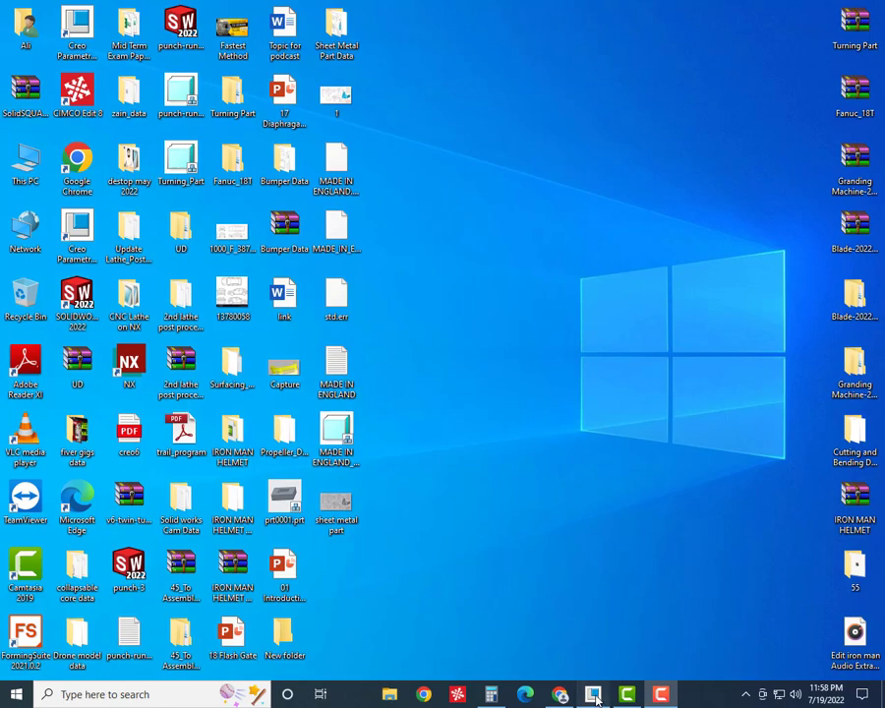
- Inspect the finished bracket from several angles, then open the sheet metal part.jpg drawing image
click(593, 695)
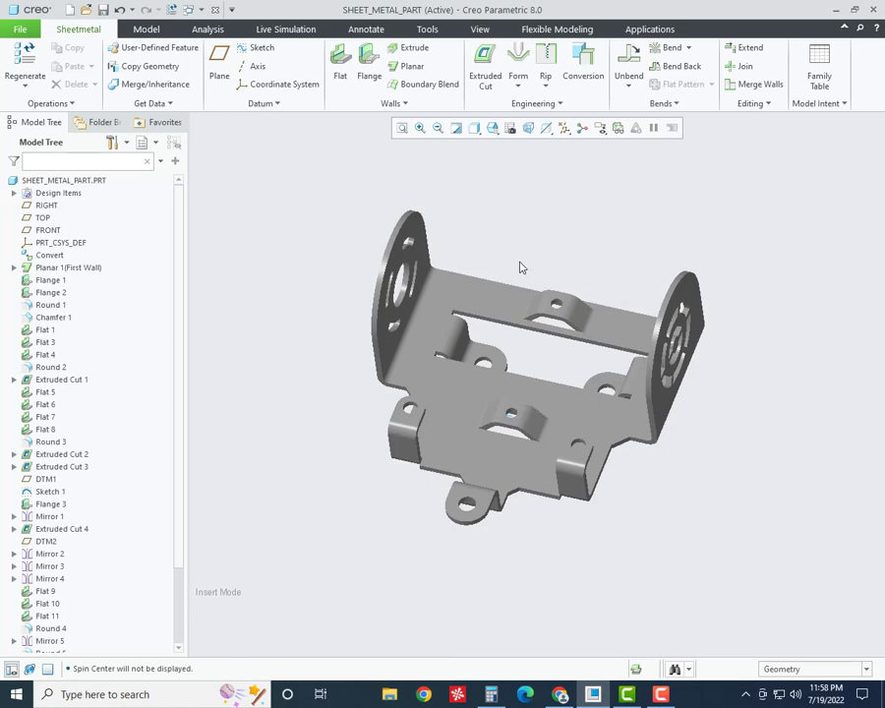
mouse_move(516, 270)
middle_down()
mouse_move(529, 262)
mouse_move(515, 260)
middle_up()
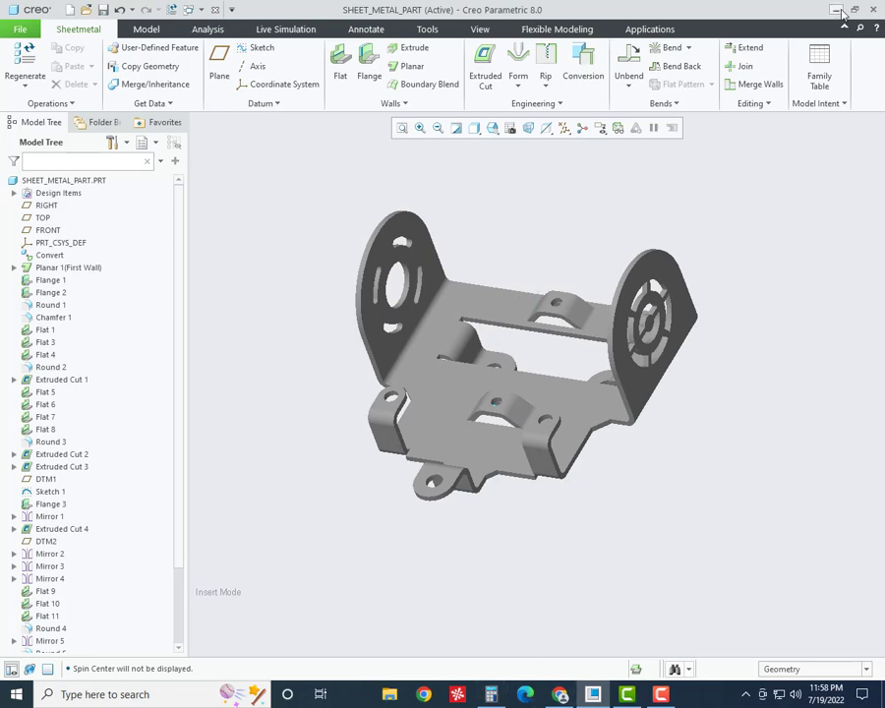
key(super+d)
double_click(338, 499)
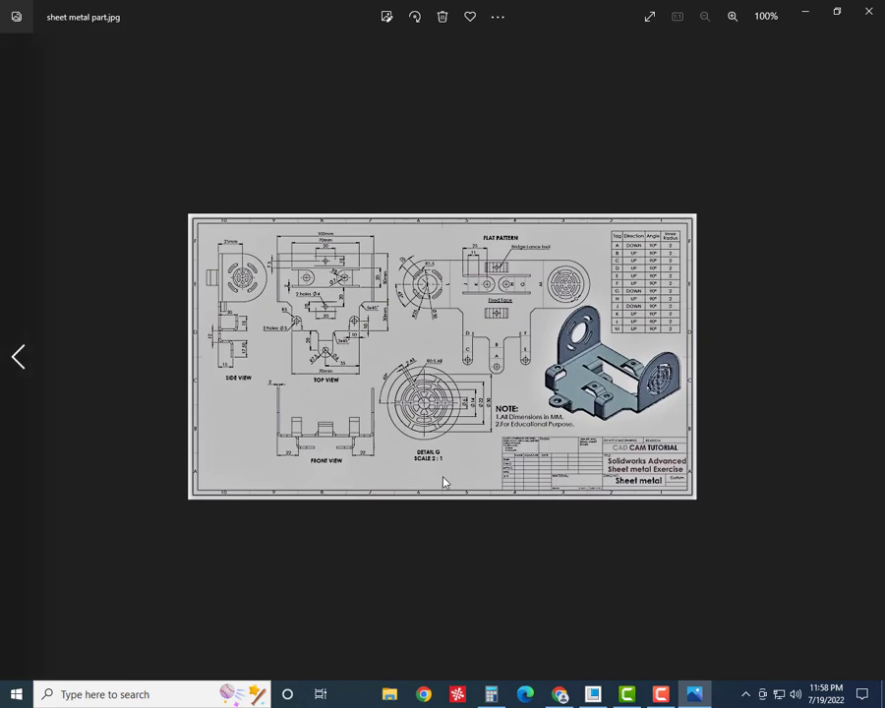
- Zoom the reference drawing in Photos to about 161%, then return to Creo
scroll(442, 480, up, 1)
scroll(442, 478, up, 3)
scroll(448, 478, down, 2)
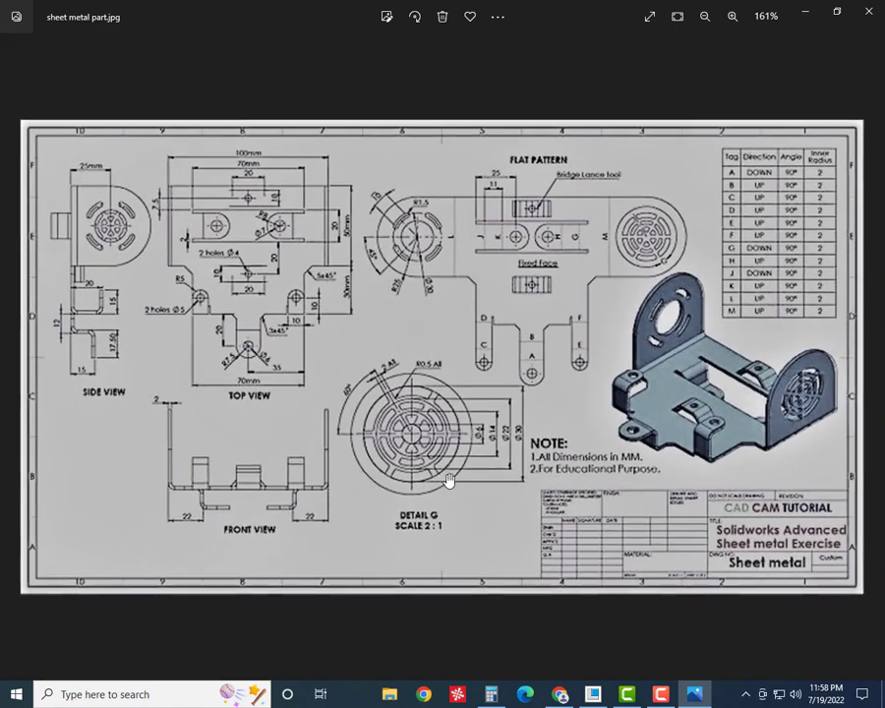
scroll(448, 478, up, 1)
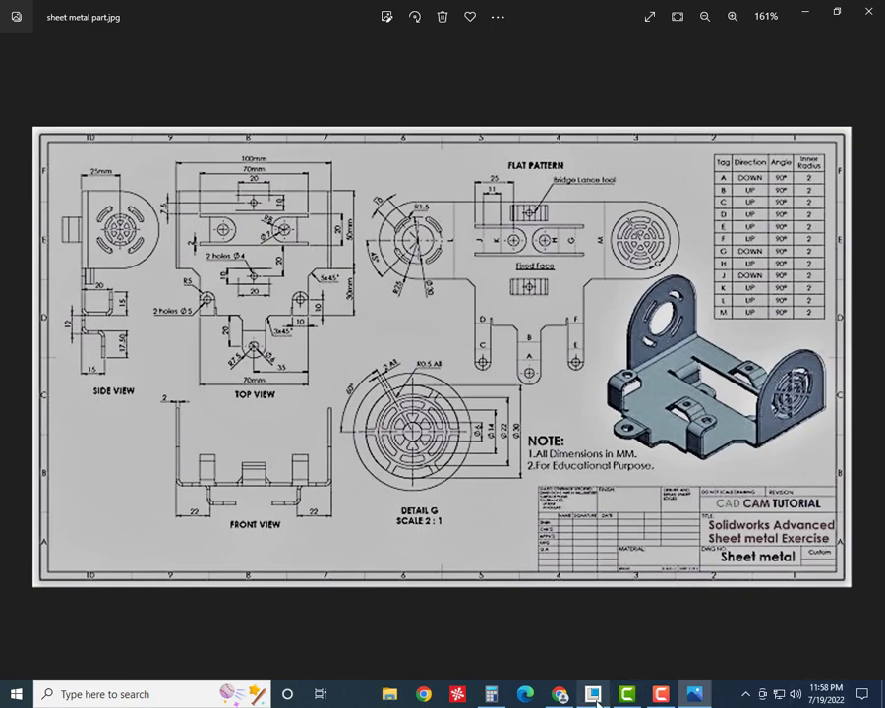
key(alt+Tab)
- Unbend the bracket into its flat pattern with bend lines, then start a new Part file
click(628, 61)
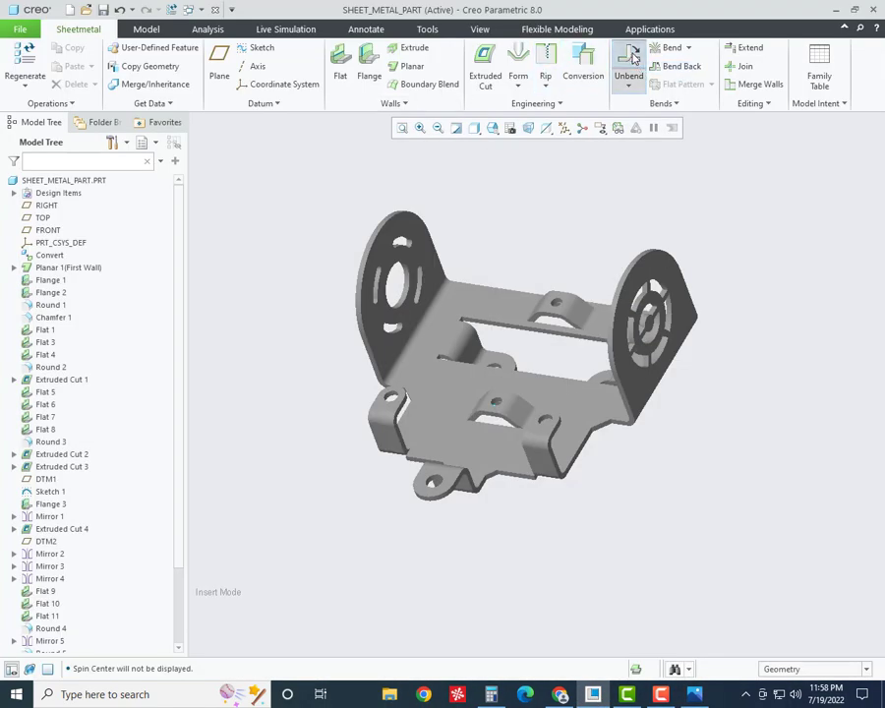
middle_click(606, 114)
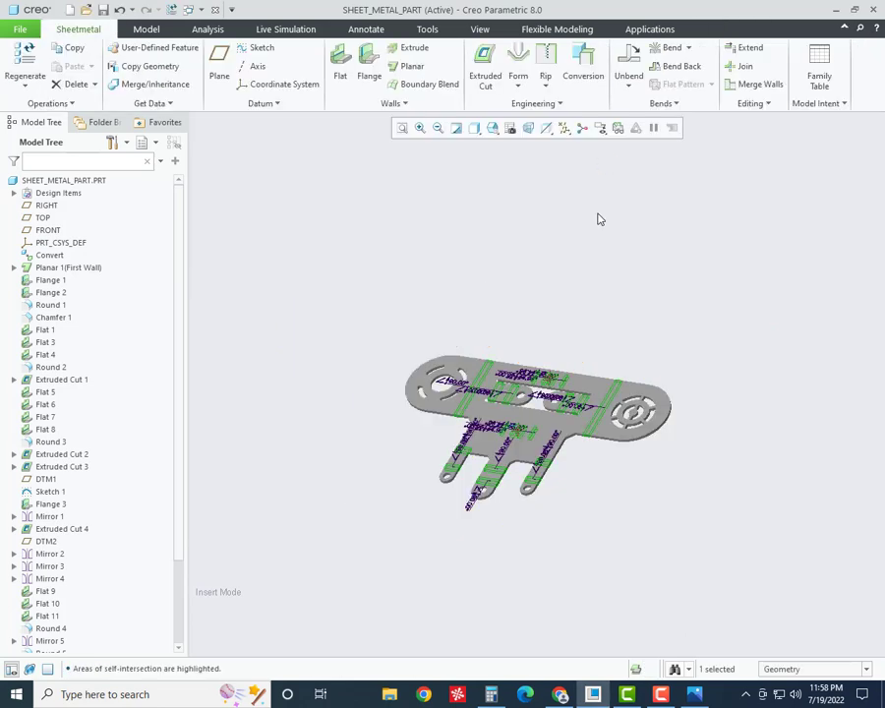
middle_drag(599, 217, 602, 256)
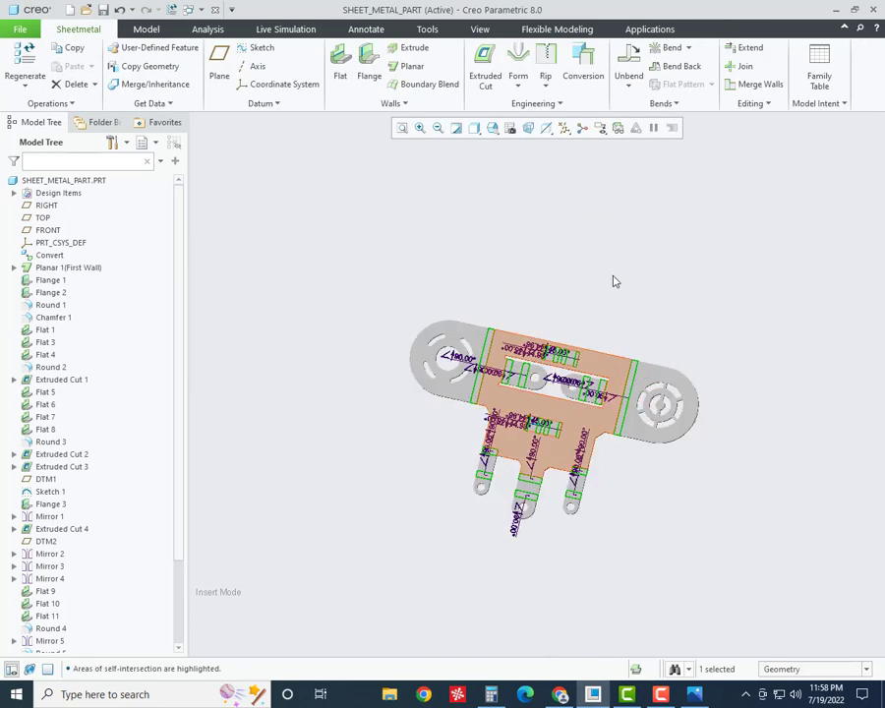
click(629, 77)
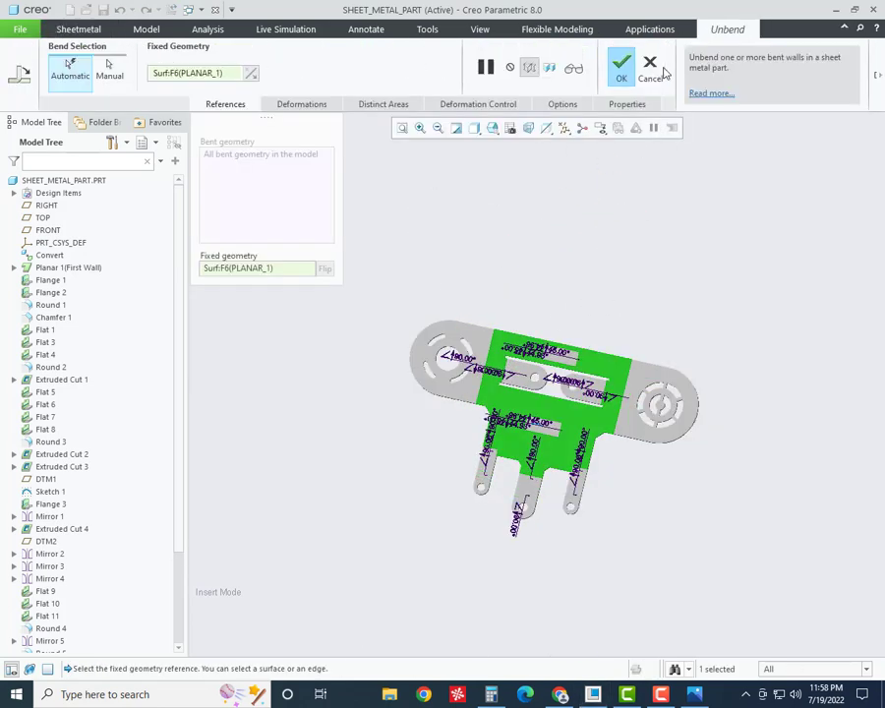
click(653, 69)
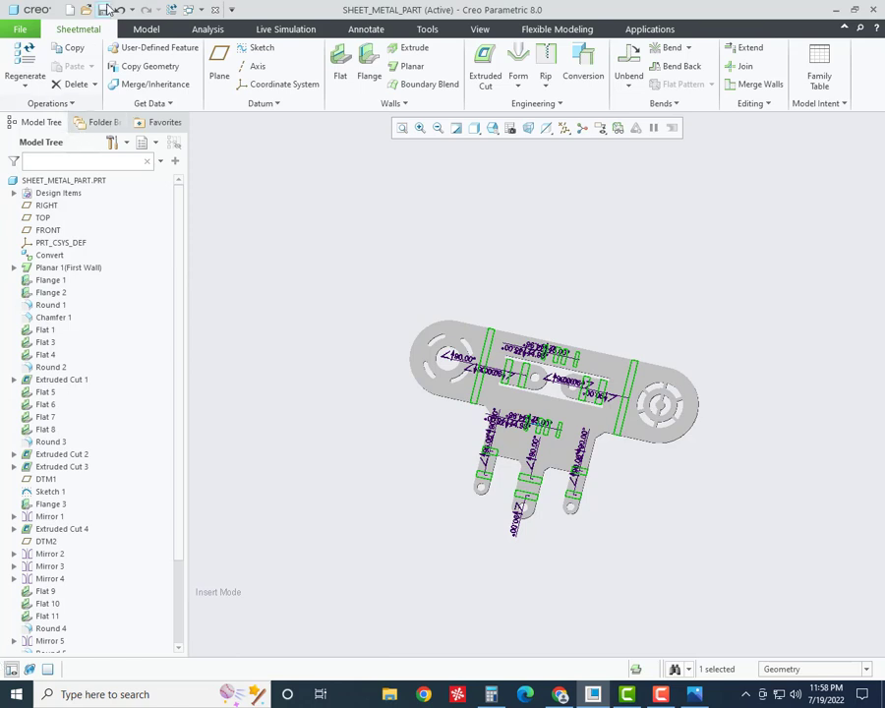
click(71, 10)
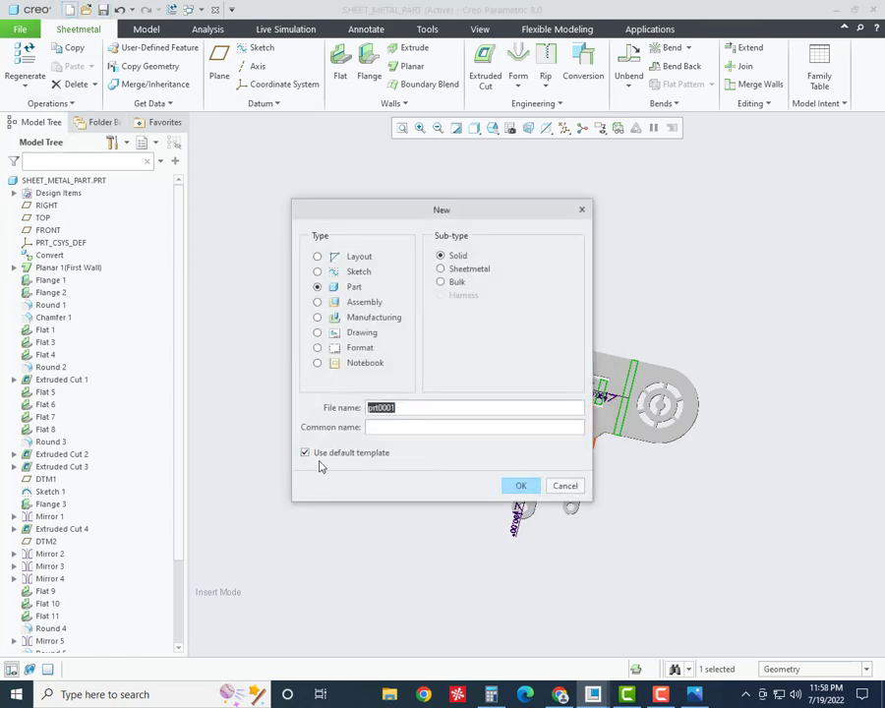
- Name the new Solid part sheet_metal_01 with the default template turned off
click(345, 452)
double_click(403, 407)
text(sheet_metal_)
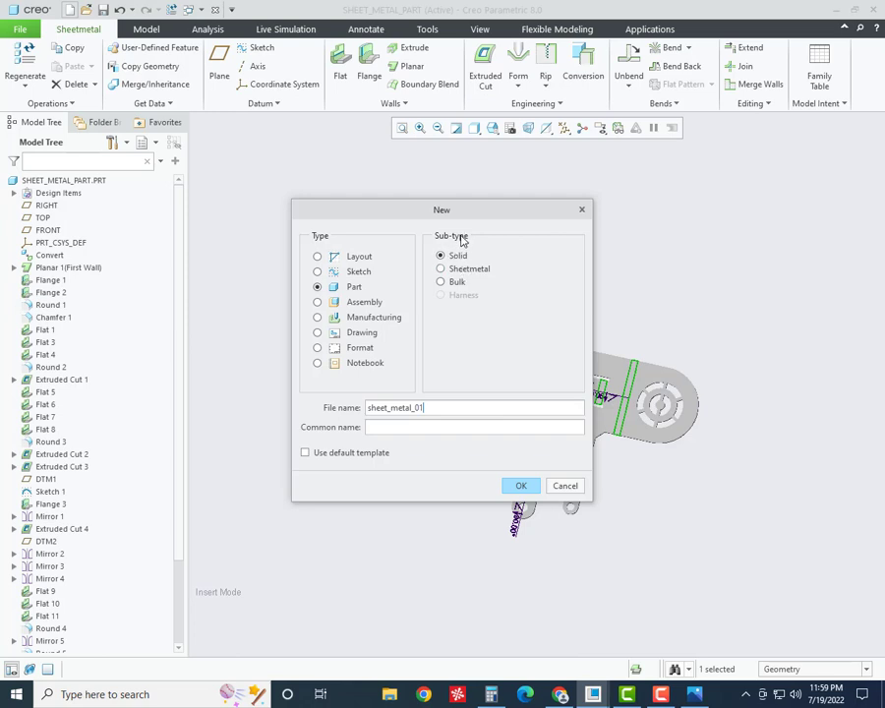
click(456, 270)
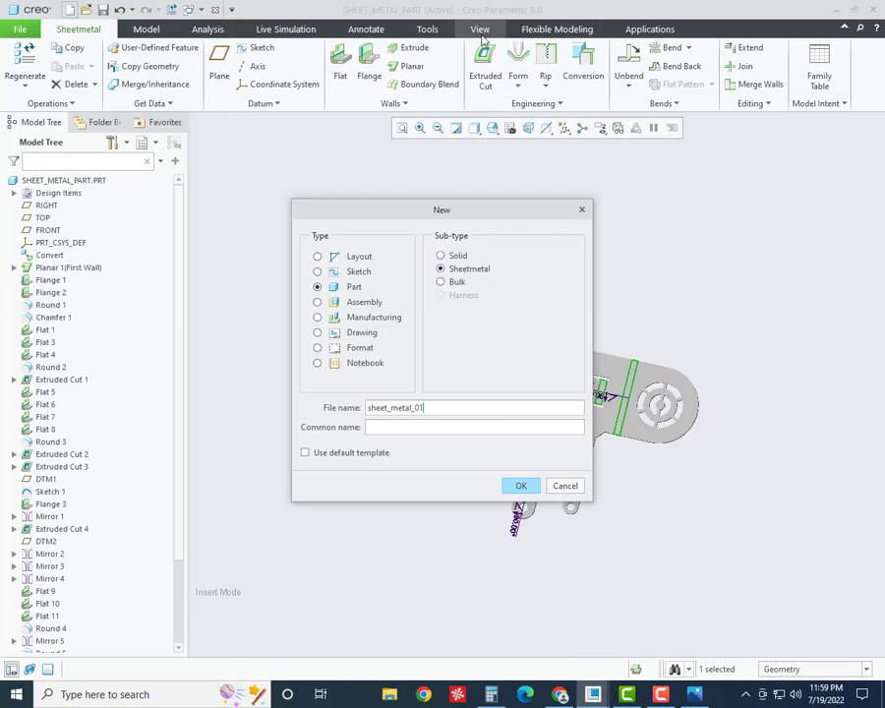
click(458, 258)
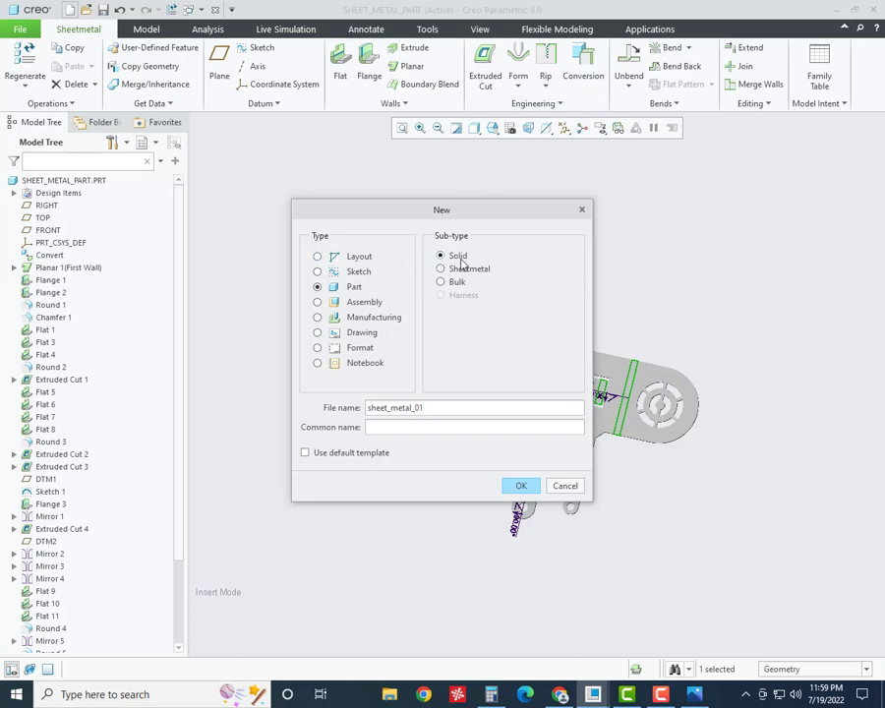
click(517, 486)
- Choose the mmns_part_solid_abs template and create the part
scroll(354, 312, down, 1)
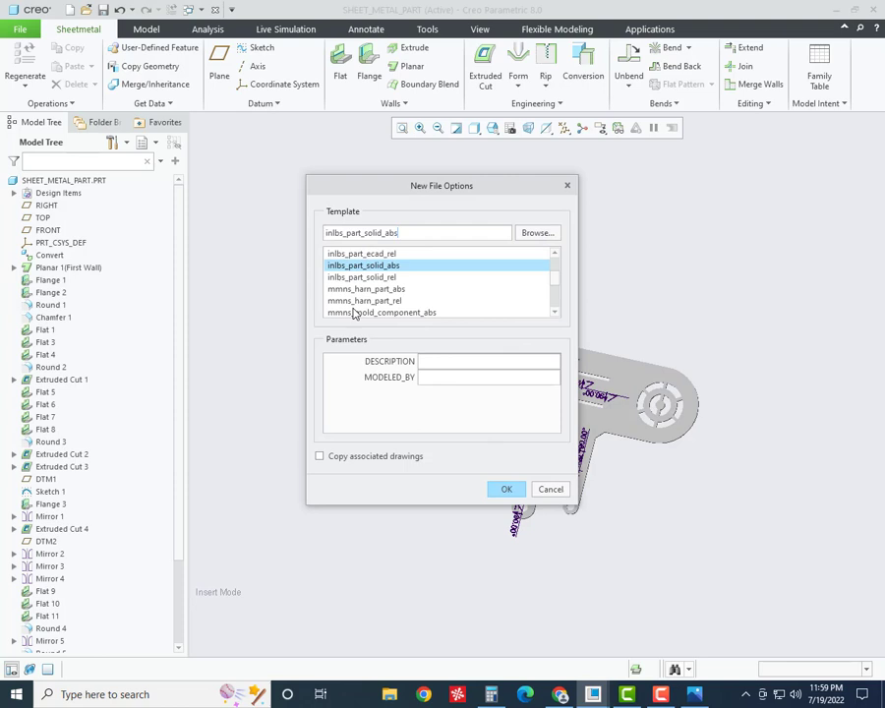
scroll(354, 312, down, 1)
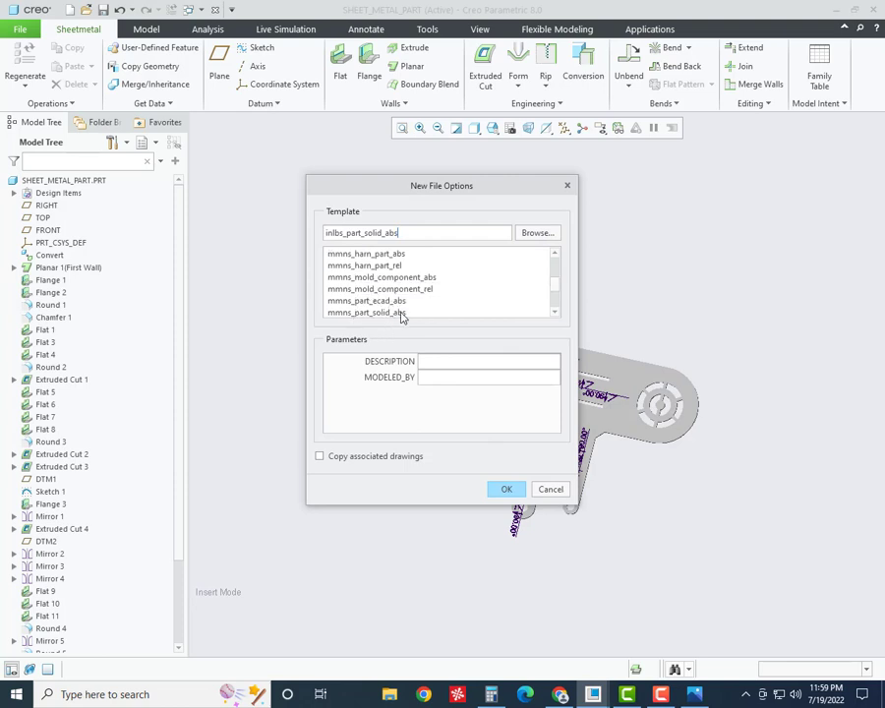
scroll(405, 310, down, 1)
click(403, 278)
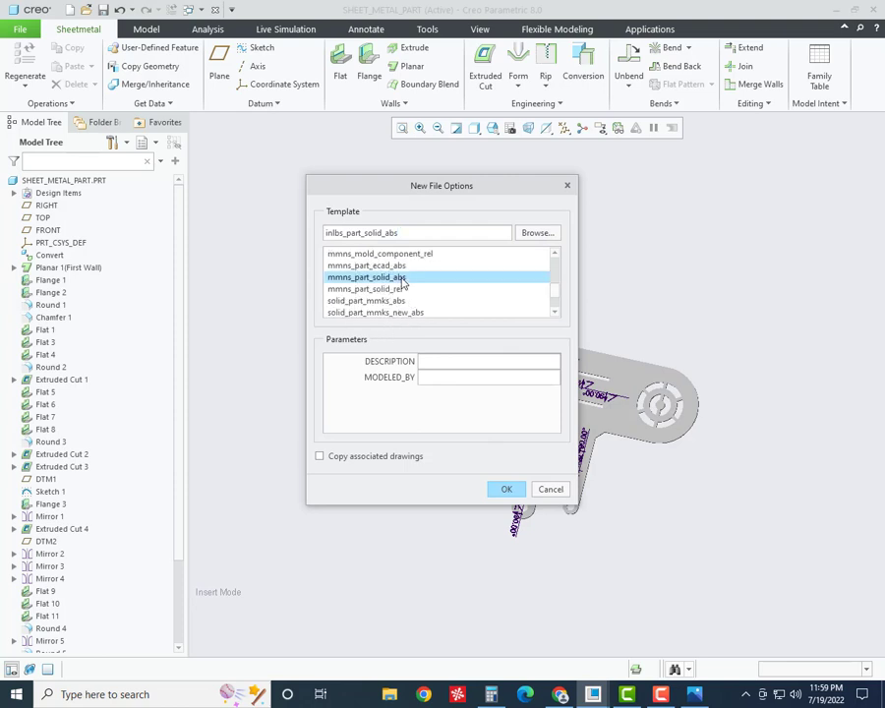
click(507, 491)
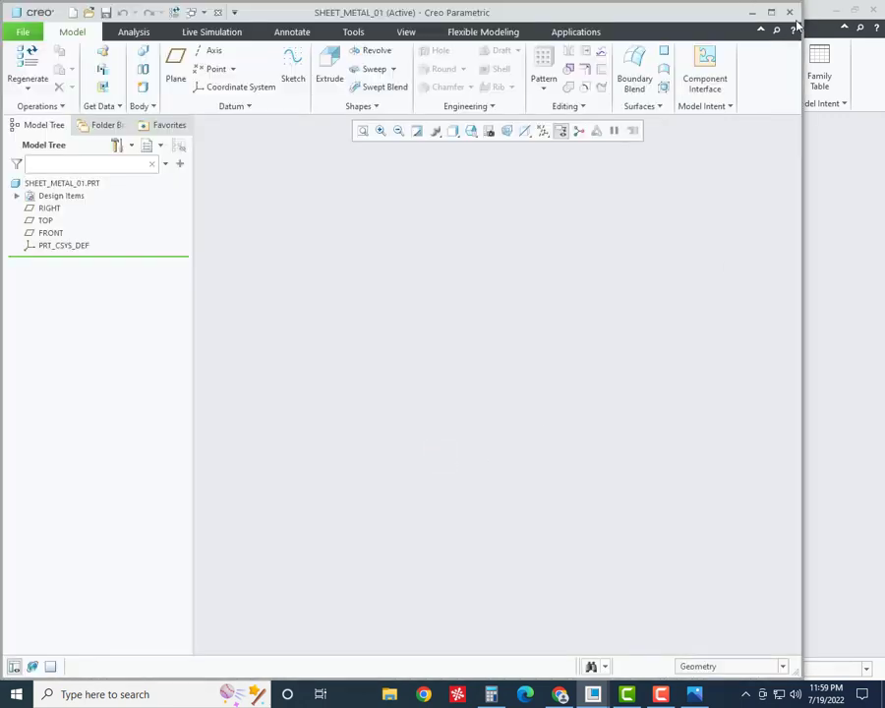
- Maximise the part window and show all datum planes, axes, points and coordinate systems
click(771, 12)
click(582, 128)
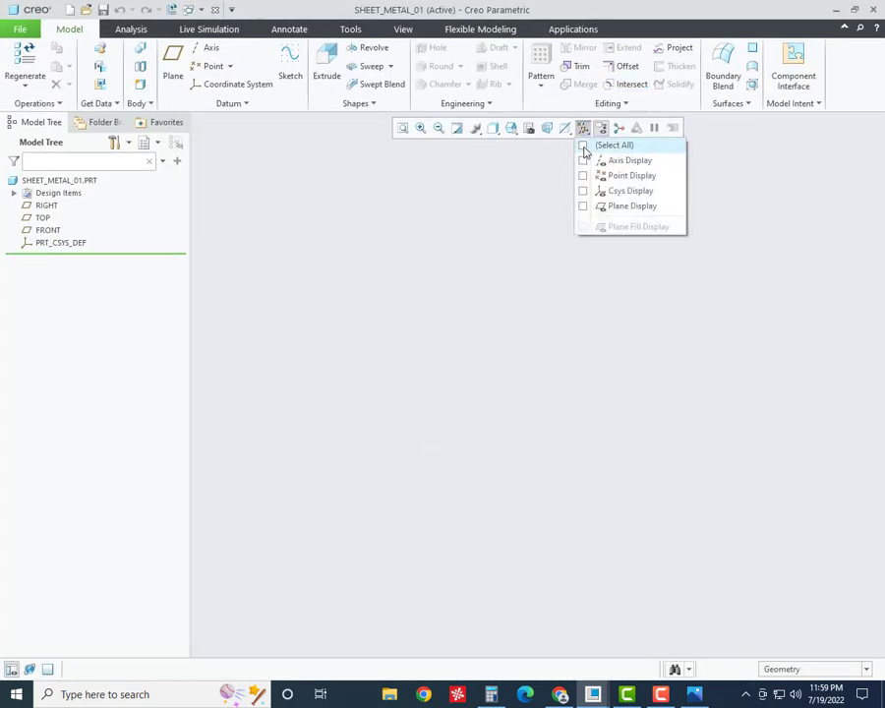
click(583, 146)
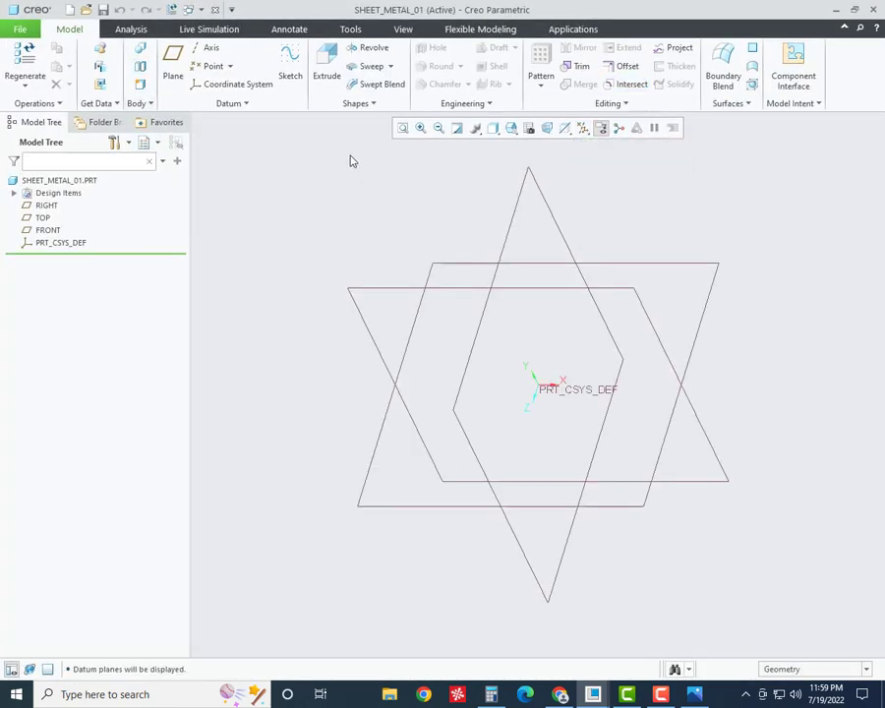
- Convert the part to sheet metal as an Empty Body
click(35, 103)
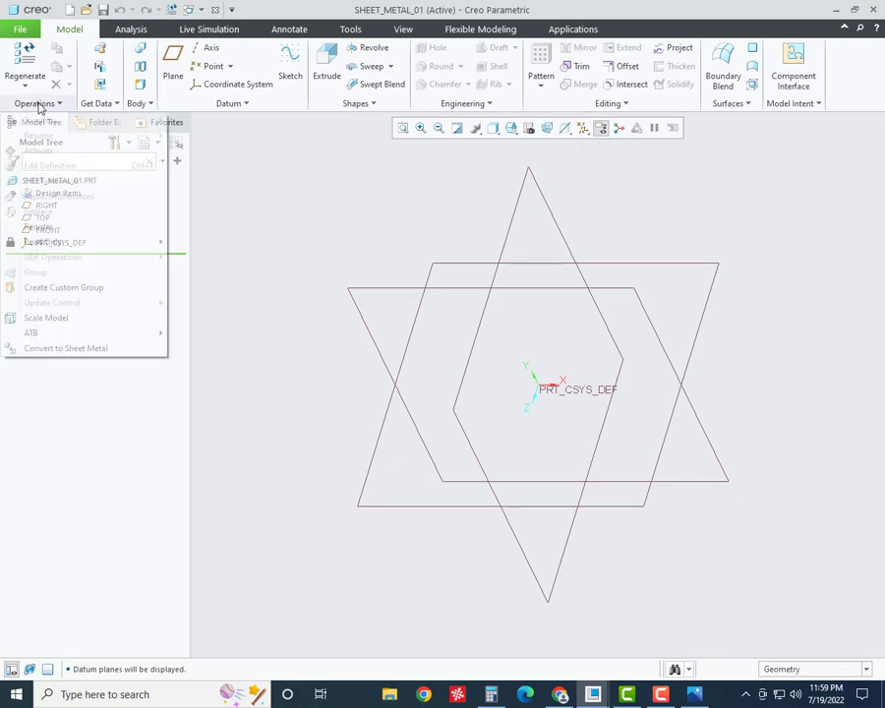
click(36, 350)
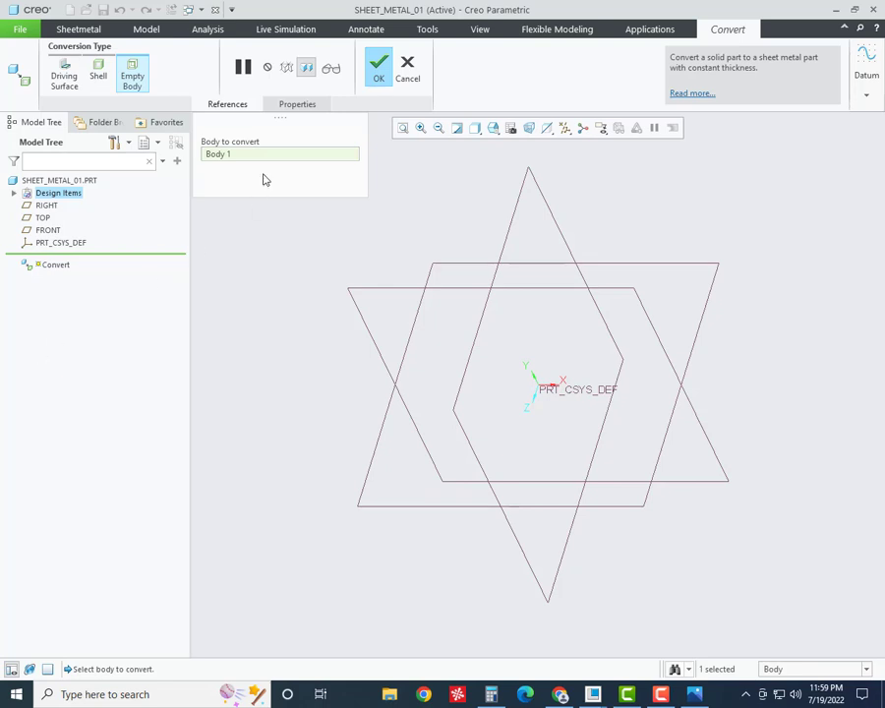
click(378, 71)
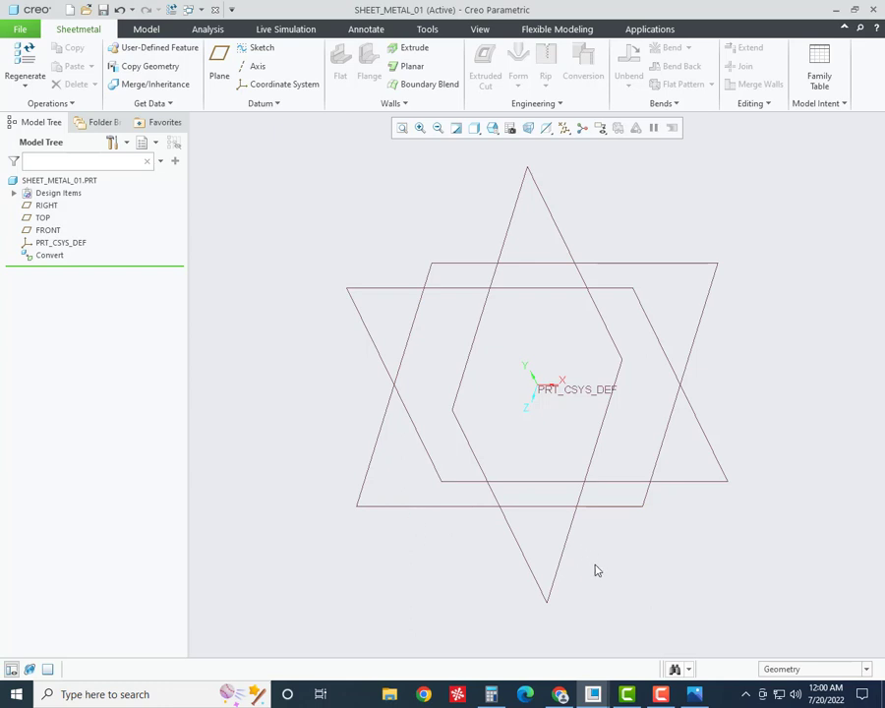
- Close the image viewer, minimise Creo, and open the sheet metal part image in Paint
click(657, 696)
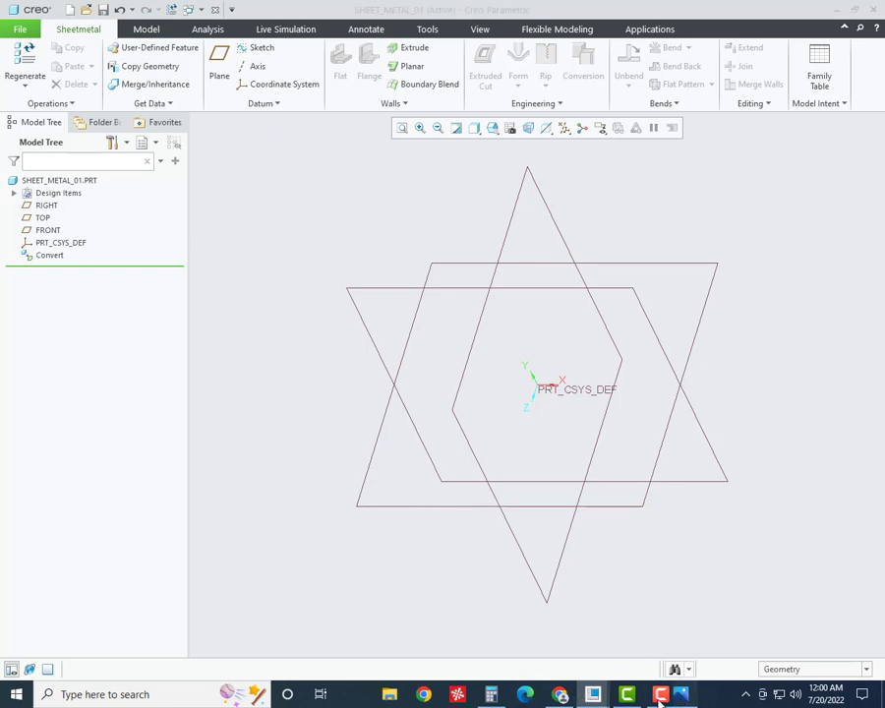
click(626, 695)
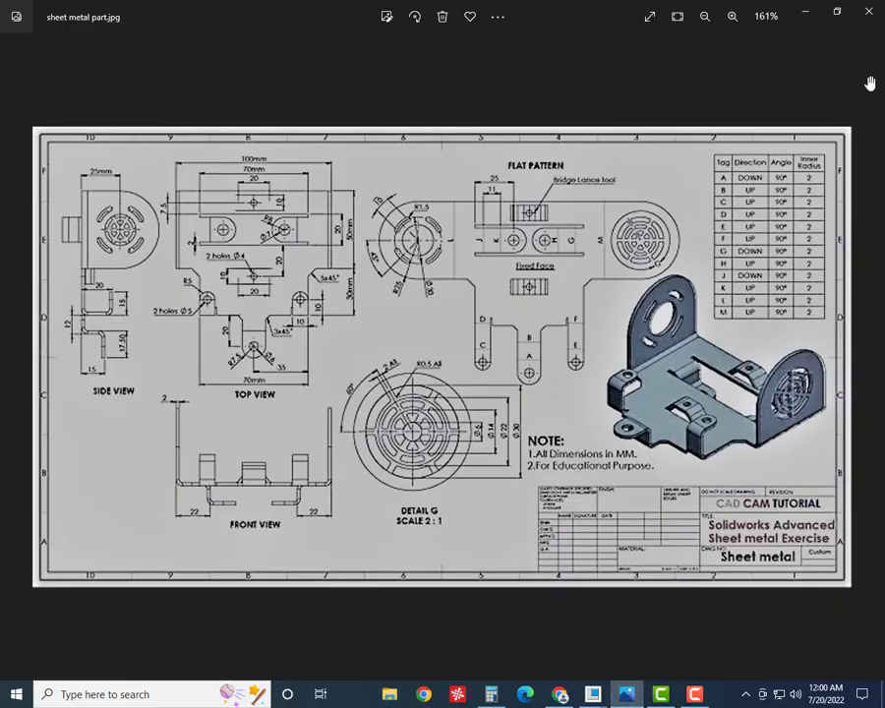
click(874, 12)
click(836, 9)
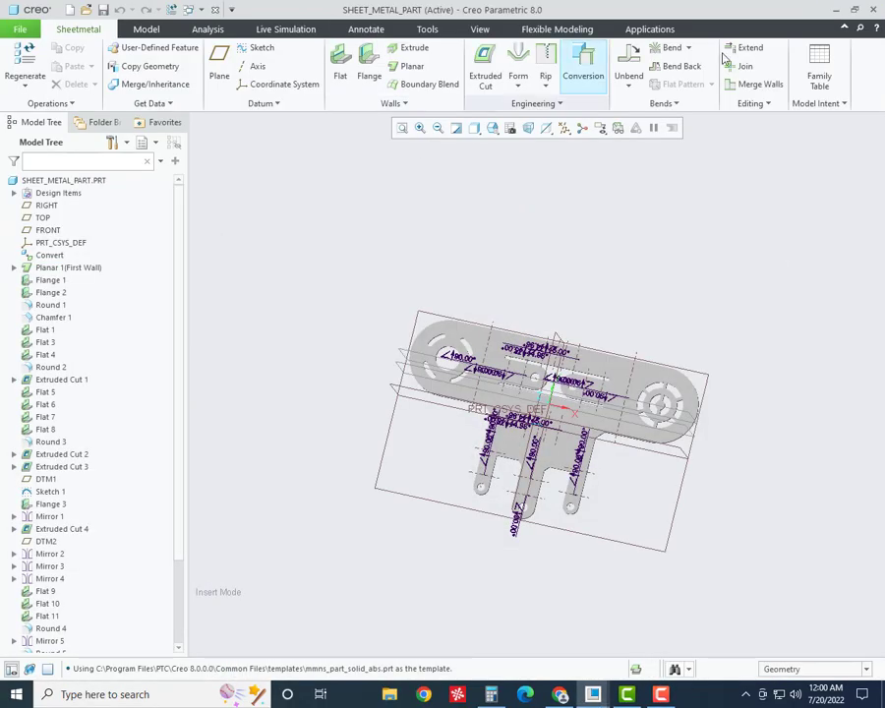
click(835, 12)
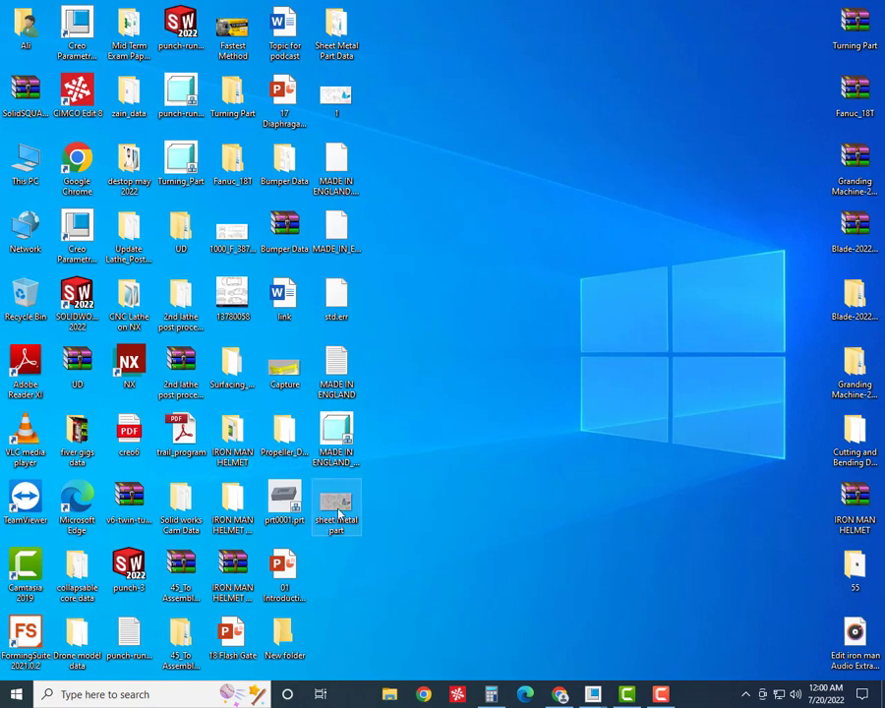
right_click(334, 506)
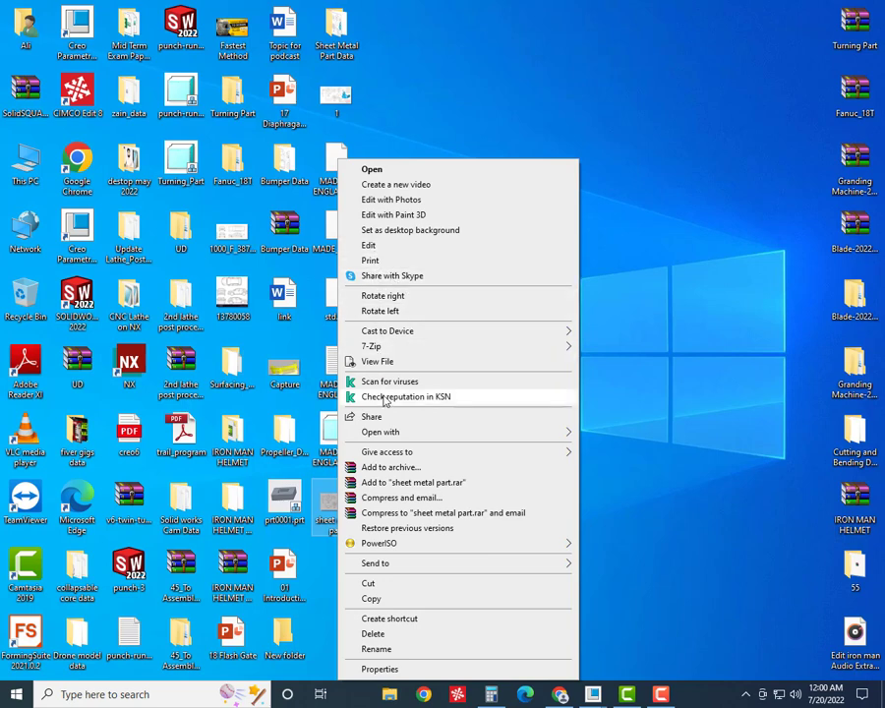
mouse_move(381, 432)
click(605, 434)
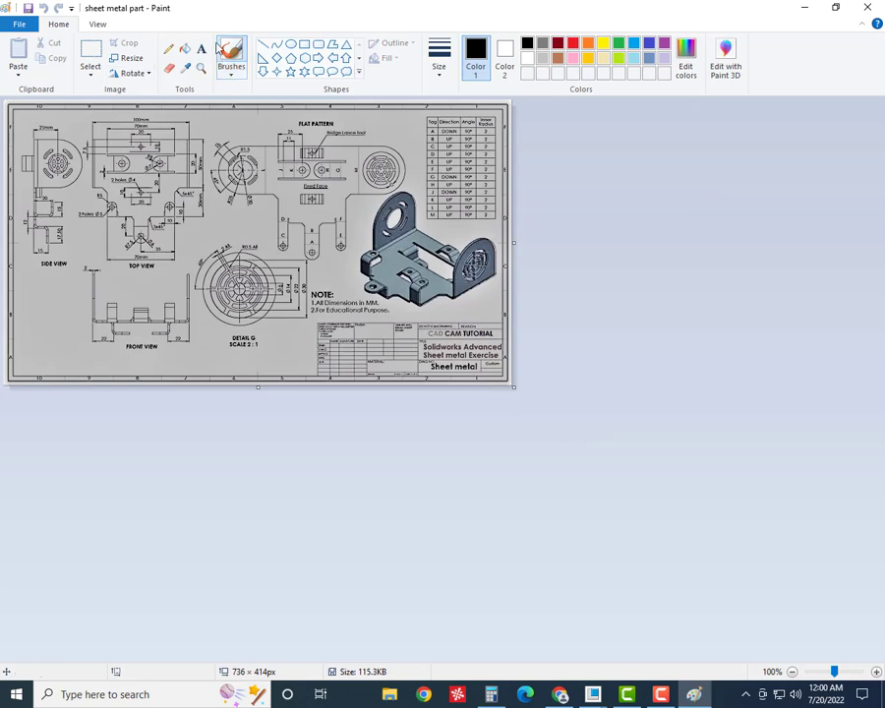
ctrl+scroll(182, 128, up, 1)
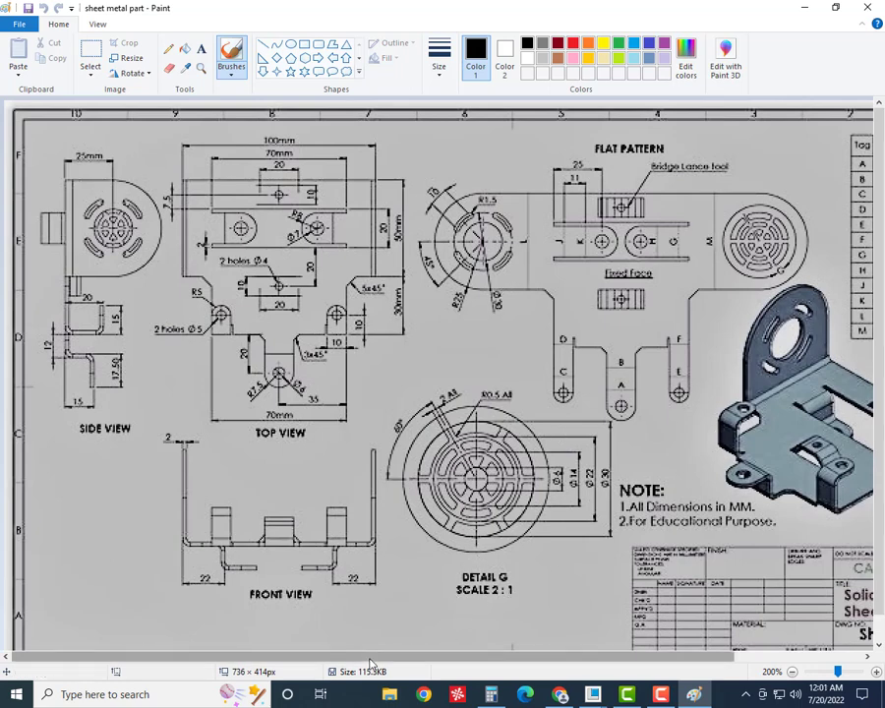
drag(365, 657, 542, 655)
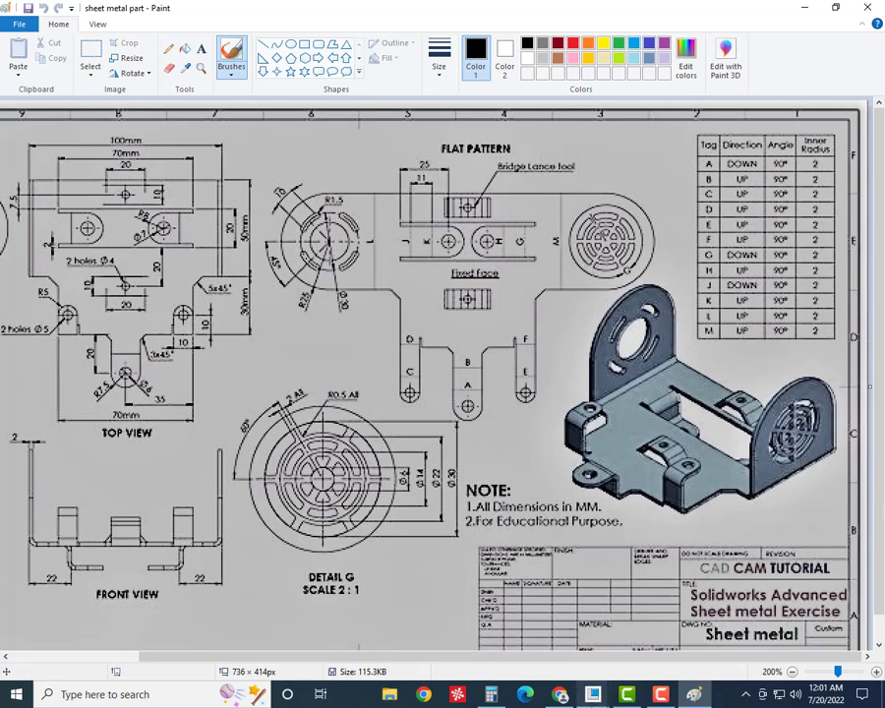
mouse_move(592, 694)
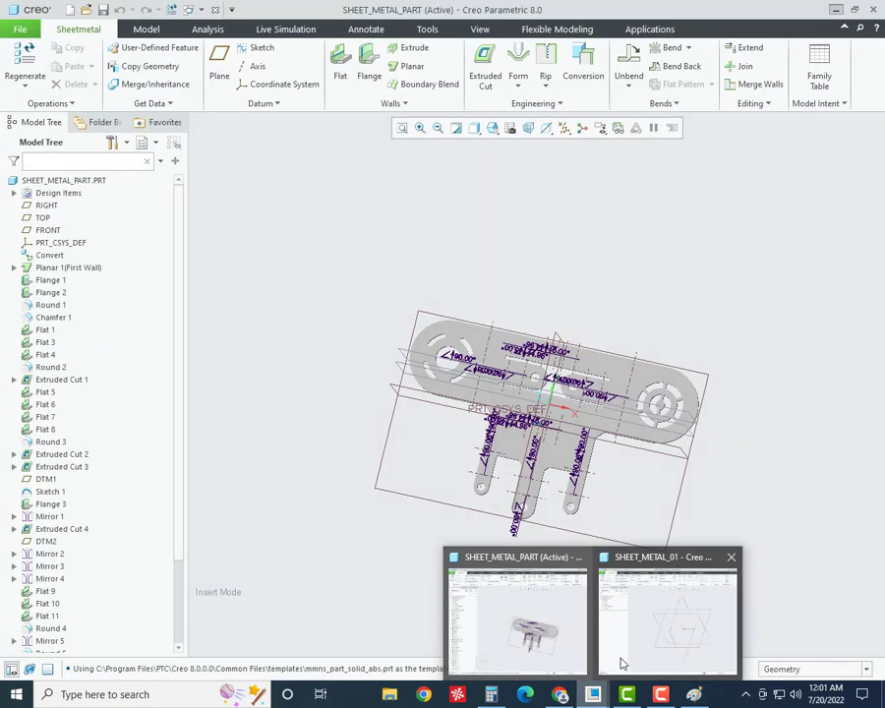
- Close the SHEET_METAL_PART window and bring the SHEET_METAL_01 part forward
click(623, 660)
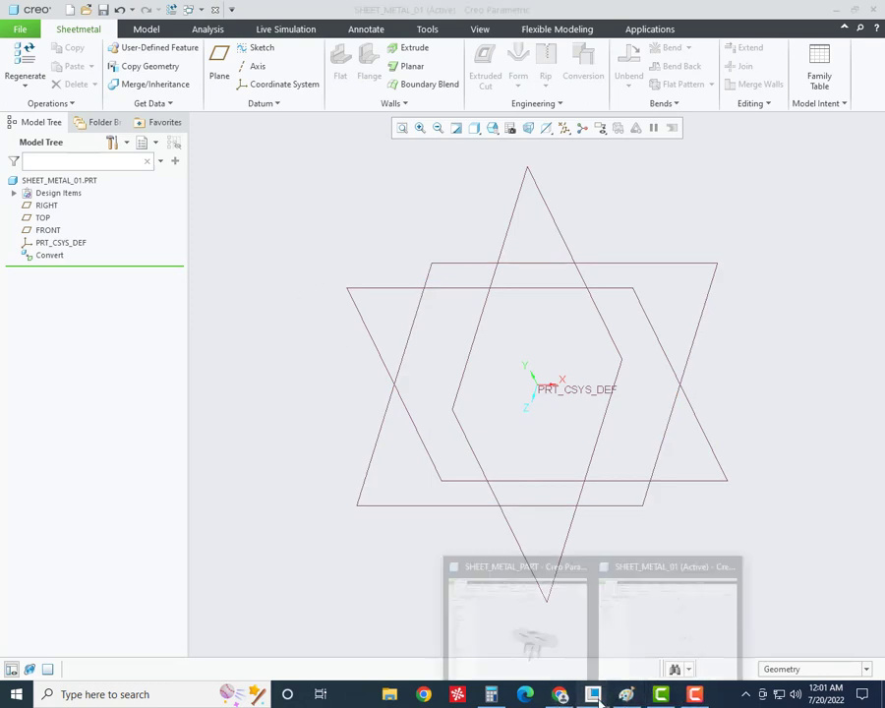
click(550, 622)
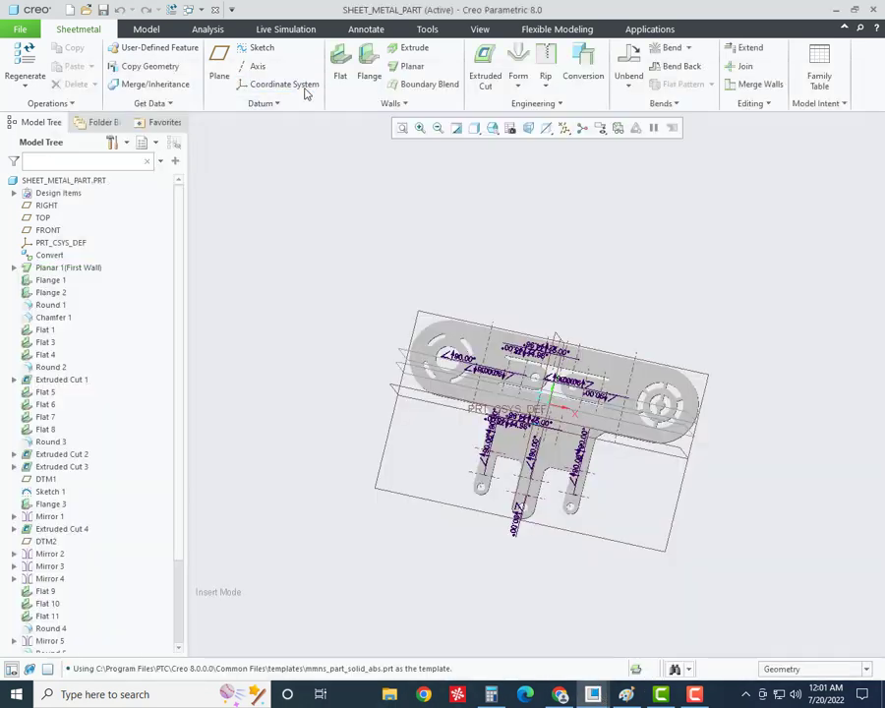
click(214, 10)
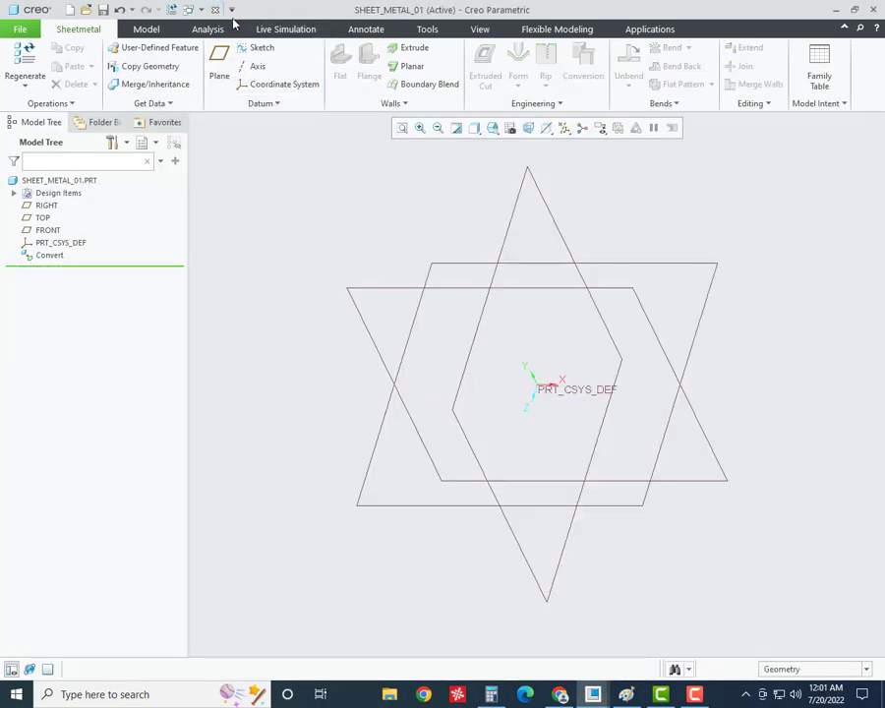
click(593, 694)
click(572, 650)
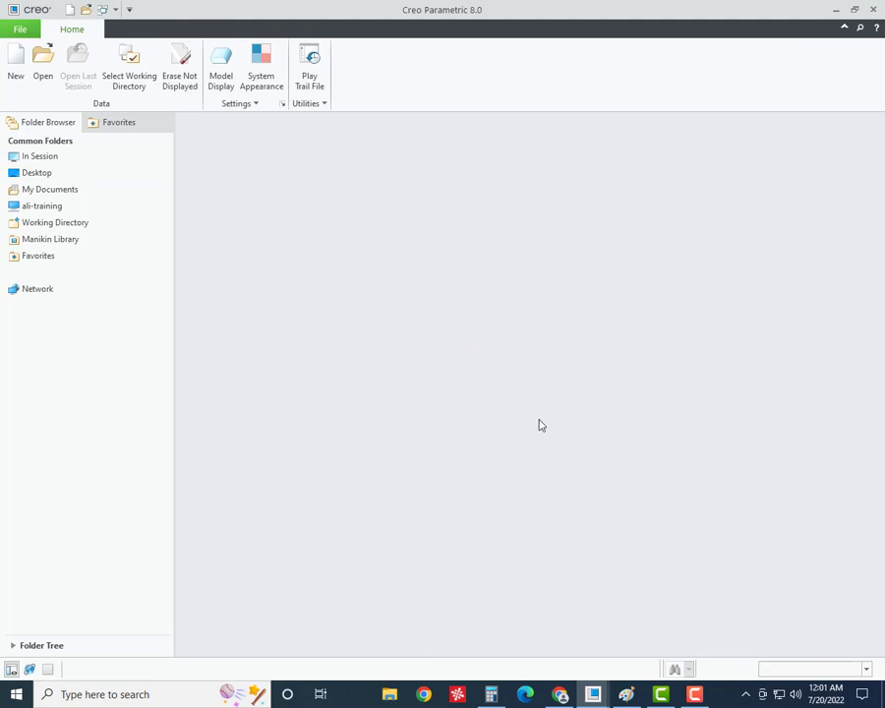
mouse_move(591, 694)
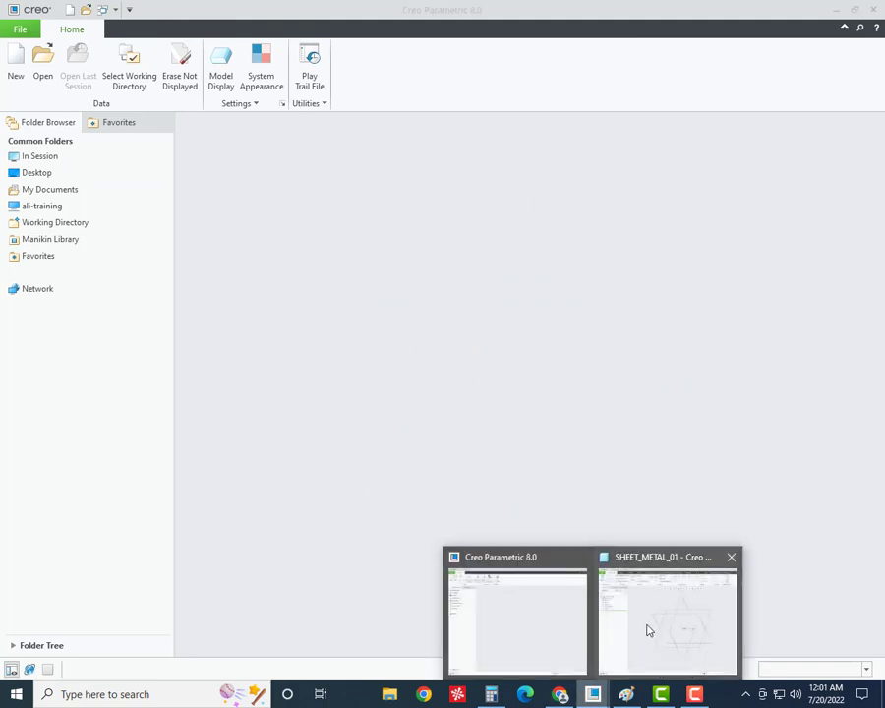
click(645, 626)
- In Paint, set a yellow colour and line thickness and pick the Rectangle shape
click(626, 694)
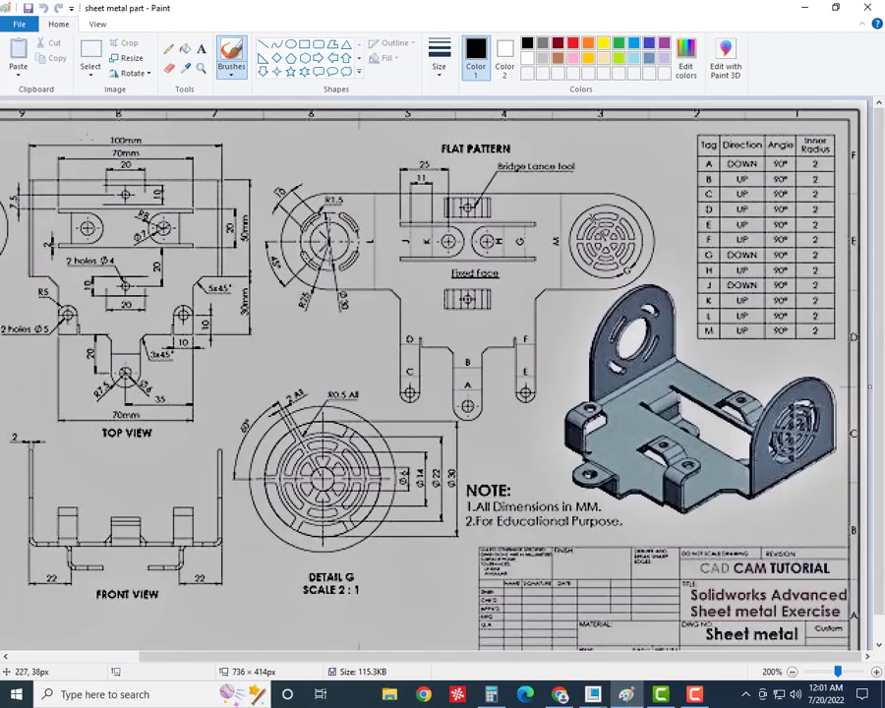
click(455, 79)
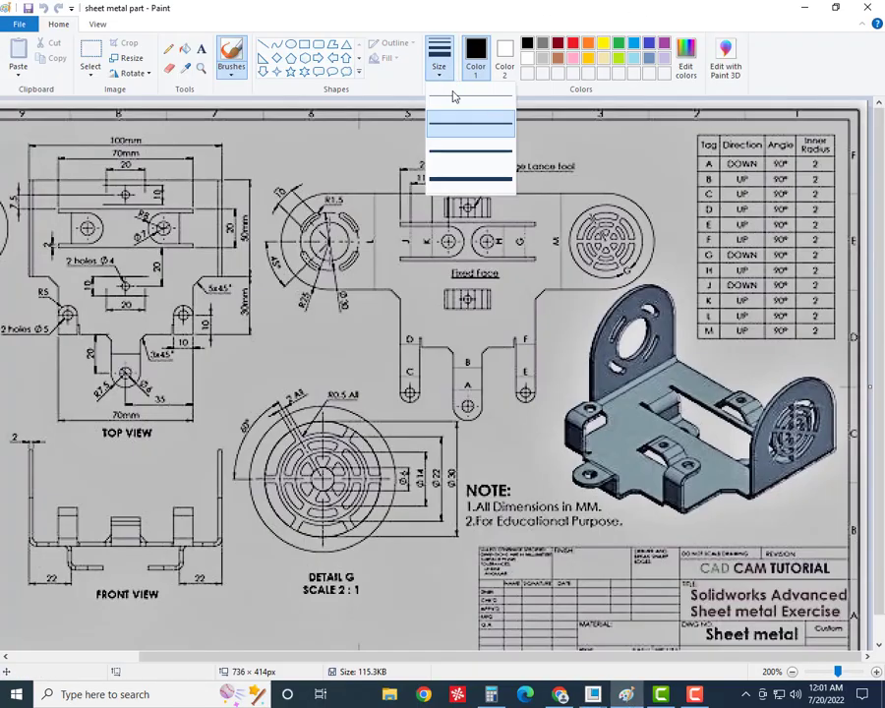
click(455, 101)
click(602, 43)
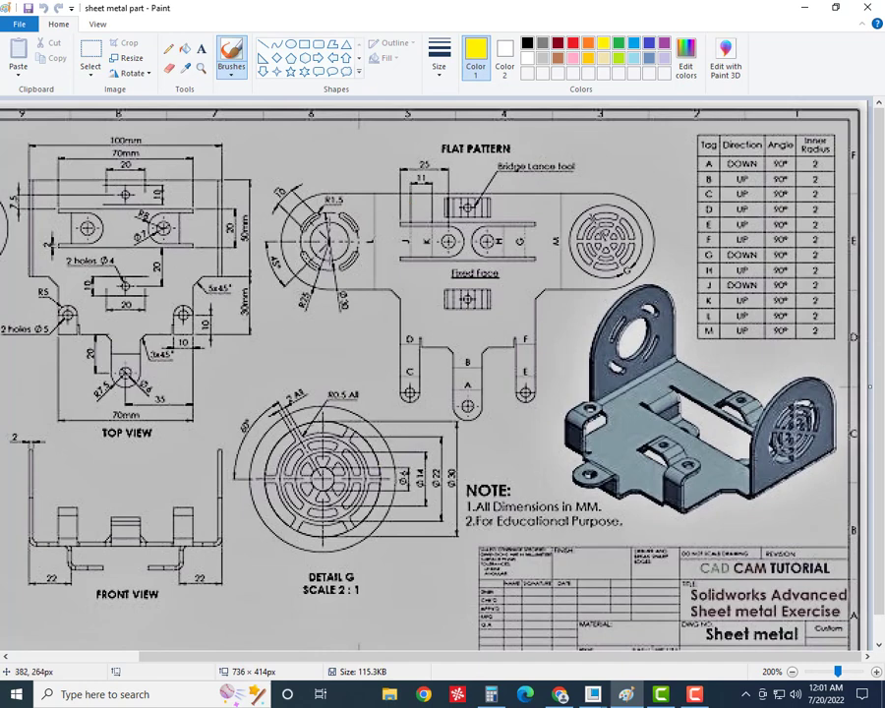
drag(491, 657, 295, 657)
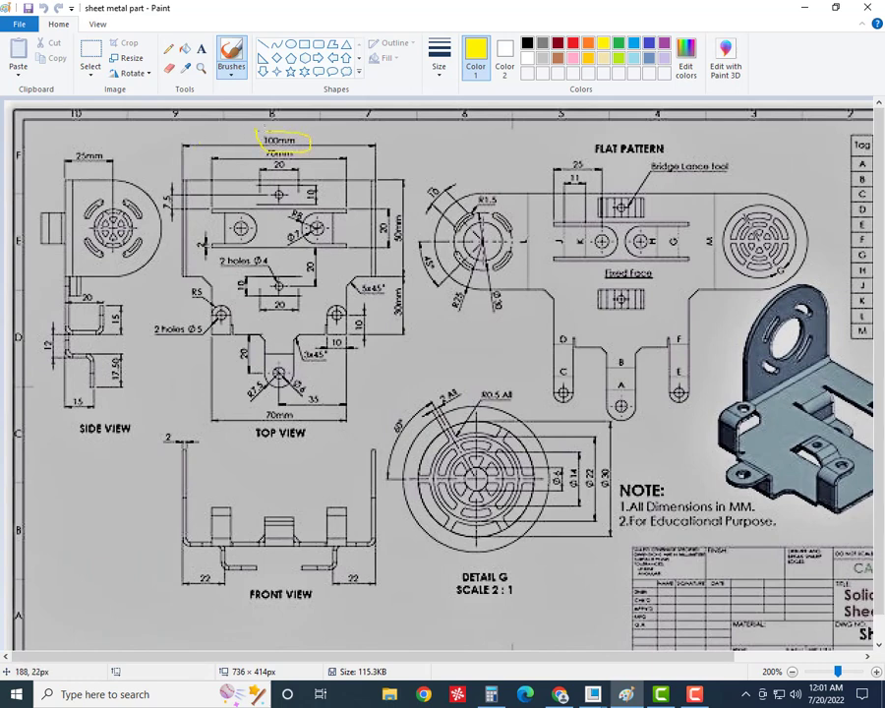
key(ctrl+z)
click(305, 43)
- Draw yellow boxes around the 100mm and 90mm dimensions on the top view
drag(252, 129, 299, 150)
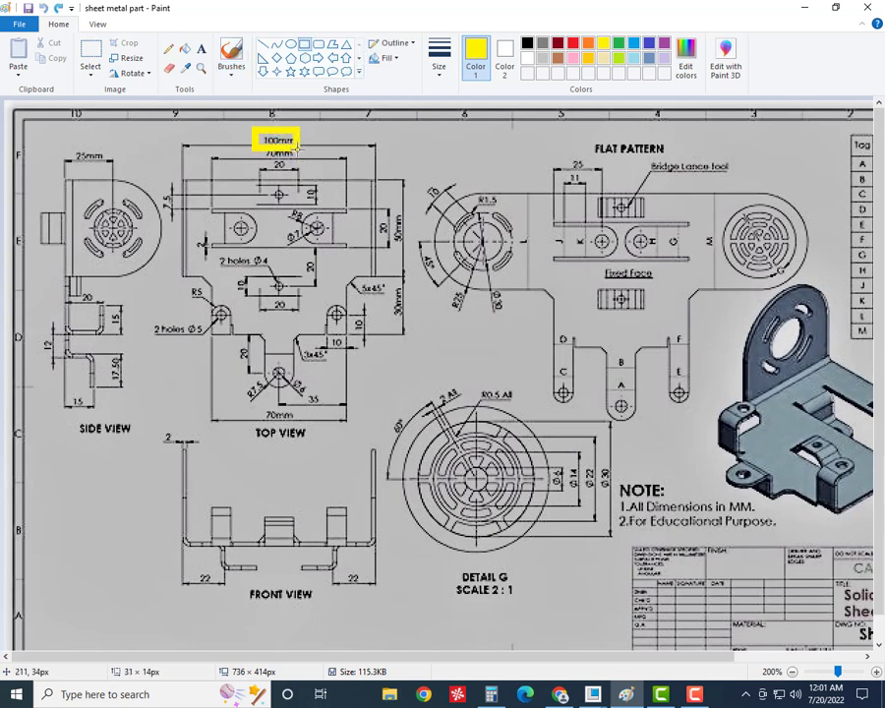
key(ctrl+z)
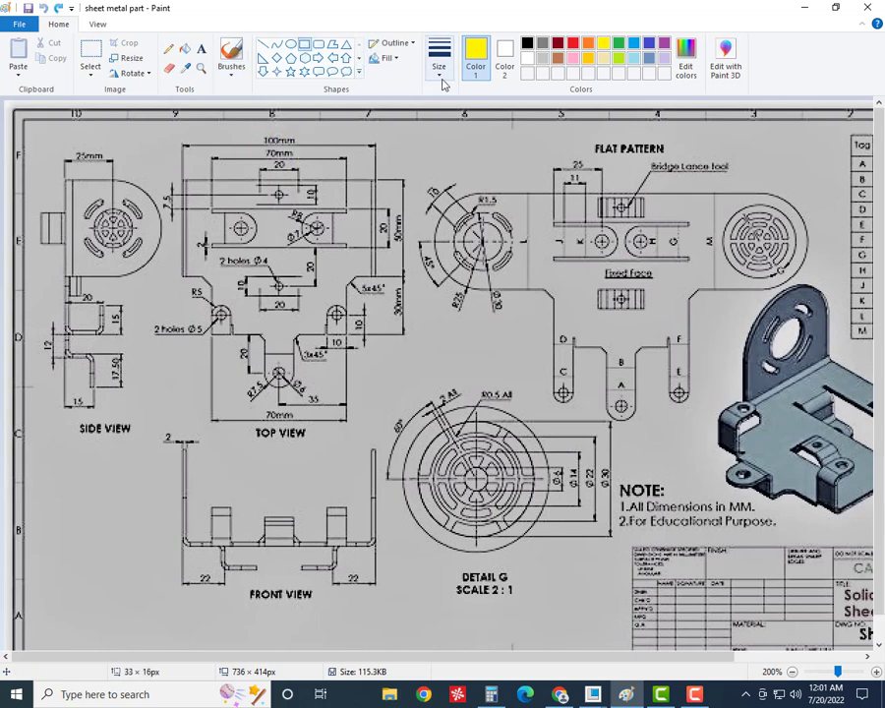
click(439, 54)
click(369, 202)
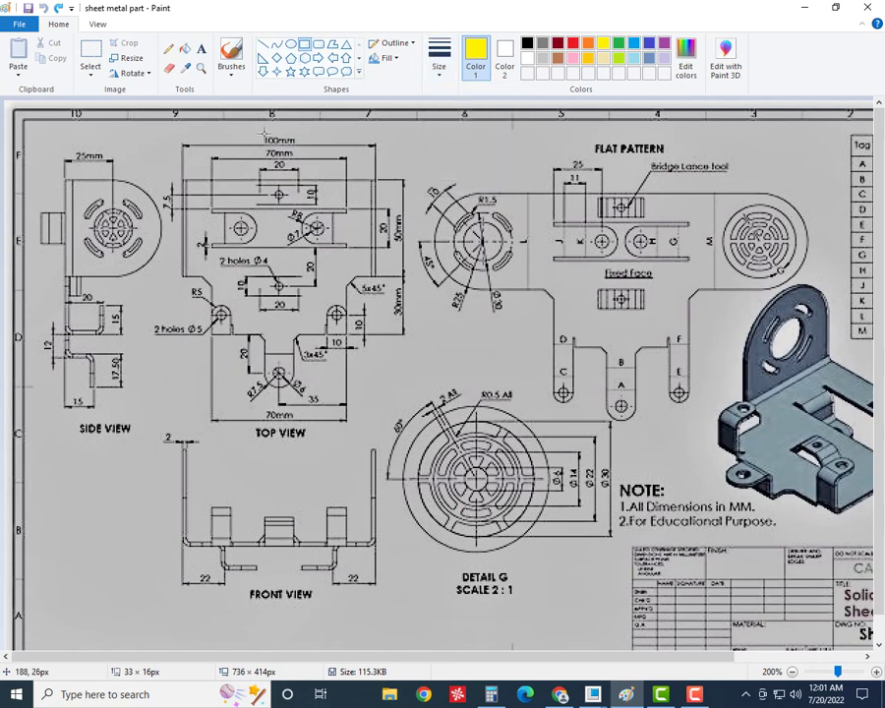
drag(263, 134, 297, 145)
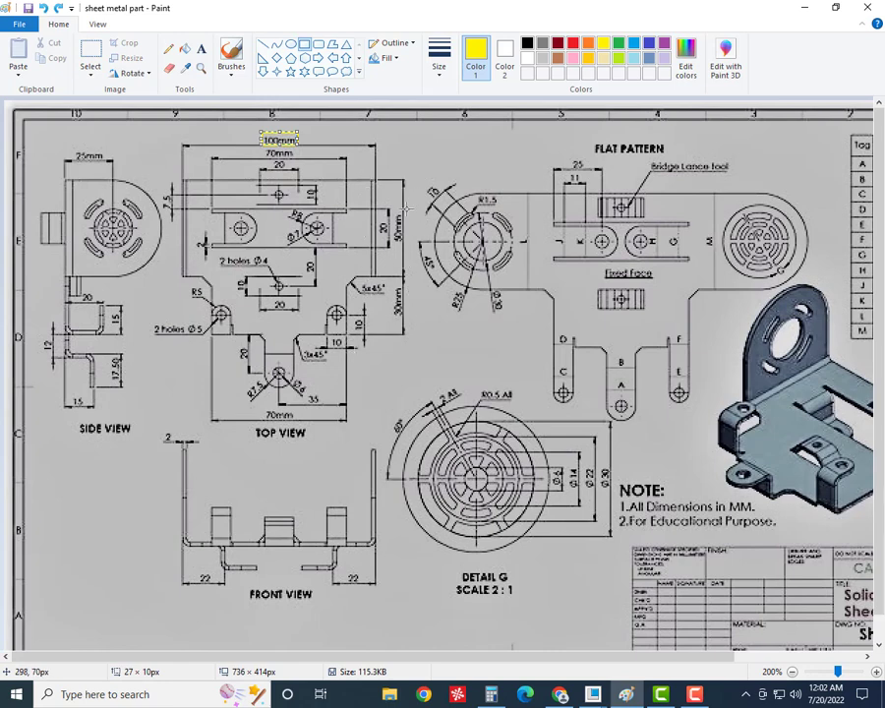
drag(428, 201, 397, 321)
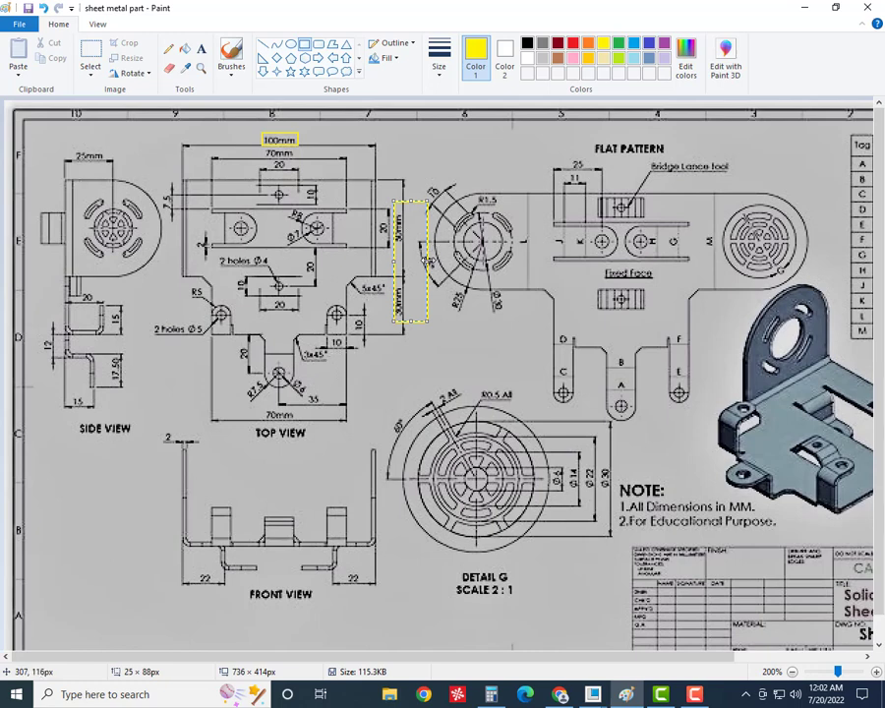
drag(428, 261, 407, 260)
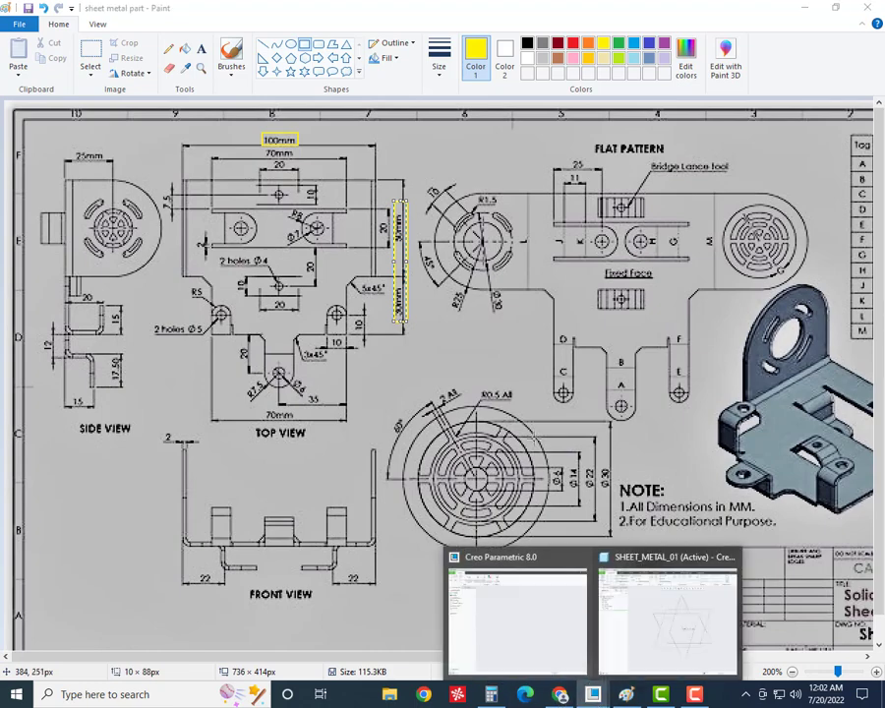
mouse_move(593, 694)
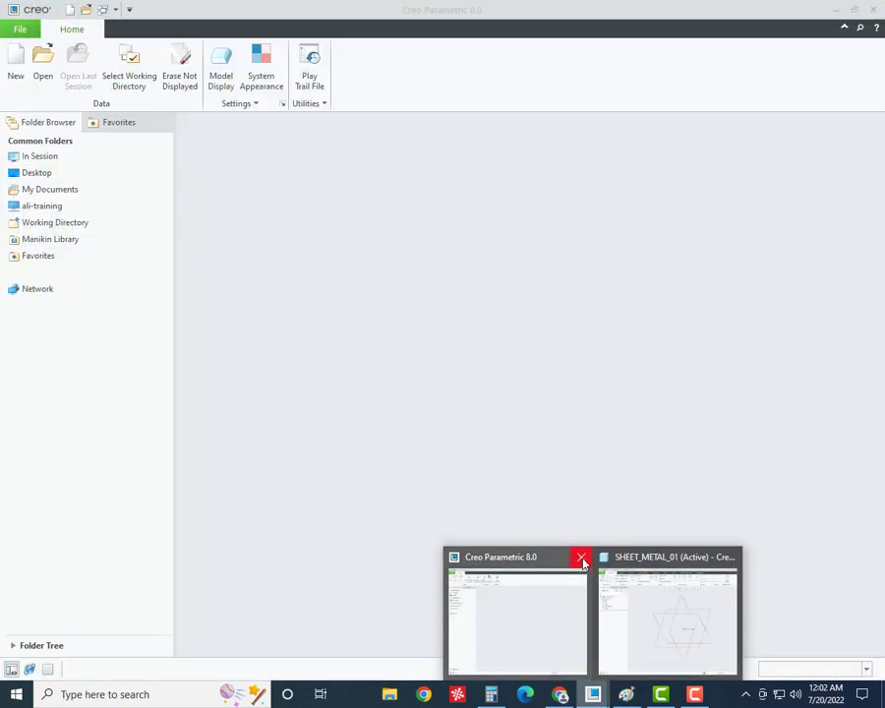
- Close the blank Creo window and start a Planar wall sketched on FRONT
click(581, 565)
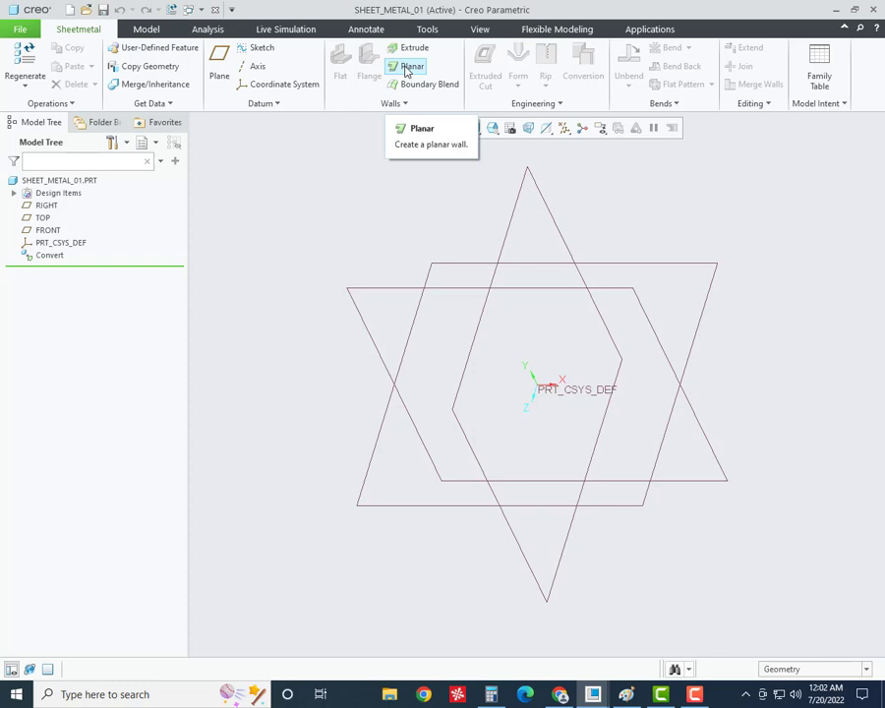
click(407, 69)
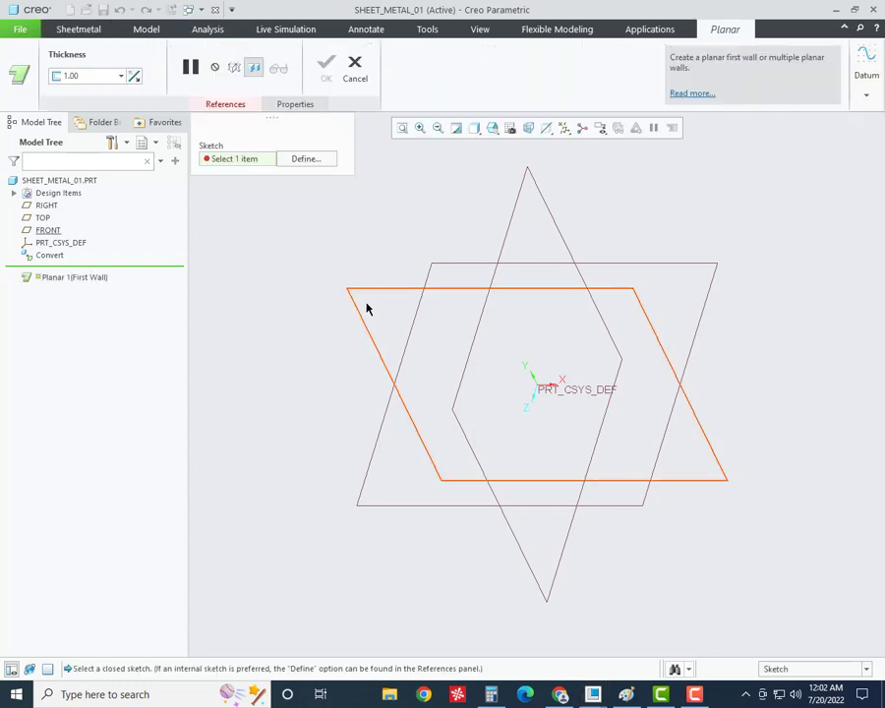
click(383, 290)
click(17, 83)
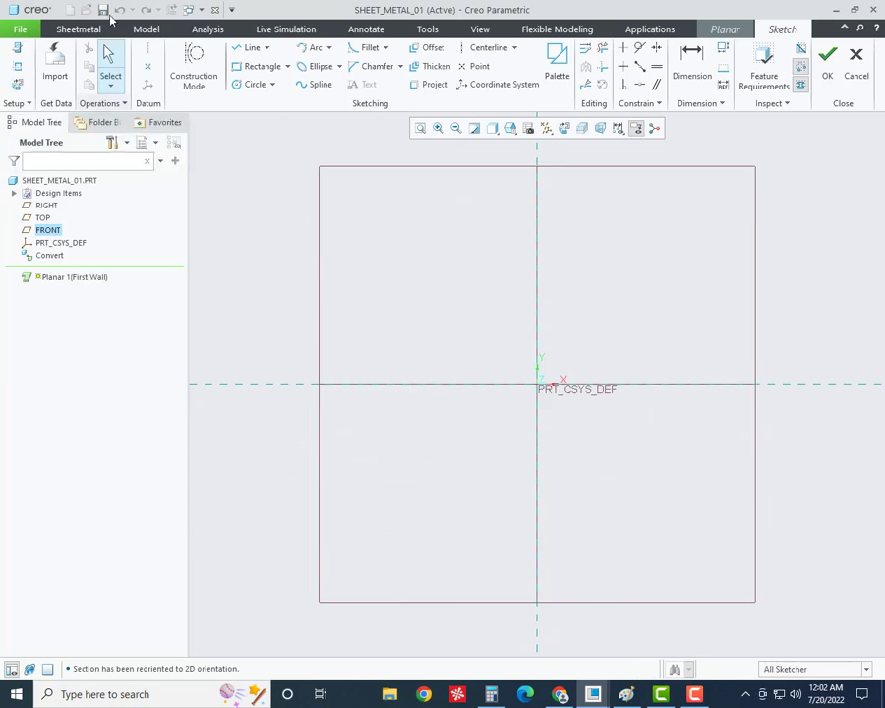
- Draw a center rectangle centred on the origin
click(287, 66)
click(270, 113)
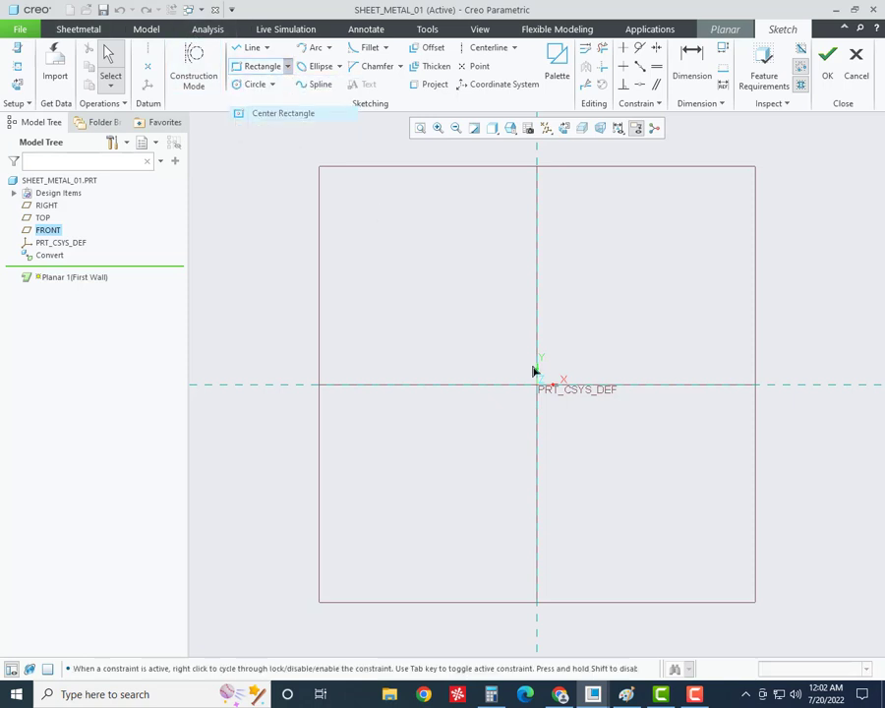
click(537, 385)
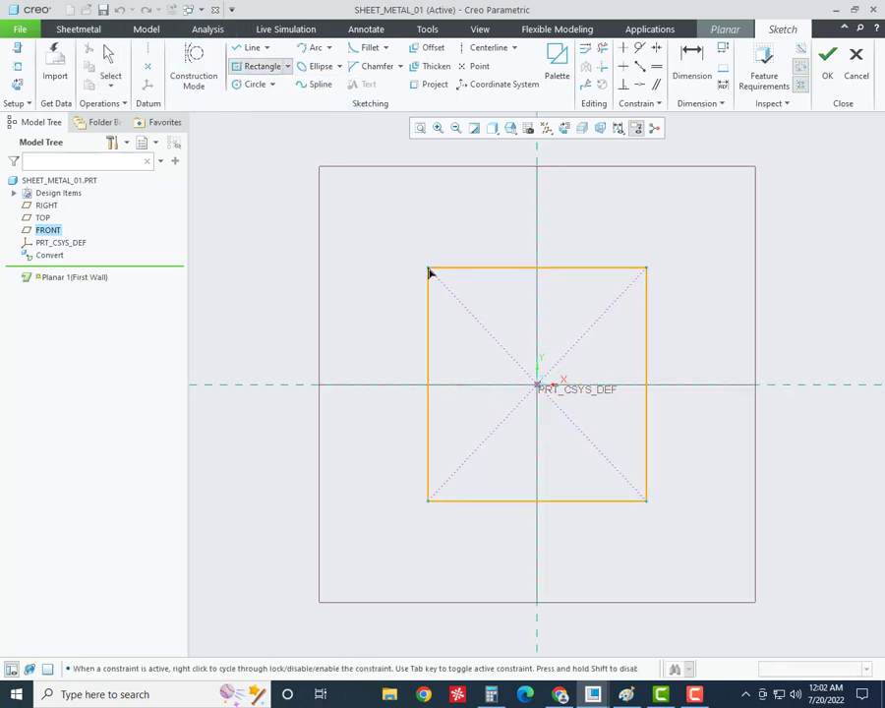
click(404, 268)
middle_click(521, 305)
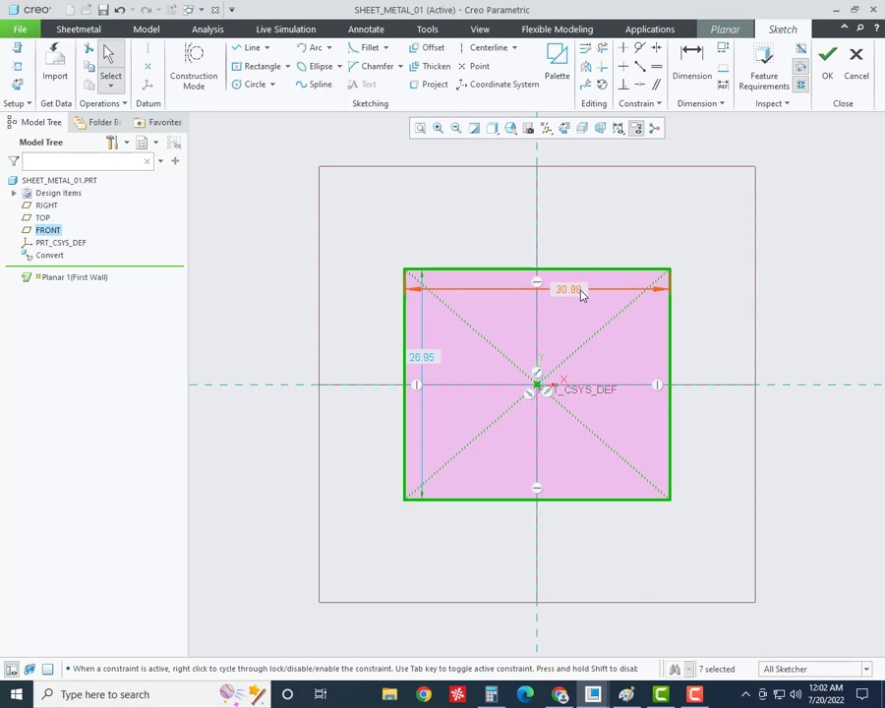
- Set the rectangle's width to 100 and height to 80
double_click(574, 291)
text(100)
key(Return)
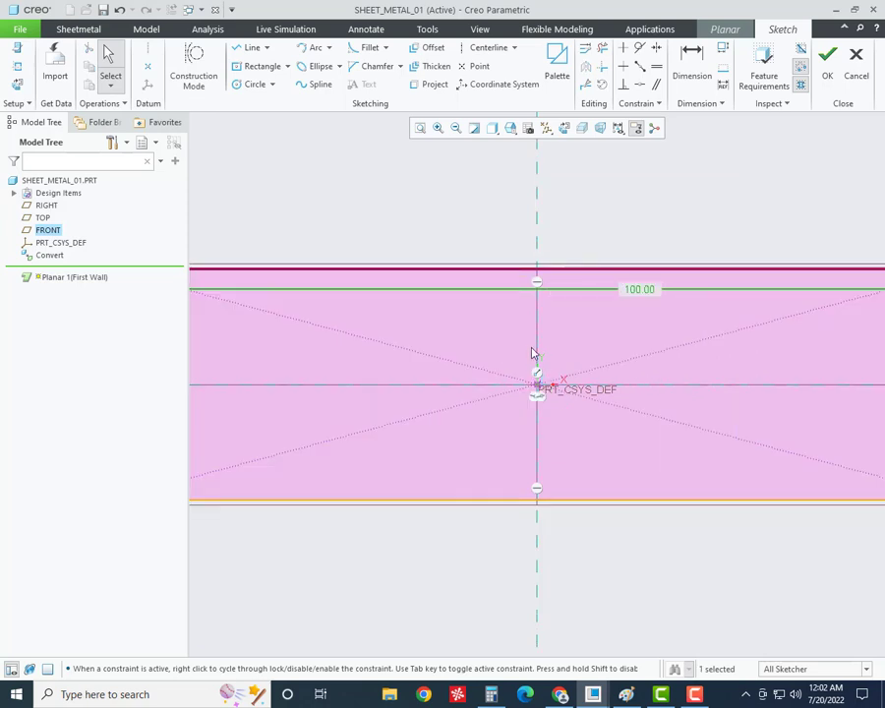
scroll(531, 353, up, 5)
scroll(360, 336, down, 3)
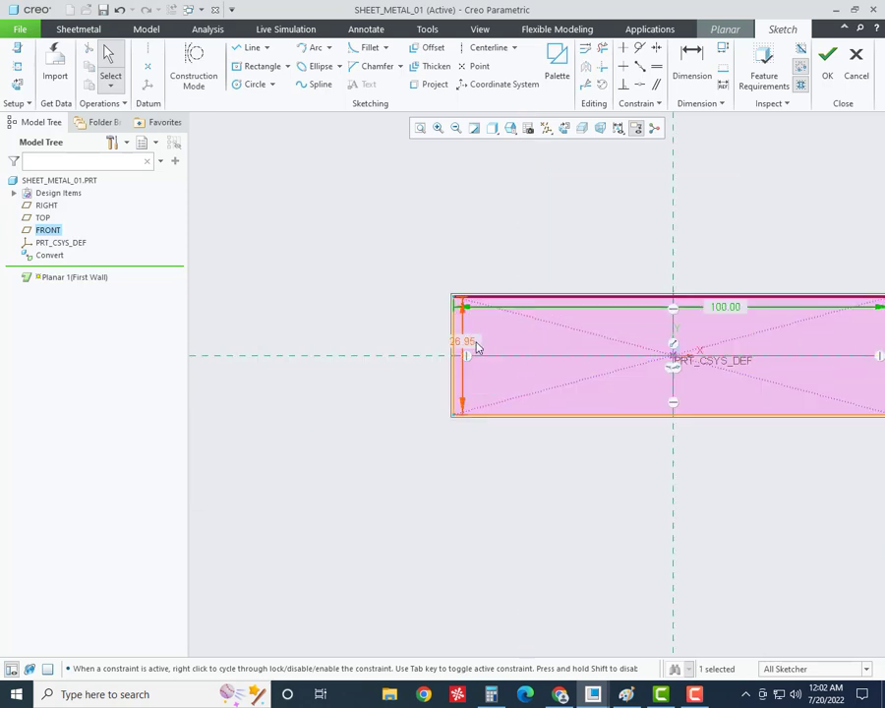
double_click(476, 346)
text(80)
key(Return)
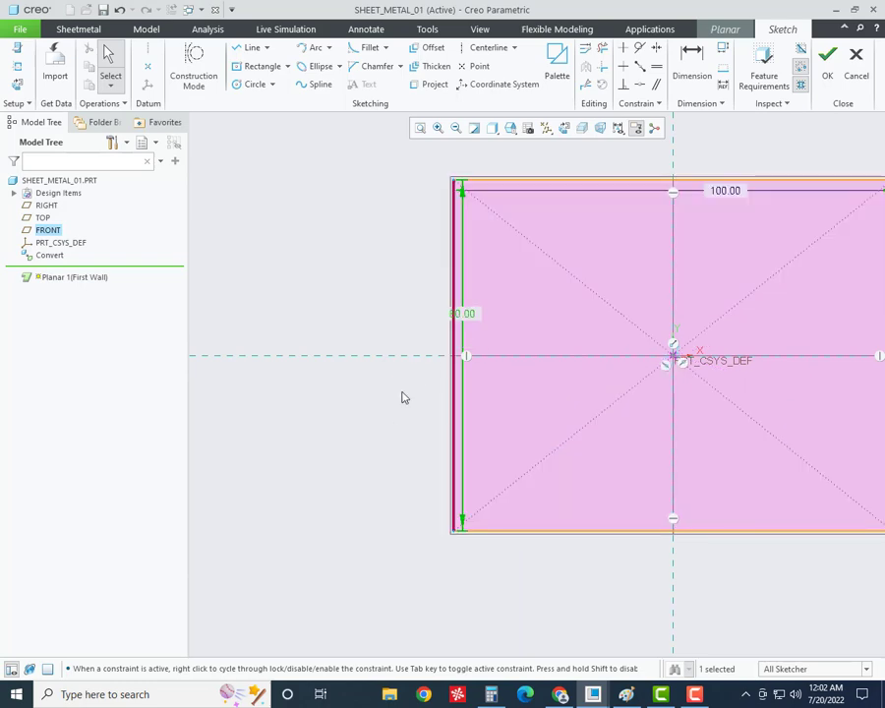
scroll(413, 403, up, 3)
scroll(445, 429, down, 1)
click(568, 686)
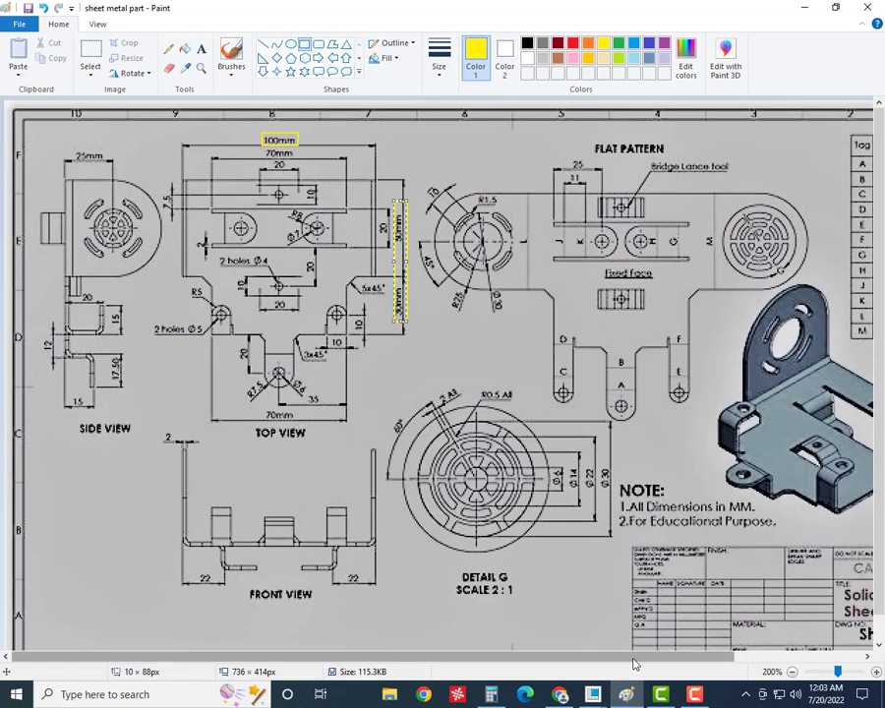
- Box the 70mm label and the small 30 dimension beside 90mm in yellow
mouse_move(634, 665)
mouse_down()
mouse_move(681, 662)
mouse_move(598, 666)
mouse_up()
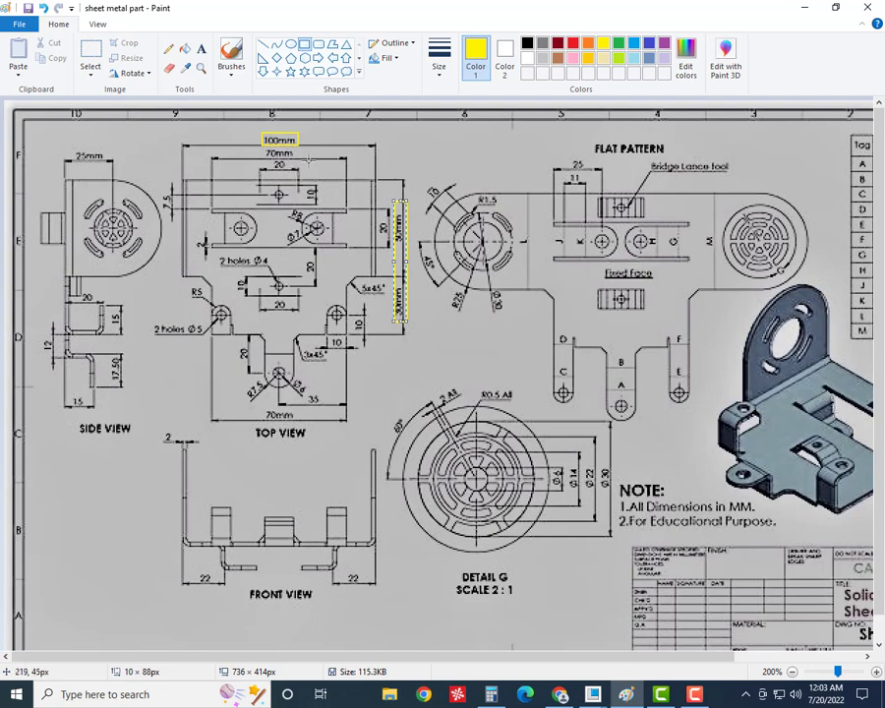
drag(263, 147, 295, 155)
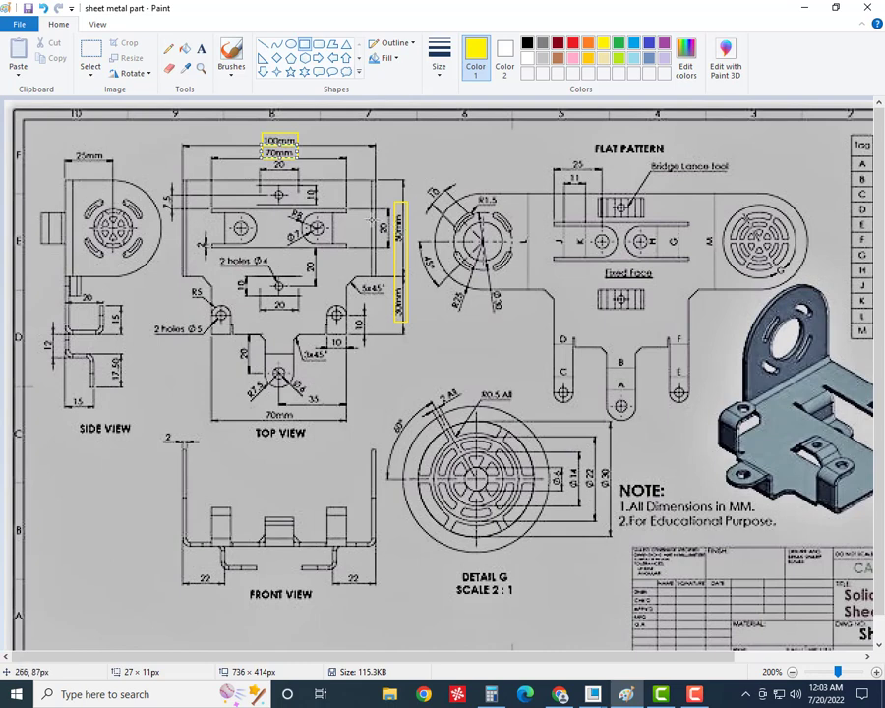
drag(372, 213, 392, 242)
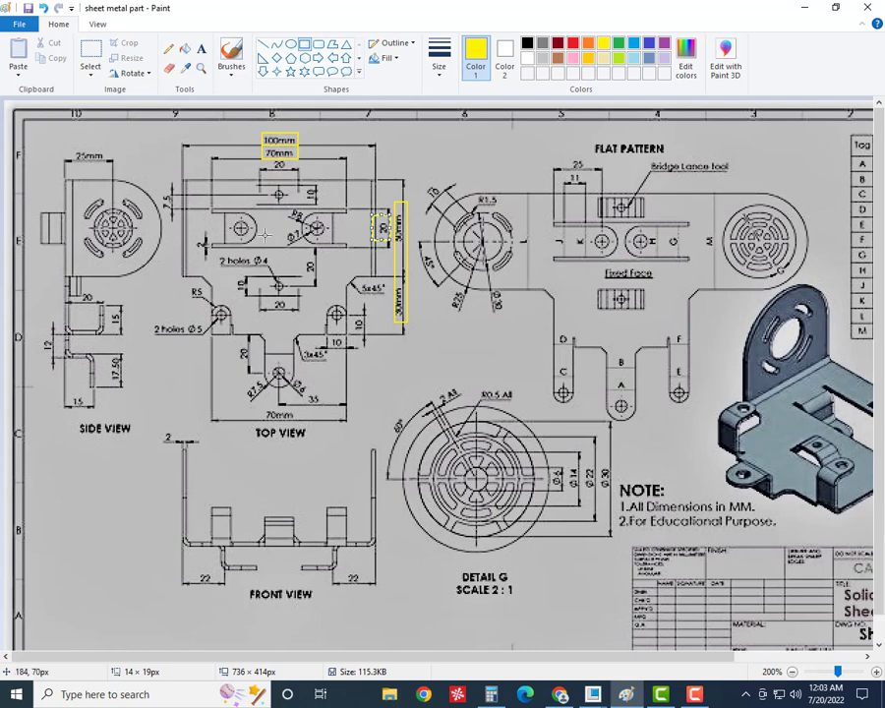
- Sketch a center rectangle centred on the vertical axis, just below the top edge
mouse_move(626, 694)
click(621, 588)
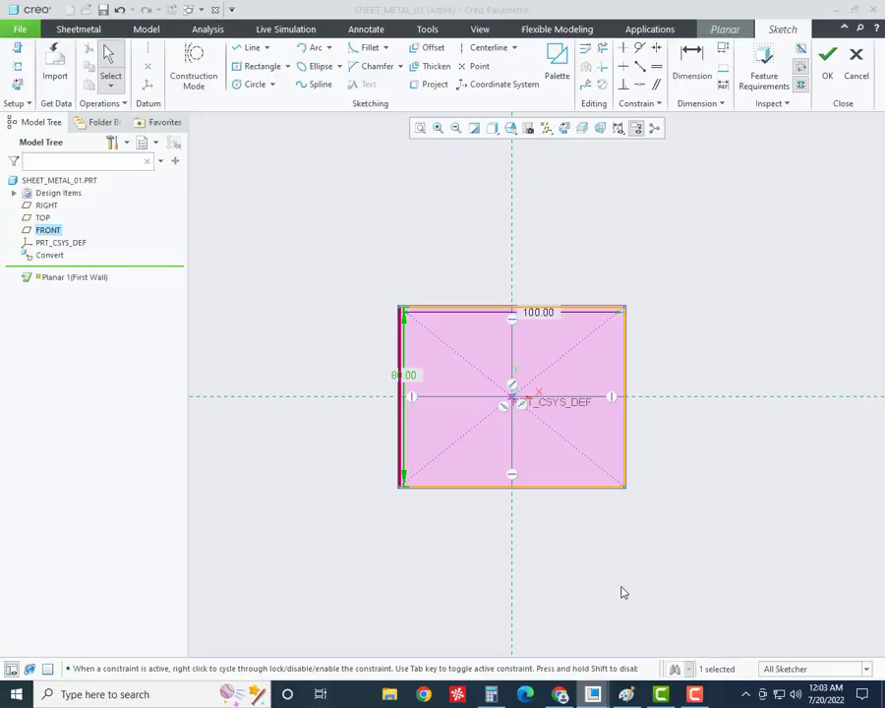
click(261, 66)
scroll(517, 331, up, 3)
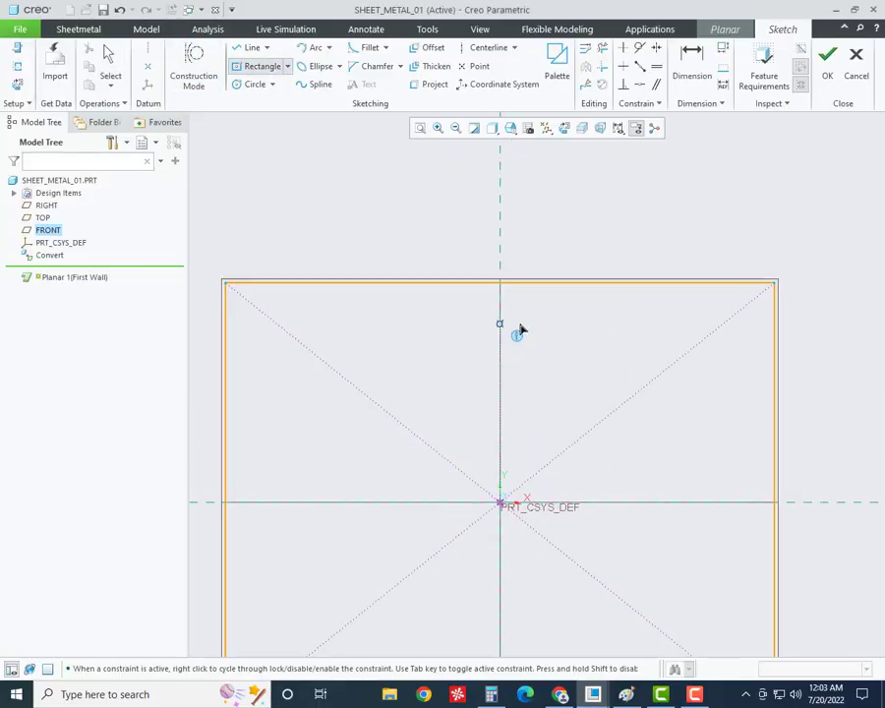
click(499, 344)
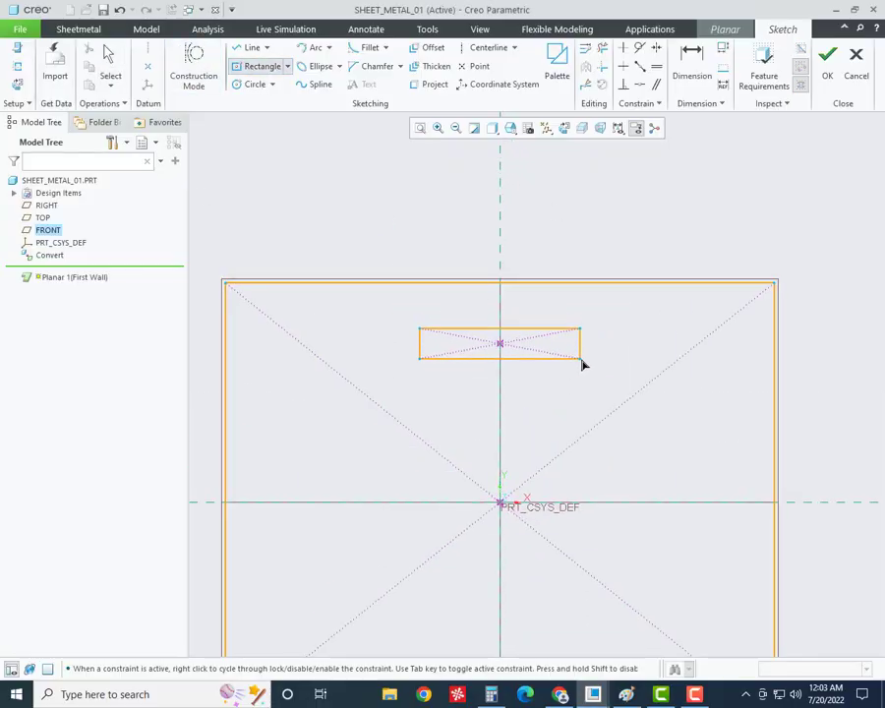
click(584, 361)
middle_click(650, 358)
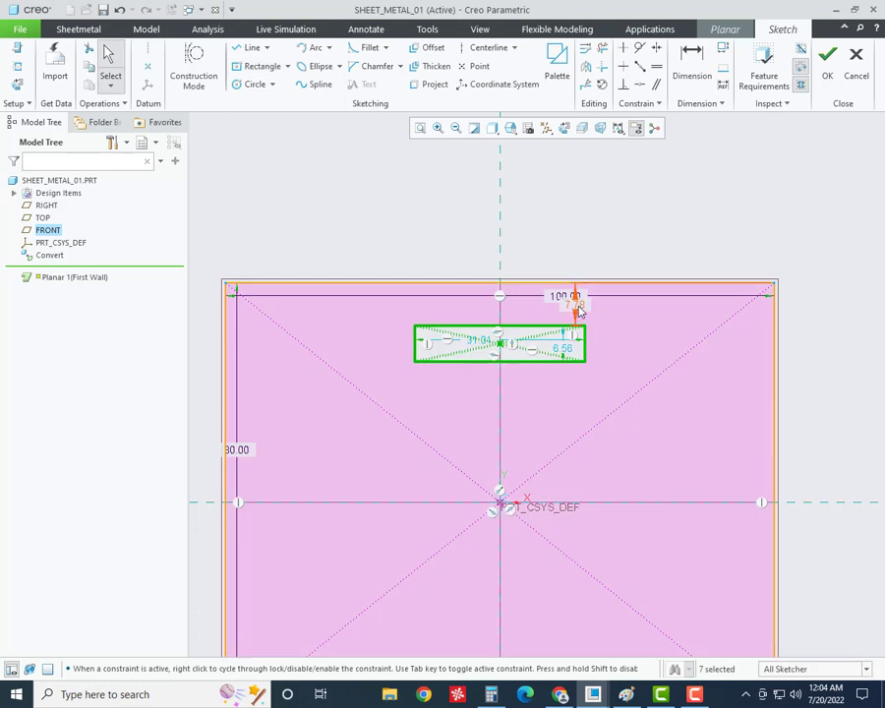
- Dimension the rectangle with a 15 top offset, 70 width and 20 height
drag(577, 297, 646, 310)
text(15)
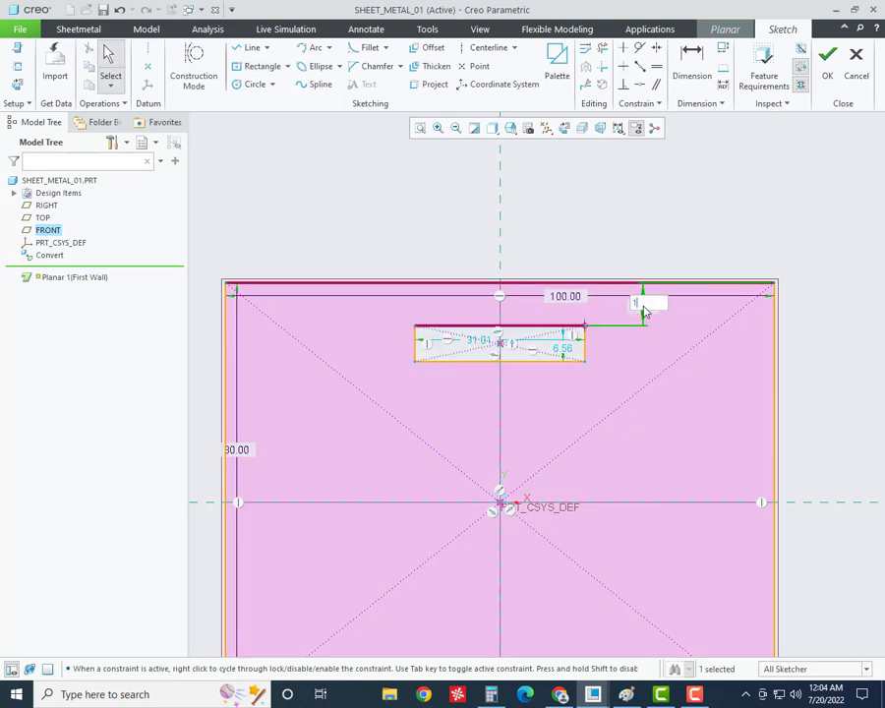
key(Return)
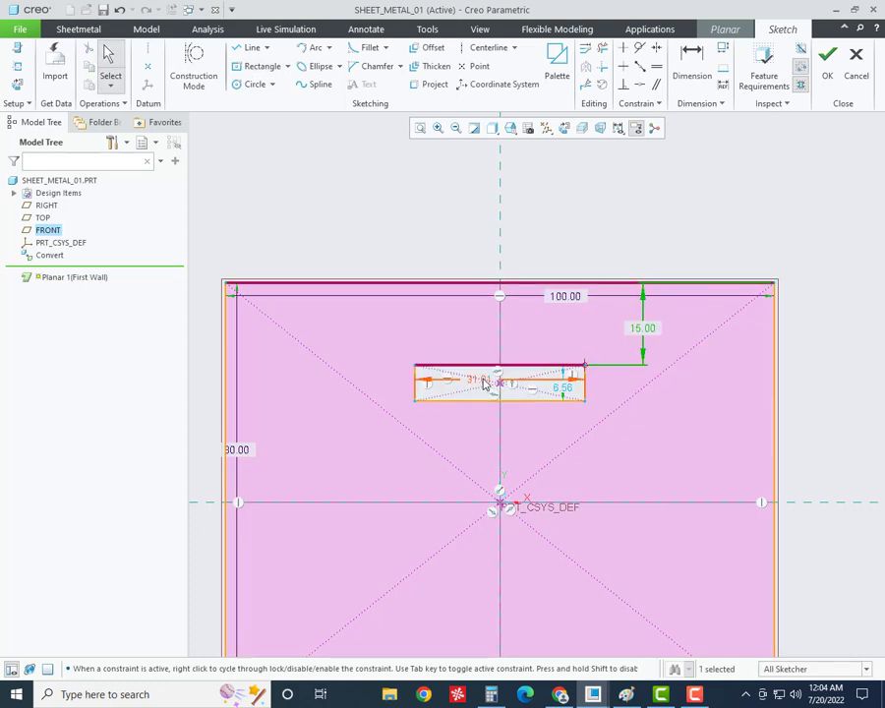
drag(486, 379, 484, 340)
double_click(485, 337)
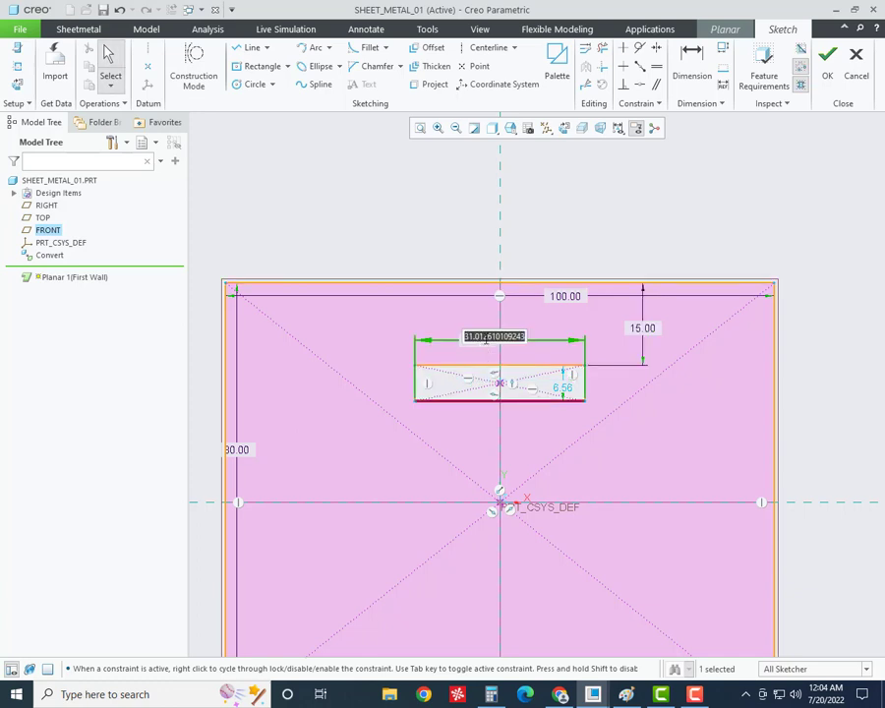
text(70)
key(Return)
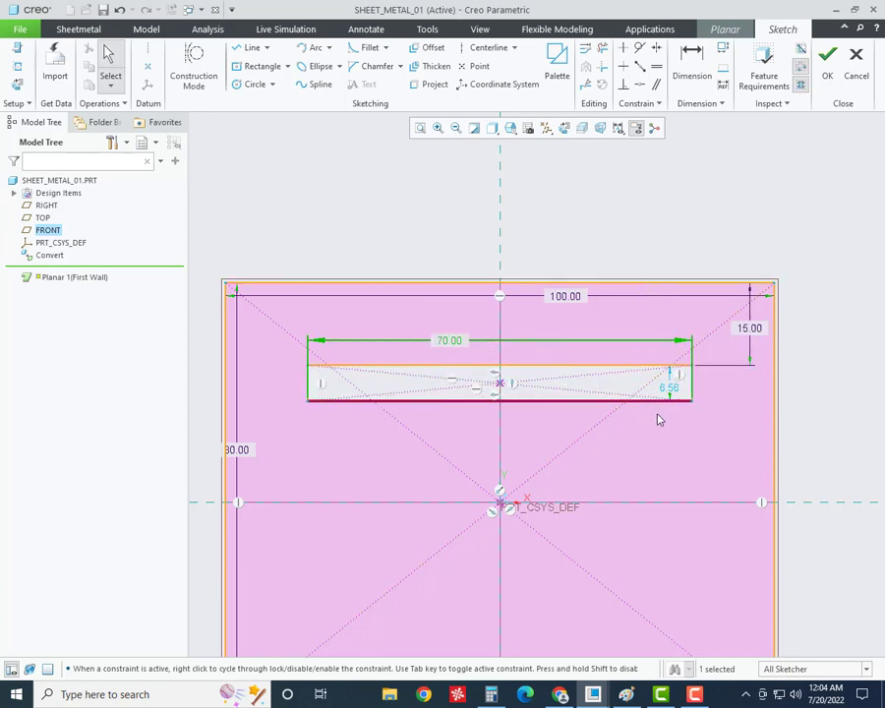
double_click(669, 387)
text(20)
key(Return)
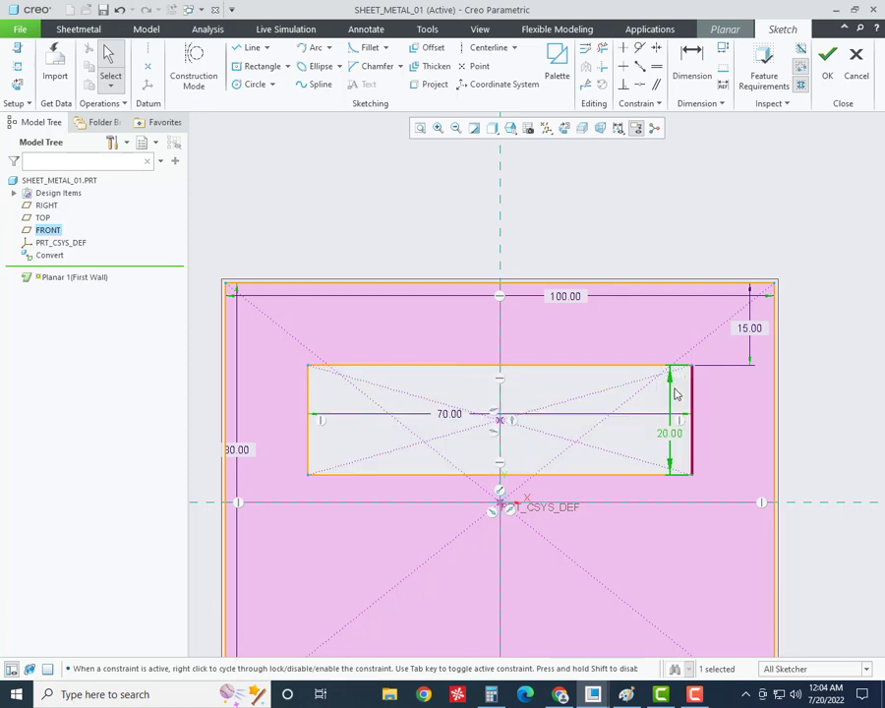
scroll(460, 434, up, 5)
scroll(480, 475, down, 4)
scroll(425, 491, up, 1)
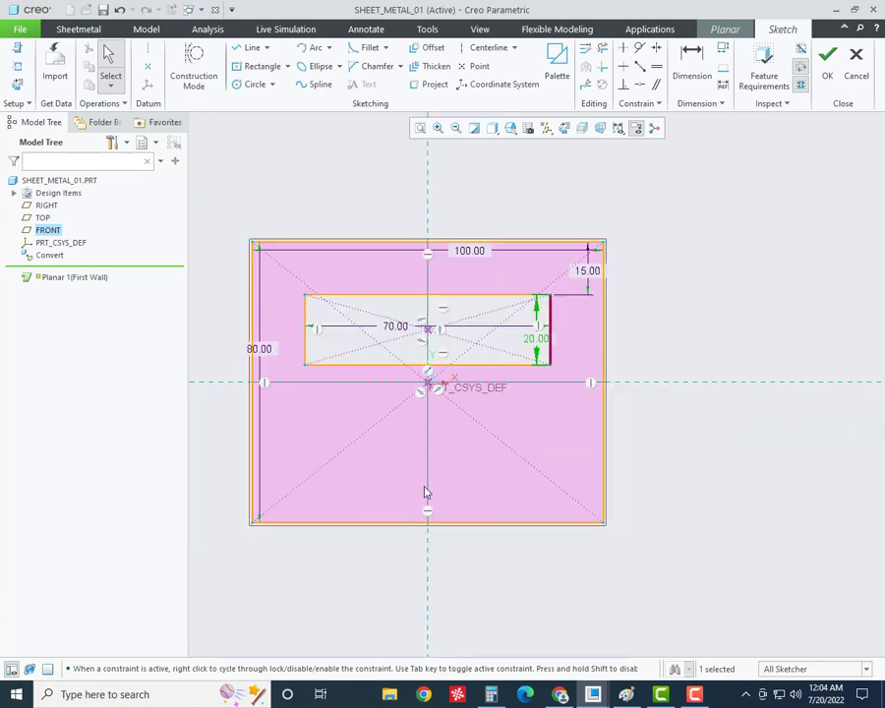
key(alt+Tab)
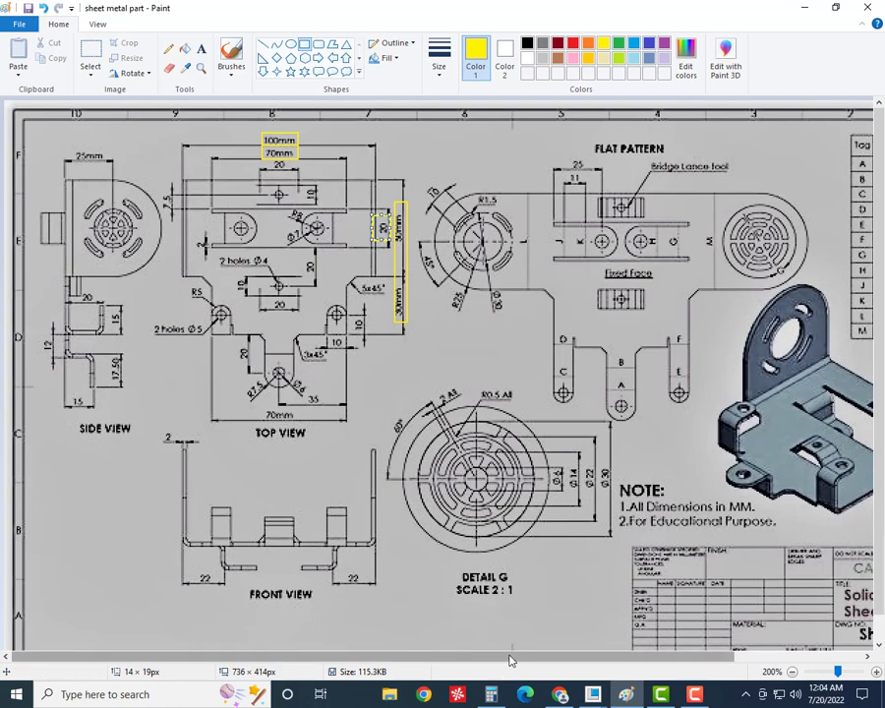
- Box the 10 and 7.5 dimensions in yellow, undoing the unwanted two-hole-row box
drag(507, 656, 615, 655)
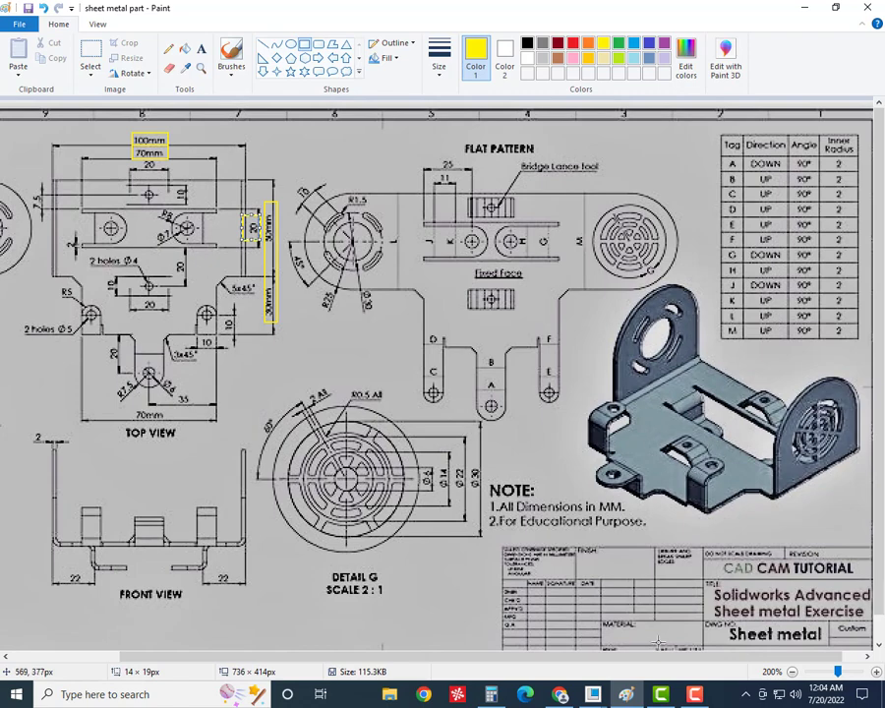
drag(650, 656, 562, 655)
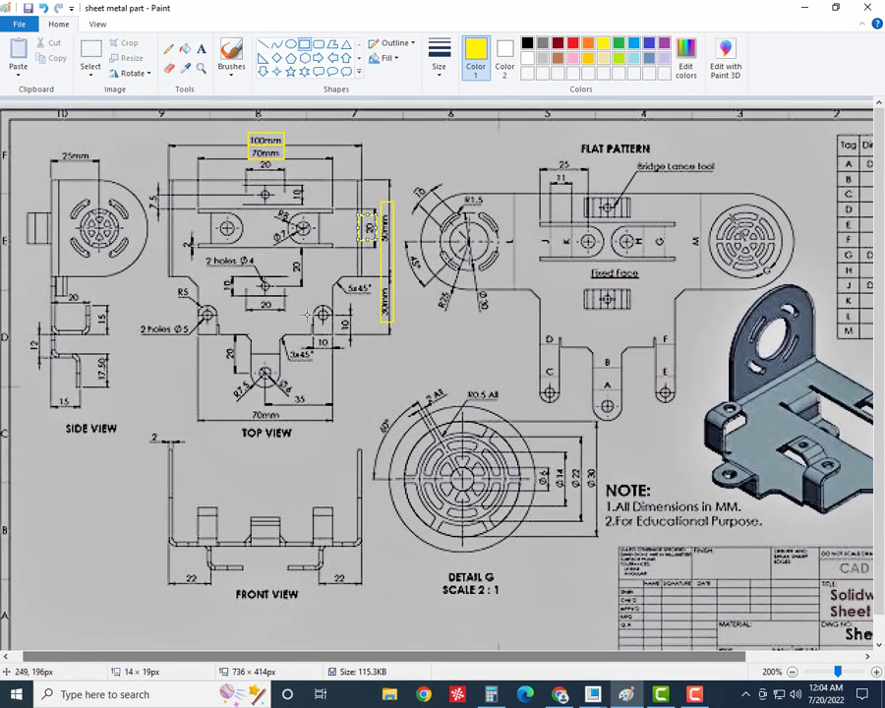
drag(215, 274, 283, 318)
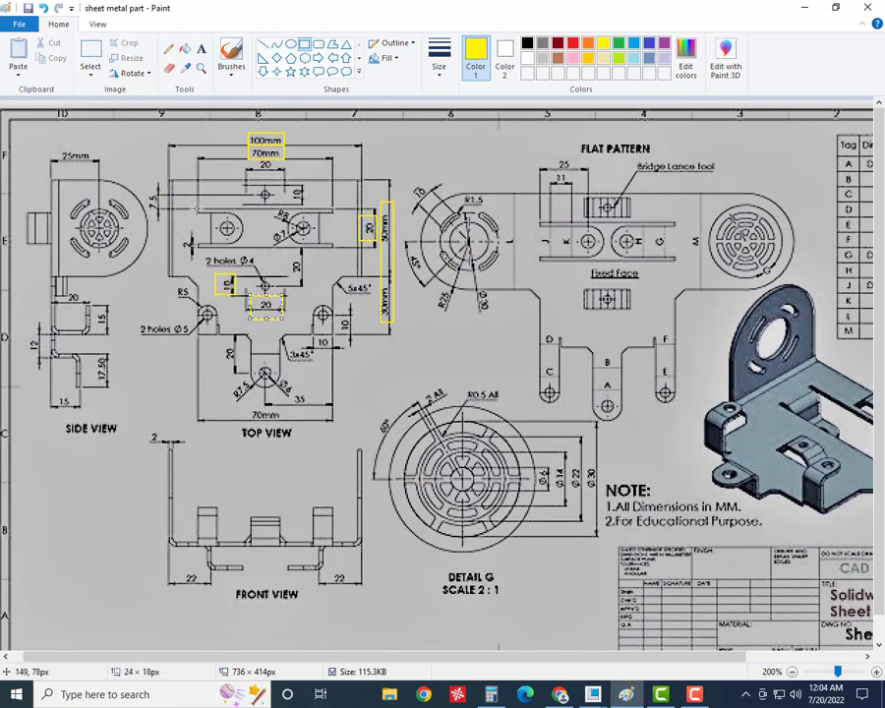
mouse_move(195, 207)
mouse_down()
mouse_move(333, 245)
mouse_move(302, 272)
mouse_up()
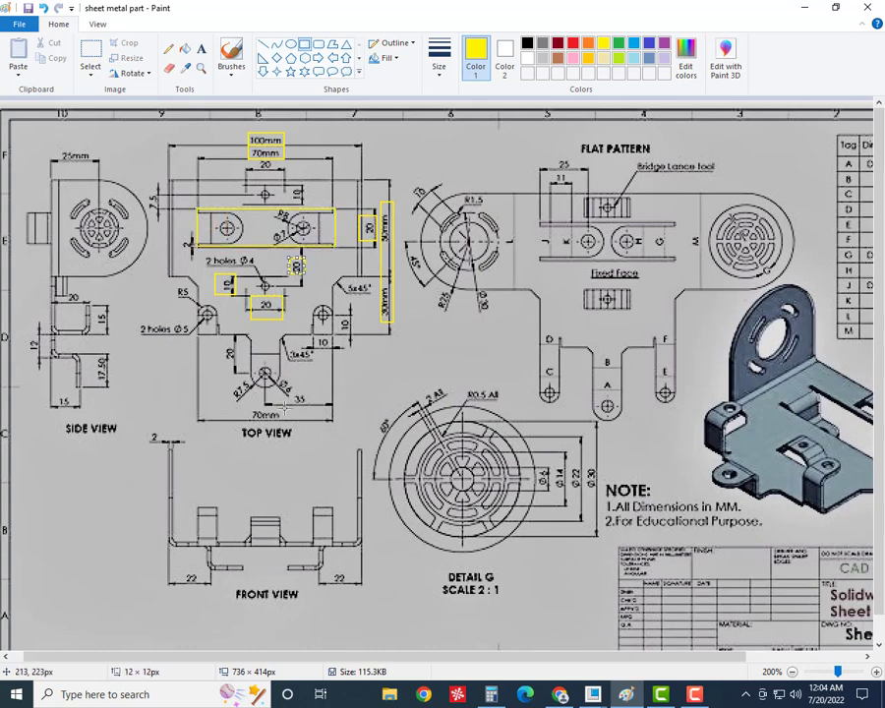
key(ctrl+z)
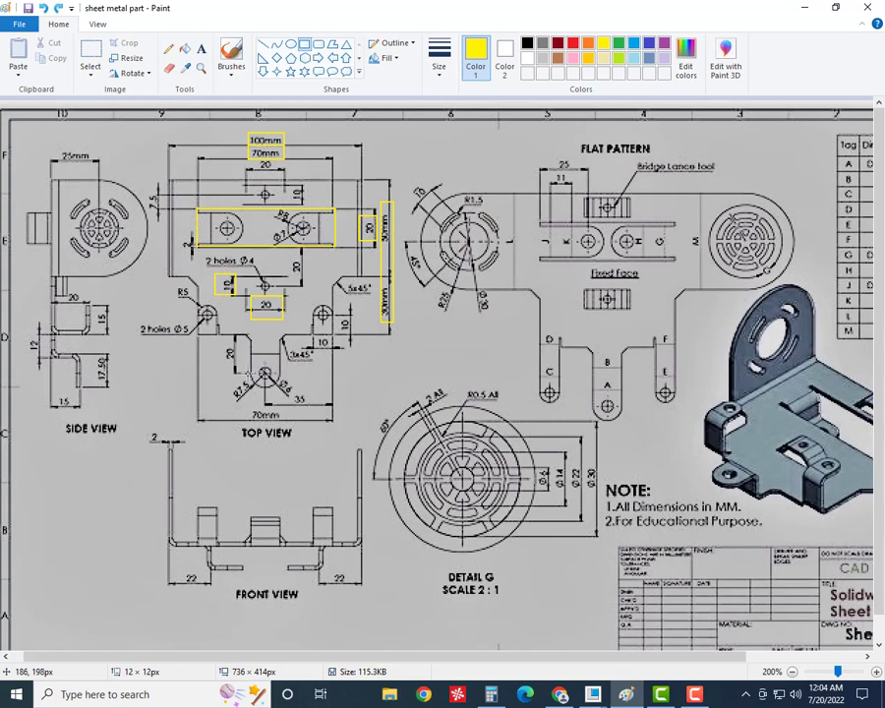
key(ctrl+z)
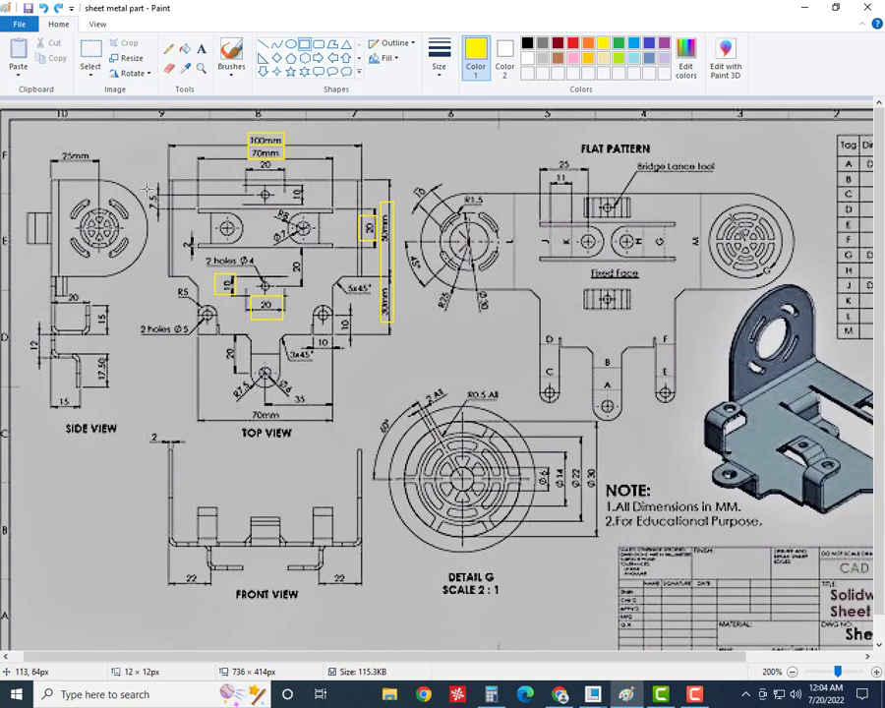
drag(147, 186, 171, 220)
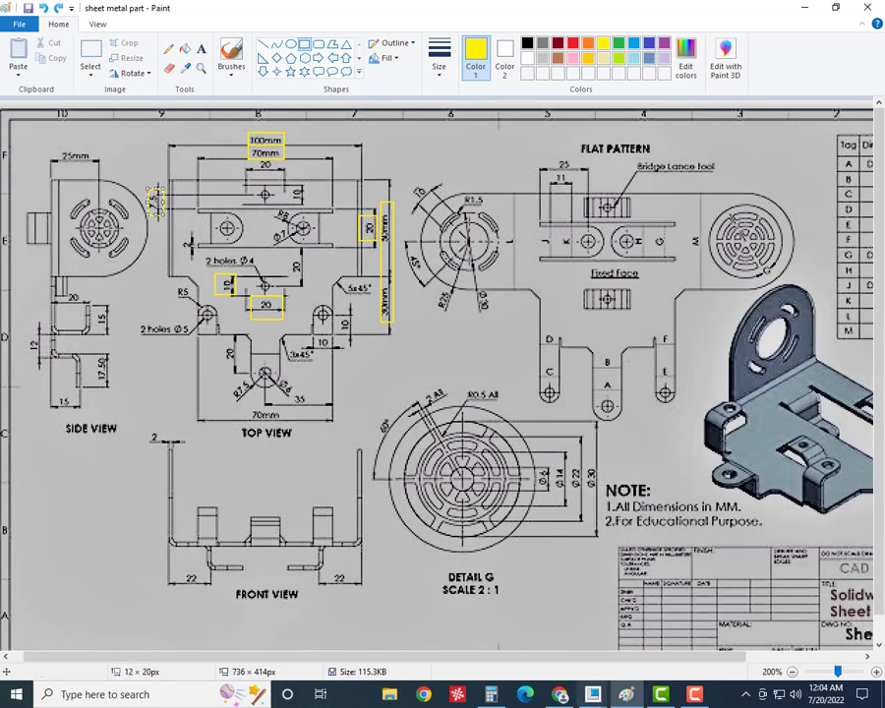
mouse_move(592, 694)
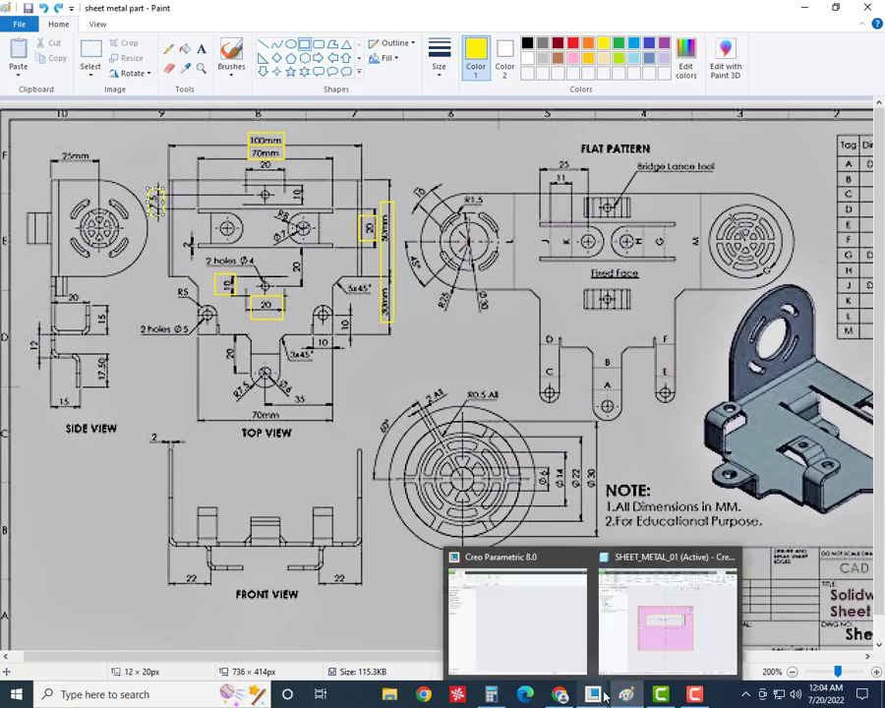
- Sketch a second center rectangle on the vertical axis above the 70 × 20 one
click(673, 624)
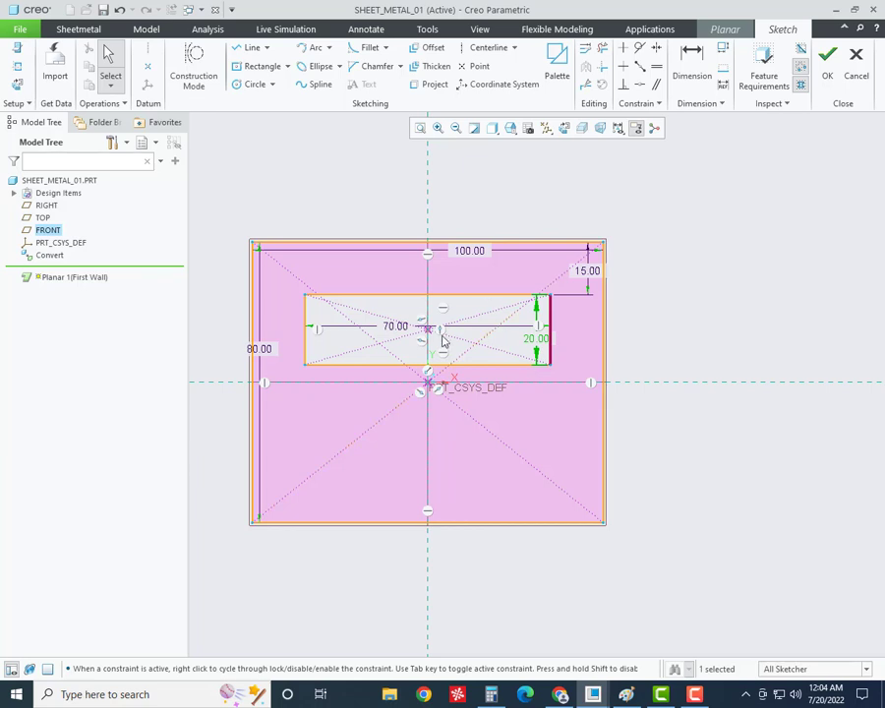
click(258, 66)
scroll(378, 225, down, 2)
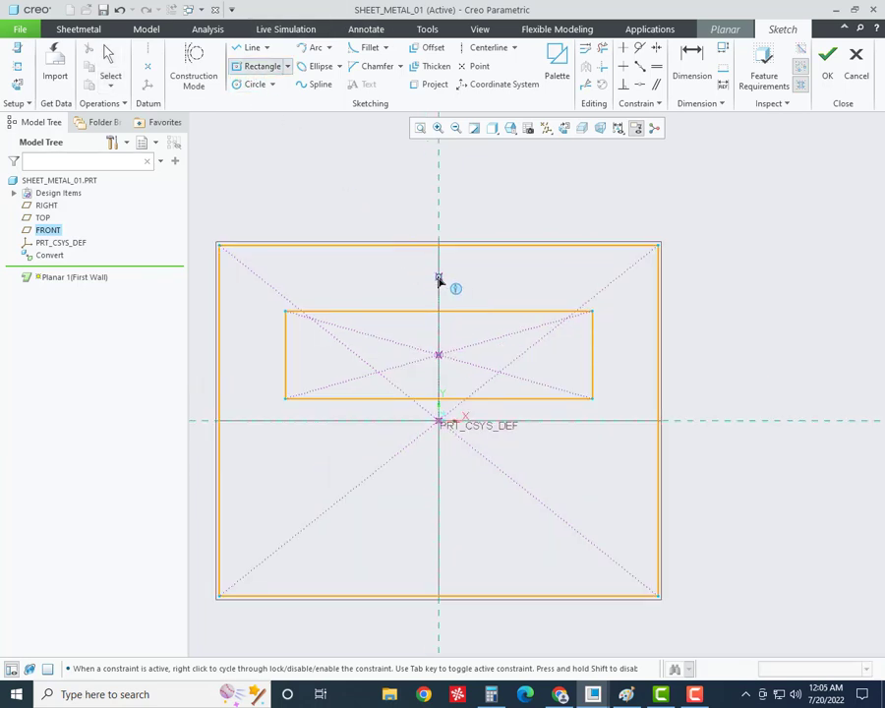
click(439, 276)
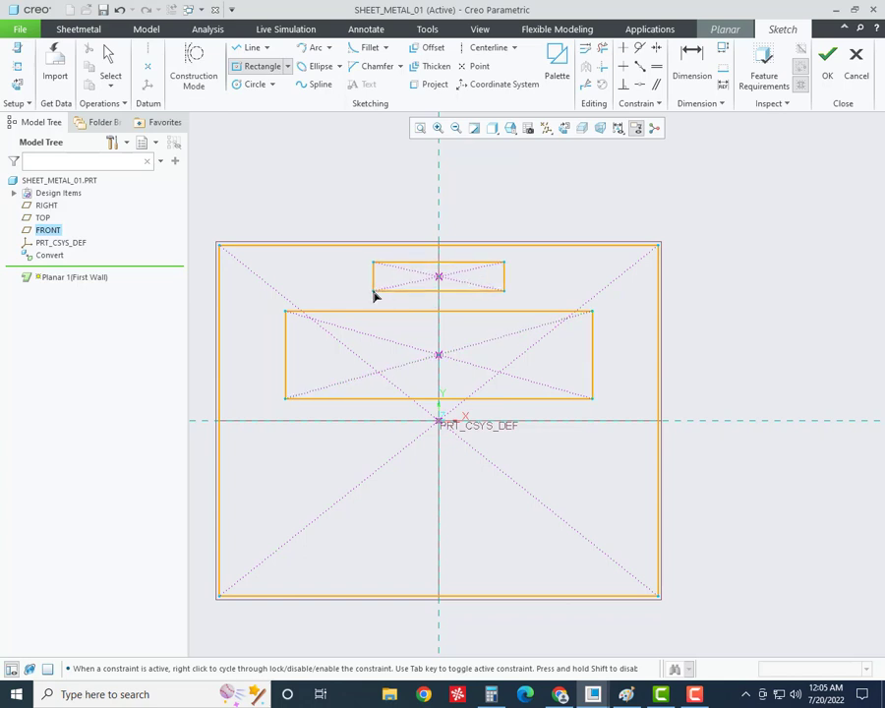
click(374, 292)
middle_click(563, 286)
scroll(423, 270, down, 3)
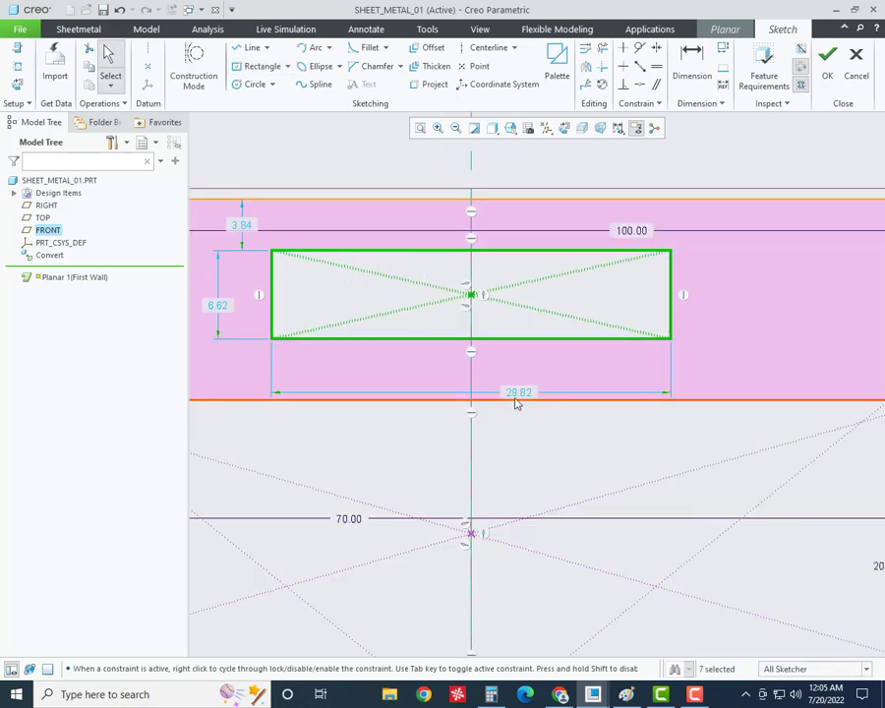
- Size the small rectangle to 20 wide by 10 high
double_click(512, 364)
text(2)
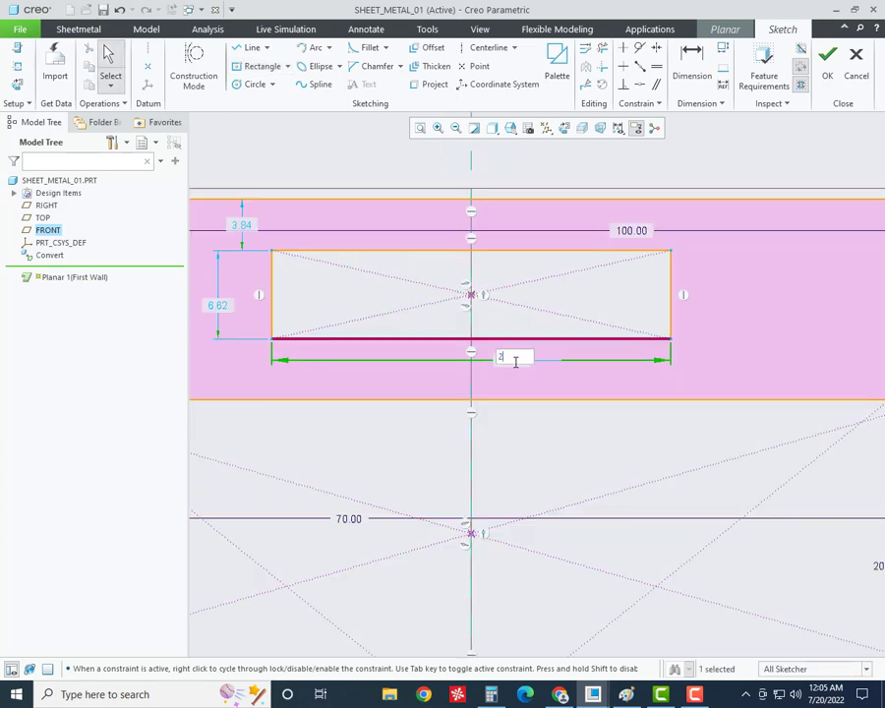
text(0.00)
key(Return)
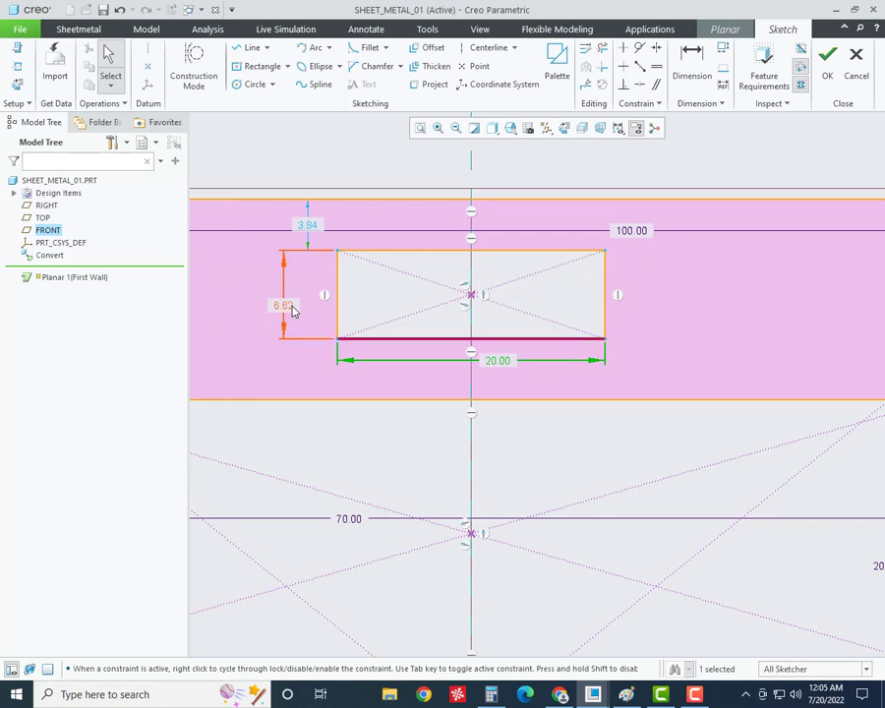
double_click(290, 309)
text(10)
key(Return)
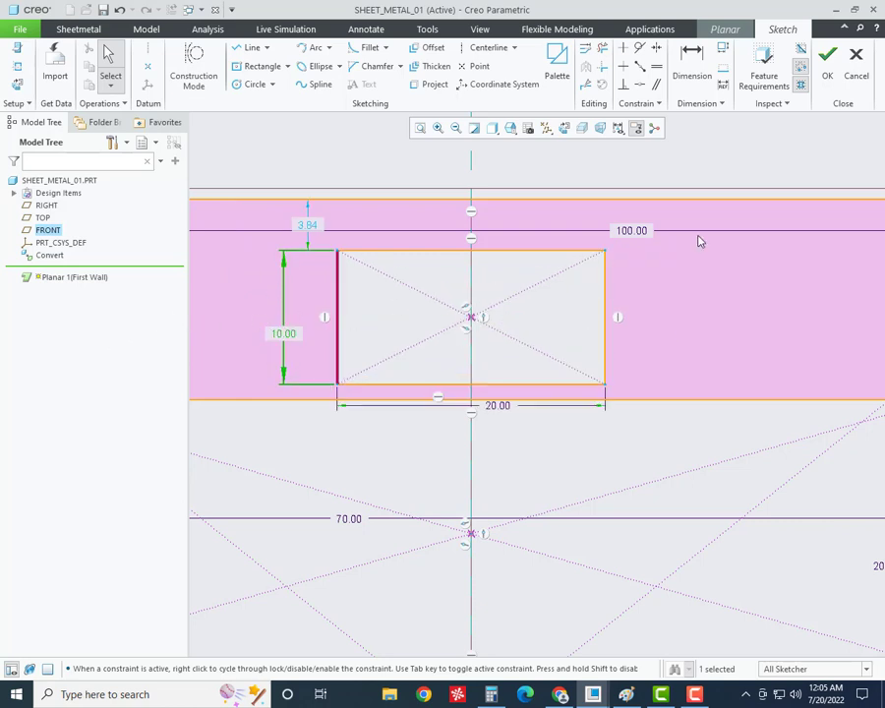
scroll(639, 247, up, 2)
- Dimension the gap between the two rectangles and set it to 7.5
click(691, 64)
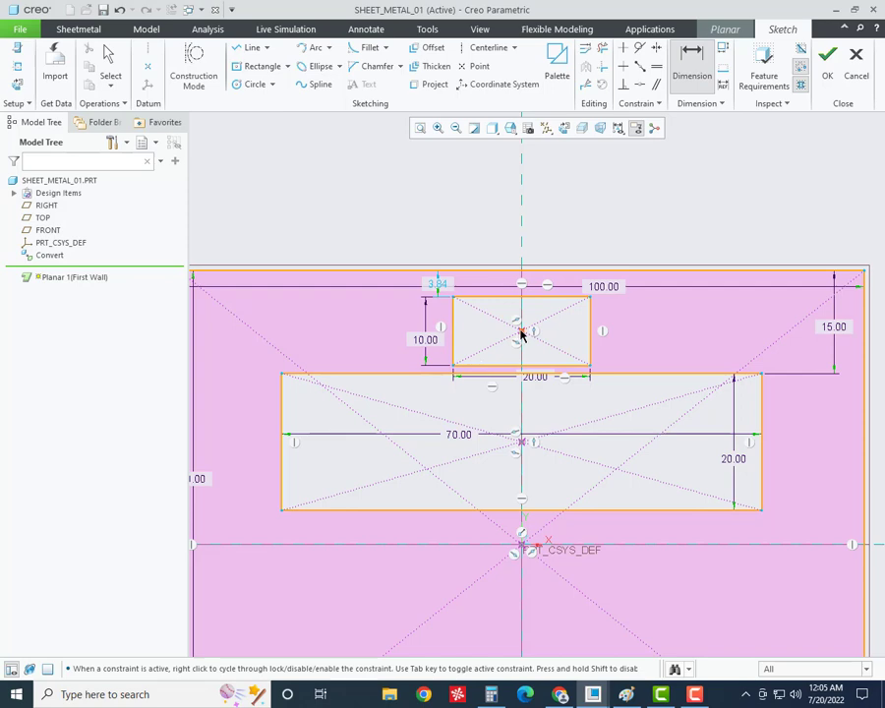
scroll(521, 334, up, 2)
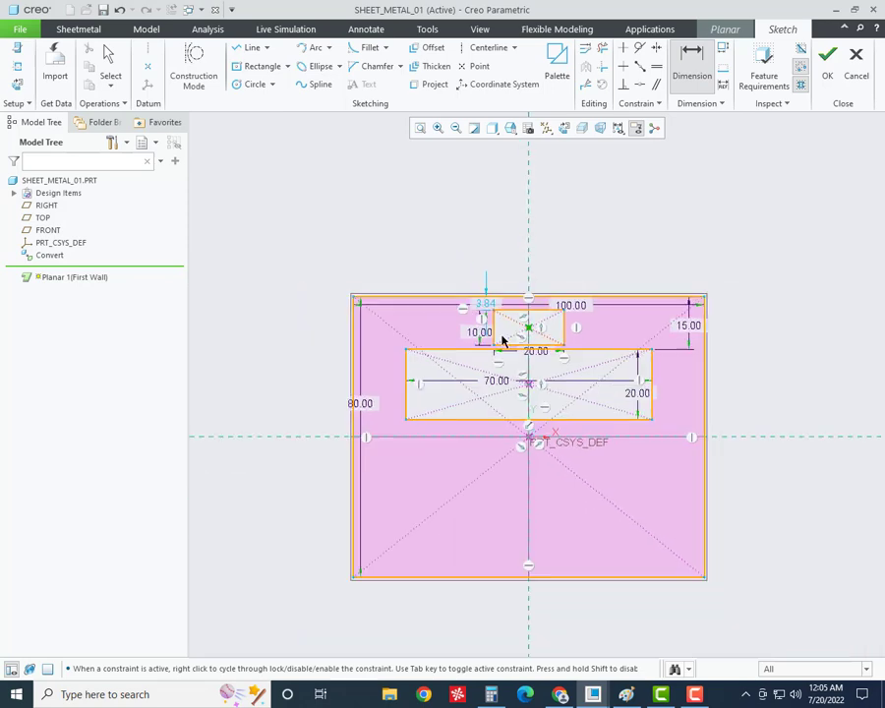
middle_click(385, 342)
click(627, 694)
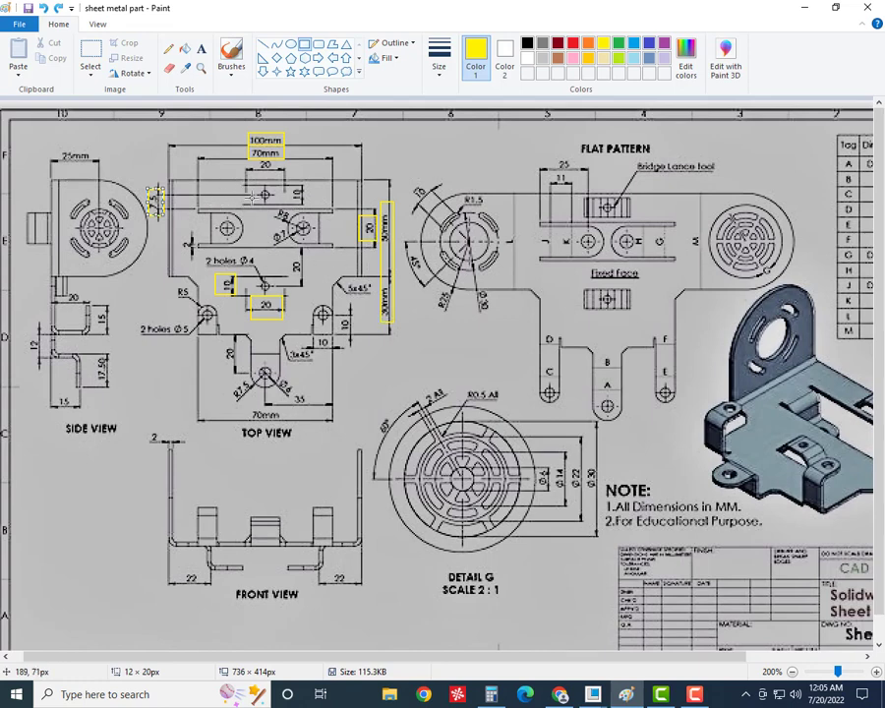
mouse_move(593, 694)
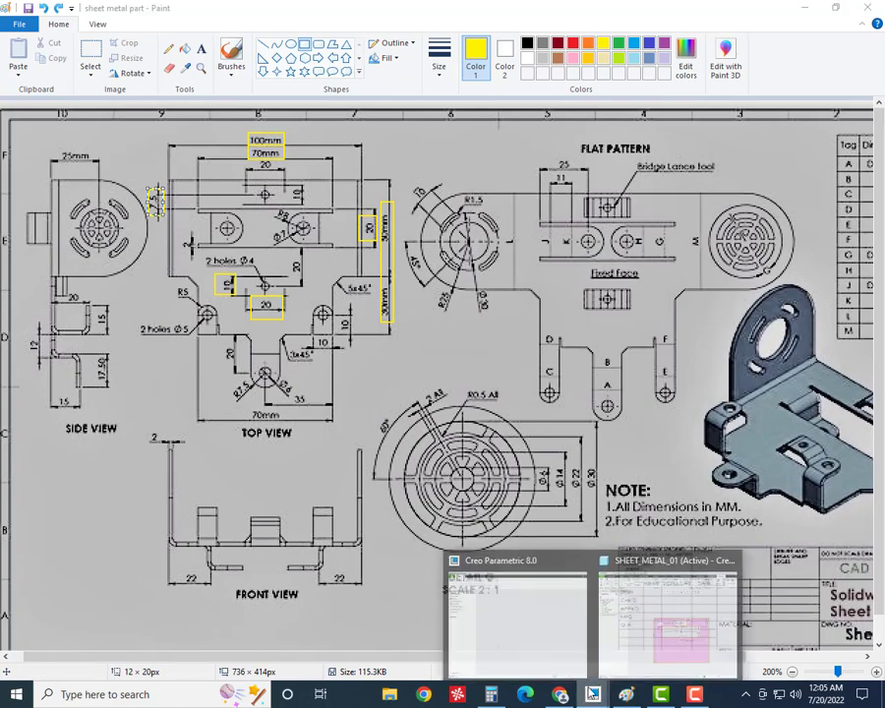
click(668, 630)
scroll(536, 337, up, 2)
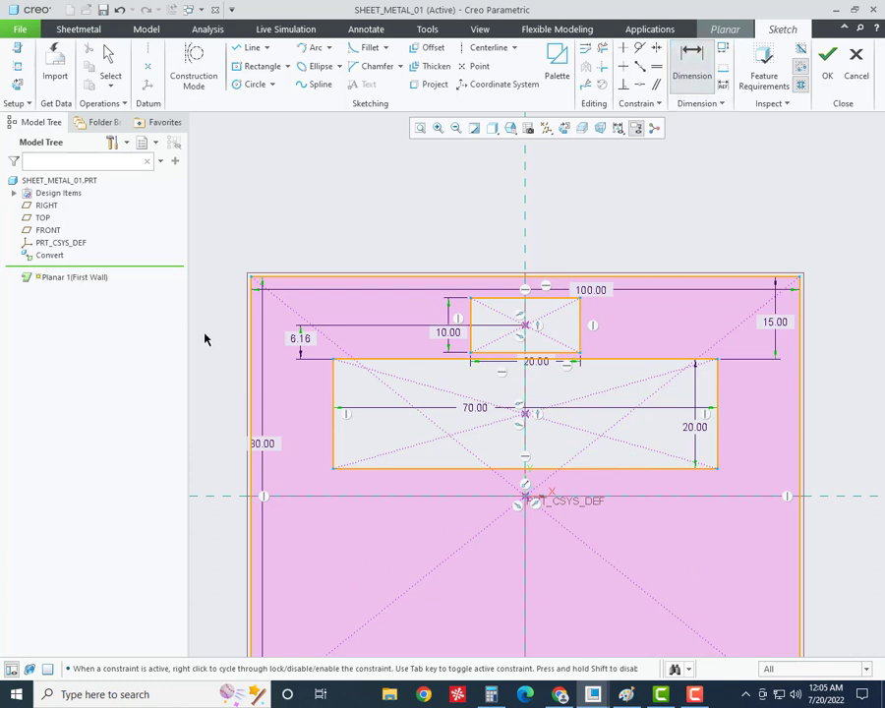
middle_click(295, 337)
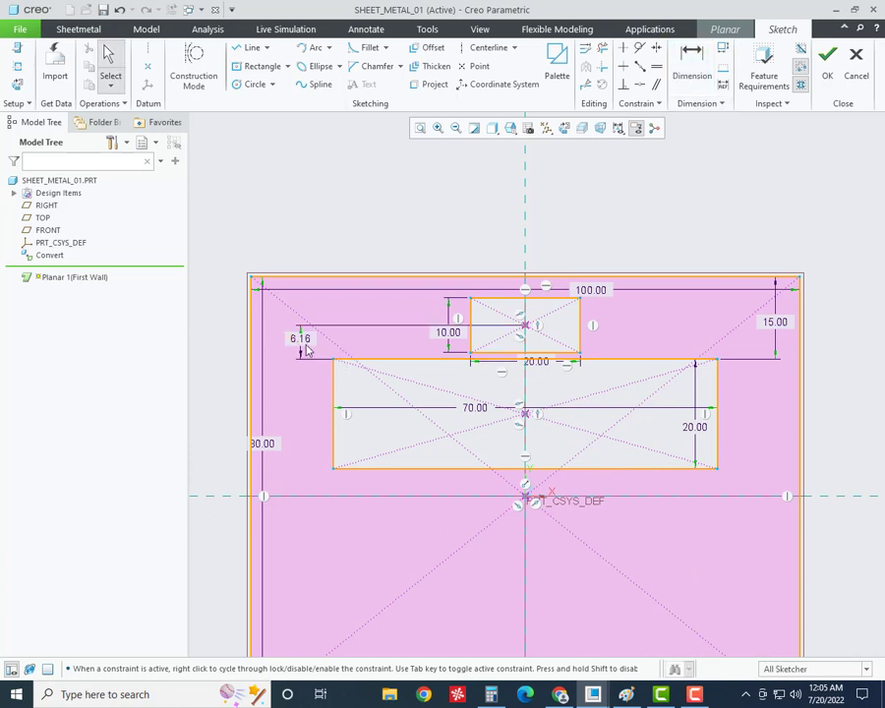
double_click(308, 340)
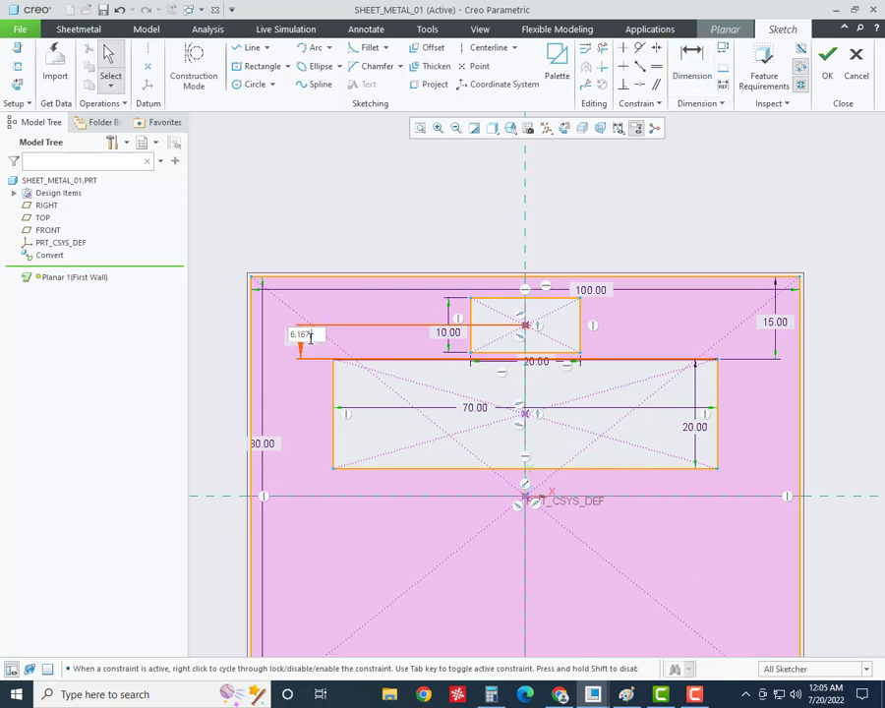
key(Return)
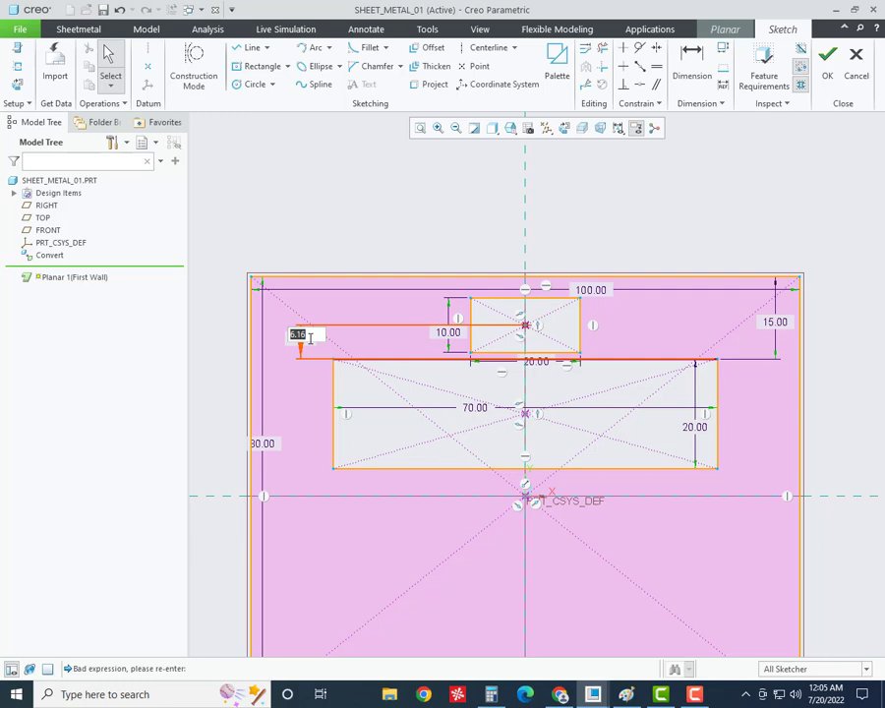
text(7.5)
key(Return)
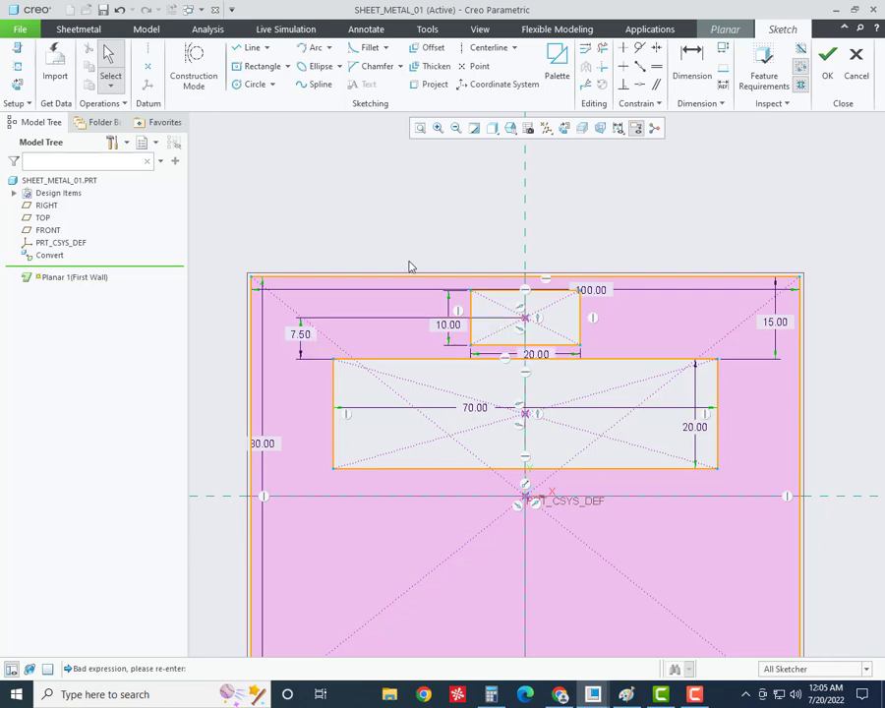
scroll(411, 267, down, 3)
scroll(488, 364, up, 2)
- Sketch a third center rectangle on the centreline below the origin
click(257, 66)
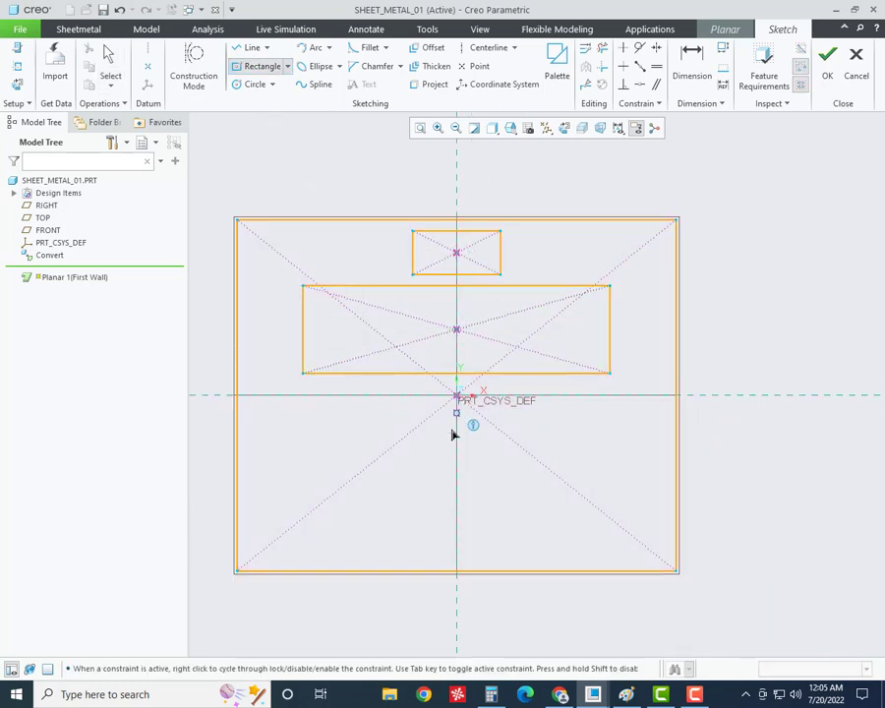
click(456, 433)
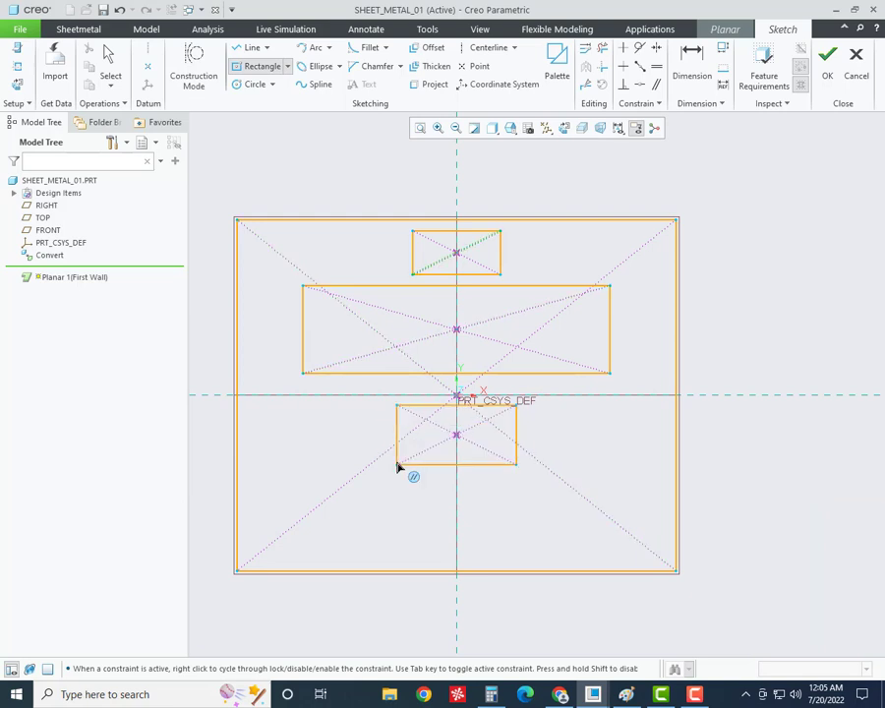
click(358, 452)
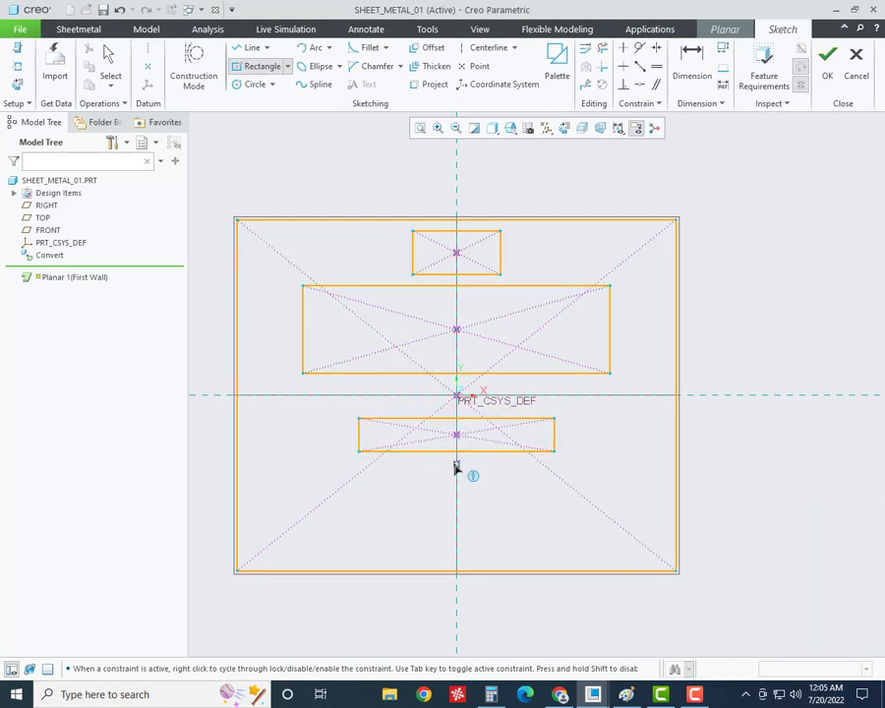
middle_click(456, 468)
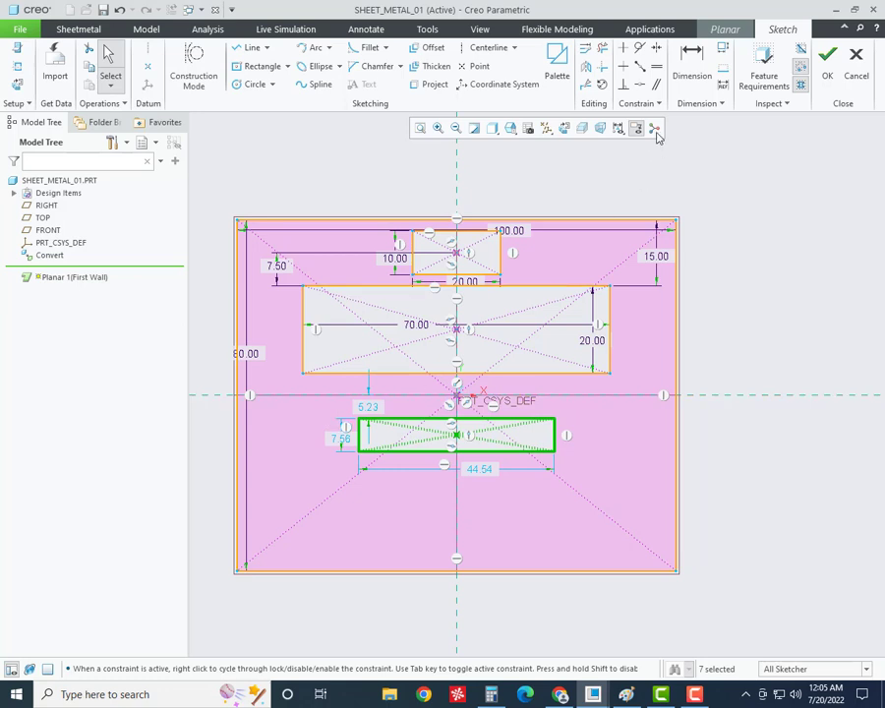
- Dimension the gap between the middle and lower rectangles as 20
click(688, 61)
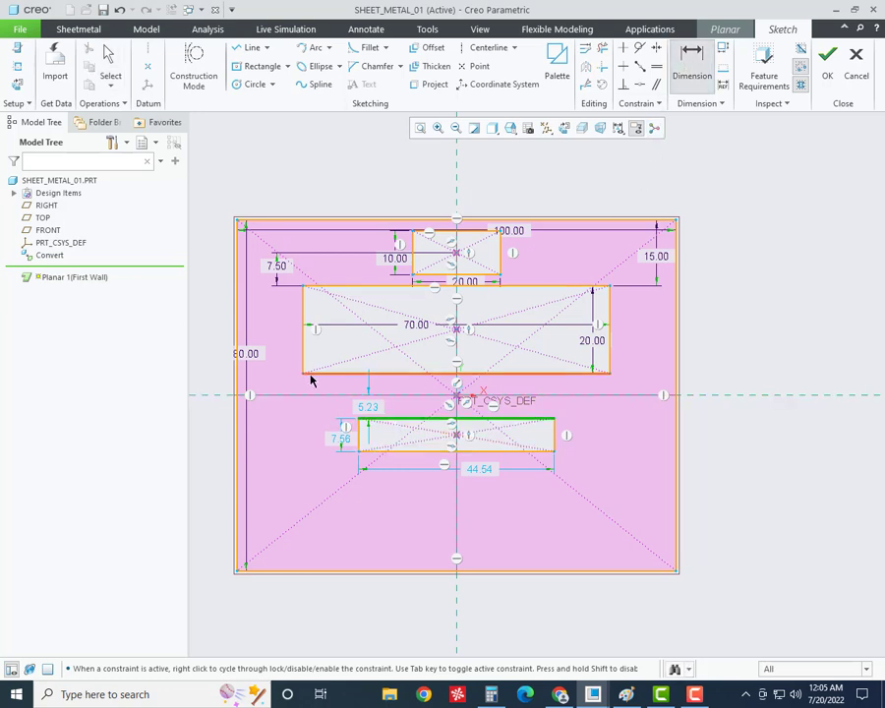
click(310, 373)
middle_click(301, 382)
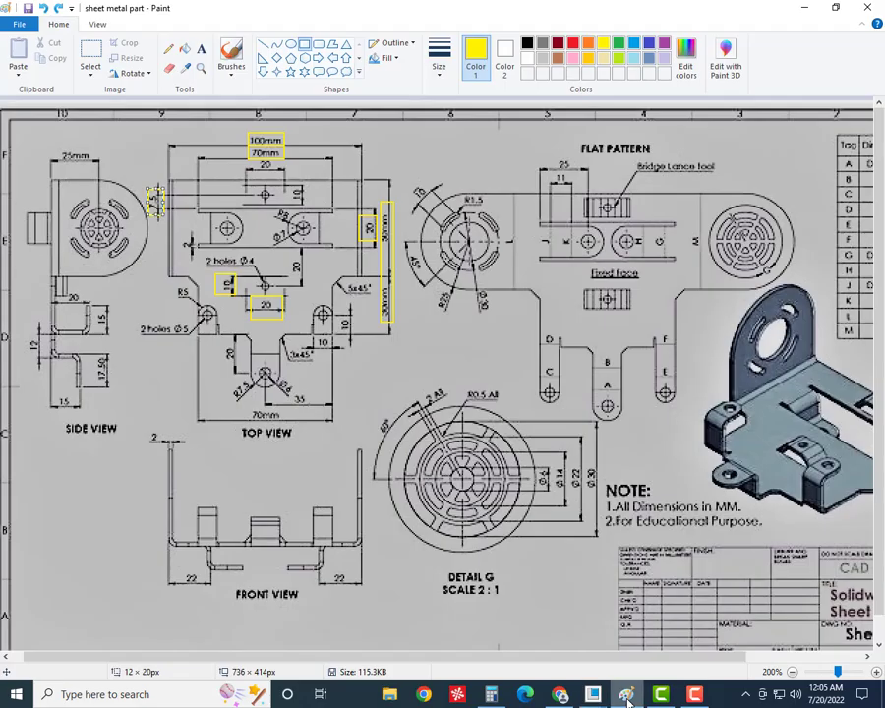
key(alt+Tab)
drag(314, 254, 288, 282)
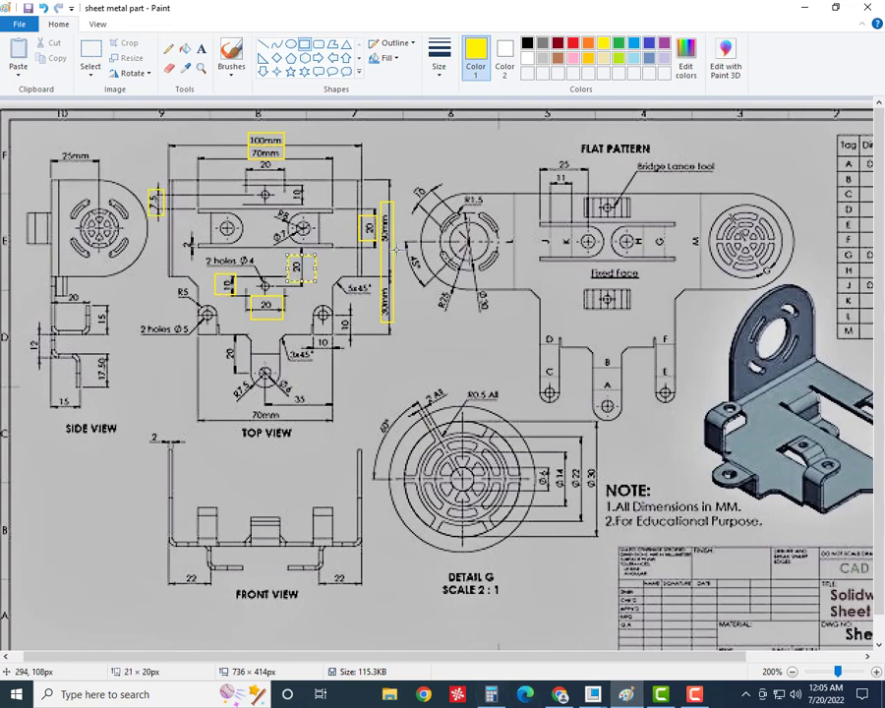
mouse_move(593, 695)
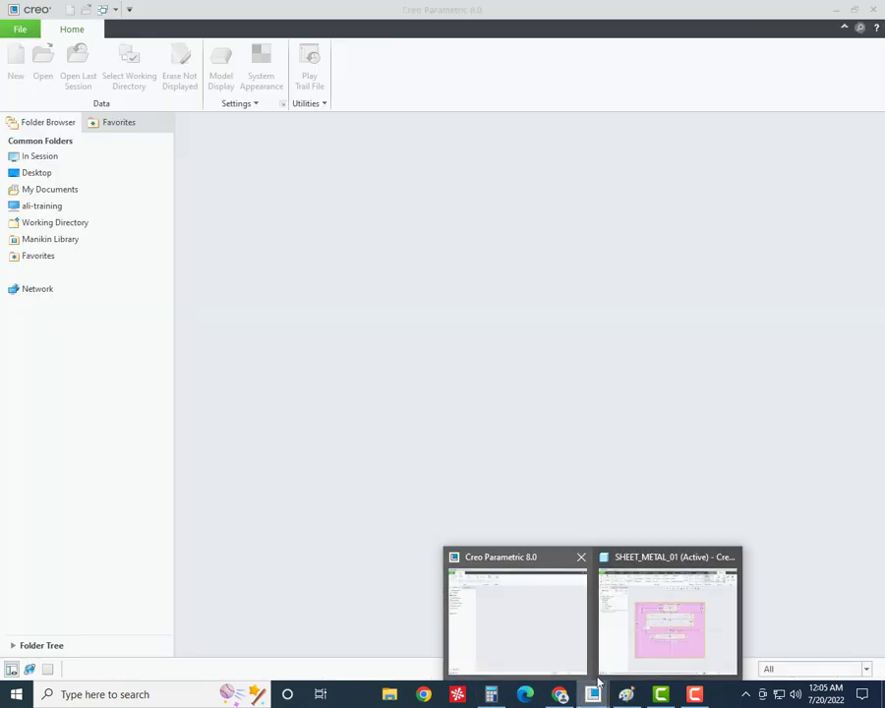
click(629, 644)
double_click(296, 383)
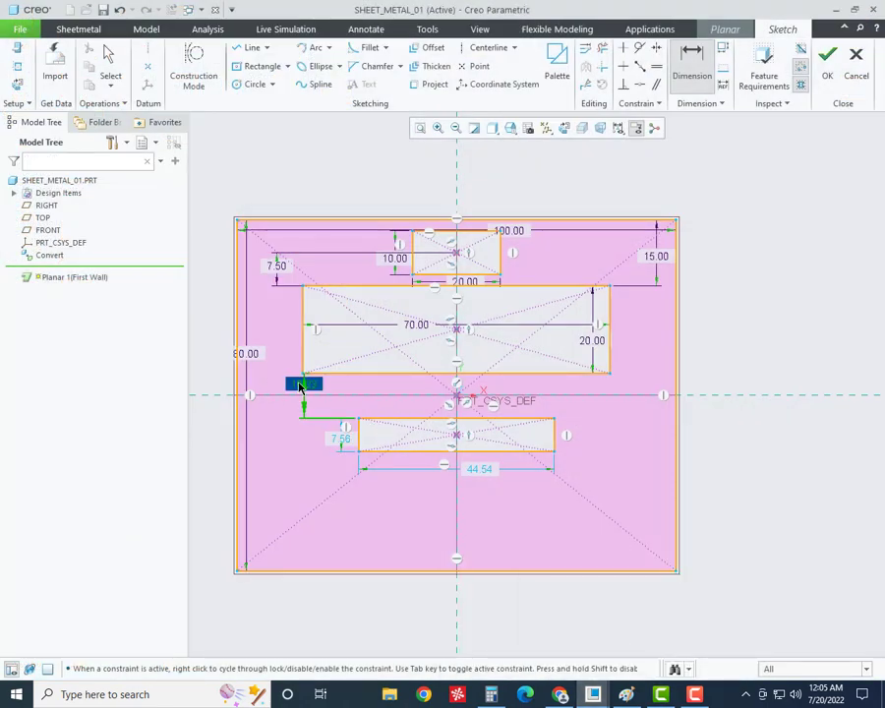
text(20)
key(Return)
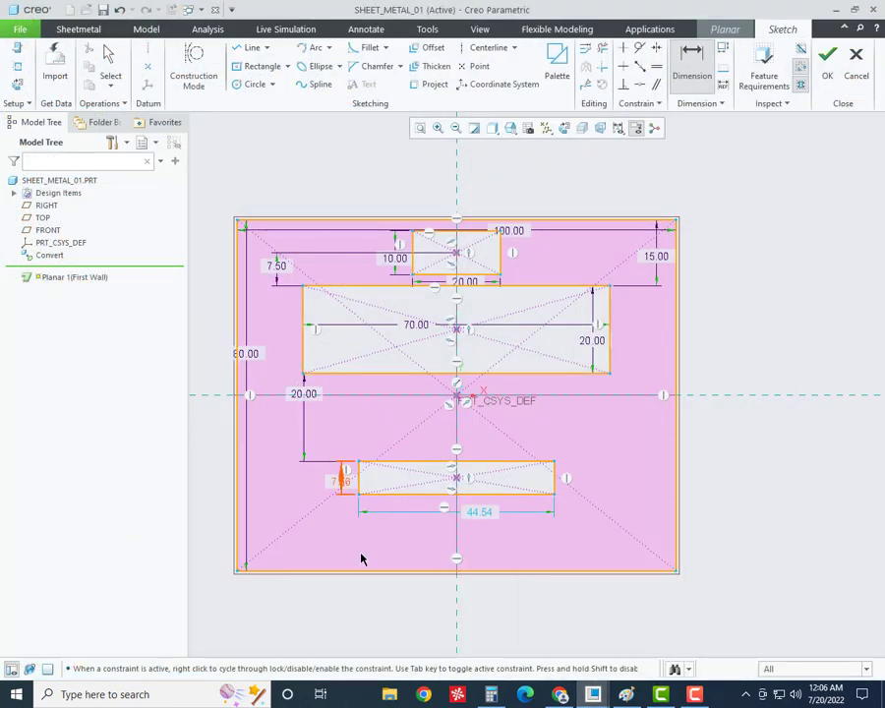
- Size the lower rectangle to 20 wide by 10 high
double_click(487, 513)
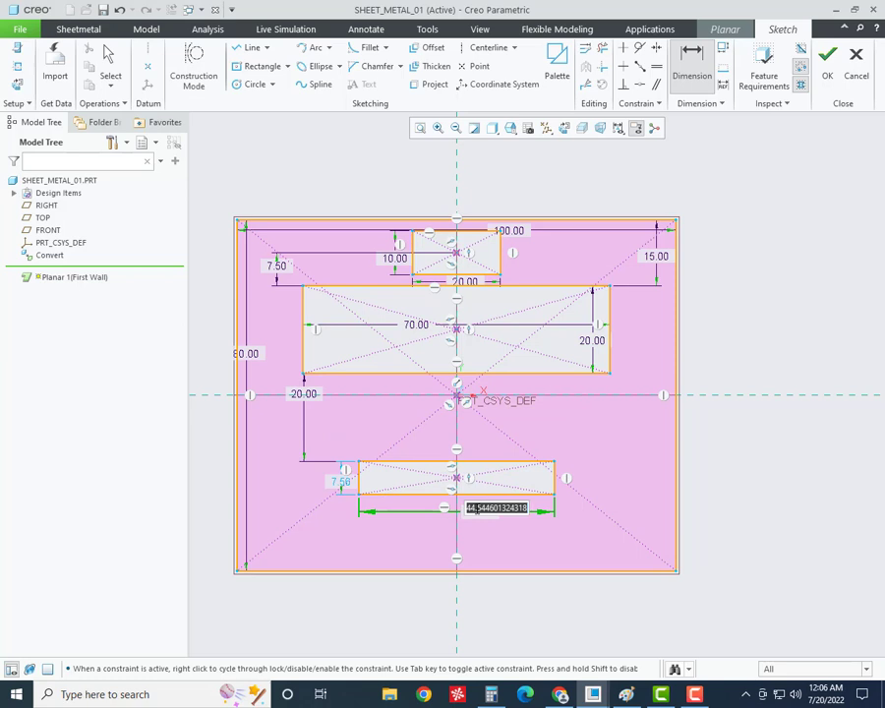
text(20)
key(Return)
double_click(393, 480)
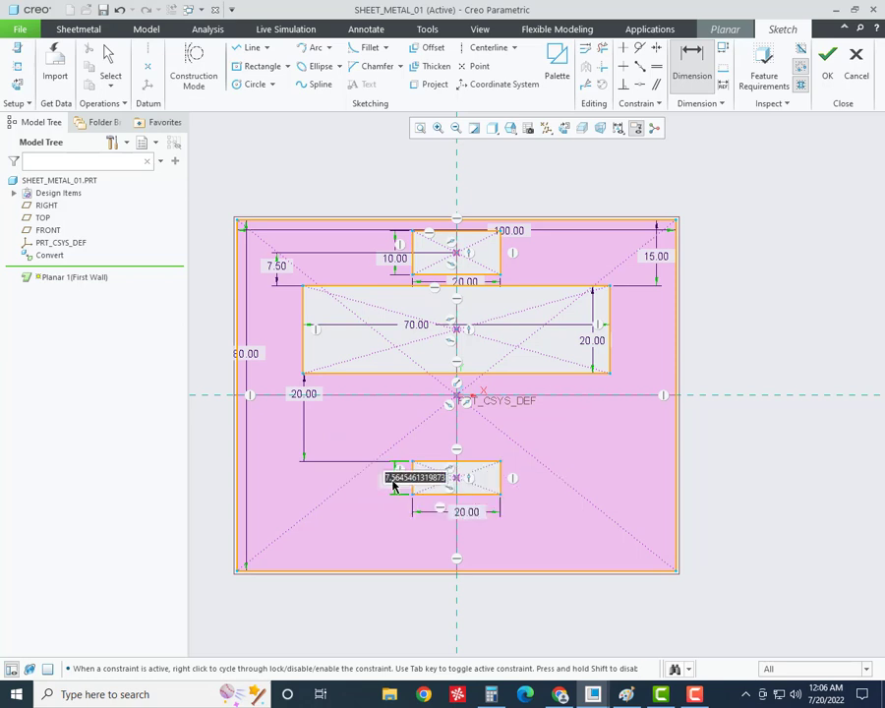
text(10)
key(Return)
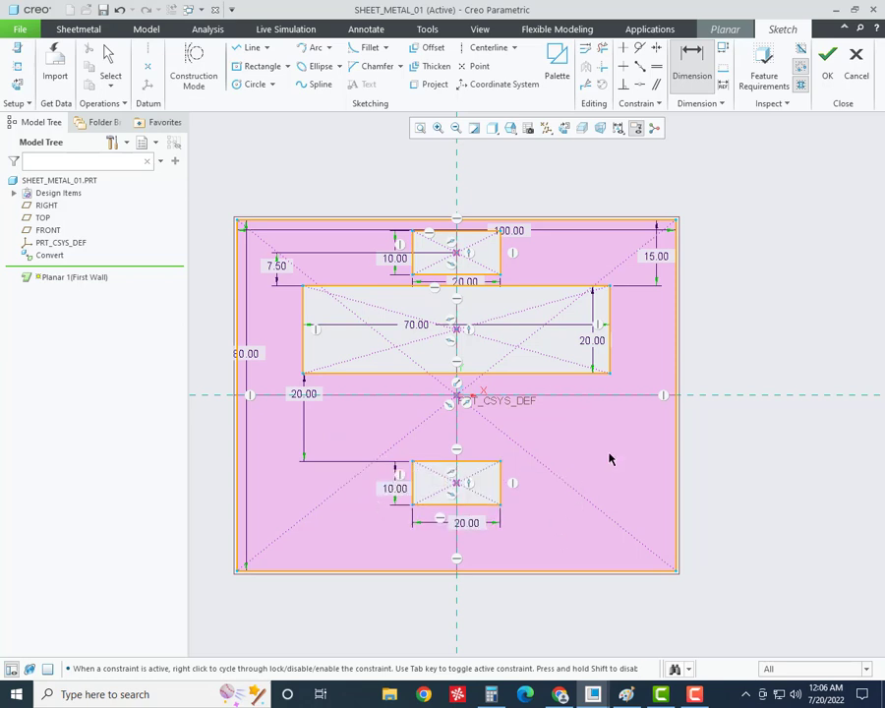
click(626, 695)
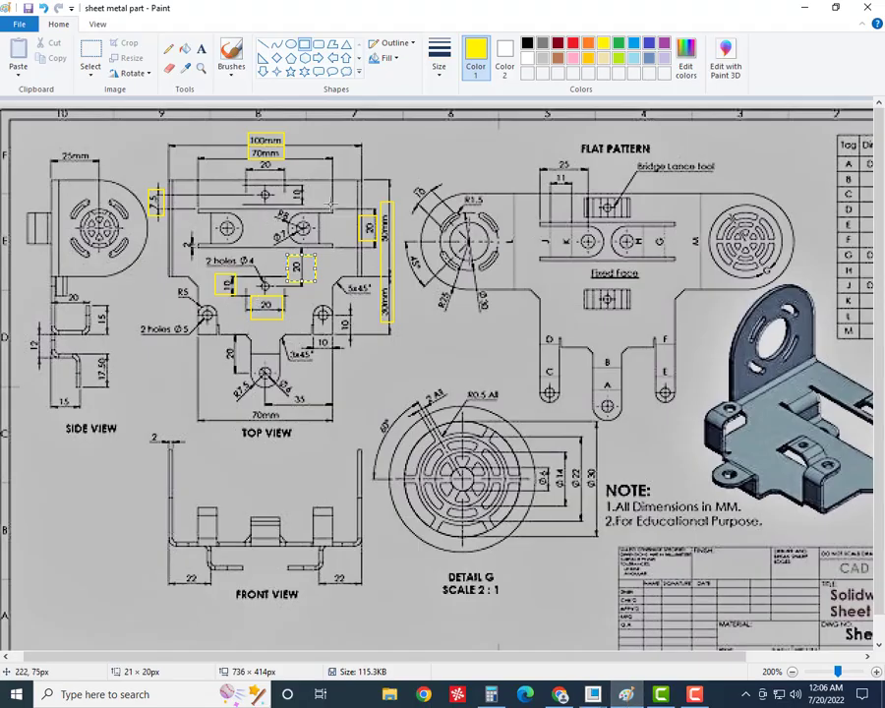
mouse_move(593, 695)
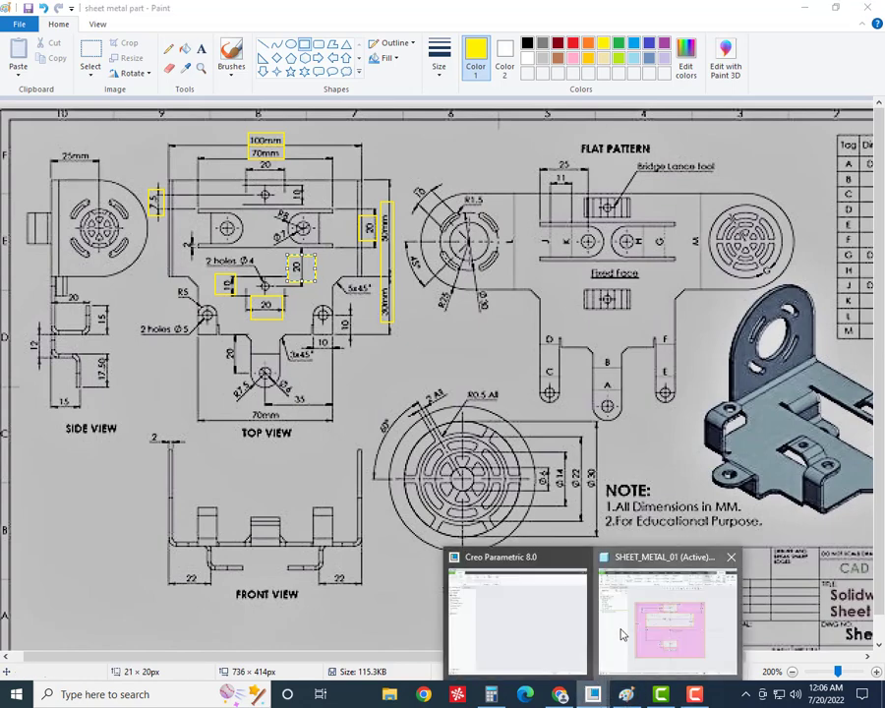
- Set the planar first wall to 2.00 thick, flip its direction, and finish the feature
click(584, 629)
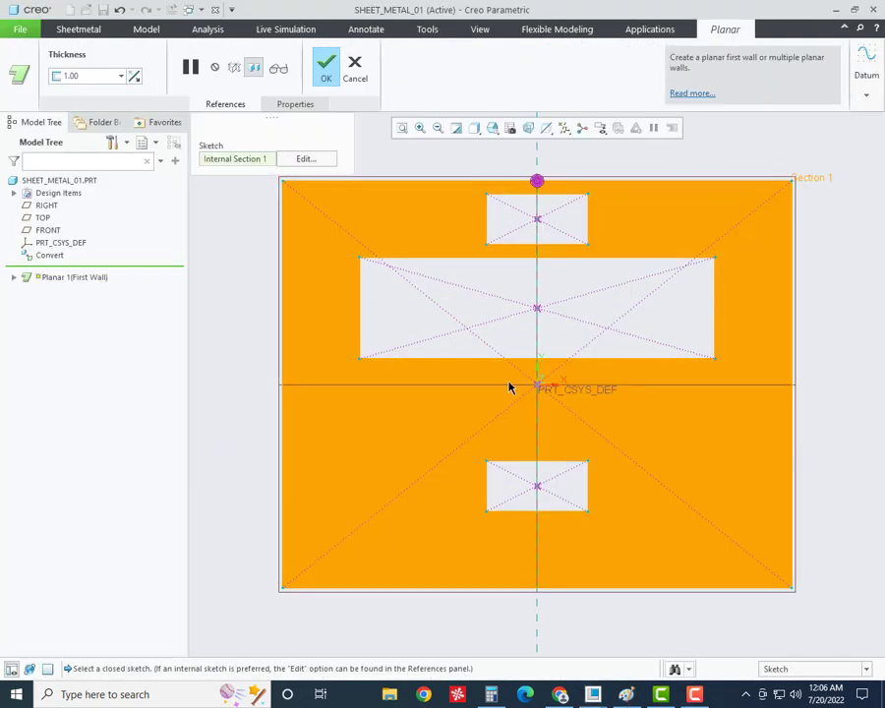
scroll(489, 396, down, 2)
mouse_move(489, 396)
middle_down()
mouse_move(499, 310)
mouse_move(552, 296)
mouse_move(511, 285)
middle_up()
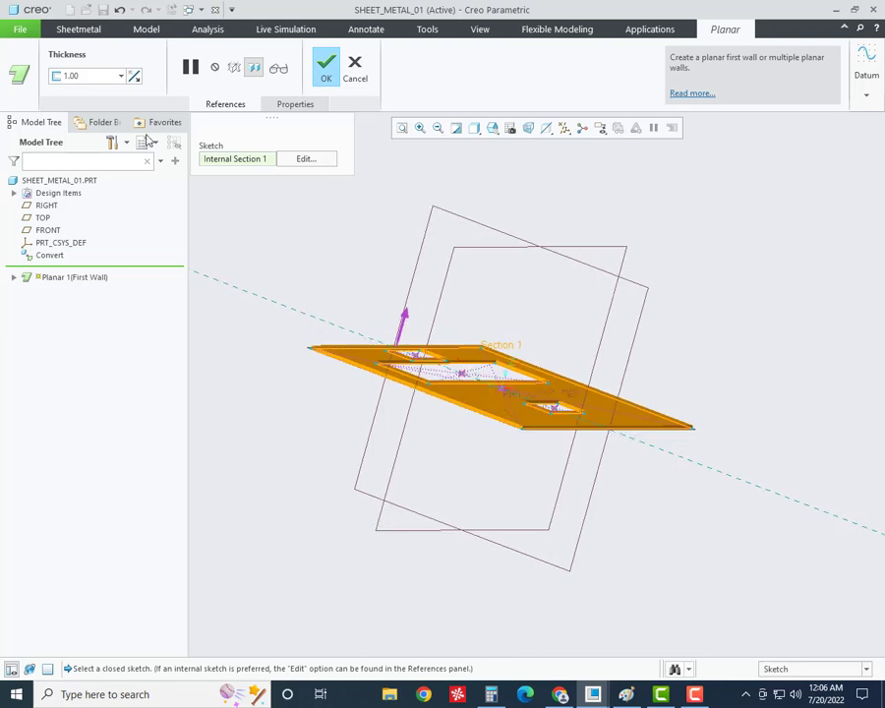
double_click(70, 75)
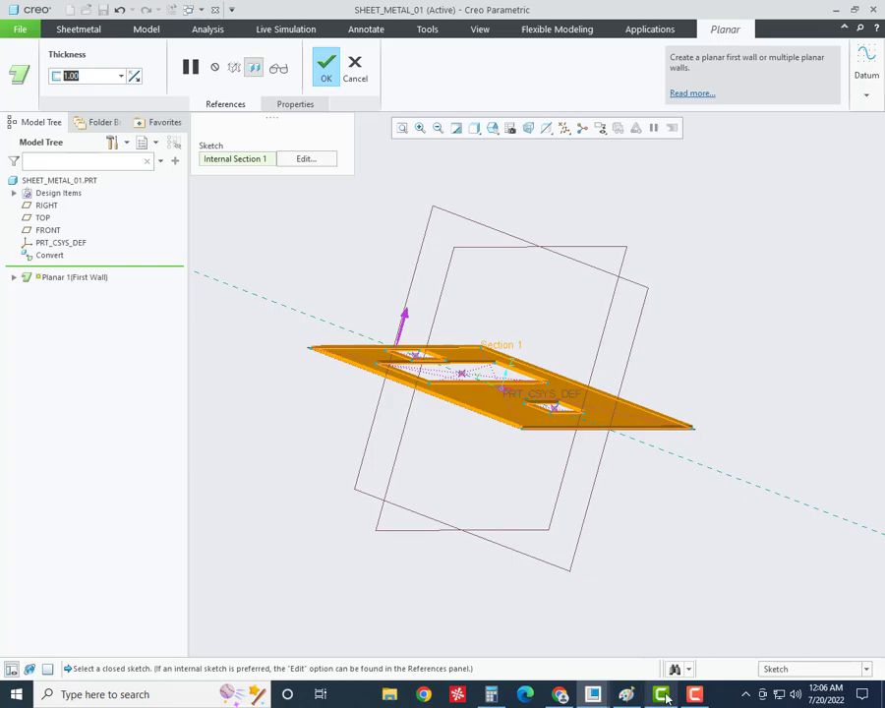
click(627, 694)
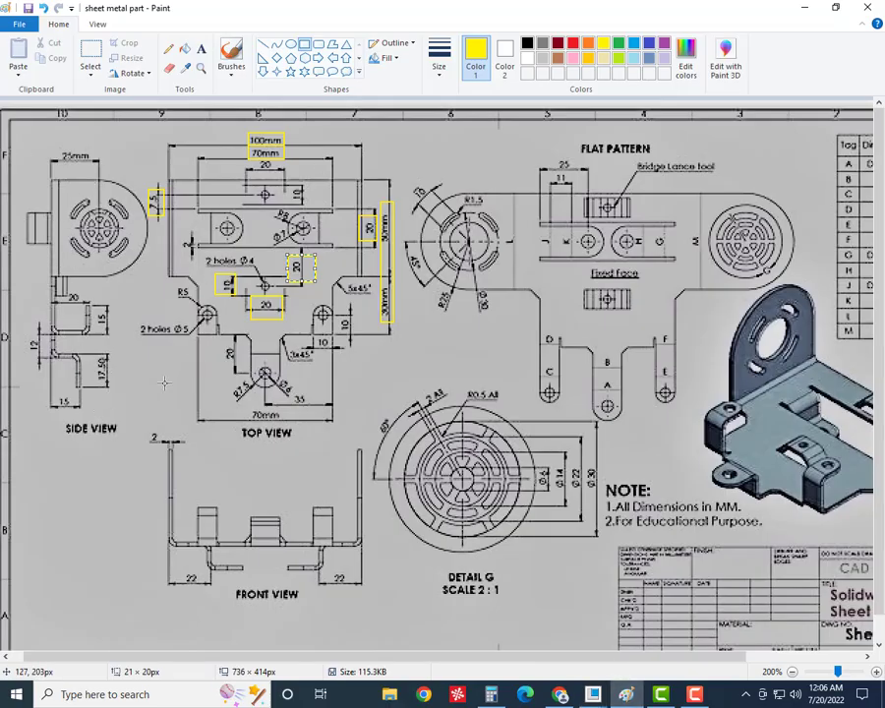
drag(149, 432, 194, 445)
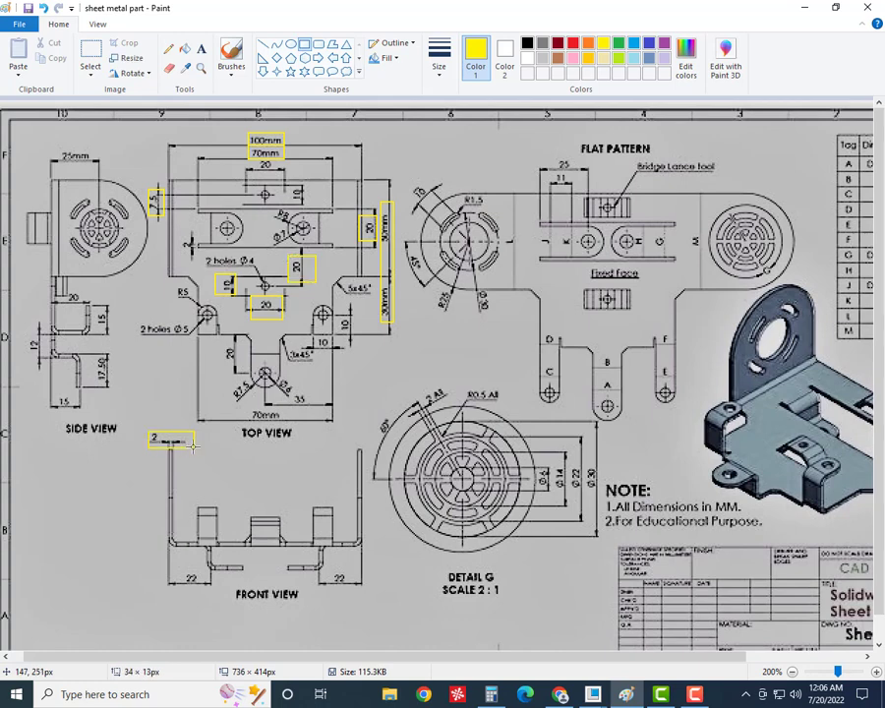
click(596, 694)
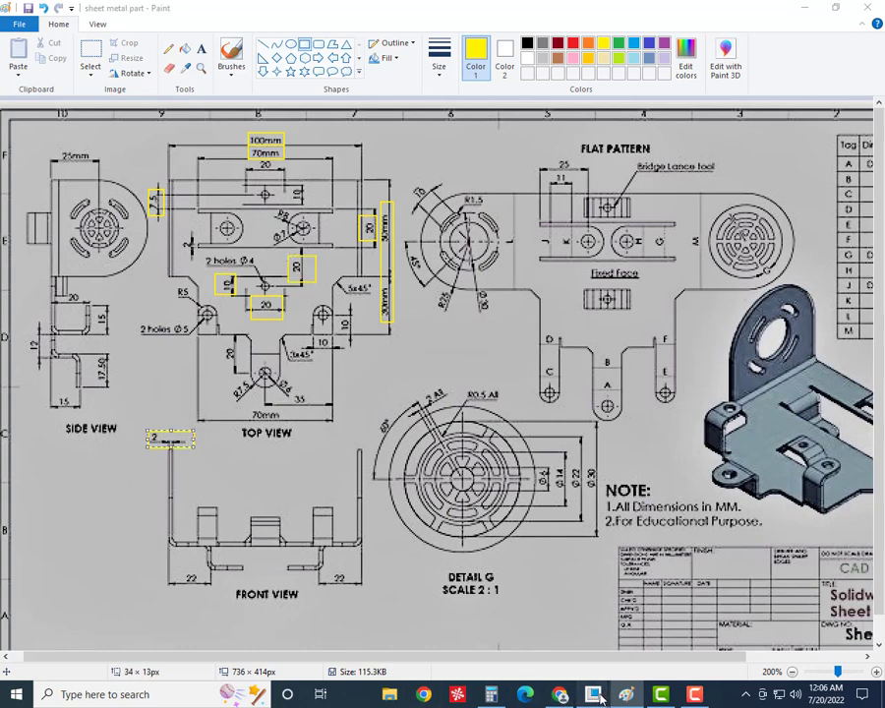
mouse_move(627, 694)
click(665, 619)
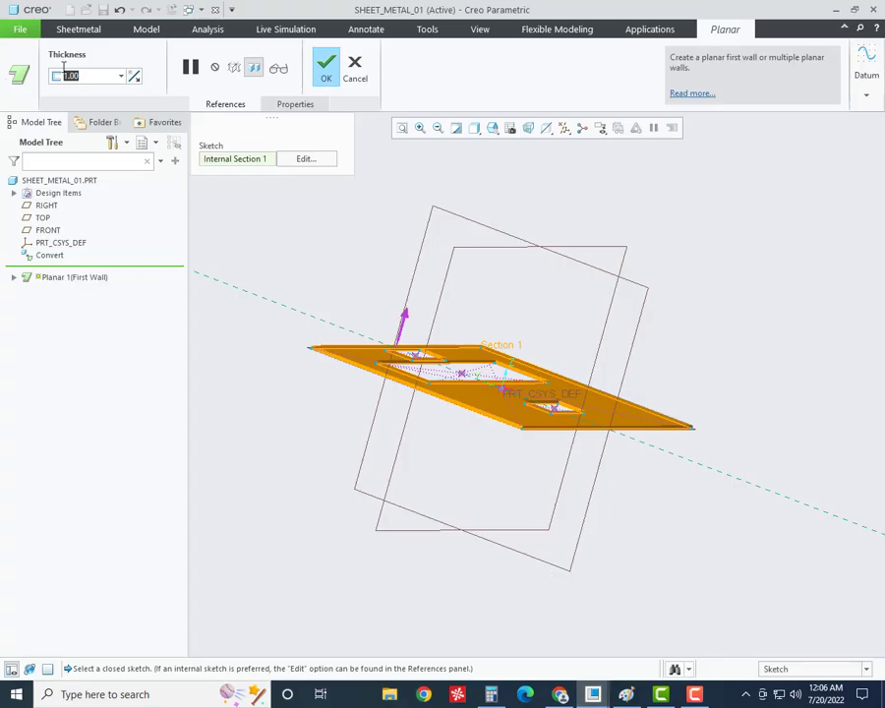
text(2)
key(Return)
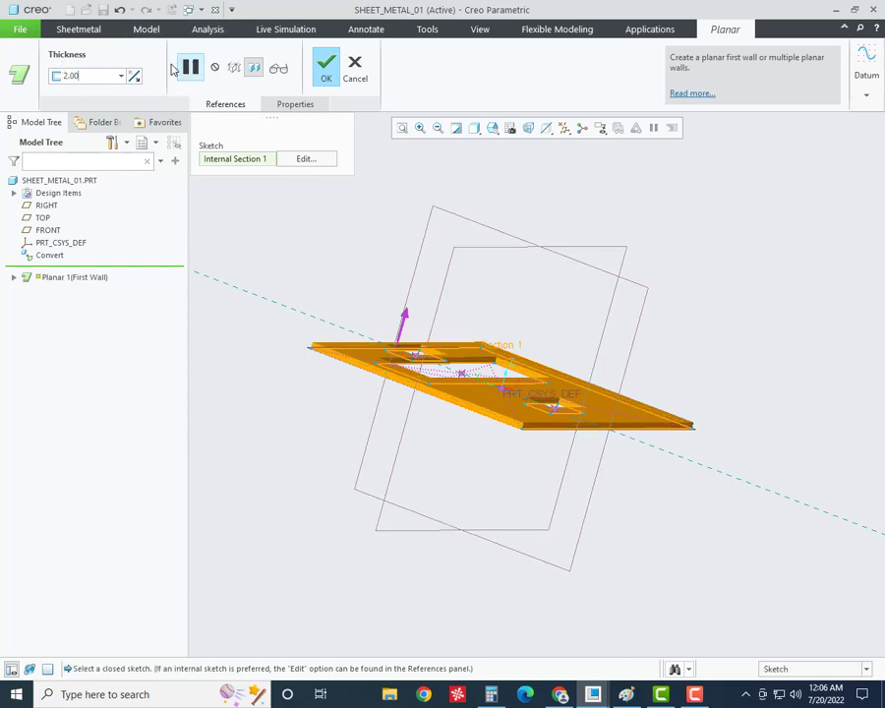
click(134, 75)
middle_click(341, 154)
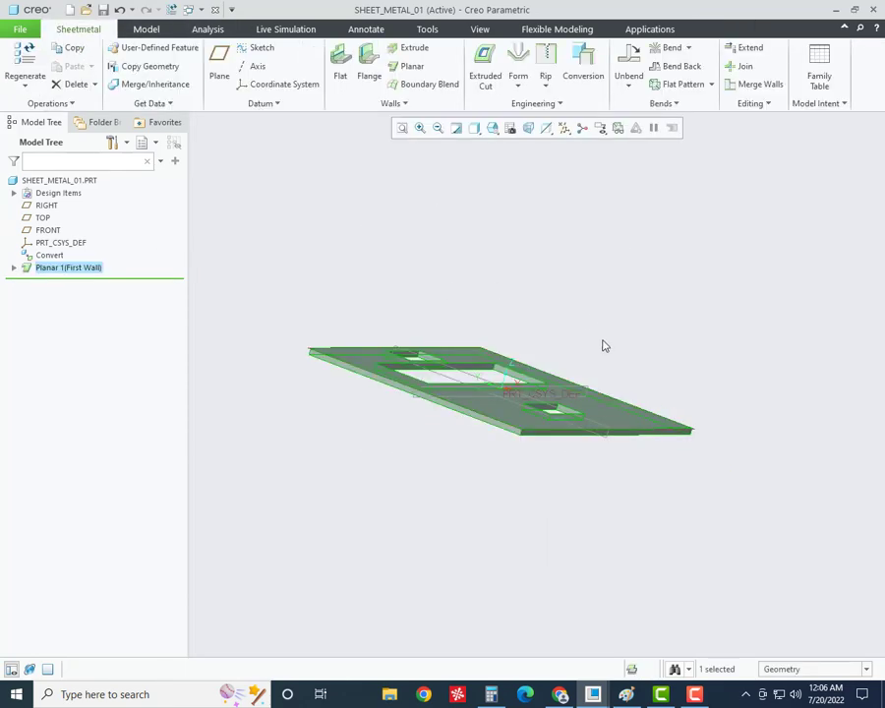
- Save the part with the finished 2.00-thick plate
mouse_move(601, 344)
middle_down()
mouse_move(533, 394)
mouse_move(540, 364)
mouse_move(505, 436)
middle_up()
click(479, 490)
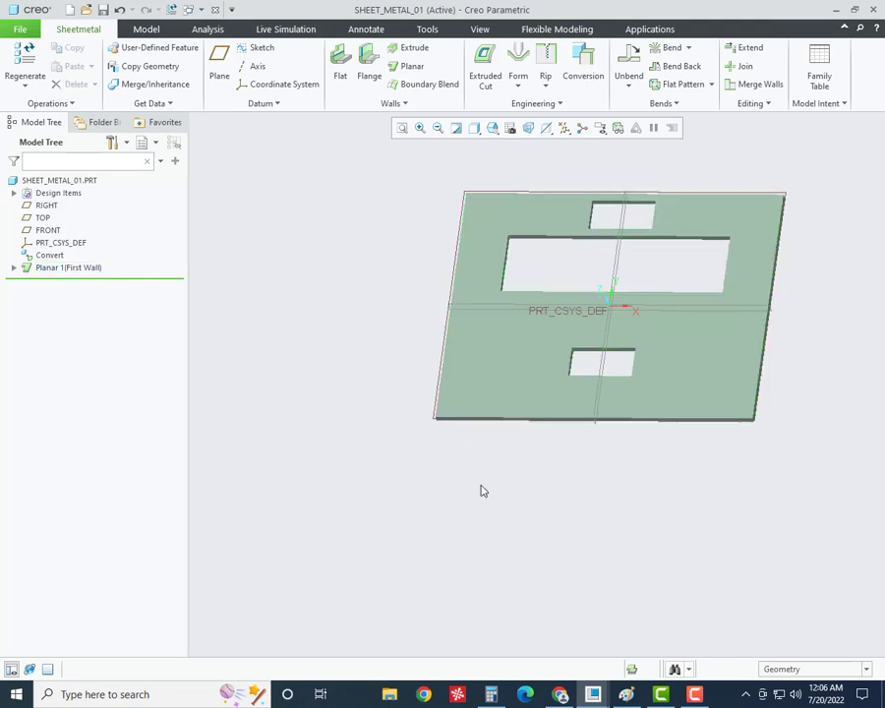
mouse_move(480, 489)
middle_down()
mouse_move(650, 398)
mouse_move(642, 372)
middle_up()
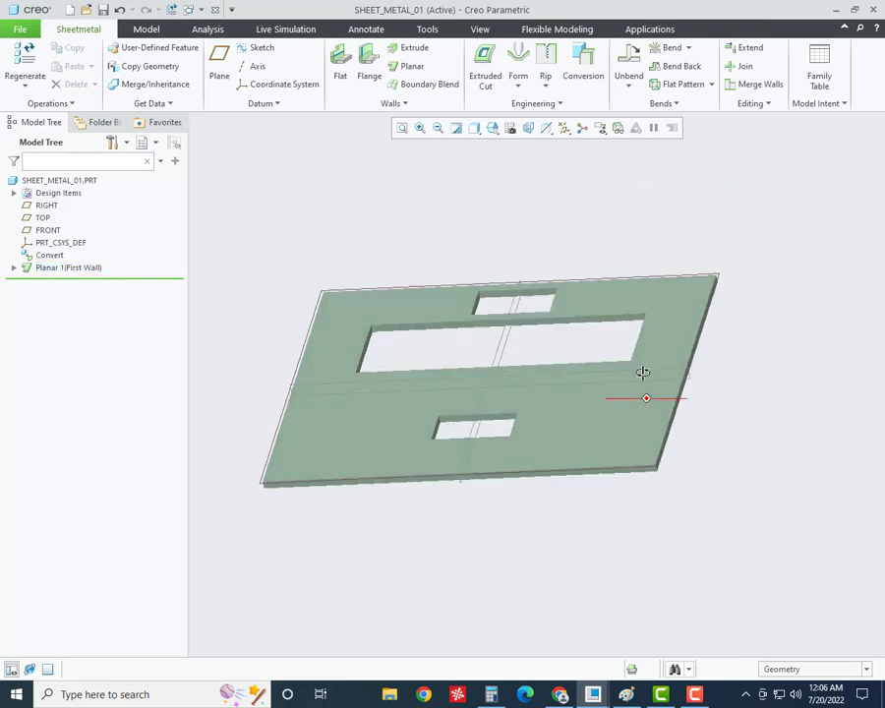
key(ctrl+s)
middle_click(429, 470)
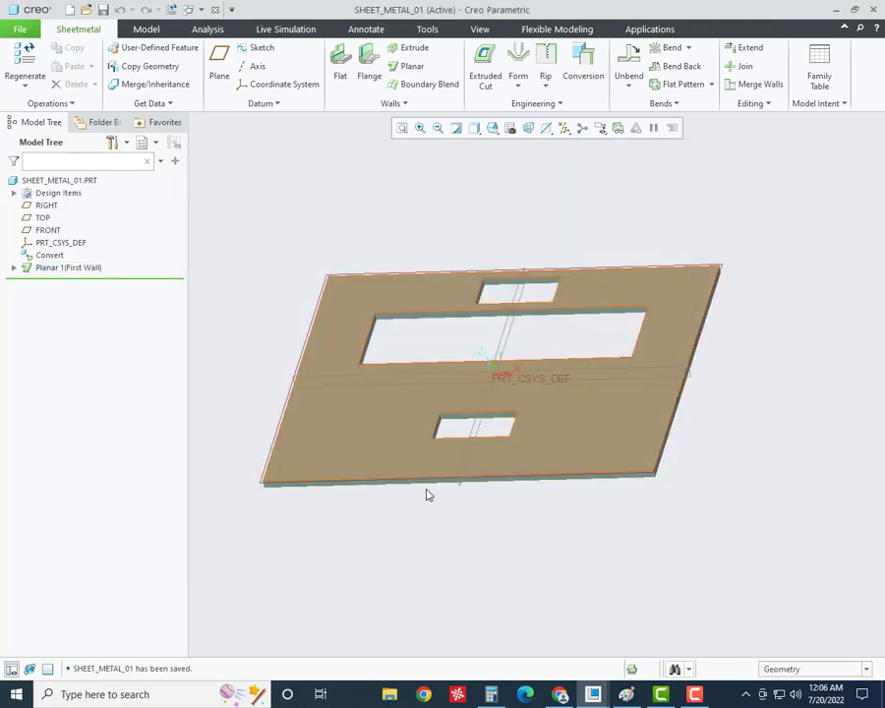
middle_drag(425, 491, 544, 527)
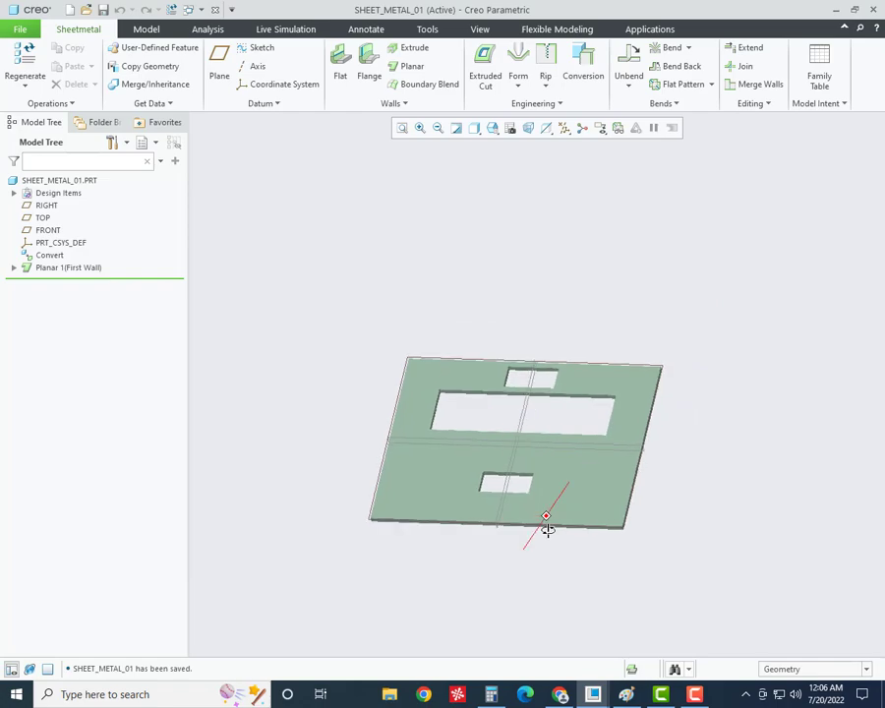
click(626, 696)
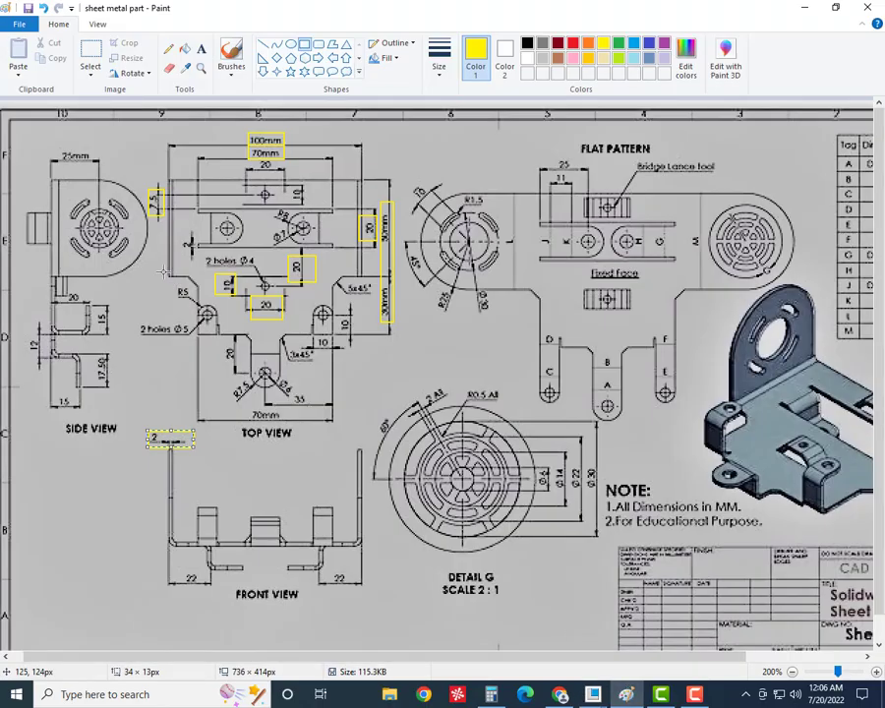
- Box the lower 70mm dimension in yellow and bring the SHEET_METAL_01 model back
drag(590, 656, 656, 657)
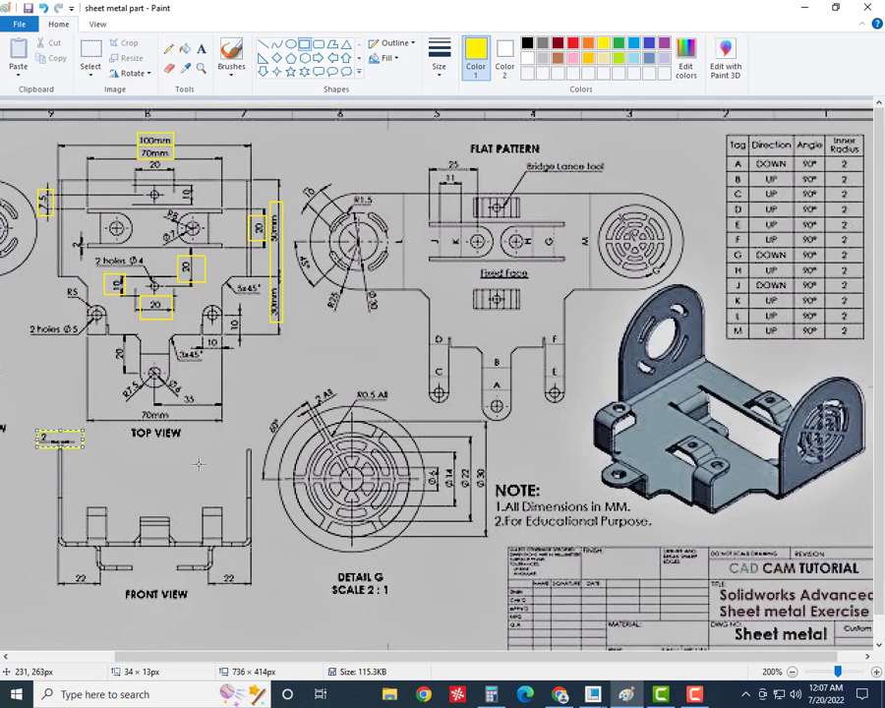
drag(131, 403, 177, 431)
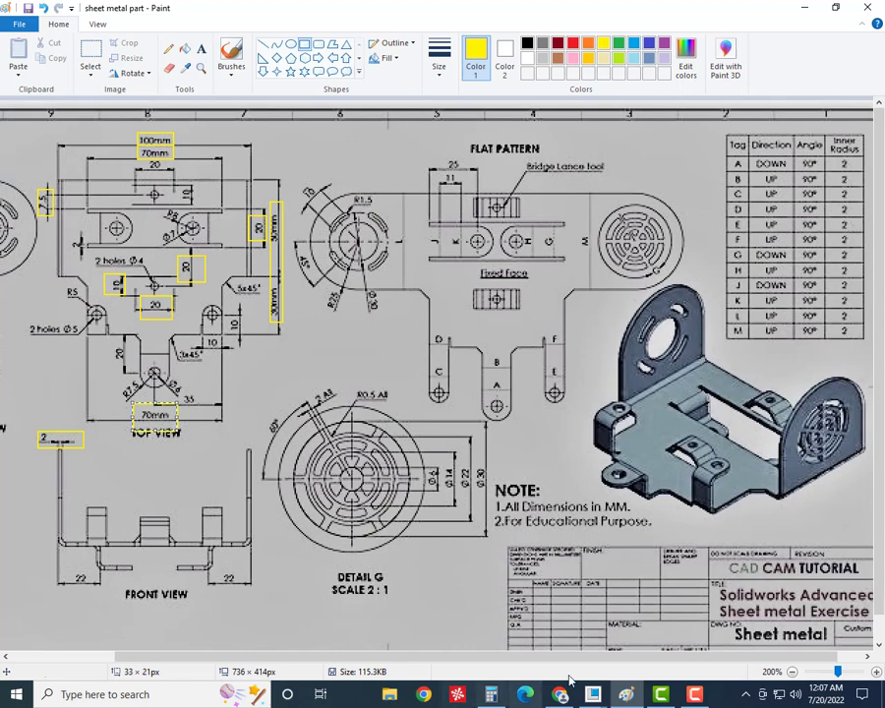
mouse_move(626, 694)
click(640, 632)
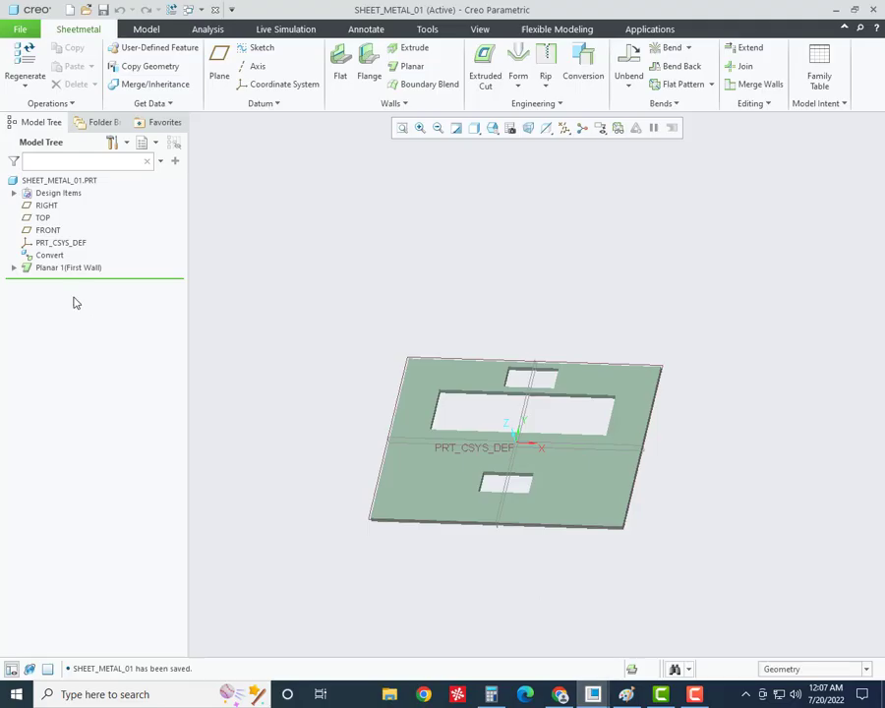
- Run Edit Definition on Planar 1 (First Wall) from the Model Tree
click(657, 696)
click(657, 696)
click(627, 697)
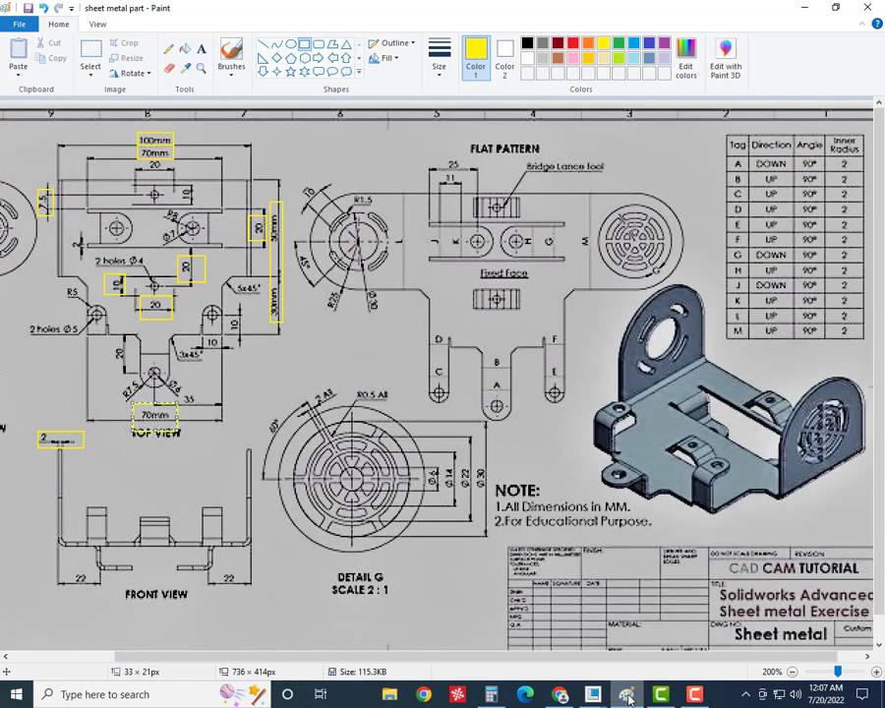
click(627, 697)
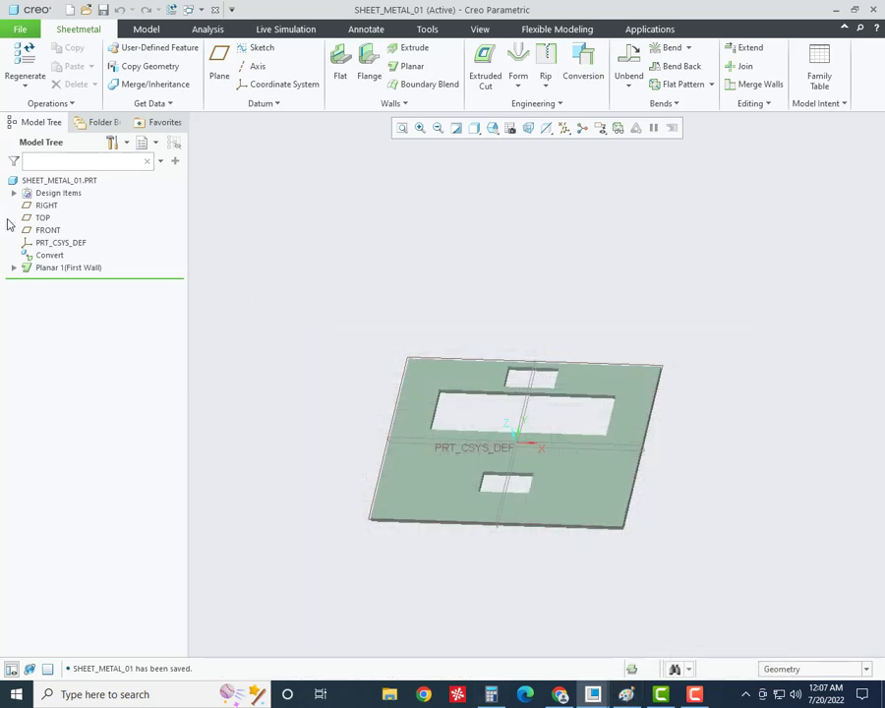
right_click(61, 269)
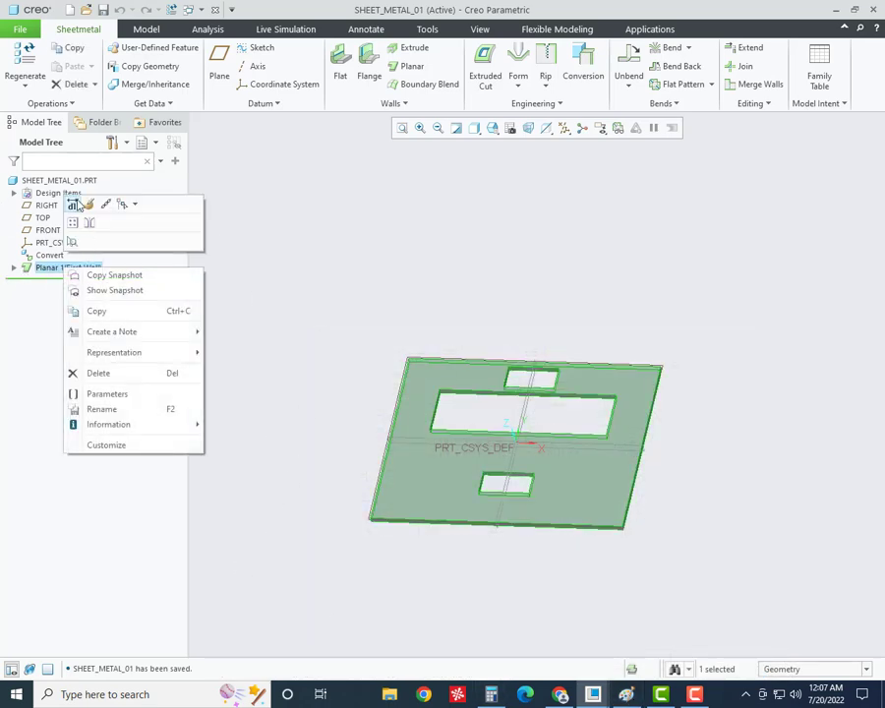
click(85, 203)
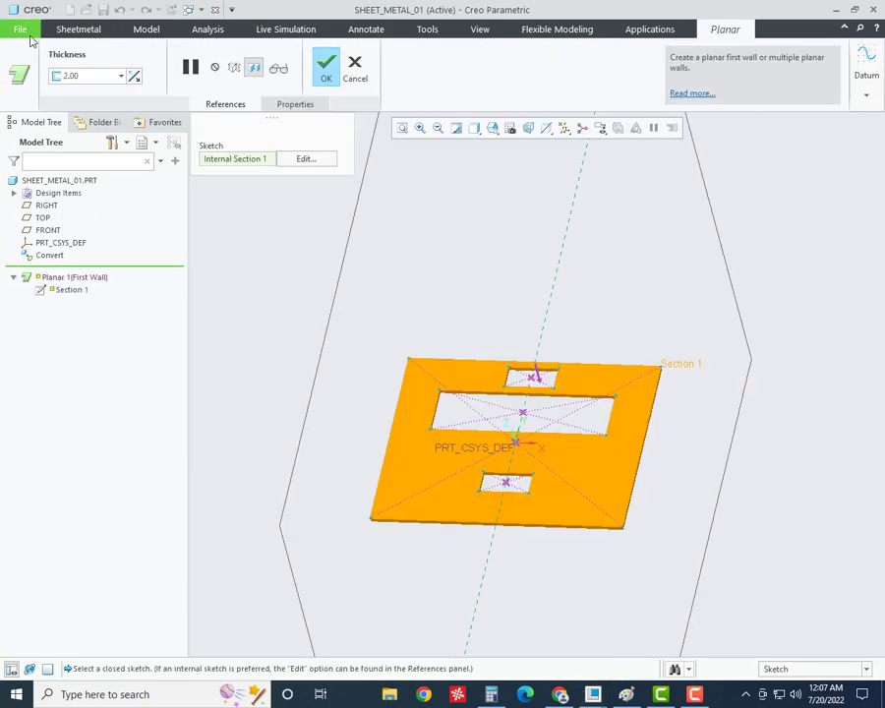
- In the internal sketch, draw vertical centerlines to the left and right of centre
click(305, 158)
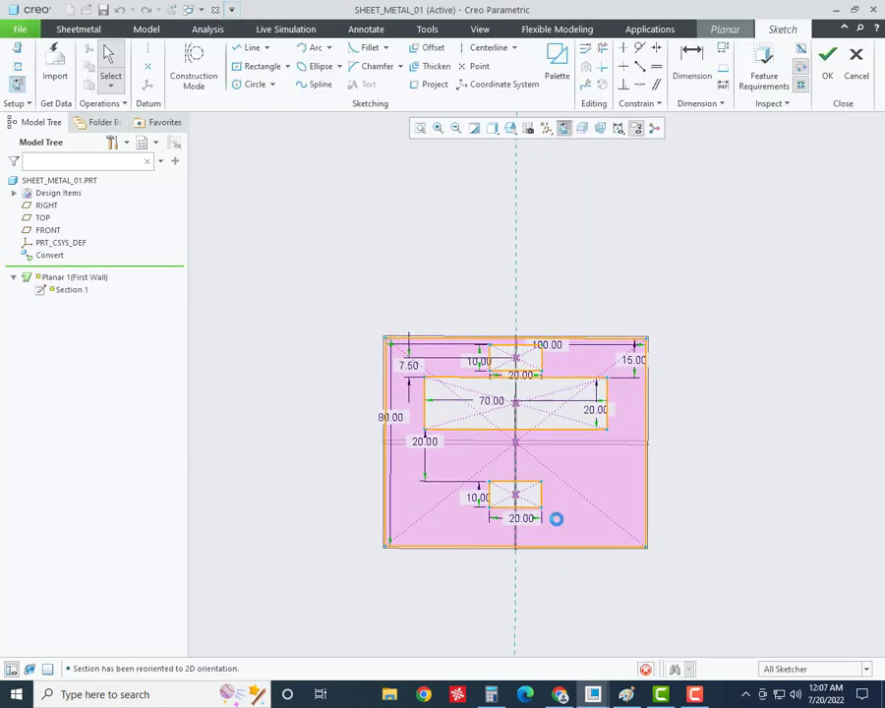
click(489, 49)
click(382, 519)
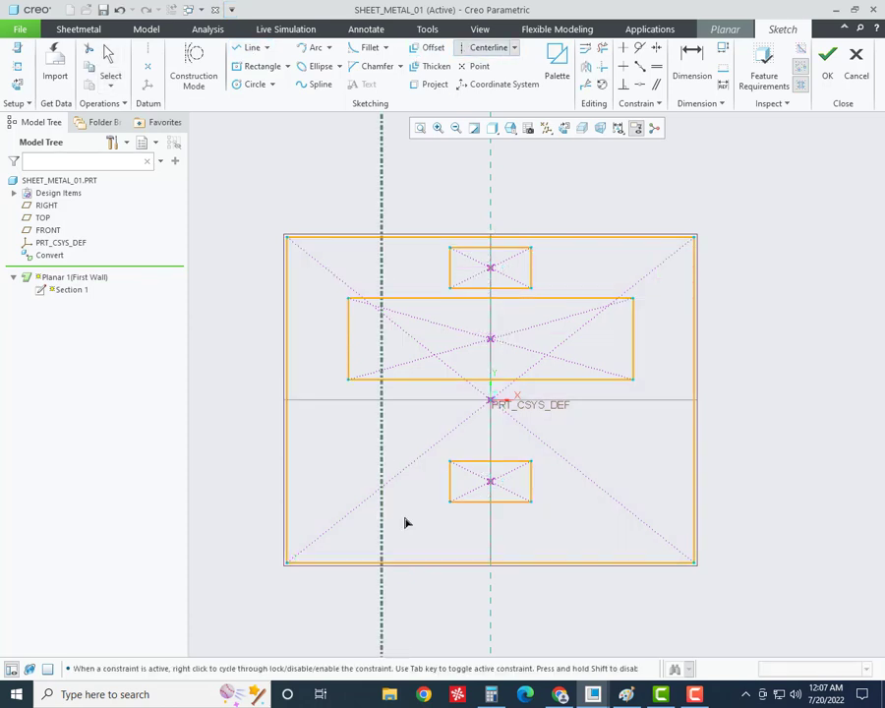
click(405, 522)
middle_click(497, 558)
click(488, 48)
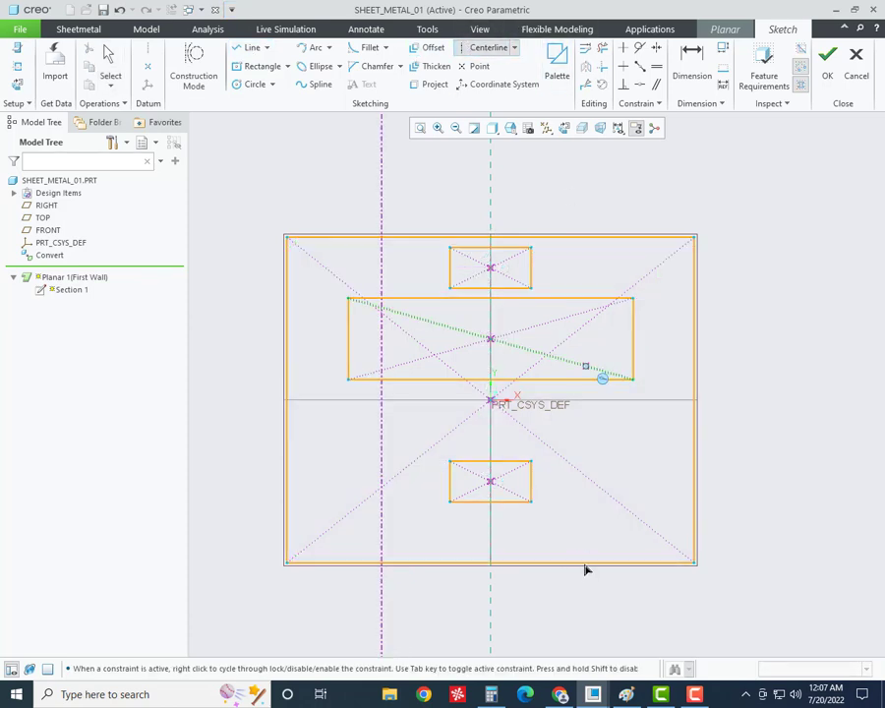
click(584, 562)
click(607, 529)
middle_click(607, 529)
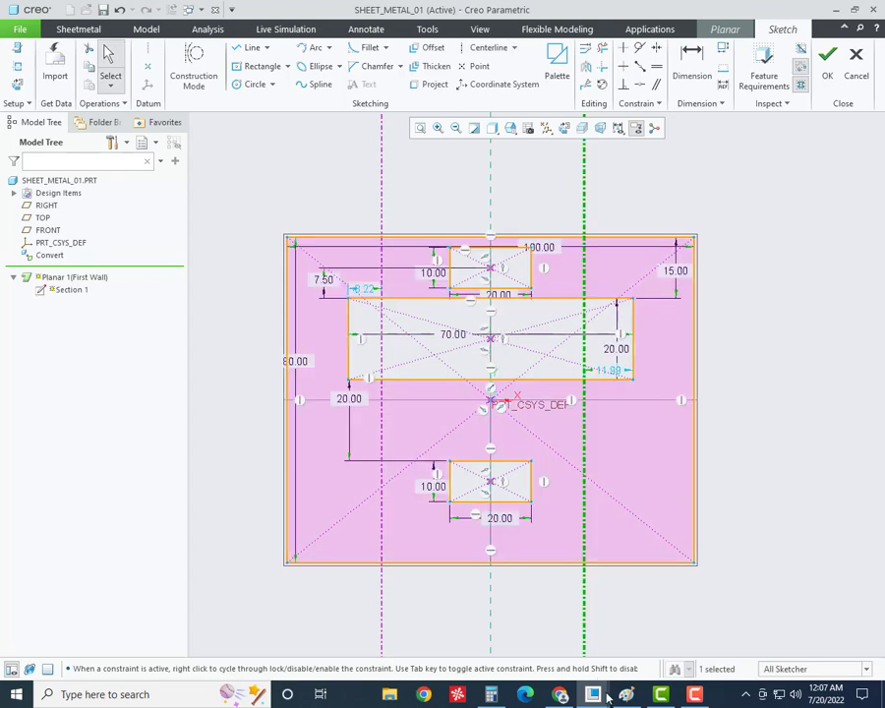
key(alt+Tab)
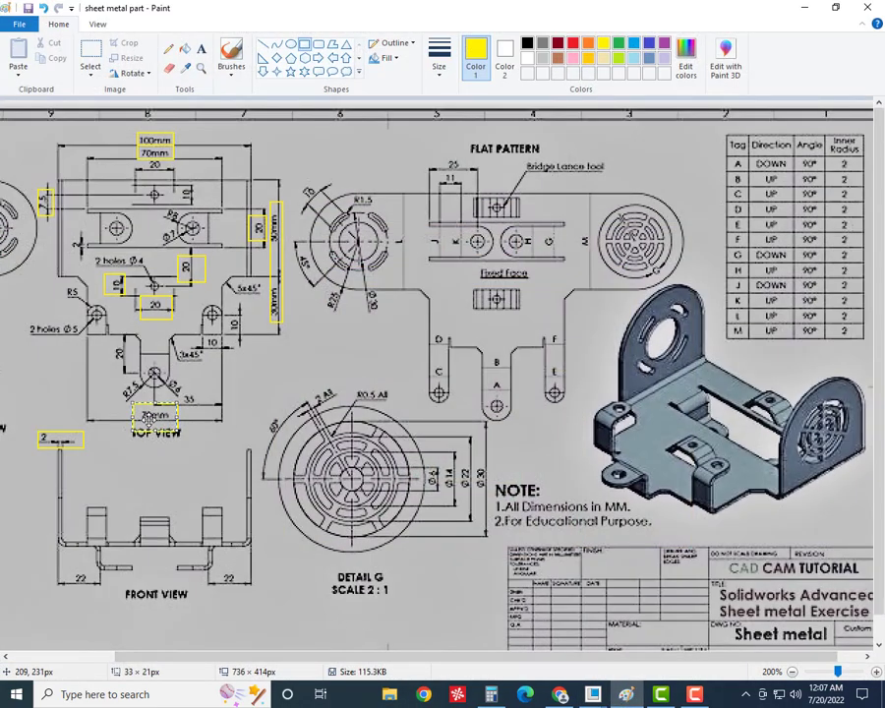
mouse_move(593, 694)
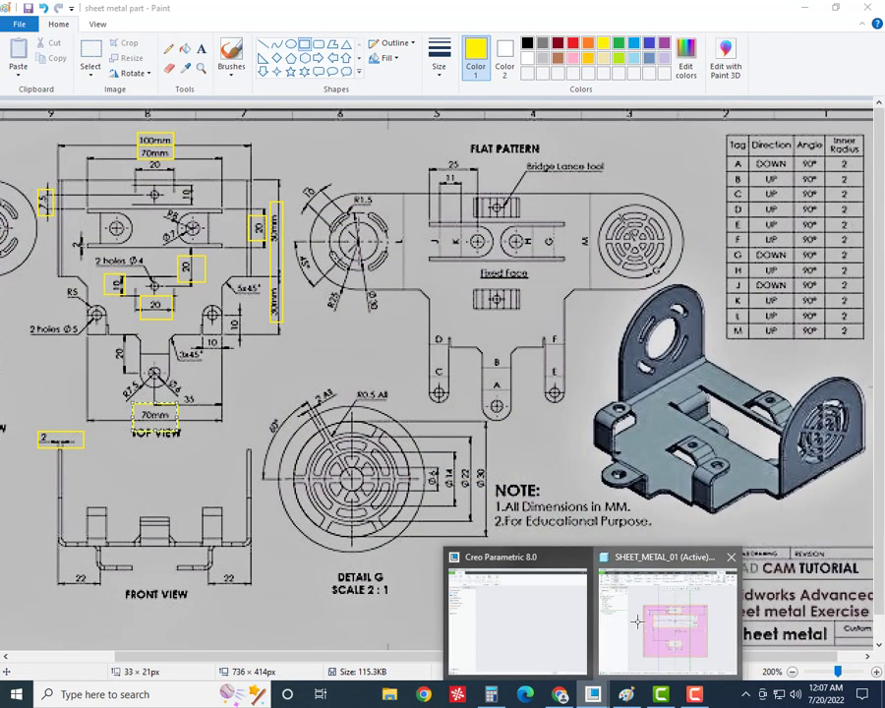
click(659, 614)
- Dimension the left and right centerlines each 35 from the vertical axis
click(685, 51)
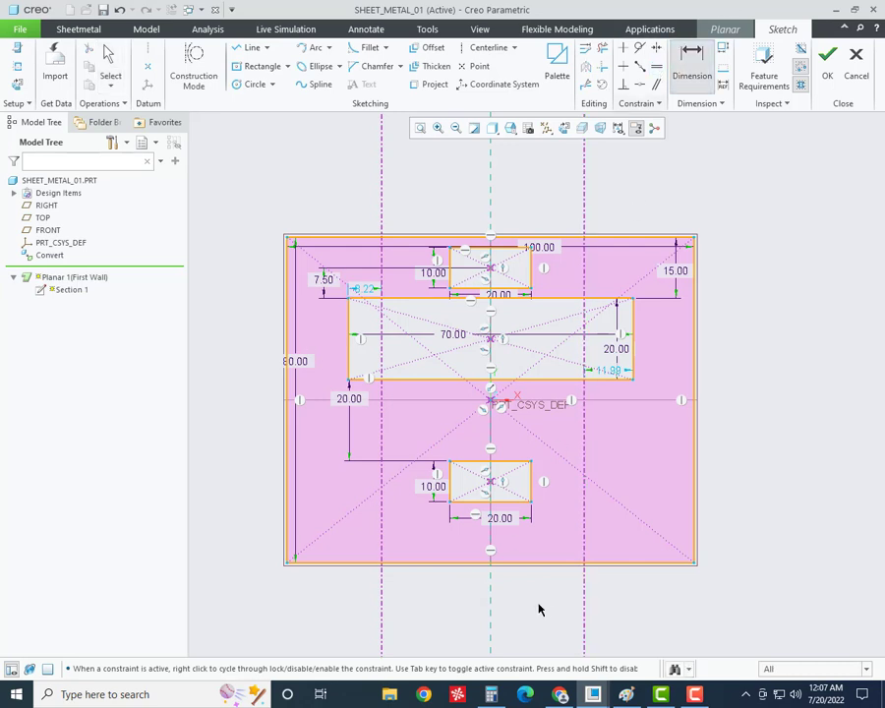
click(481, 593)
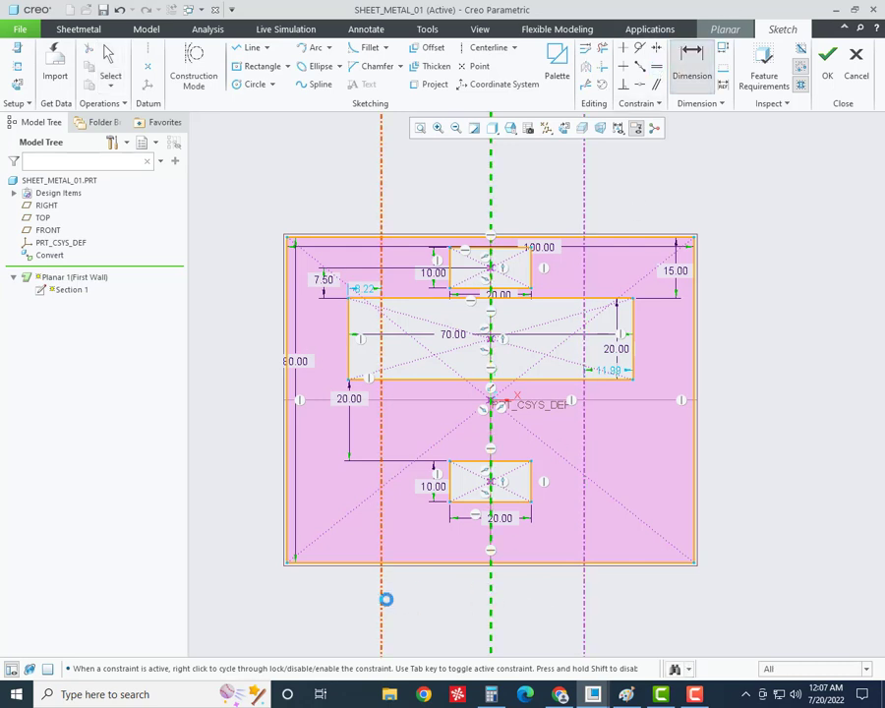
click(384, 595)
middle_click(386, 593)
key(Return)
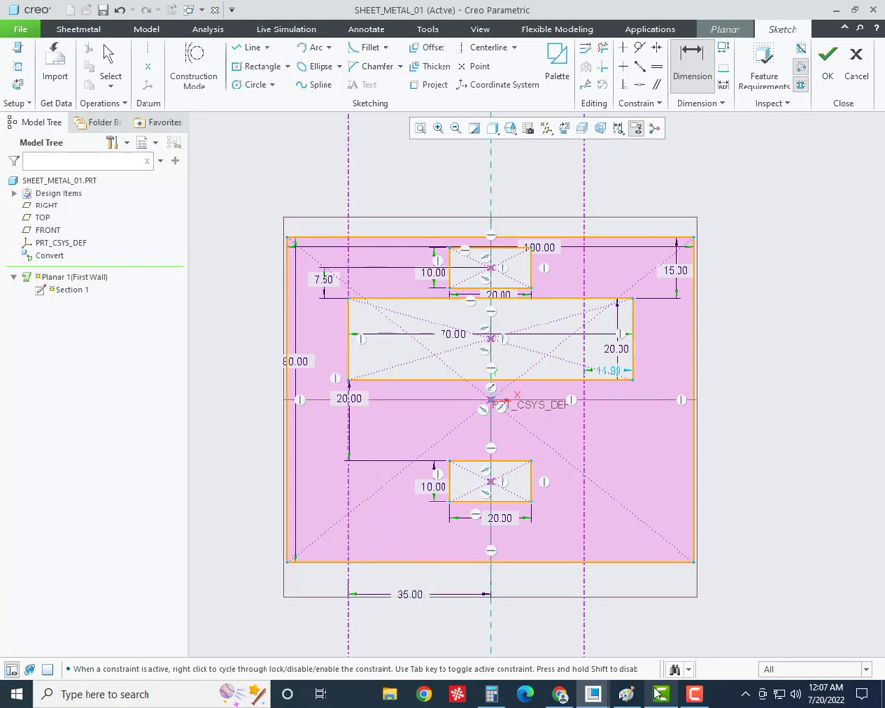
scroll(481, 571, down, 3)
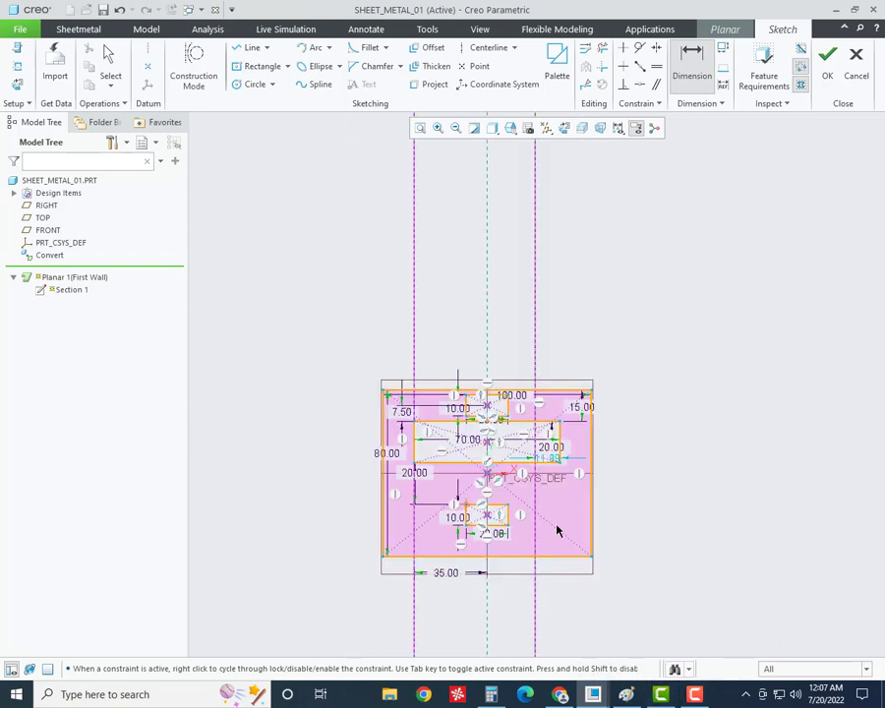
scroll(551, 569, up, 3)
click(692, 61)
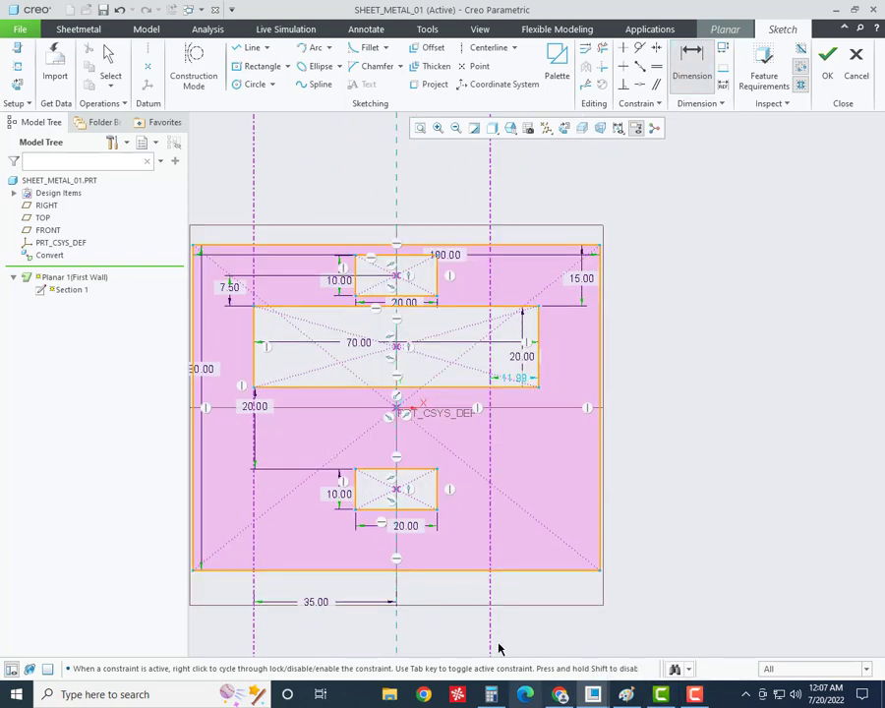
click(489, 629)
click(395, 648)
middle_click(457, 637)
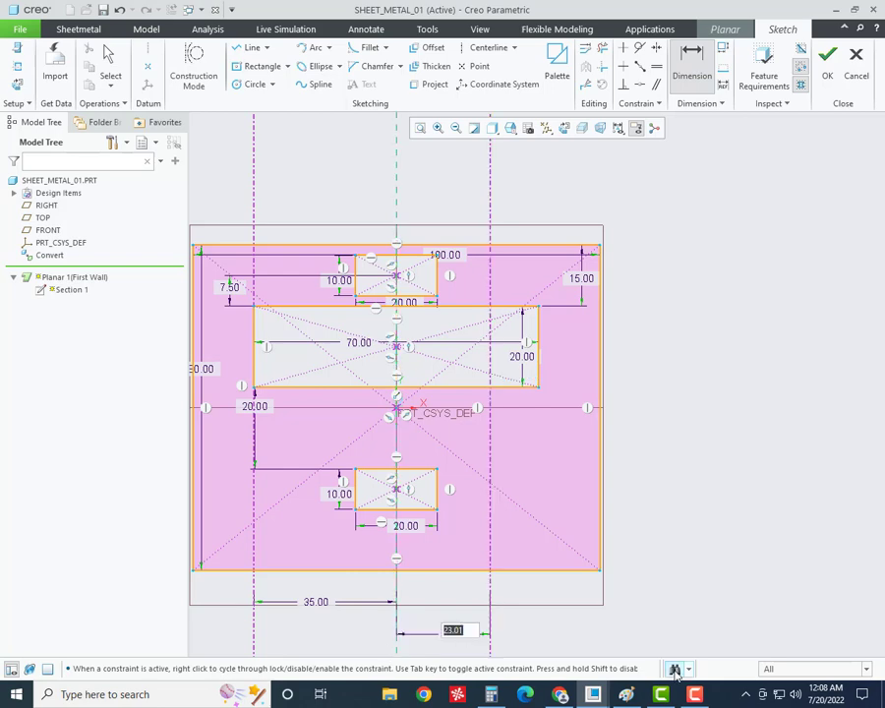
text(35)
key(Return)
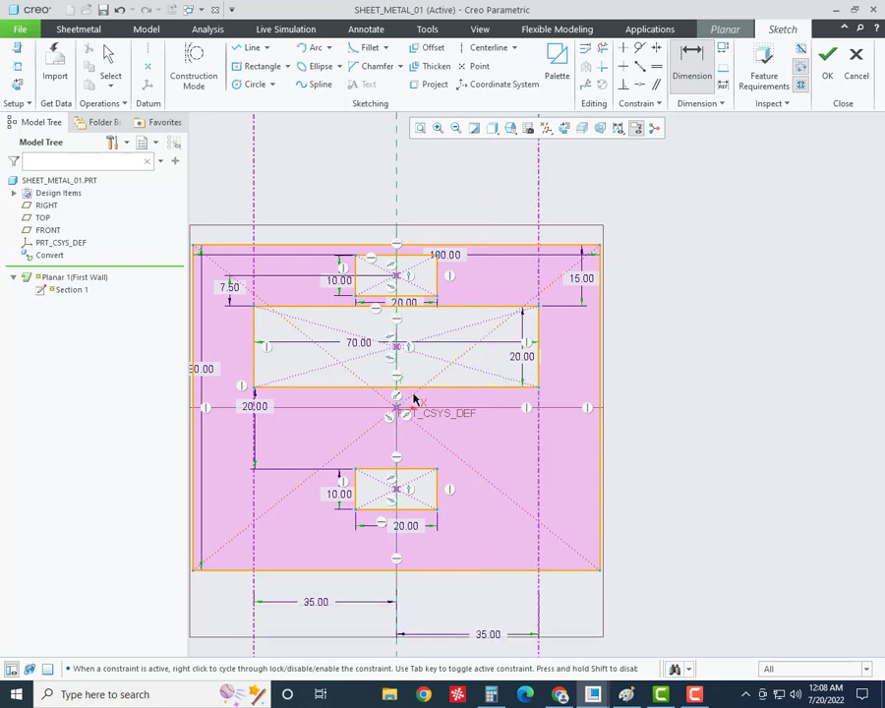
scroll(413, 398, up, 3)
scroll(299, 374, down, 1)
scroll(473, 425, down, 1)
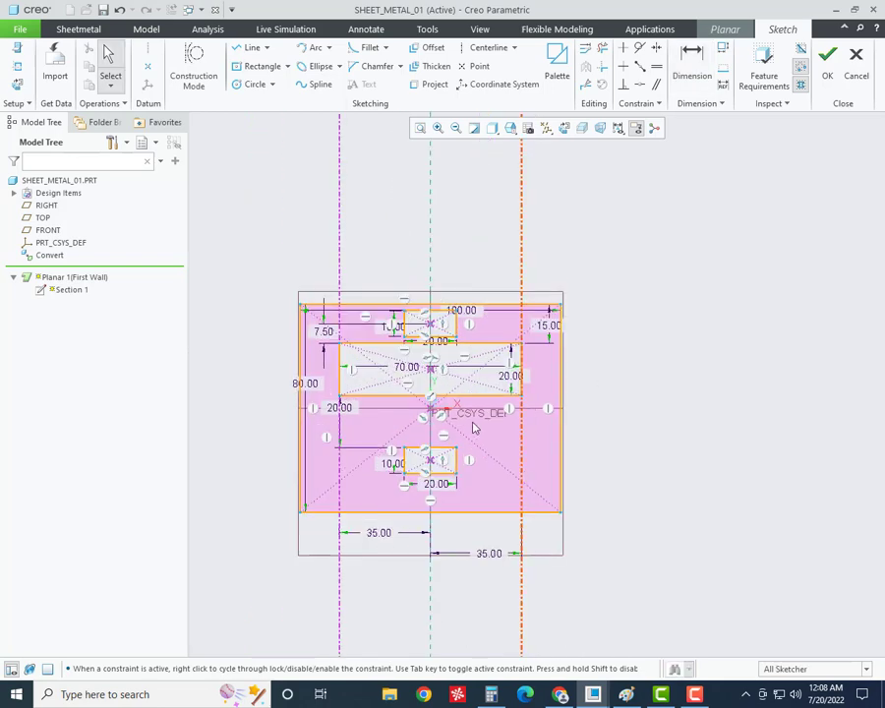
scroll(486, 391, down, 1)
scroll(486, 391, down, 2)
- Review the bracket drawing in Paint, then return to the Creo first-wall sketch
click(630, 696)
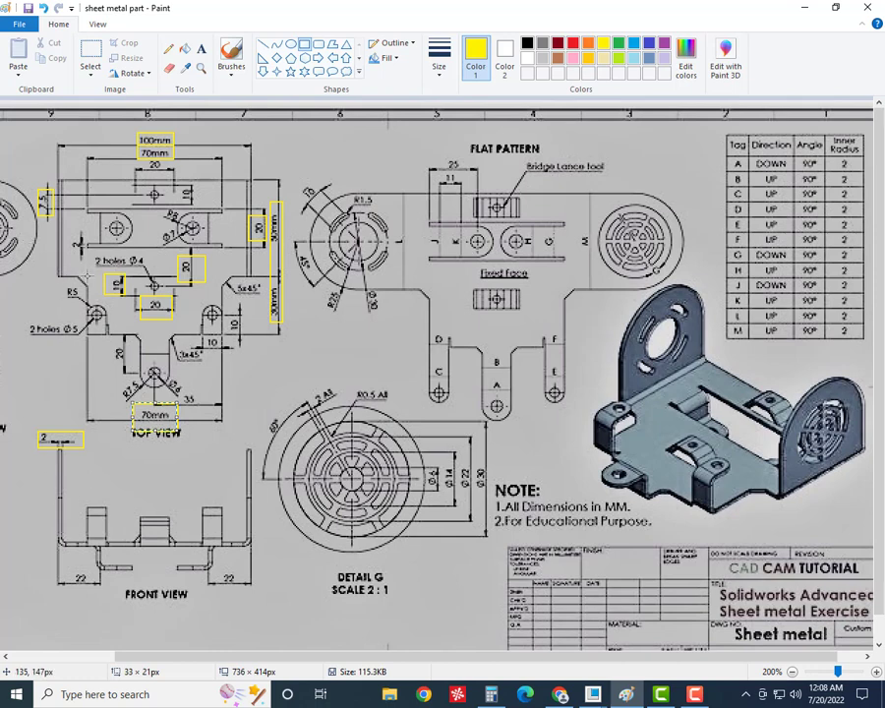
click(592, 694)
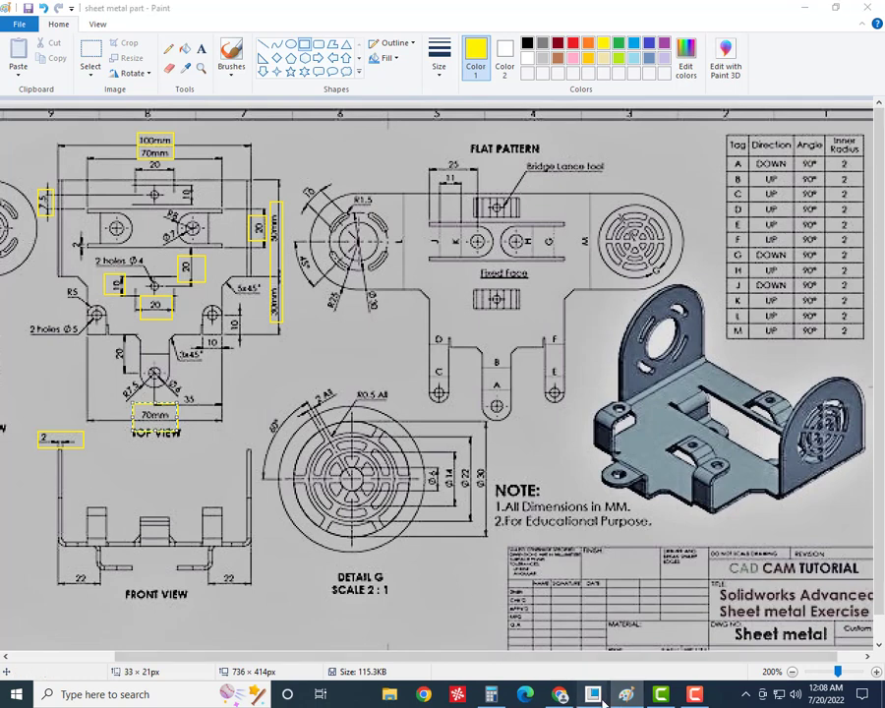
click(627, 631)
- Draw the left horizontal tab-step line and dimension it 30 above the bottom edge
scroll(574, 377, down, 3)
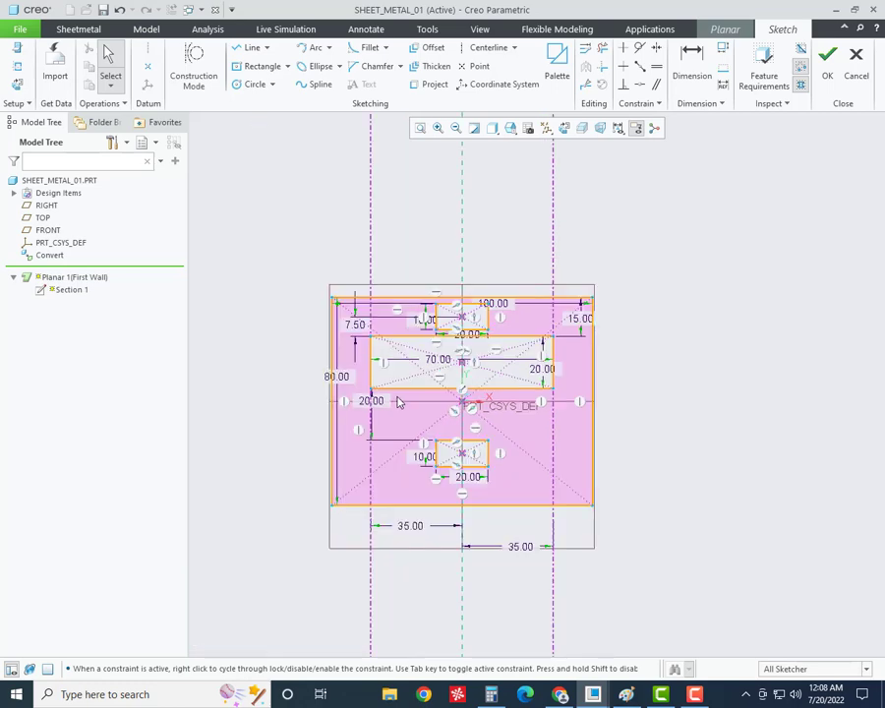
scroll(440, 343, up, 1)
click(250, 47)
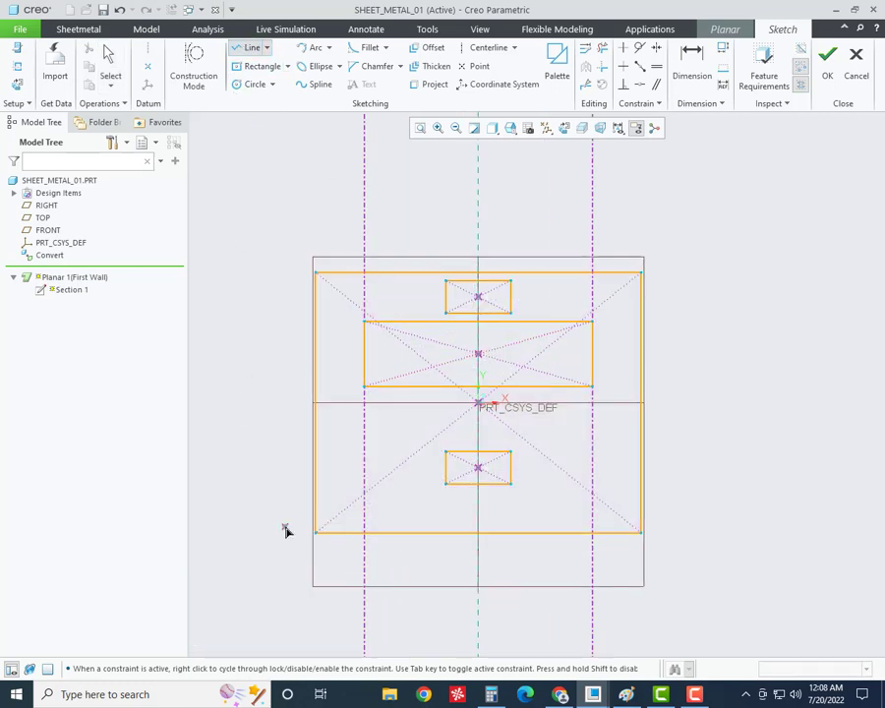
scroll(329, 443, down, 3)
click(307, 431)
click(382, 431)
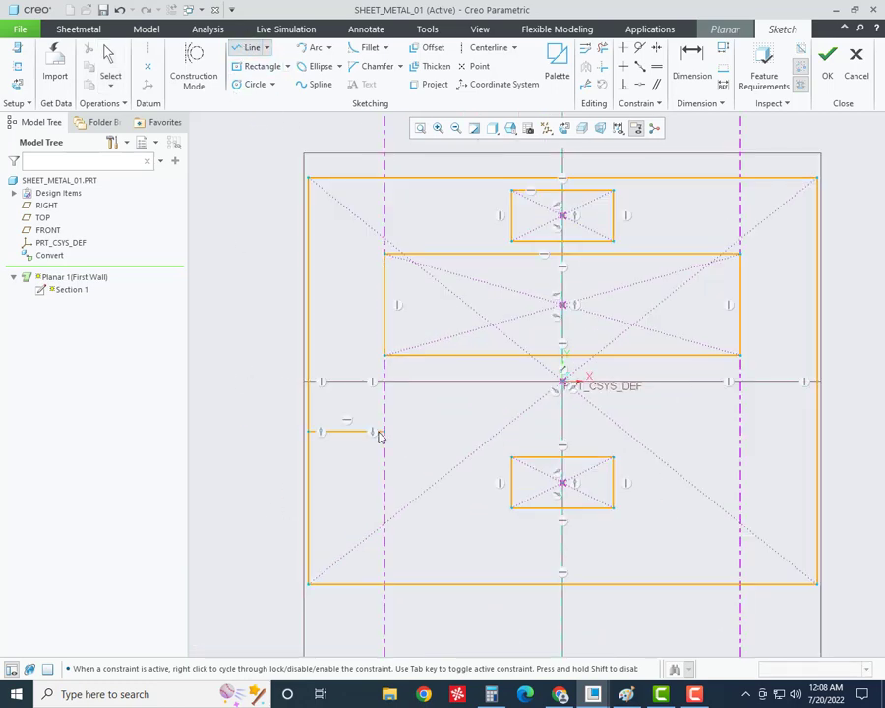
middle_click(411, 539)
middle_click(401, 570)
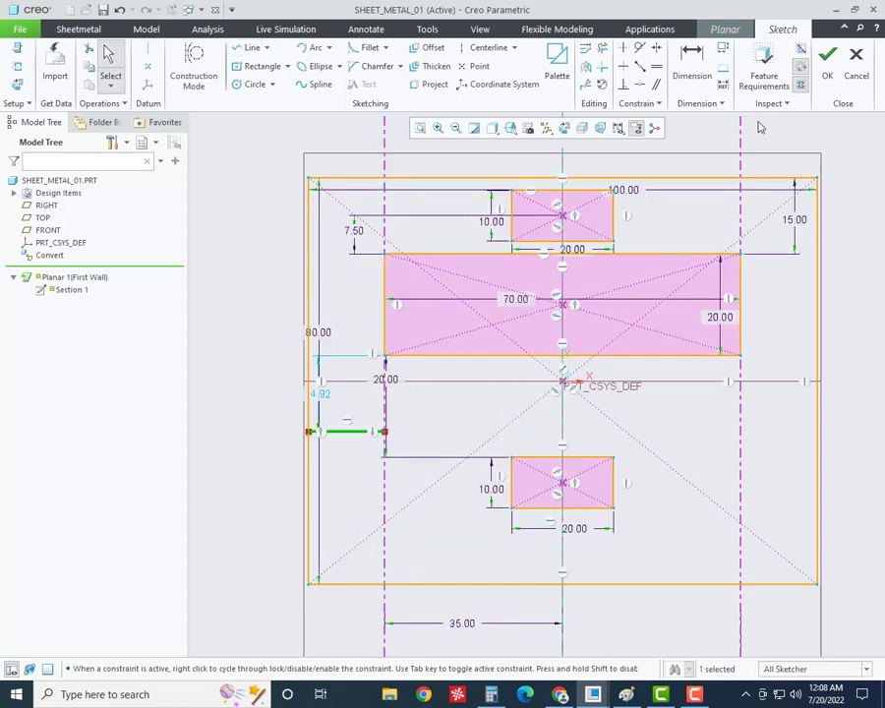
click(691, 59)
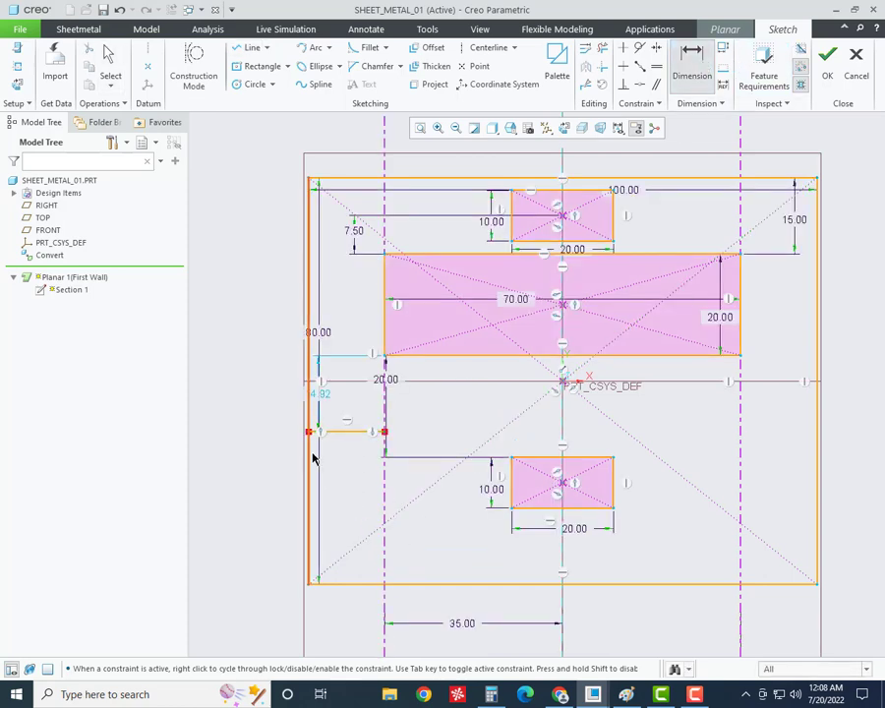
click(357, 593)
middle_click(209, 503)
text(30)
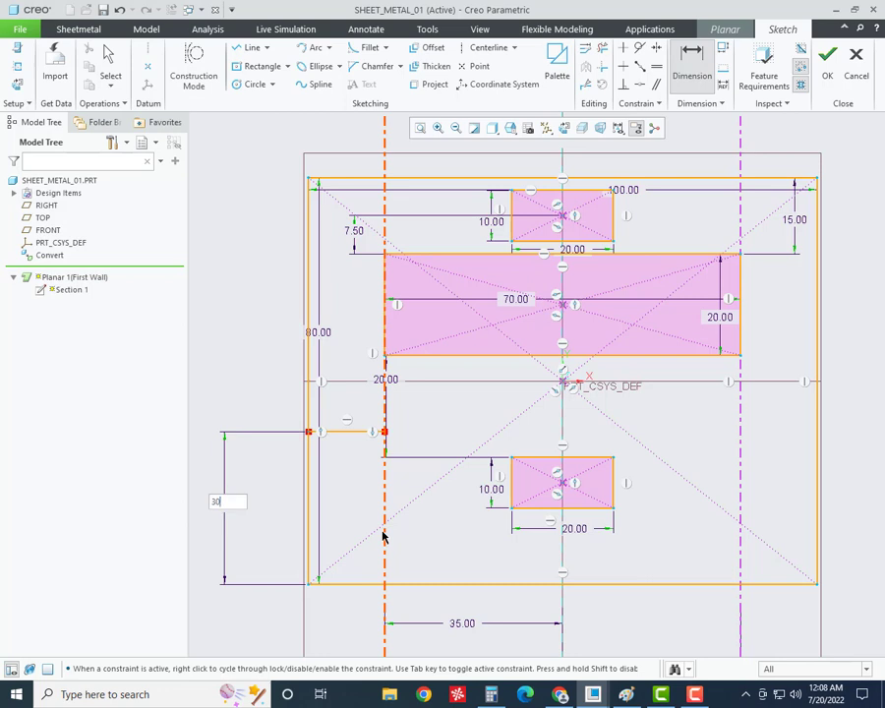
key(Return)
- Run the left step line down to the bottom edge and add a horizontal centerline to the right edge
click(246, 47)
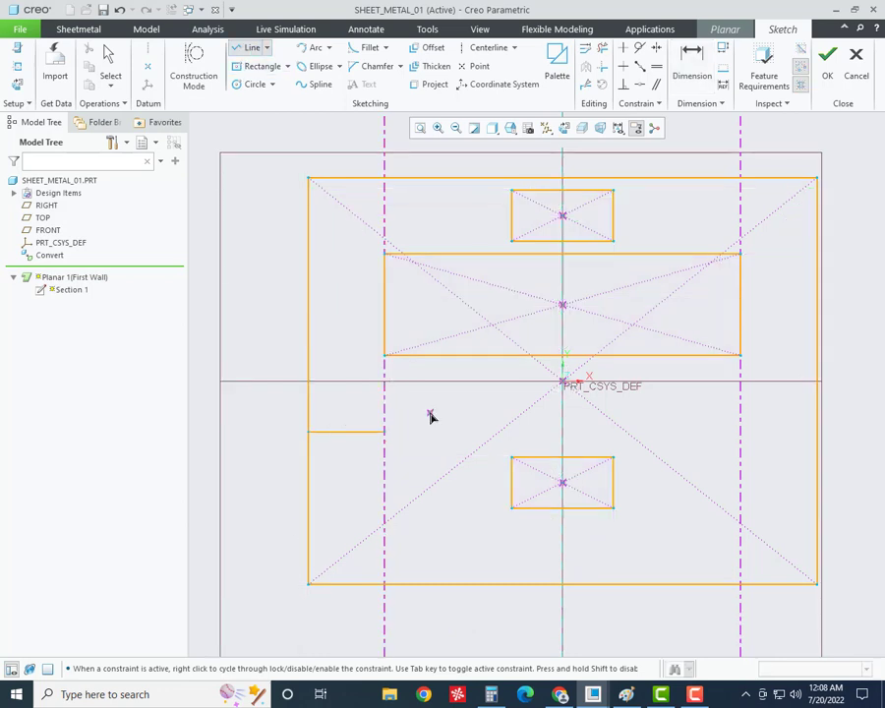
click(384, 432)
click(384, 584)
middle_click(412, 551)
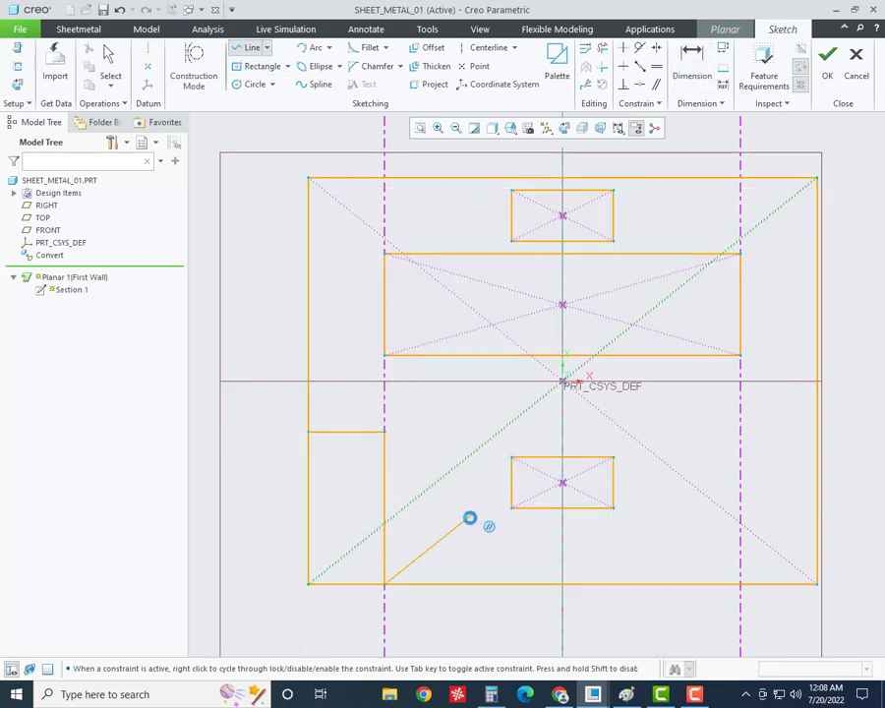
click(482, 47)
click(387, 432)
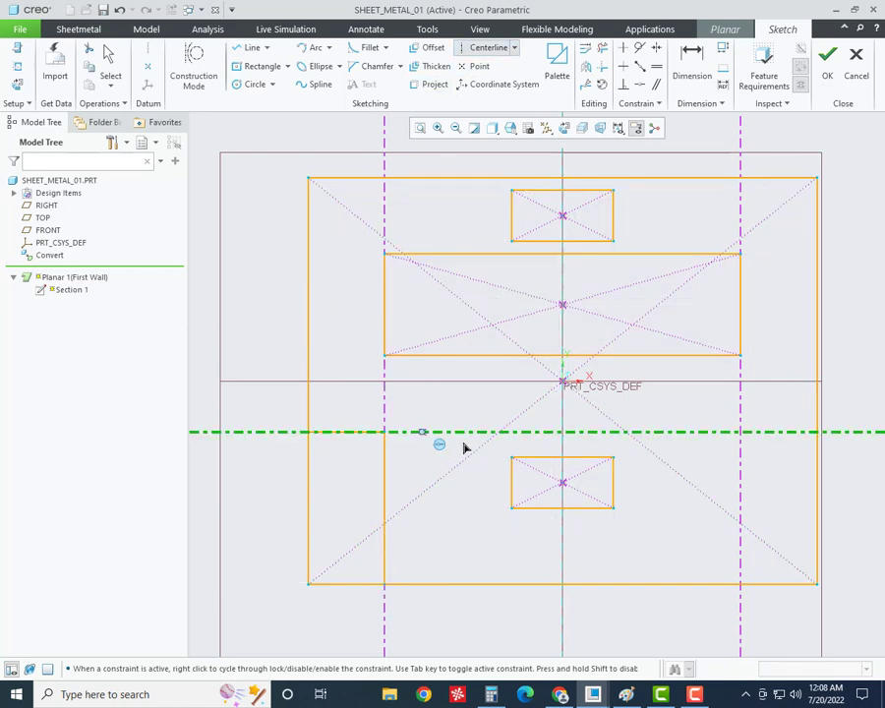
click(816, 431)
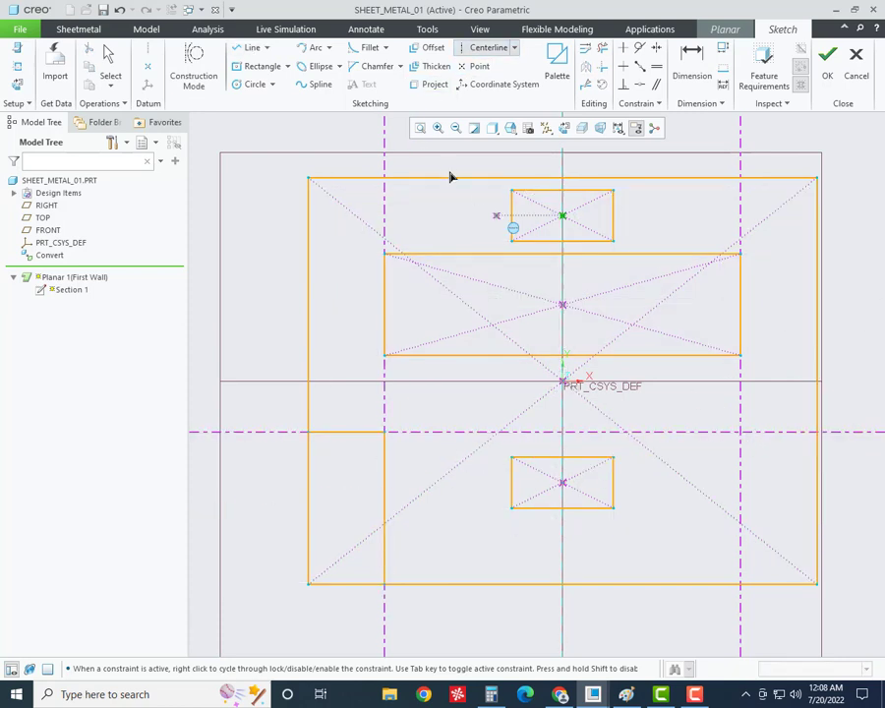
- Draw the matching right-side step lines from the right edge down to the bottom edge
click(249, 48)
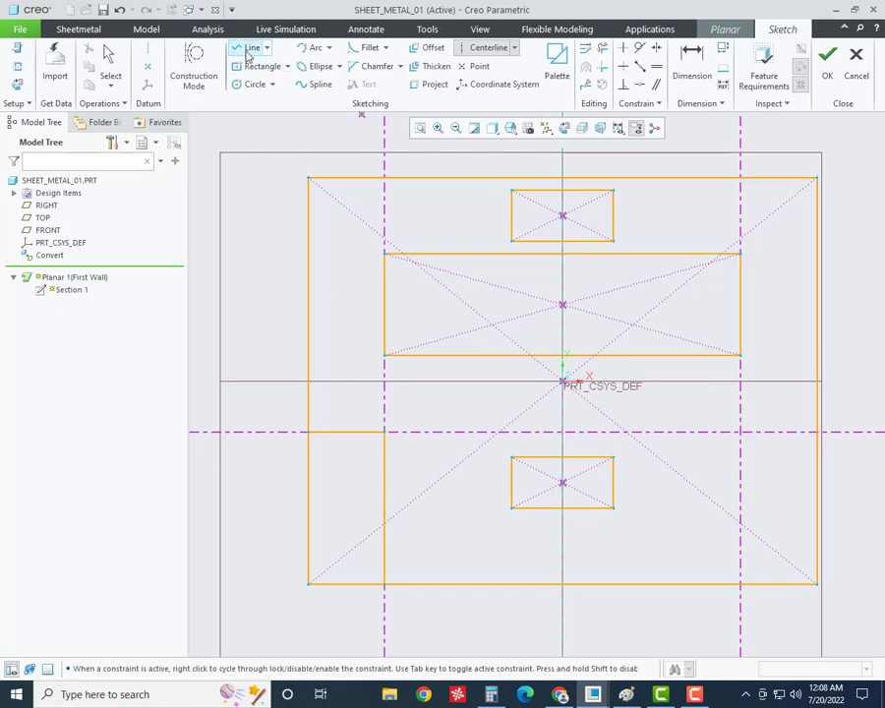
click(815, 432)
click(740, 432)
click(741, 584)
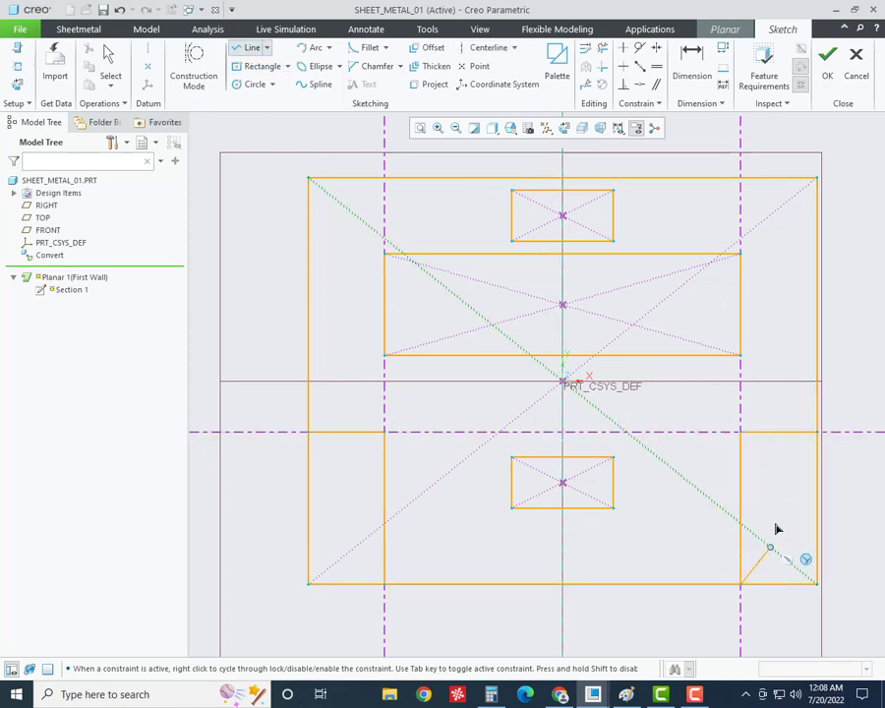
middle_click(800, 490)
middle_click(728, 458)
- Trim away both lower corner segments and accept the stepped wall sketch
click(604, 47)
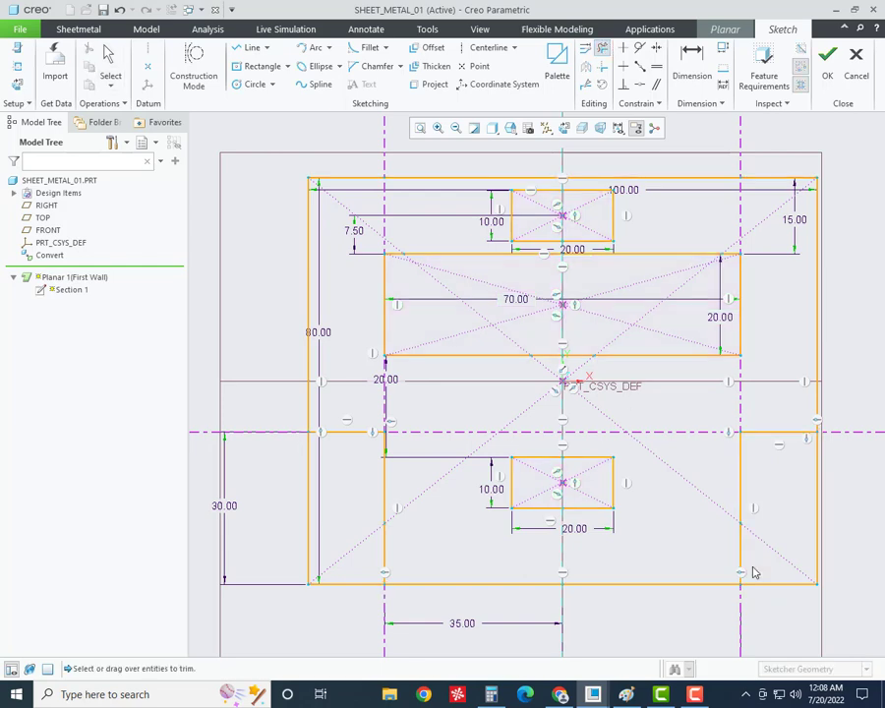
drag(847, 488, 794, 576)
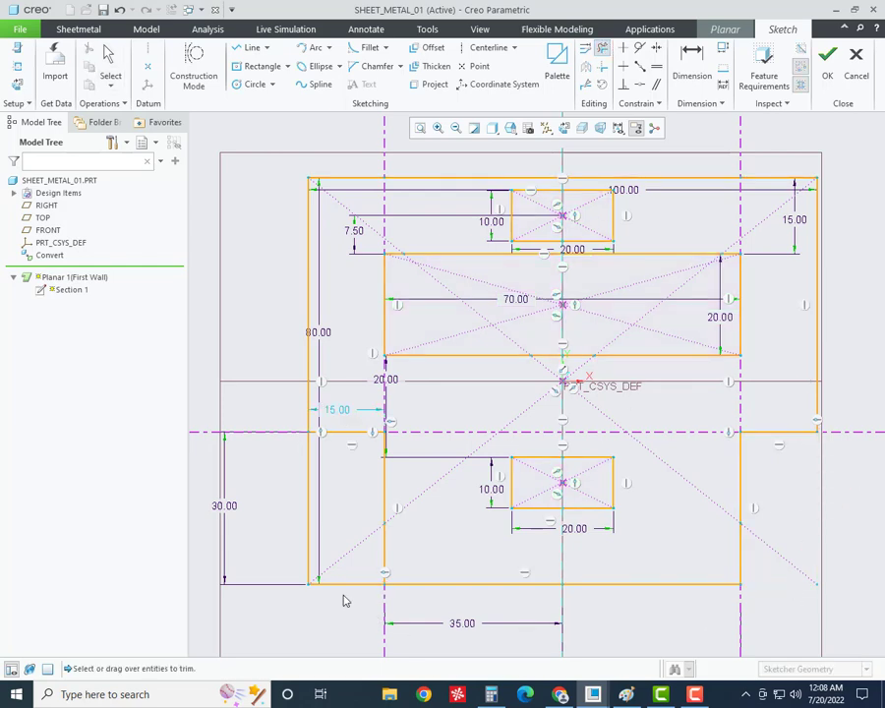
drag(342, 599, 286, 518)
middle_click(295, 531)
scroll(321, 462, up, 2)
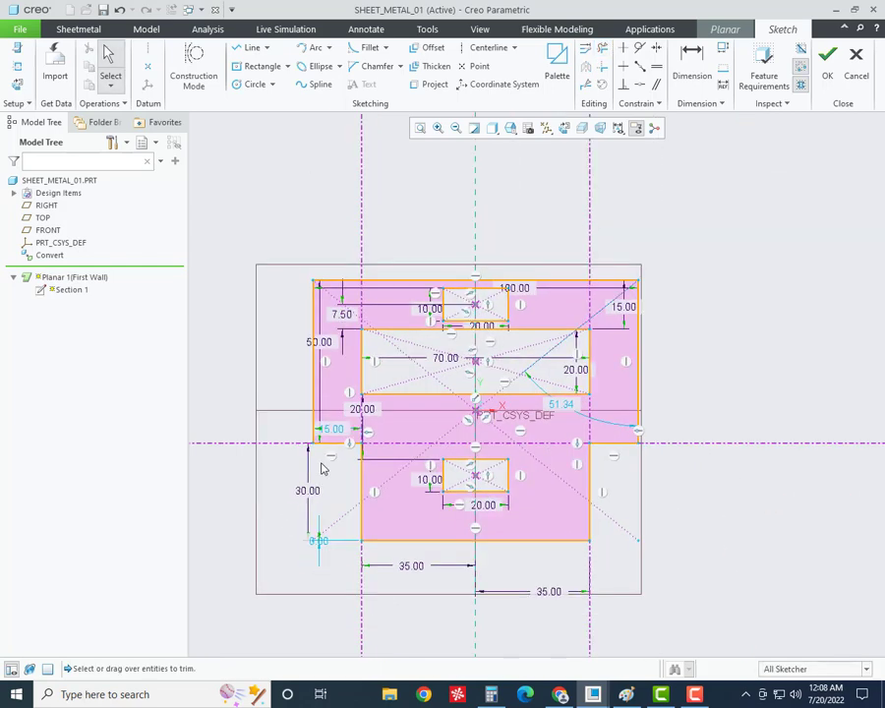
scroll(496, 480, down, 2)
click(828, 79)
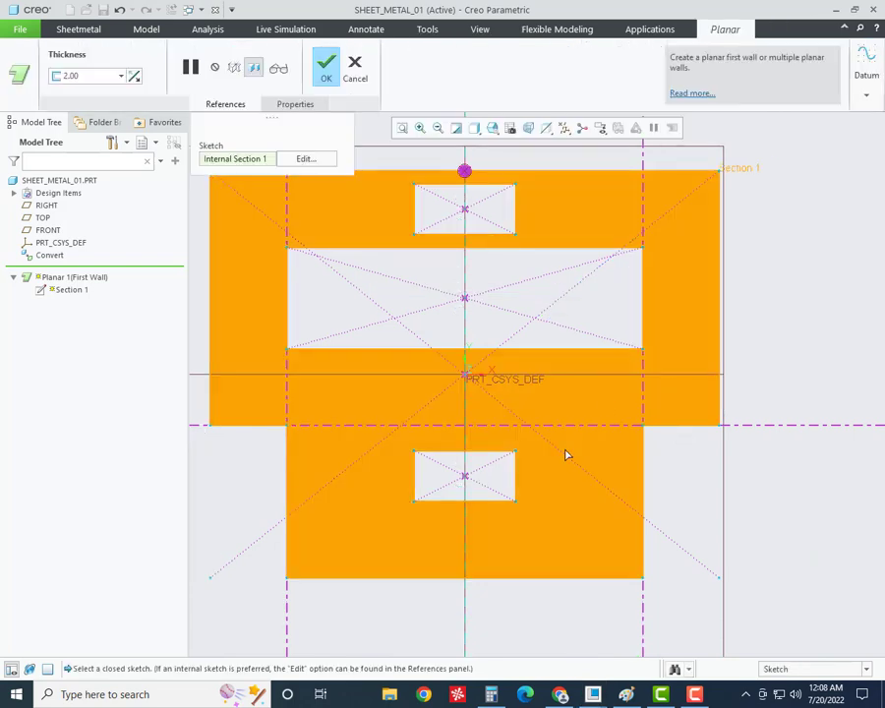
scroll(546, 464, up, 3)
mouse_move(547, 464)
middle_down()
mouse_move(539, 403)
mouse_move(472, 375)
middle_up()
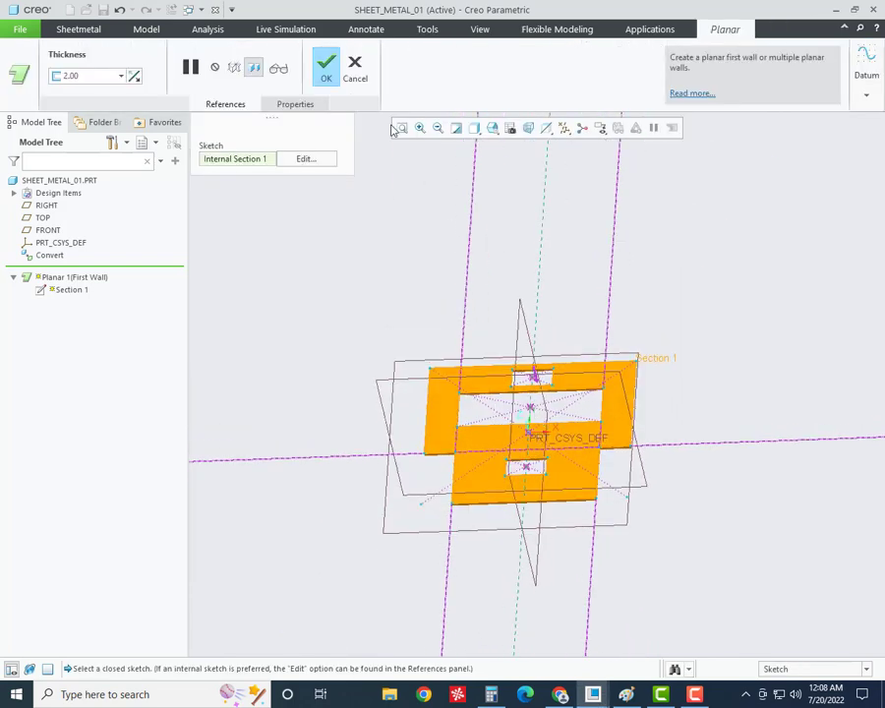
- Complete the Planar wall as the stepped plate and orbit to inspect its shape
click(329, 71)
mouse_move(356, 427)
middle_down()
mouse_move(395, 395)
mouse_move(371, 474)
middle_up()
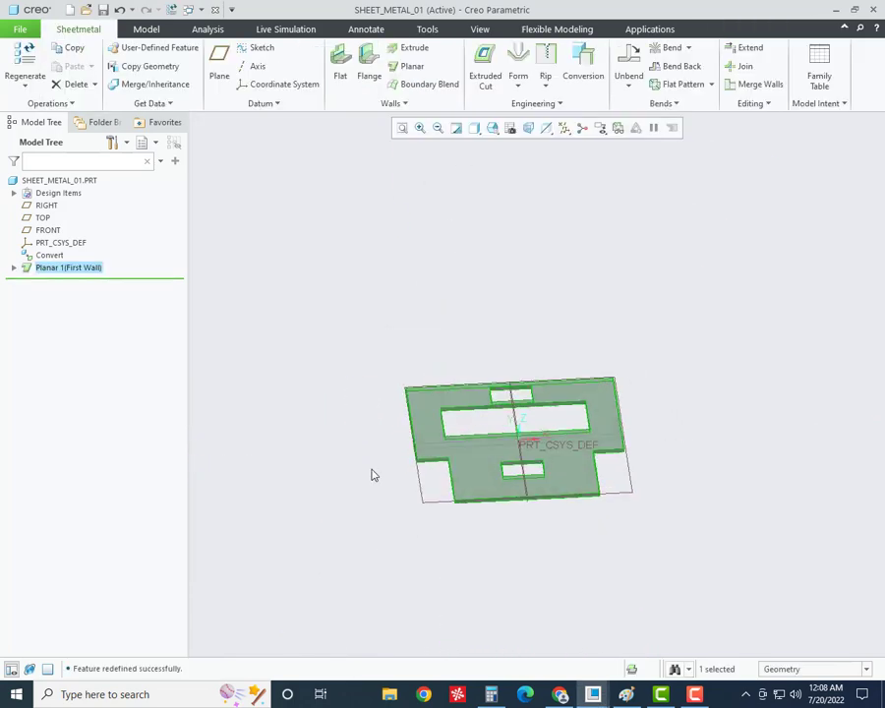
click(372, 474)
mouse_move(556, 482)
middle_down()
mouse_move(474, 390)
mouse_move(409, 388)
mouse_move(420, 375)
middle_up()
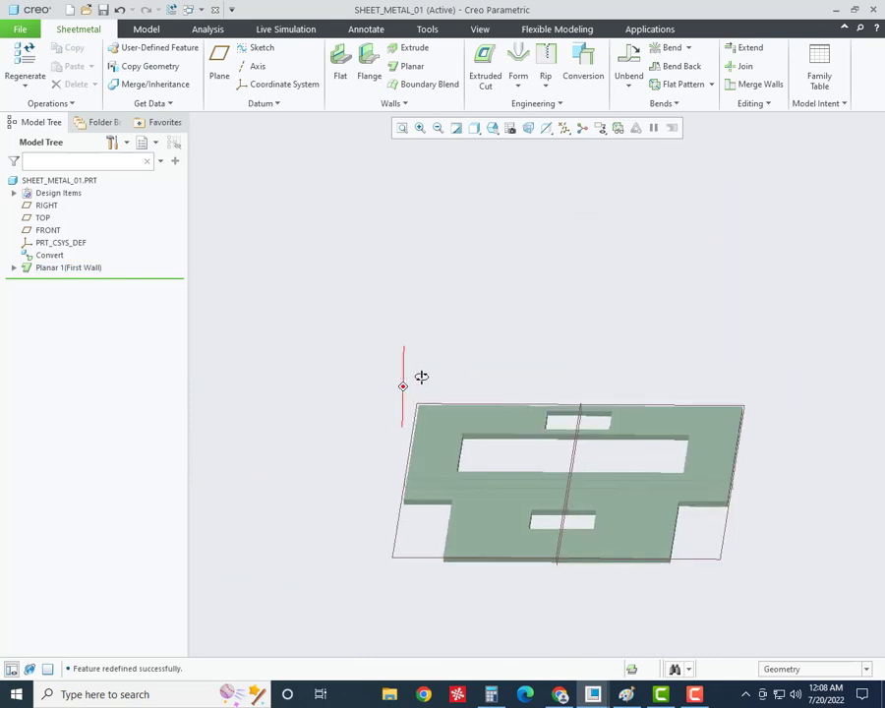
click(625, 694)
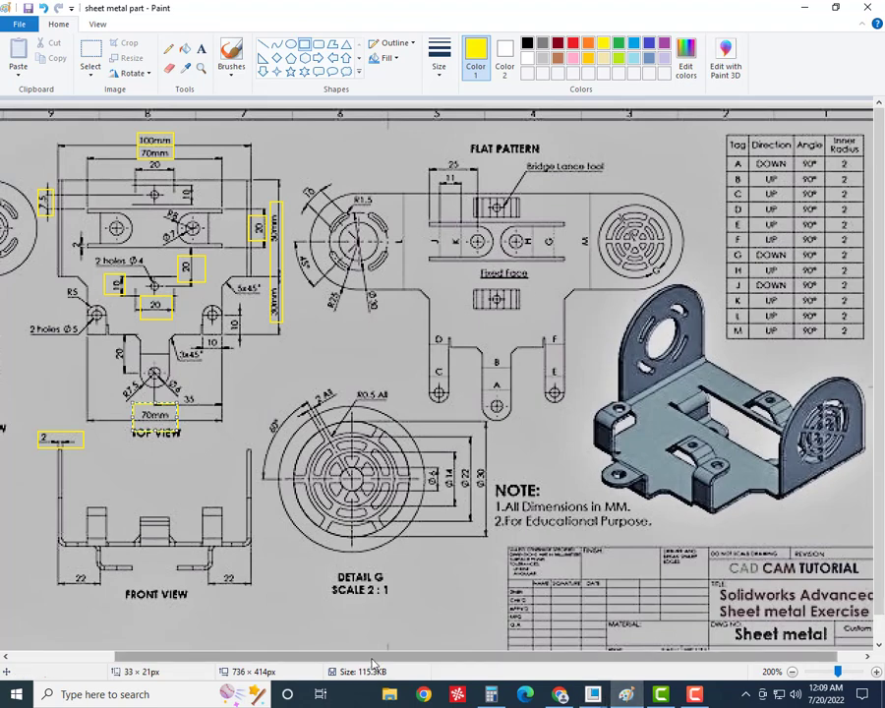
- Draw a yellow box around the 25mm side-view dimension in Paint, then return to Creo
drag(372, 655, 264, 654)
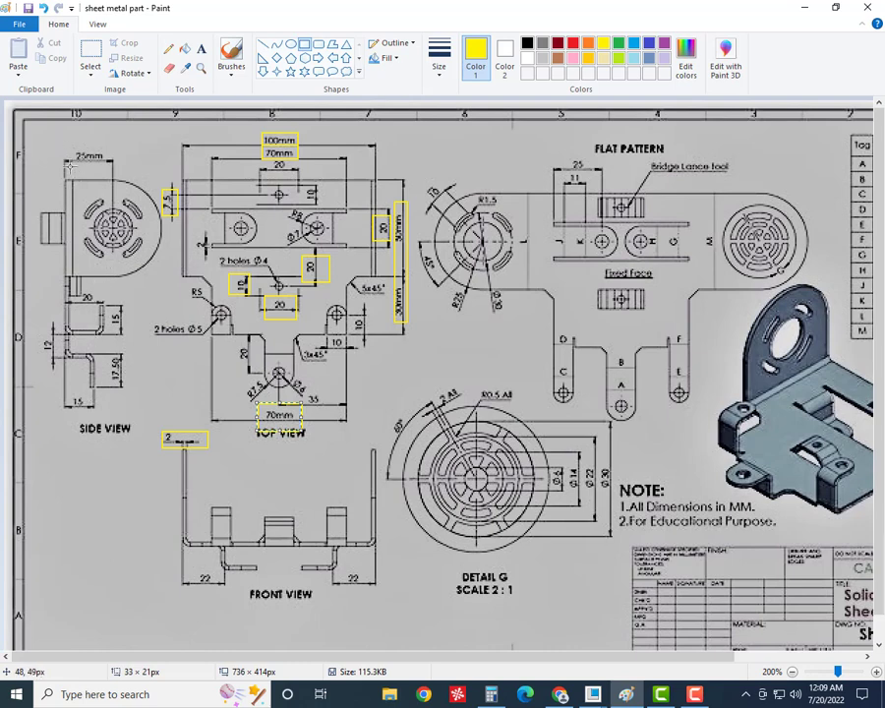
drag(69, 148, 115, 167)
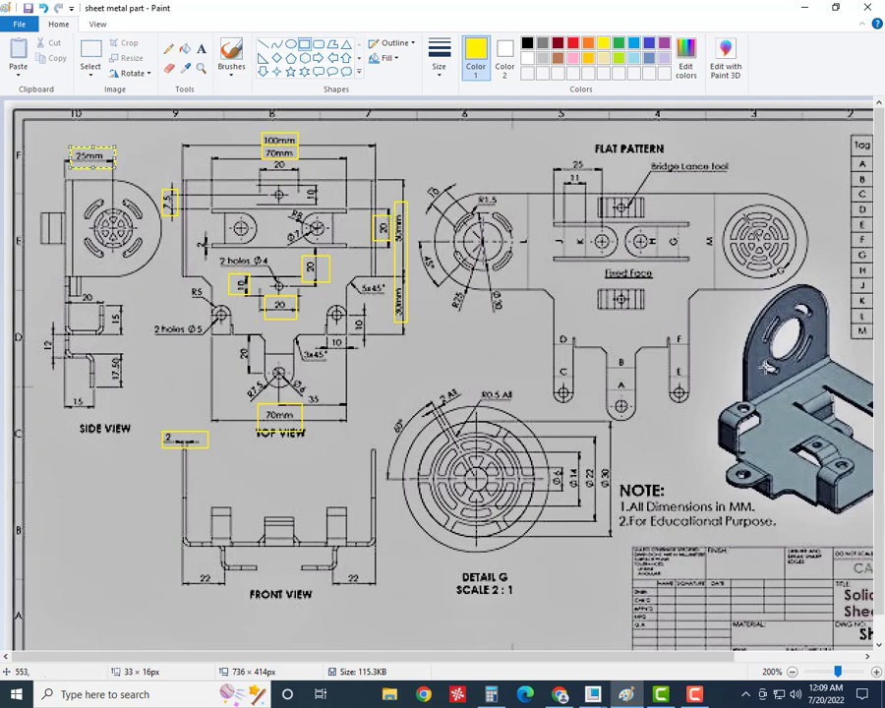
mouse_move(626, 694)
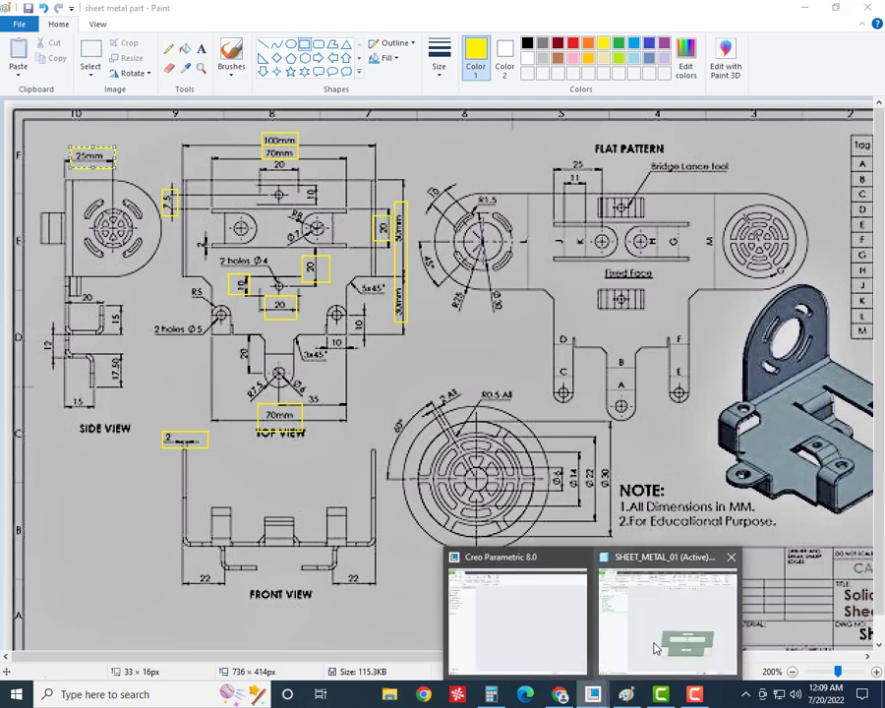
click(657, 629)
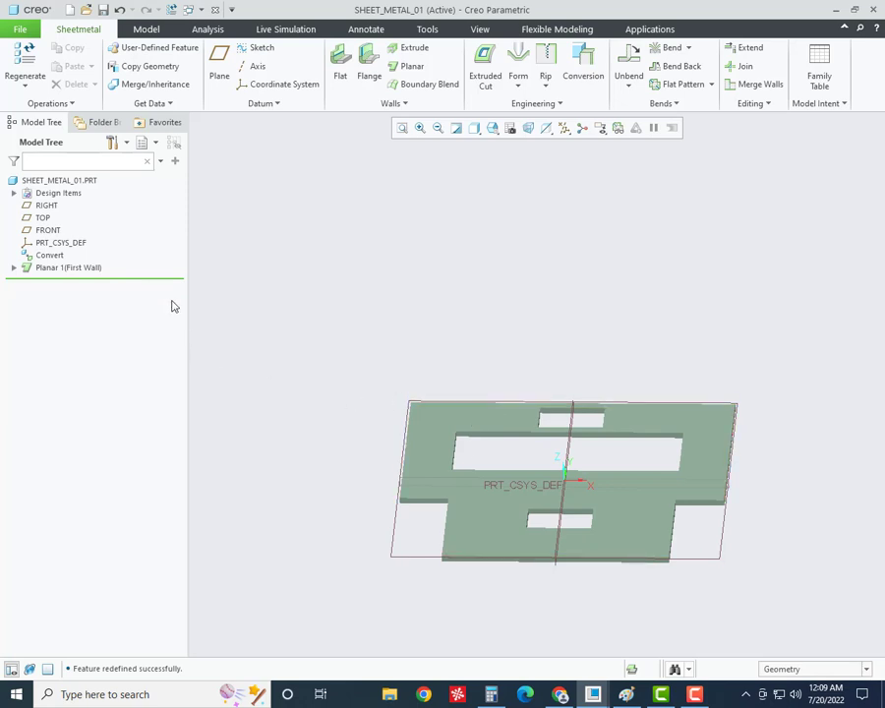
scroll(287, 75, down, 2)
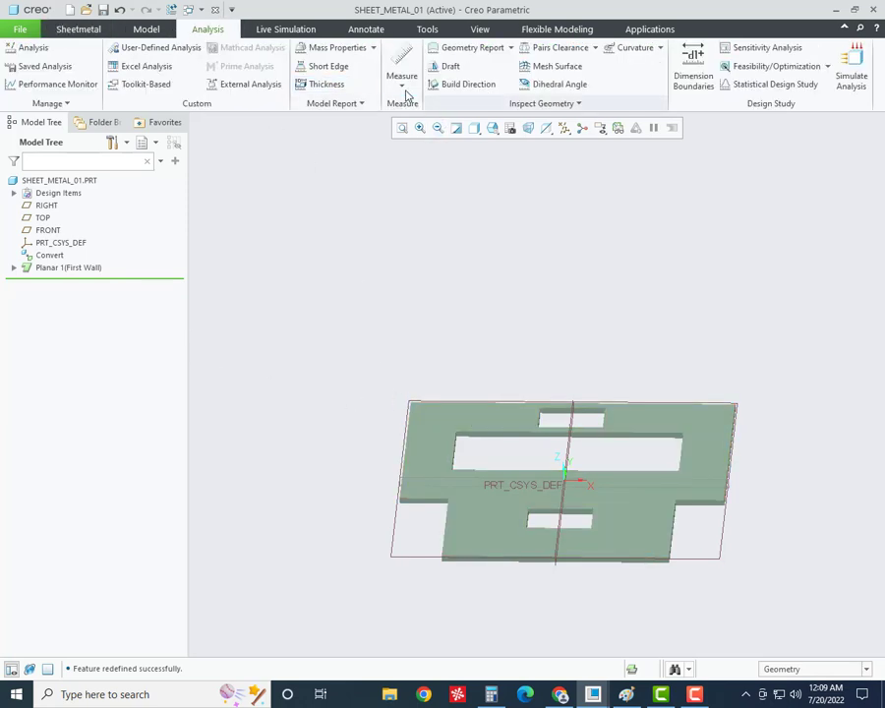
click(402, 87)
click(417, 122)
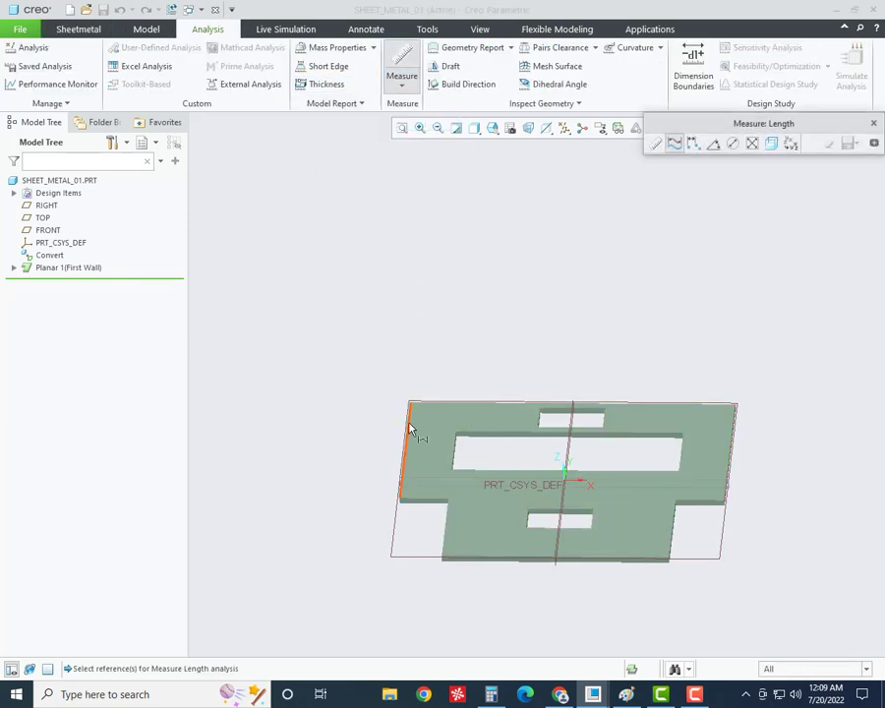
click(411, 428)
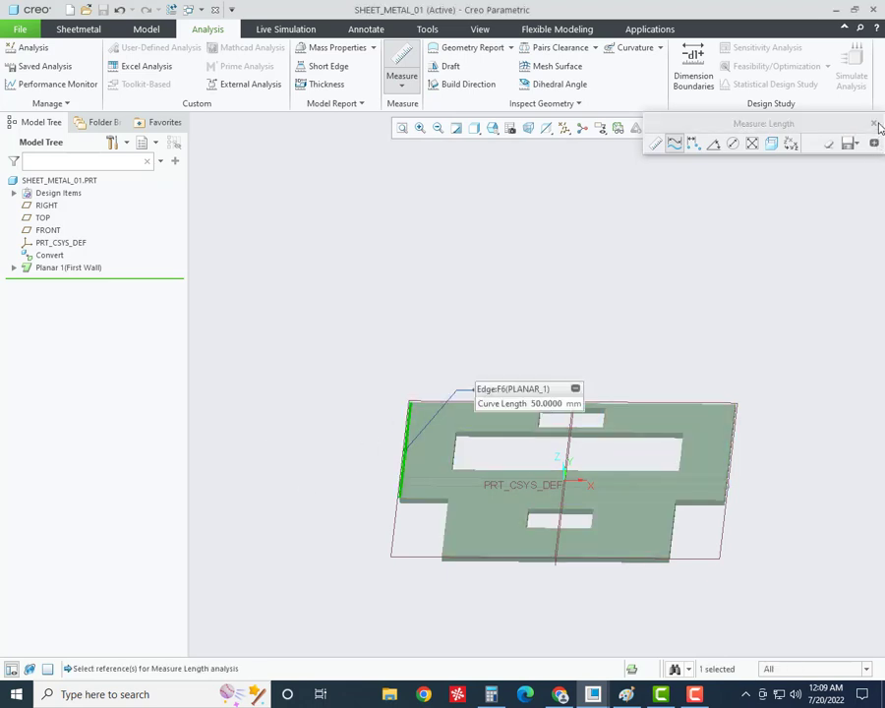
click(873, 123)
click(78, 28)
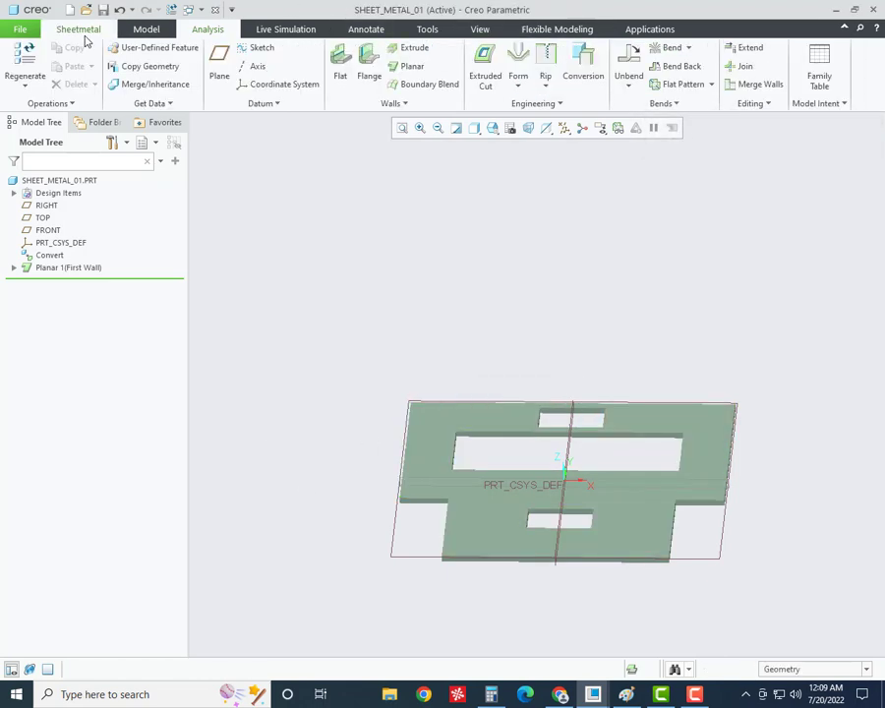
mouse_move(484, 346)
middle_down()
mouse_move(478, 335)
mouse_move(475, 351)
middle_up()
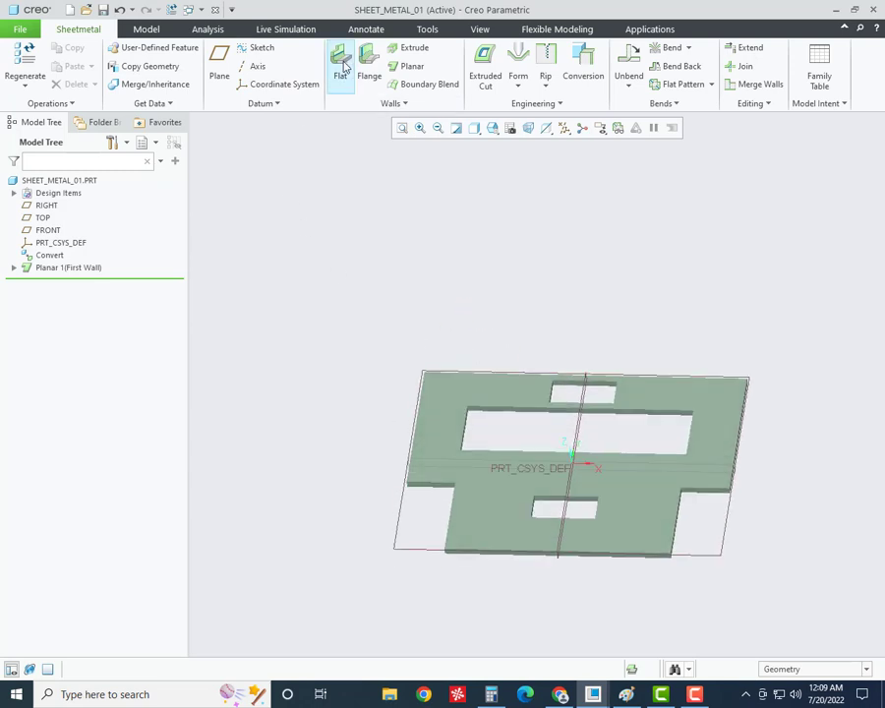
click(344, 66)
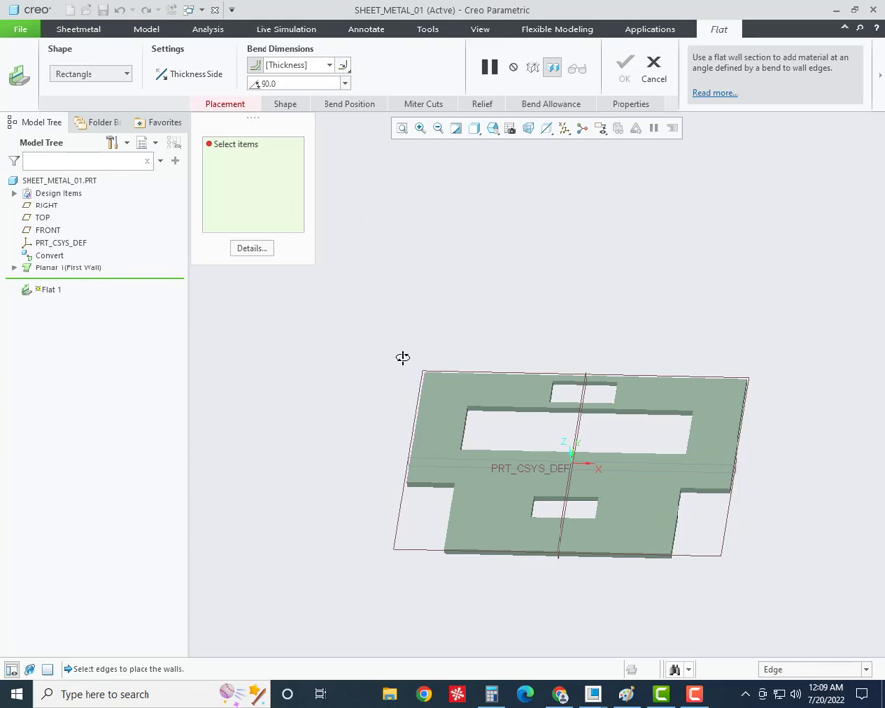
middle_drag(402, 357, 449, 334)
mouse_move(466, 431)
middle_down()
mouse_move(273, 479)
mouse_move(440, 442)
mouse_move(397, 395)
mouse_move(376, 401)
mouse_move(366, 376)
mouse_move(388, 386)
mouse_move(380, 389)
middle_up()
scroll(447, 432, down, 3)
click(466, 405)
scroll(433, 422, up, 3)
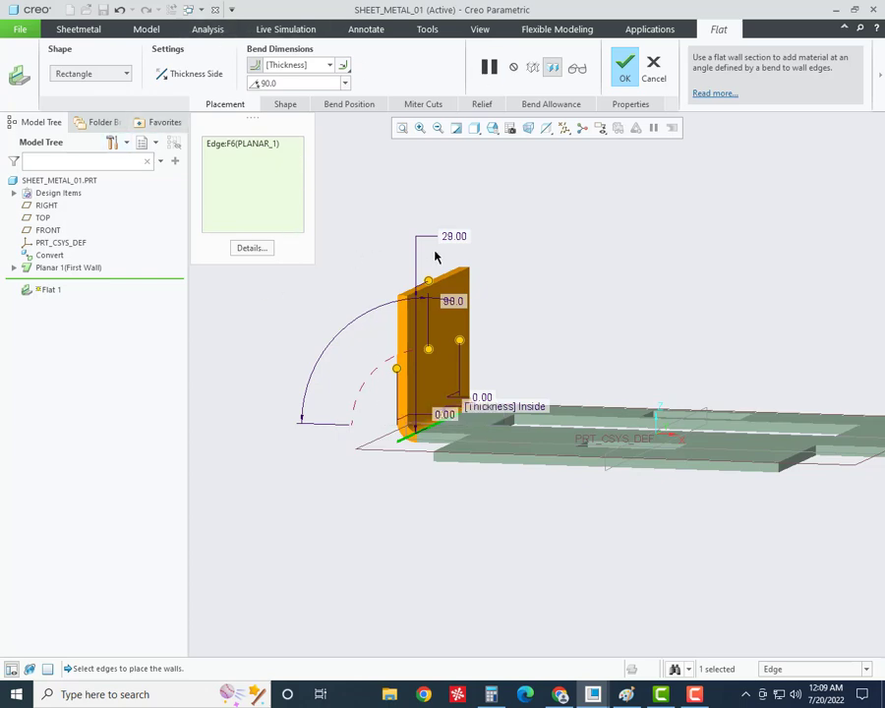
mouse_move(471, 268)
middle_down()
mouse_move(389, 247)
mouse_move(406, 343)
middle_up()
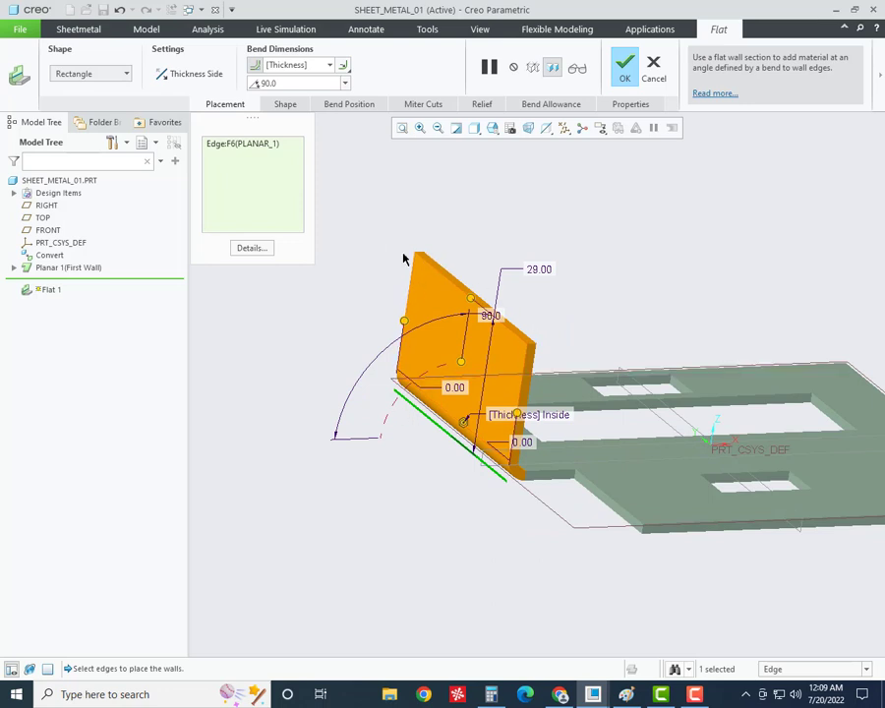
click(651, 67)
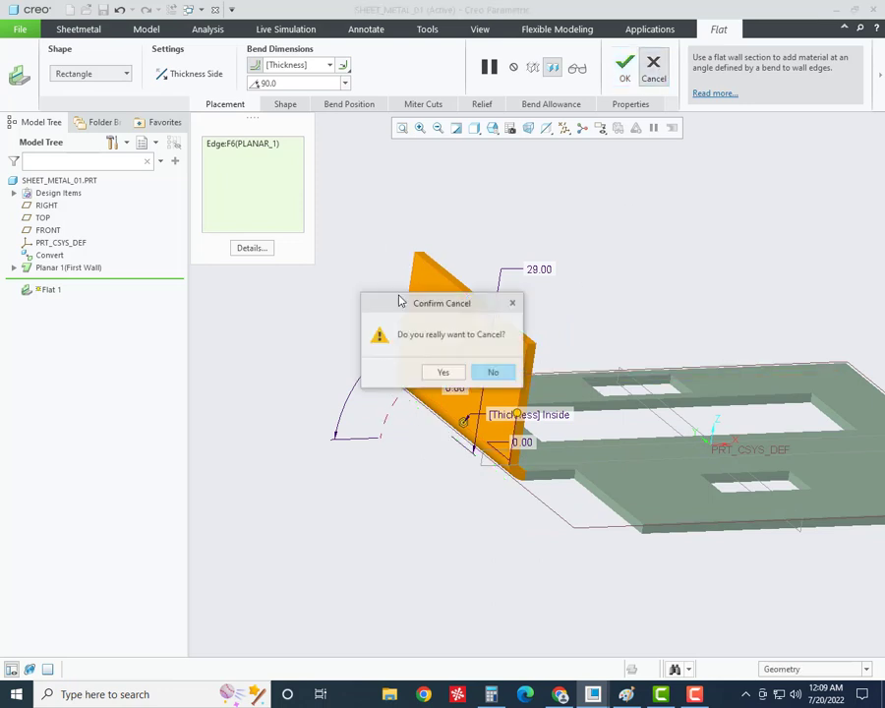
click(442, 371)
- Start a flange on the plate edge and preview the Arc and S shapes
click(368, 64)
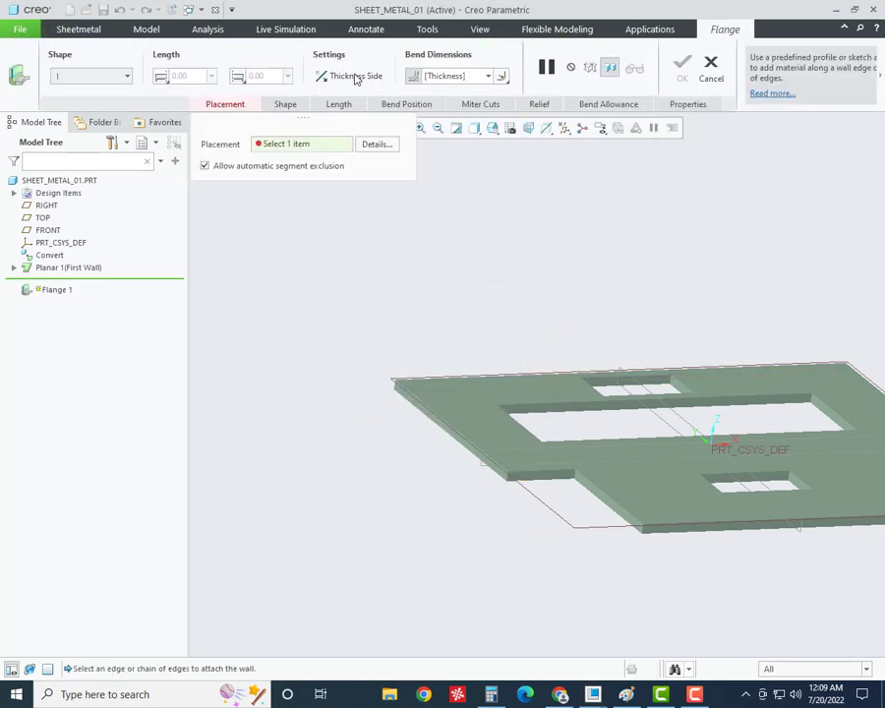
click(90, 76)
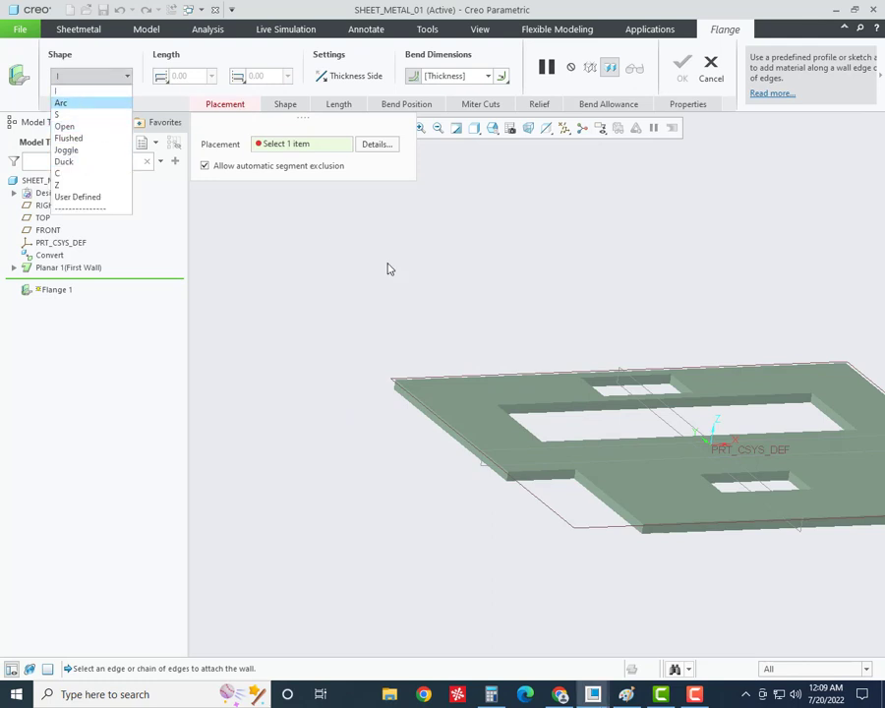
click(334, 241)
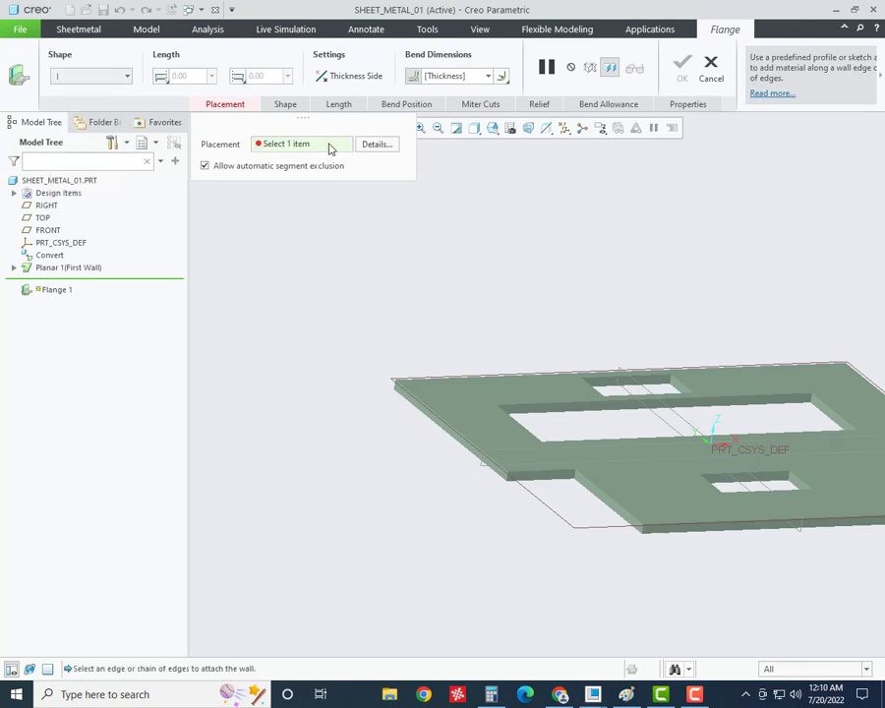
click(464, 448)
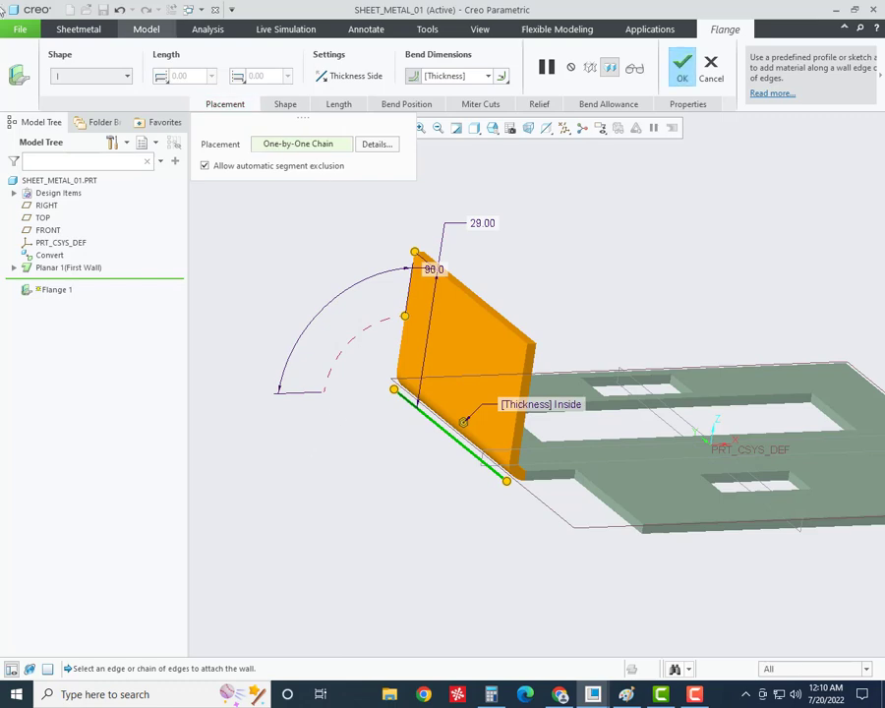
click(84, 78)
click(57, 104)
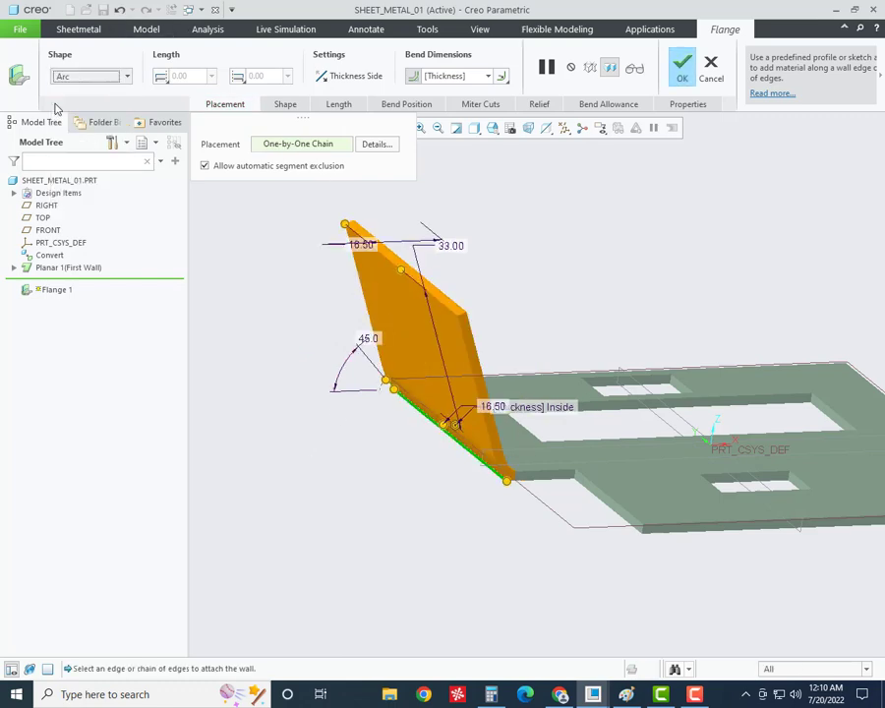
click(95, 77)
click(98, 174)
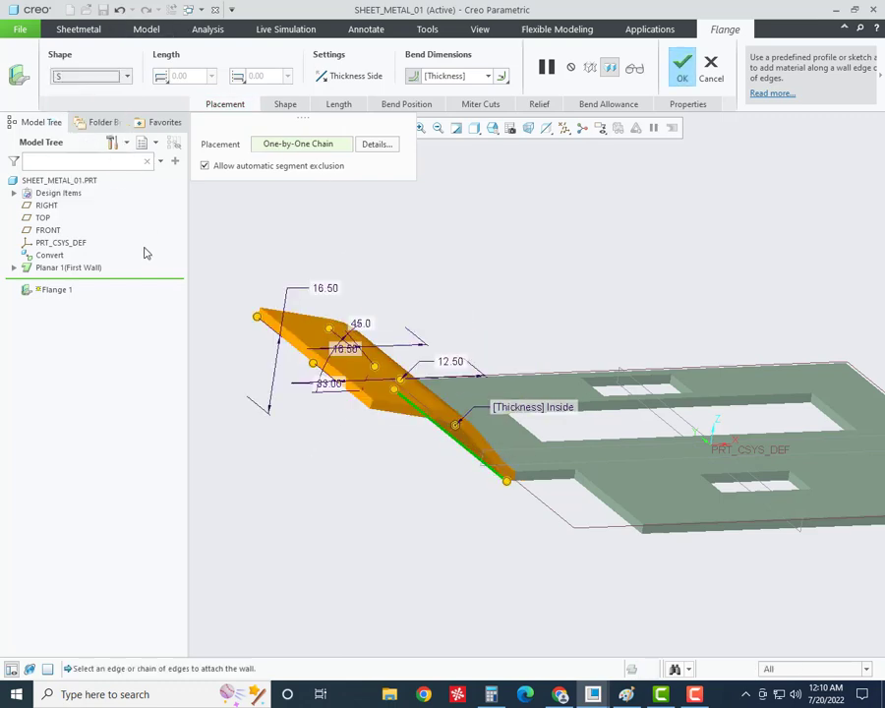
mouse_move(213, 241)
middle_down()
mouse_move(183, 220)
mouse_move(259, 319)
middle_up()
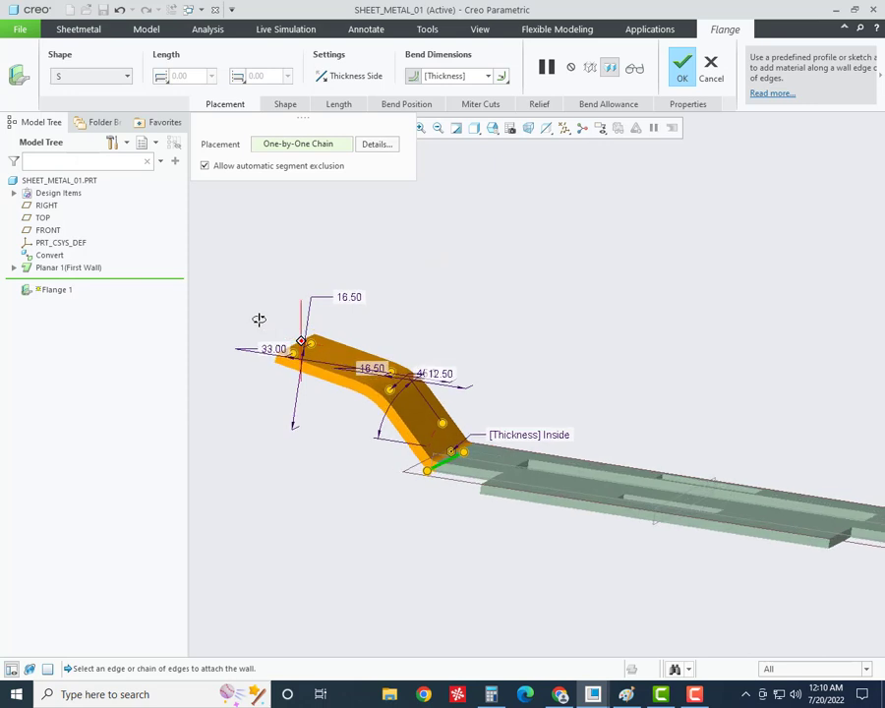
- Preview the Open, Flushed and Joggle flange shapes
click(85, 77)
click(71, 128)
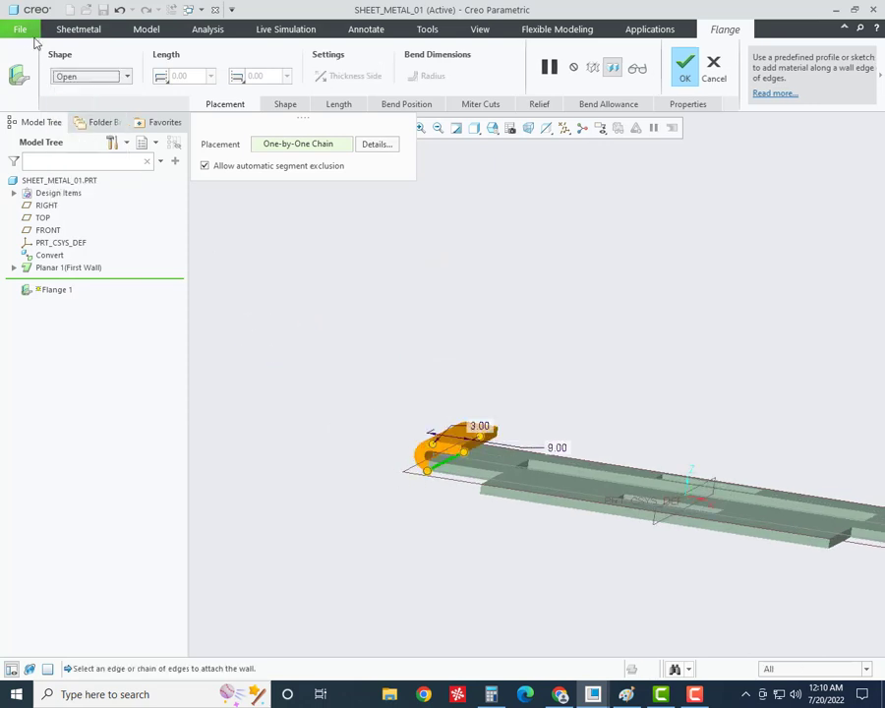
click(85, 77)
click(89, 139)
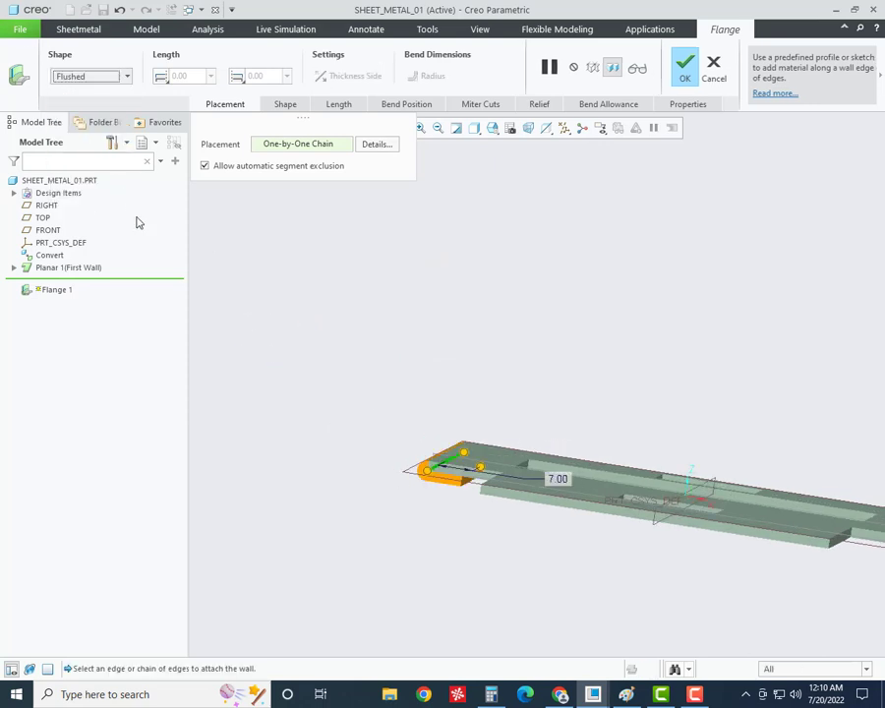
middle_drag(320, 422, 400, 434)
scroll(472, 502, up, 5)
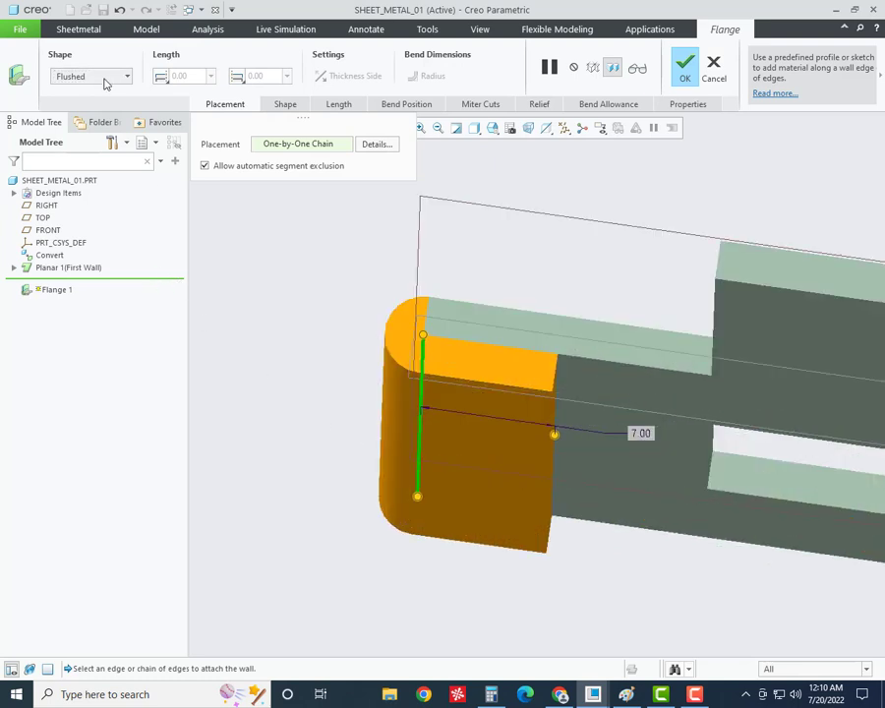
click(98, 77)
click(66, 149)
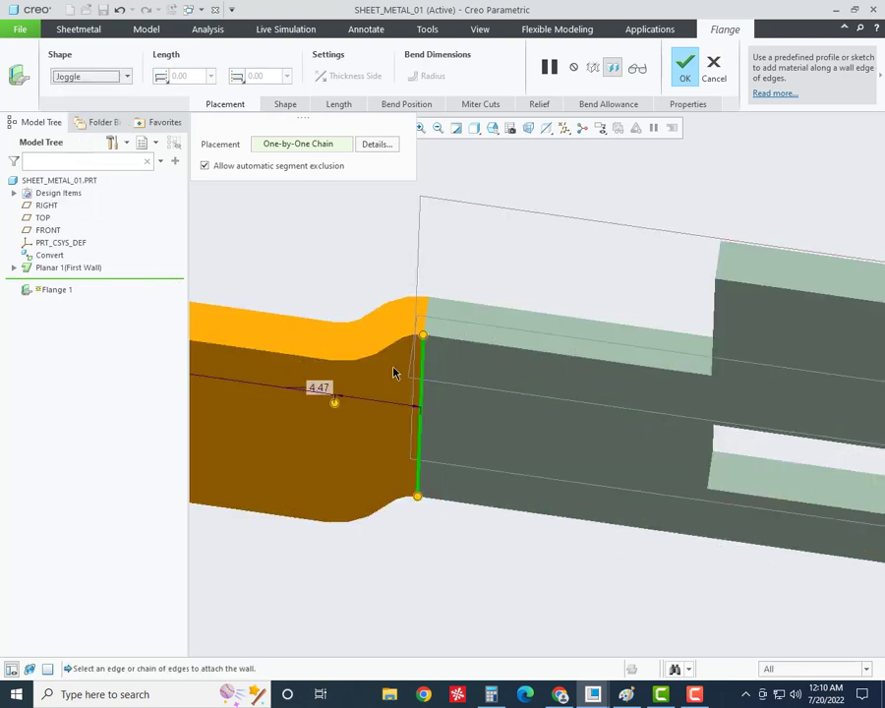
scroll(609, 350, down, 5)
middle_drag(609, 350, 604, 413)
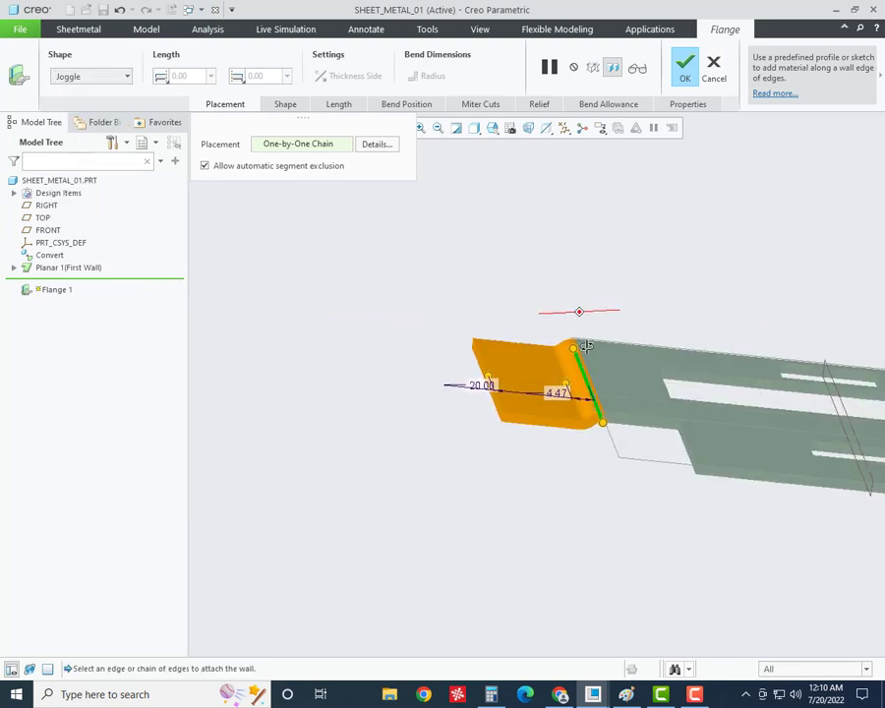
- Preview the Duck, C and Z flange shapes, then settle on the straight I shape
click(90, 78)
click(64, 161)
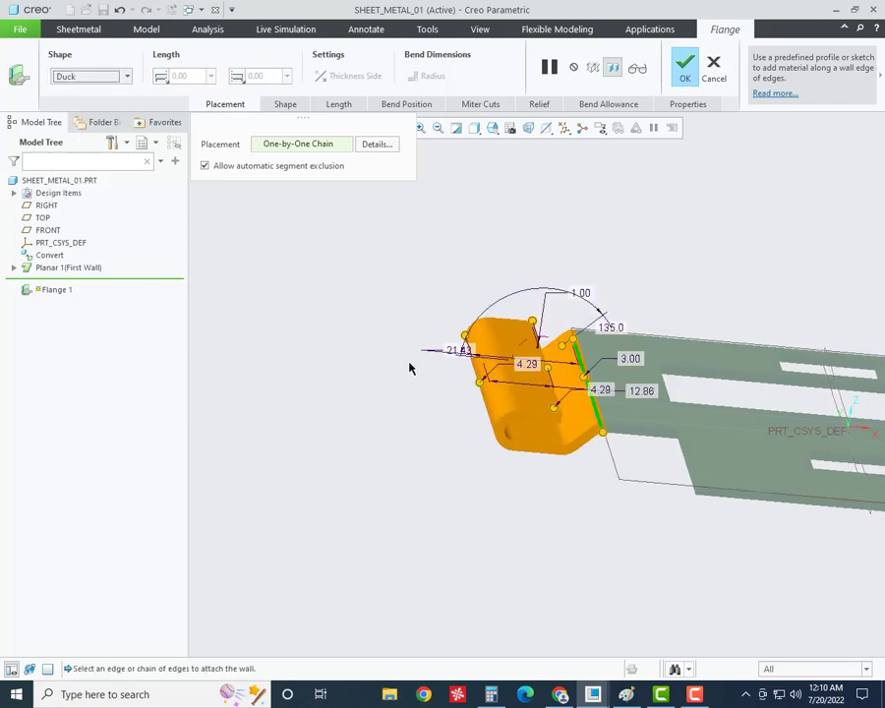
mouse_move(411, 368)
middle_down()
mouse_move(397, 335)
mouse_move(663, 489)
middle_up()
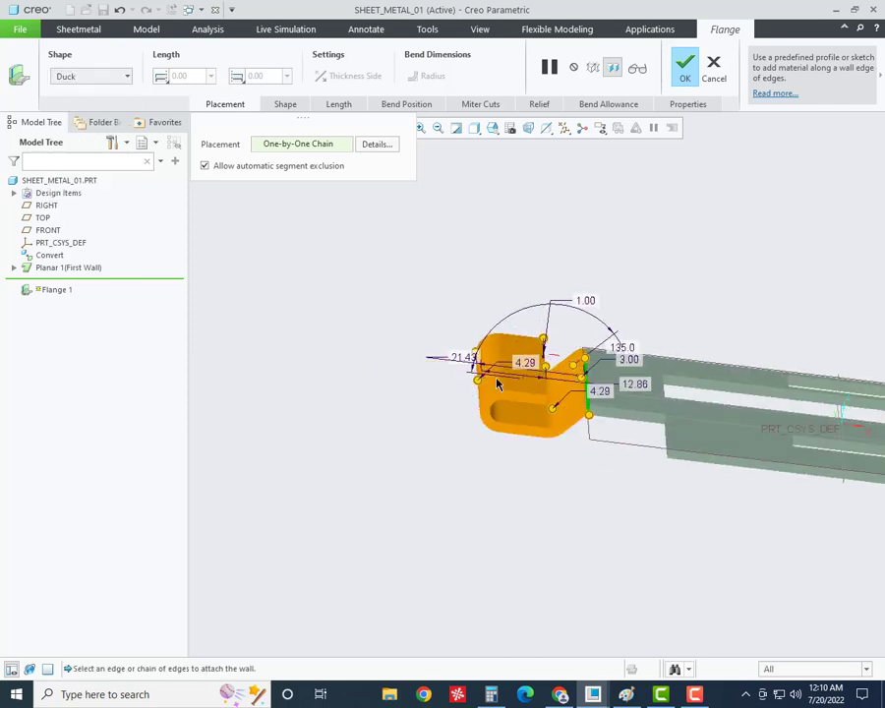
click(67, 80)
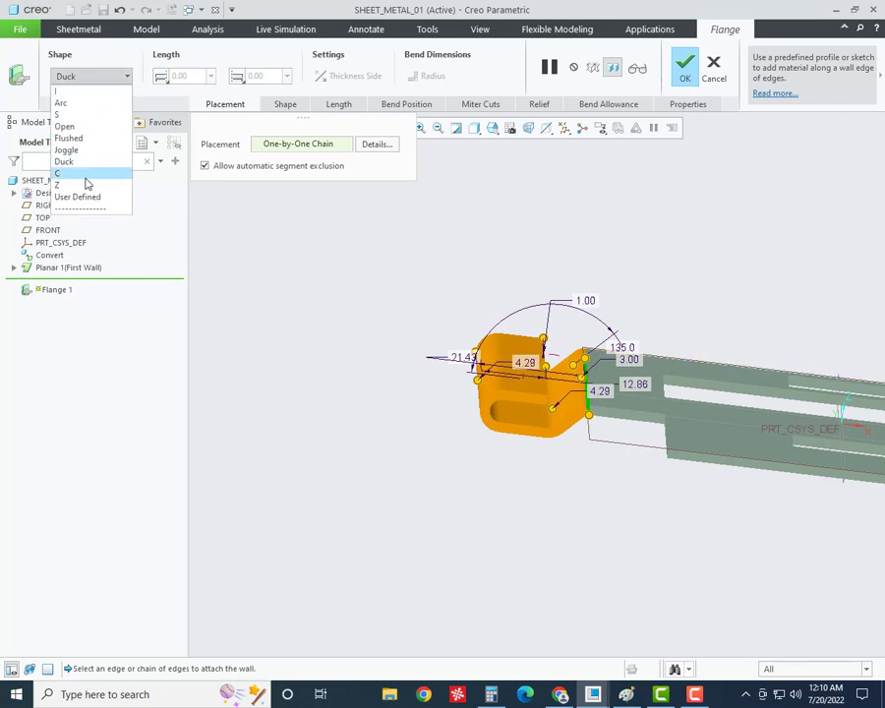
click(57, 173)
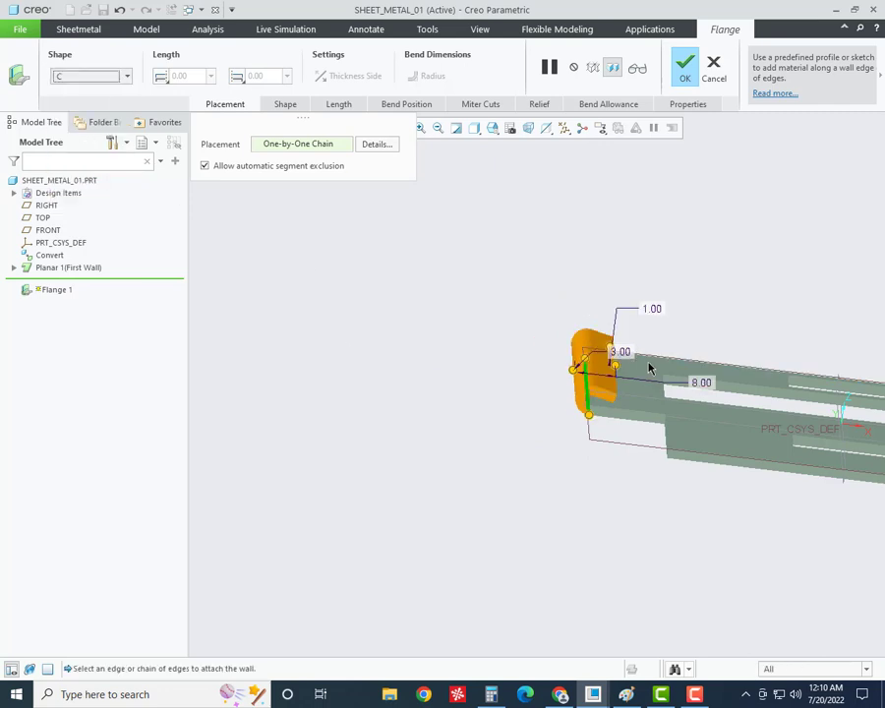
middle_drag(649, 366, 616, 354)
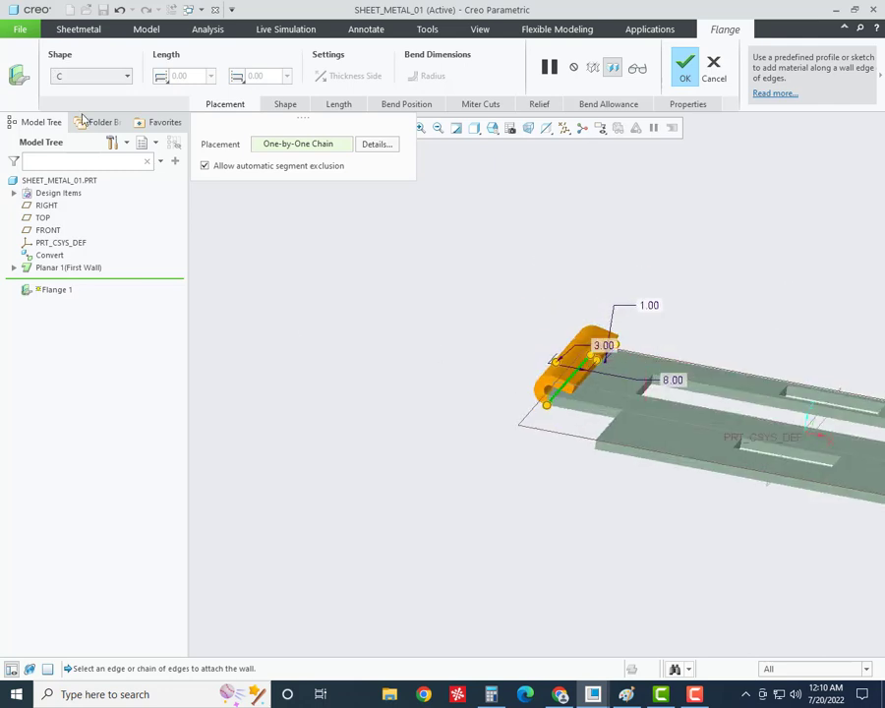
click(65, 77)
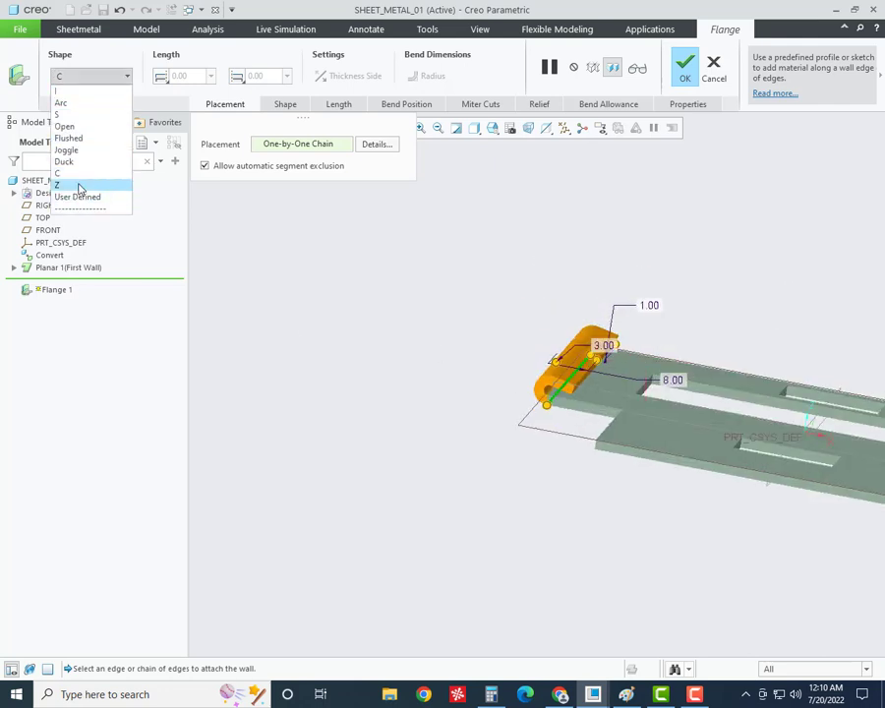
click(79, 183)
middle_drag(501, 363, 559, 351)
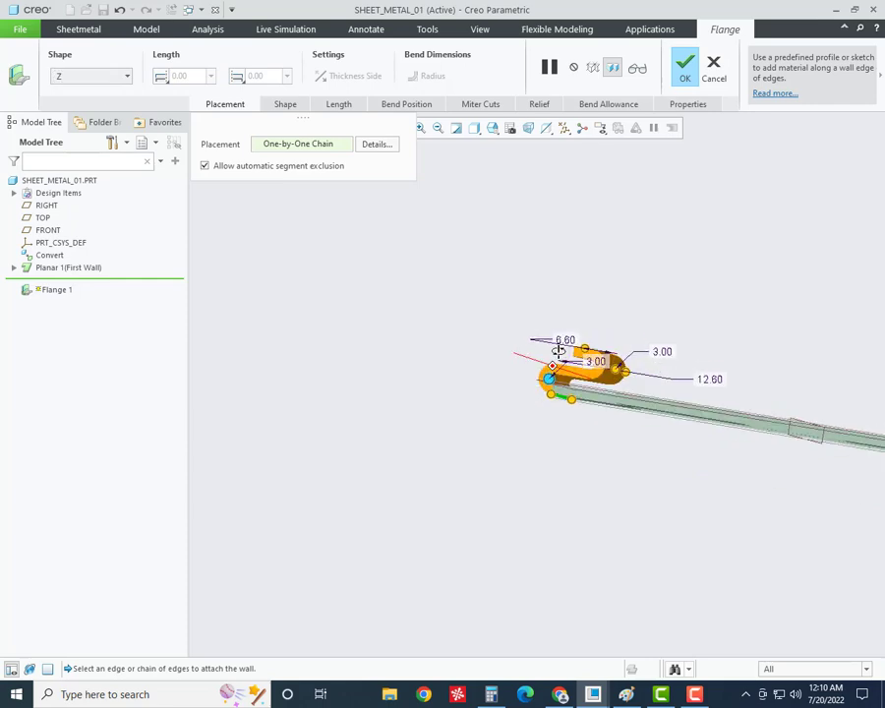
click(126, 81)
click(59, 87)
- Check the reference drawing, then change the flange length from 29.00 to 50.00
mouse_move(583, 339)
middle_down()
mouse_move(582, 394)
mouse_move(480, 370)
mouse_move(531, 295)
mouse_move(593, 315)
mouse_move(558, 331)
middle_up()
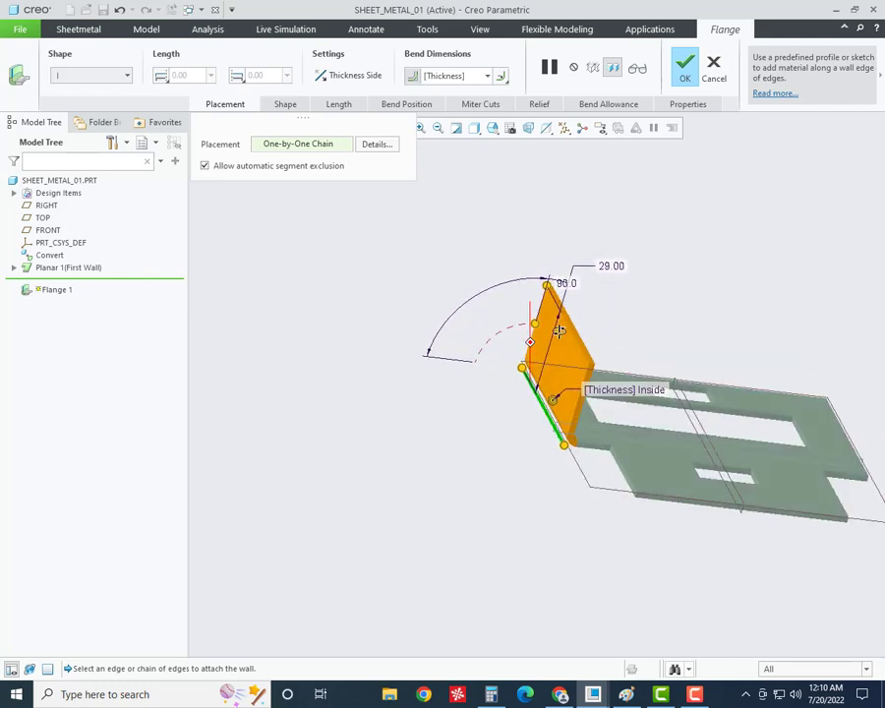
click(628, 694)
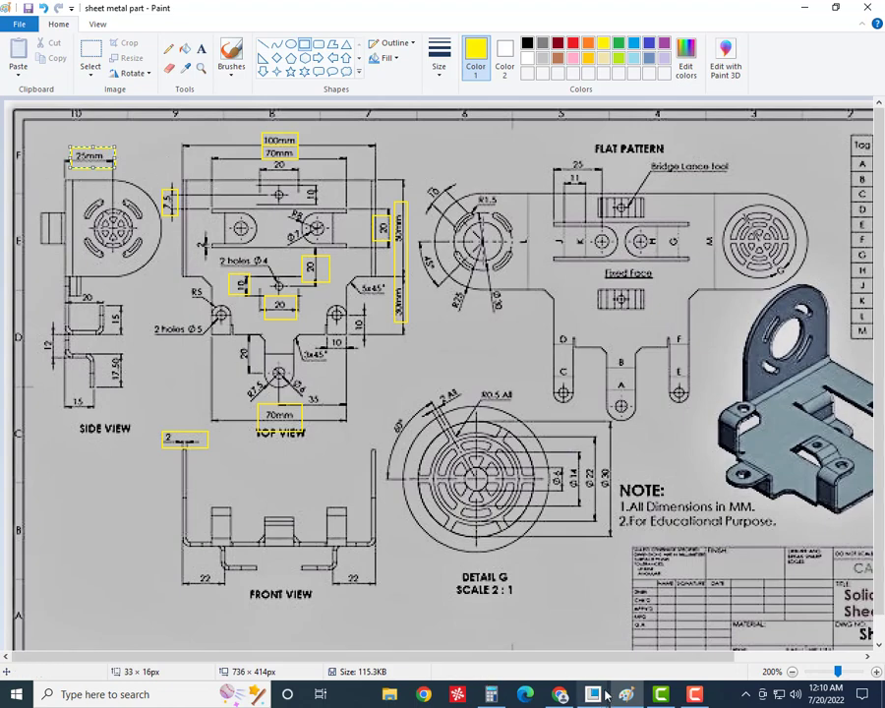
mouse_move(626, 694)
click(661, 604)
middle_drag(582, 289, 607, 259)
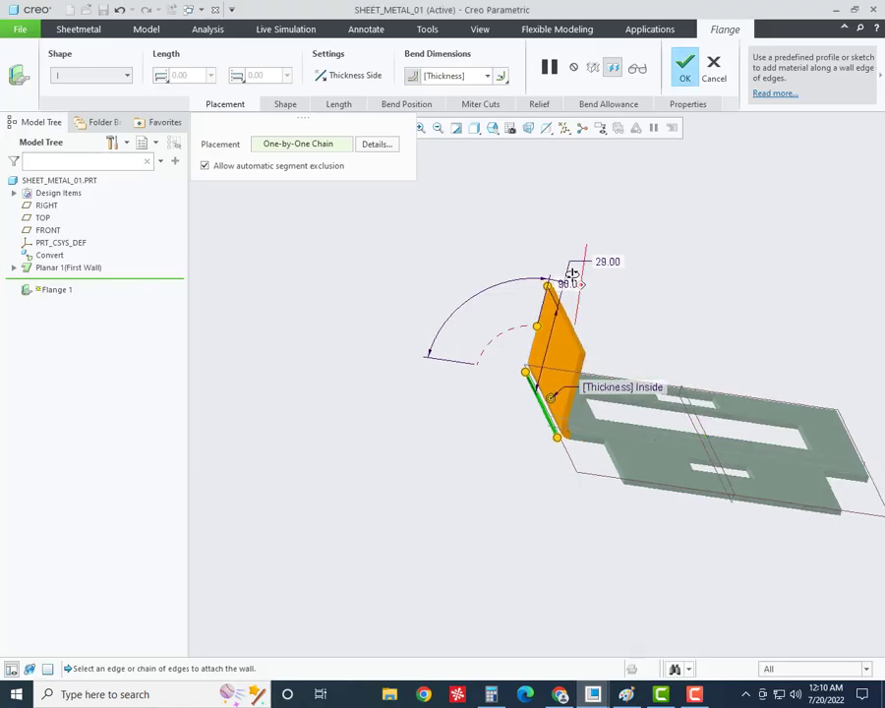
double_click(606, 257)
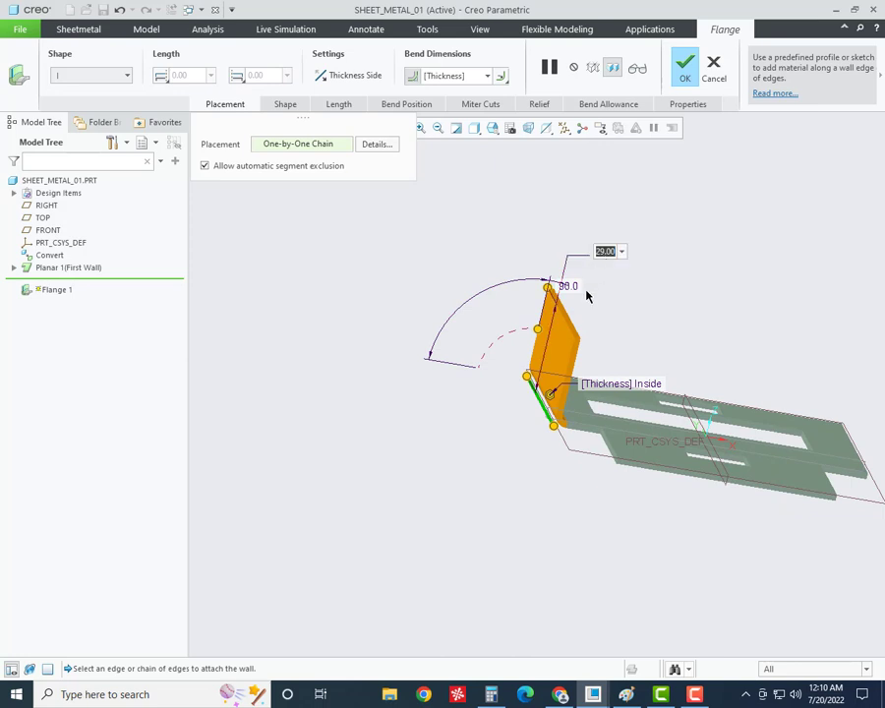
text(50)
key(Return)
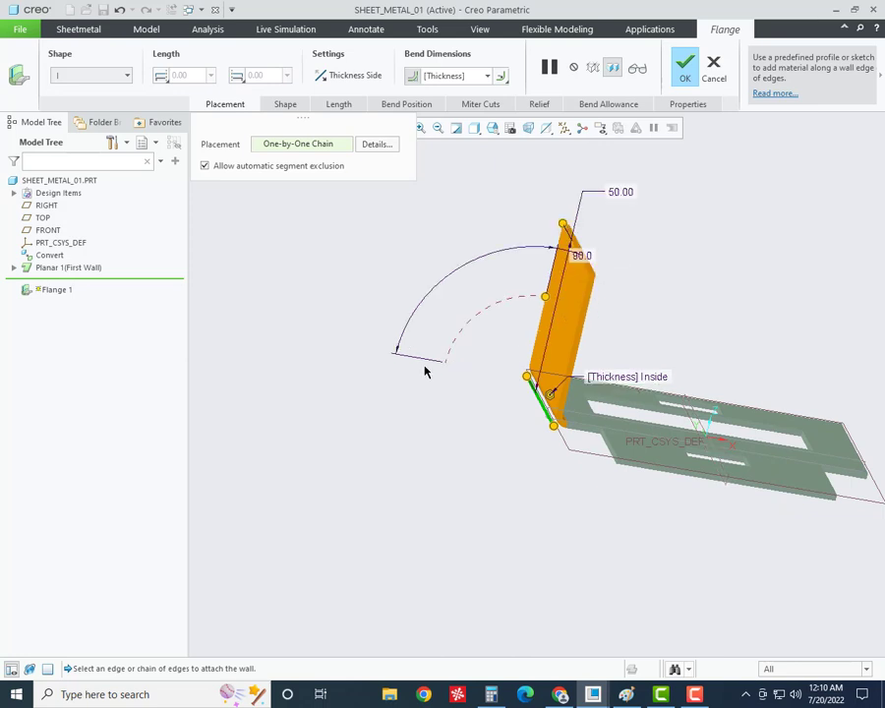
middle_drag(509, 348, 416, 209)
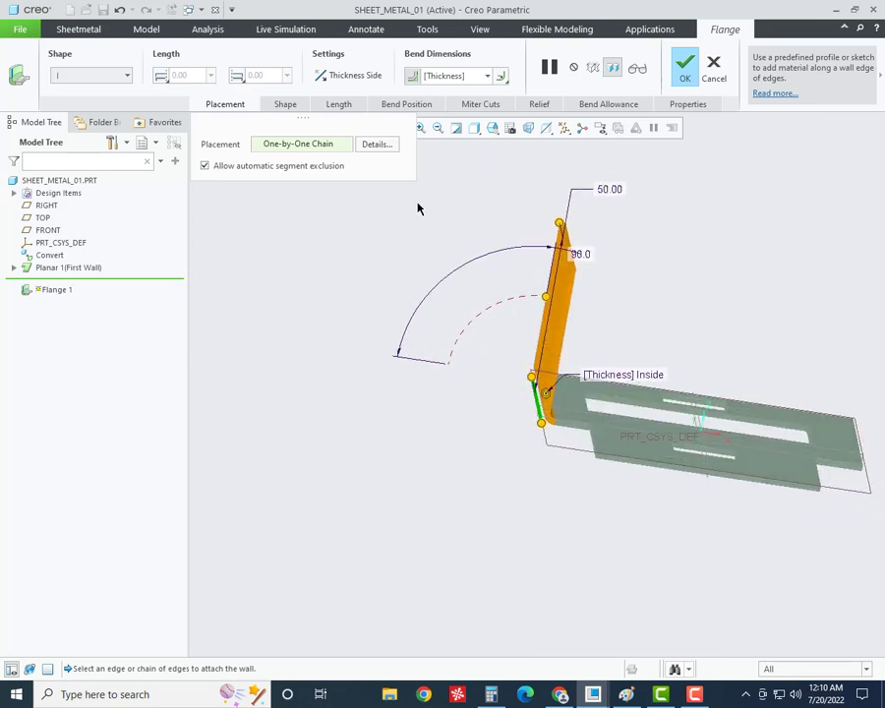
- Review the flange Shape and Length settings, then try the outward and offset bend positions
click(287, 106)
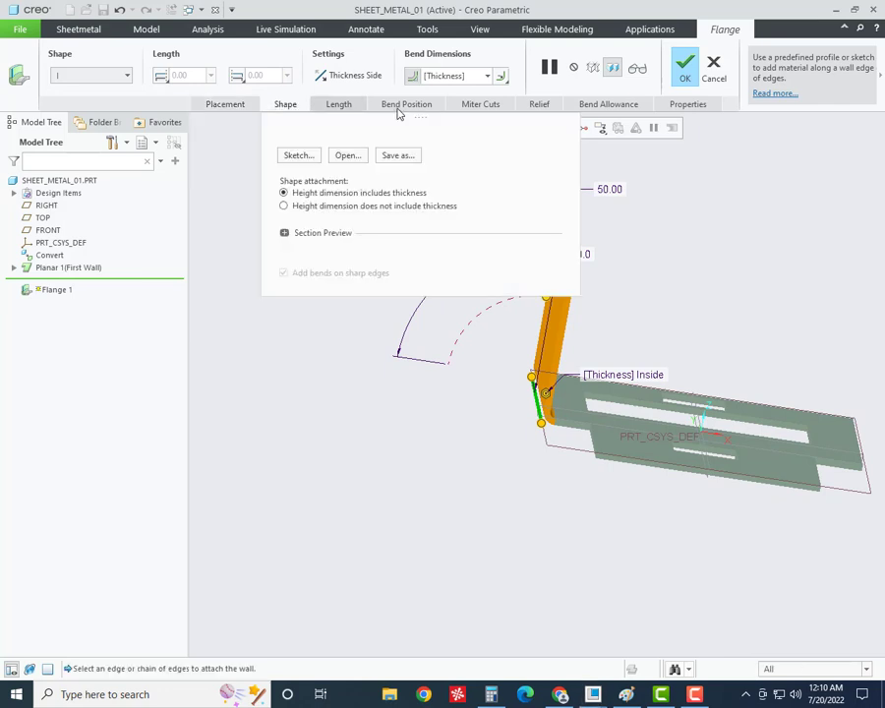
click(346, 107)
click(391, 105)
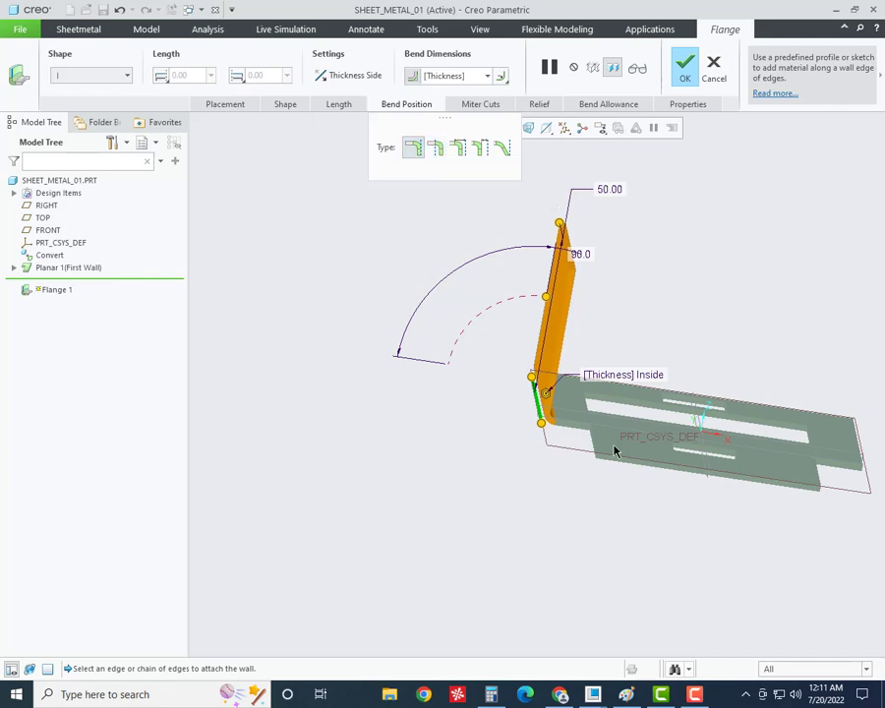
mouse_move(611, 448)
middle_down()
mouse_move(588, 448)
mouse_move(558, 426)
middle_up()
scroll(570, 440, down, 3)
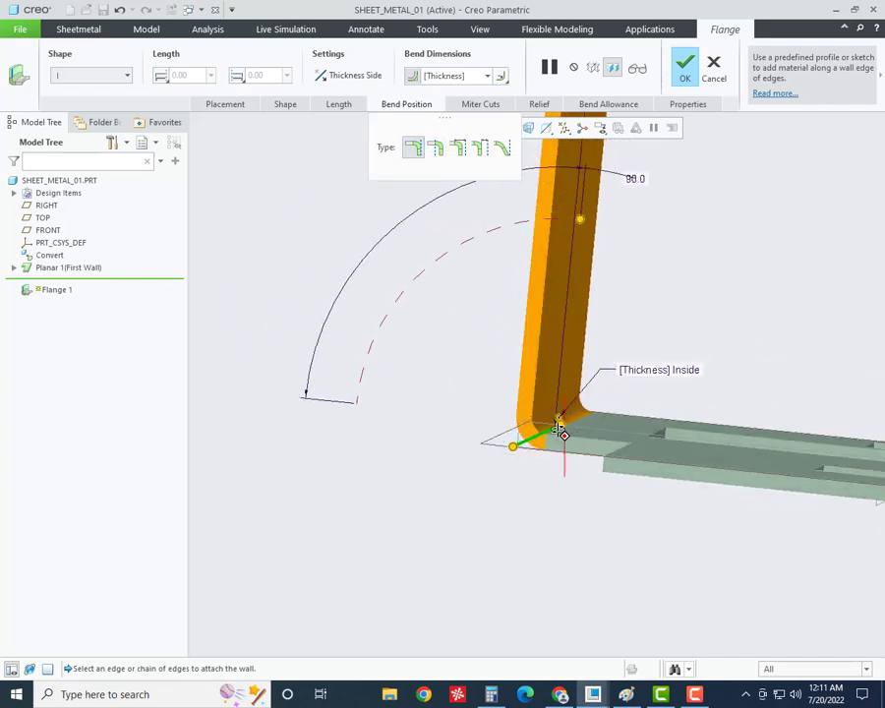
click(440, 150)
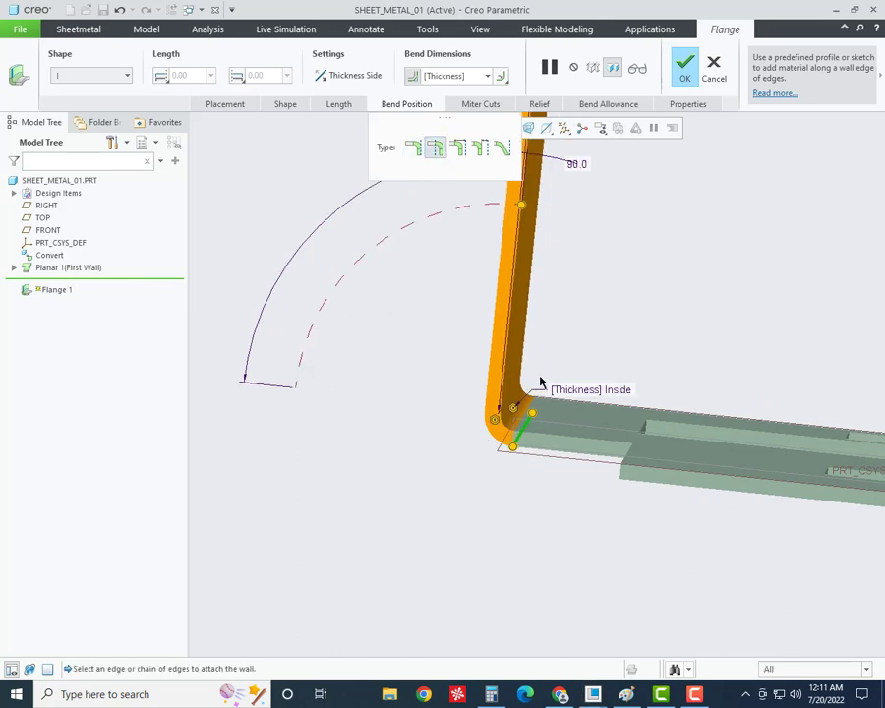
middle_drag(540, 381, 521, 428)
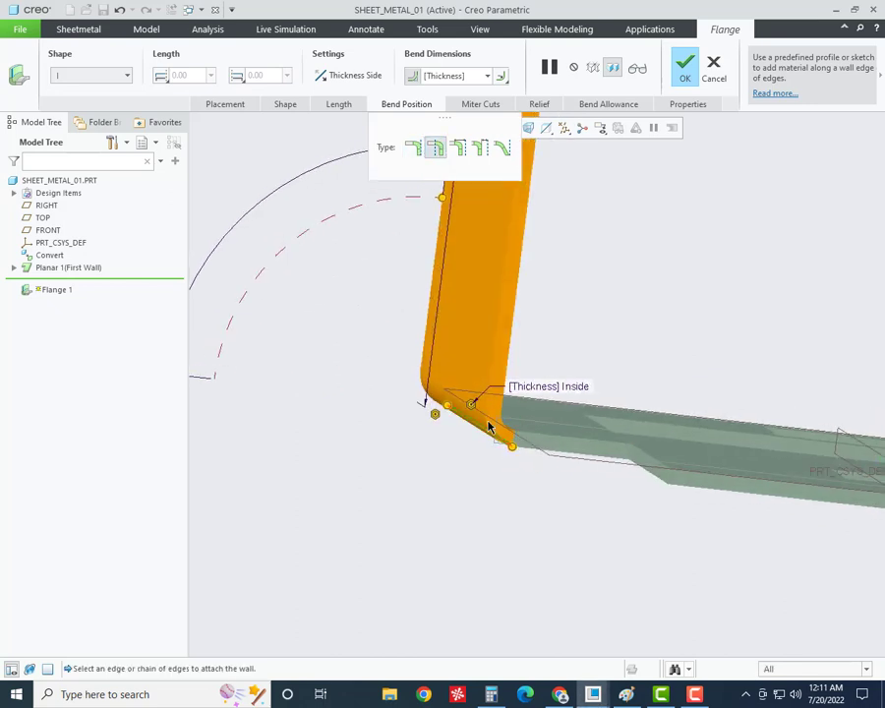
click(460, 159)
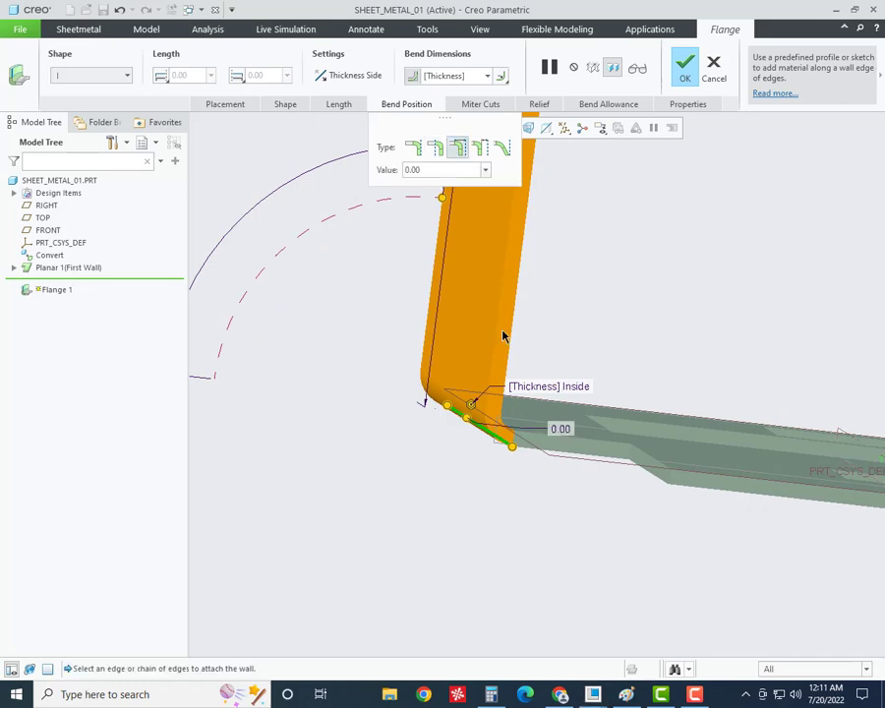
middle_drag(507, 336, 499, 357)
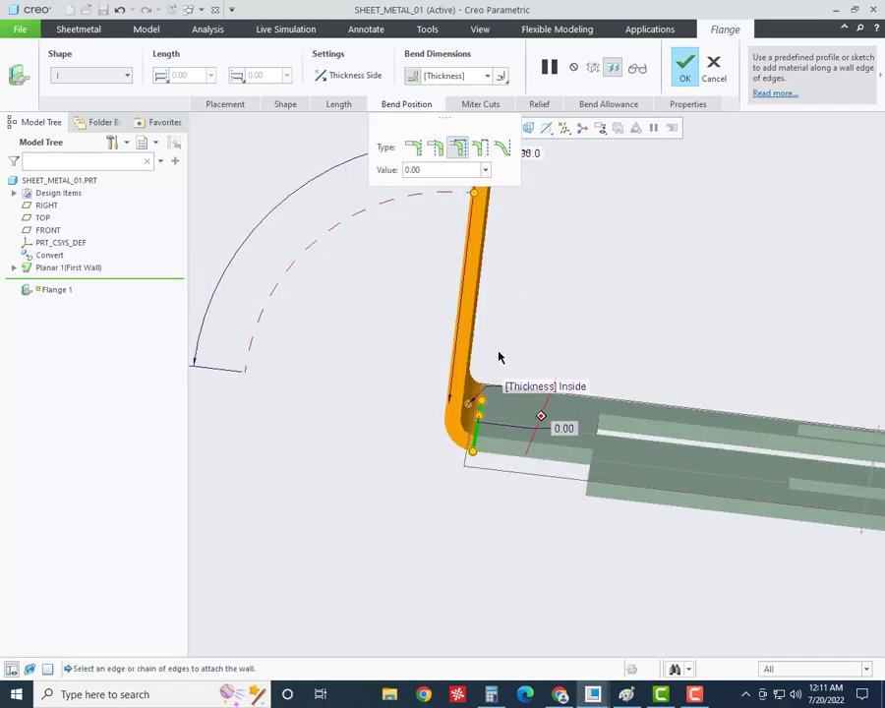
- Restore the default bend position, finish Flange 1, and reset to the default orientation
click(413, 147)
scroll(472, 429, up, 2)
middle_drag(472, 430, 485, 328)
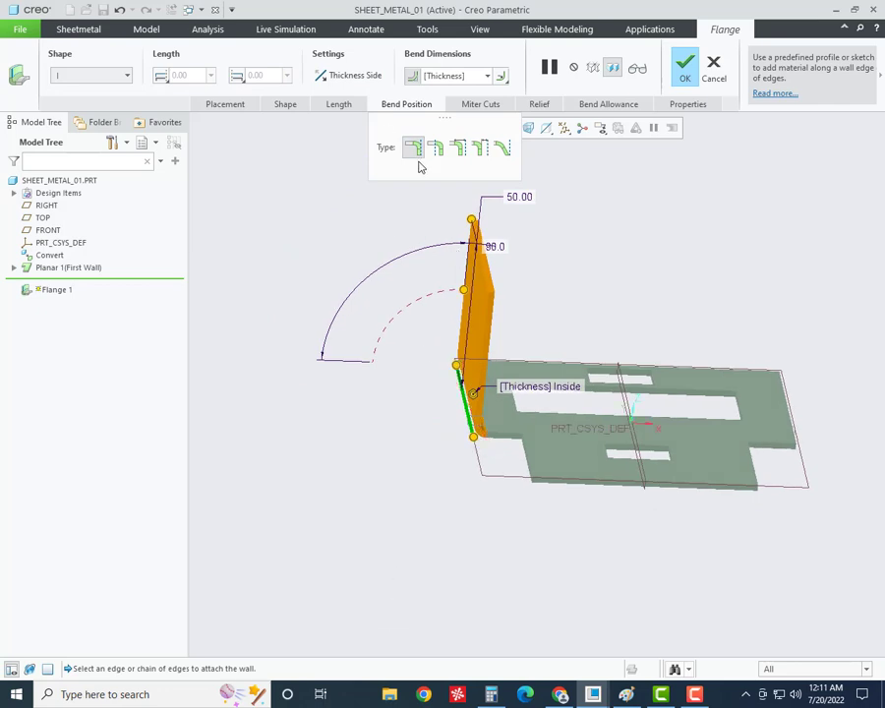
middle_drag(472, 434, 478, 454)
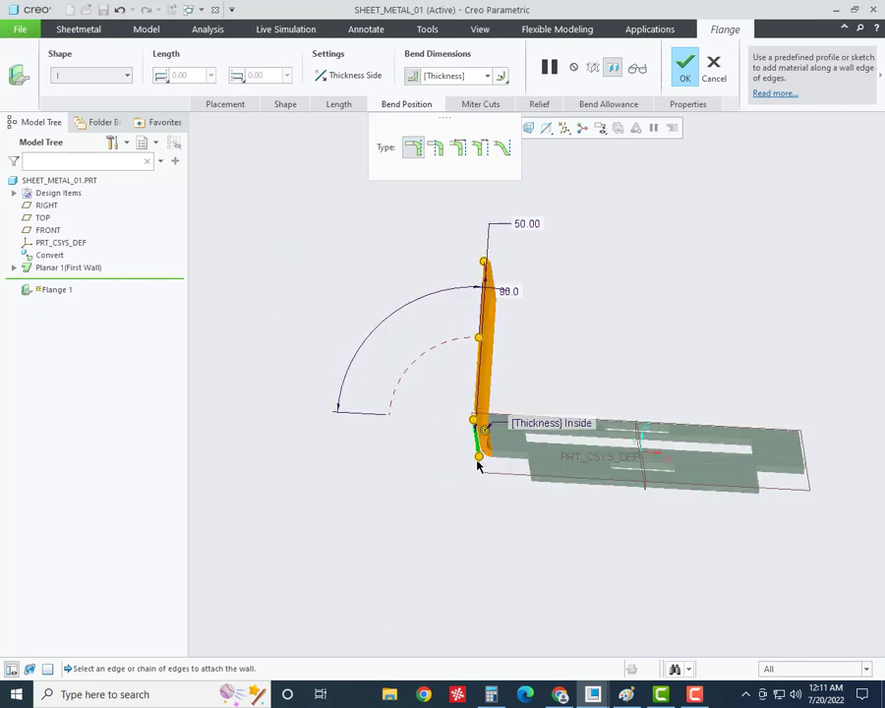
scroll(480, 454, down, 2)
scroll(472, 374, up, 3)
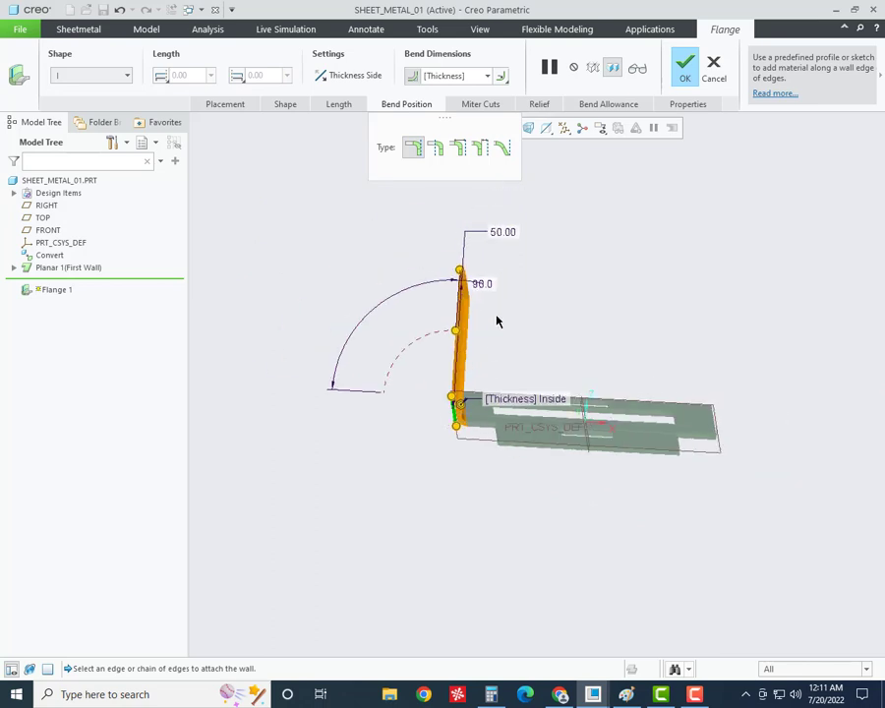
click(685, 67)
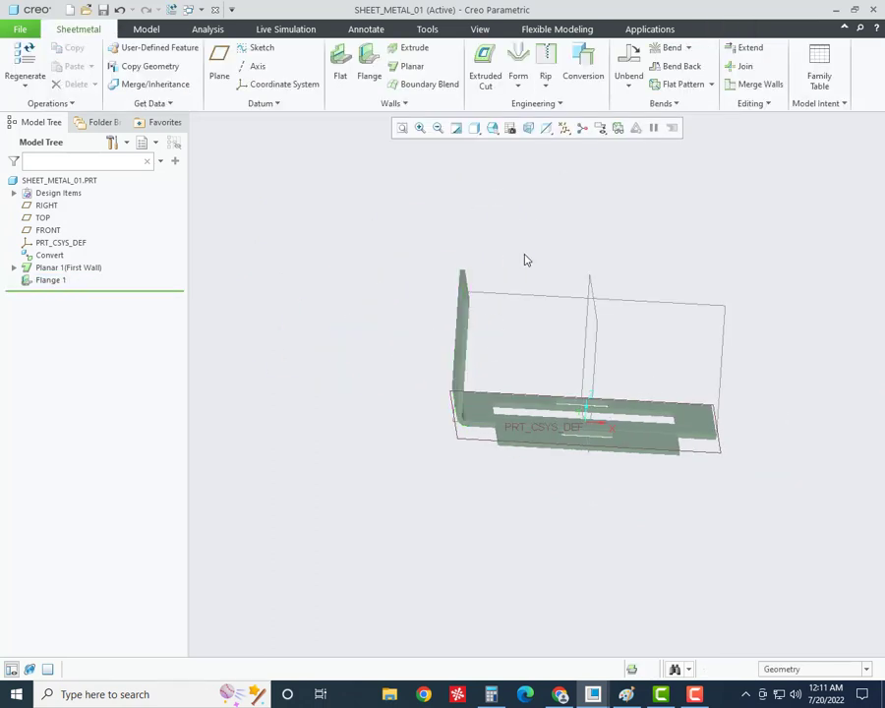
key(ctrl+d)
- Mirror Flange 1 across the RIGHT datum plane to create the opposite flange
click(50, 281)
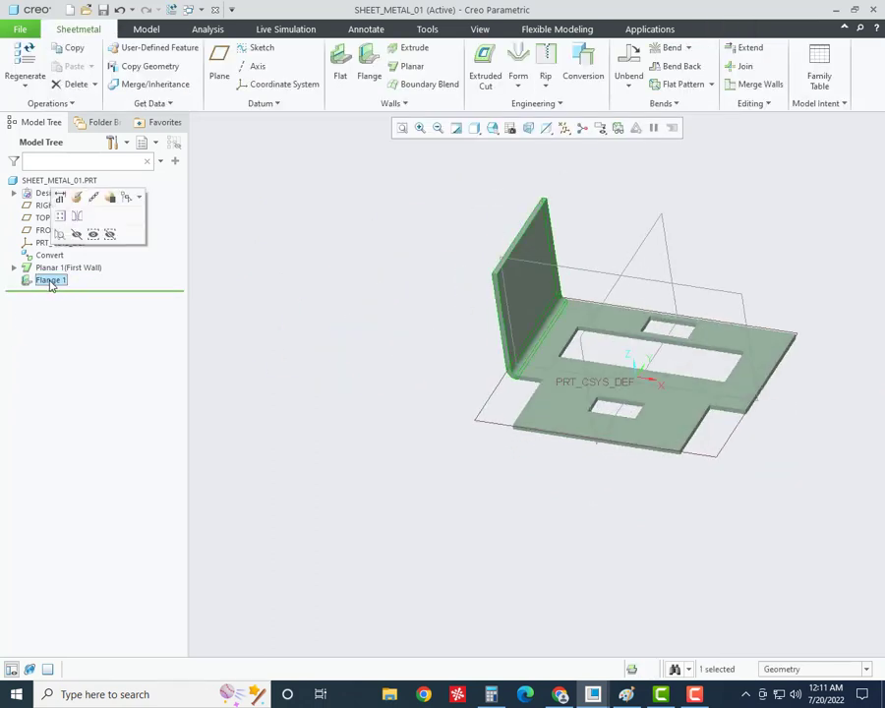
right_click(50, 281)
click(78, 238)
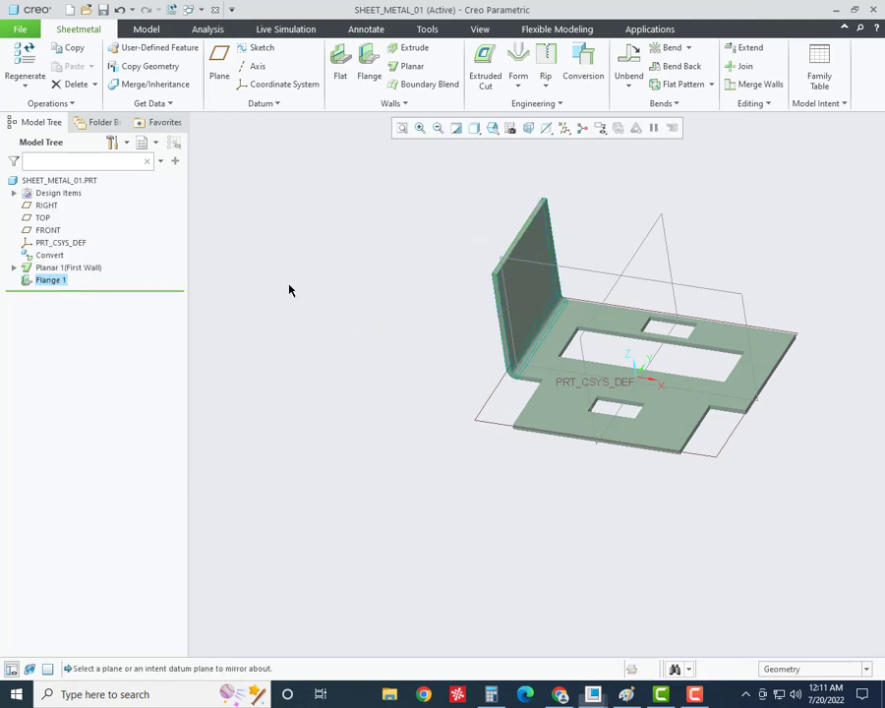
click(644, 234)
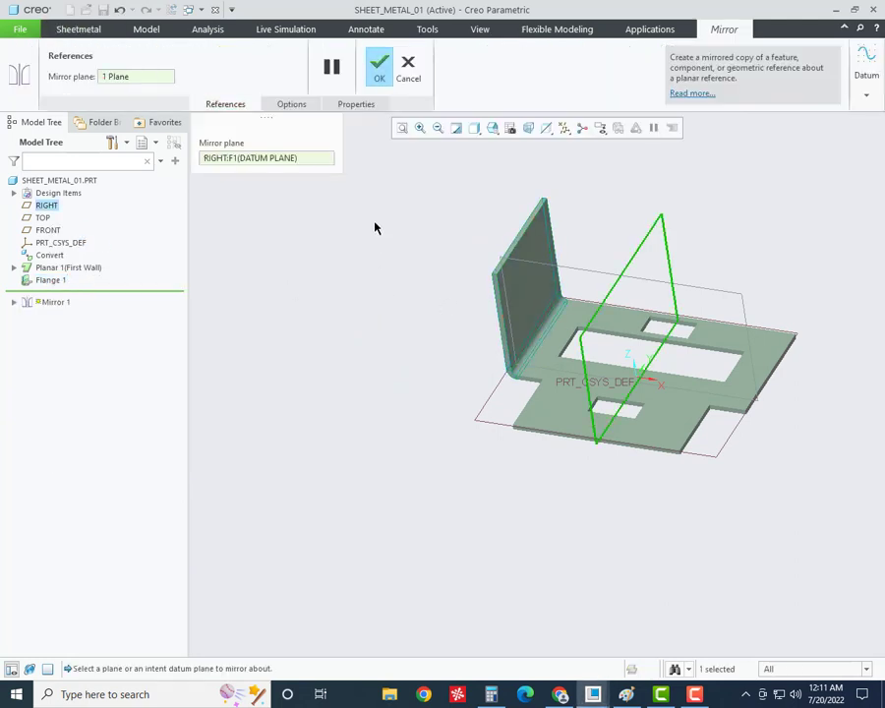
click(381, 74)
mouse_move(392, 461)
middle_down()
mouse_move(472, 420)
mouse_move(444, 453)
mouse_move(474, 443)
mouse_move(430, 335)
middle_up()
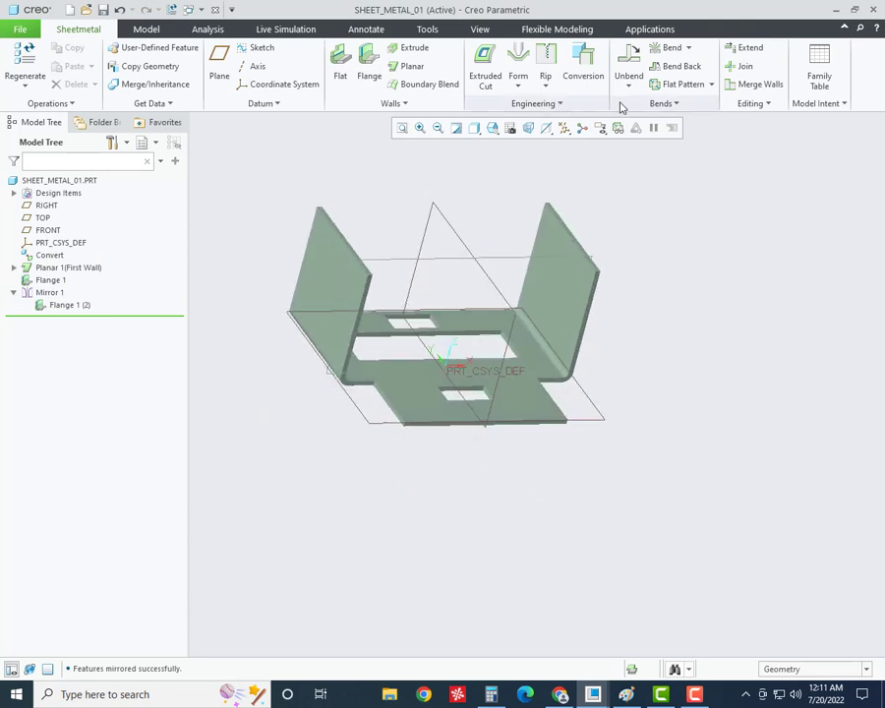
click(536, 104)
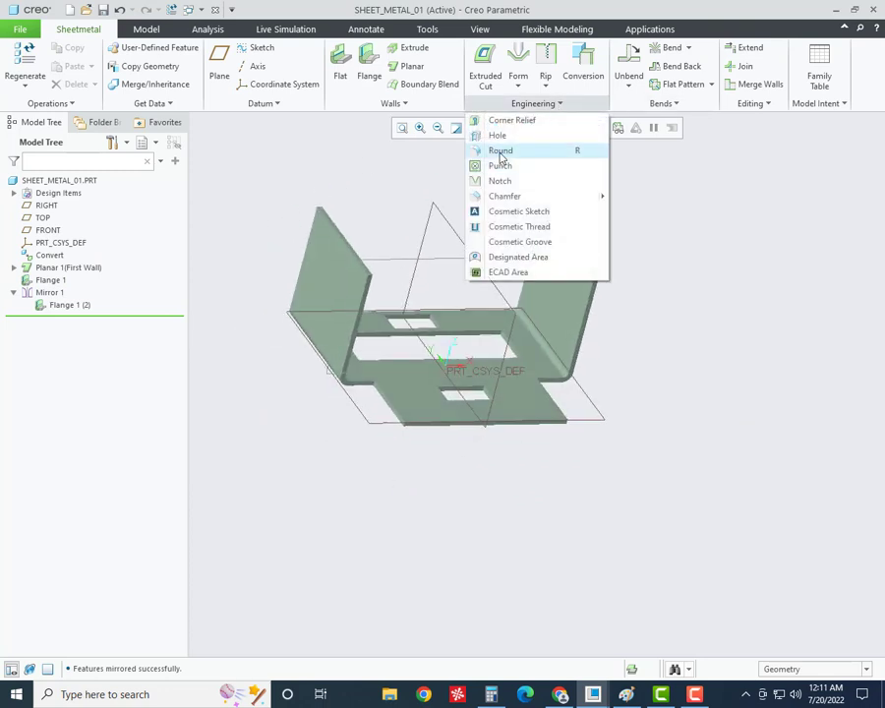
- Start a Round on the first flange's two top corner edges with a 25 radius
click(500, 153)
scroll(507, 339, up, 3)
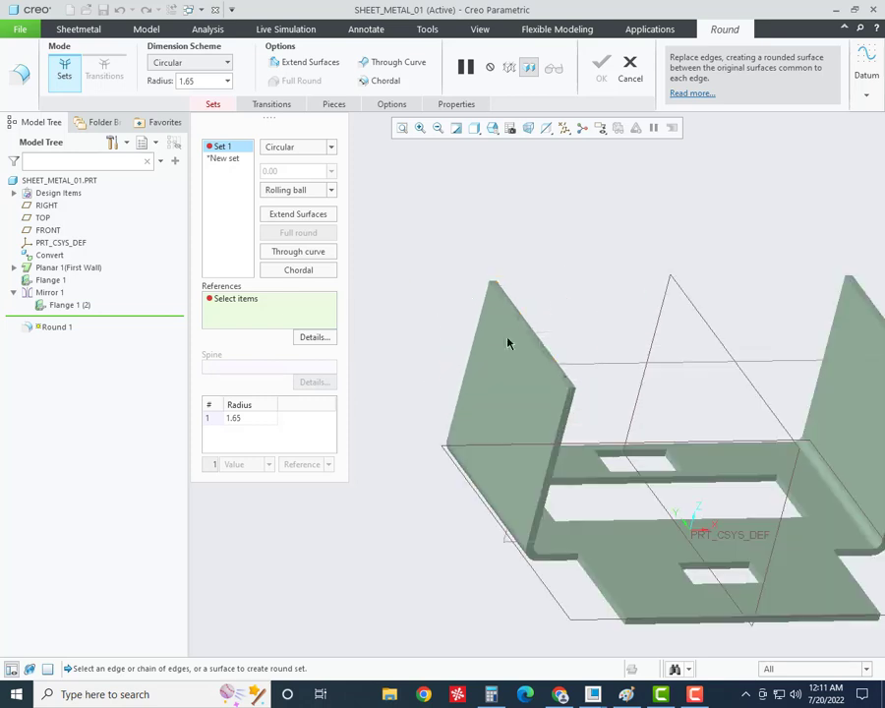
scroll(574, 399, up, 4)
click(578, 392)
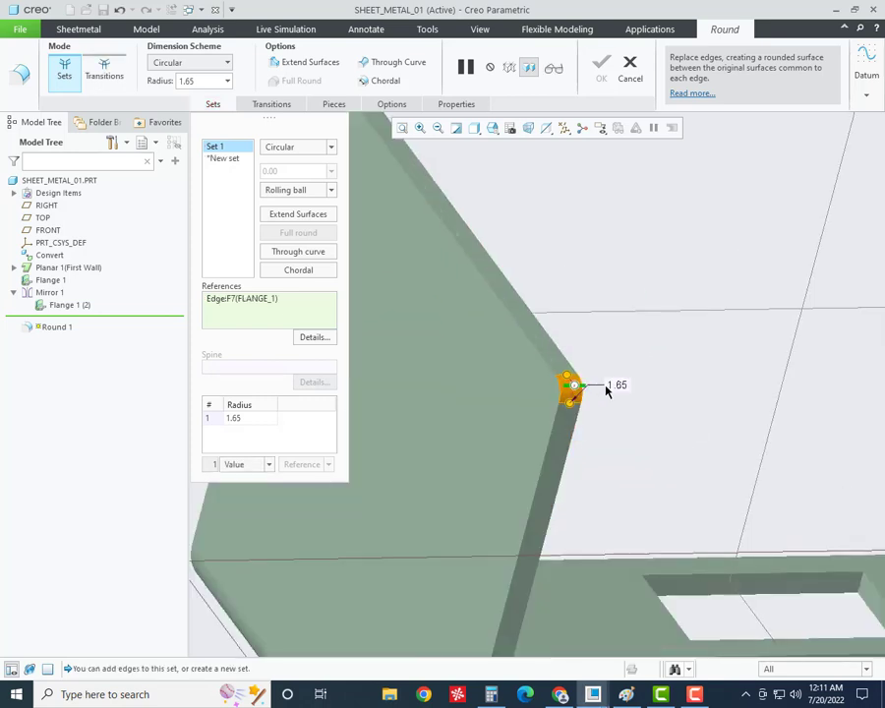
scroll(563, 362, down, 4)
scroll(517, 286, up, 4)
ctrl+click(514, 287)
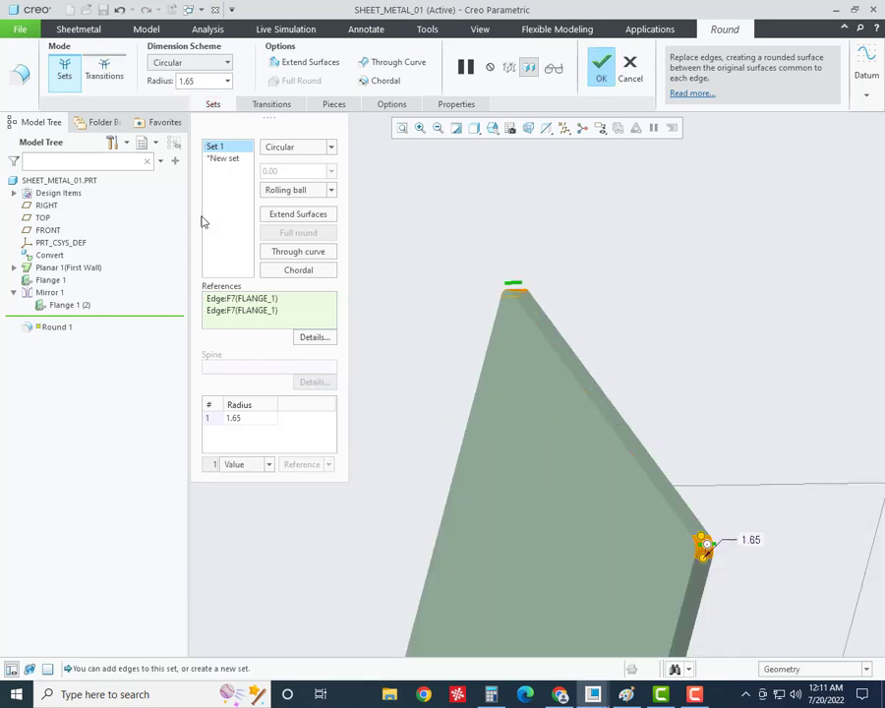
double_click(195, 78)
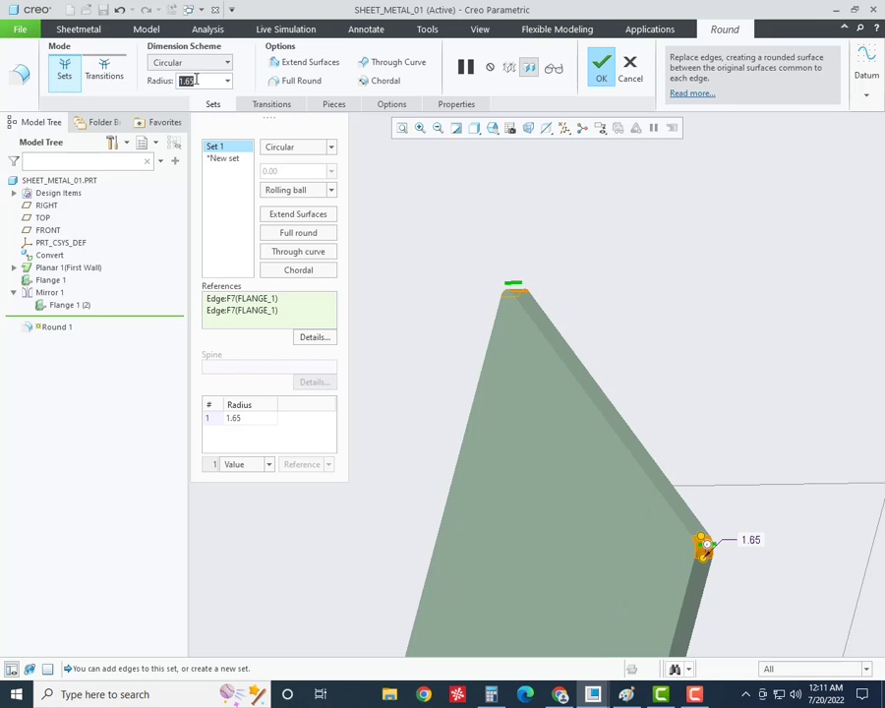
text(5)
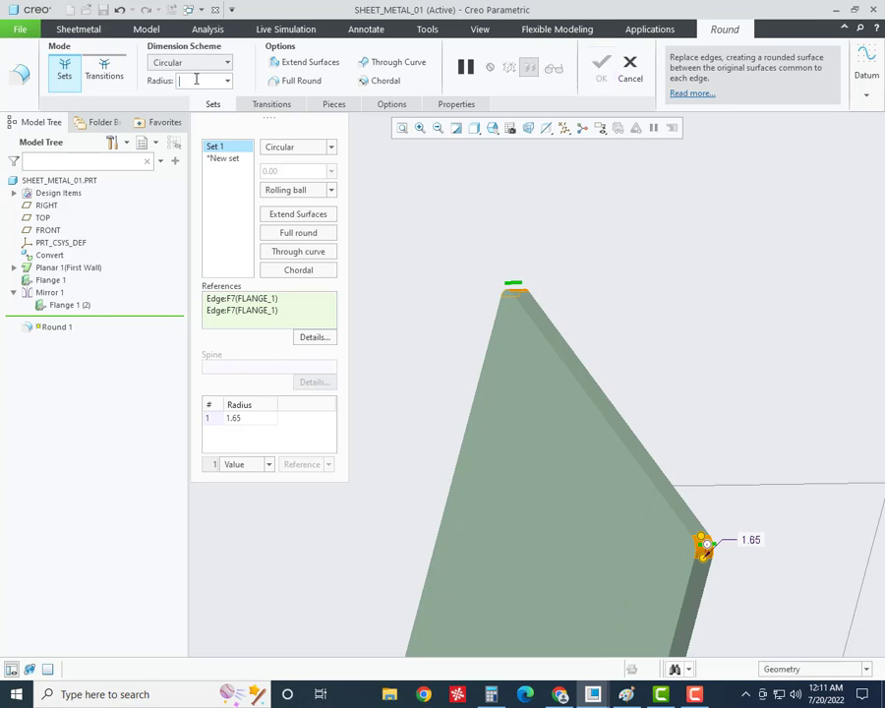
key(Return)
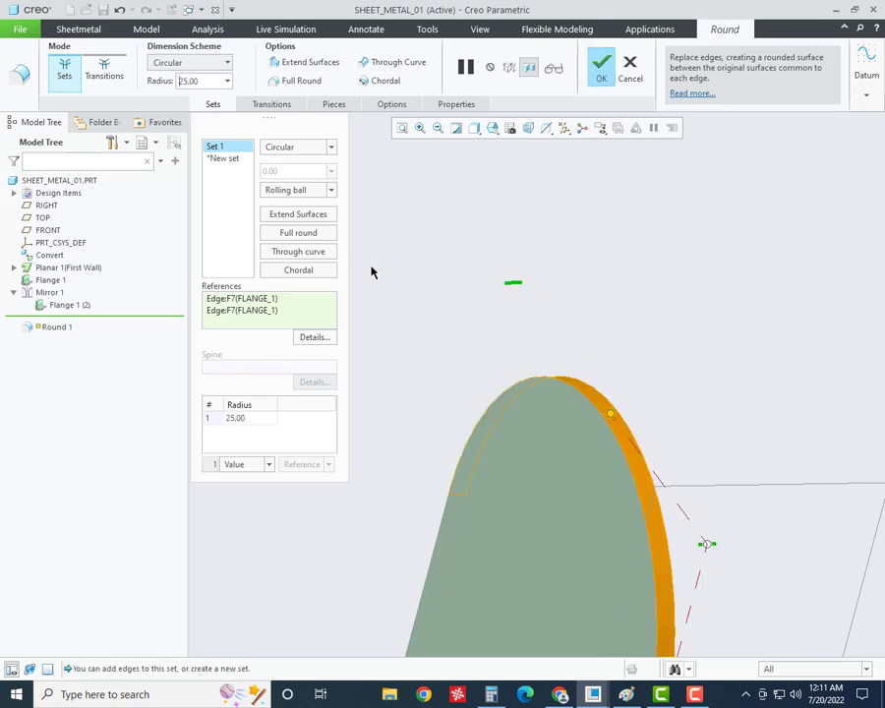
- Add the mirrored flange's corner edge to Round 1, complete it, and save the part
scroll(626, 375, down, 5)
scroll(581, 409, up, 3)
scroll(855, 421, down, 3)
scroll(685, 405, up, 5)
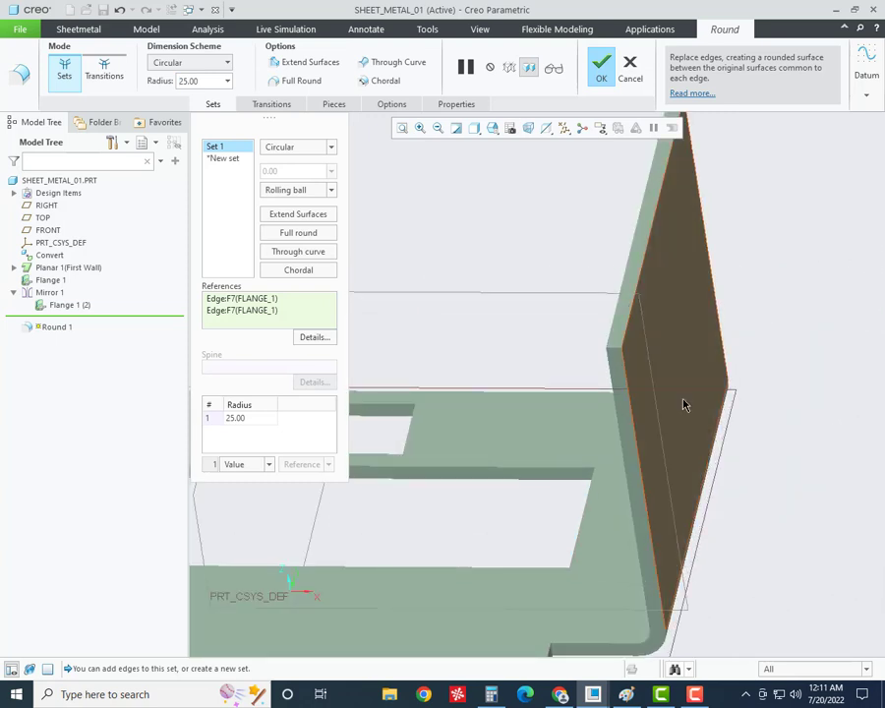
middle_drag(685, 405, 624, 362)
ctrl+click(615, 350)
mouse_move(583, 488)
middle_down()
mouse_move(686, 267)
mouse_move(591, 310)
mouse_move(482, 481)
mouse_move(550, 462)
middle_up()
scroll(657, 325, up, 2)
middle_click(687, 266)
key(ctrl+d)
key(ctrl+s)
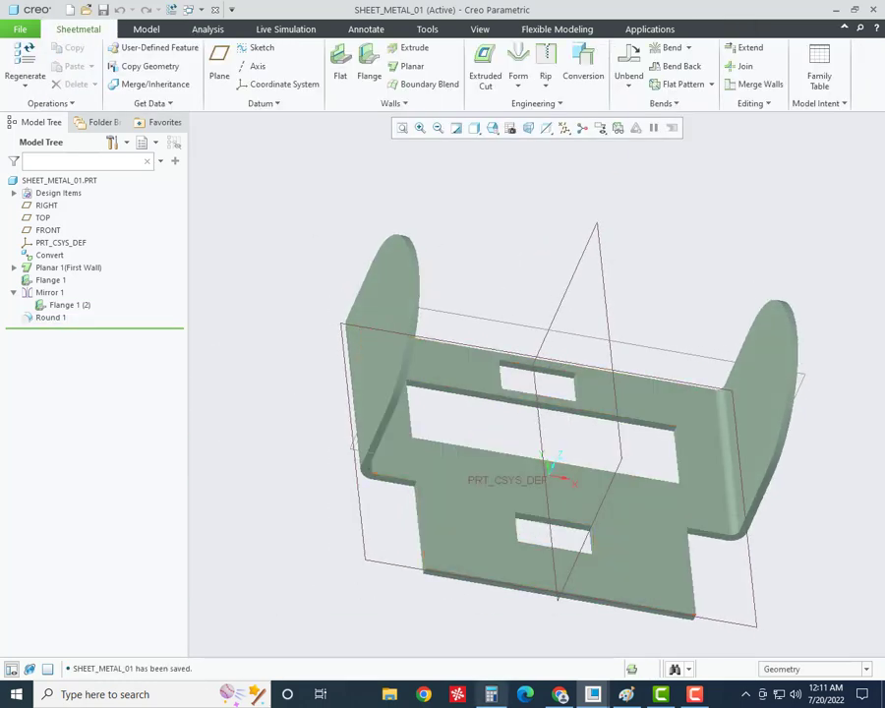
- Box the 5x45° chamfer callout in yellow on the Paint reference drawing
key(alt+Tab)
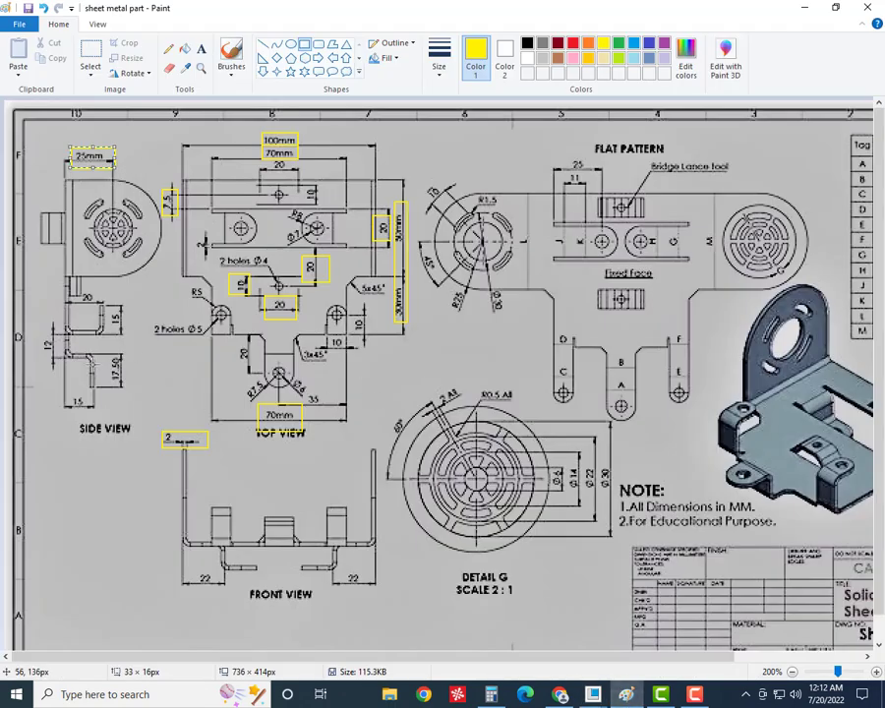
drag(354, 280, 390, 298)
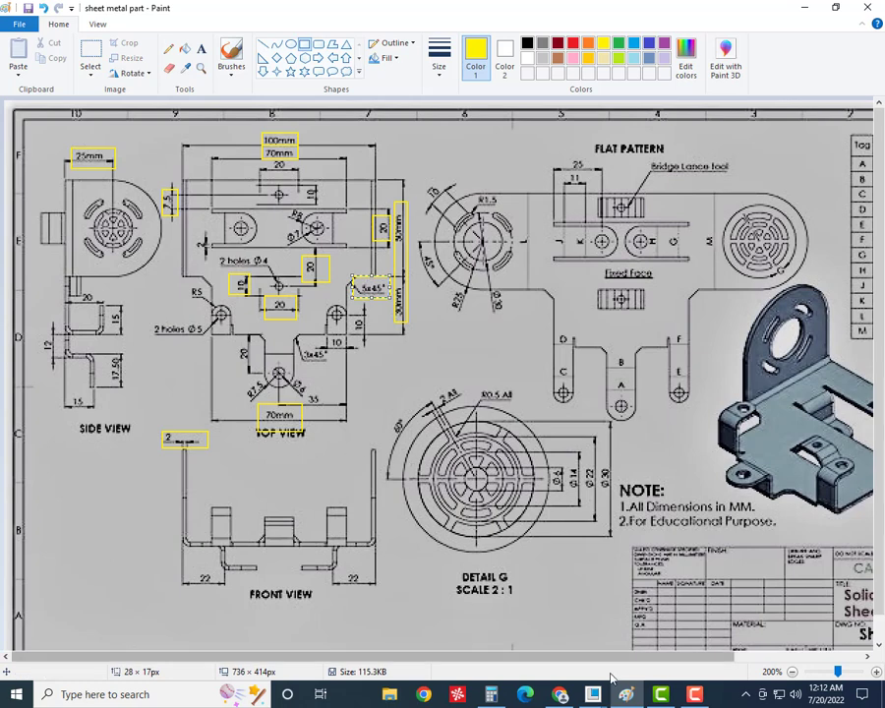
- Start an edge chamfer and select the two inner notch edges beside the front tab
mouse_move(593, 694)
click(614, 612)
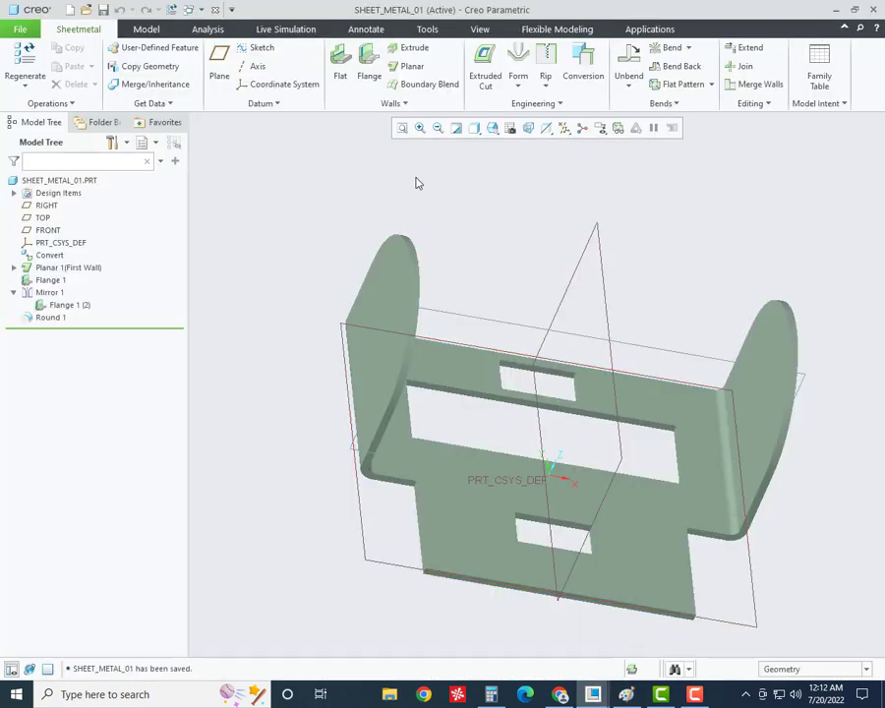
click(535, 103)
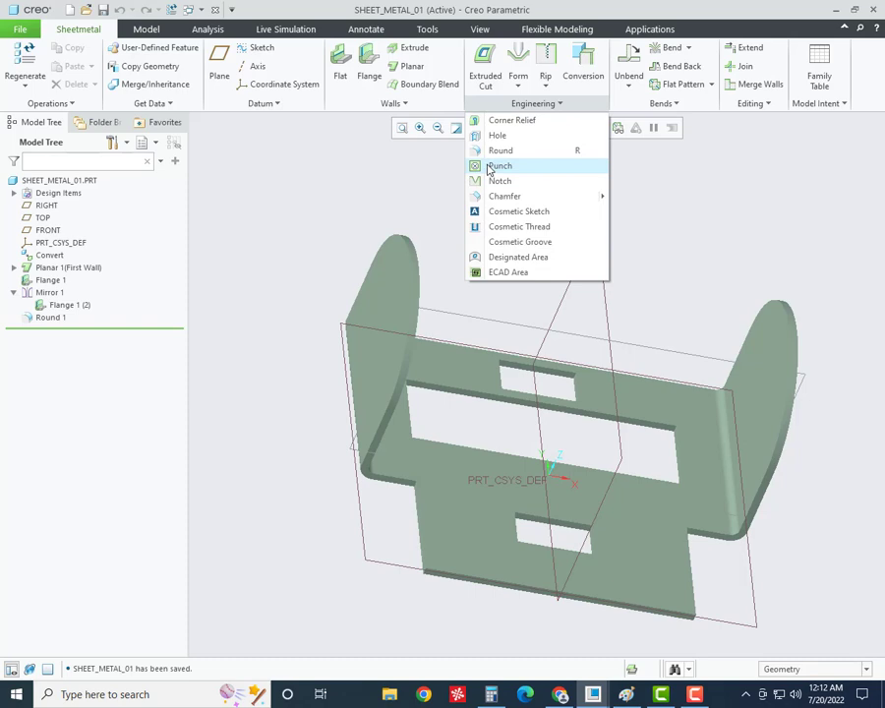
click(491, 197)
scroll(374, 500, down, 5)
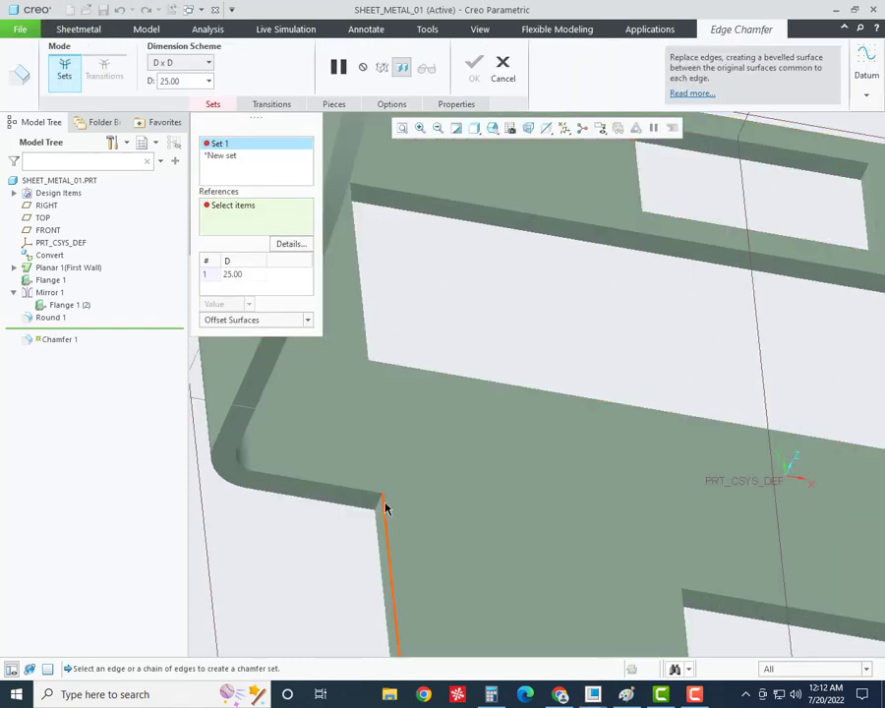
click(379, 502)
scroll(379, 409, up, 5)
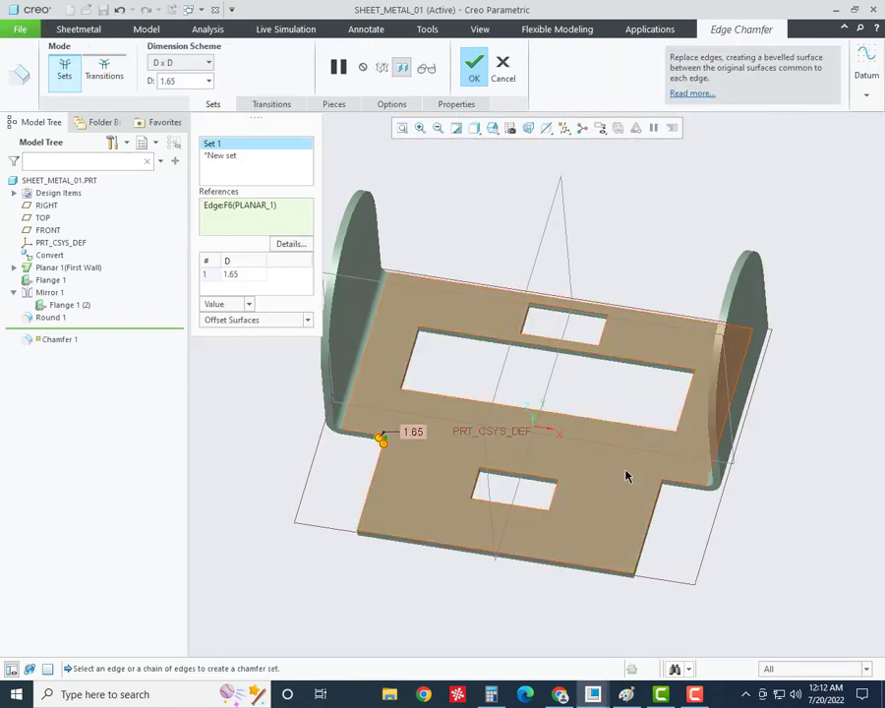
scroll(625, 476, down, 2)
scroll(656, 486, down, 3)
scroll(678, 482, down, 3)
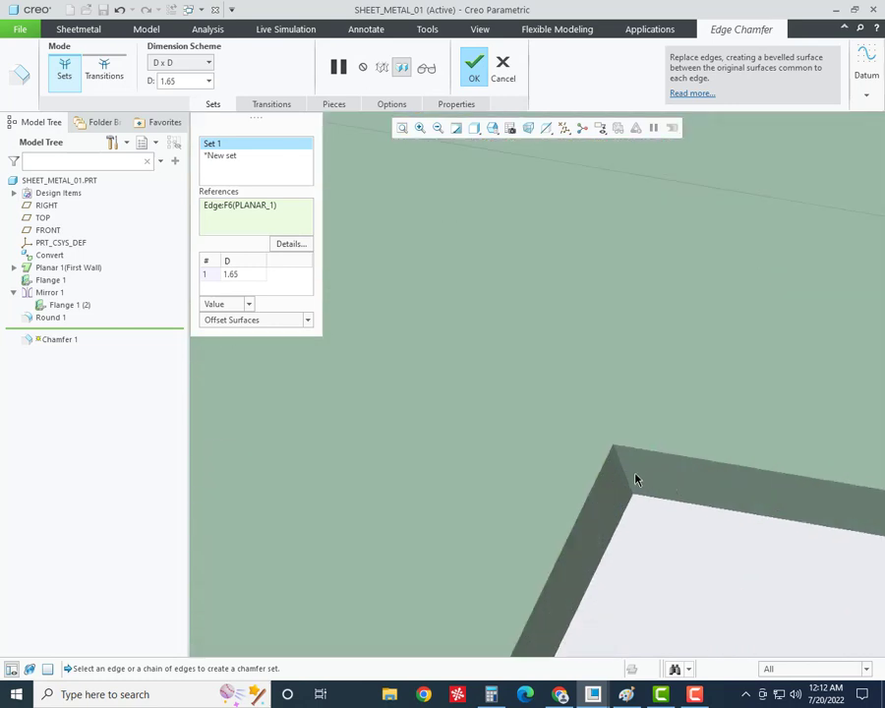
ctrl+click(619, 467)
scroll(630, 470, up, 3)
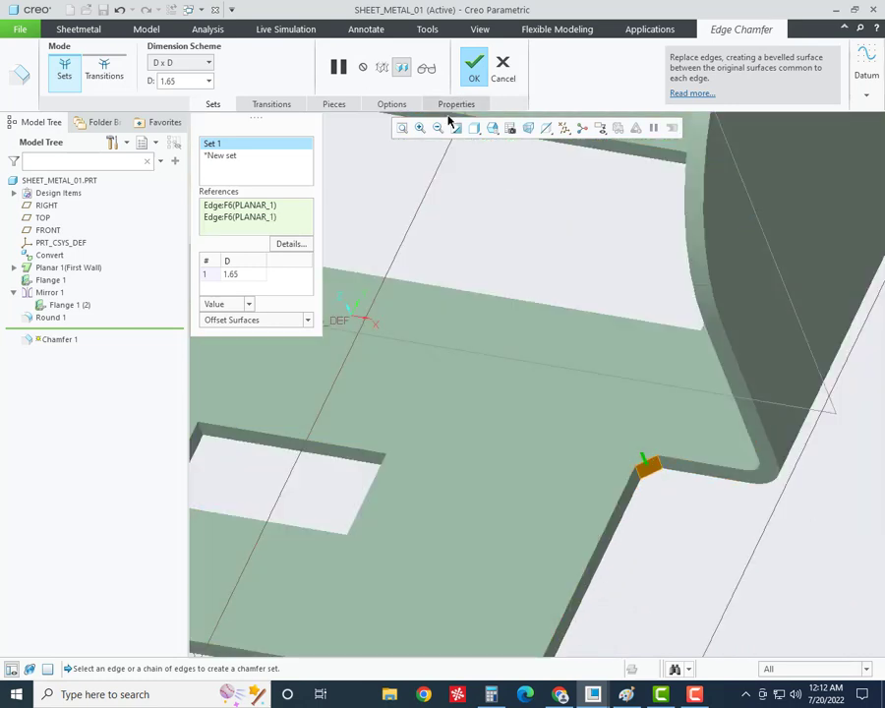
- Set the chamfer distance D to 5 and finish Chamfer 1
double_click(182, 79)
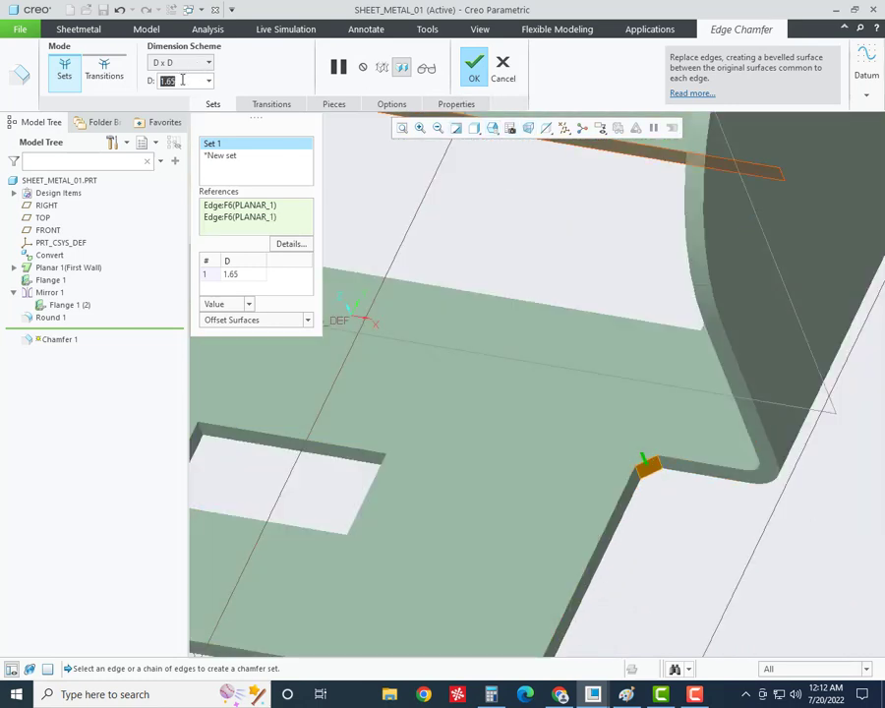
text(5)
key(Return)
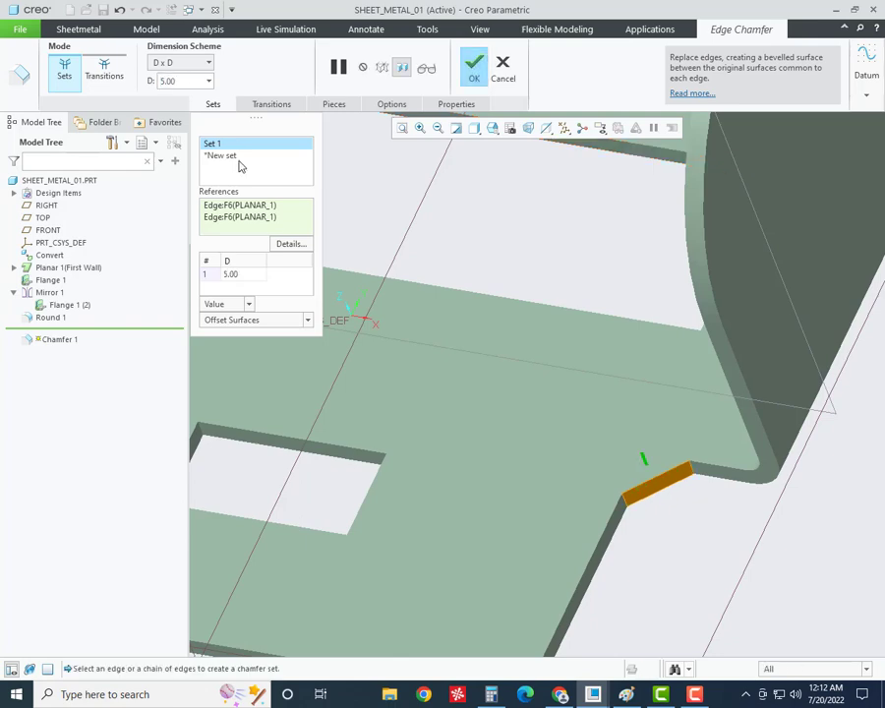
click(472, 71)
- Switch the display style to Shading With Edges and level the view
click(474, 128)
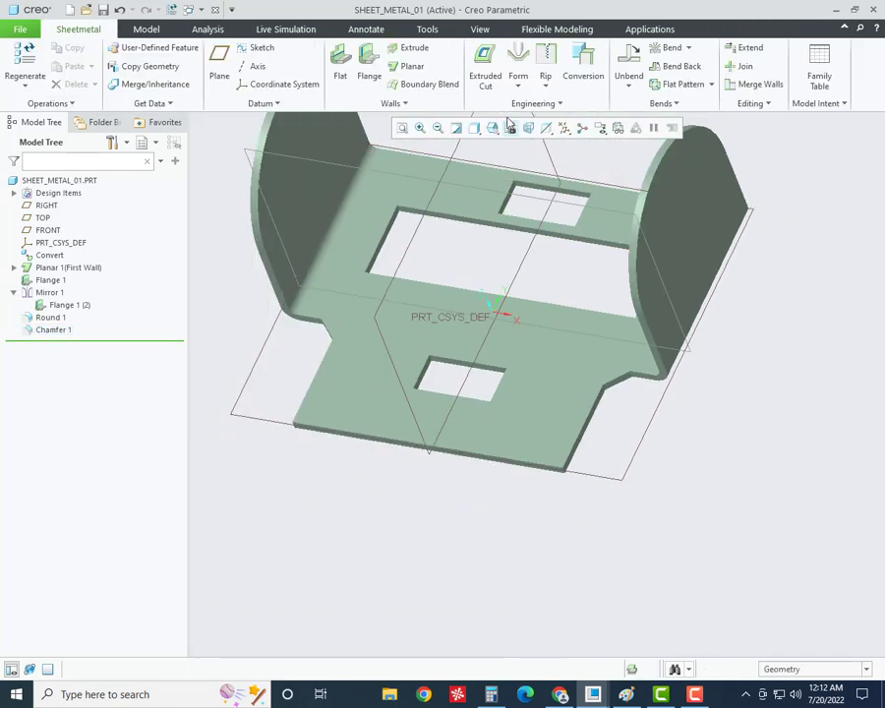
click(475, 132)
click(525, 162)
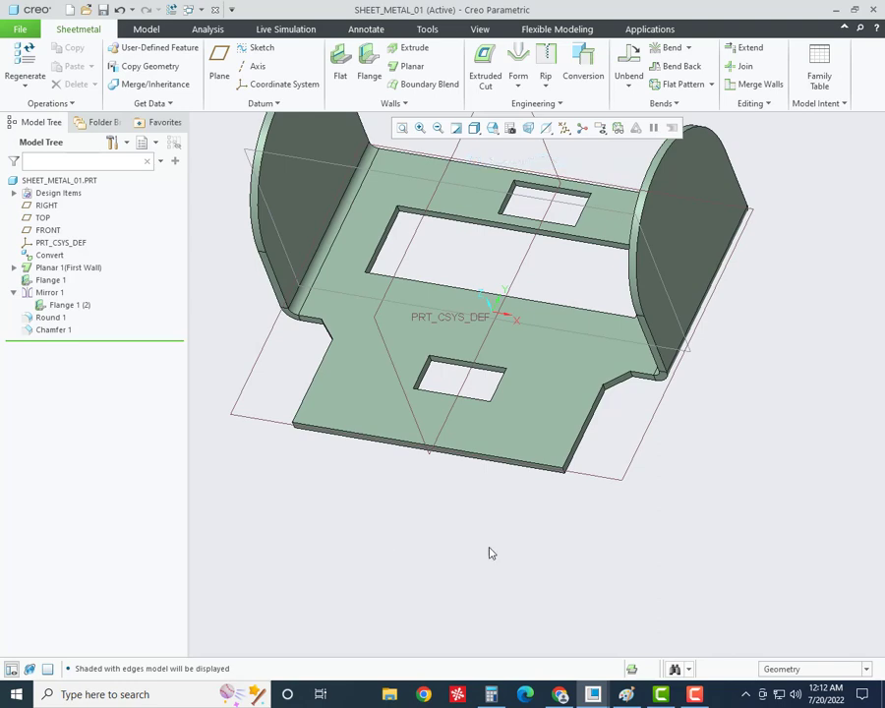
scroll(488, 545, down, 3)
middle_drag(489, 526, 494, 517)
scroll(399, 517, up, 3)
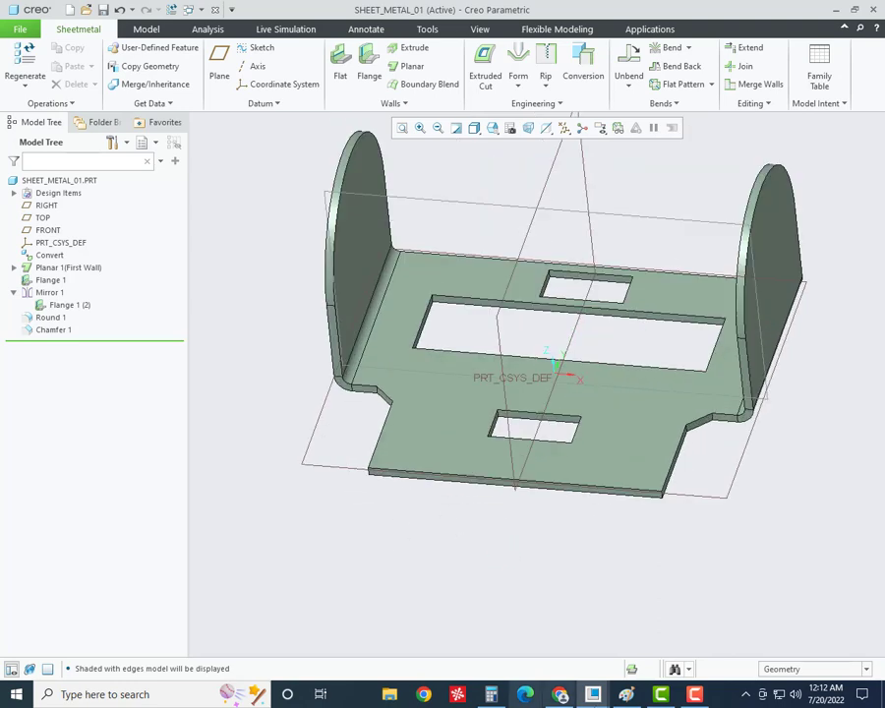
- In the Paint drawing, draw yellow boxes around the 20 dimension, then undo them
click(634, 693)
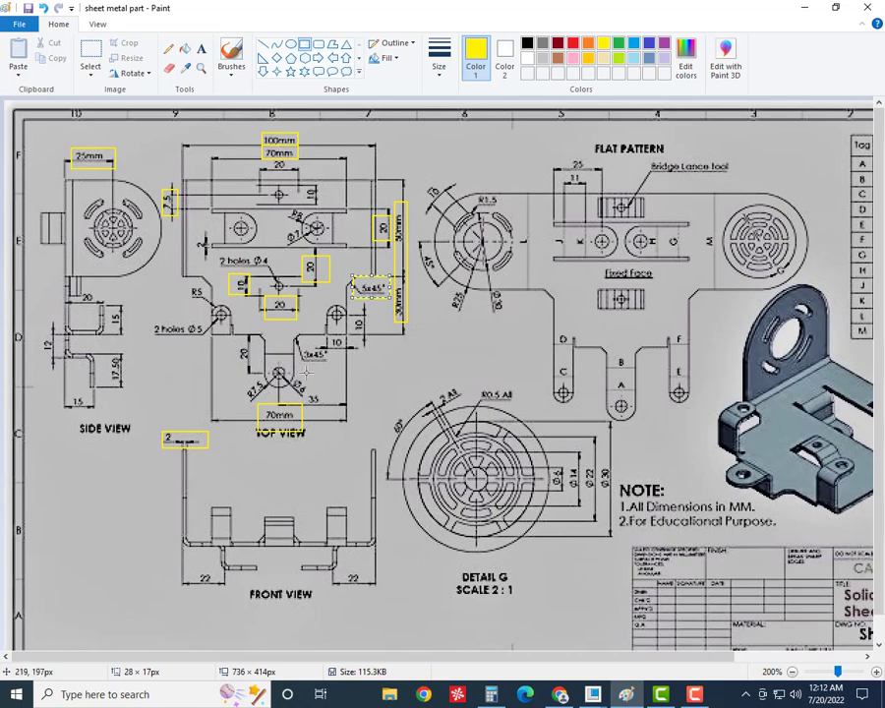
drag(232, 343, 256, 368)
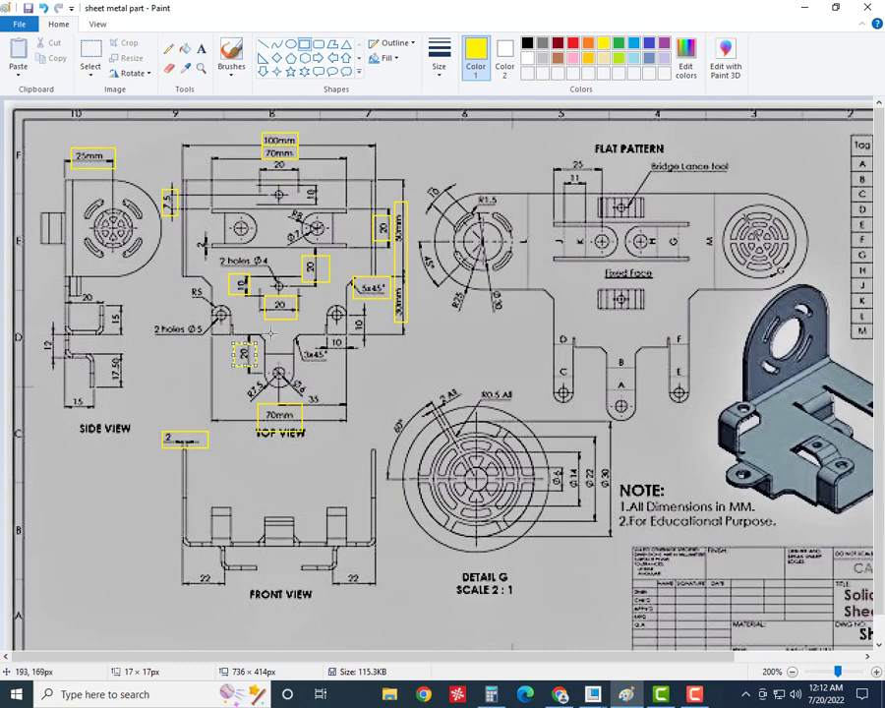
drag(270, 334, 157, 347)
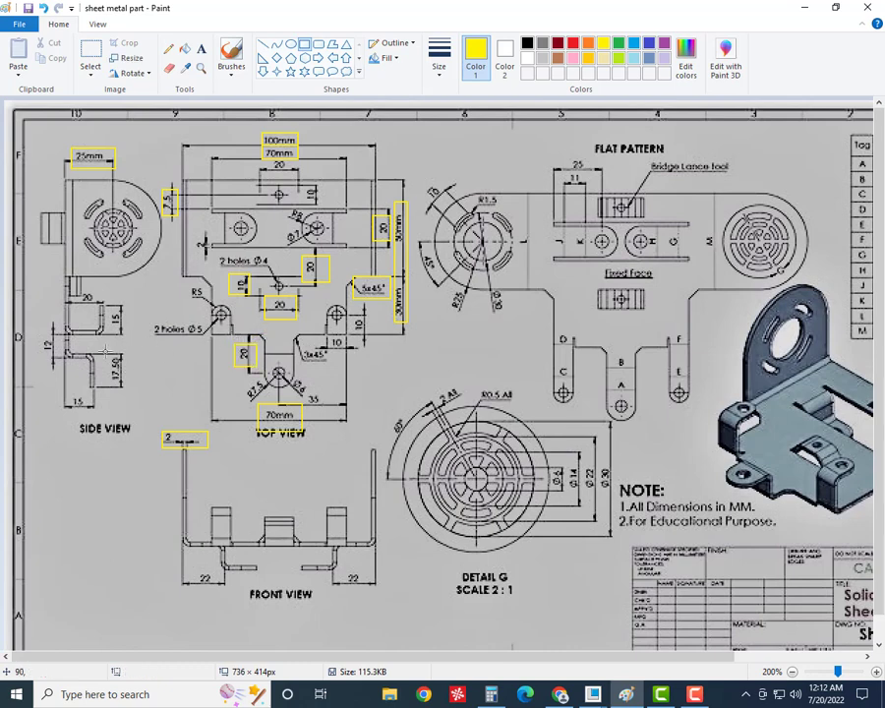
drag(287, 331, 238, 337)
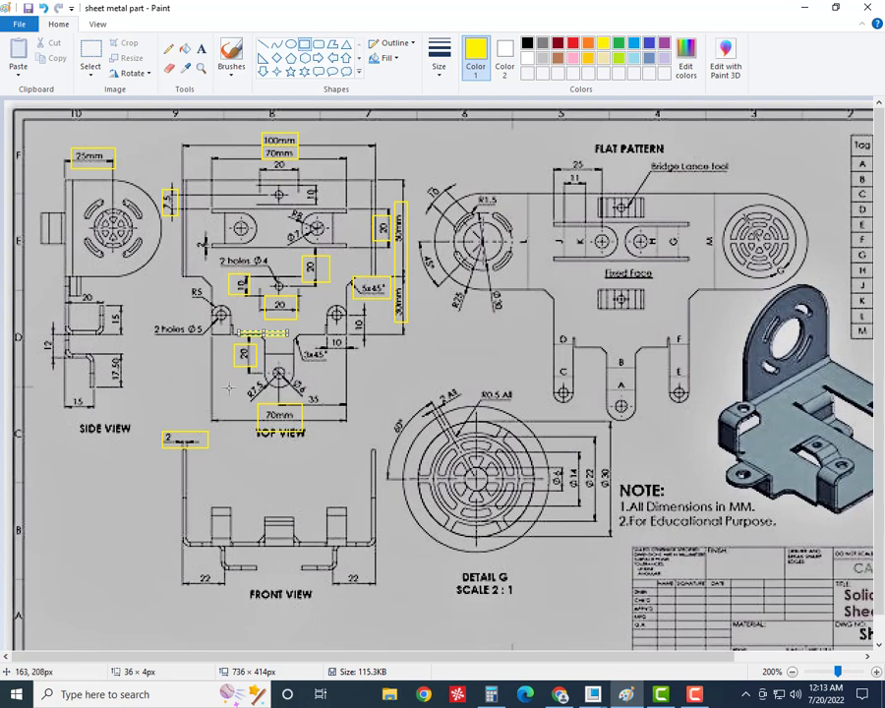
key(ctrl+z)
key(ctrl+z)
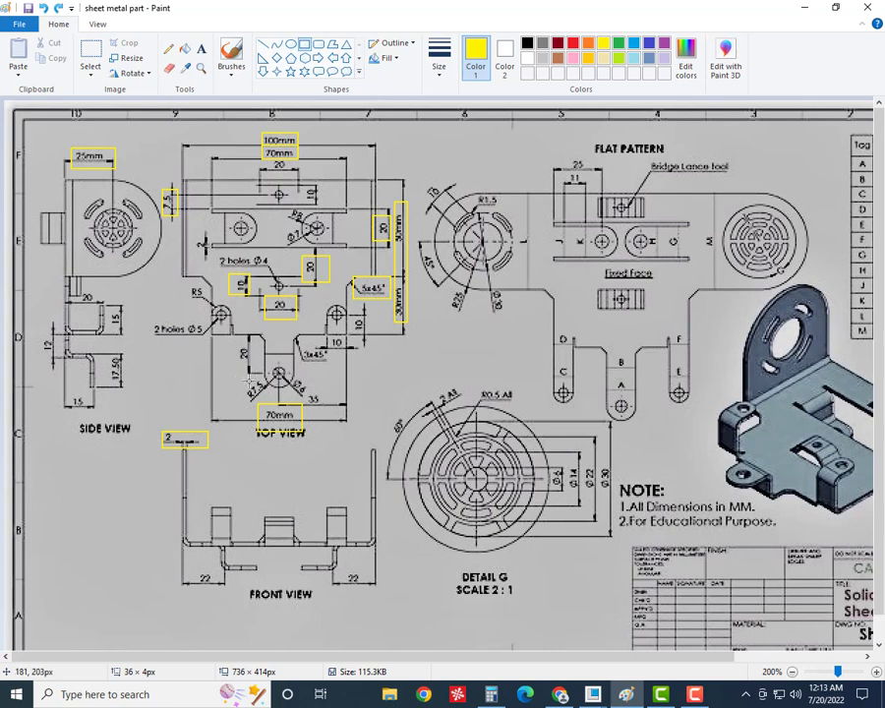
- Box the 27.5 dimension below the hole in yellow, discarding a stray box around 20
drag(233, 381, 277, 398)
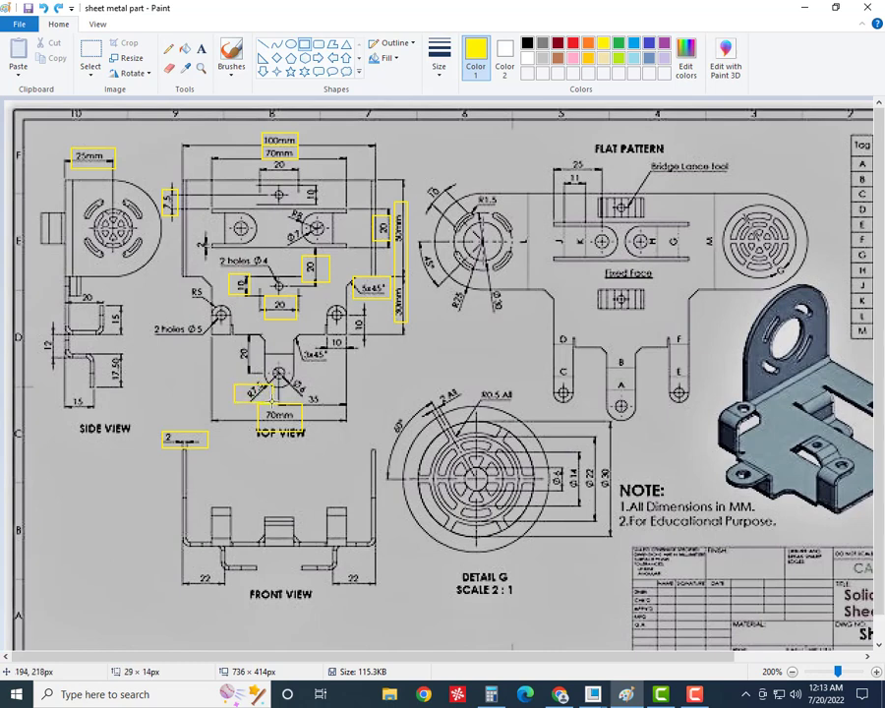
click(295, 367)
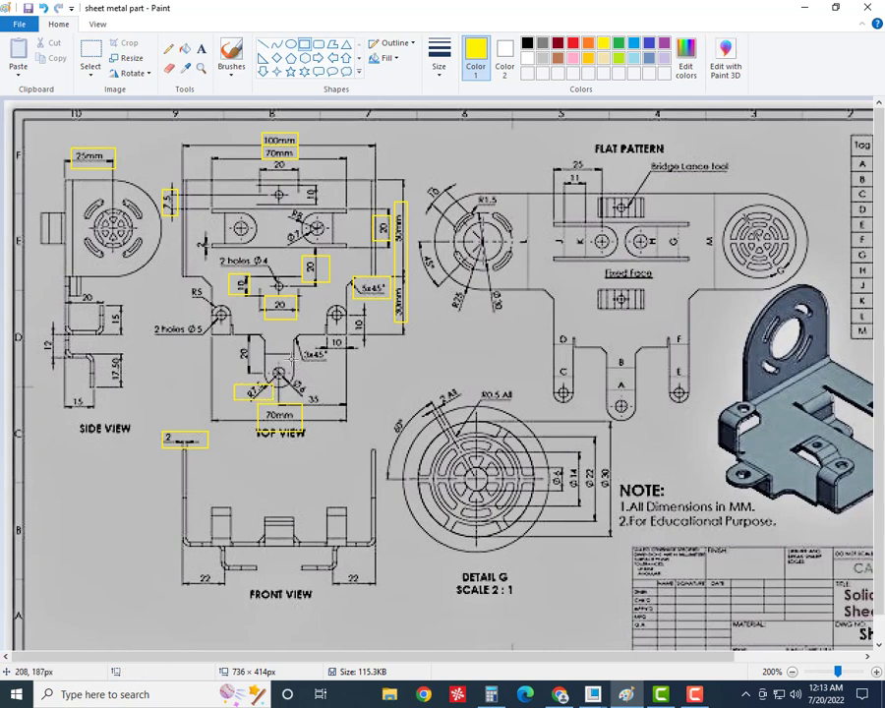
drag(294, 351, 264, 358)
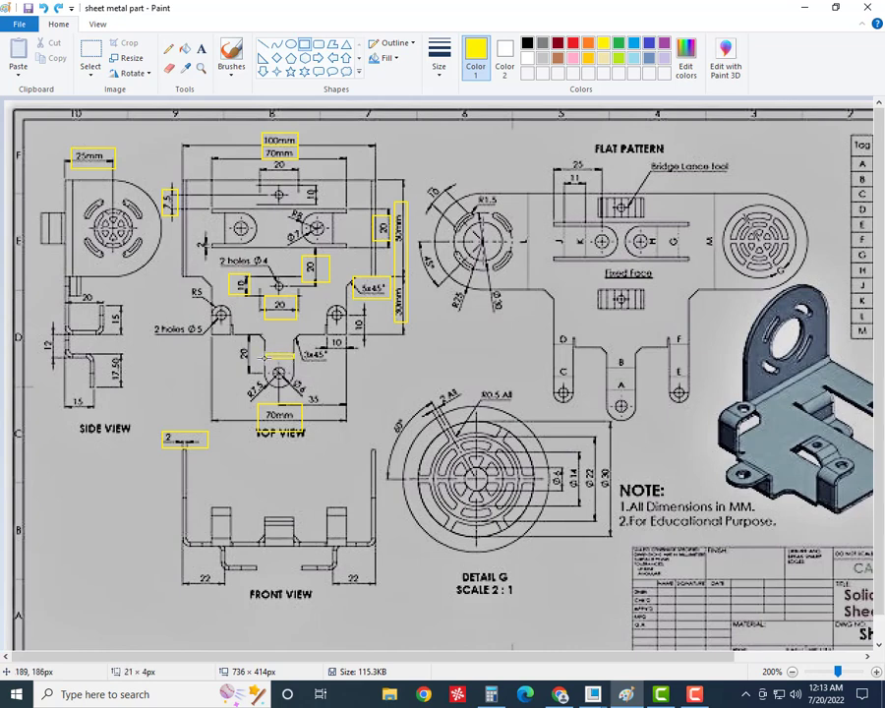
key(ctrl+z)
- Measure the base's front edge length as 70 mm, then start a new Flange wall
click(626, 695)
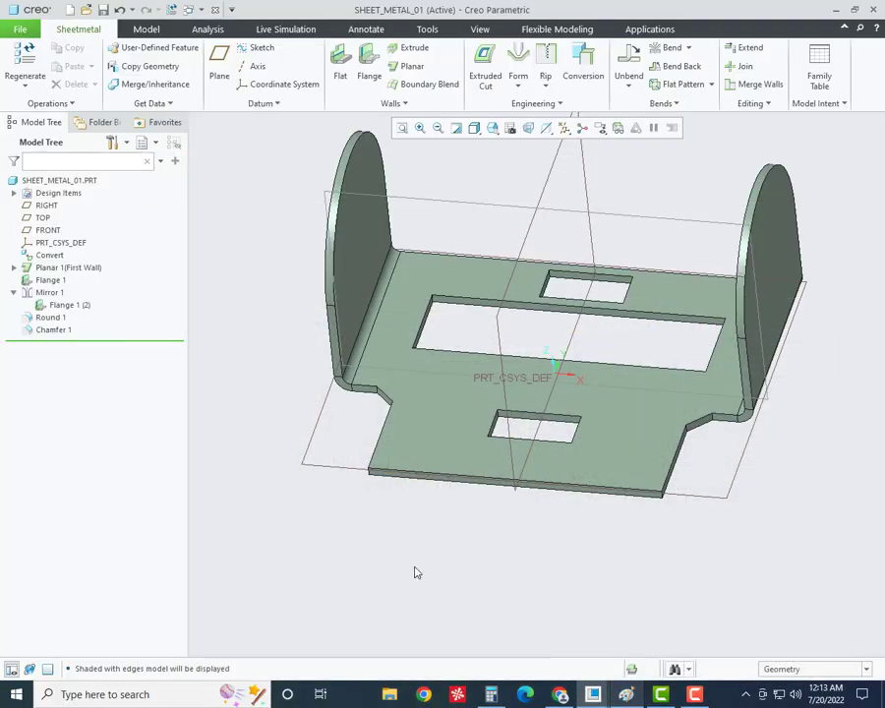
click(401, 74)
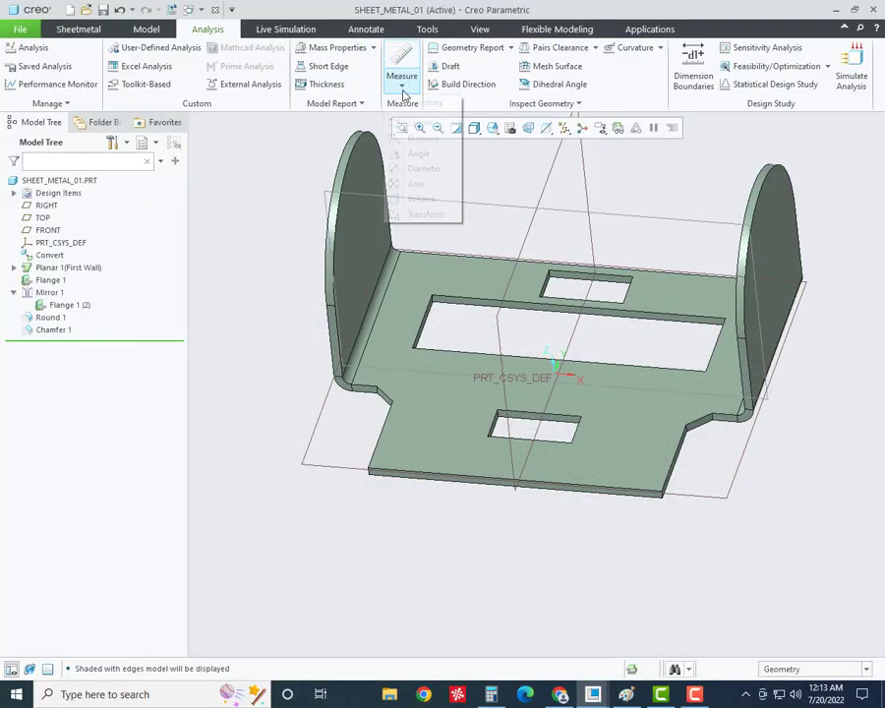
click(416, 122)
click(465, 479)
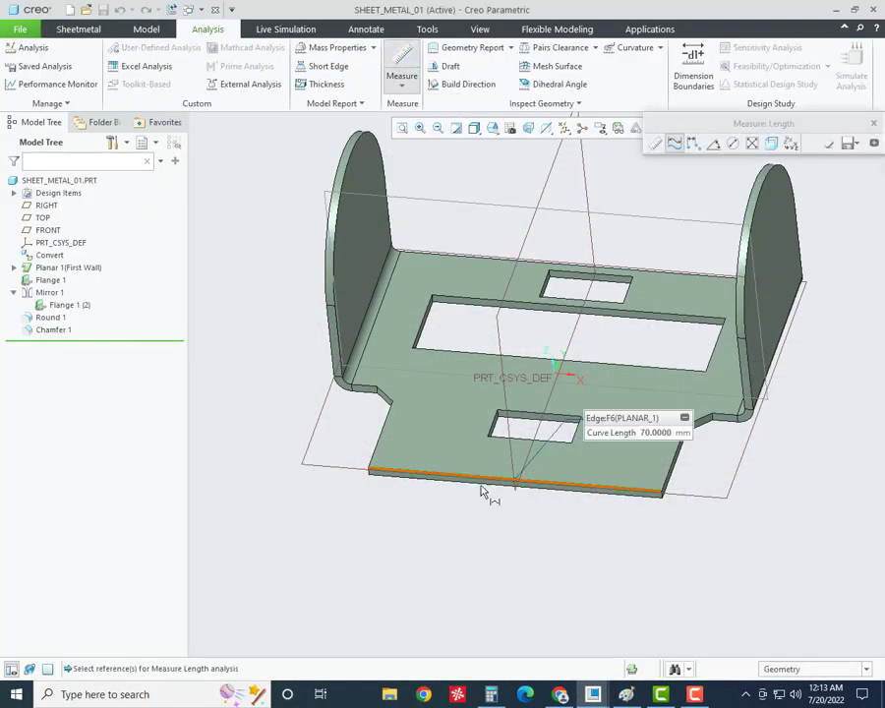
click(874, 124)
click(78, 28)
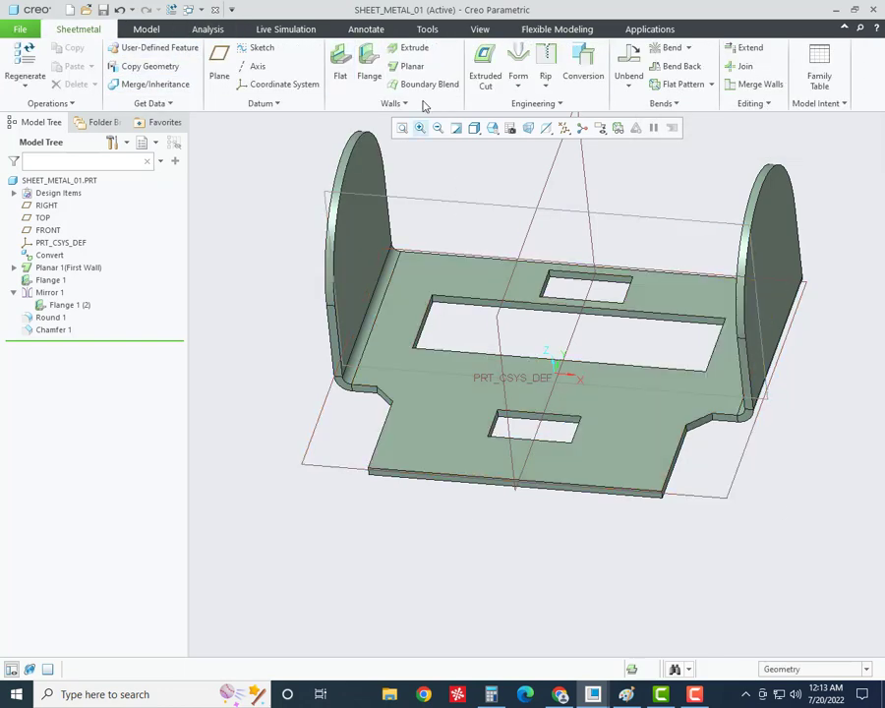
click(369, 67)
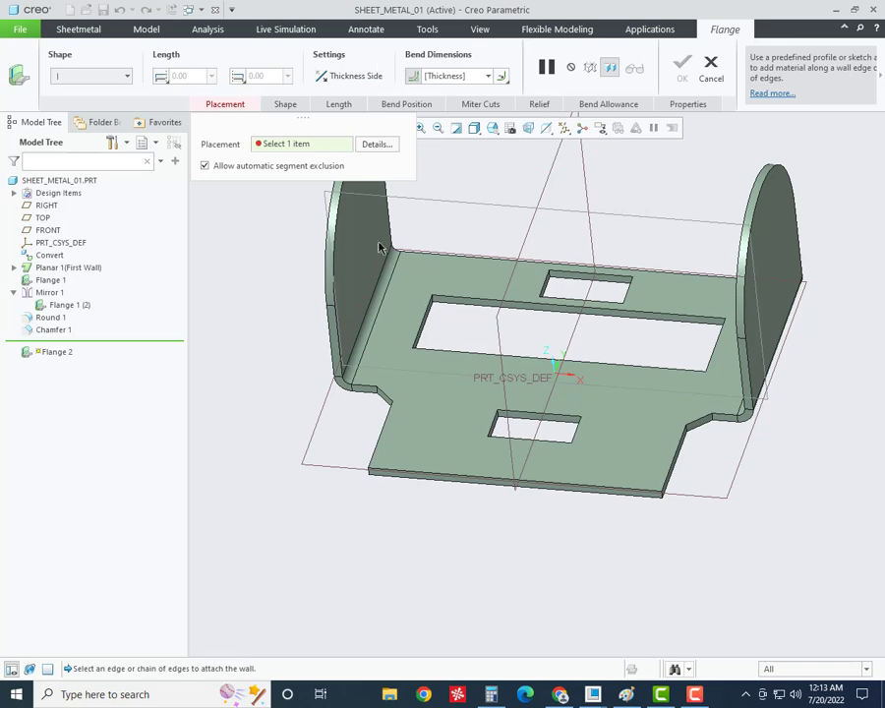
- Attach the new flange to the front tab edge and bend it to 270°
click(456, 487)
middle_drag(362, 482, 393, 496)
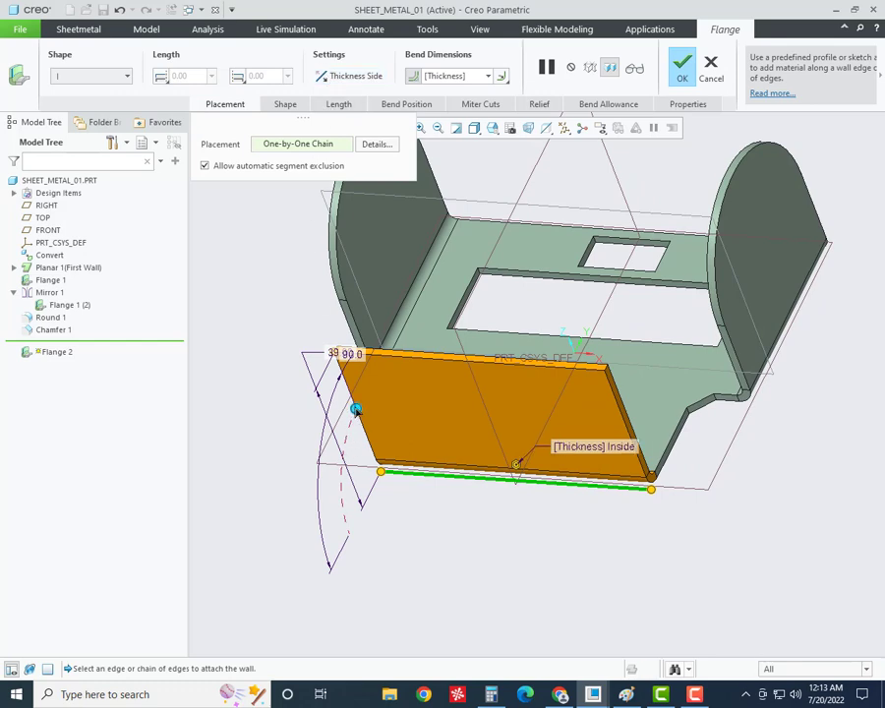
mouse_move(356, 409)
mouse_down()
mouse_move(358, 389)
mouse_move(389, 563)
mouse_move(388, 362)
mouse_up()
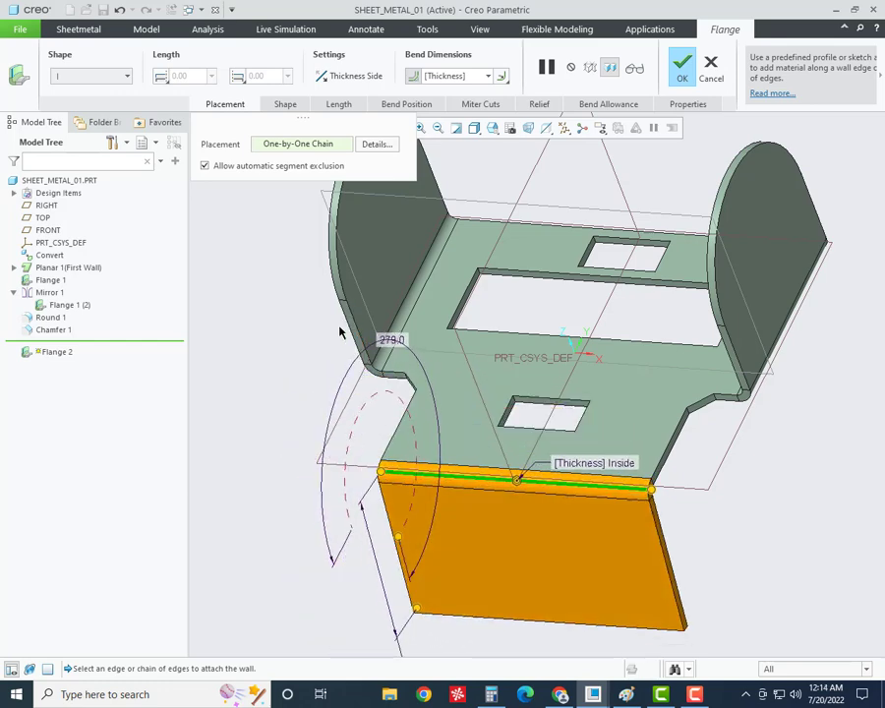
click(331, 76)
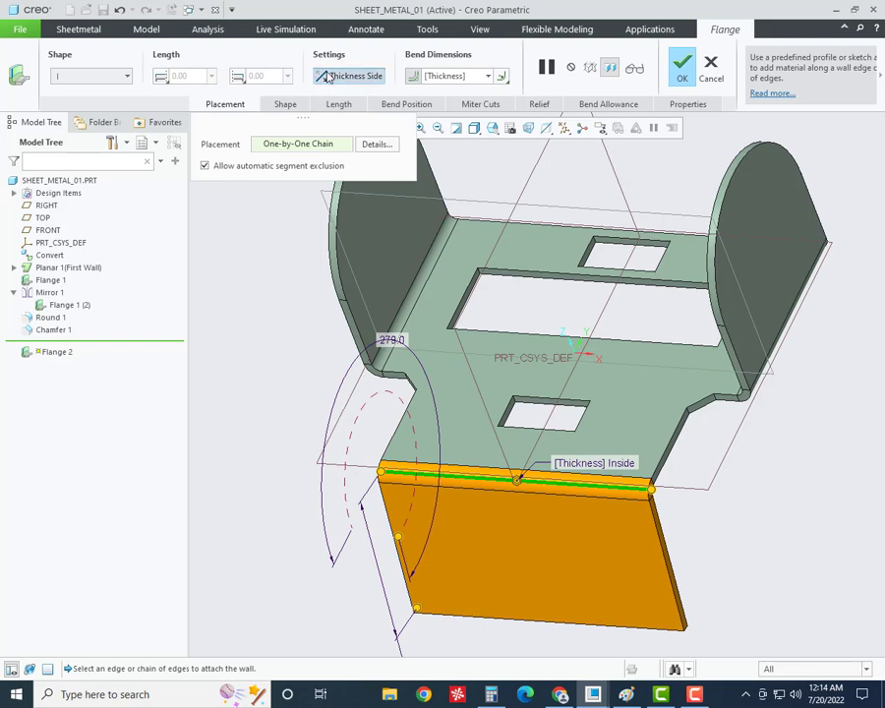
click(331, 76)
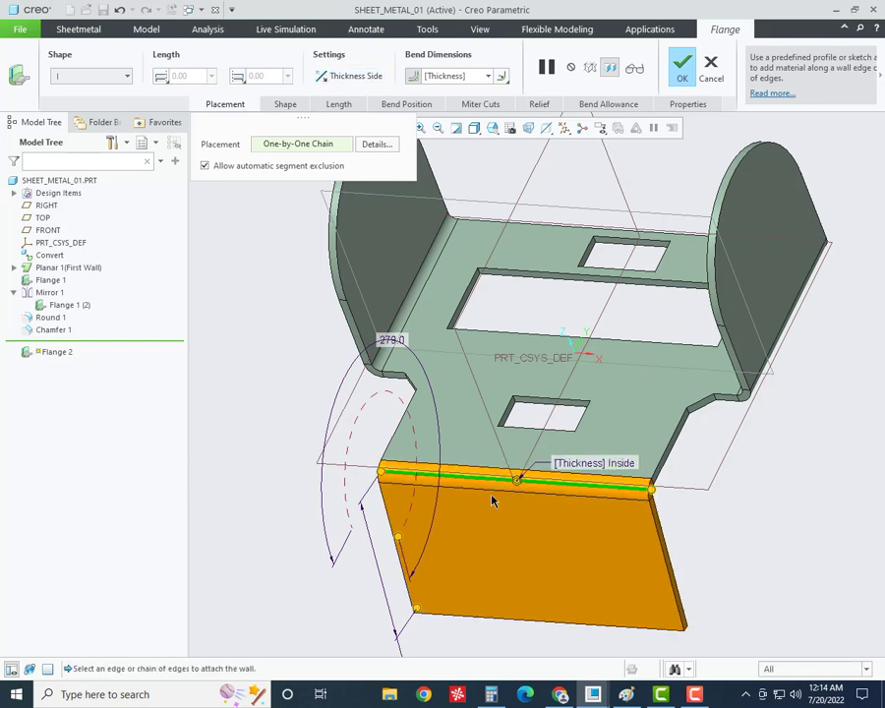
middle_drag(493, 499, 351, 213)
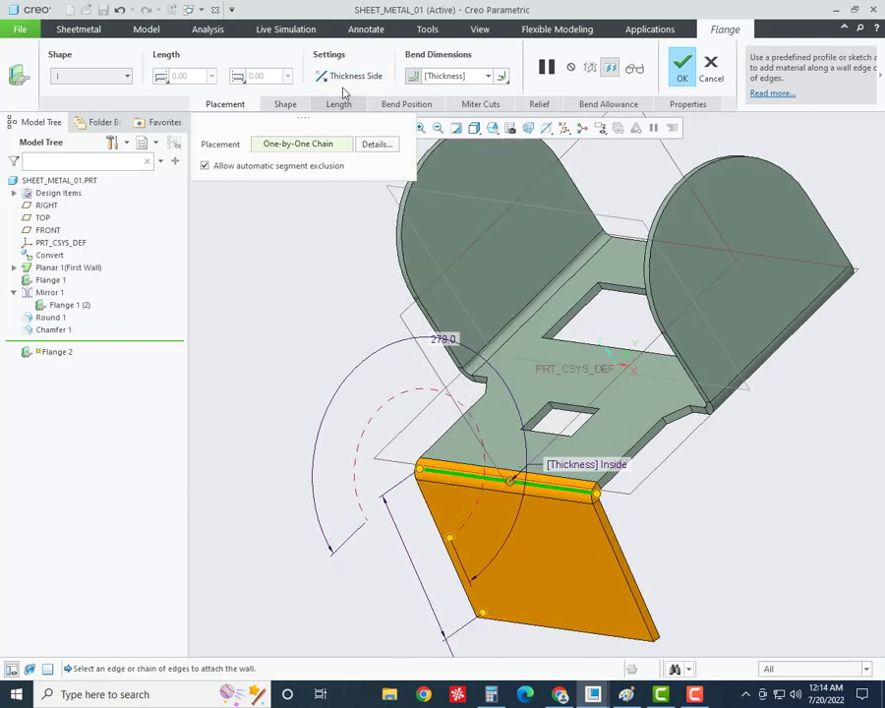
double_click(446, 338)
text(270)
key(Return)
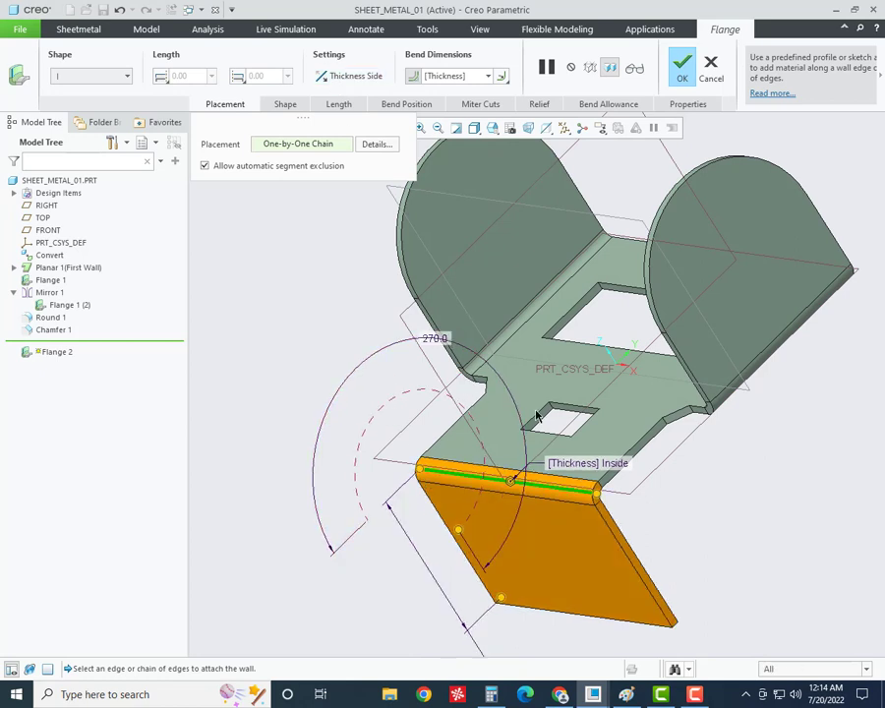
- Pull the flange ends inward, trimming it 8.60 and 8.40 from the edge ends
mouse_move(503, 491)
middle_down()
mouse_move(403, 498)
mouse_move(433, 491)
middle_up()
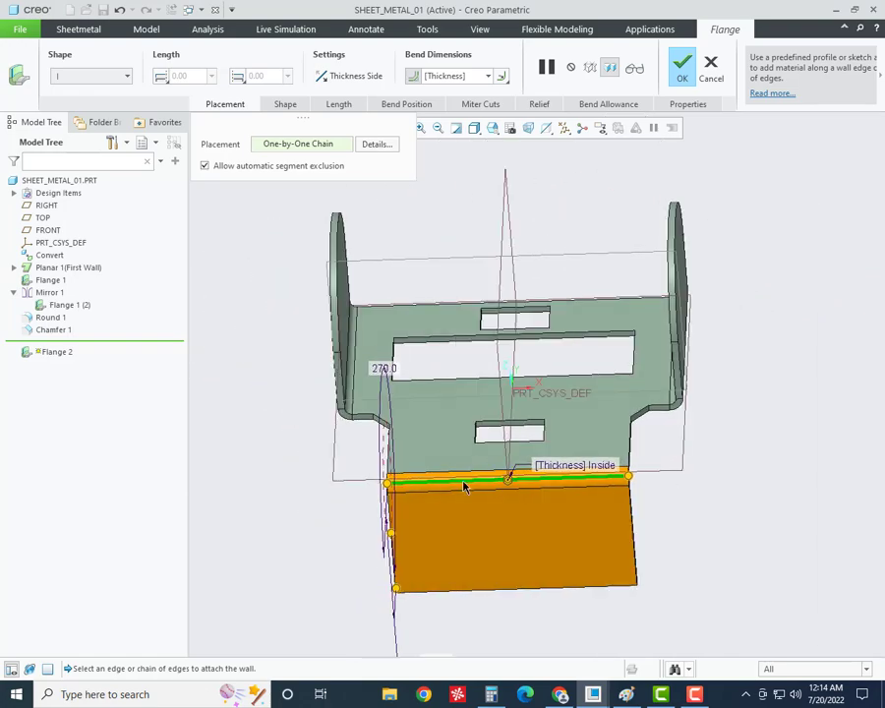
scroll(405, 497, down, 3)
scroll(364, 482, down, 2)
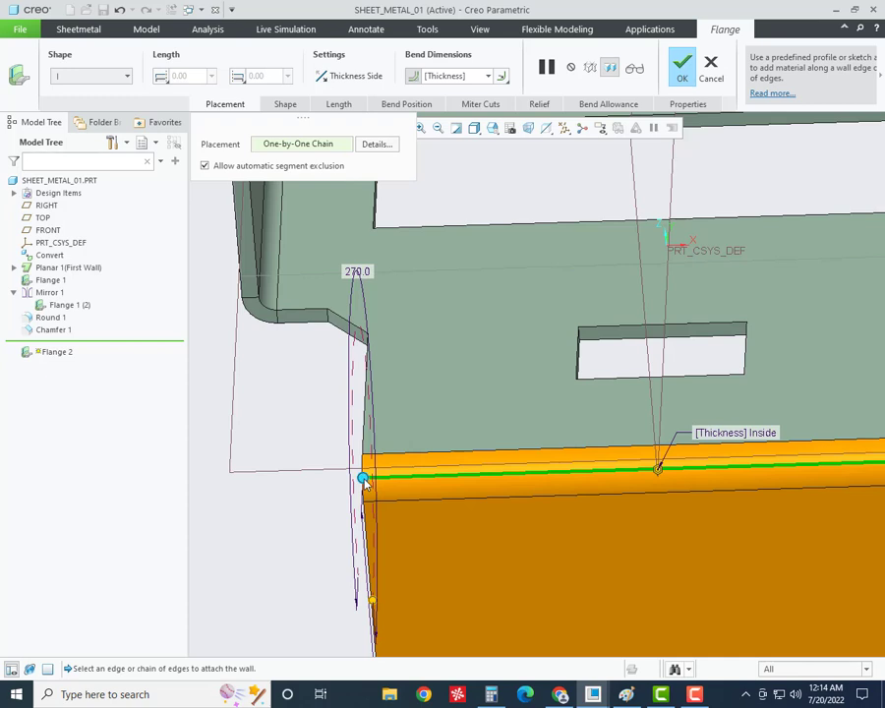
scroll(363, 480, up, 4)
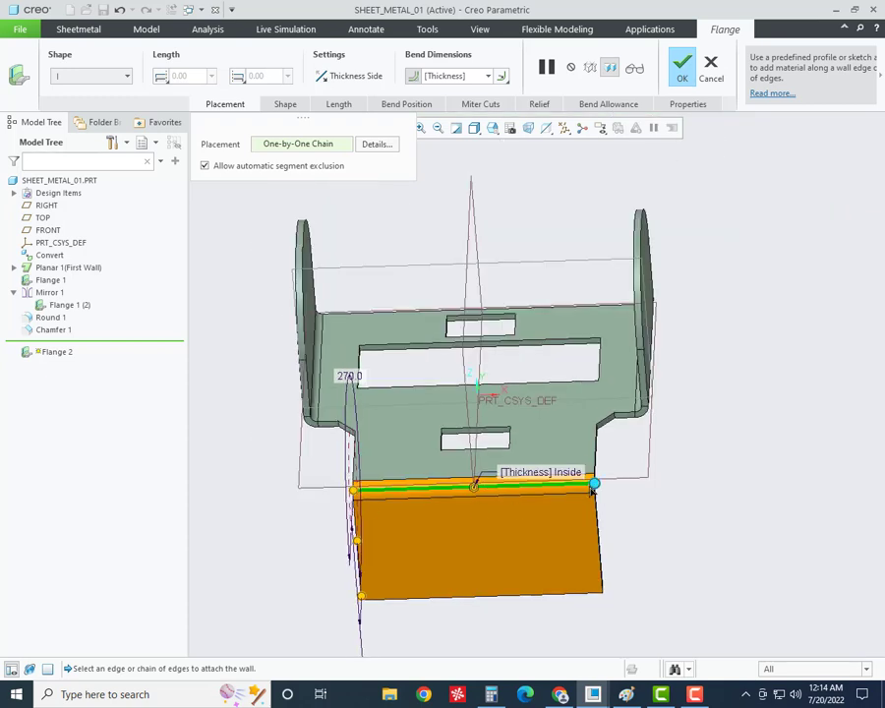
drag(593, 491, 554, 494)
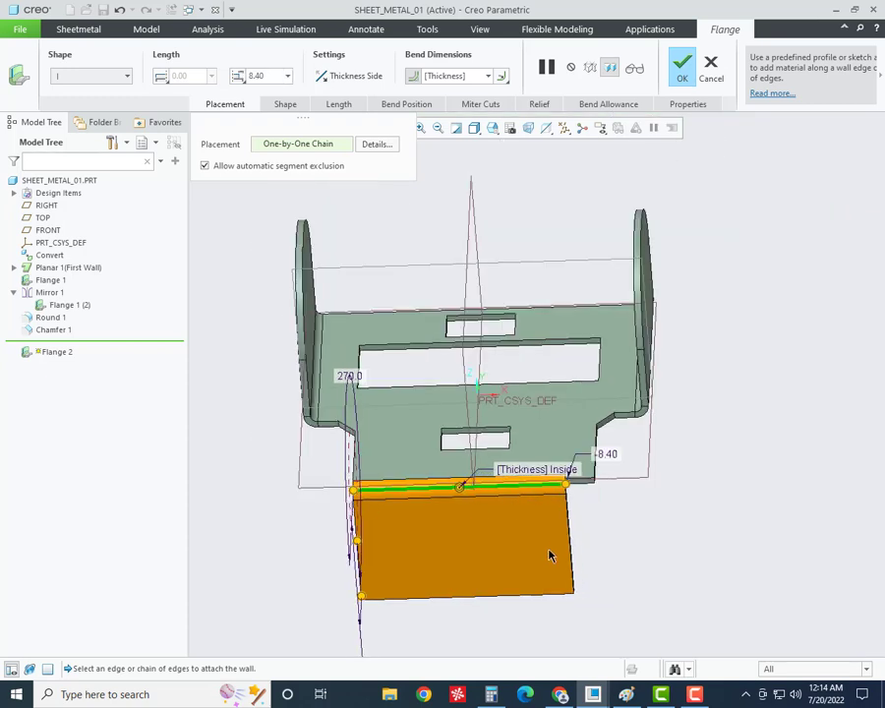
drag(353, 491, 384, 489)
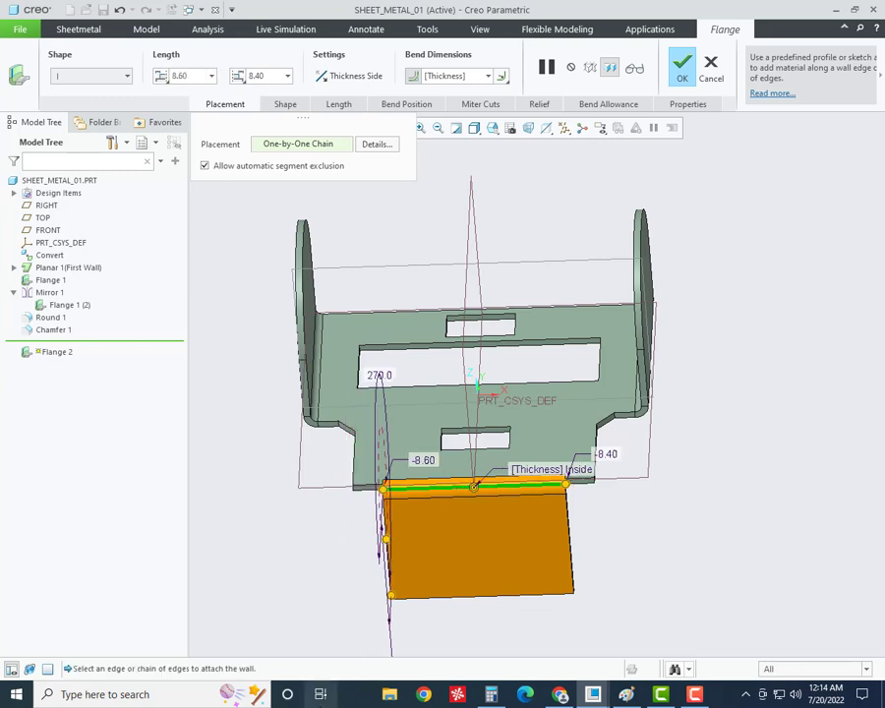
click(203, 693)
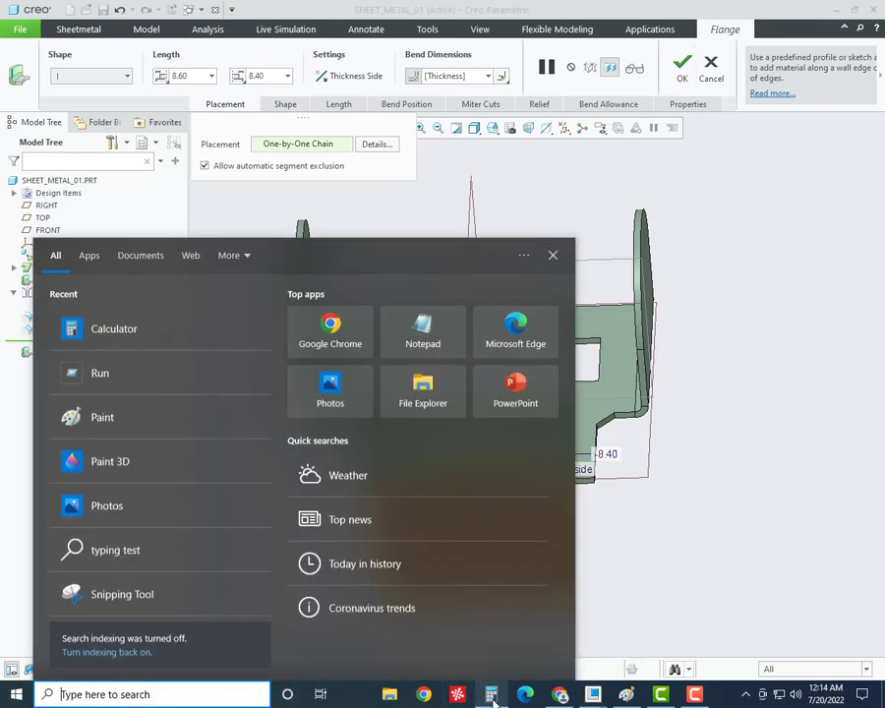
- In Calculator, evaluate 70 − 15 = 55, then 55 ÷ 2 = 27.5
click(490, 694)
text(70)
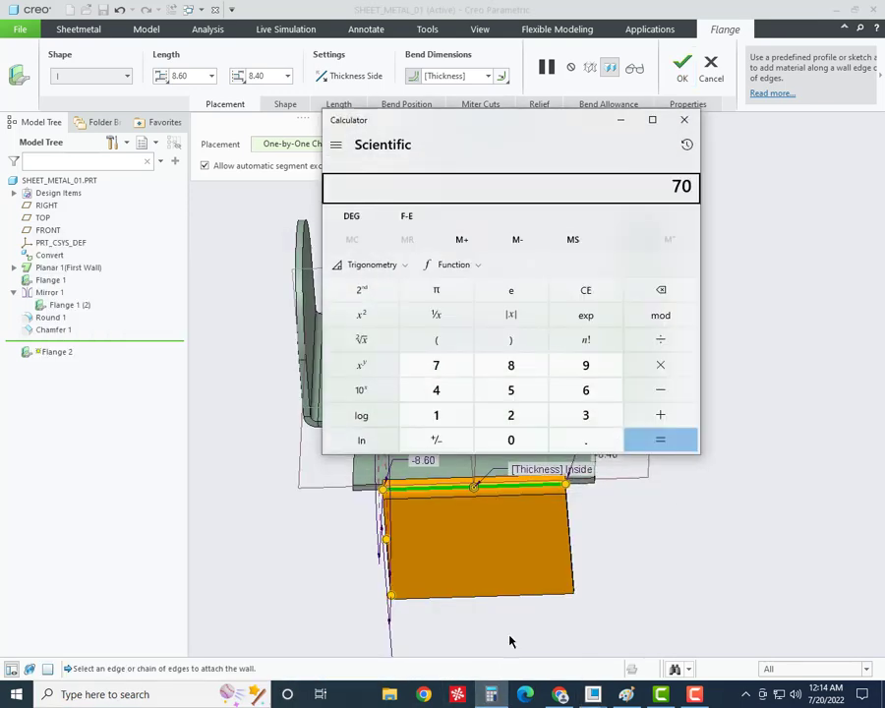
text(-15)
key(Return)
text(/2)
key(Return)
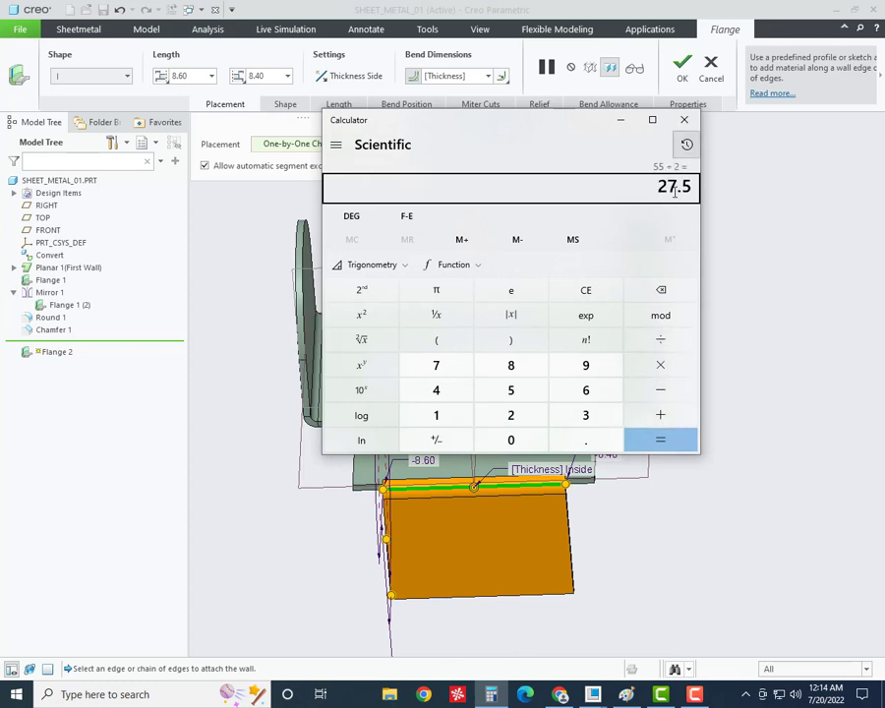
- Offset both flange ends by −27.5, leaving a narrow centred tab
click(627, 119)
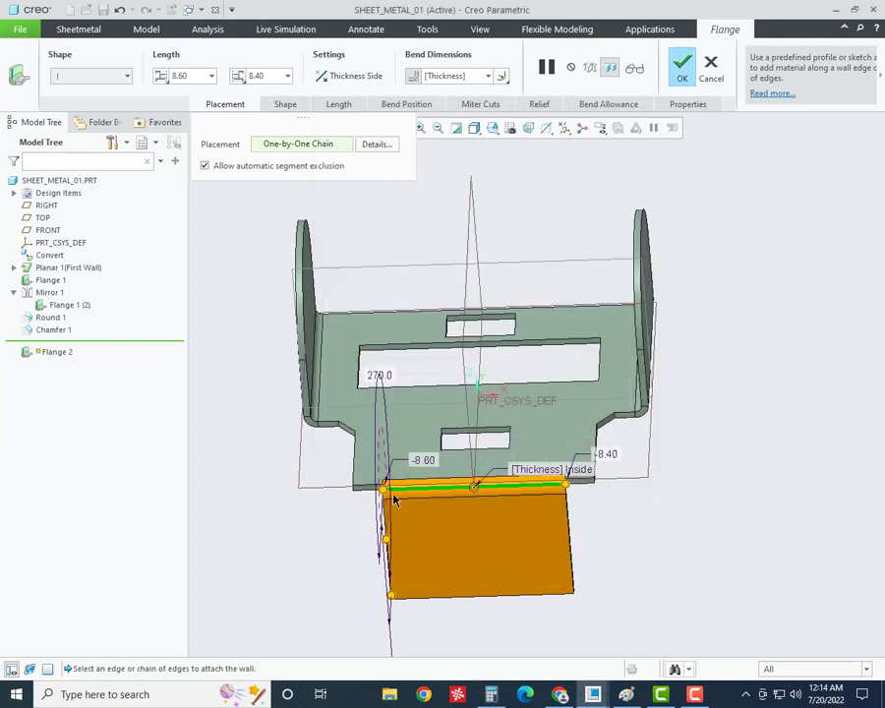
double_click(424, 457)
text(.5)
key(Return)
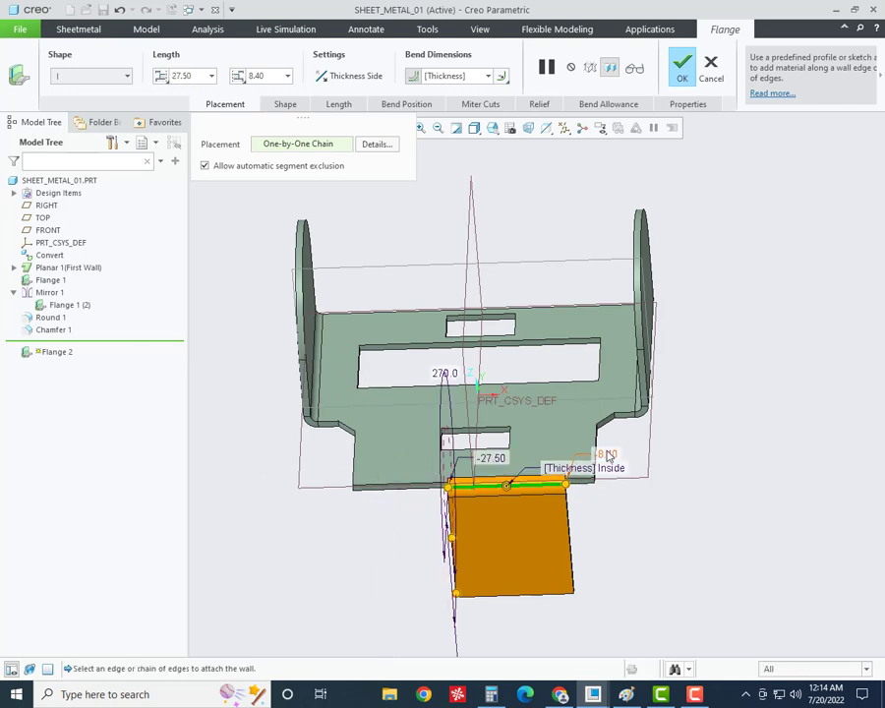
double_click(607, 453)
text(-27.5)
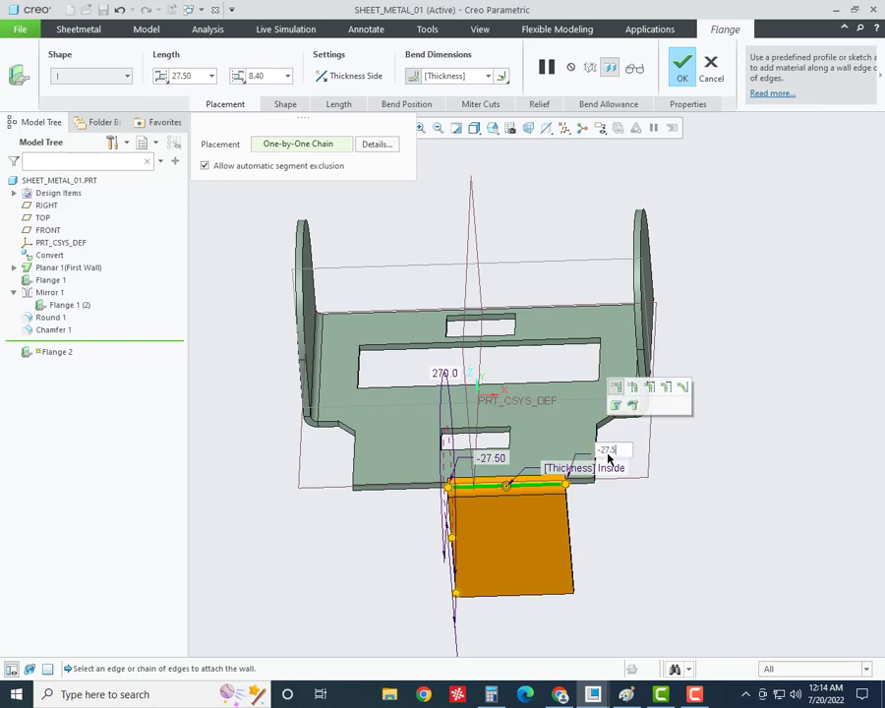
key(Return)
- Orbit and zoom to inspect the narrow flange tab, then switch to the Paint drawing
middle_drag(568, 506, 556, 466)
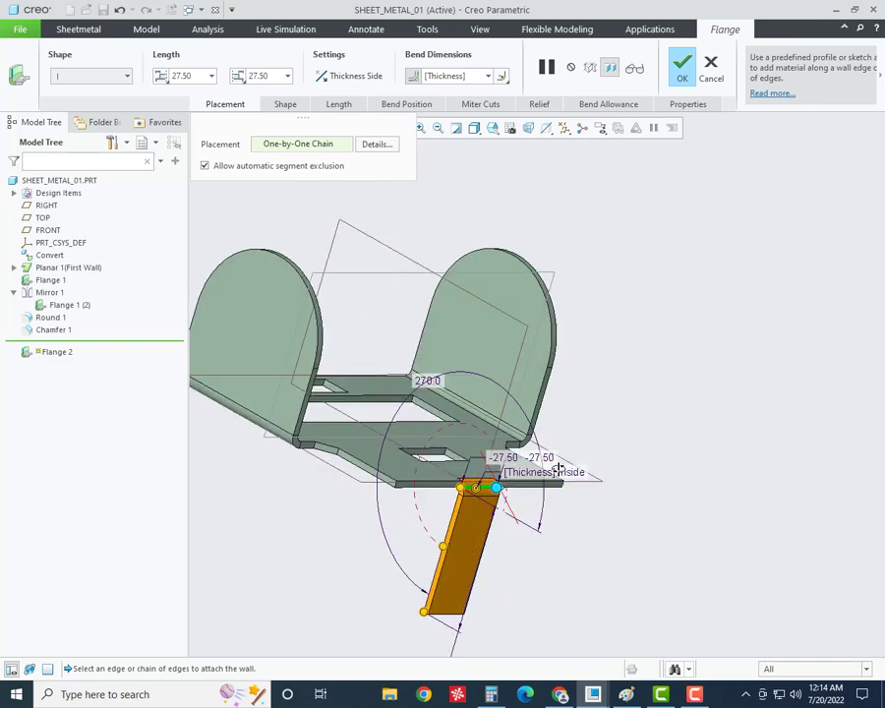
scroll(486, 493, down, 5)
scroll(490, 489, down, 2)
scroll(481, 467, down, 3)
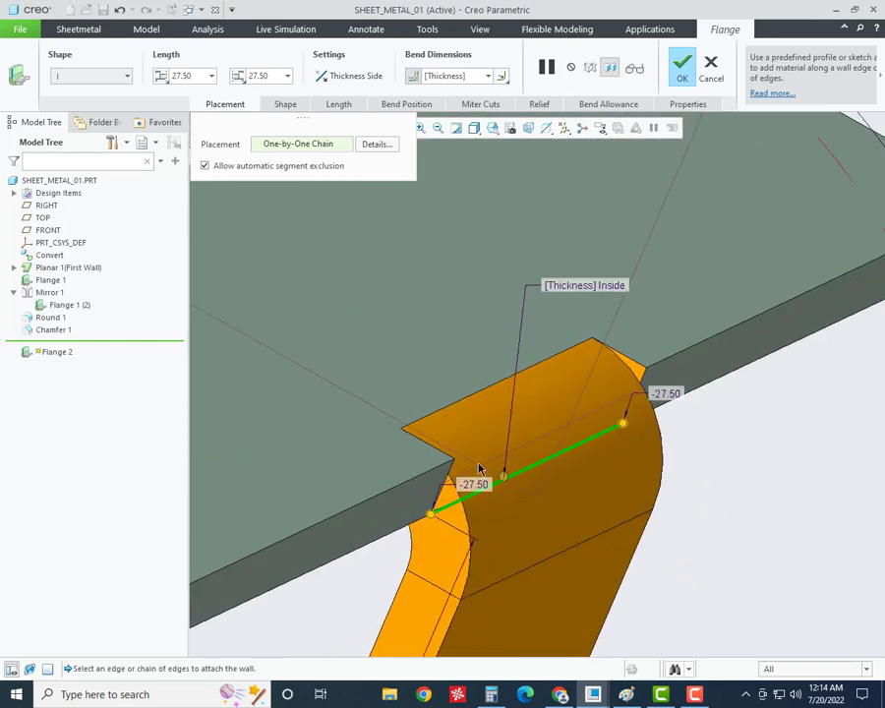
scroll(514, 444, down, 1)
scroll(697, 403, down, 2)
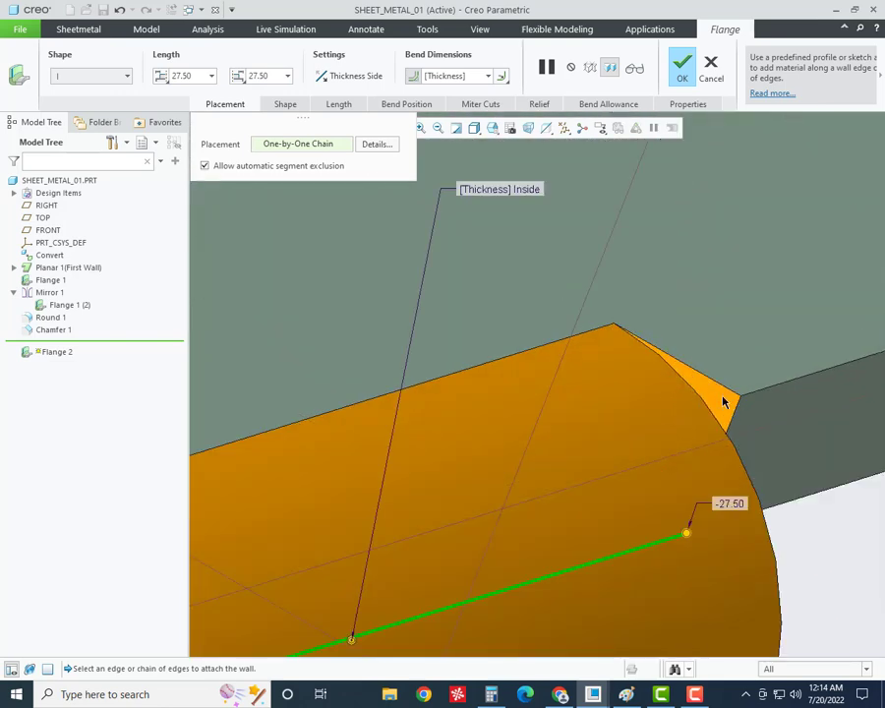
scroll(721, 403, up, 2)
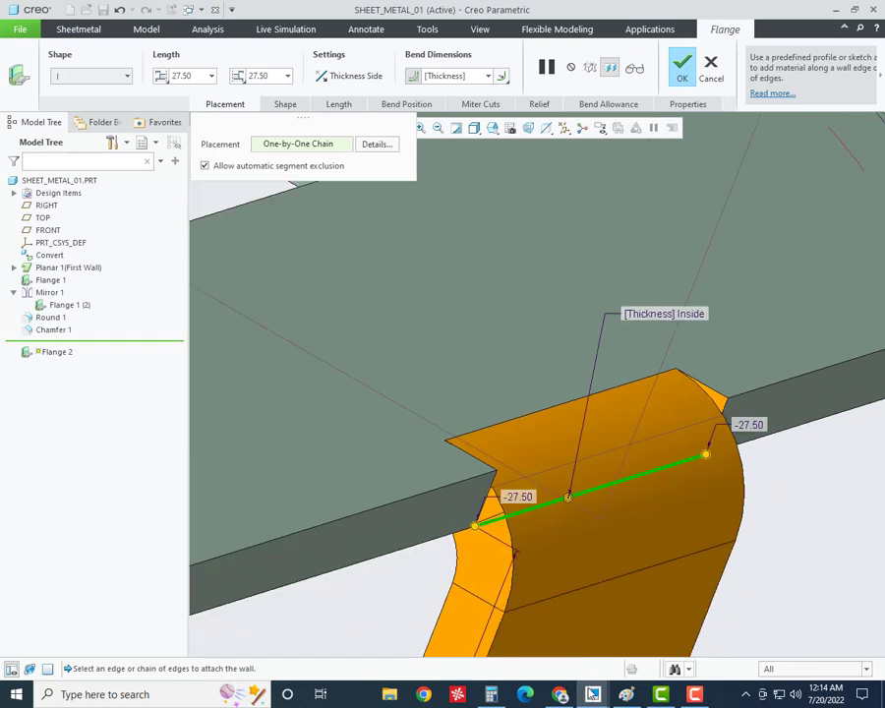
key(alt+Tab)
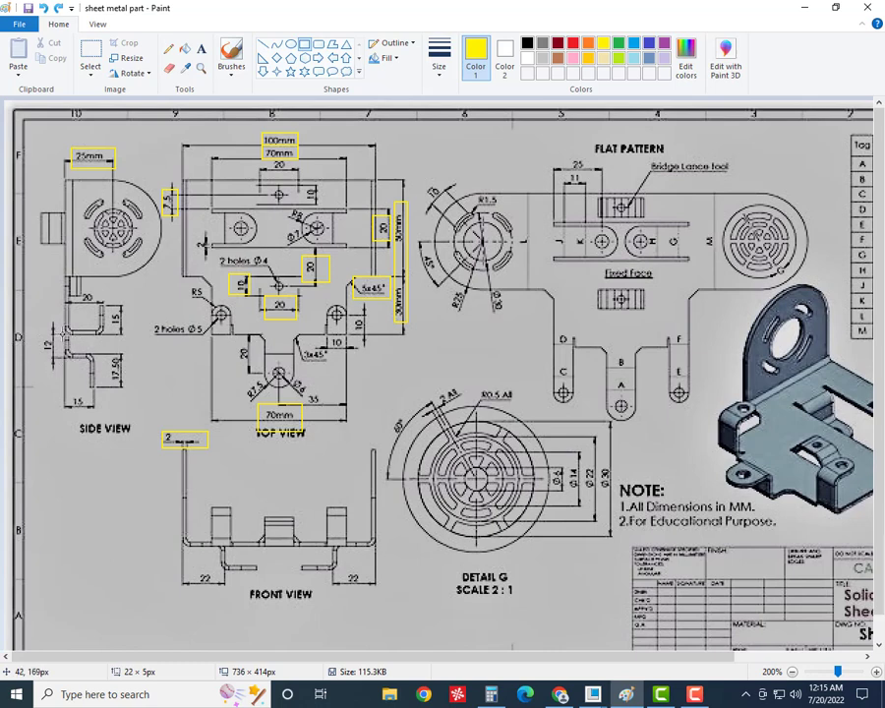
- Draw a yellow box around the 12 dimension in the side view
drag(56, 361, 34, 332)
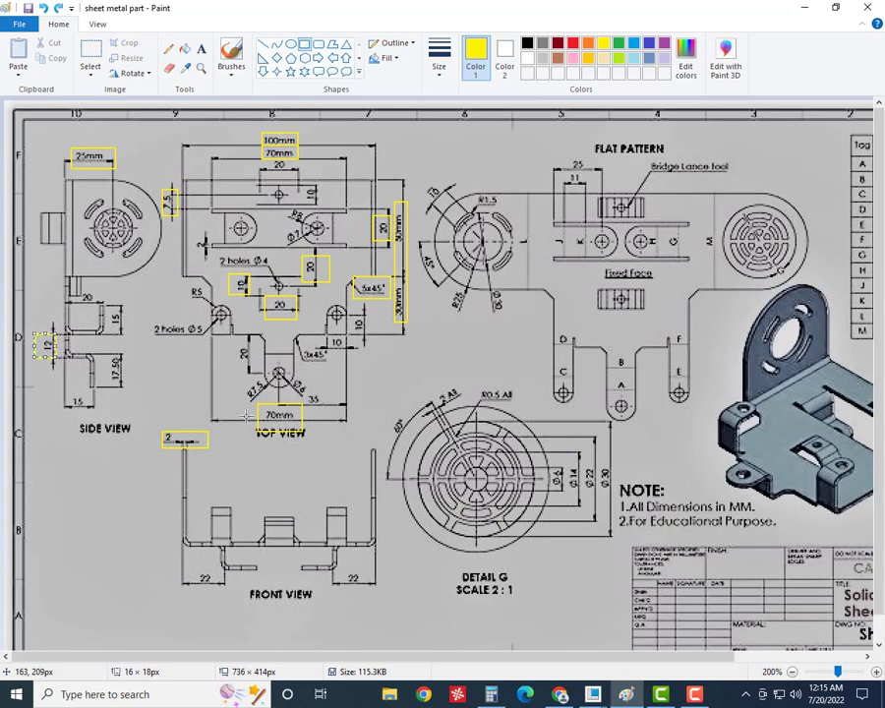
- Back in Creo, change the flange bend angle from 270° to 0°
click(593, 694)
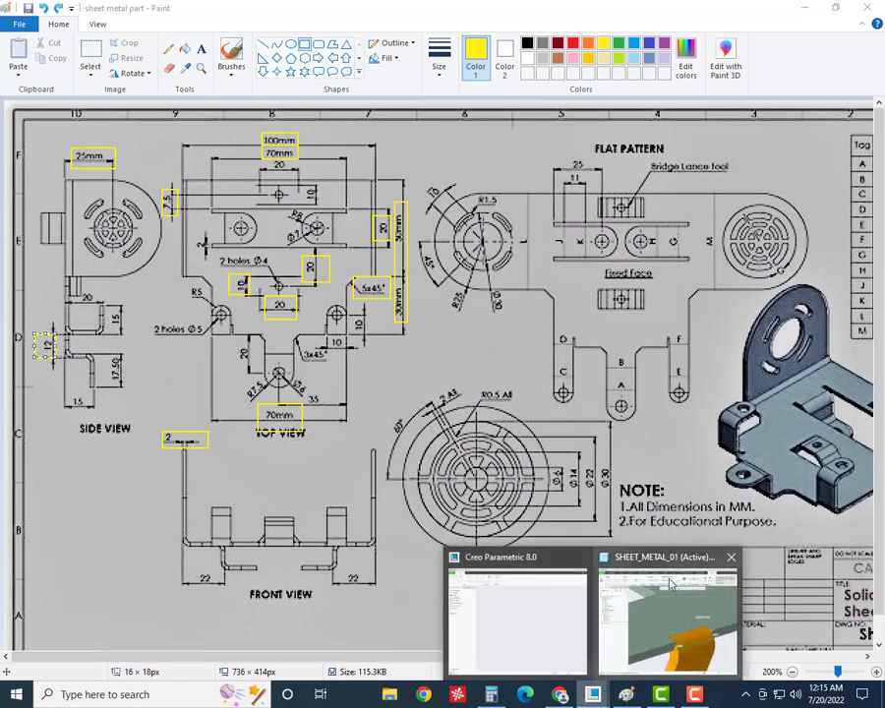
click(669, 584)
middle_drag(460, 535, 427, 416)
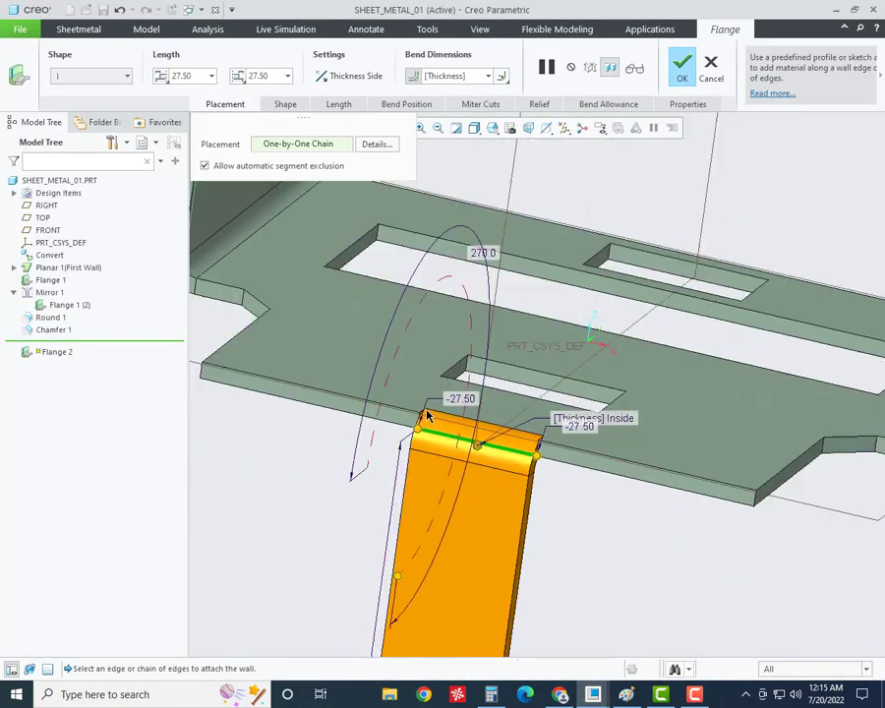
scroll(426, 416, down, 5)
middle_drag(439, 468, 418, 464)
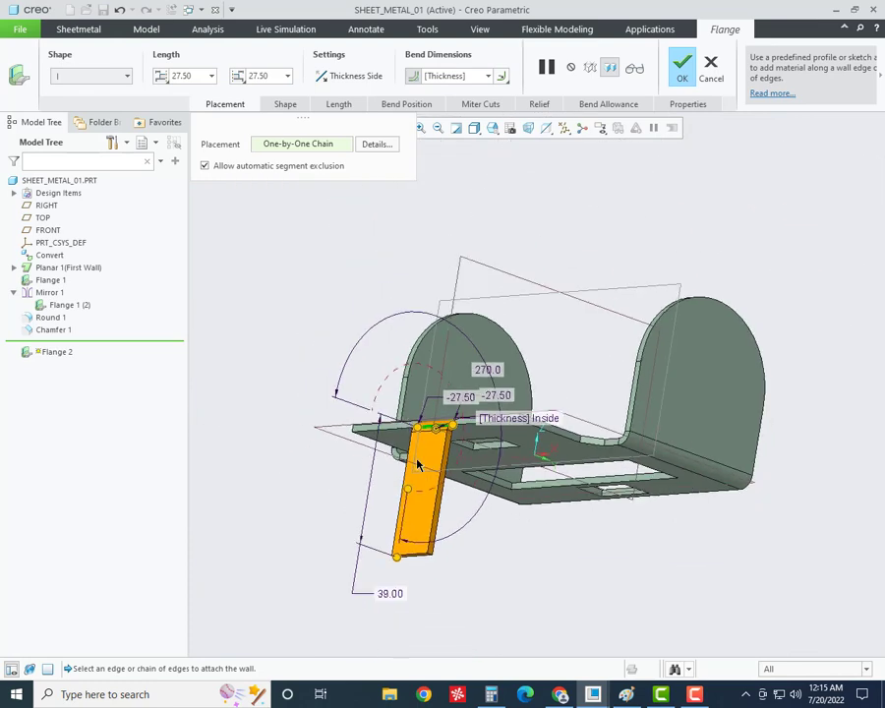
middle_drag(455, 403, 454, 393)
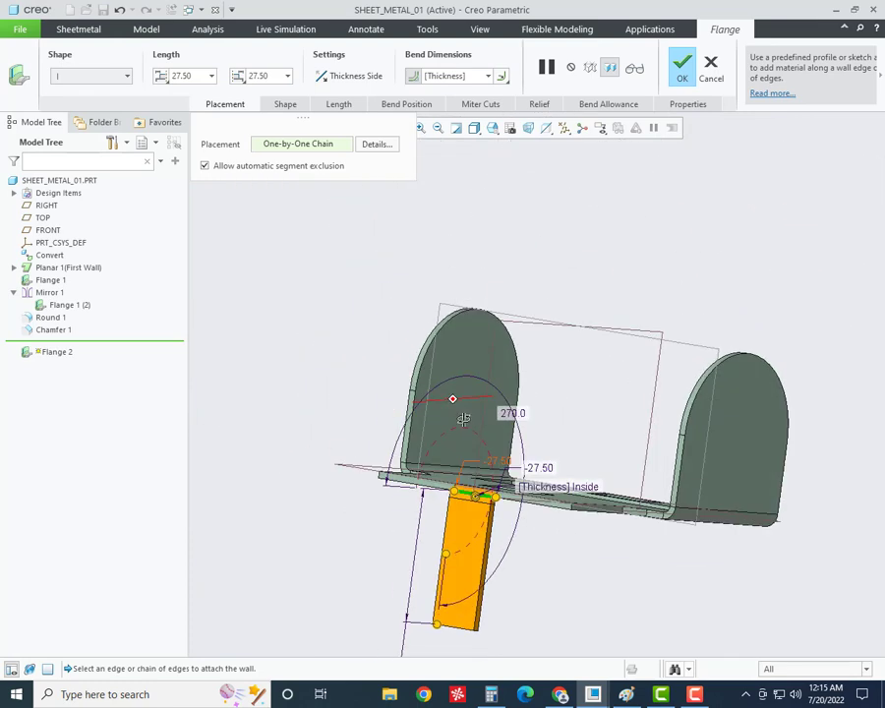
double_click(508, 409)
text(0)
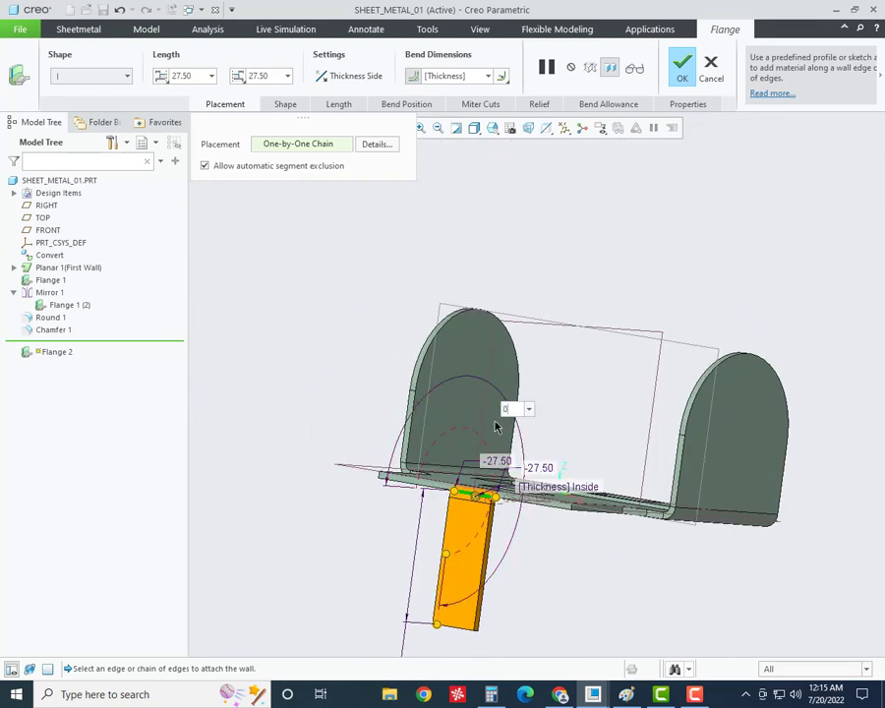
key(Return)
- Shorten the flange length from 39.00 to 12 and finish Flange 2
mouse_move(472, 521)
middle_down()
mouse_move(508, 561)
mouse_move(496, 487)
middle_up()
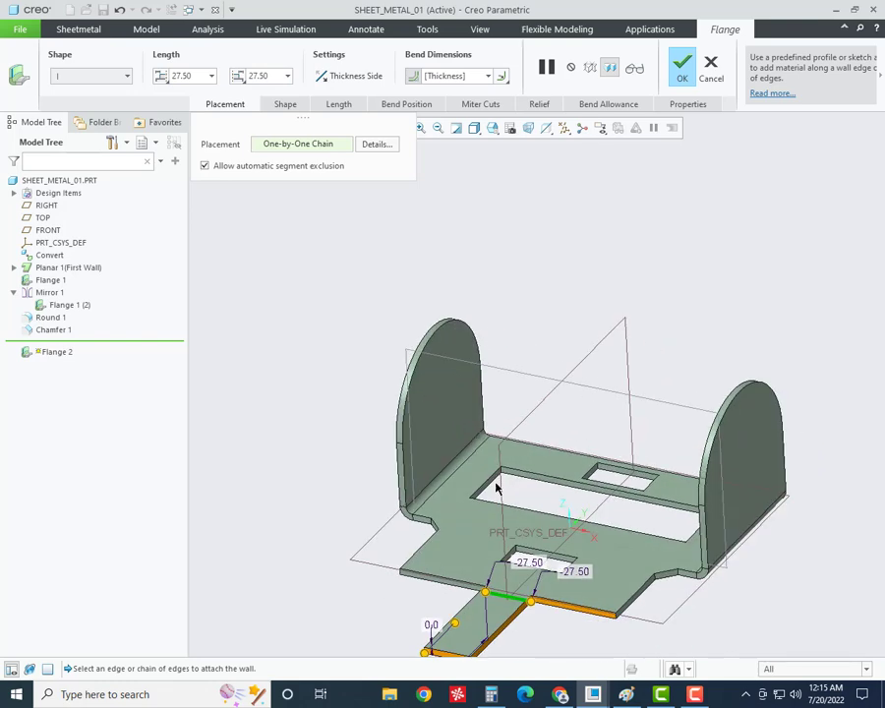
scroll(498, 625, down, 3)
scroll(442, 495, up, 6)
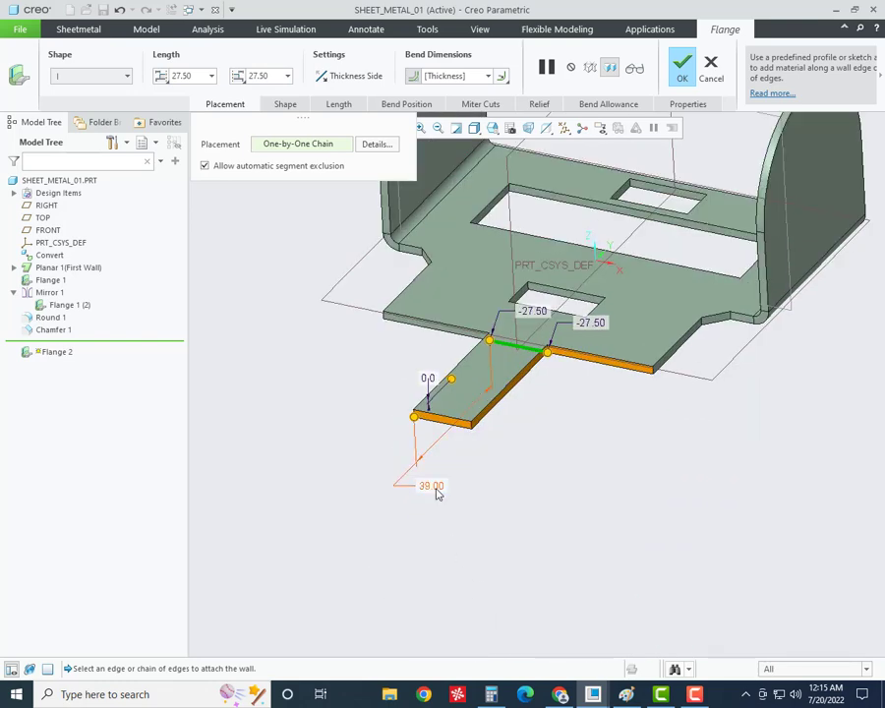
double_click(431, 483)
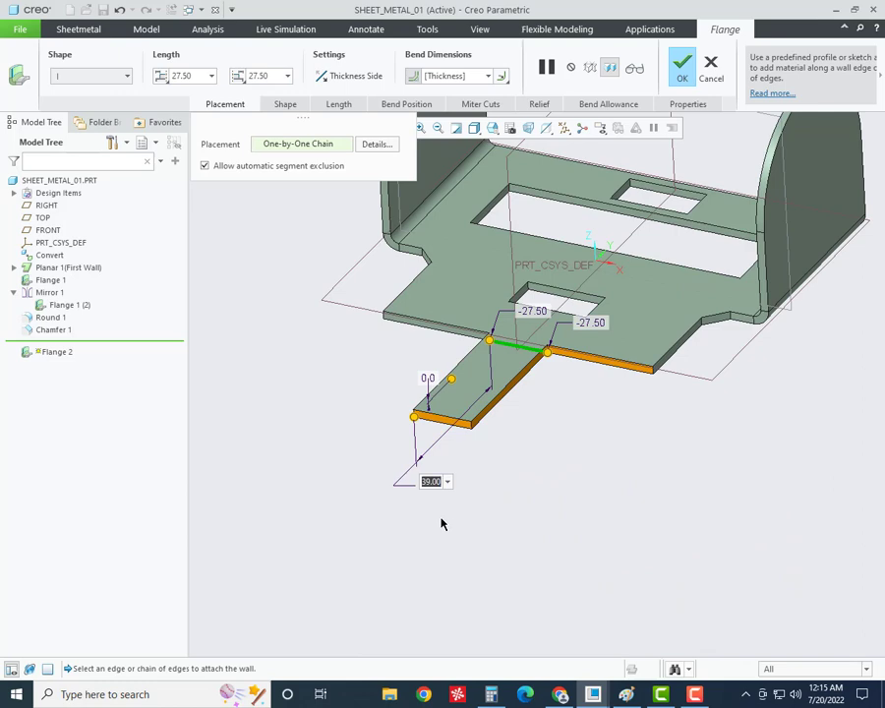
text(12)
key(Return)
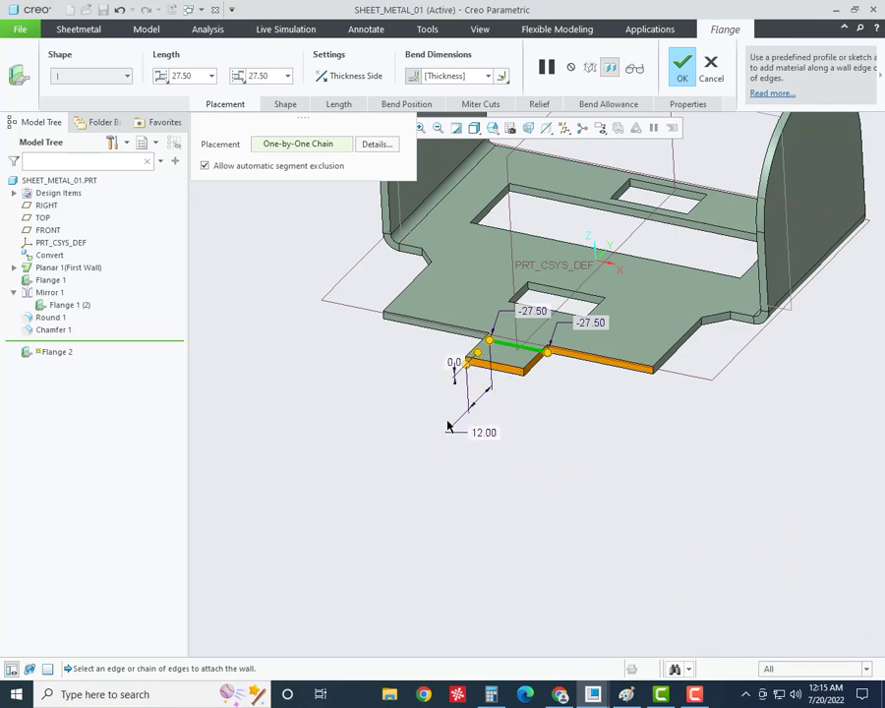
middle_drag(447, 425, 712, 430)
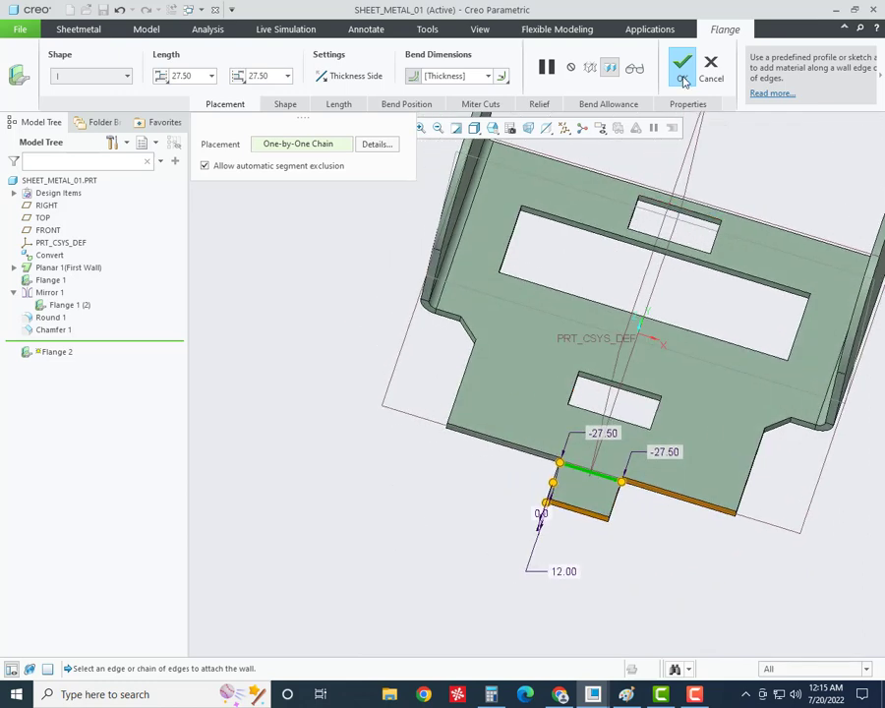
click(684, 81)
mouse_move(483, 443)
middle_down()
mouse_move(426, 394)
mouse_move(594, 442)
middle_up()
click(625, 694)
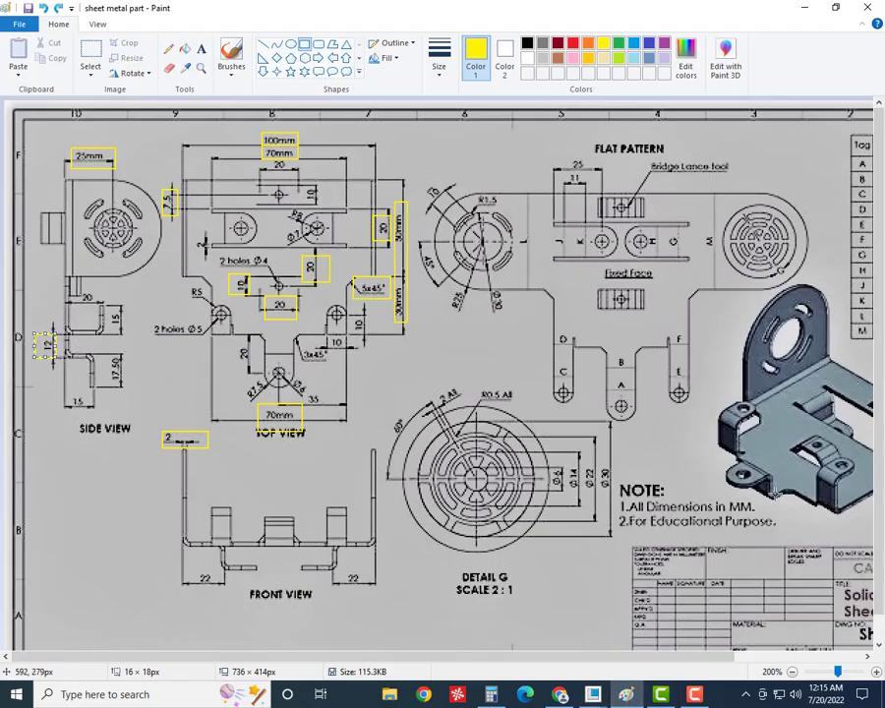
click(803, 11)
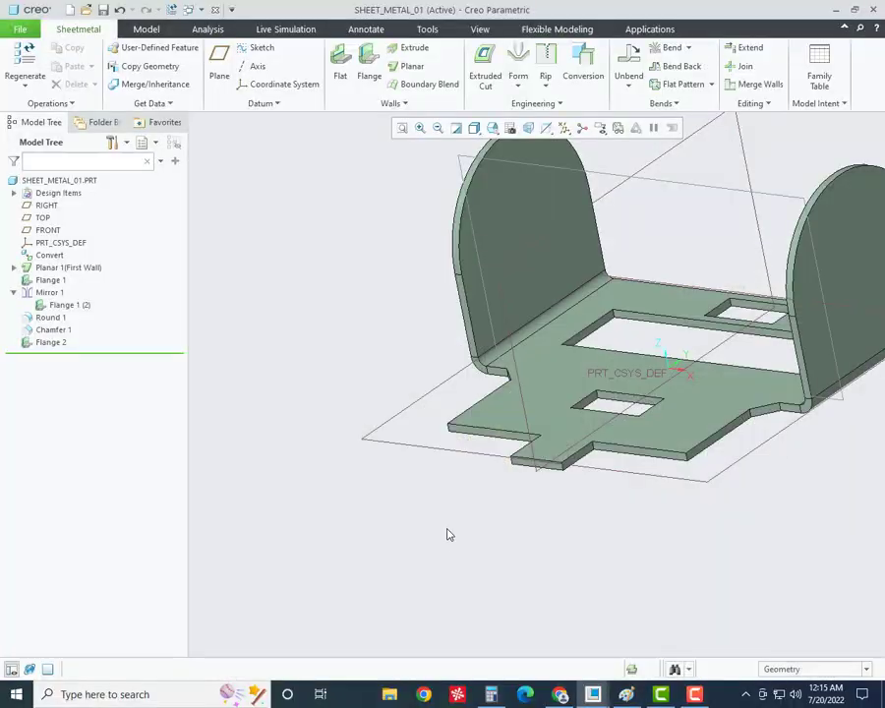
- Add a 15-long upright flange on the front tab's end edge as Flange 3
click(370, 65)
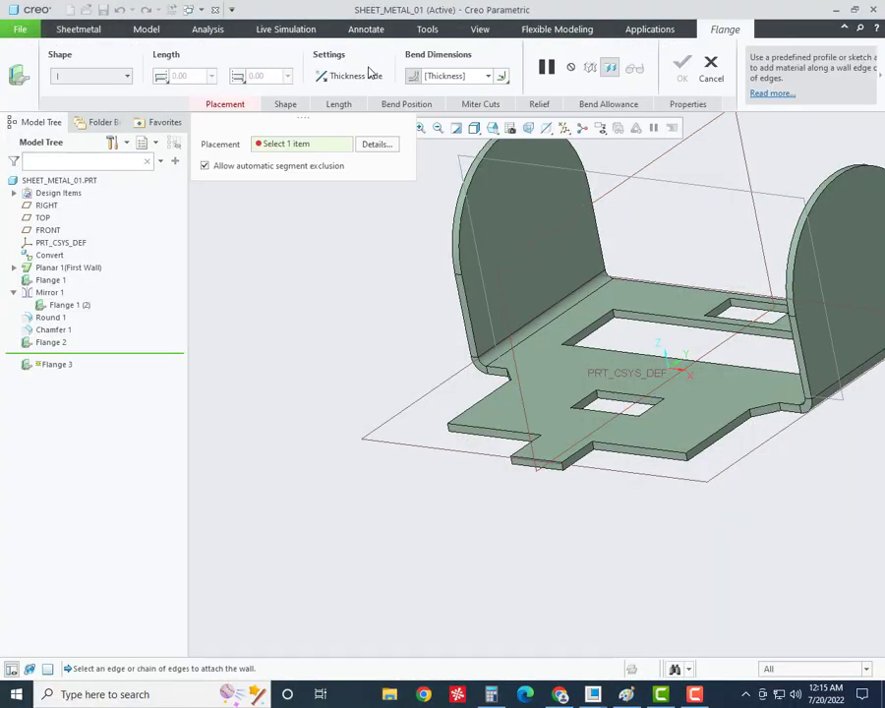
click(556, 475)
mouse_move(519, 519)
middle_down()
mouse_move(482, 507)
mouse_move(454, 458)
middle_up()
scroll(455, 458, up, 3)
double_click(480, 390)
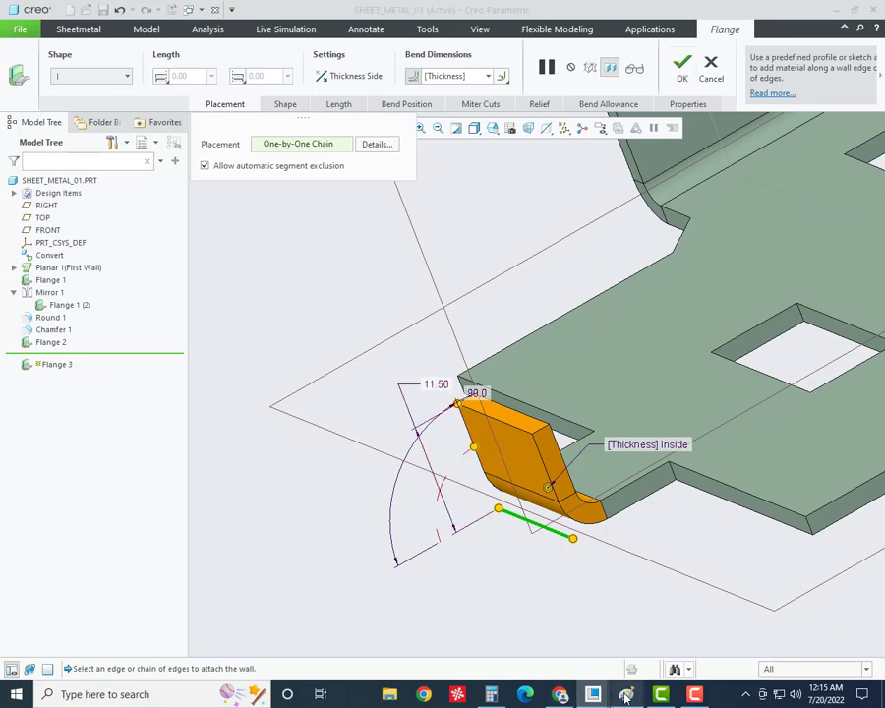
key(alt+Tab)
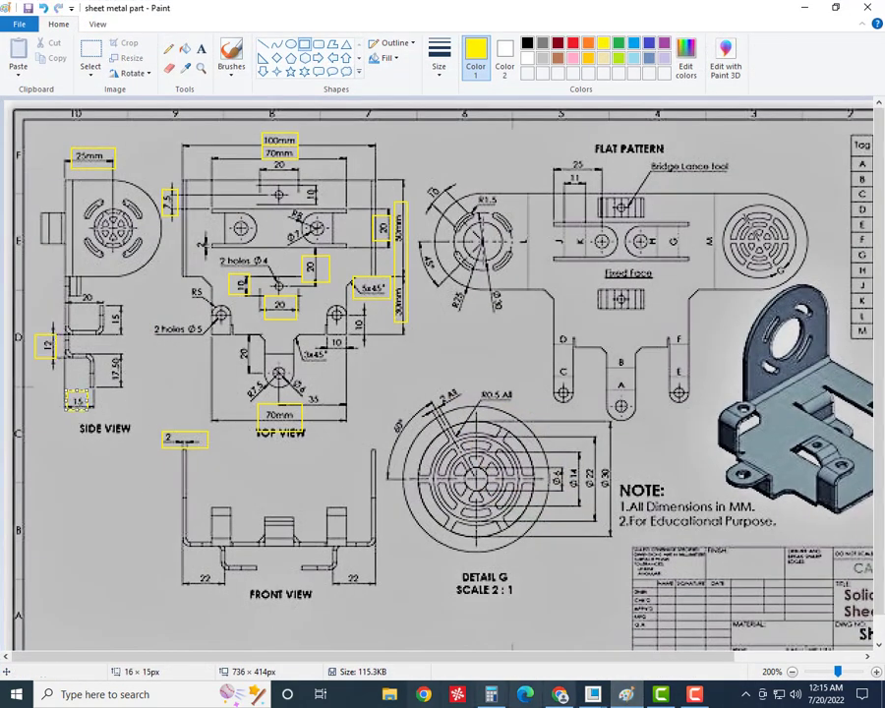
click(626, 694)
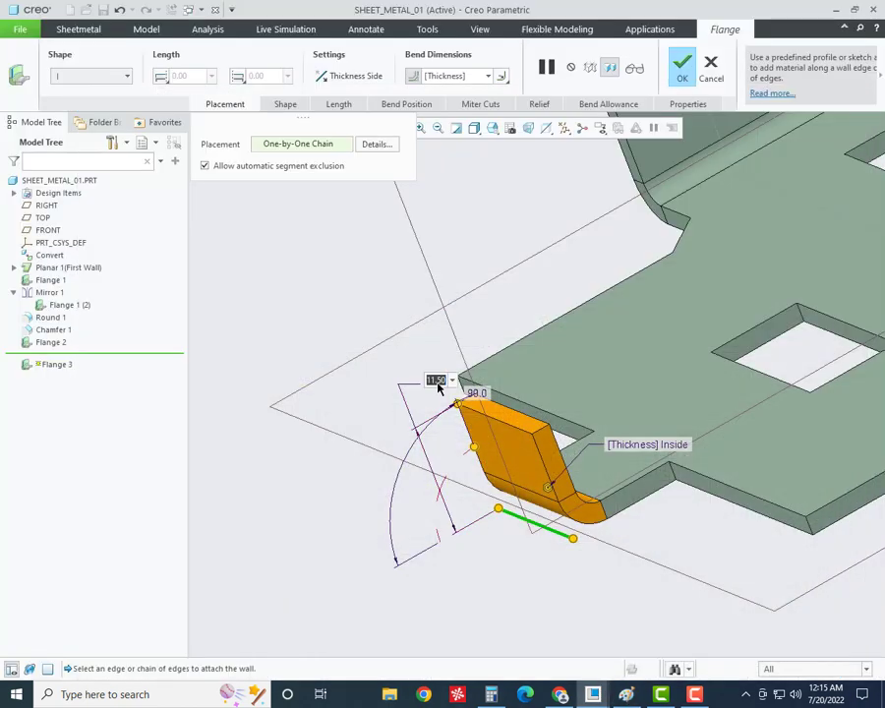
text(15)
key(Return)
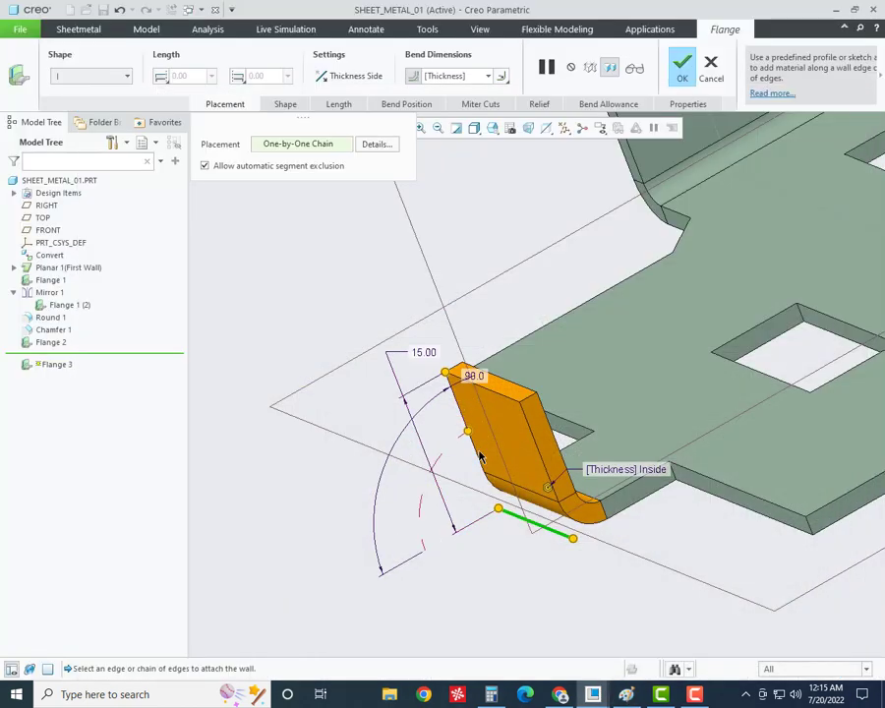
scroll(457, 442, down, 2)
mouse_move(457, 442)
middle_down()
mouse_move(509, 366)
mouse_move(450, 206)
middle_up()
click(681, 65)
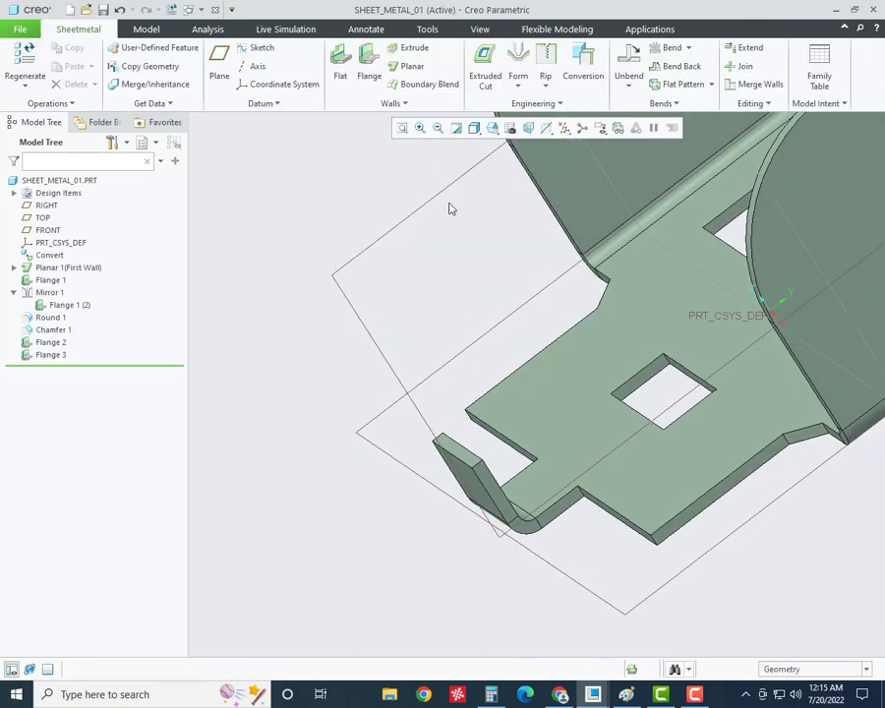
- Start another flange attached to the edge of the upright Flange 3
click(370, 67)
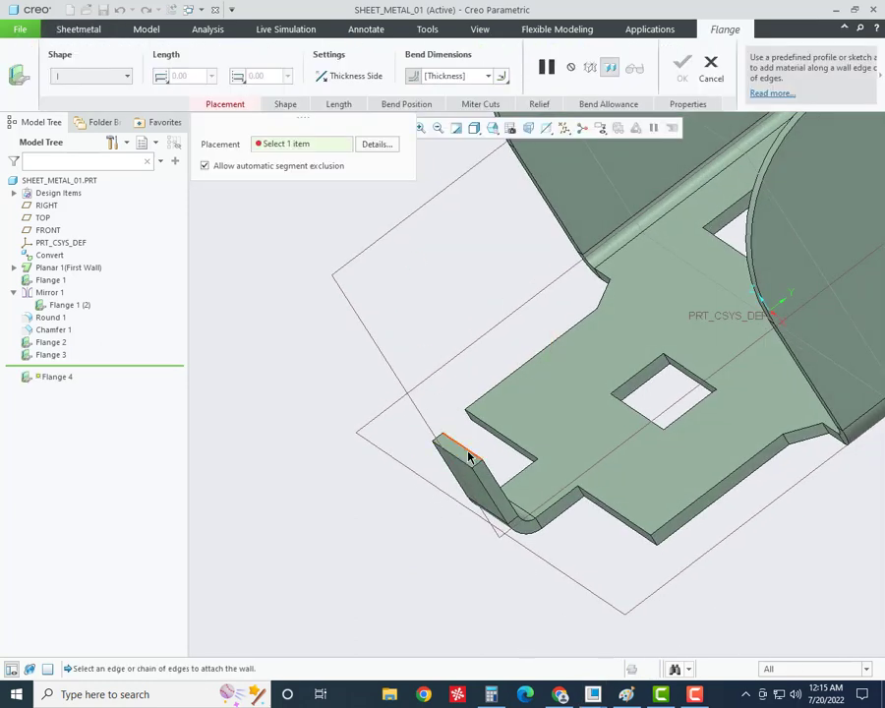
click(469, 455)
mouse_move(466, 550)
middle_down()
mouse_move(459, 533)
mouse_move(492, 580)
middle_up()
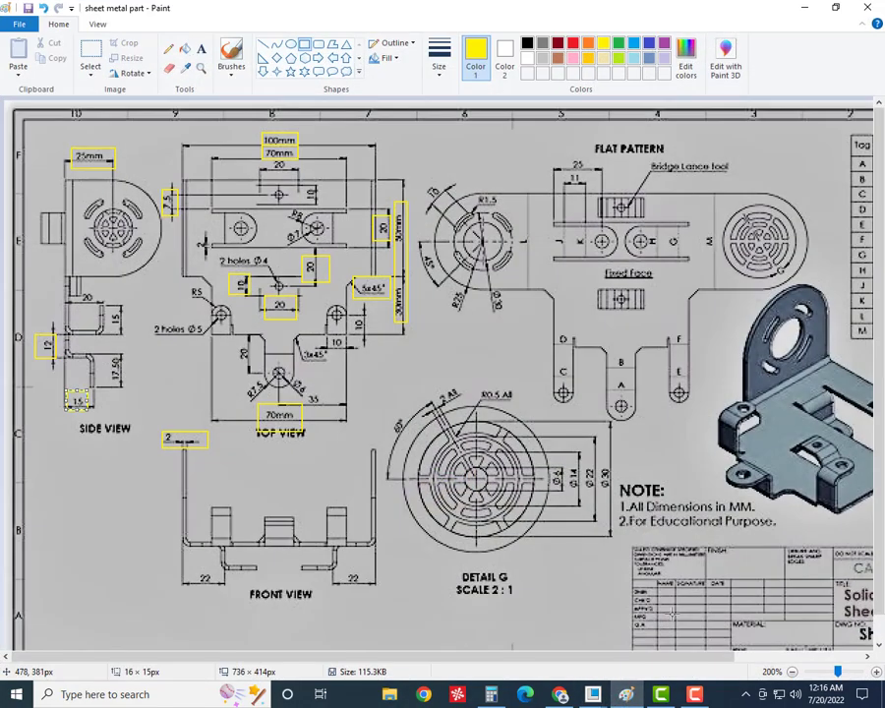
shift+scroll(678, 197, right, 3)
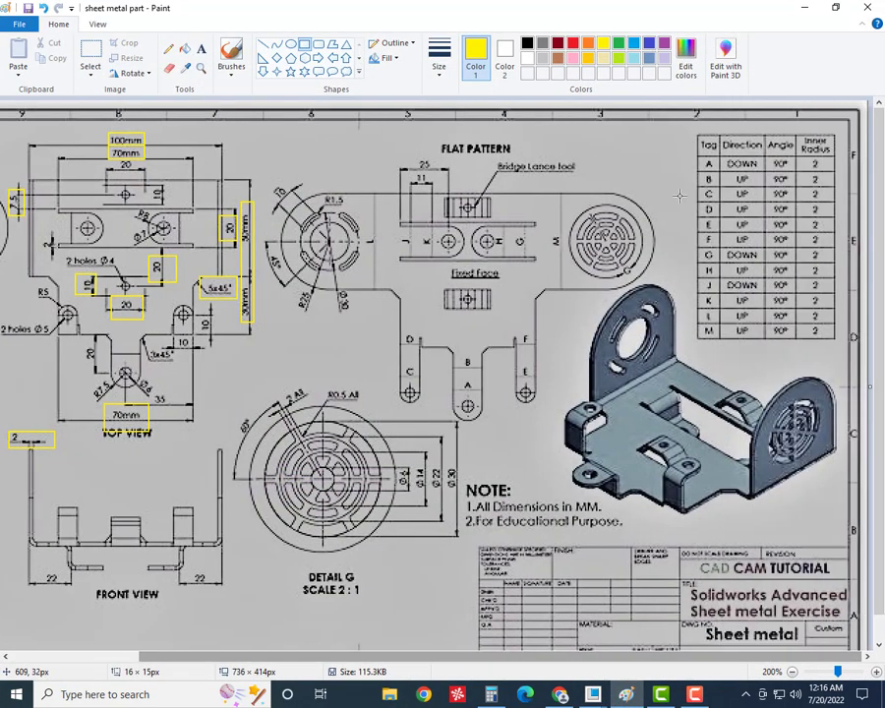
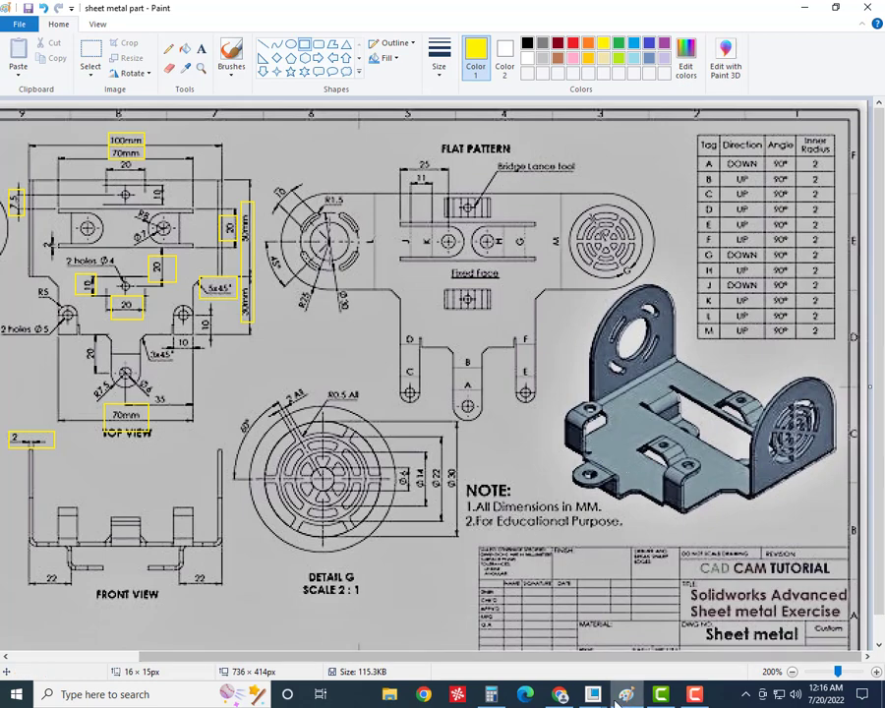
- Check the flange in Creo, then box 17.50 and R7.5 in yellow in Paint and hide it
mouse_move(626, 694)
click(664, 633)
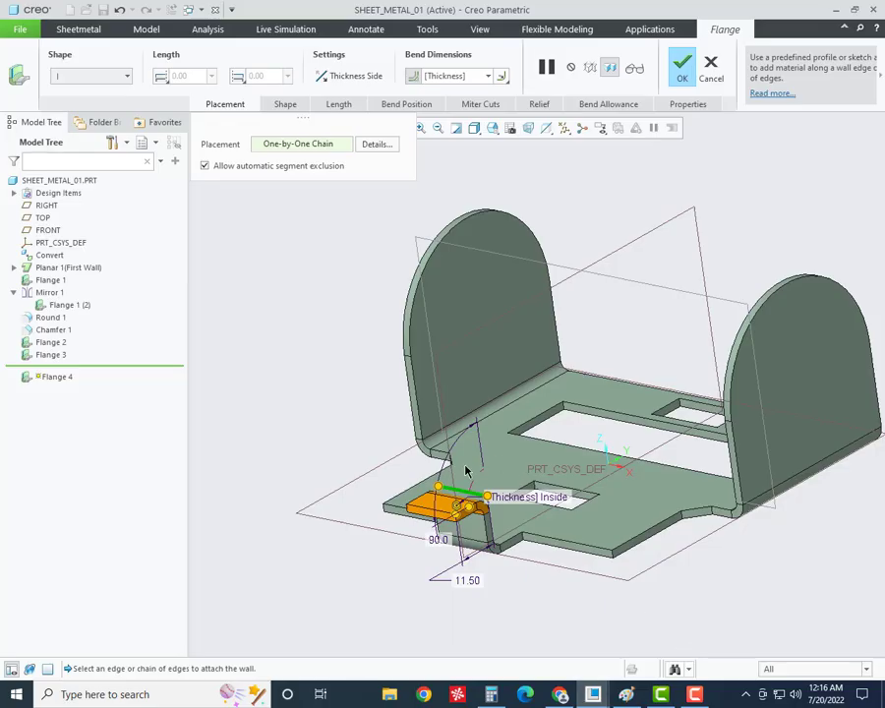
middle_drag(466, 471, 470, 499)
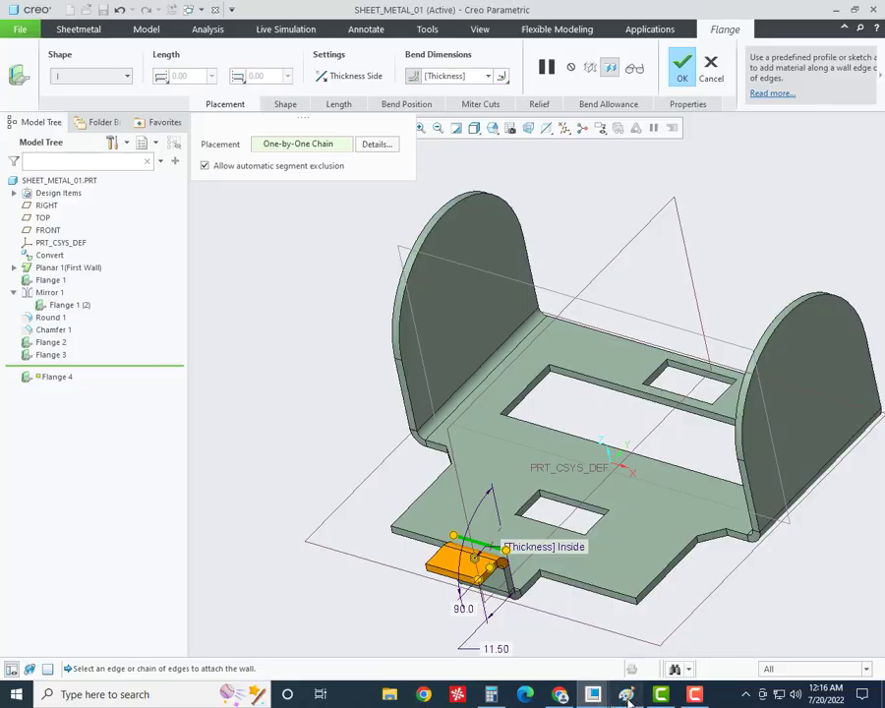
click(629, 698)
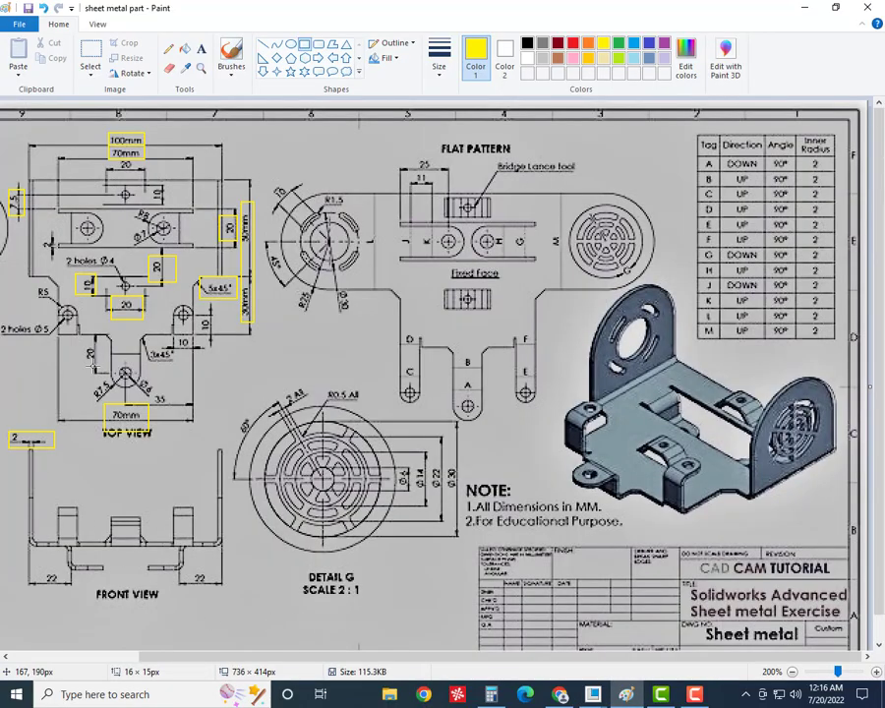
drag(547, 656, 407, 668)
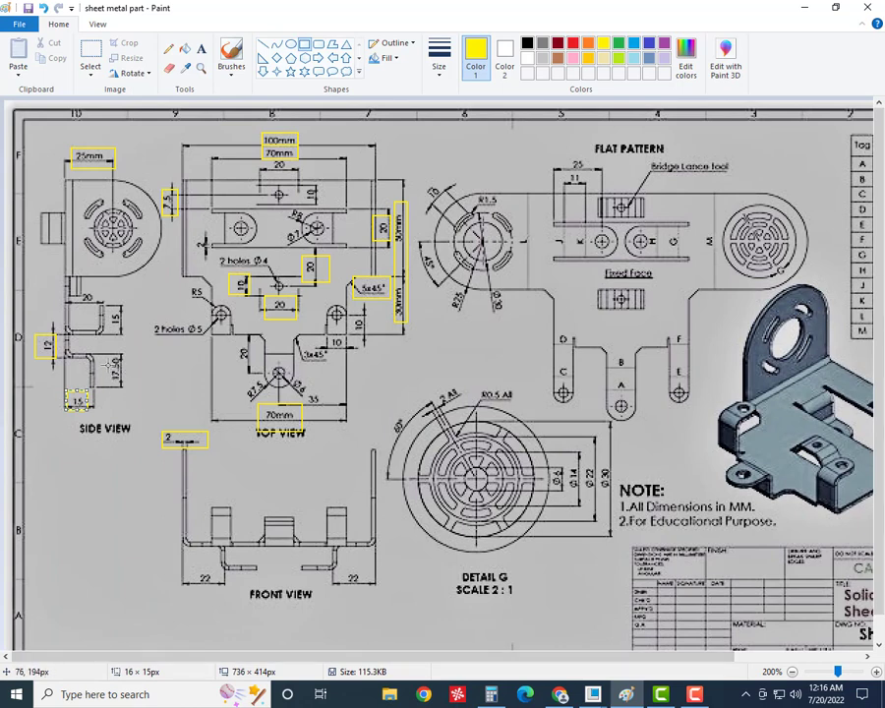
drag(108, 352, 122, 388)
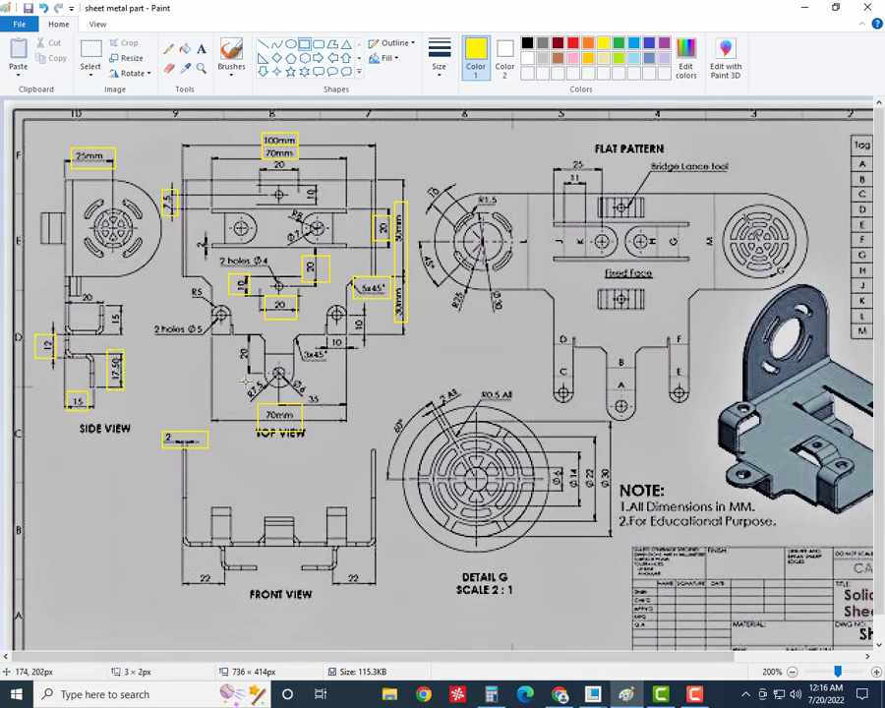
drag(240, 375, 261, 394)
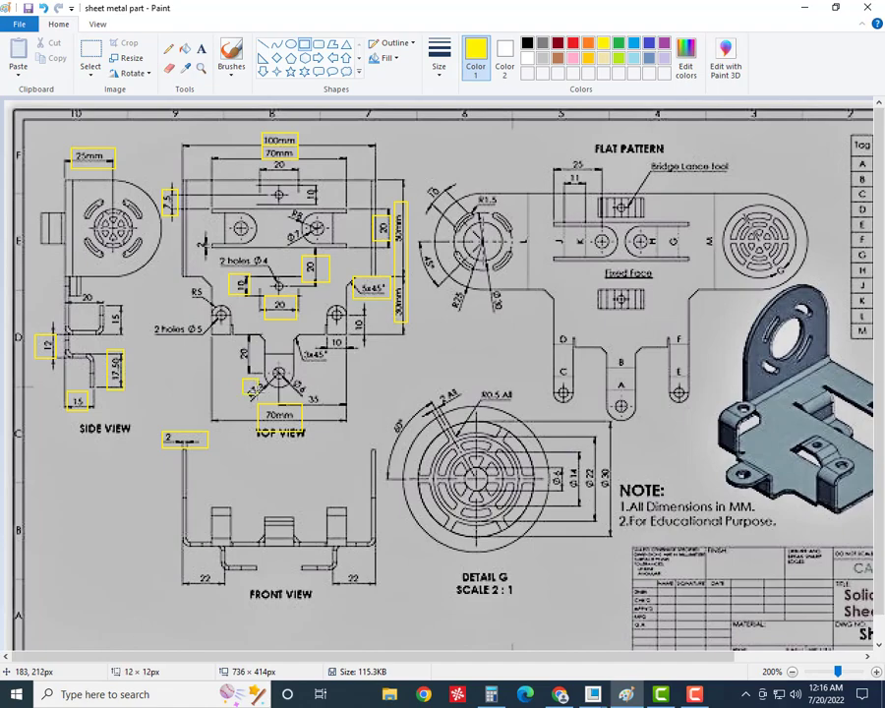
click(803, 7)
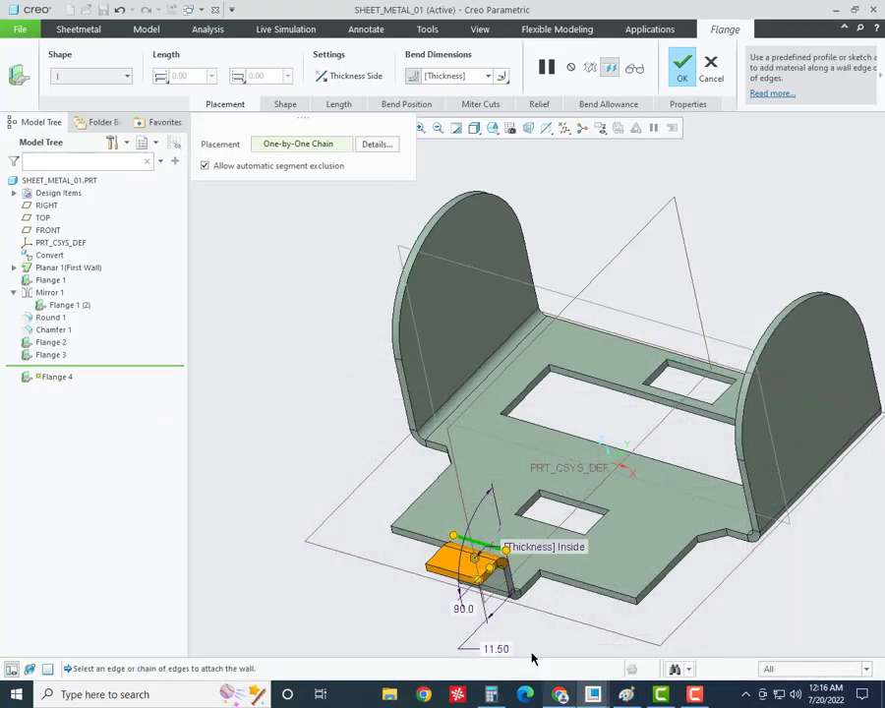
- Change Flange 4's length from 11.50 to 17.5 and complete the flange
double_click(497, 647)
scroll(357, 396, up, 2)
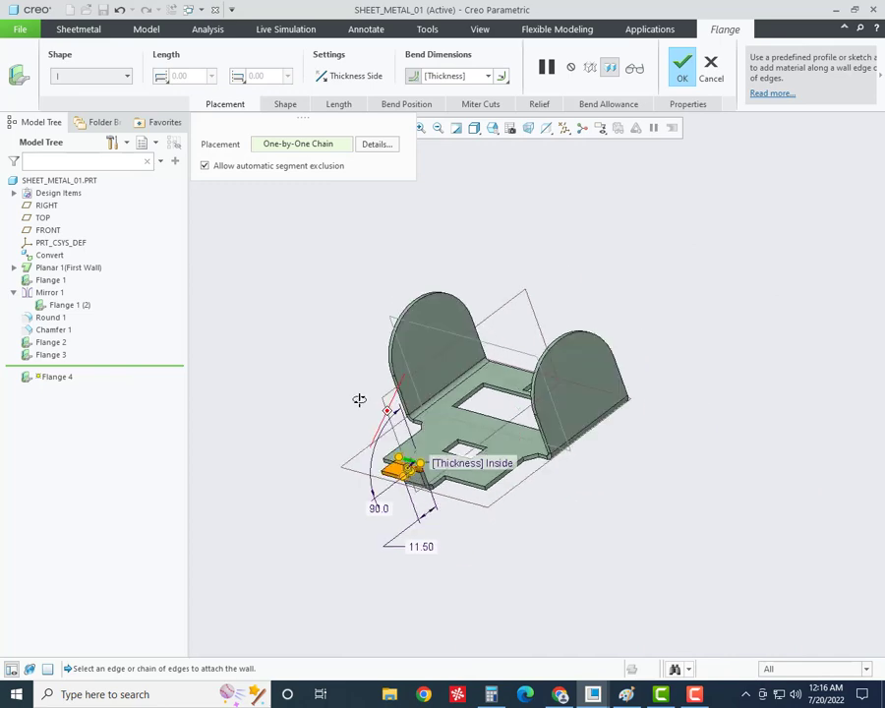
scroll(409, 560, down, 5)
double_click(382, 506)
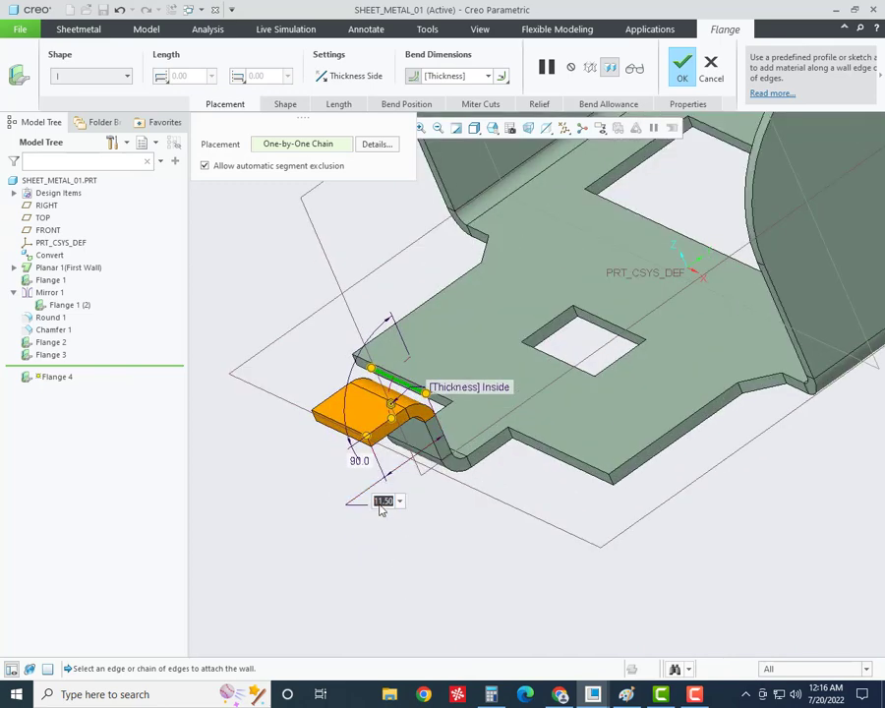
text(17.5)
key(Return)
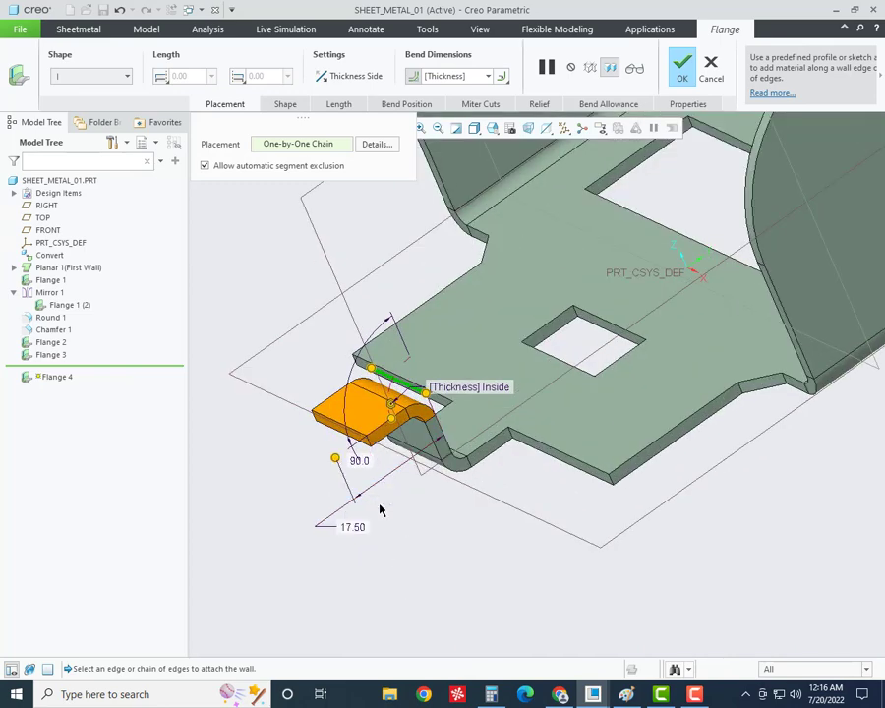
click(681, 66)
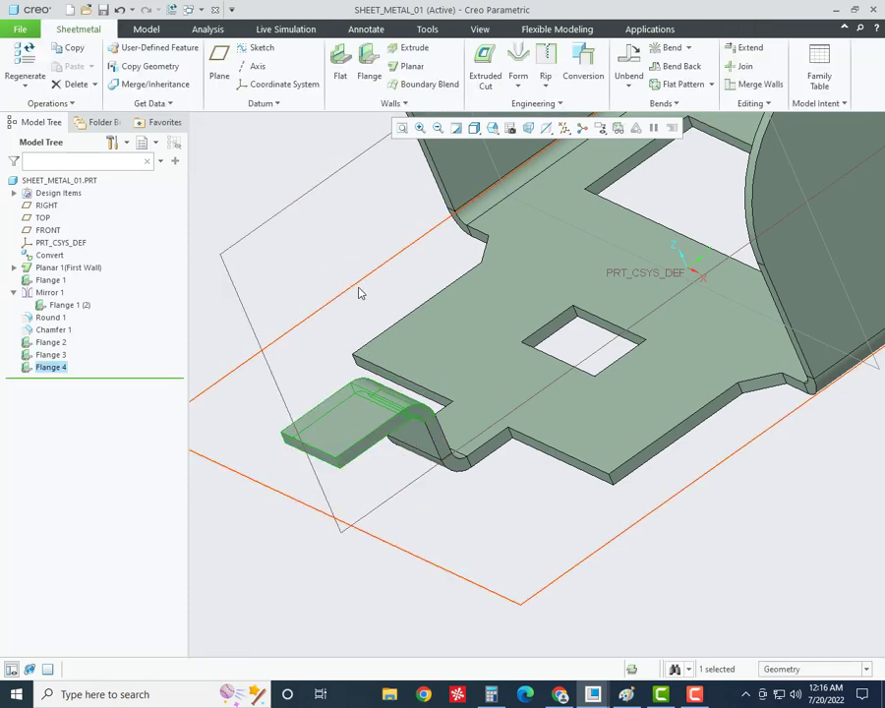
key(ctrl+d)
mouse_move(340, 403)
middle_down()
mouse_move(367, 427)
mouse_move(371, 393)
middle_up()
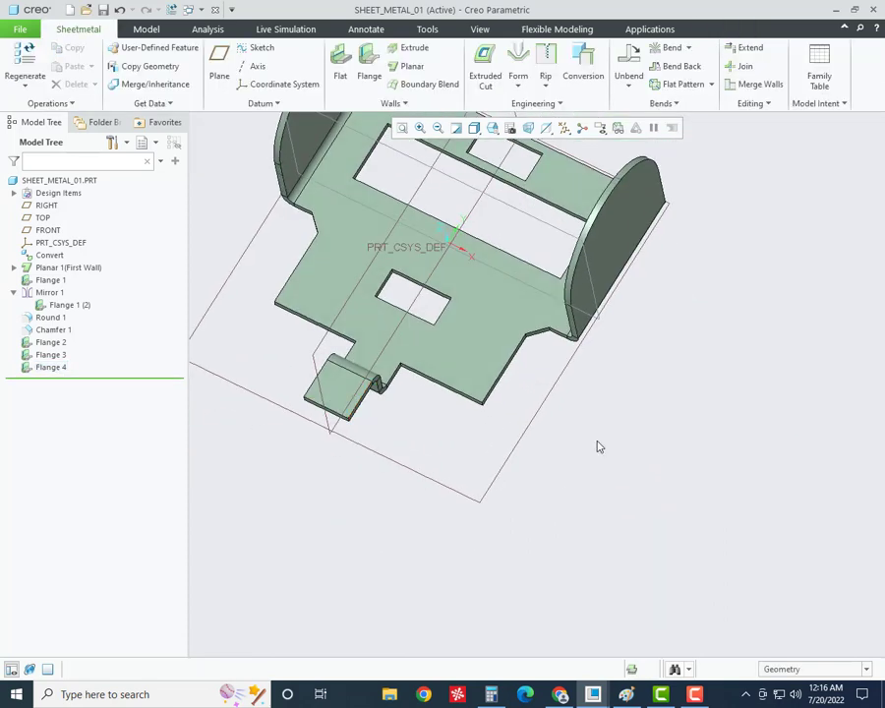
click(534, 104)
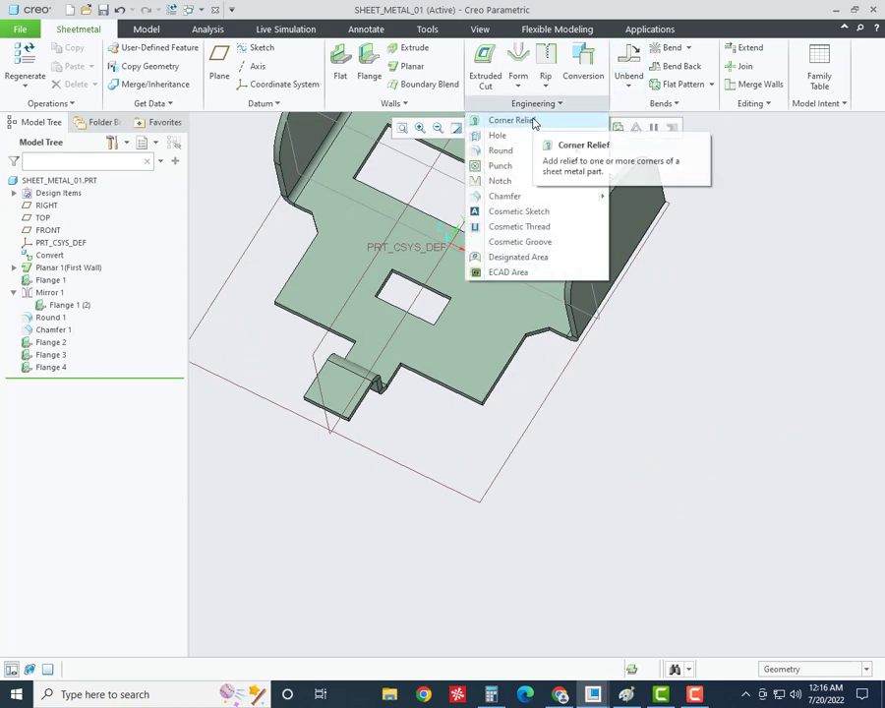
- Round the two outer tab corner edges with a 7.5 radius
click(500, 150)
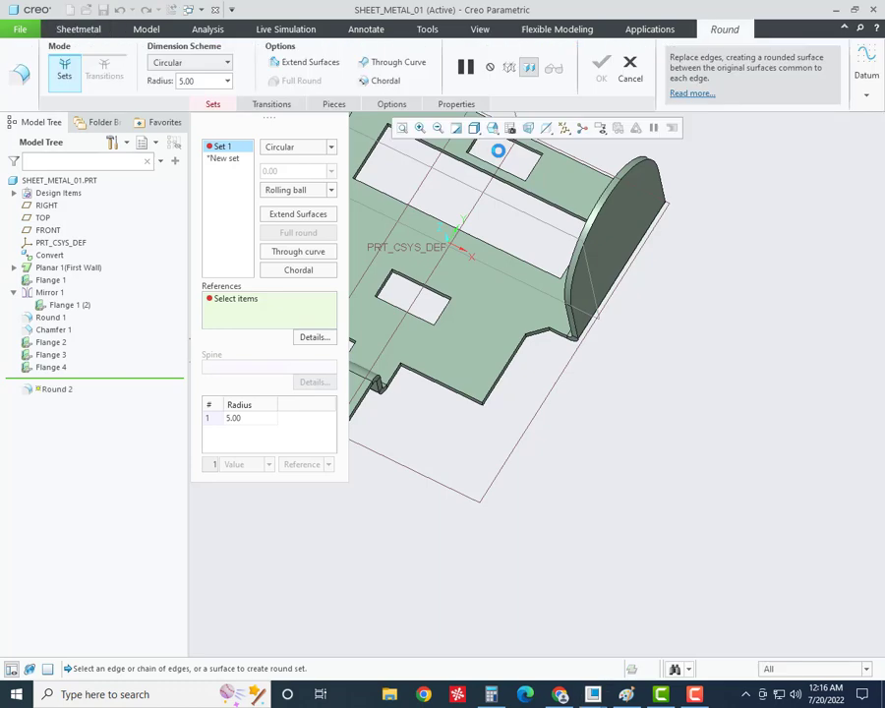
scroll(496, 452, up, 5)
scroll(497, 453, down, 5)
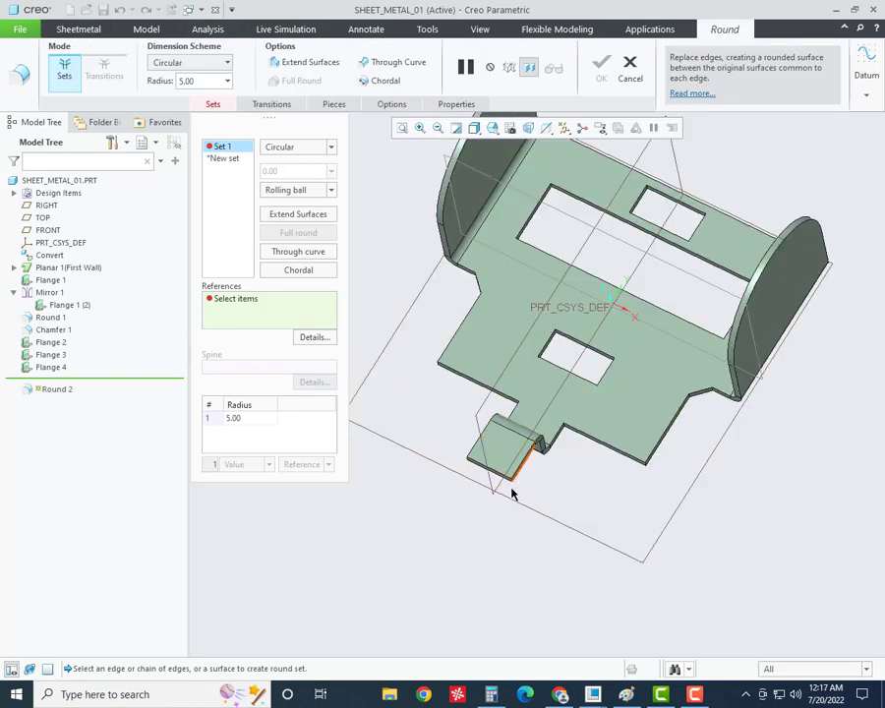
scroll(513, 482, down, 3)
click(536, 447)
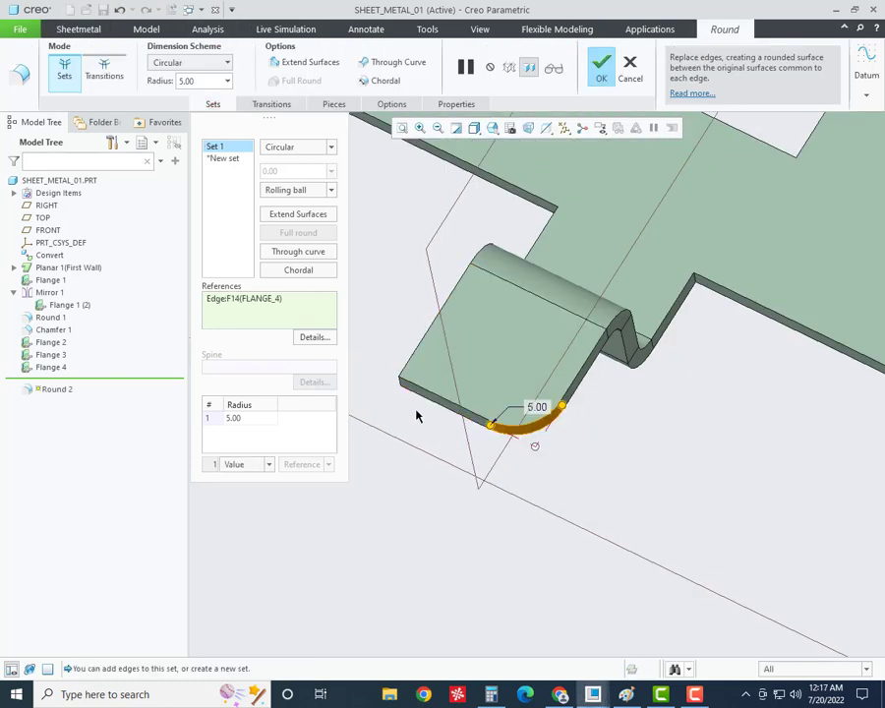
ctrl+click(400, 384)
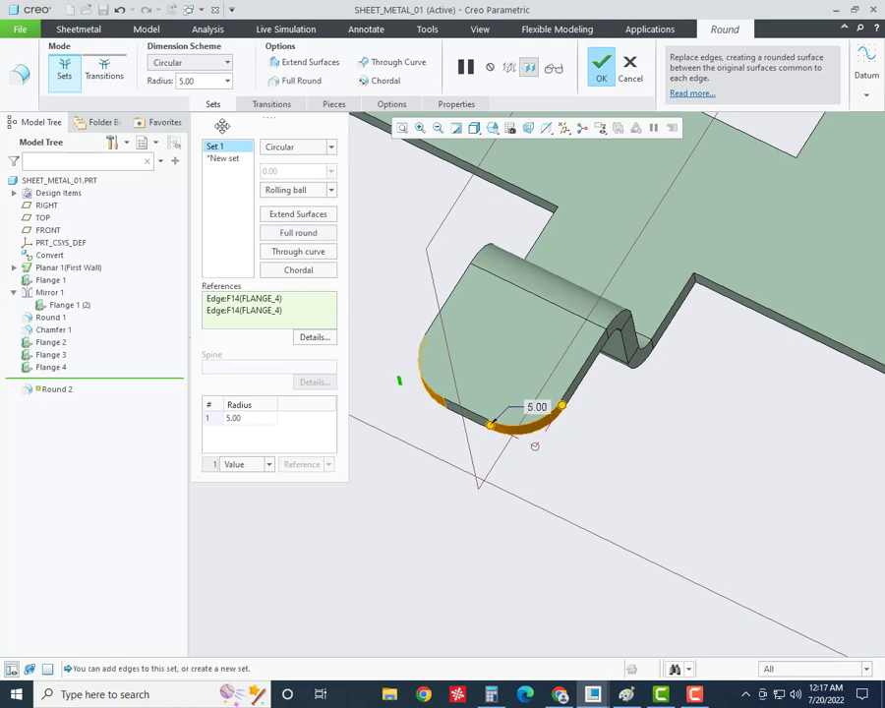
double_click(203, 80)
text(7.)
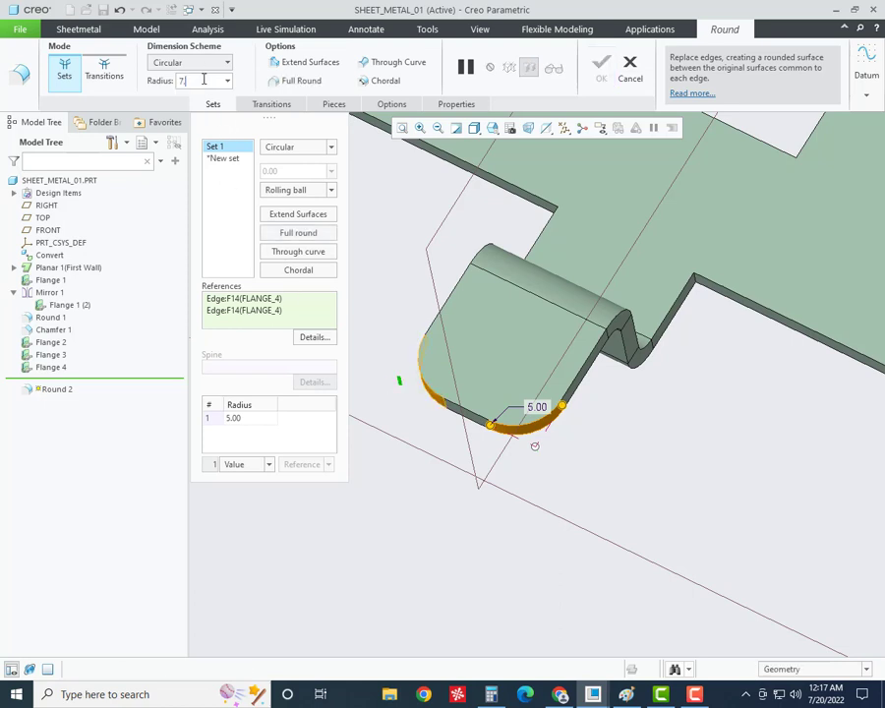
text(5)
key(Return)
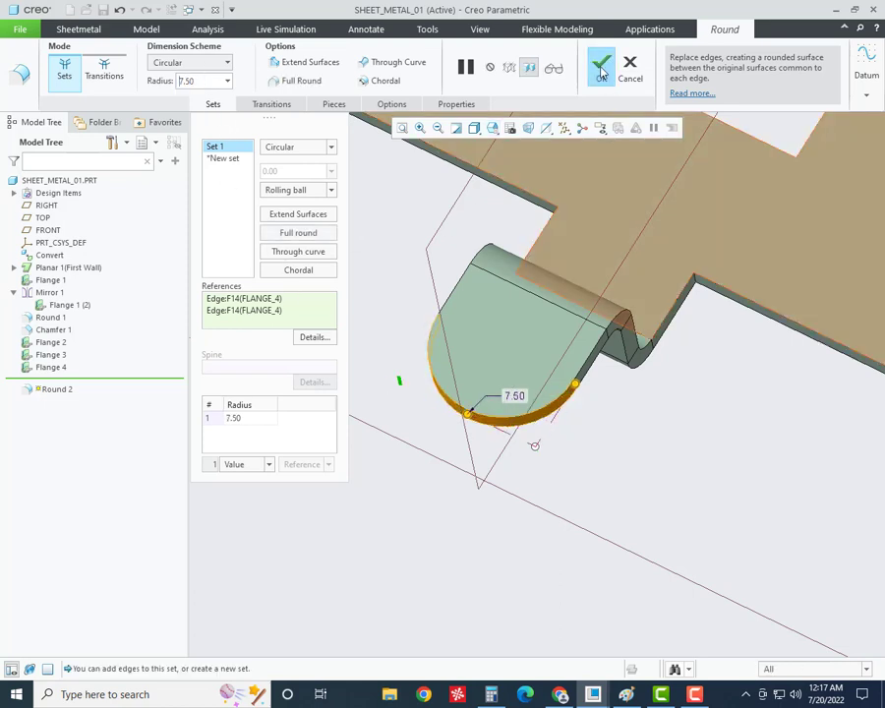
middle_click(529, 443)
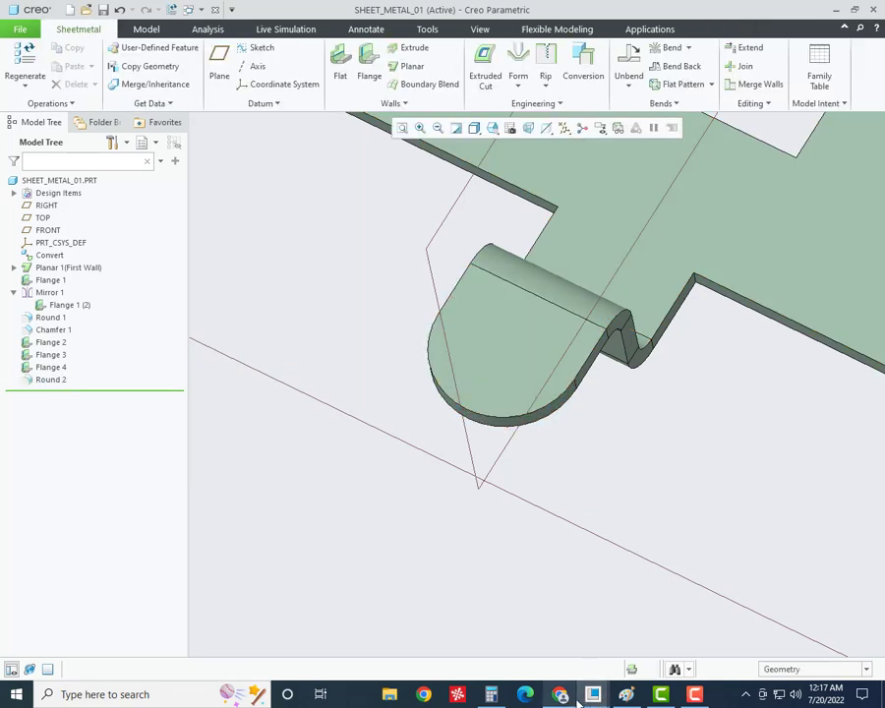
- Outline the radius beside the top view's bottom hole in yellow, then return to Creo
click(626, 694)
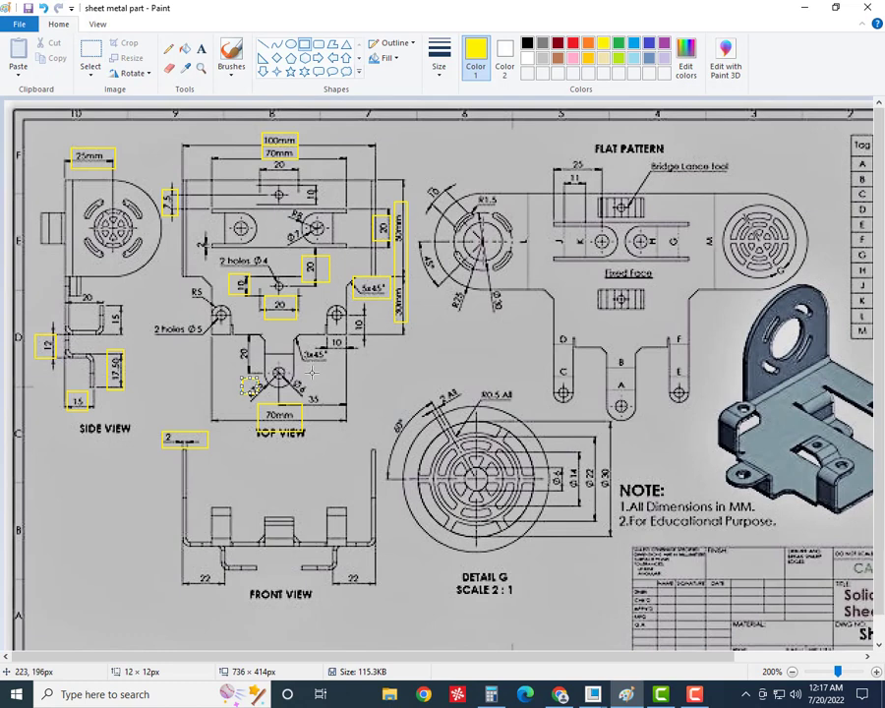
drag(315, 375, 290, 399)
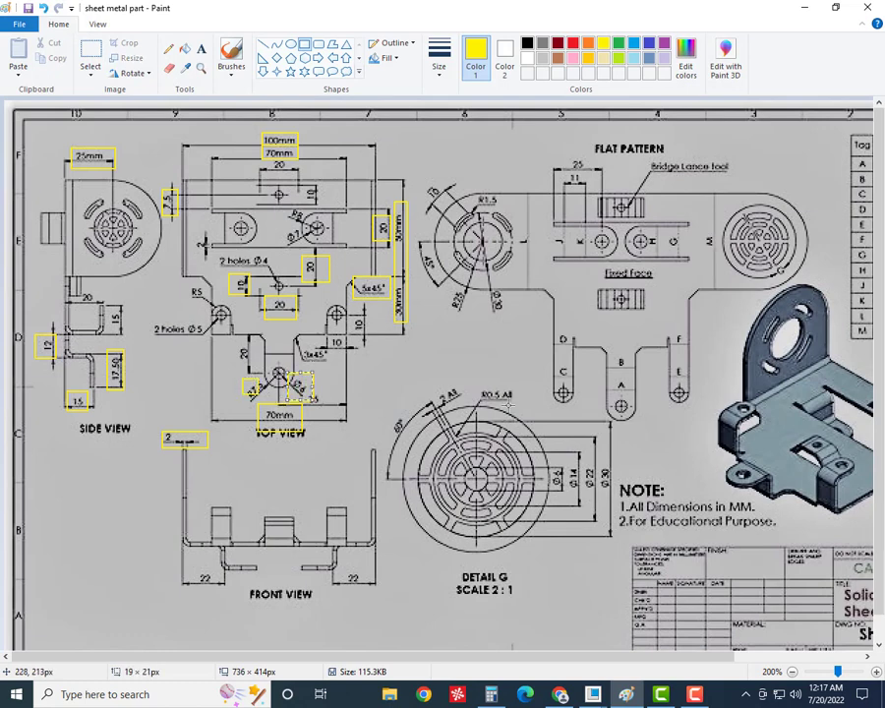
scroll(332, 458, down, 1)
scroll(333, 458, up, 1)
mouse_move(592, 694)
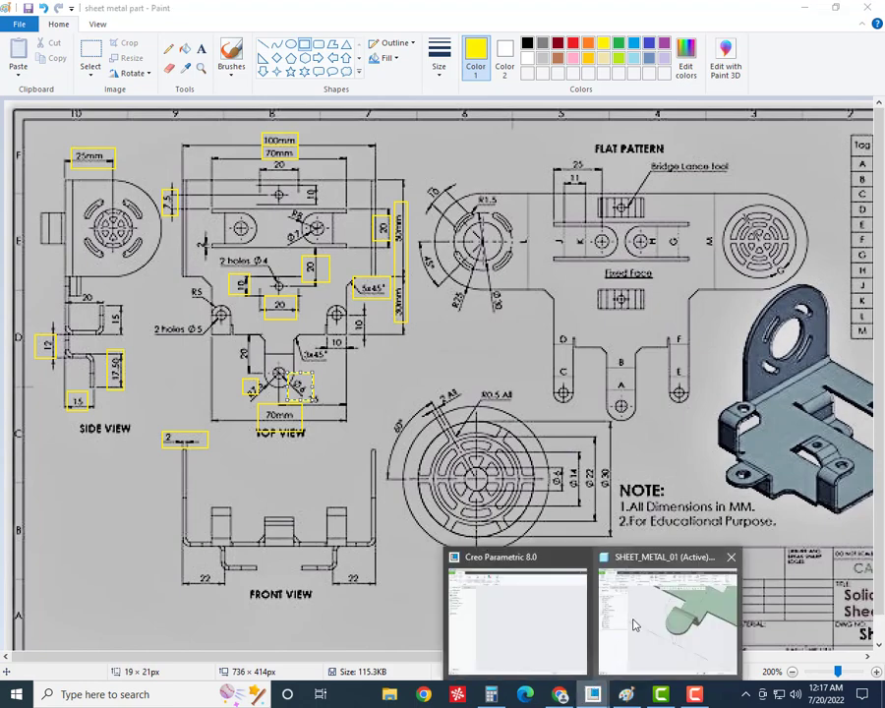
click(659, 619)
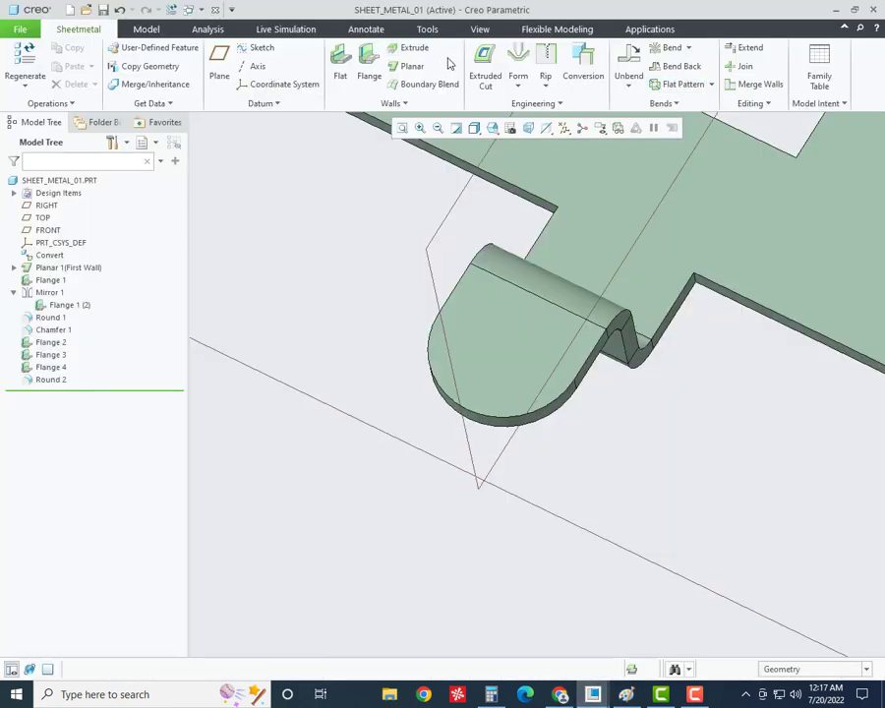
- Start an extruded cut sketched on the tab face, placing a circle at the rounded end
click(488, 62)
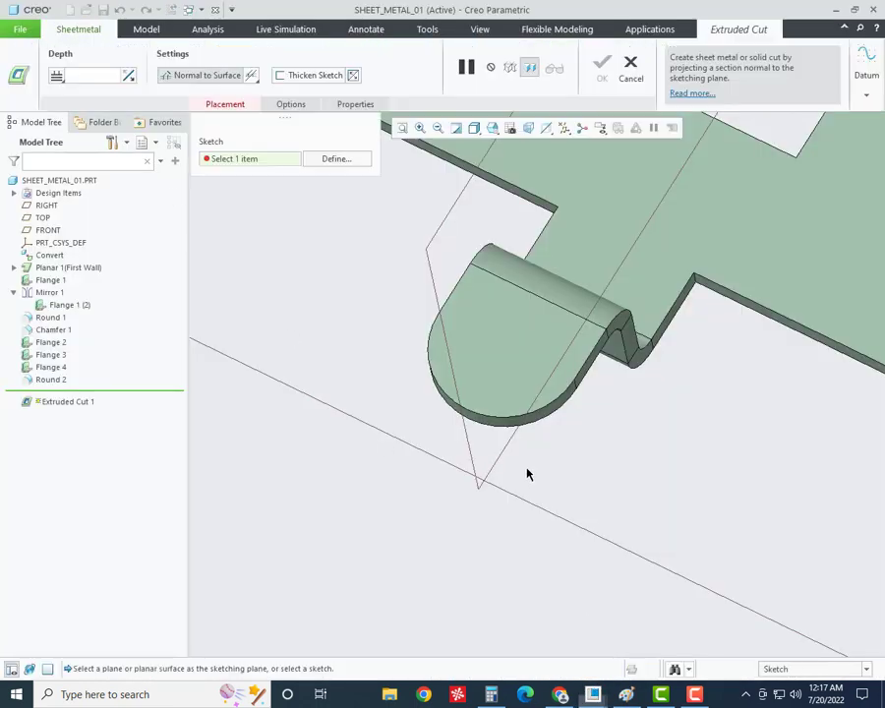
click(515, 348)
click(17, 84)
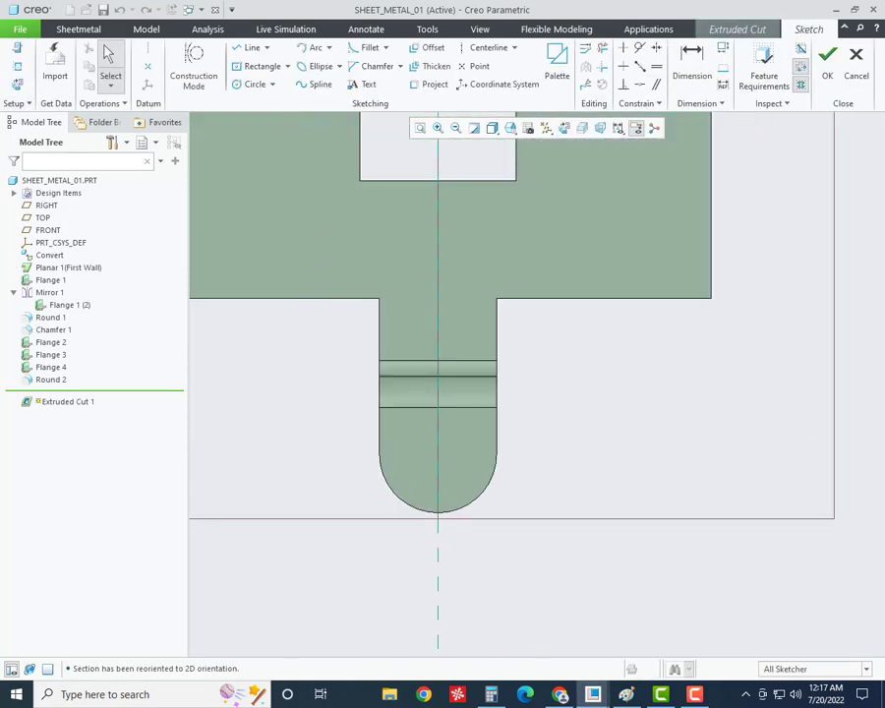
click(416, 513)
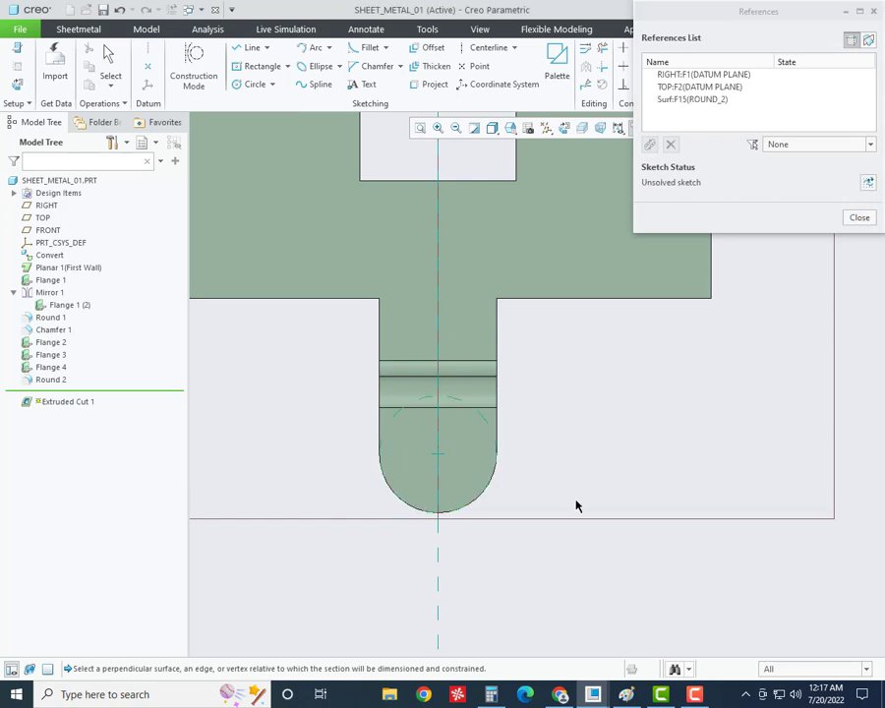
middle_click(577, 503)
click(251, 83)
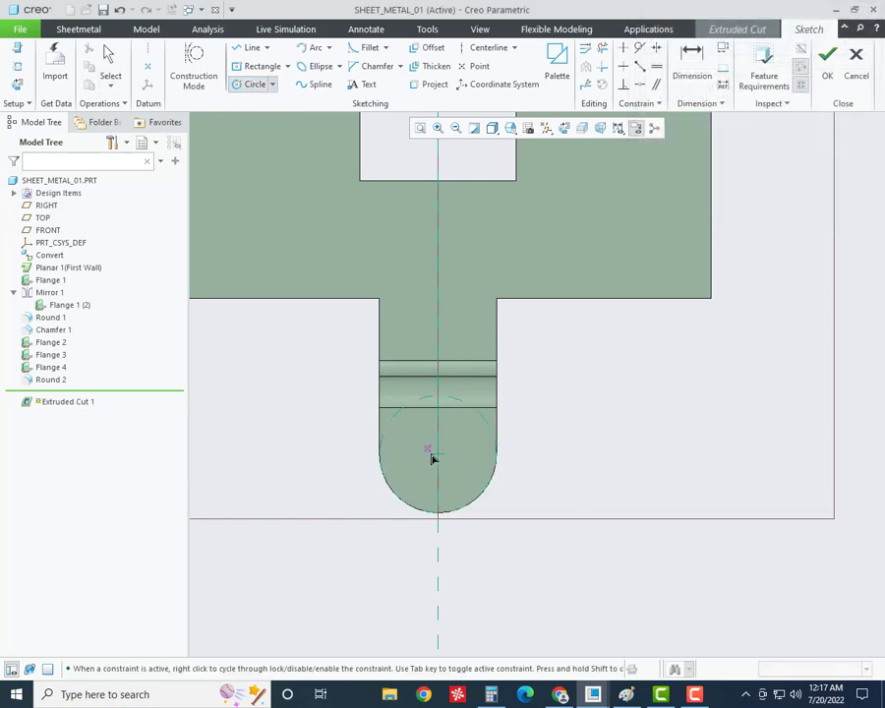
click(458, 482)
middle_click(547, 478)
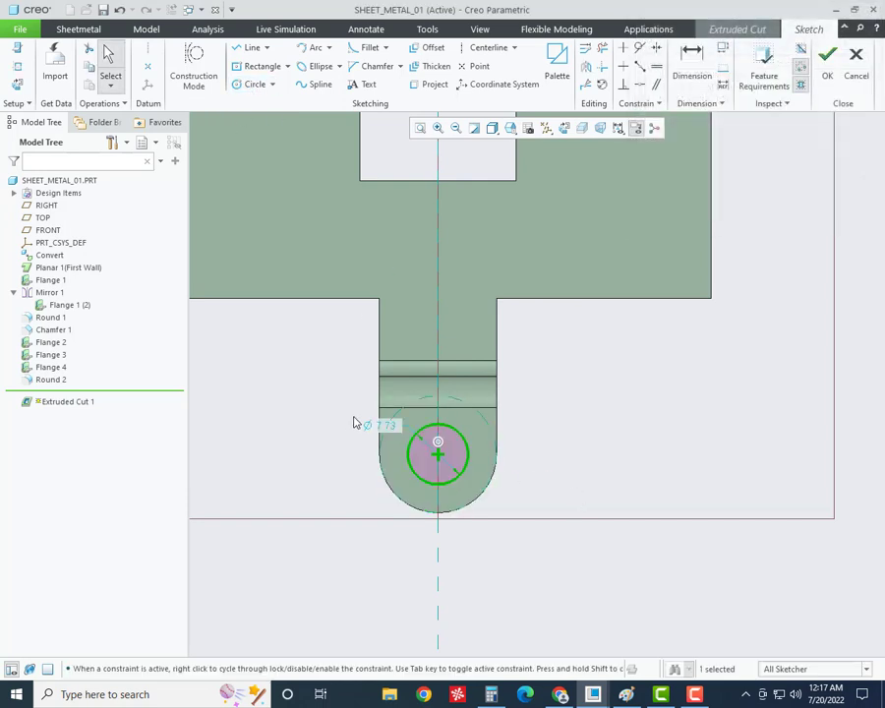
- Set the circle diameter to 6 and complete the cut through the tab
double_click(389, 429)
text(6)
key(Return)
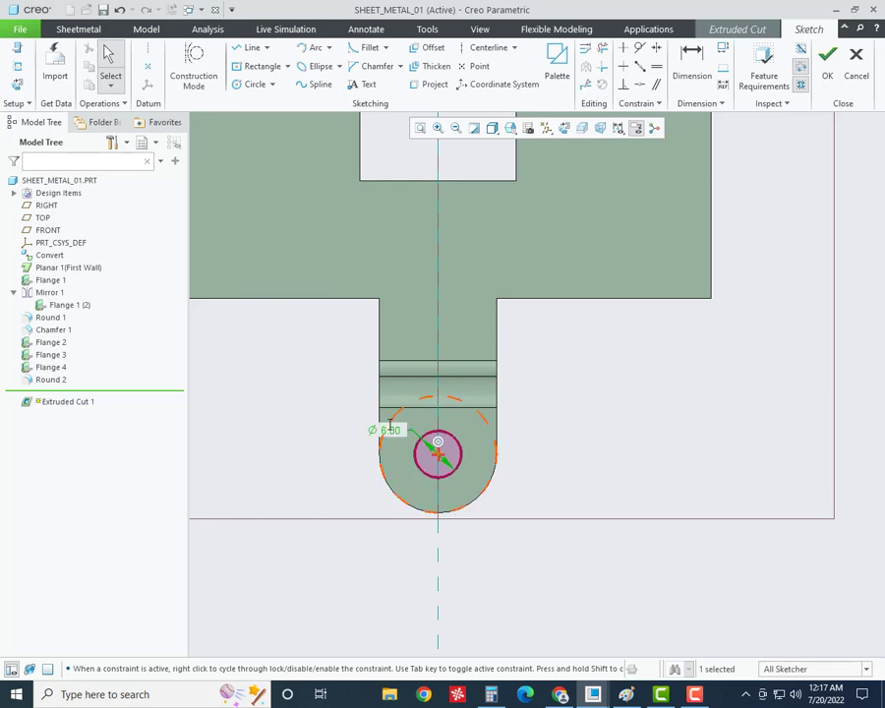
click(826, 60)
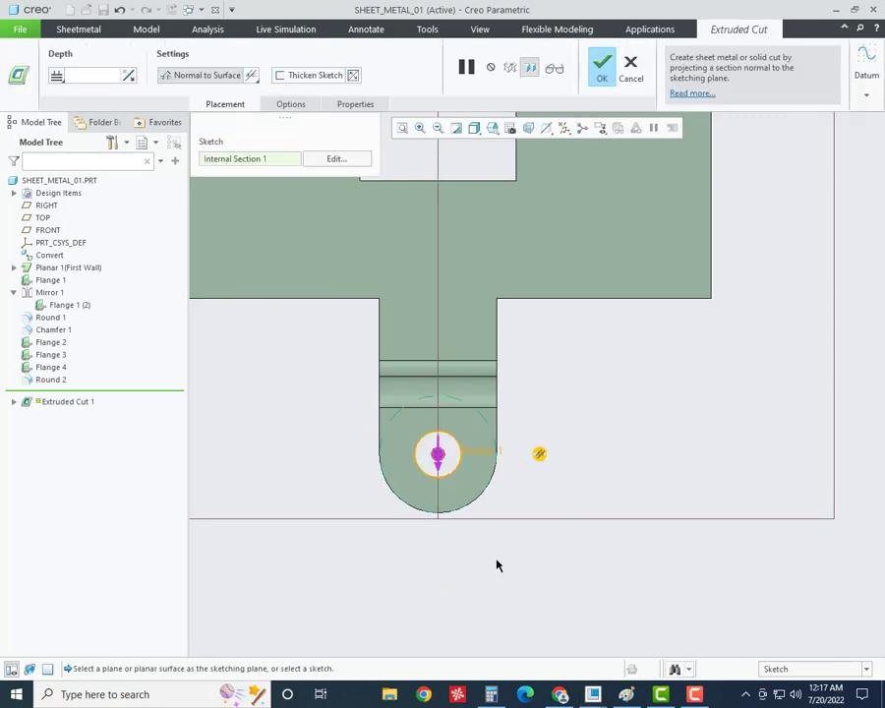
middle_drag(494, 562, 463, 525)
scroll(397, 472, down, 2)
scroll(558, 599, down, 3)
scroll(498, 544, up, 5)
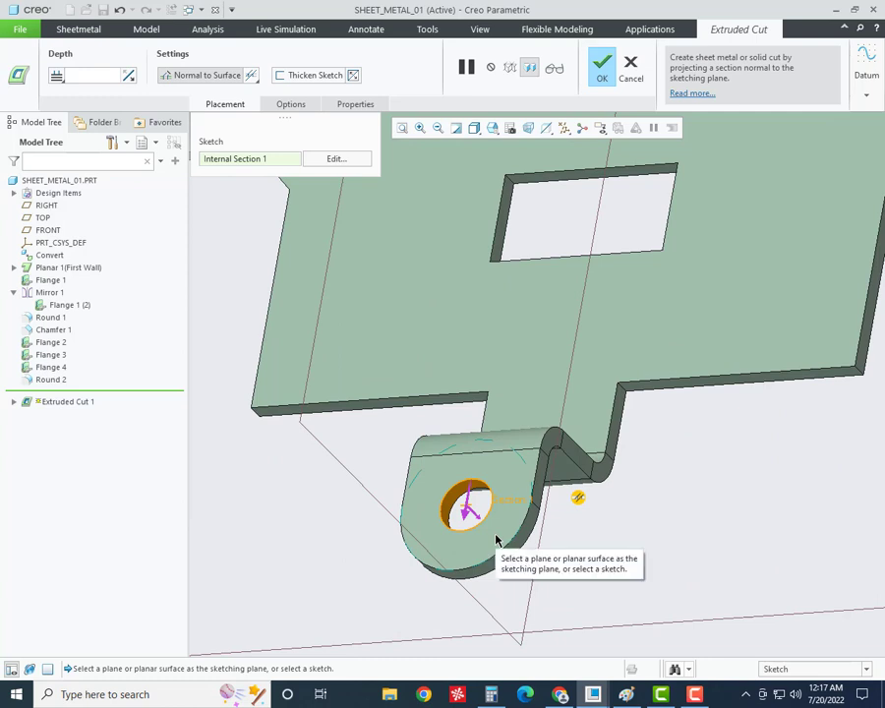
click(601, 71)
- Save the part and switch back to the Paint reference drawing
scroll(301, 534, down, 3)
key(ctrl+s)
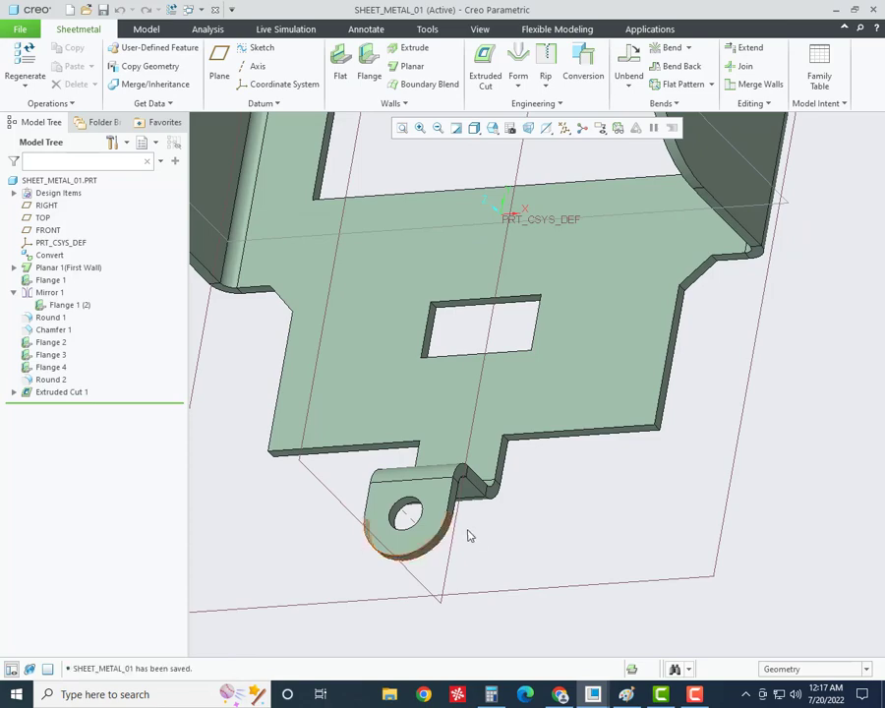
mouse_move(466, 531)
middle_down()
mouse_move(458, 527)
mouse_move(468, 558)
mouse_move(458, 518)
mouse_move(474, 513)
mouse_move(431, 529)
mouse_move(460, 529)
middle_up()
scroll(491, 396, up, 2)
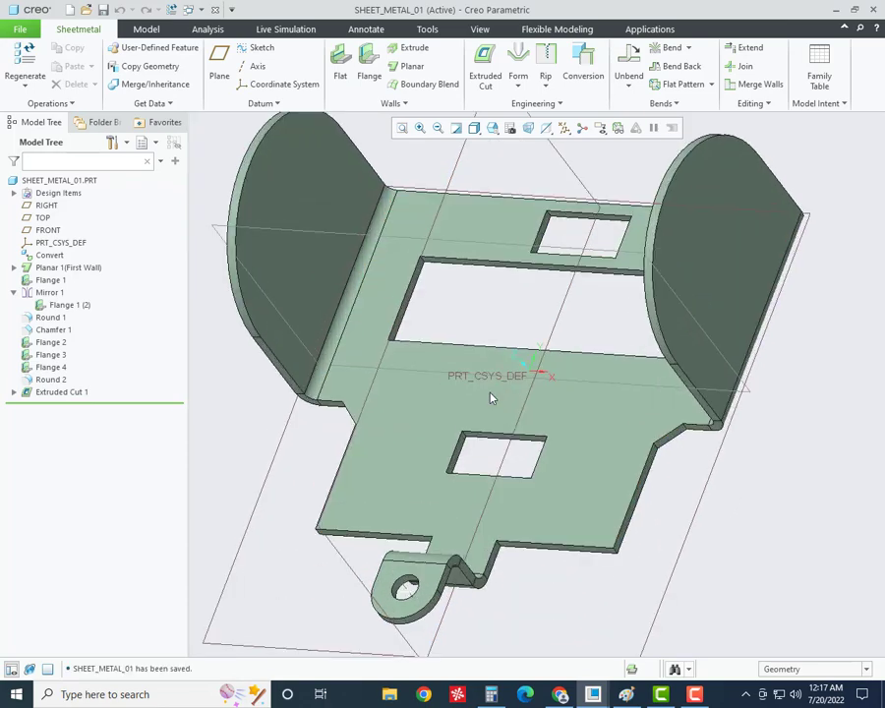
scroll(486, 401, up, 2)
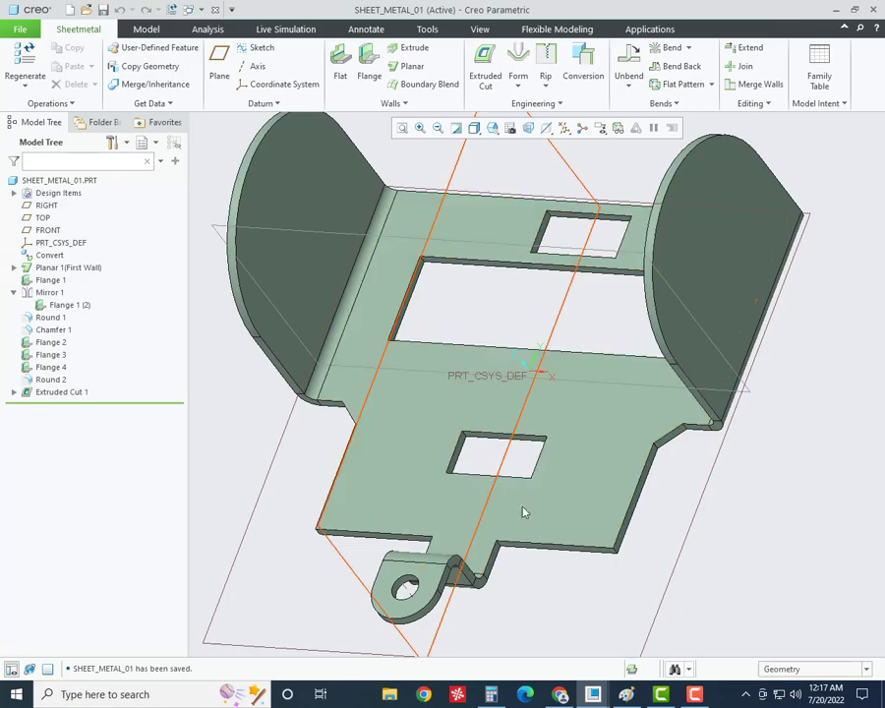
click(626, 694)
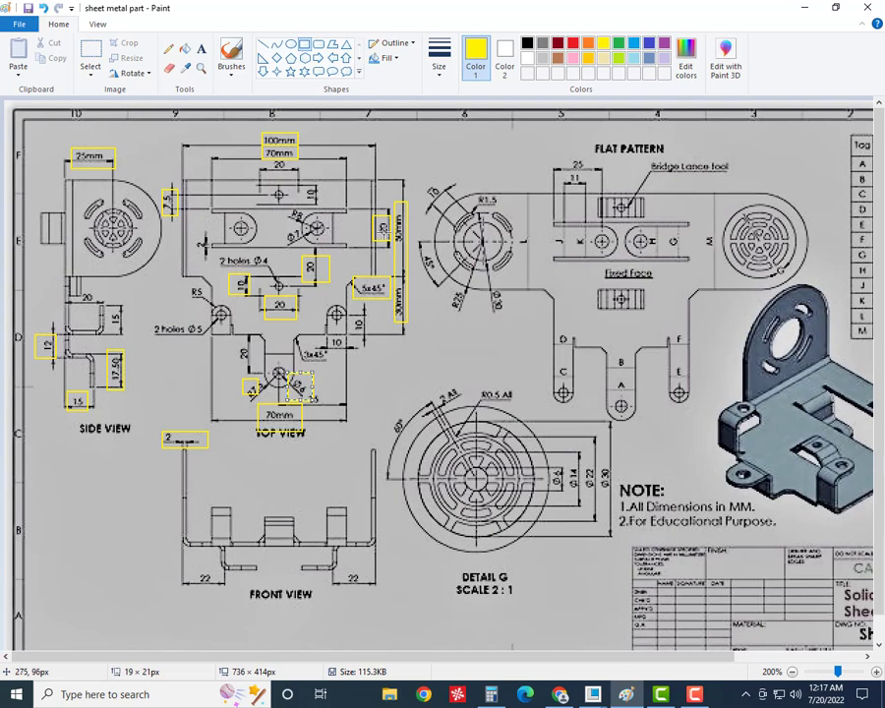
- Box the 2 dimension and the bent bracket tab in the 3-D image in yellow
drag(609, 656, 780, 666)
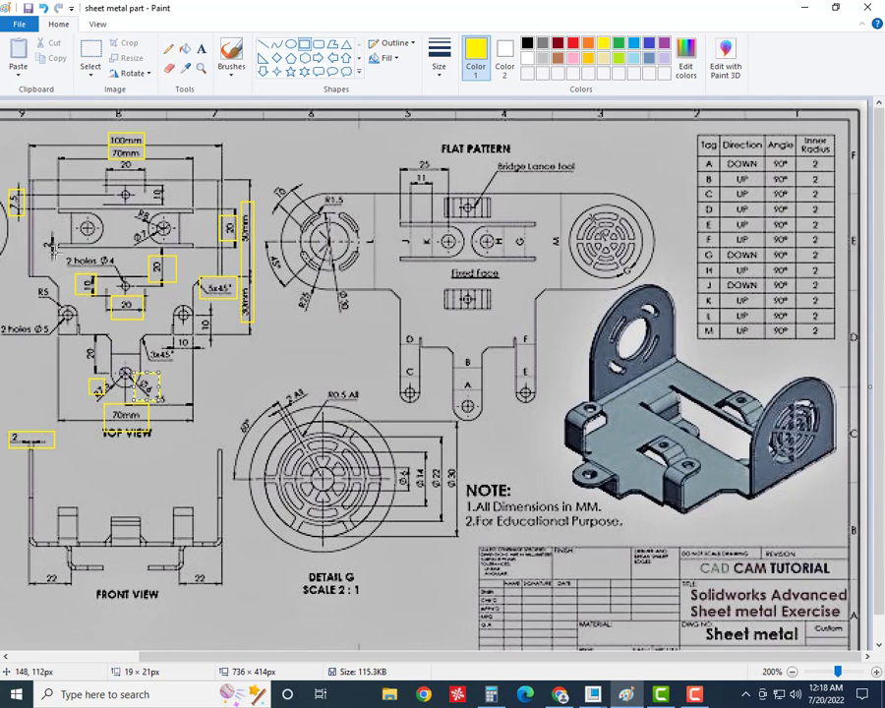
drag(40, 235, 58, 252)
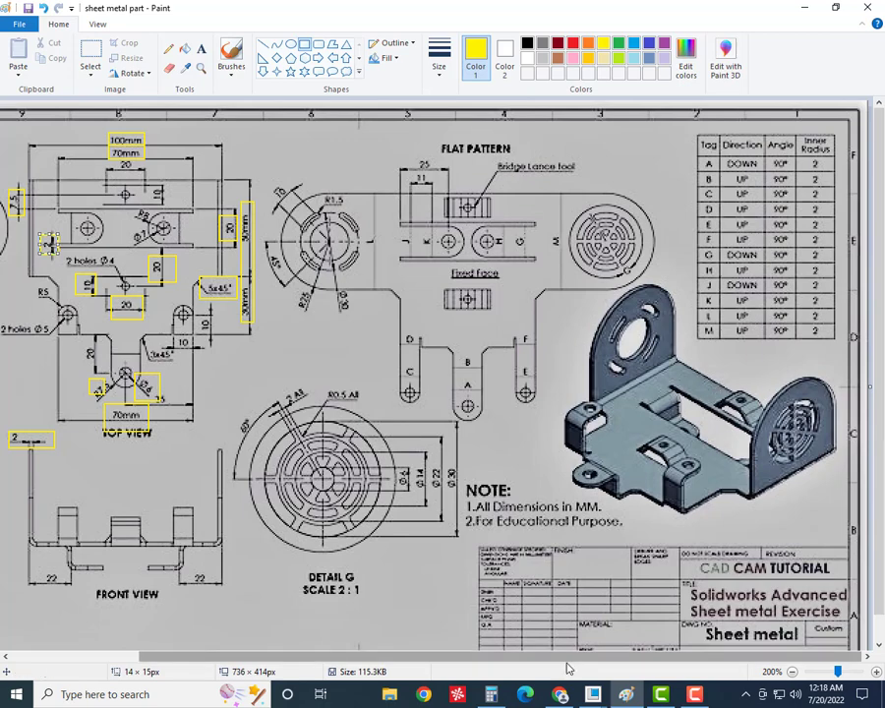
drag(566, 658, 442, 671)
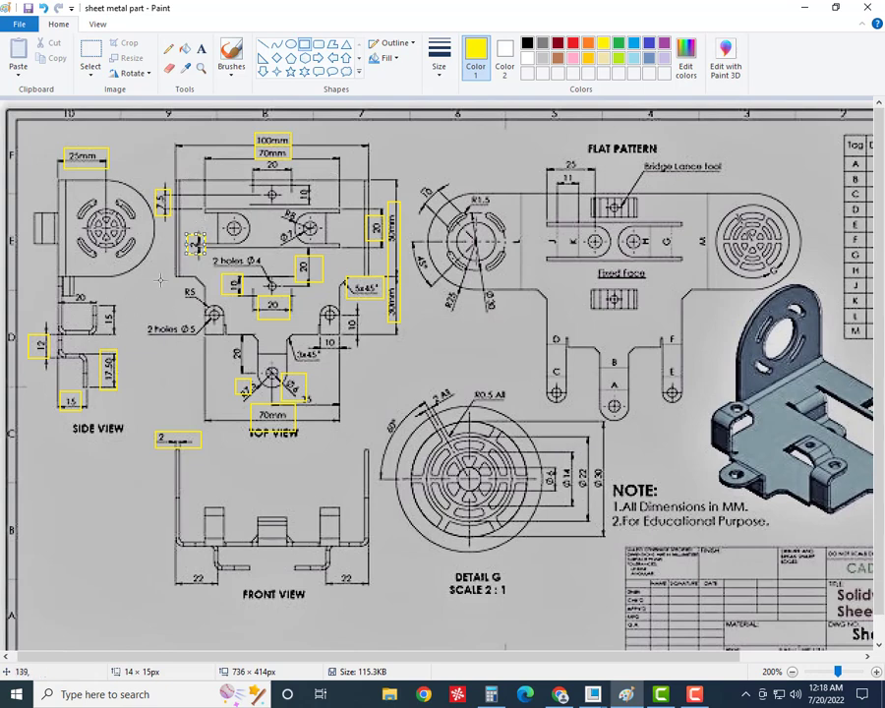
drag(693, 378, 750, 459)
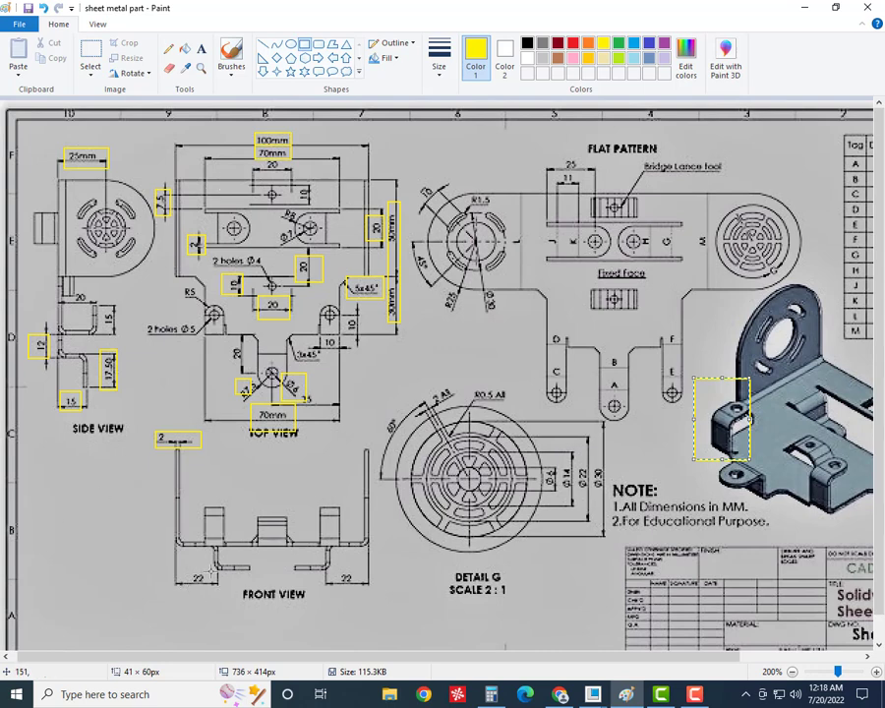
- Box the 22 dimension and the R8 label, discarding trial boxes around 25 and 11
drag(206, 587, 186, 572)
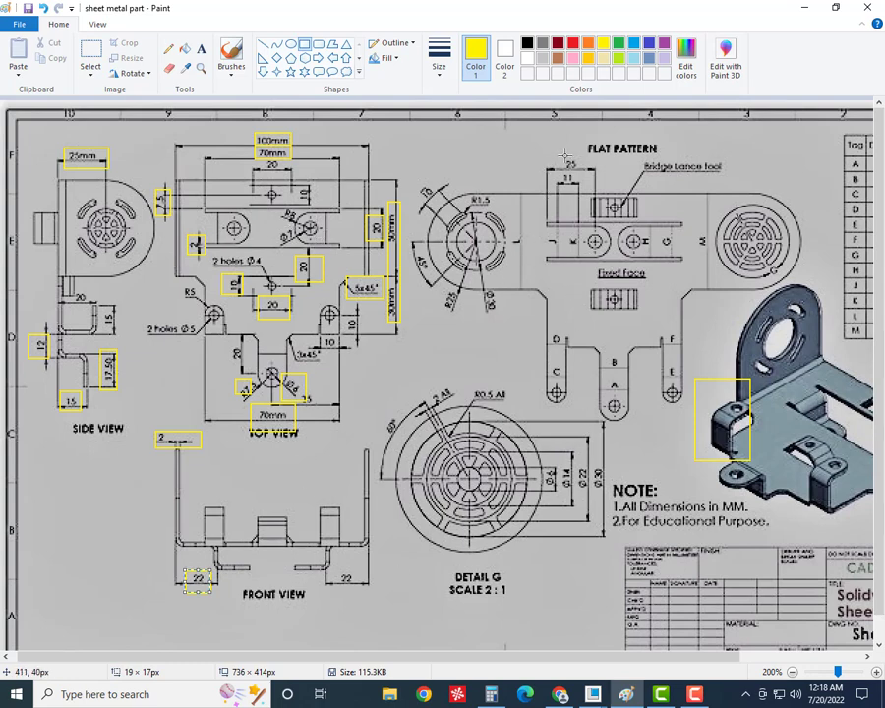
drag(565, 155, 591, 178)
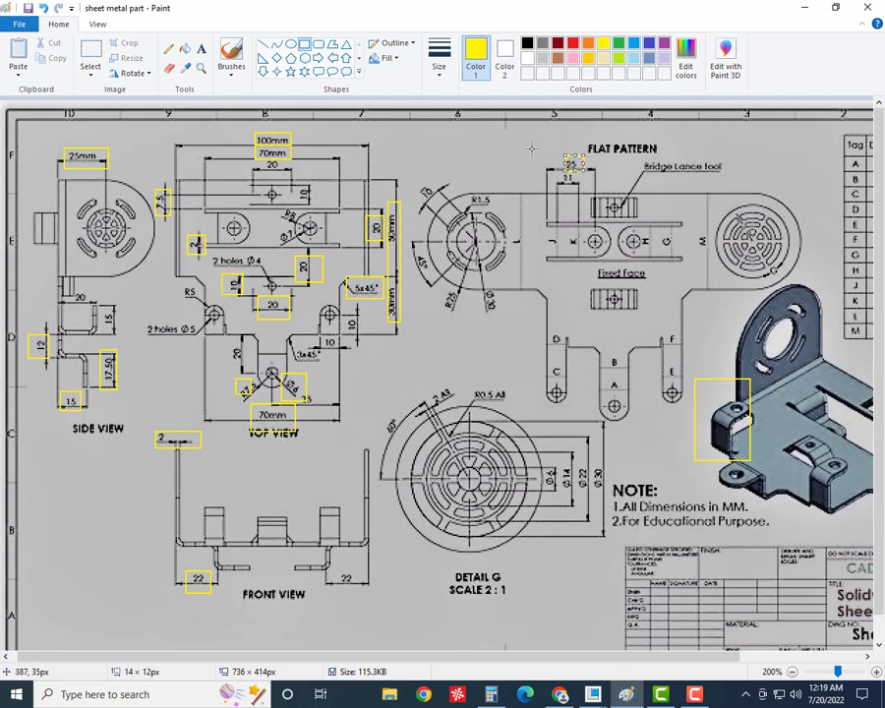
key(ctrl+z)
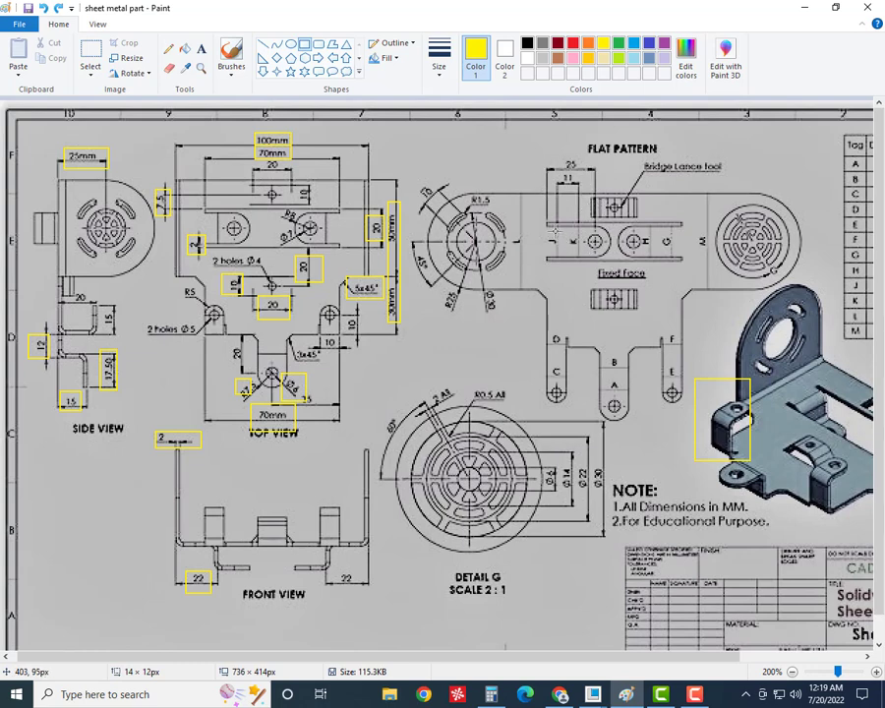
drag(555, 169, 580, 182)
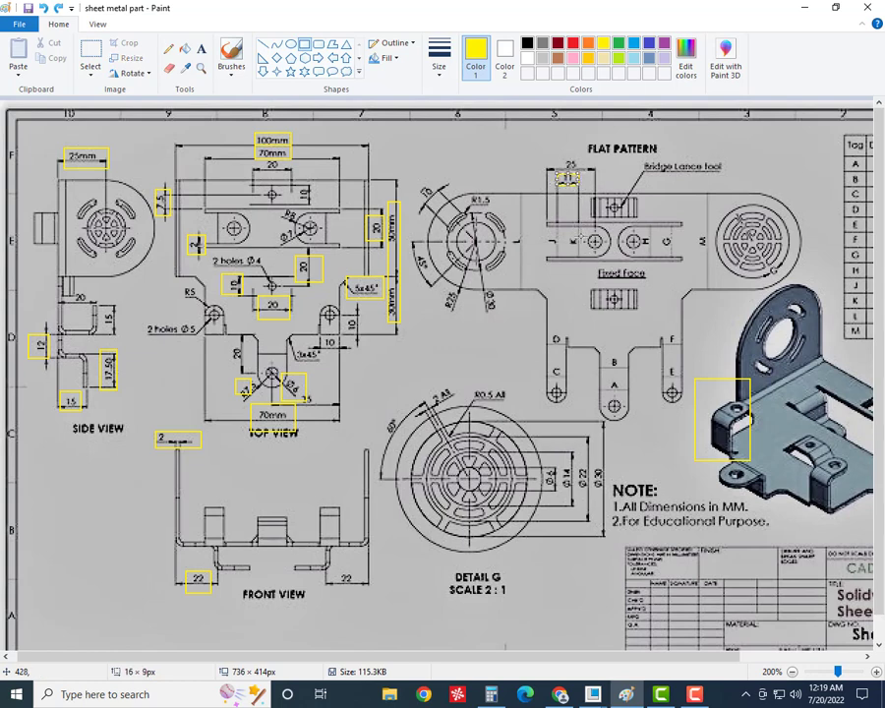
click(545, 202)
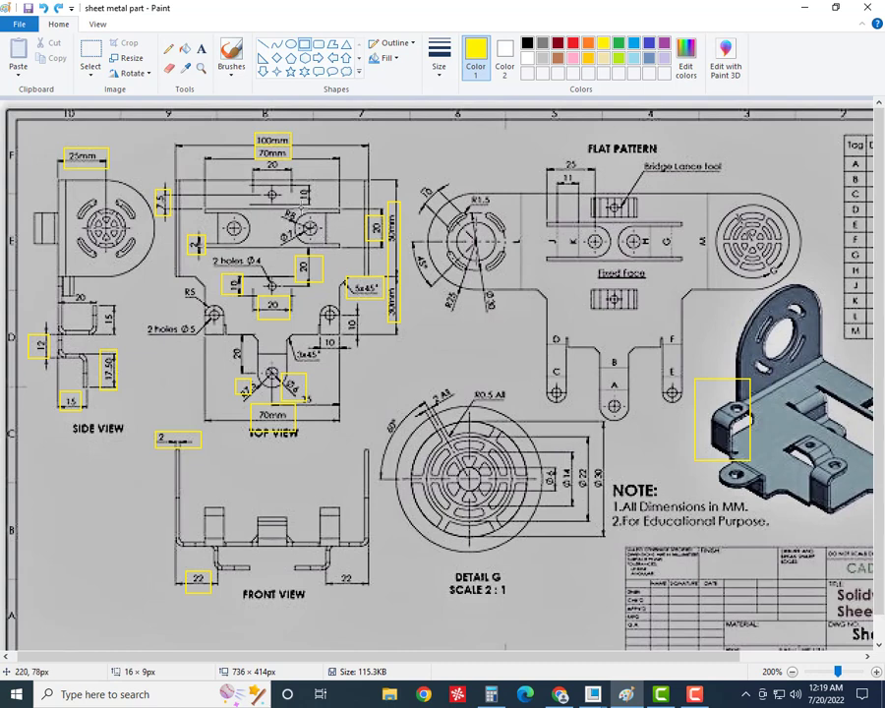
drag(300, 208, 273, 220)
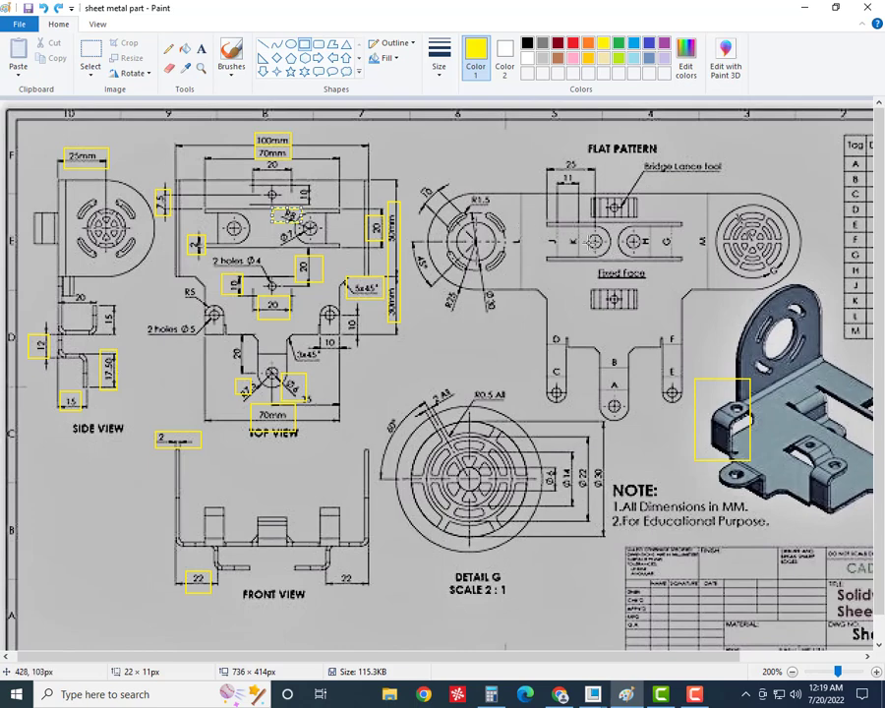
- Compute 25 − 3 = 22 in Calculator and box the tab area near K
click(490, 694)
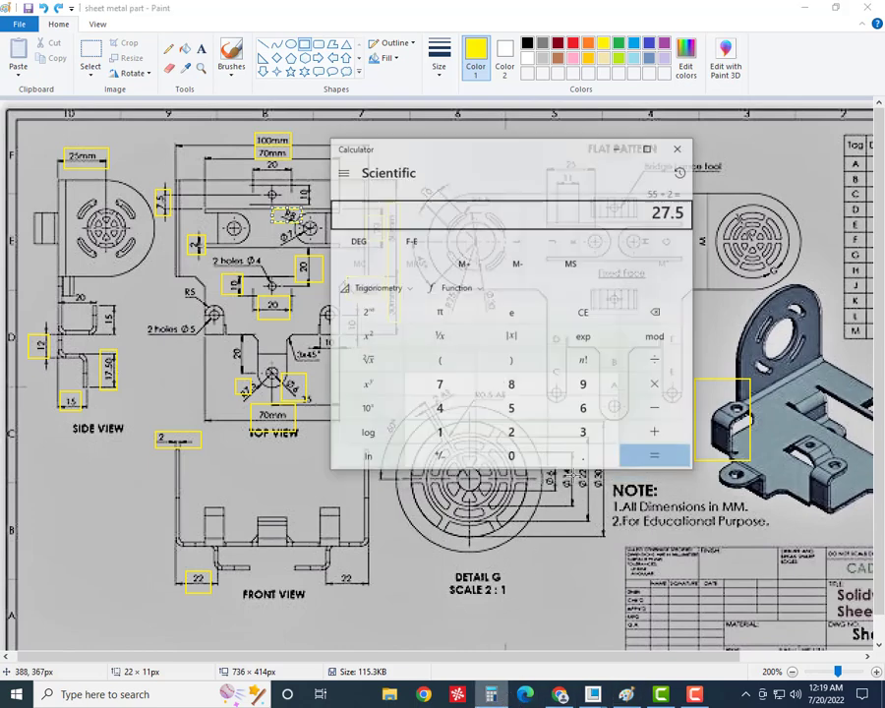
drag(515, 125, 266, 195)
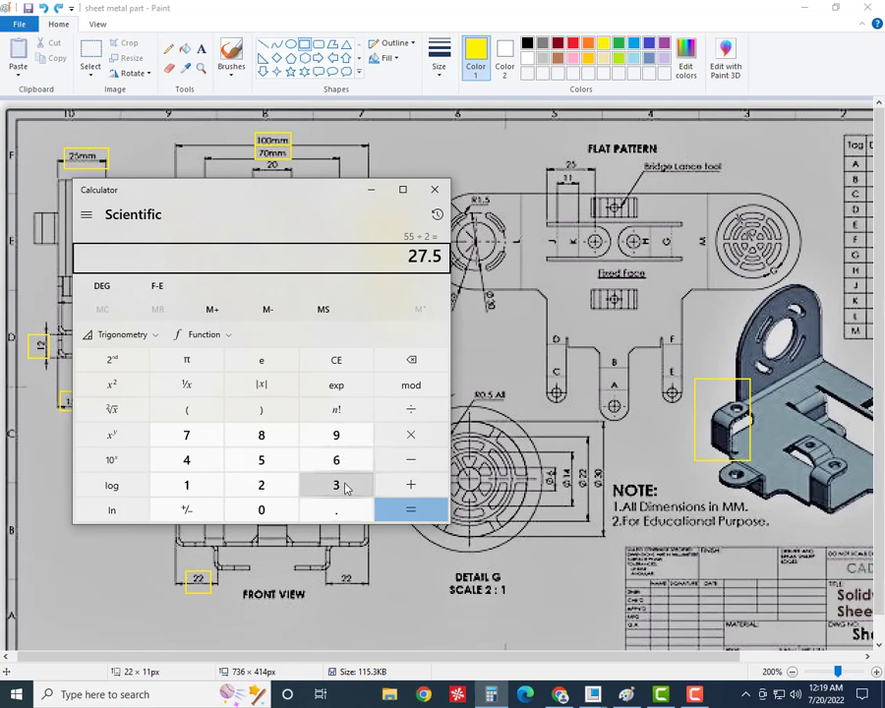
click(262, 485)
click(262, 460)
click(411, 461)
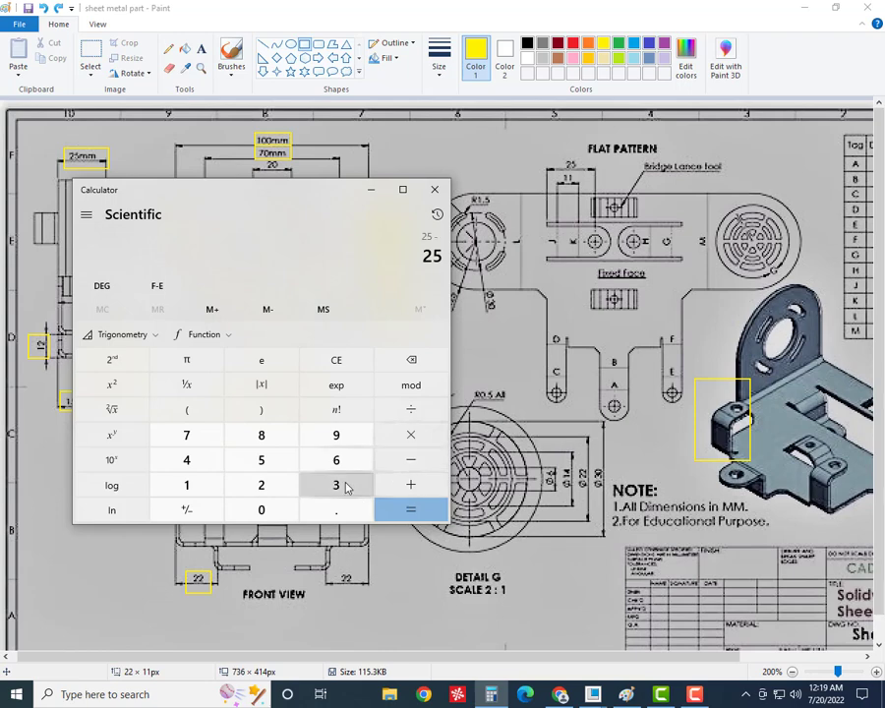
click(345, 486)
click(433, 509)
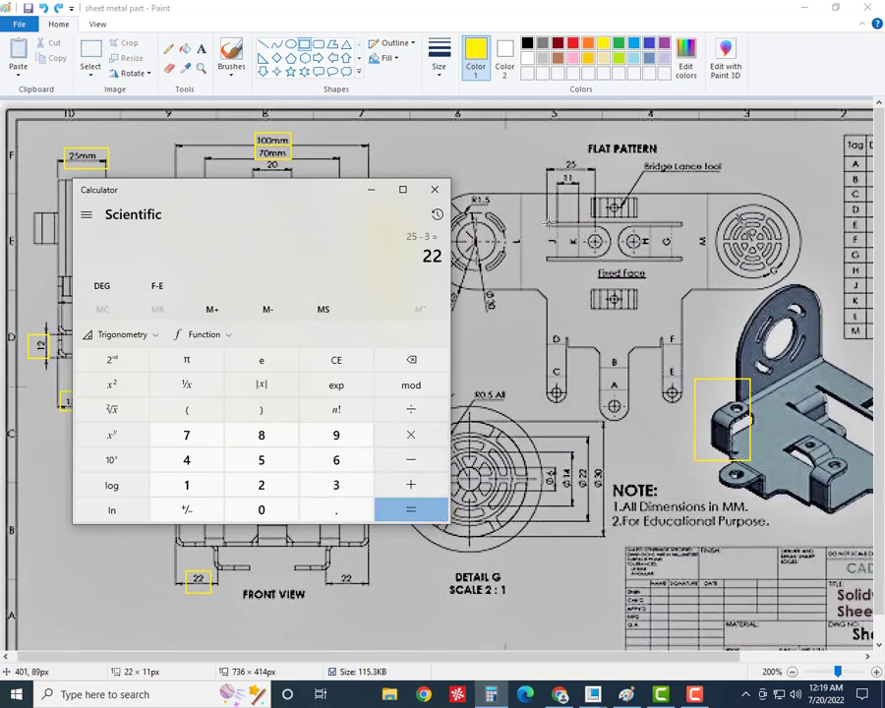
drag(547, 224, 586, 258)
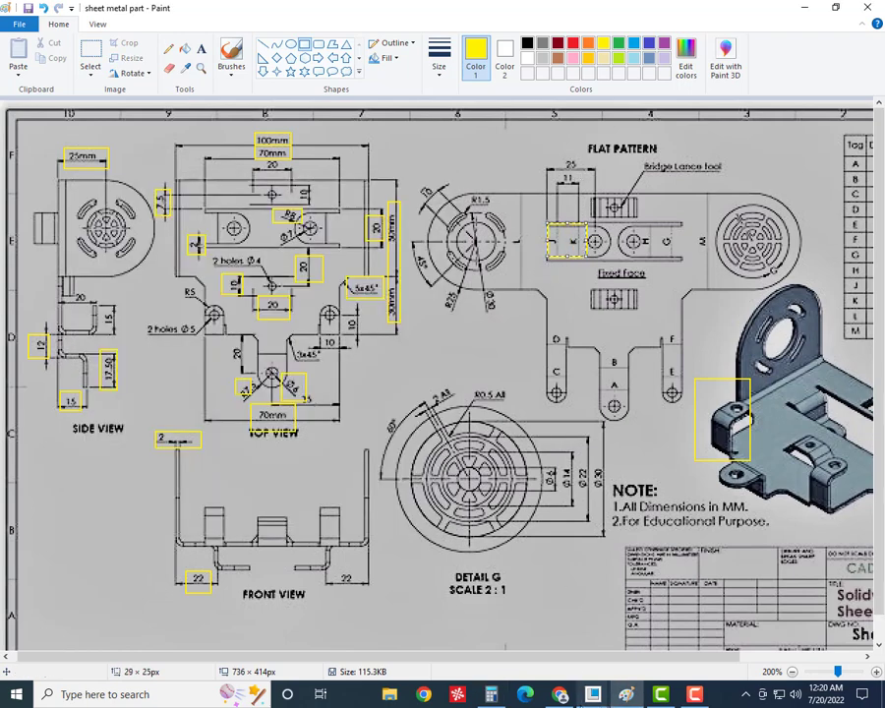
- Compute 22 − 11 = 11, then 11 ÷ 2 = 5.5 in Calculator
click(492, 694)
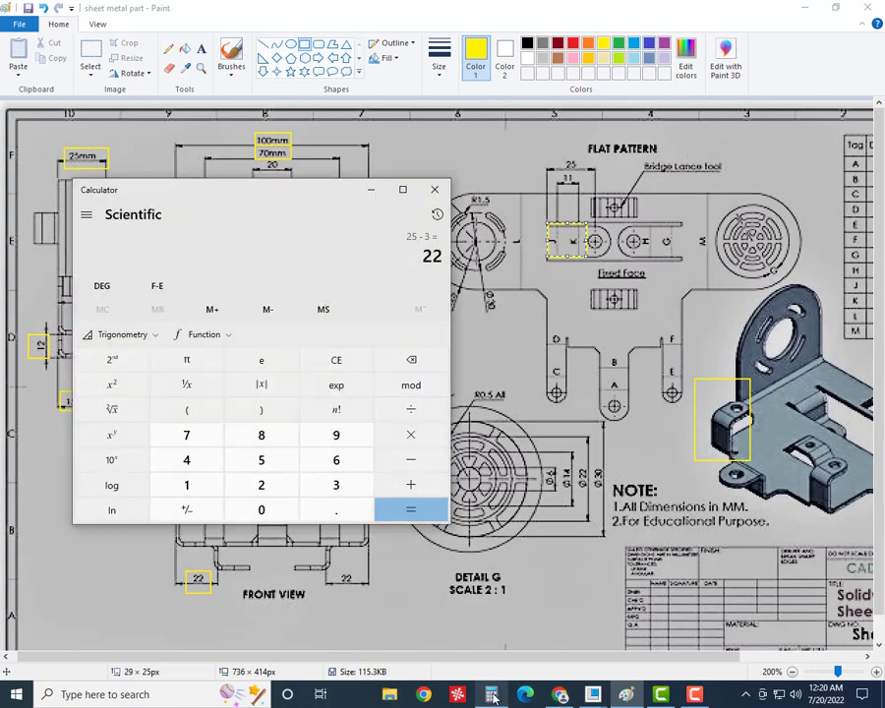
click(410, 459)
double_click(204, 487)
click(408, 510)
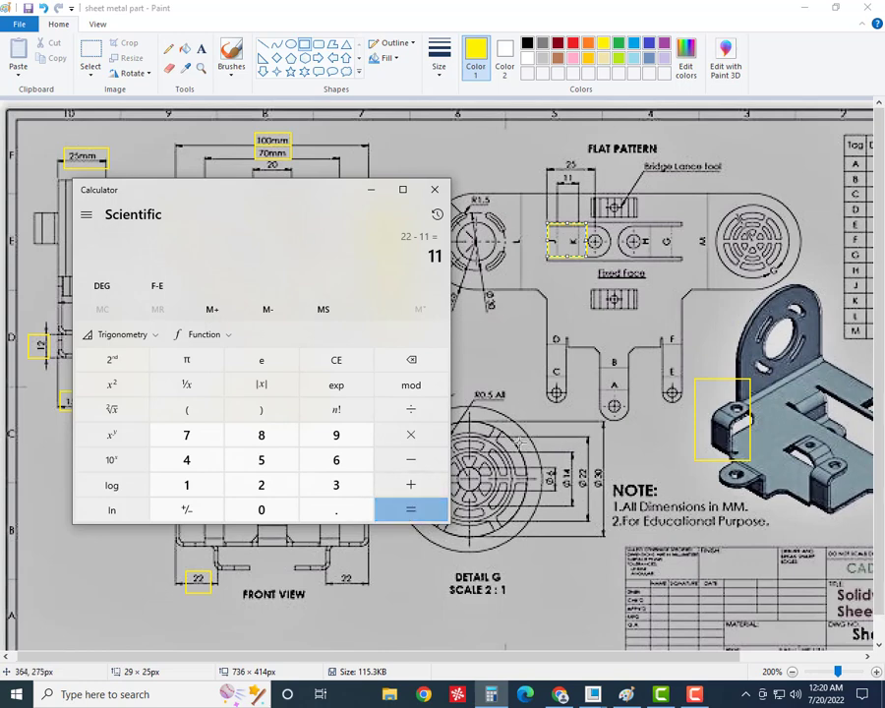
click(411, 410)
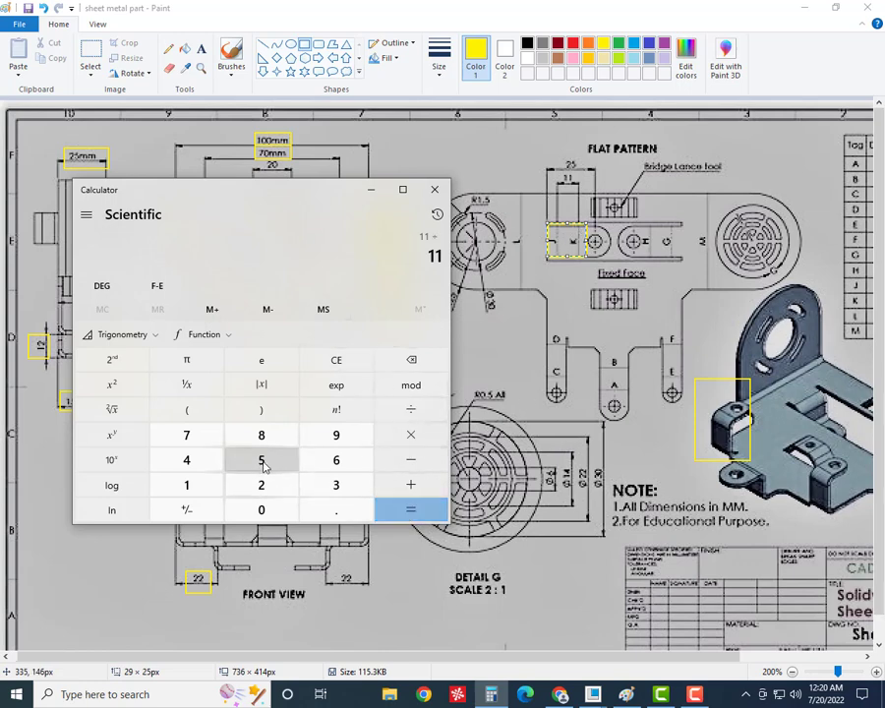
click(261, 459)
click(407, 360)
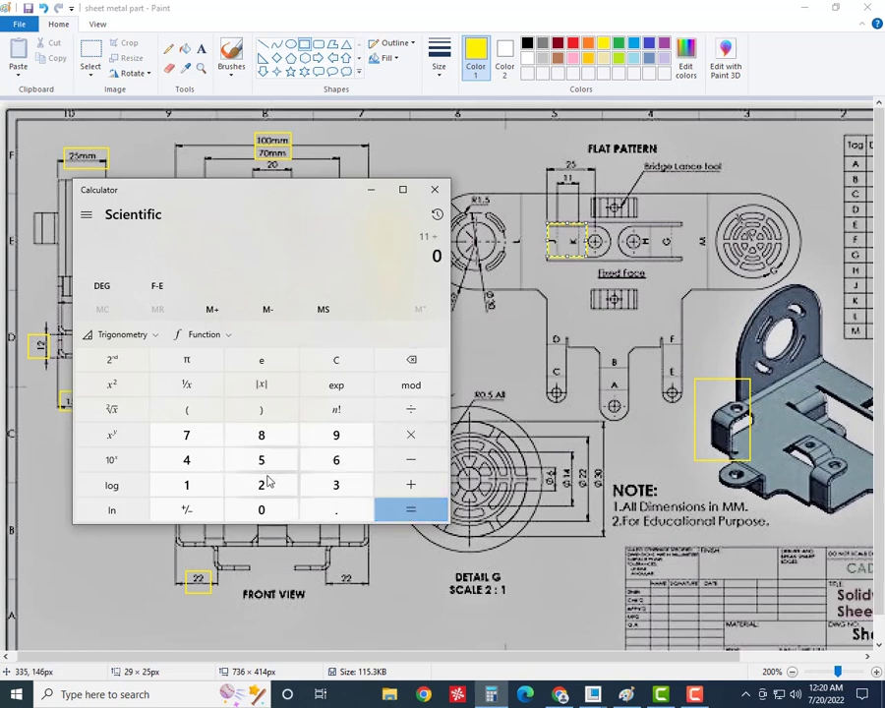
click(263, 482)
click(403, 508)
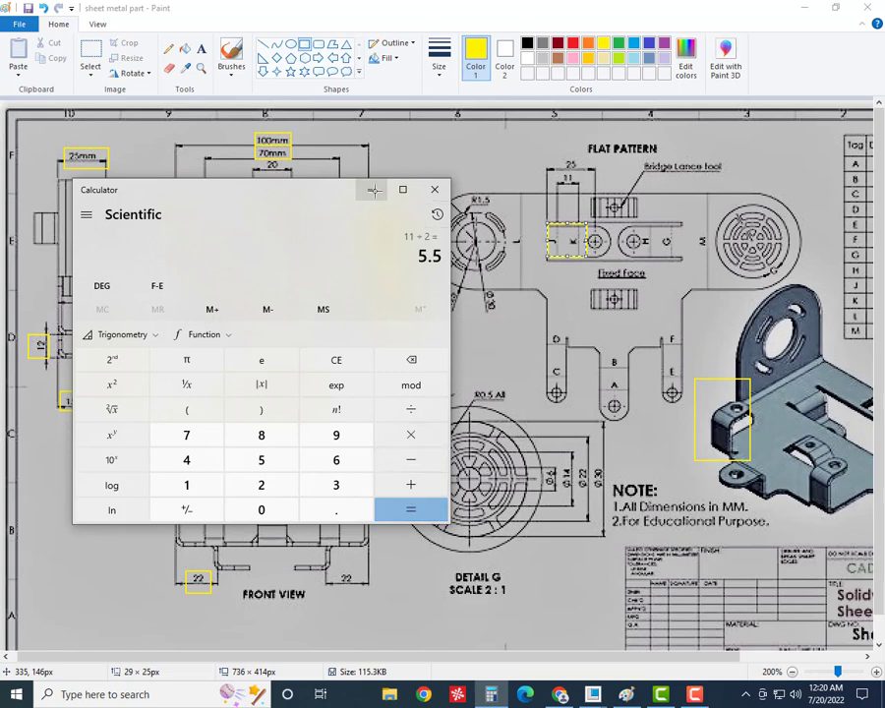
- Replace the K-area box with narrow yellow boxes around J and K in the flat pattern
click(371, 189)
click(535, 258)
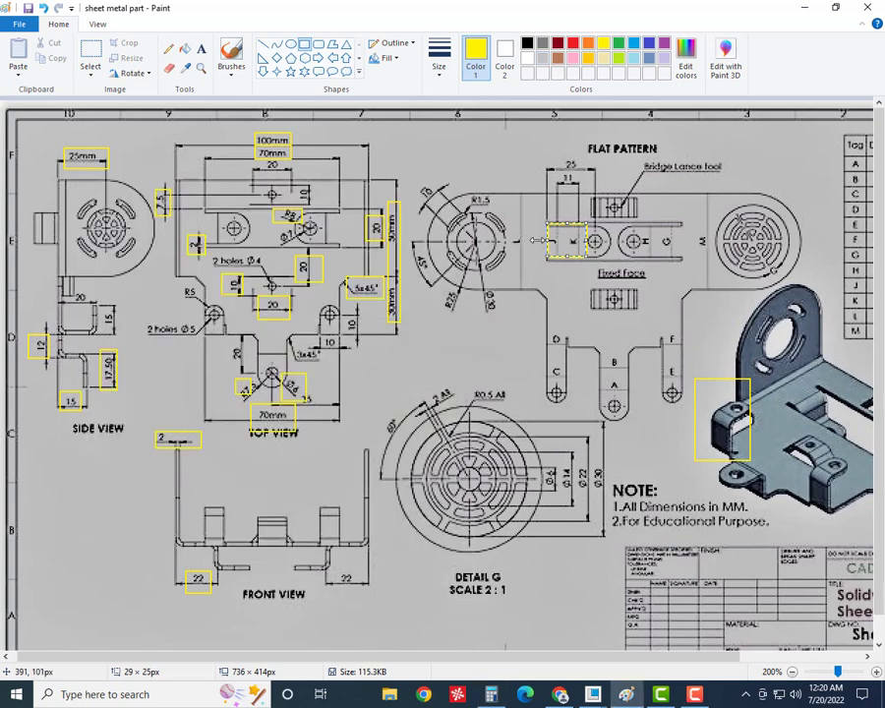
drag(547, 222, 557, 262)
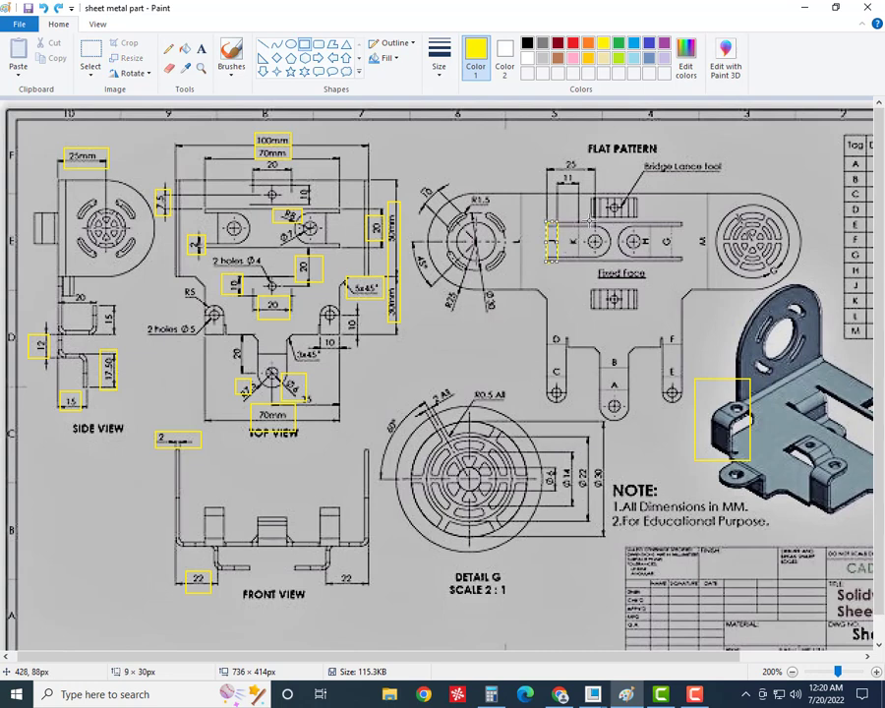
drag(579, 225, 587, 258)
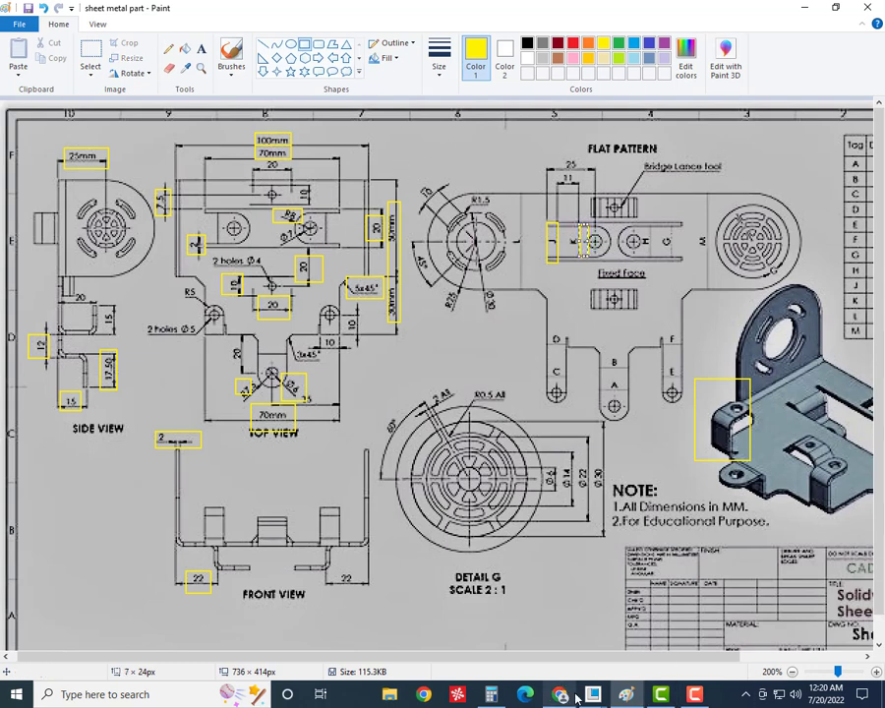
mouse_move(593, 694)
click(604, 587)
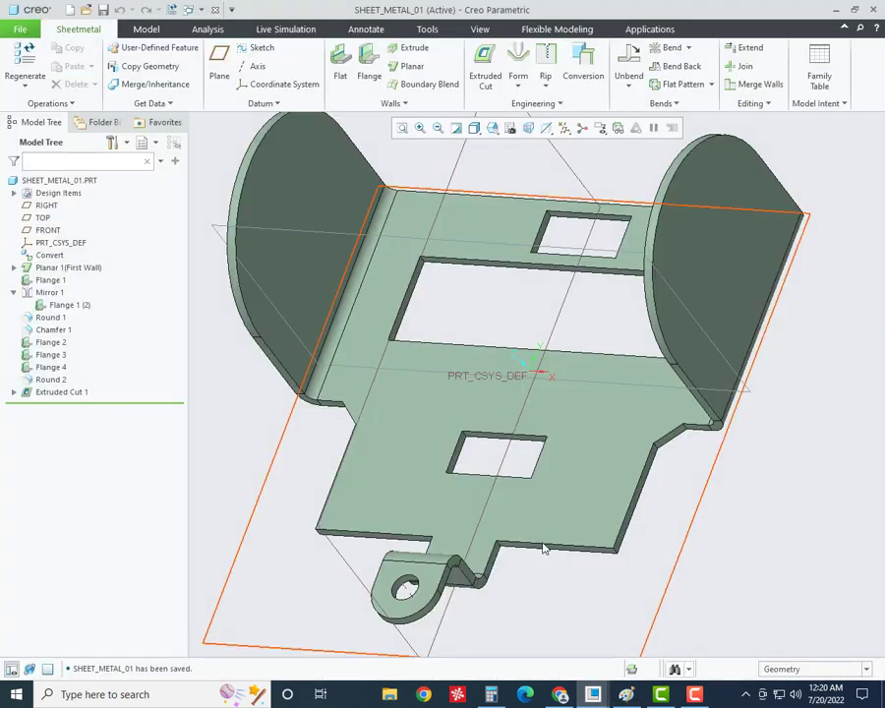
middle_drag(399, 473, 360, 484)
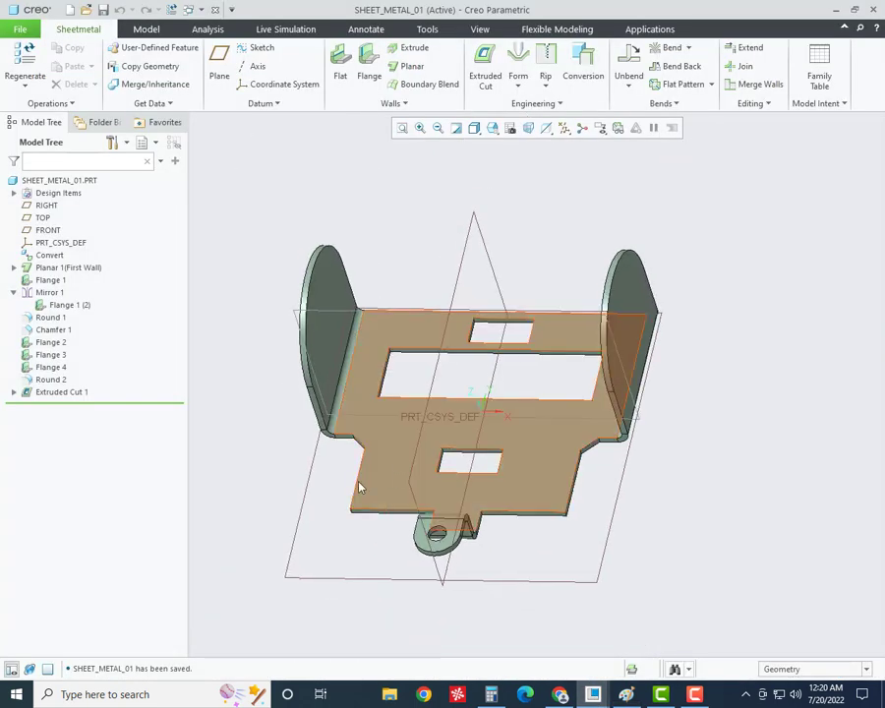
click(369, 61)
scroll(418, 354, down, 5)
click(417, 352)
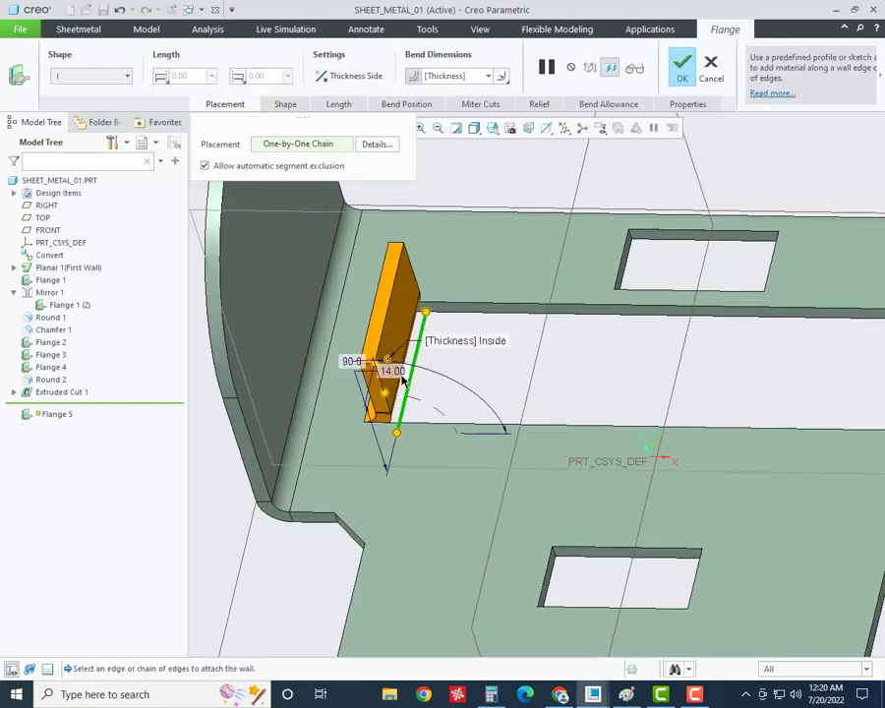
scroll(403, 364, up, 5)
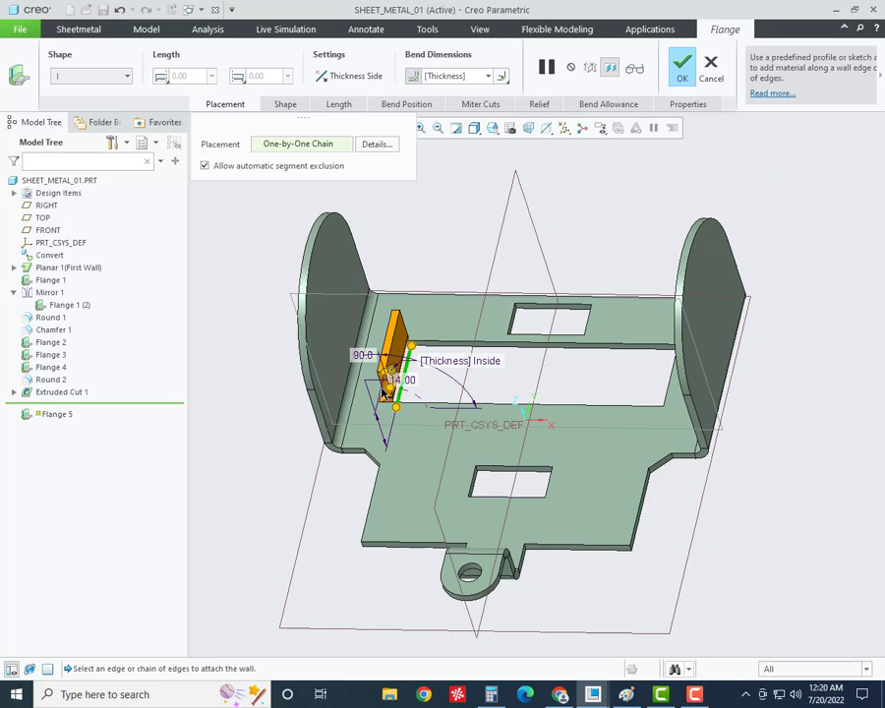
scroll(389, 374, down, 3)
mouse_move(381, 364)
mouse_down()
mouse_move(401, 398)
mouse_move(547, 413)
mouse_move(450, 409)
mouse_up()
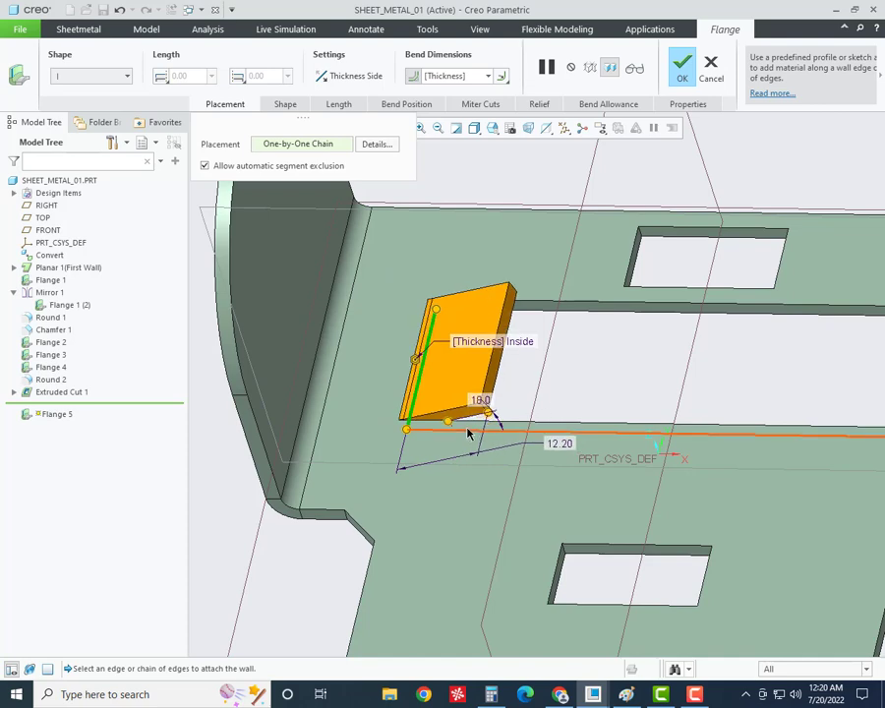
scroll(496, 386, up, 3)
middle_drag(496, 386, 507, 381)
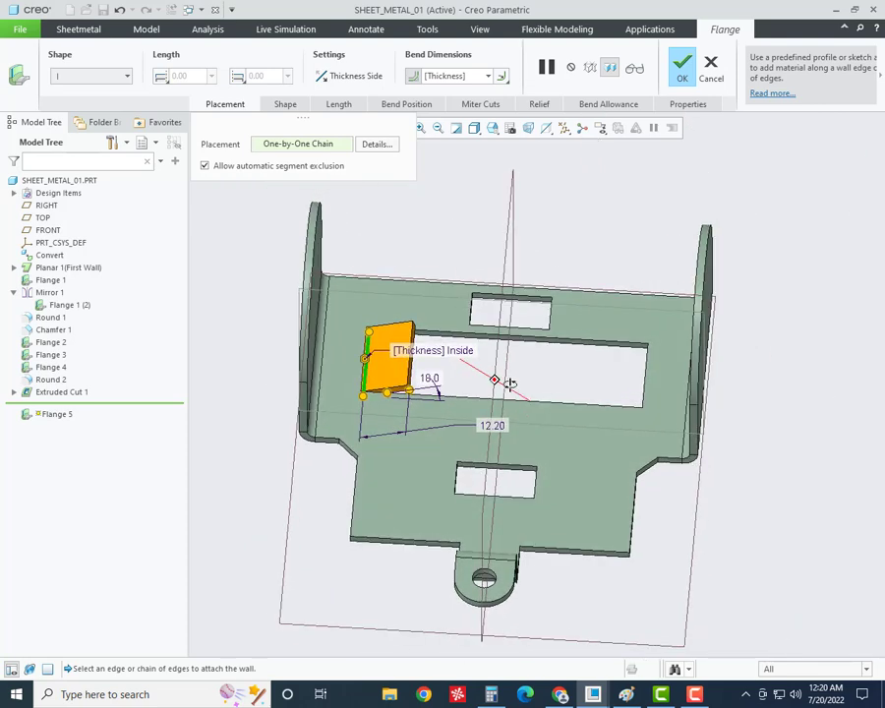
scroll(409, 377, down, 2)
scroll(409, 377, down, 1)
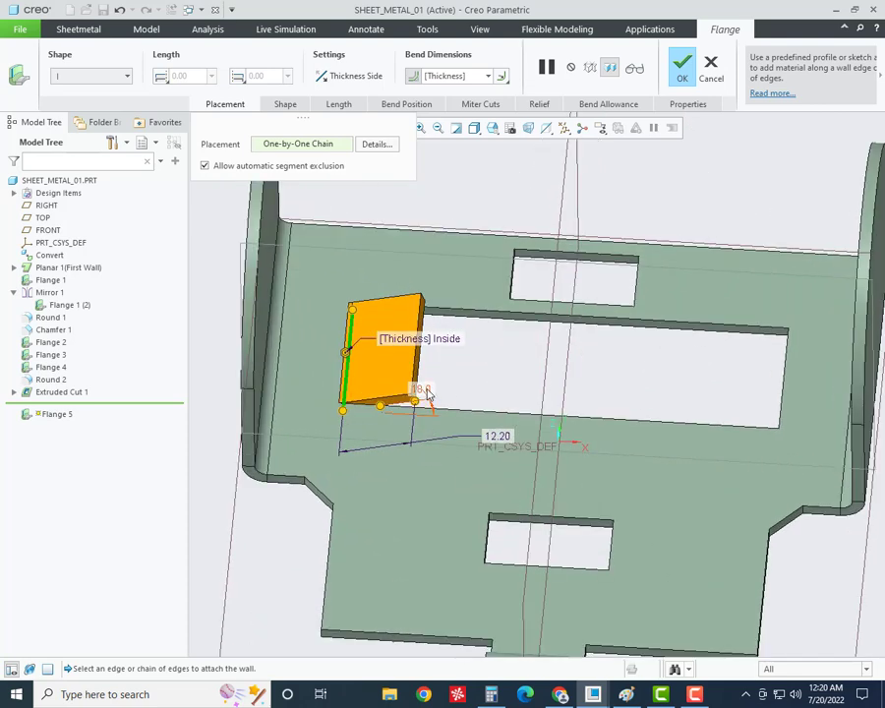
double_click(426, 391)
text(0)
key(Return)
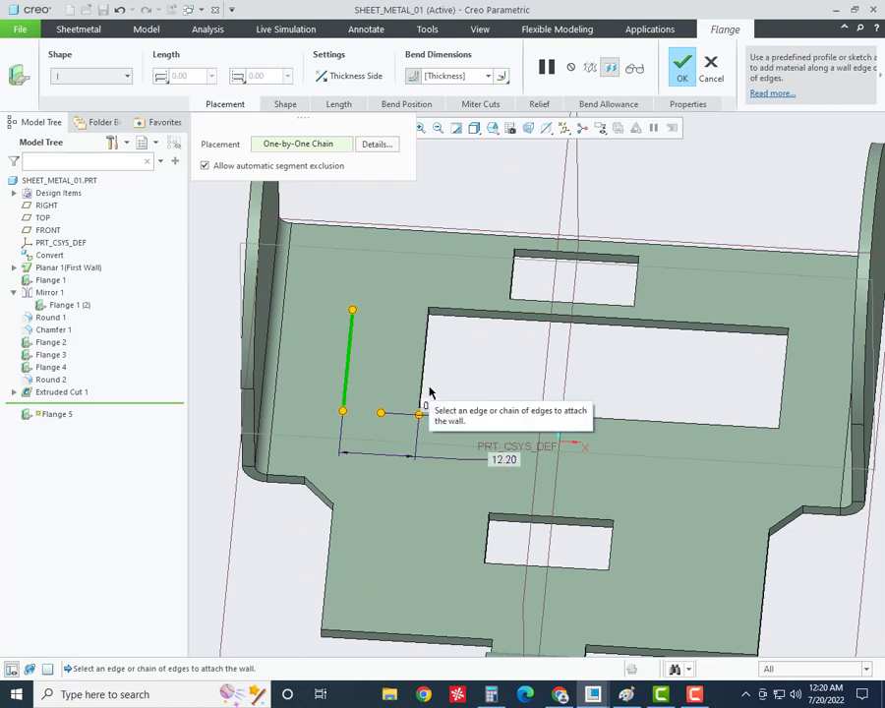
click(627, 696)
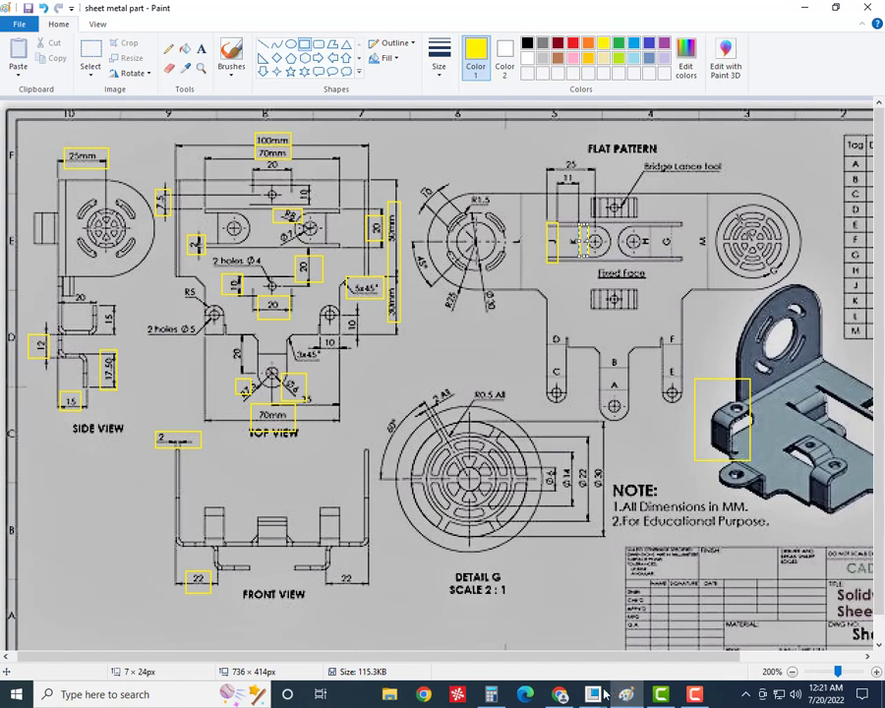
click(627, 695)
click(577, 597)
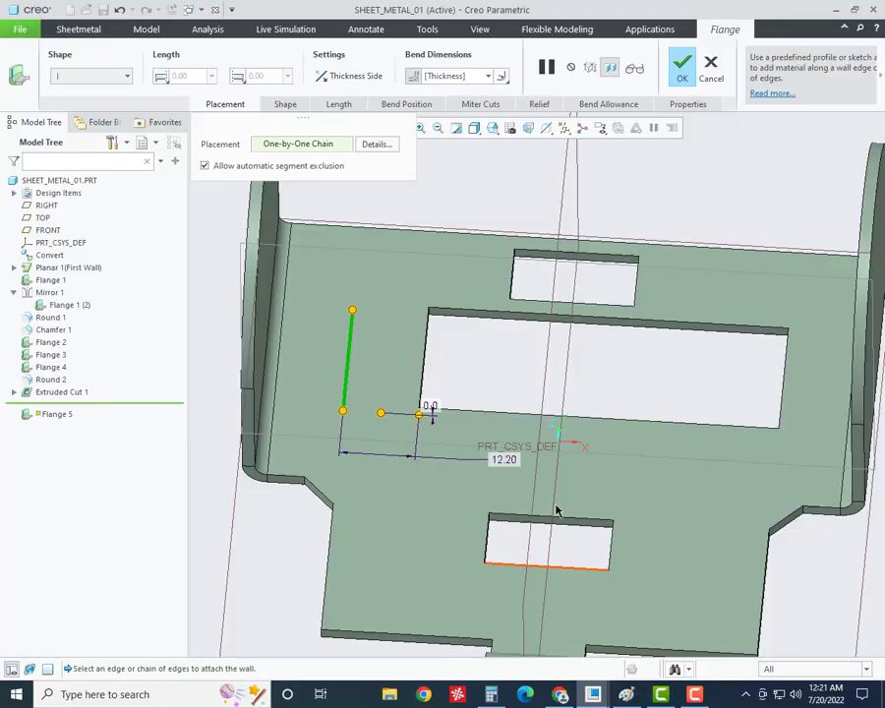
middle_drag(390, 320, 364, 324)
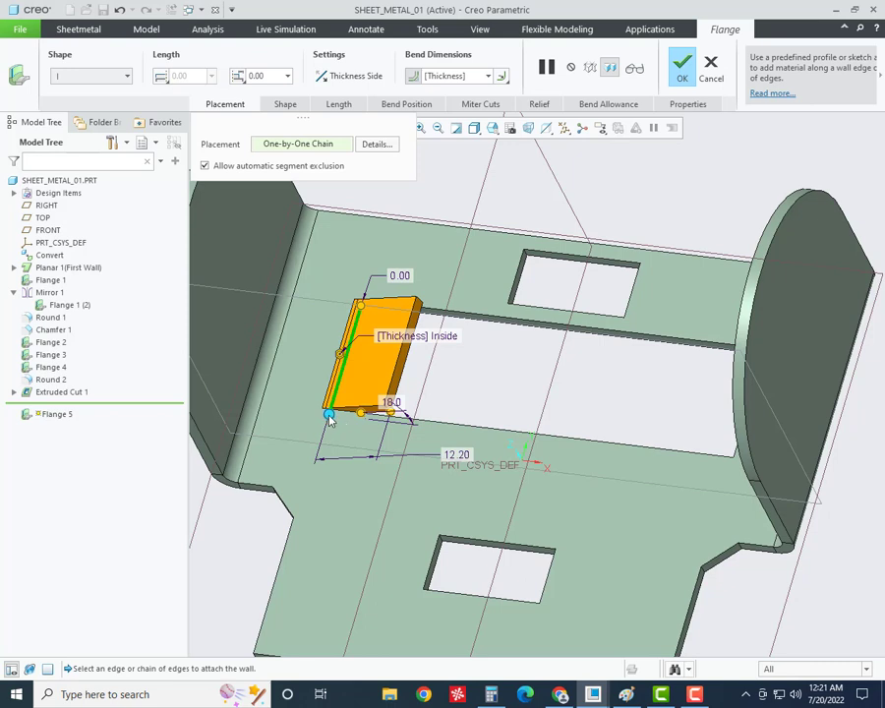
click(387, 371)
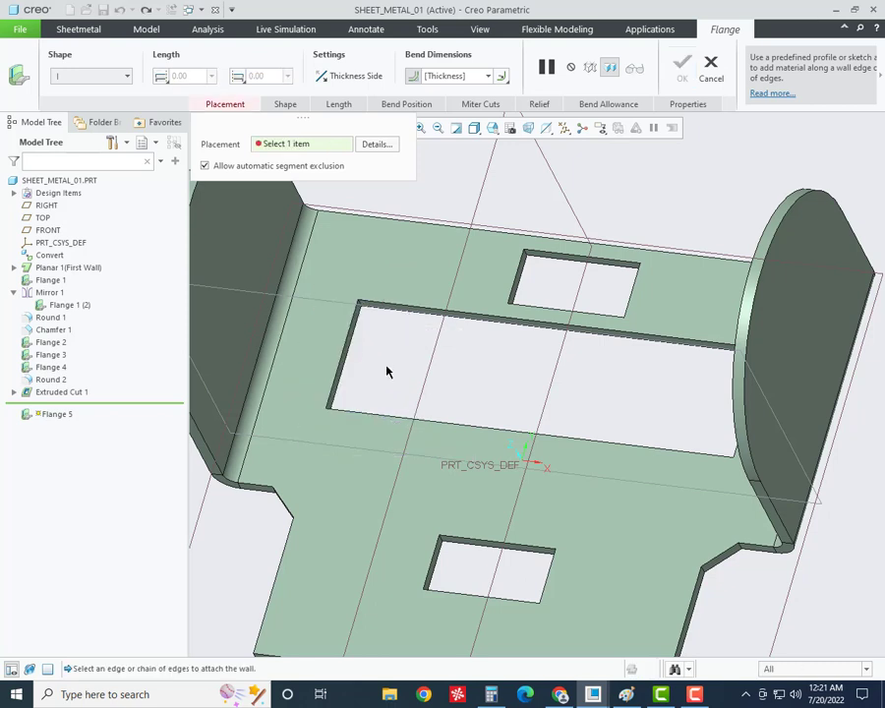
click(710, 71)
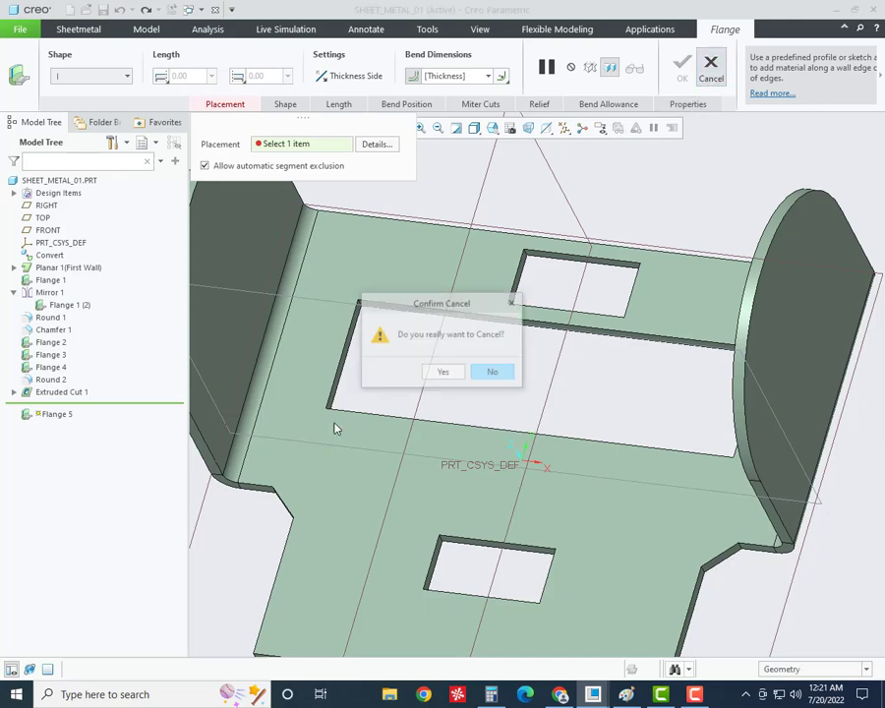
click(434, 371)
middle_drag(462, 380, 418, 256)
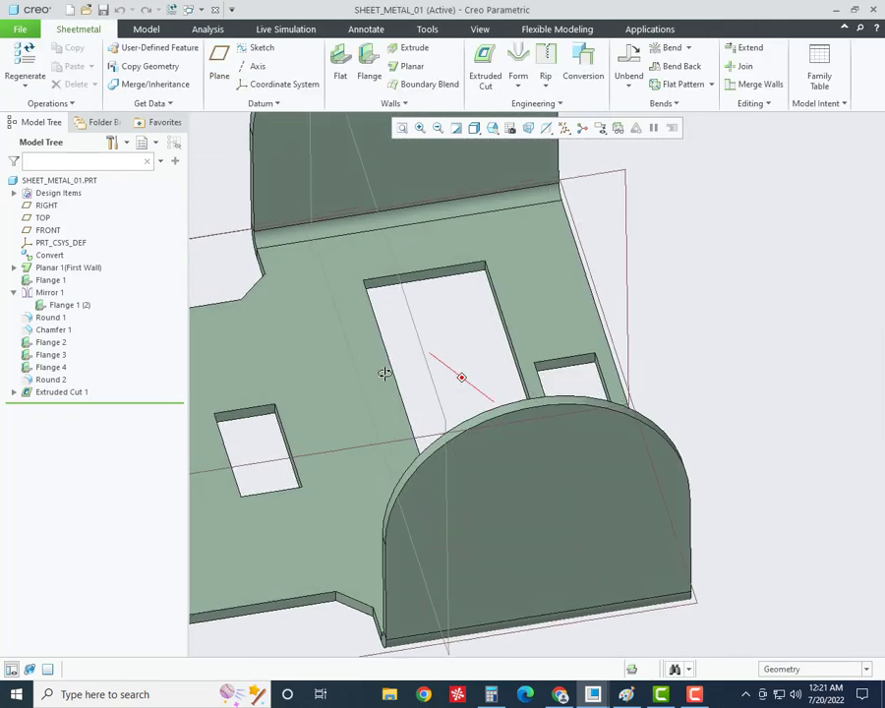
- Start a planar wall sketched on the base top face, reusing the large opening's top edge
key(ctrl+d)
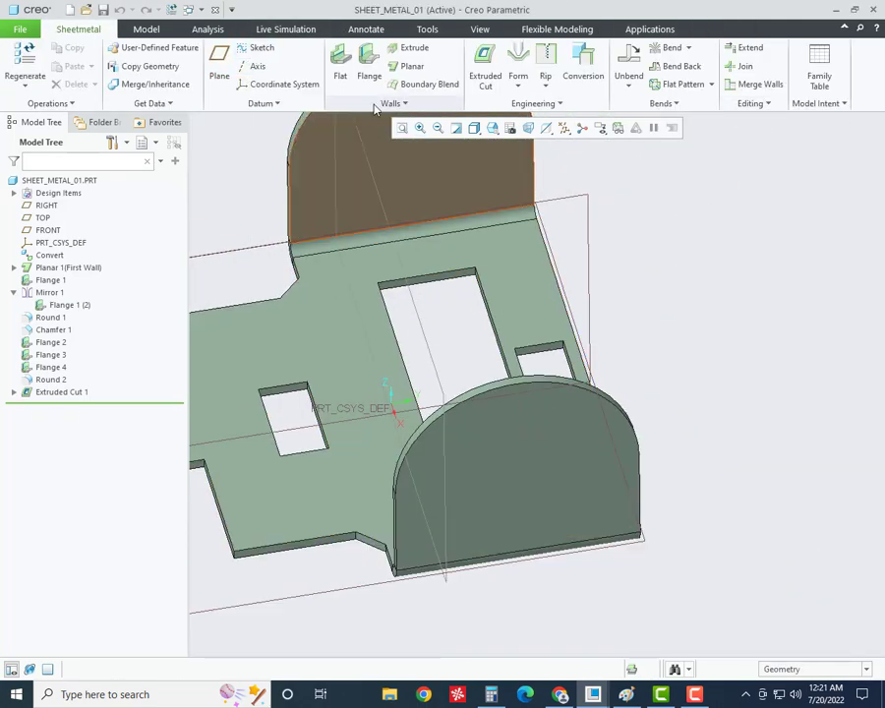
click(411, 73)
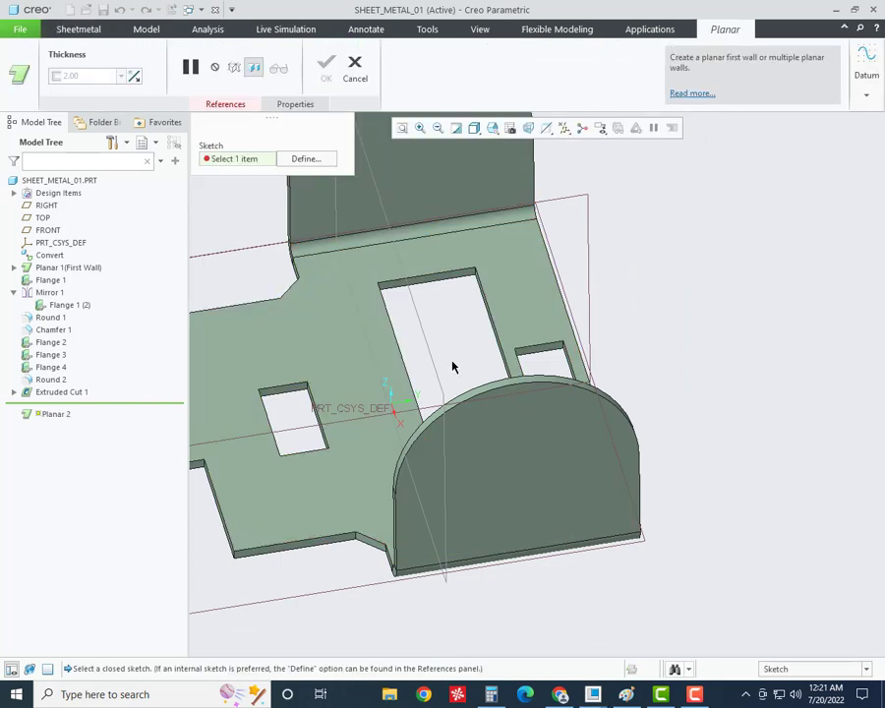
mouse_move(452, 365)
middle_down()
mouse_move(428, 366)
mouse_move(499, 389)
mouse_move(433, 297)
middle_up()
click(433, 297)
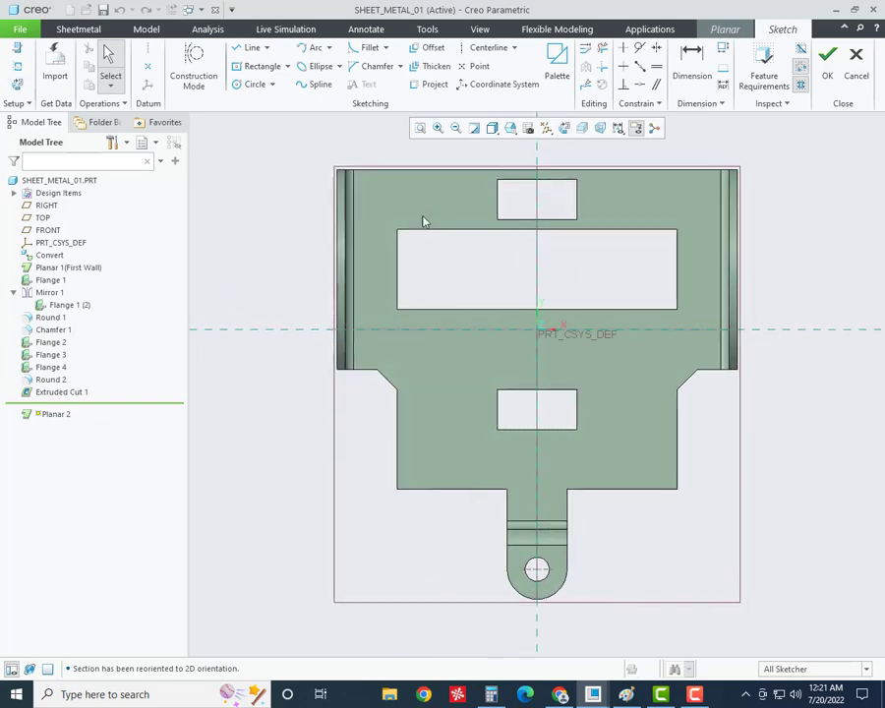
scroll(422, 224, up, 3)
scroll(315, 276, down, 2)
click(421, 89)
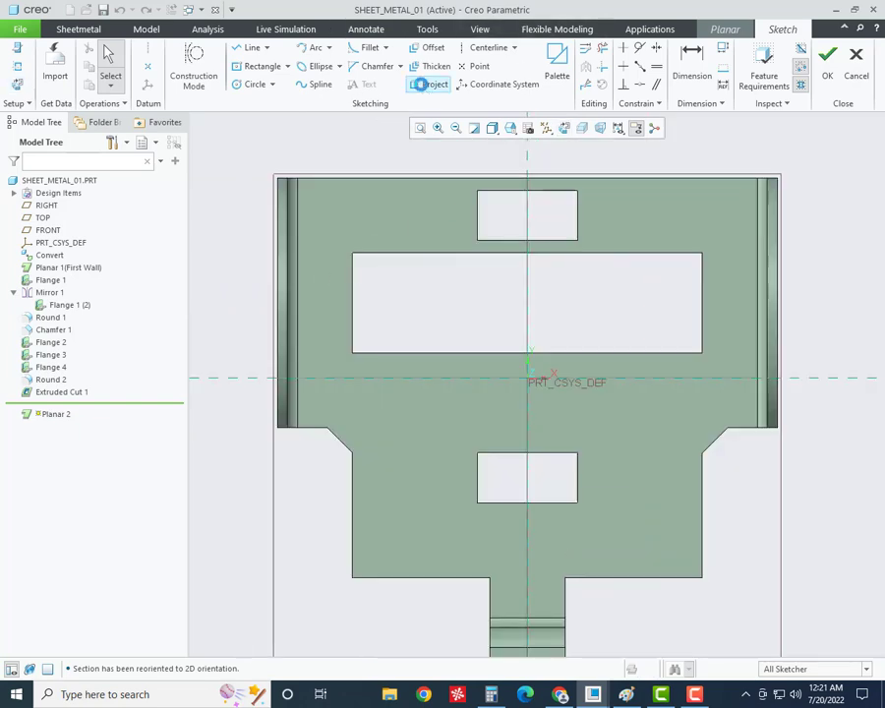
click(386, 255)
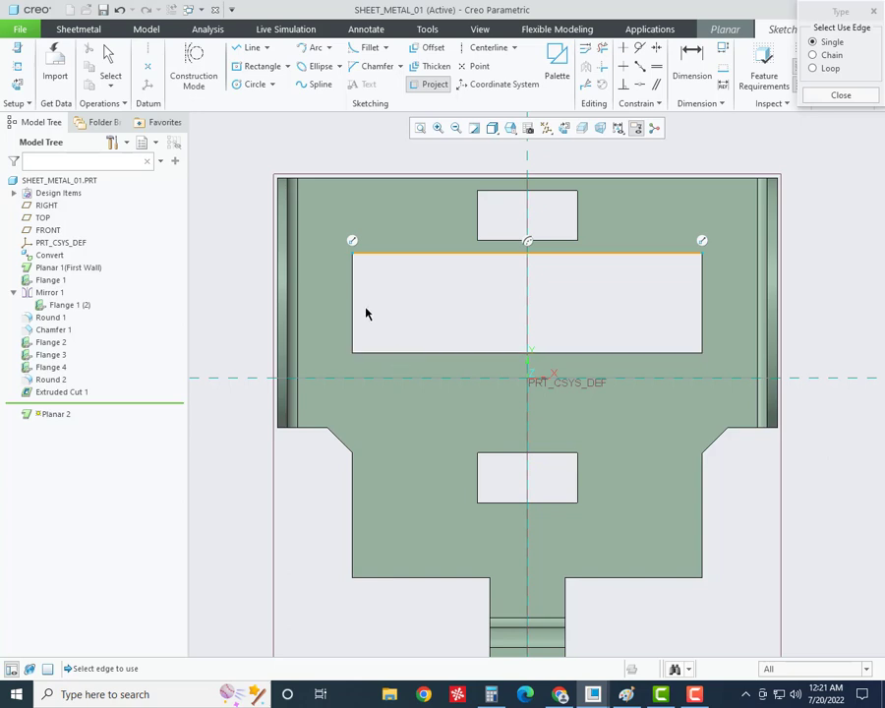
key(Escape)
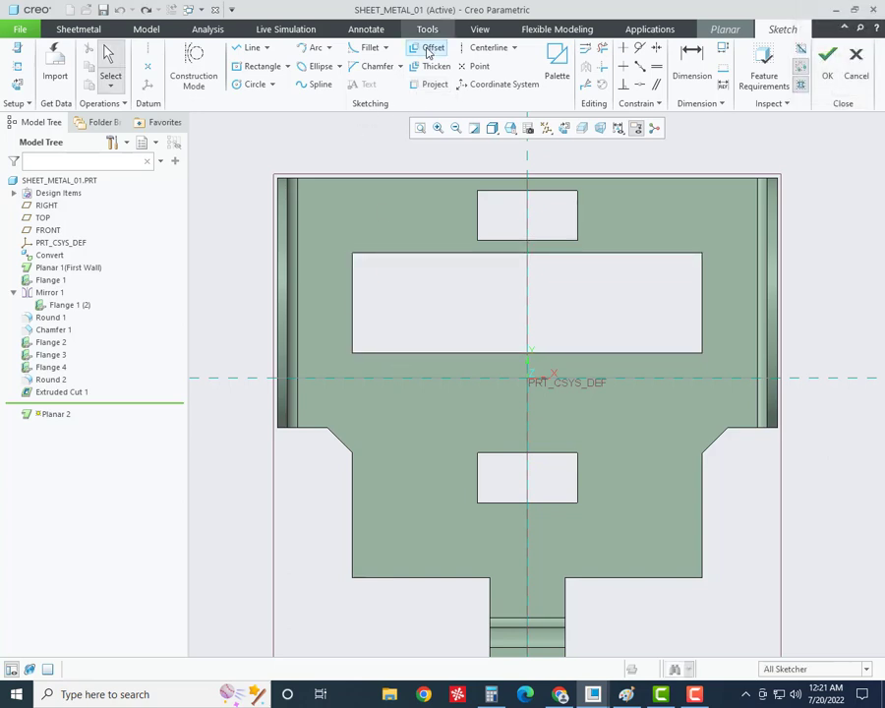
- Offset the opening's top and bottom edges inward by 2 mm
click(432, 48)
click(407, 254)
text(2)
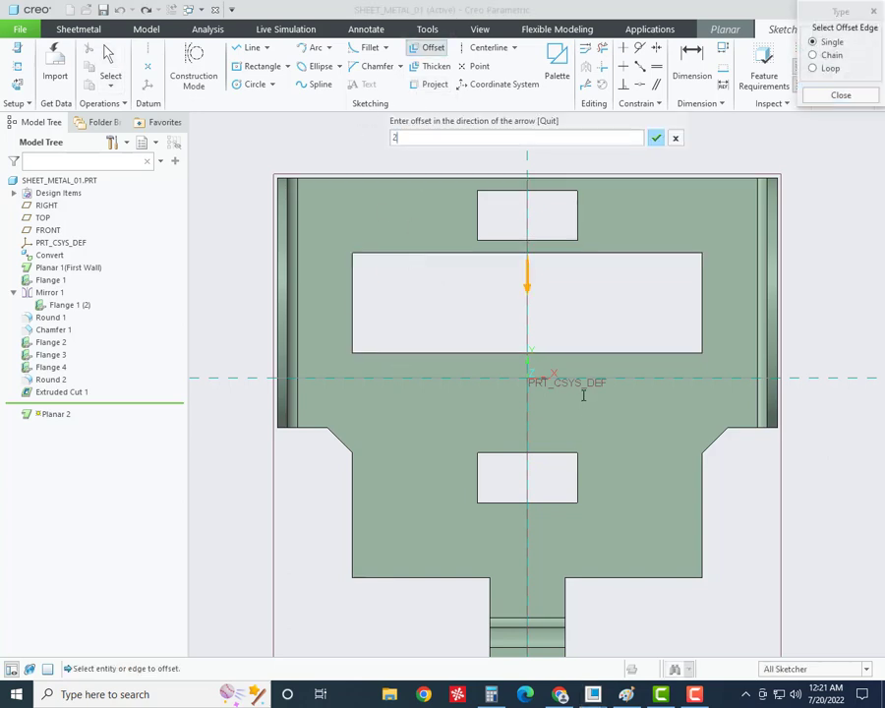
key(Return)
click(373, 352)
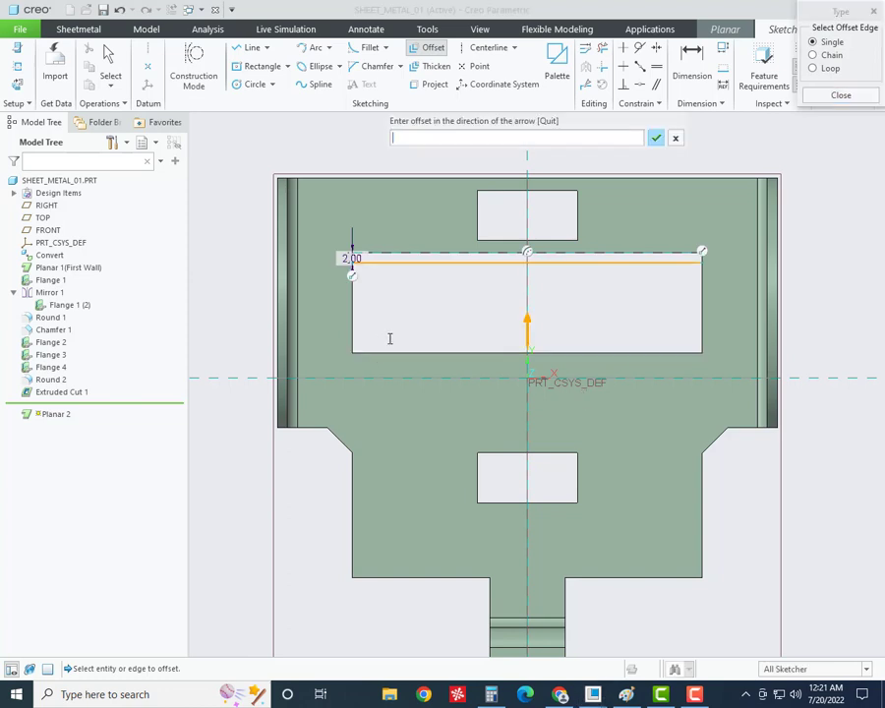
key(Return)
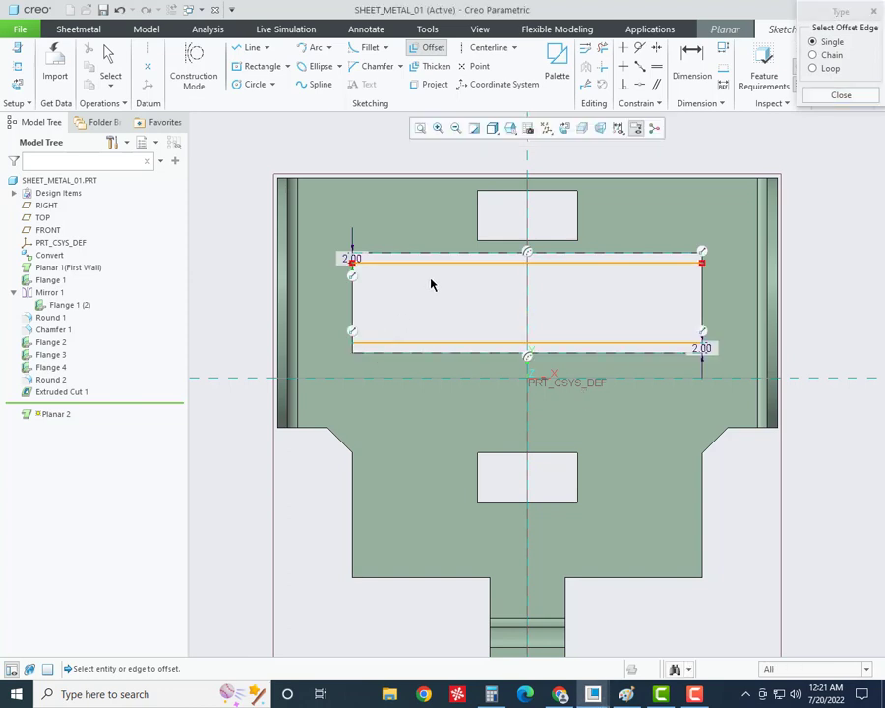
middle_click(429, 281)
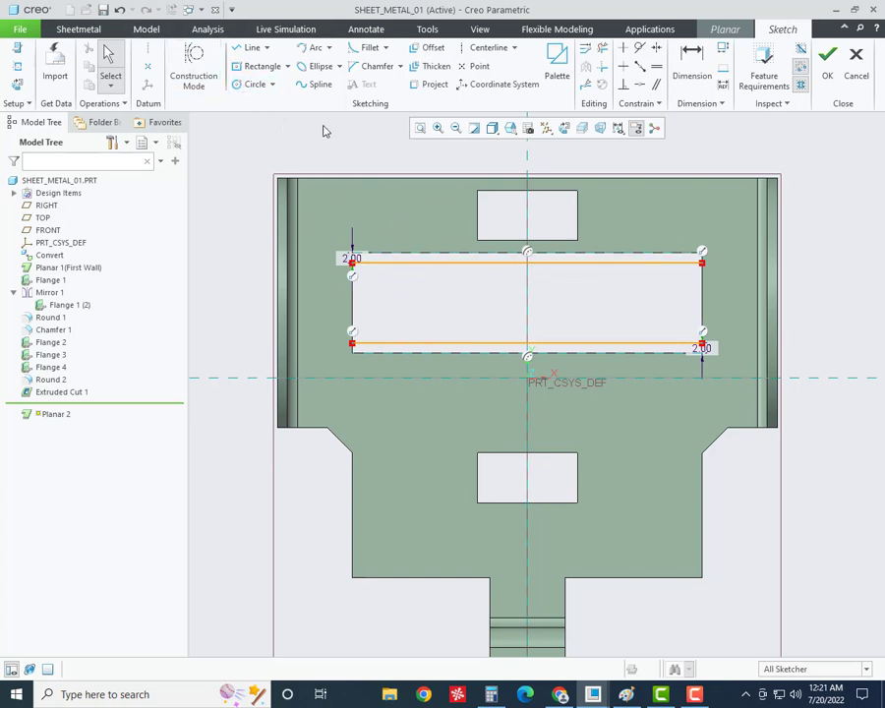
- Draw a vertical line between the offset lines, 5.50 from the opening's left edge
click(249, 47)
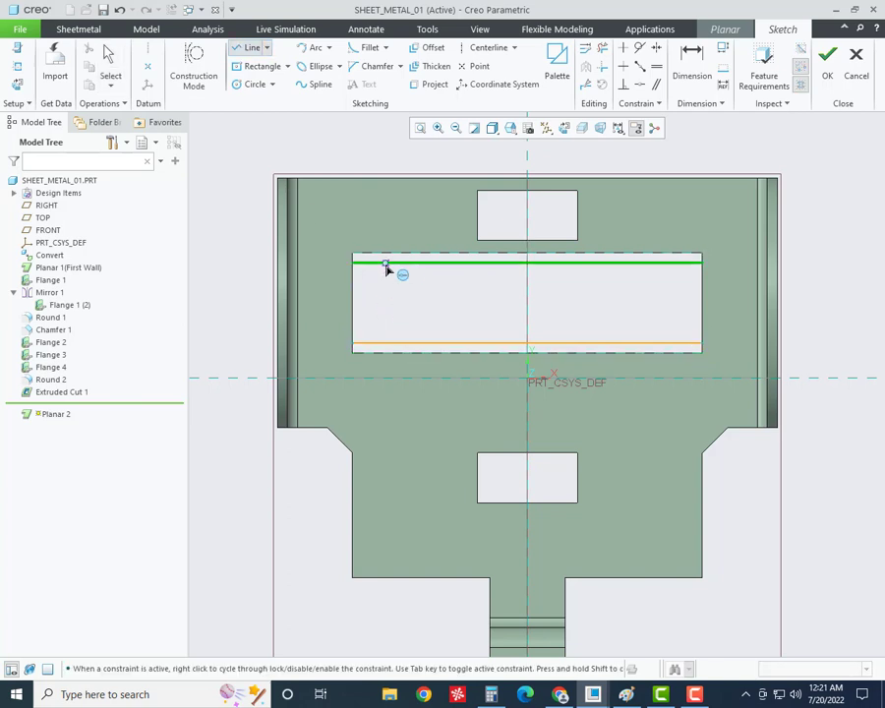
click(386, 268)
click(386, 344)
middle_click(480, 308)
middle_click(462, 305)
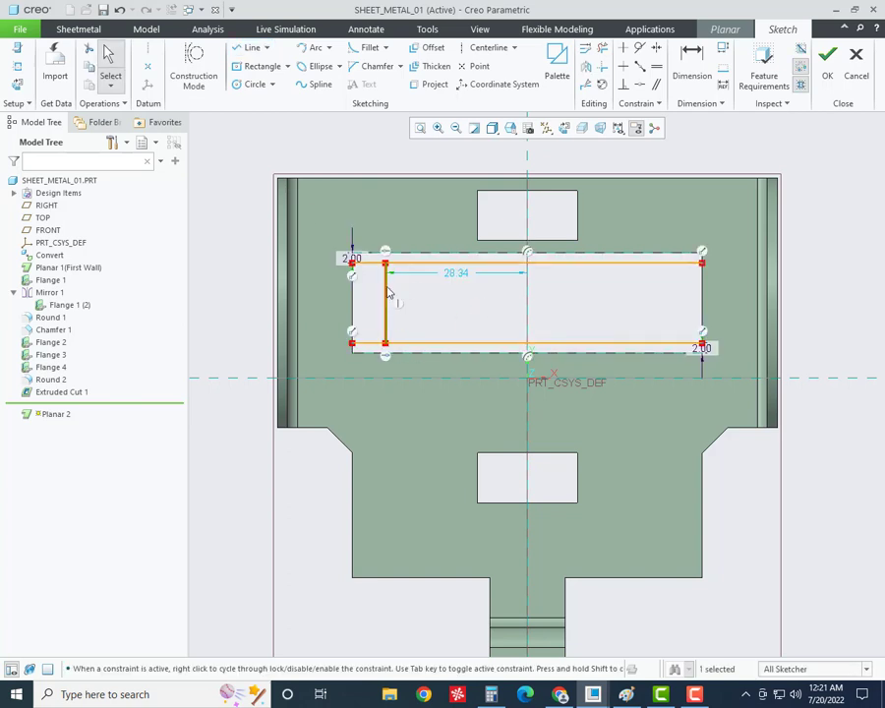
click(692, 60)
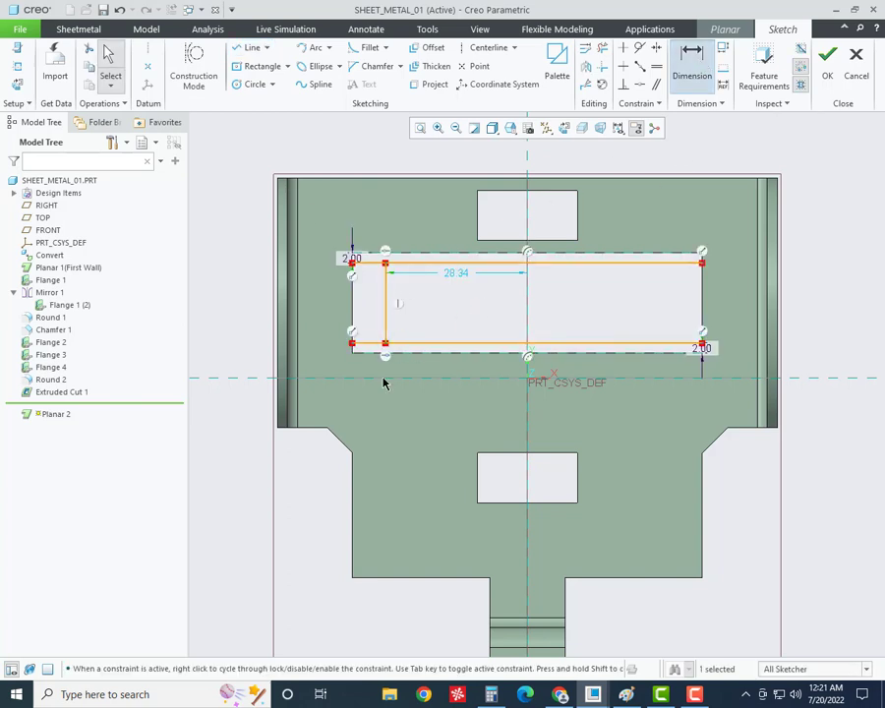
click(351, 295)
middle_click(358, 300)
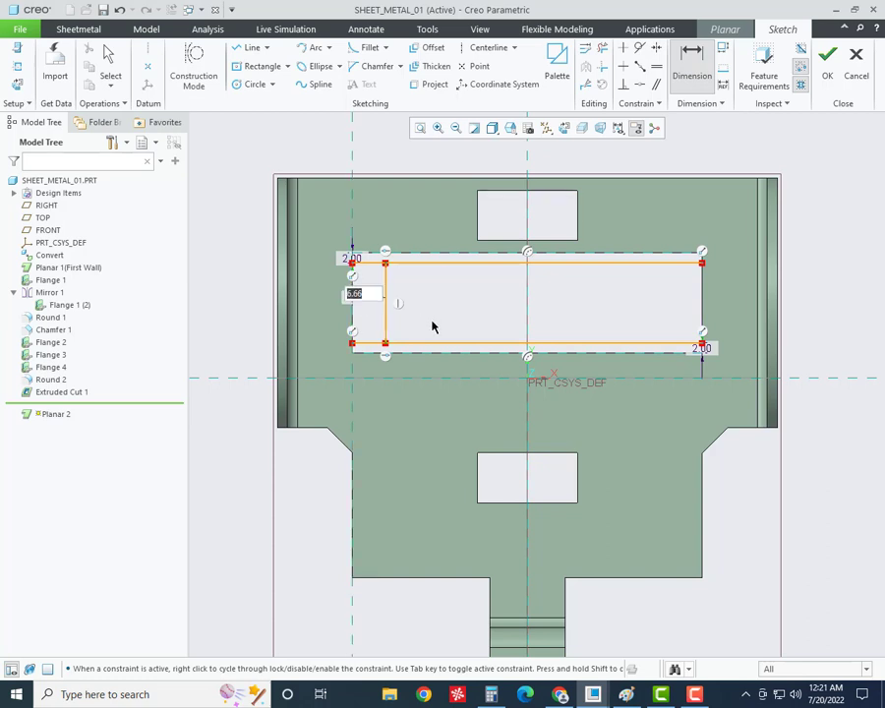
text(5.5)
key(Return)
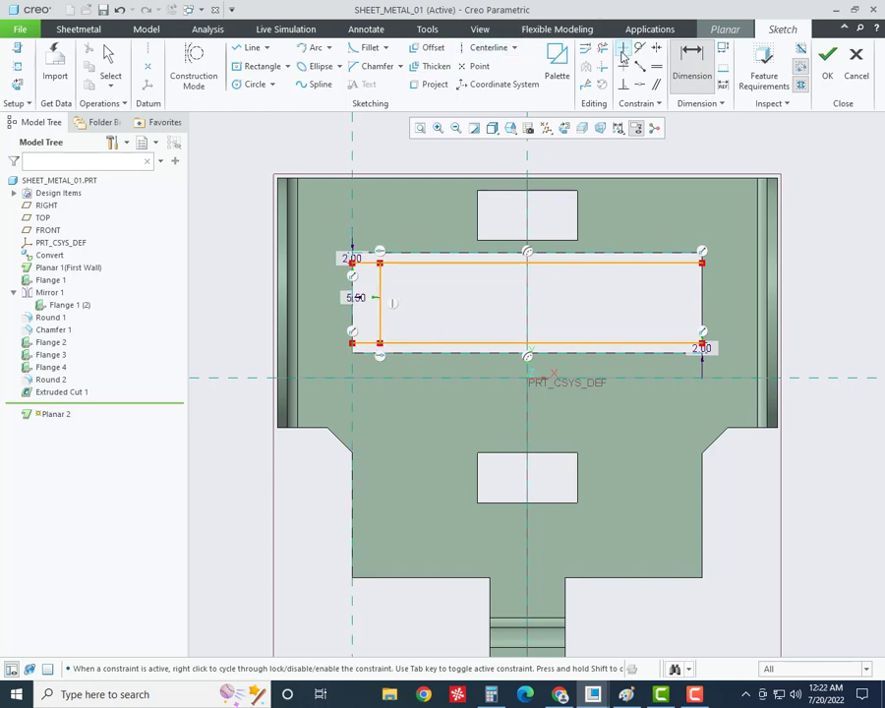
- Trim the offset lines right of the new line and accept the sketch
click(603, 47)
mouse_move(483, 254)
mouse_down()
mouse_move(566, 297)
mouse_move(570, 364)
mouse_up()
middle_click(442, 300)
scroll(344, 340, up, 3)
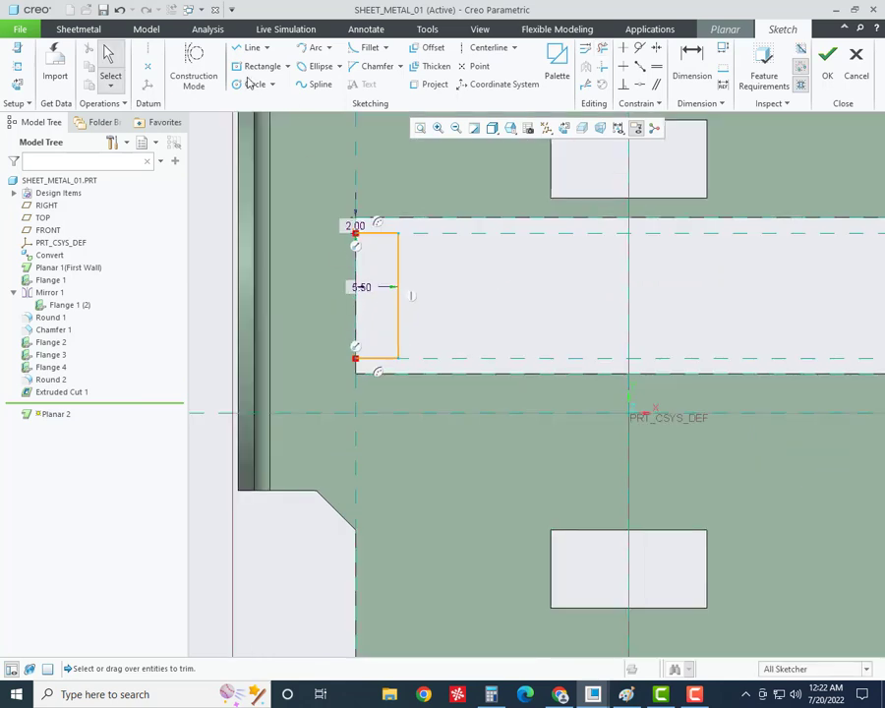
click(246, 47)
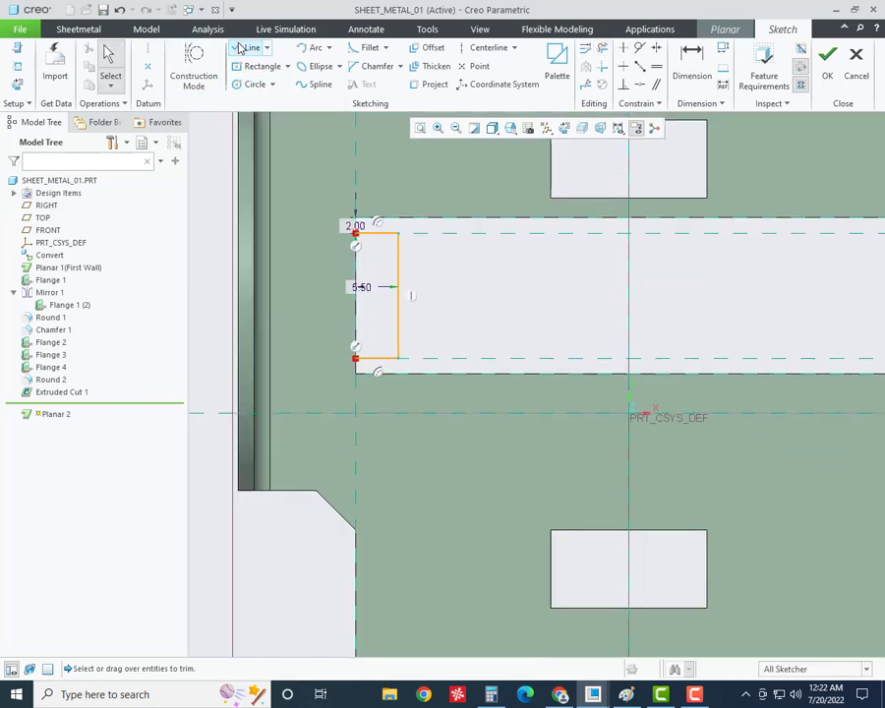
click(357, 360)
middle_click(508, 316)
key(ctrl+d)
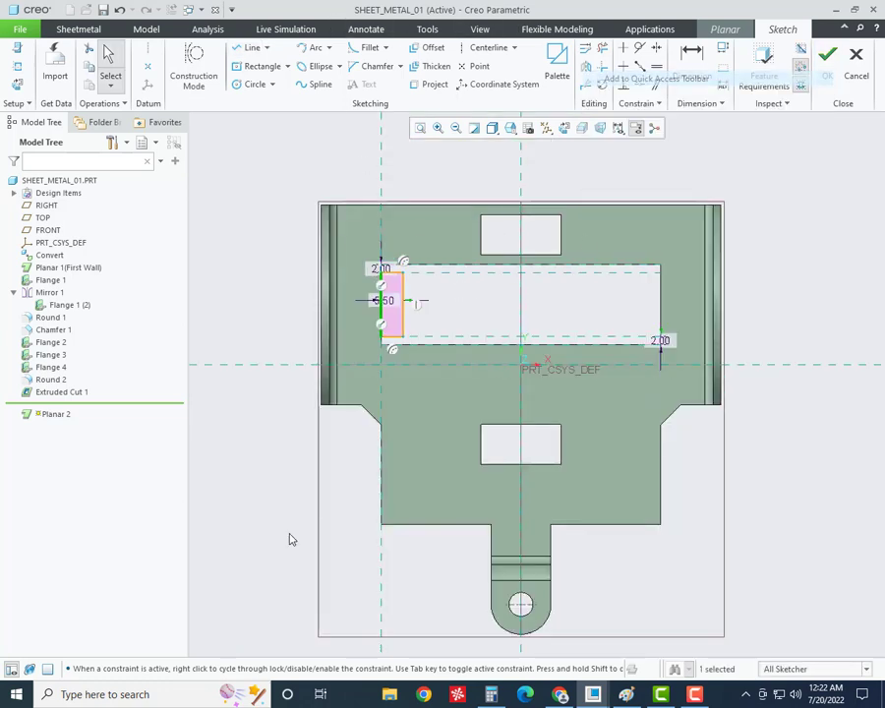
click(827, 83)
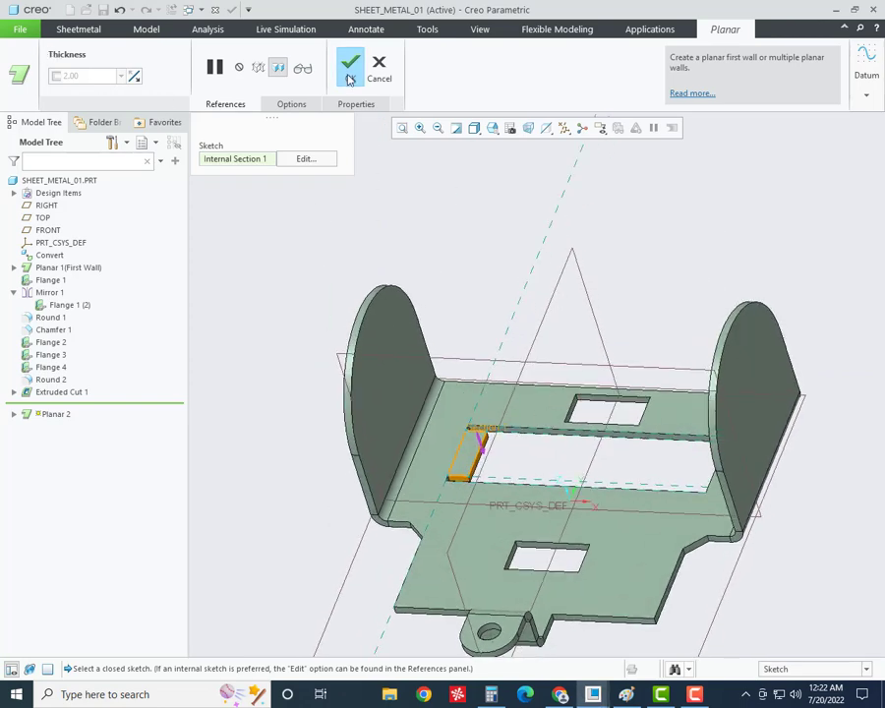
- Complete Planar 2, briefly review its definition, then switch to the Paint drawing
click(349, 77)
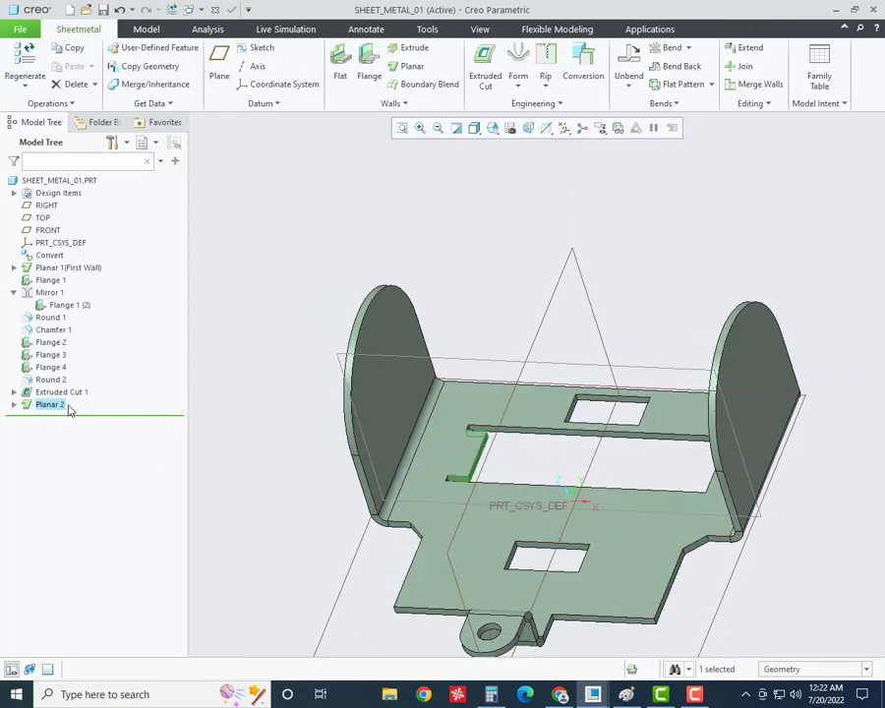
right_click(68, 410)
click(87, 356)
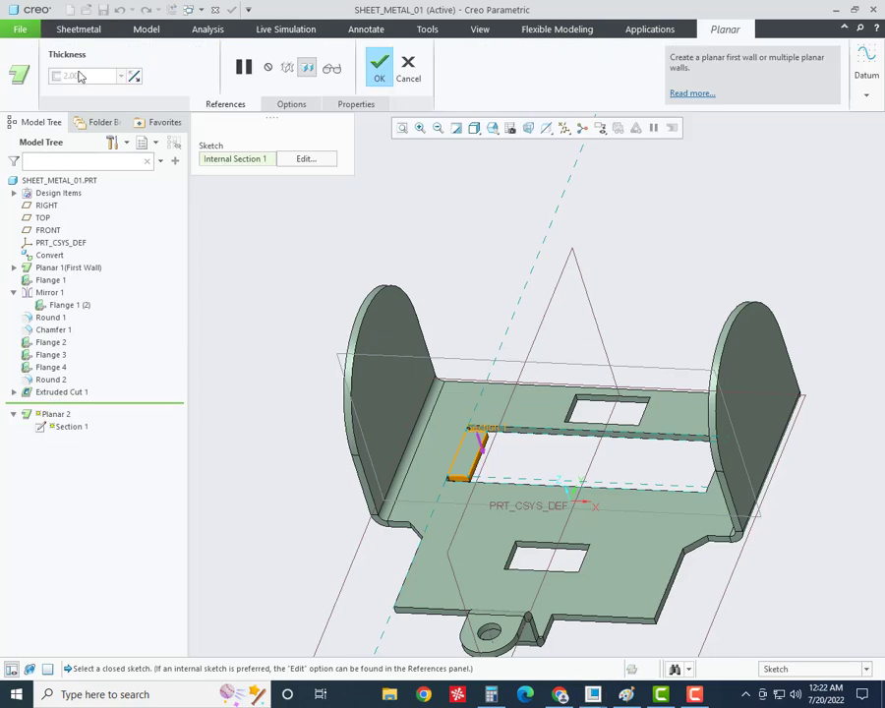
click(409, 70)
scroll(516, 480, up, 2)
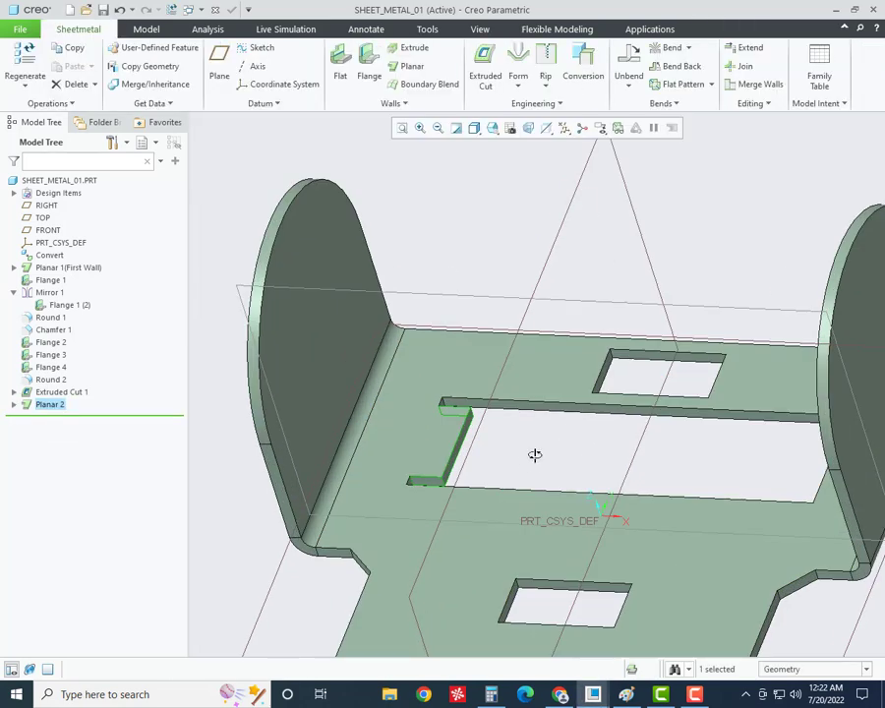
scroll(531, 454, up, 2)
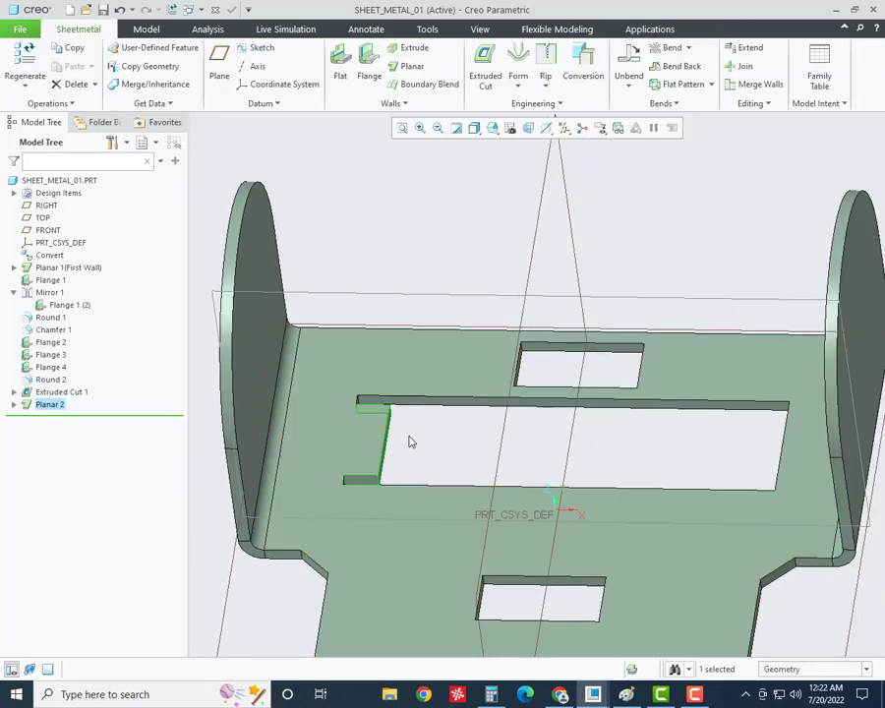
click(626, 694)
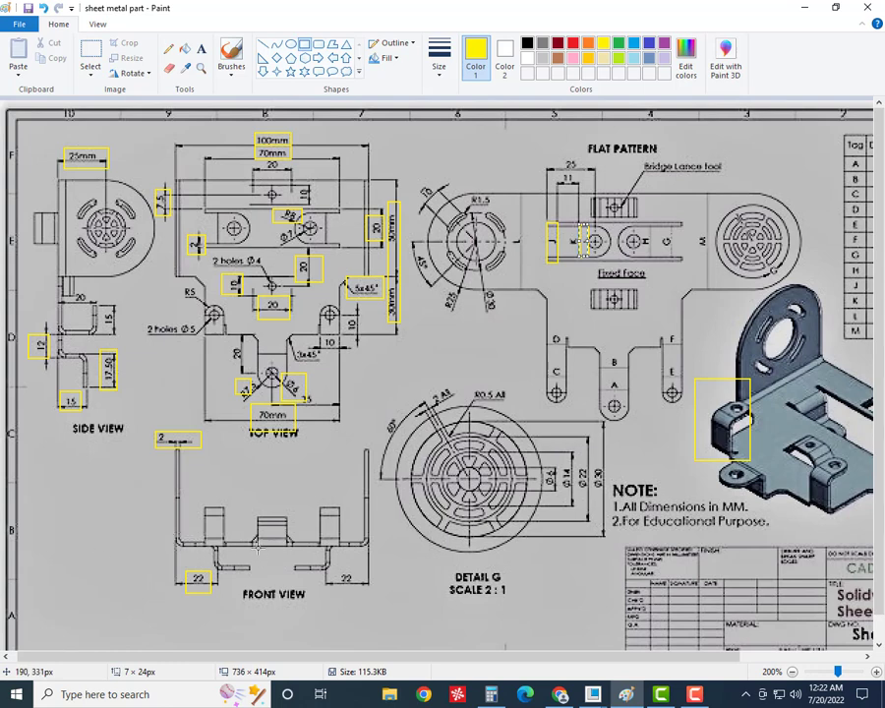
- Inspect the small tab below the front view, then return to the SHEET_METAL_01 model
drag(221, 542, 242, 572)
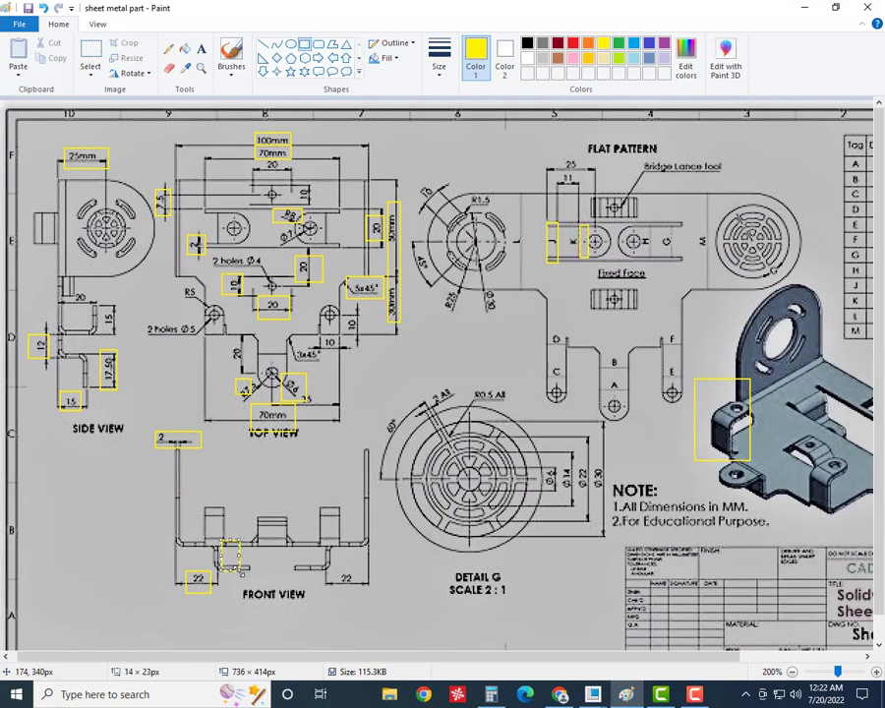
key(ctrl+z)
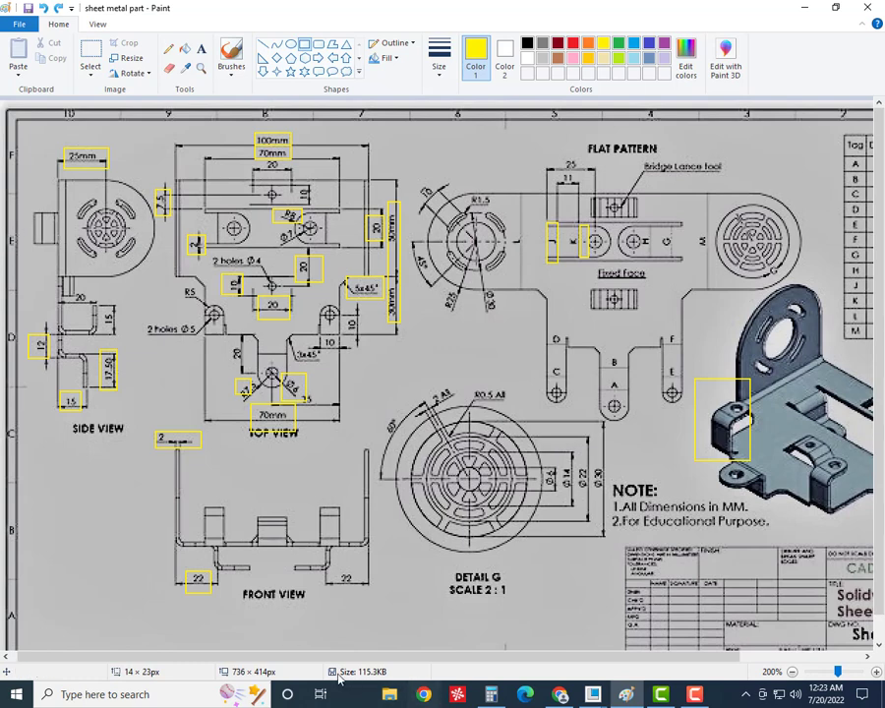
mouse_move(593, 694)
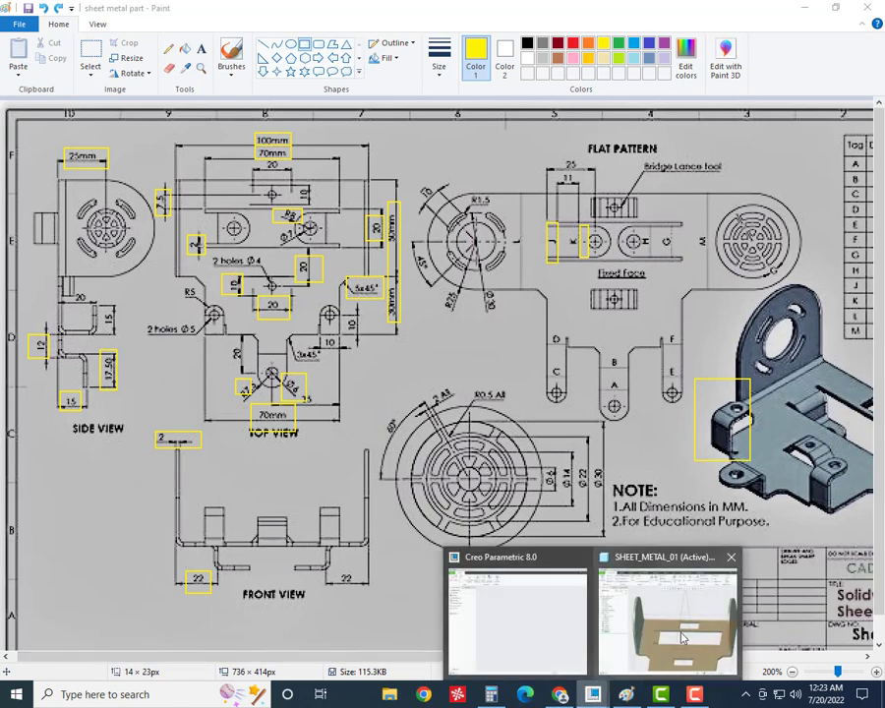
click(654, 639)
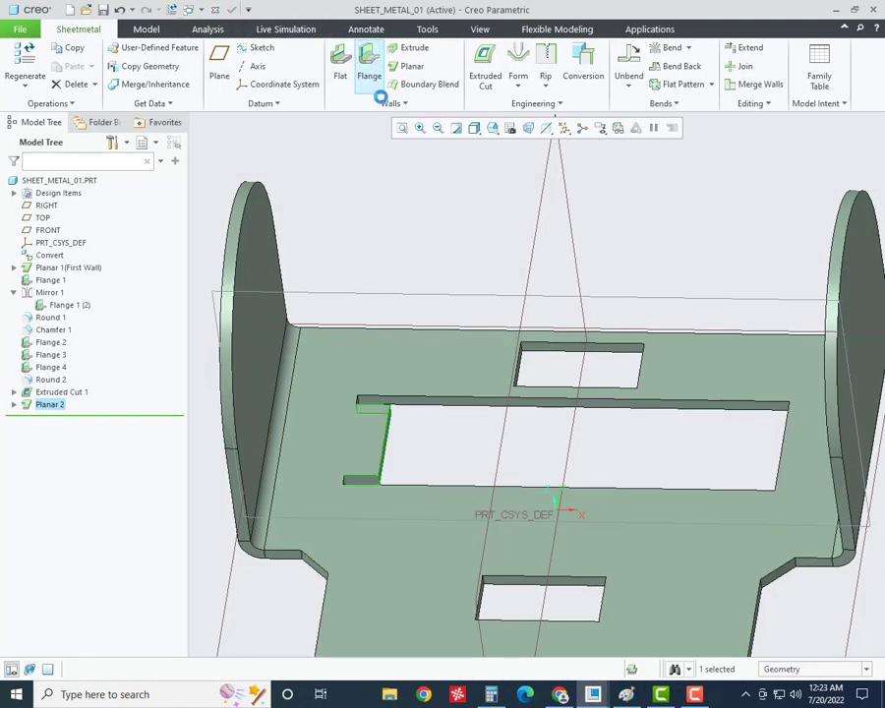
- Add a 10 mm, 90° flange on the slot's left-end edge, creating Flange 5
click(370, 62)
click(383, 442)
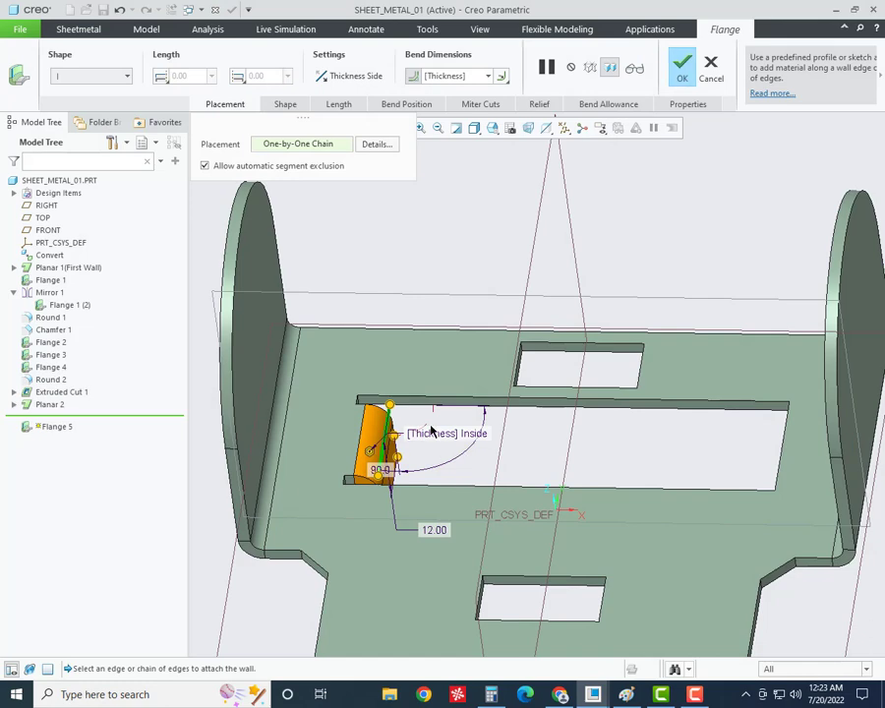
scroll(411, 405, up, 2)
middle_drag(419, 380, 403, 394)
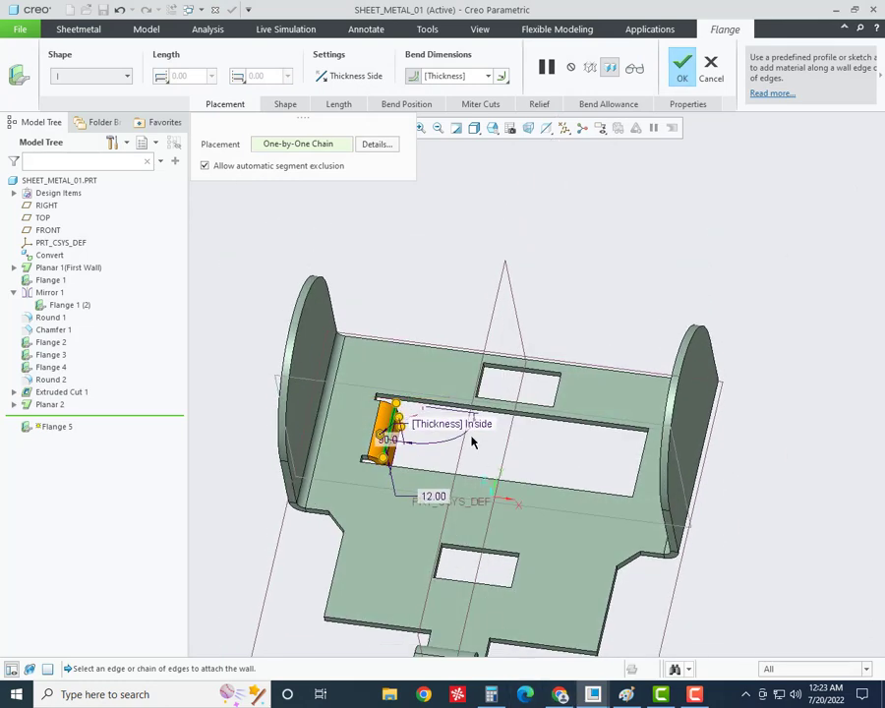
middle_drag(474, 440, 470, 331)
scroll(472, 409, up, 2)
middle_drag(472, 409, 468, 389)
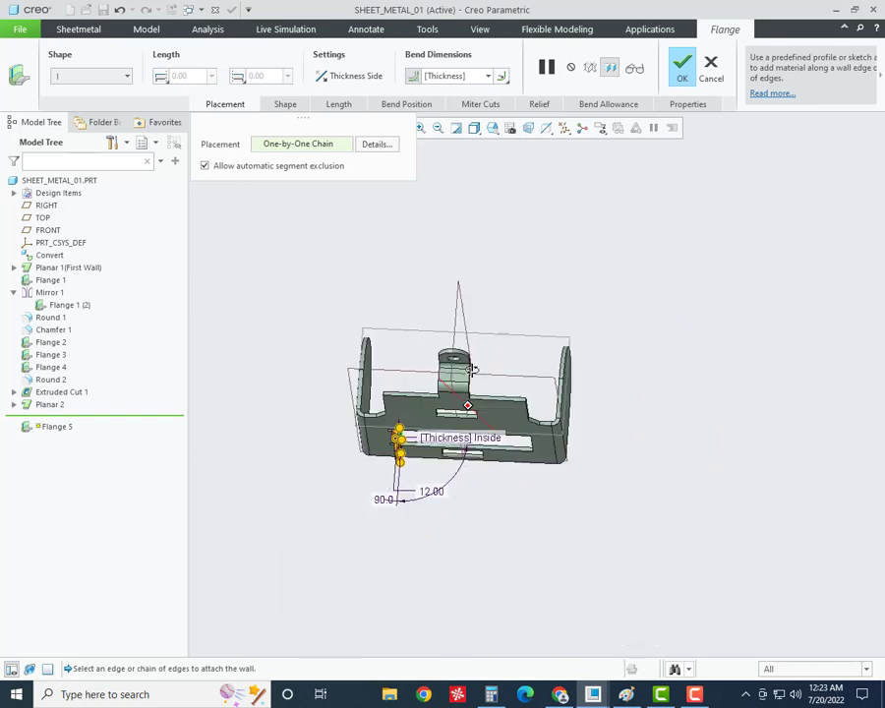
scroll(418, 467, down, 4)
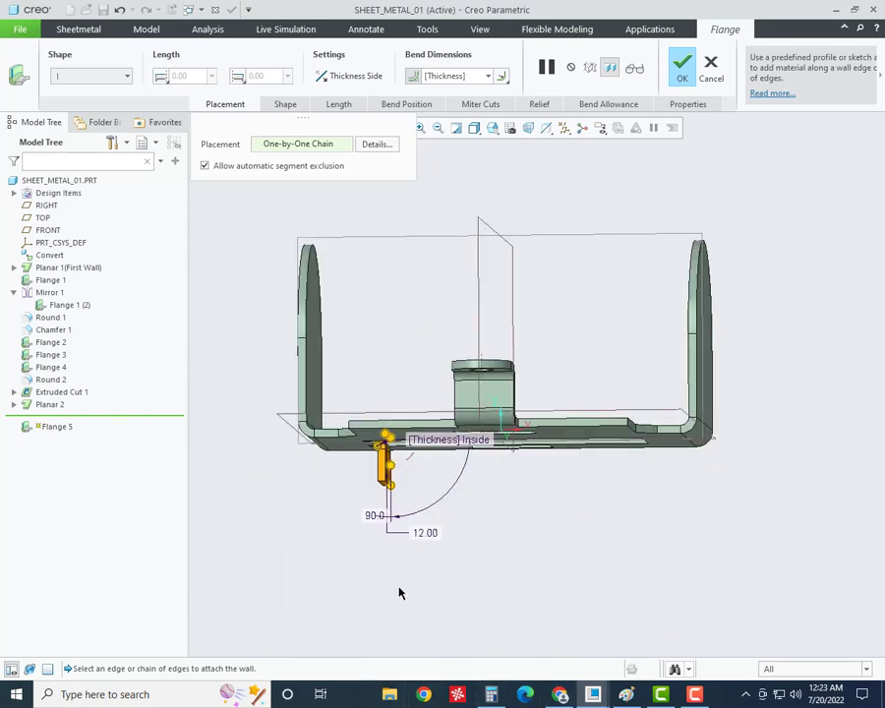
double_click(424, 533)
text(1)
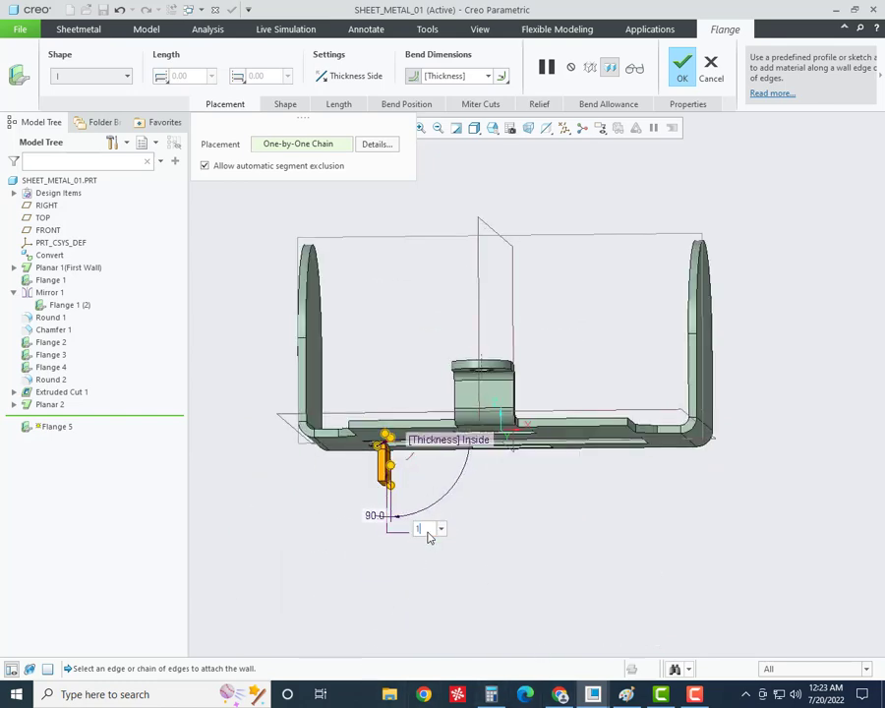
text(0)
key(Return)
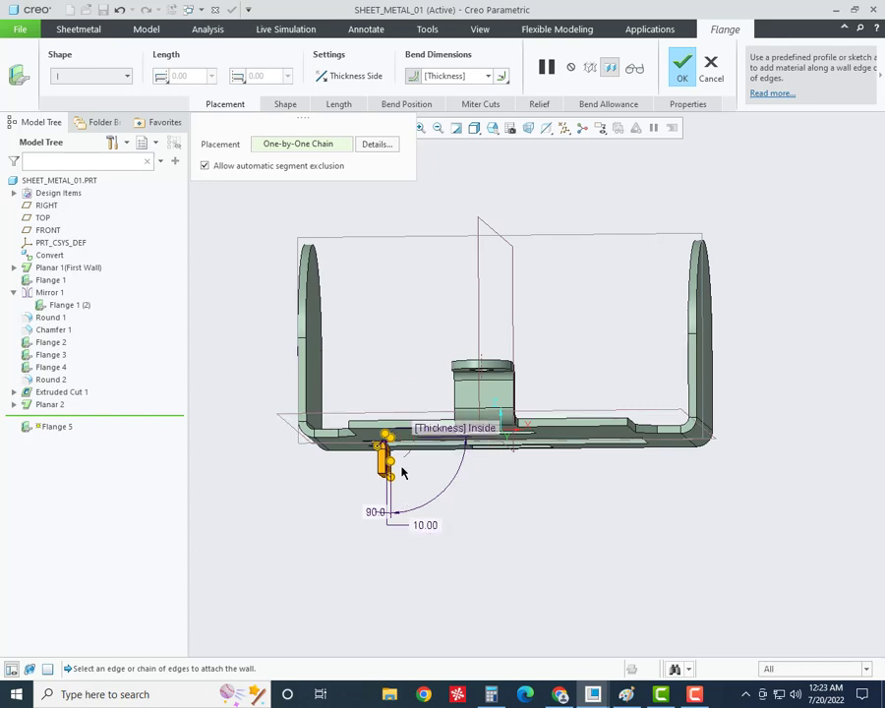
mouse_move(403, 466)
middle_down()
mouse_move(452, 436)
mouse_move(411, 462)
mouse_move(453, 468)
middle_up()
click(681, 67)
- Glance at the reference drawing in Paint, then return to the Creo model
click(626, 696)
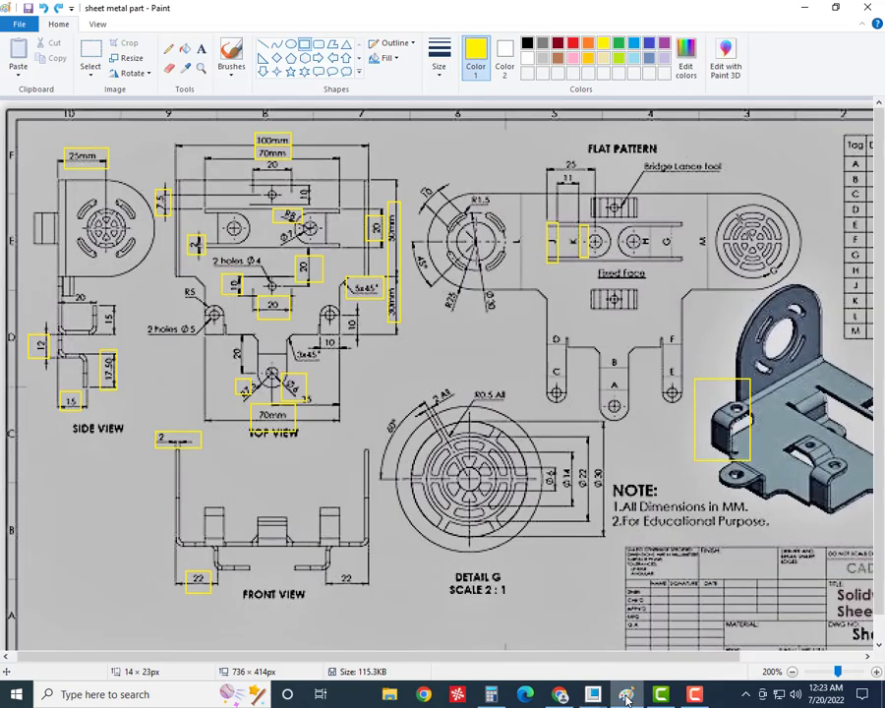
click(626, 696)
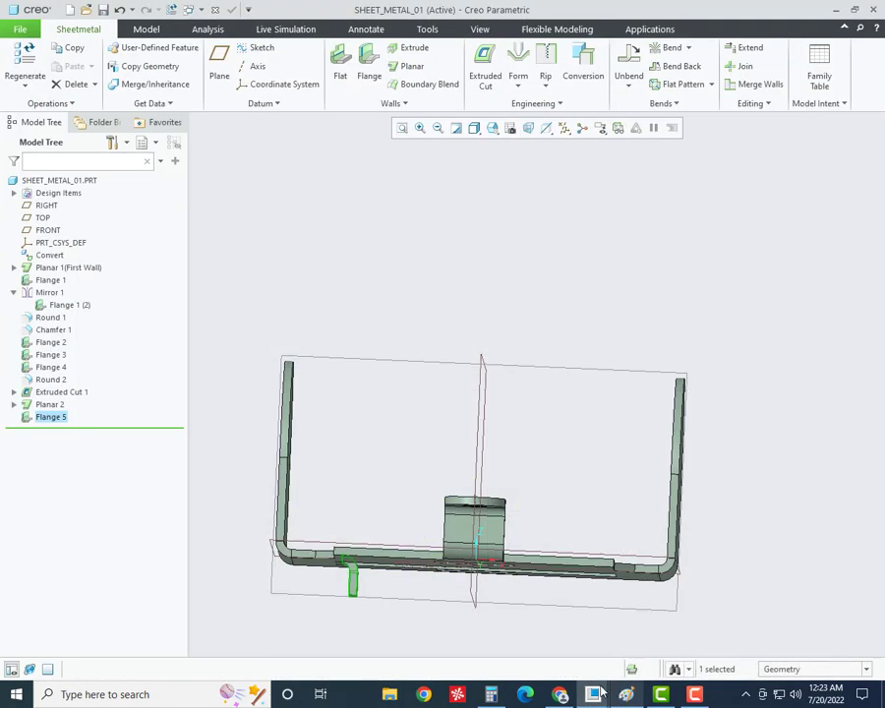
mouse_move(397, 516)
middle_down()
mouse_move(390, 524)
mouse_move(393, 510)
middle_up()
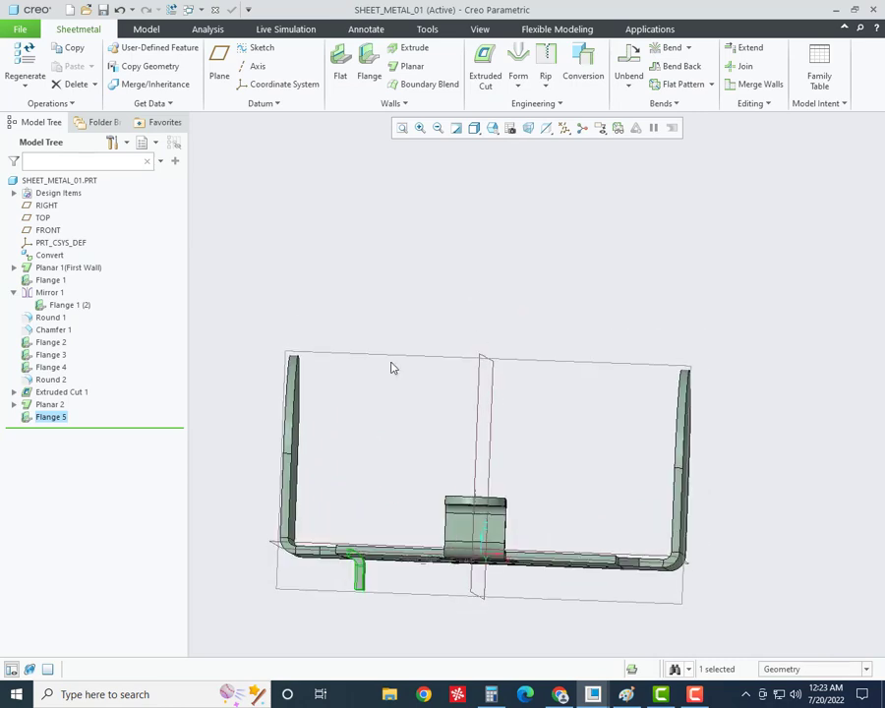
- Start a second flange on the next edge near the slot's left end, then view the Paint drawing
click(370, 63)
middle_drag(386, 561, 400, 528)
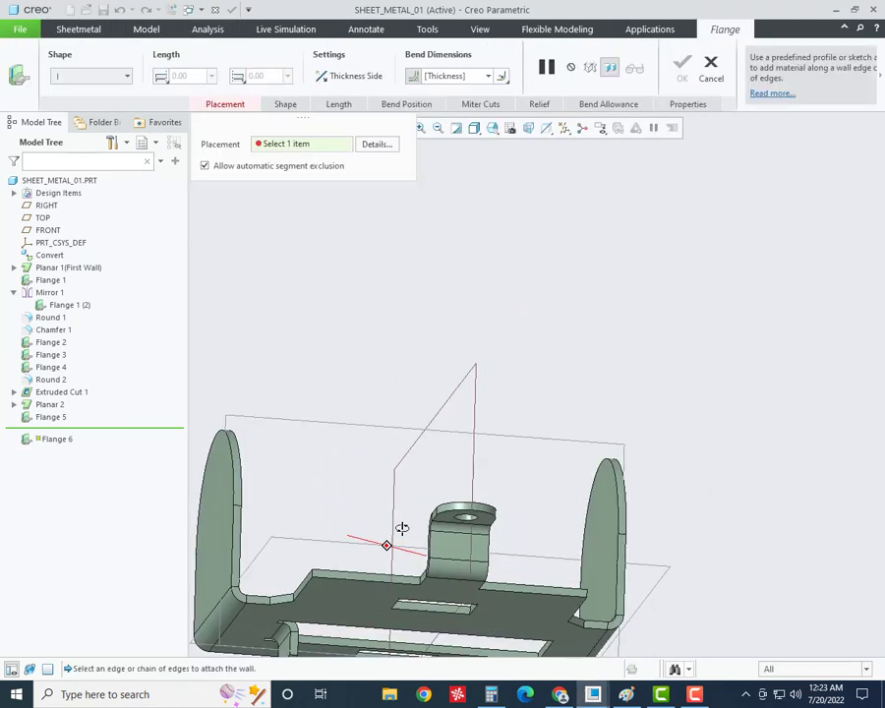
scroll(393, 540, down, 3)
scroll(390, 560, up, 4)
click(393, 560)
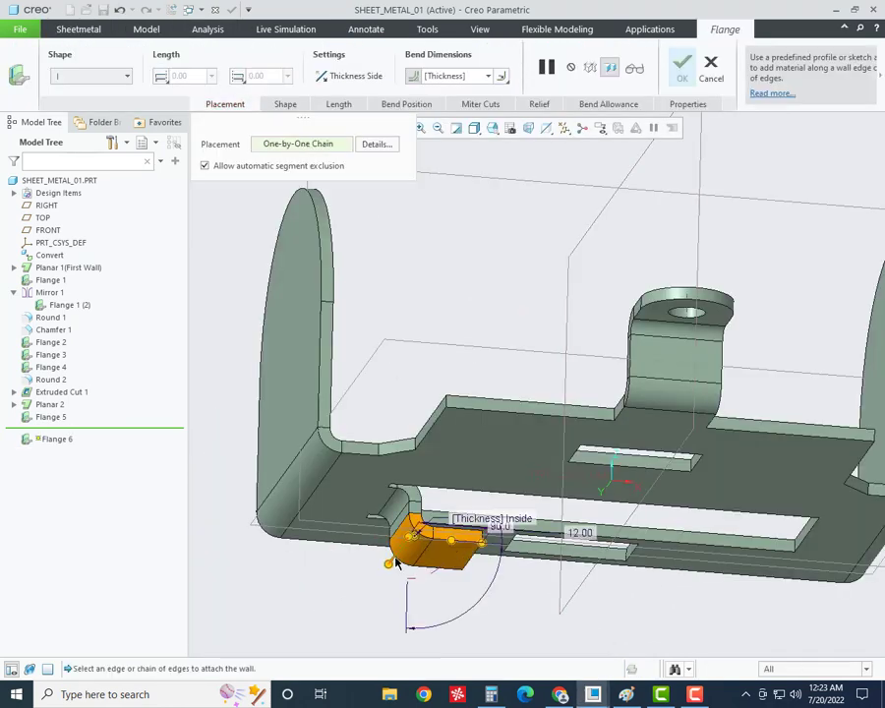
middle_drag(394, 560, 387, 585)
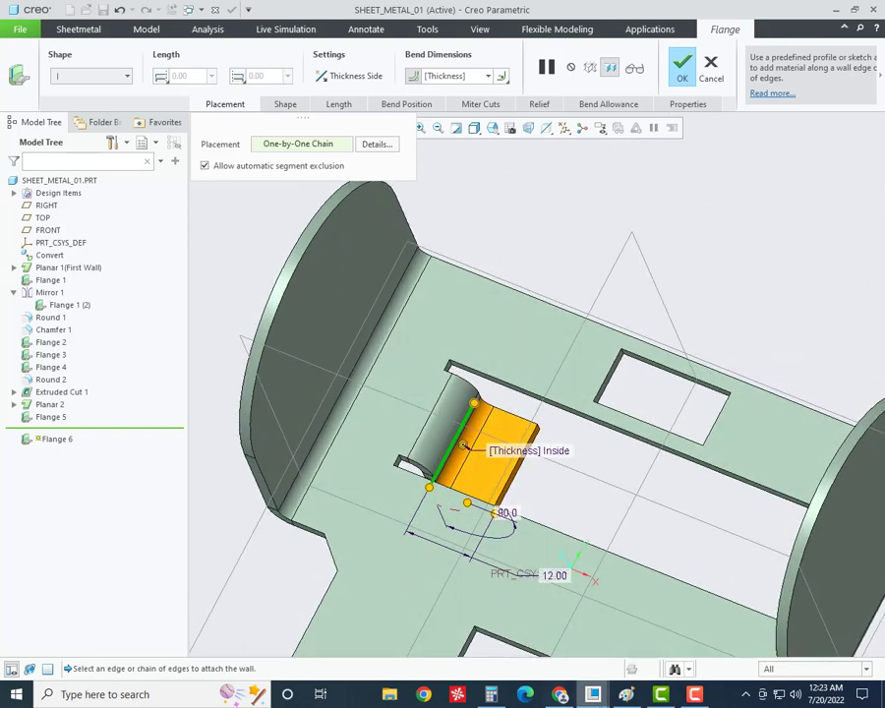
click(629, 696)
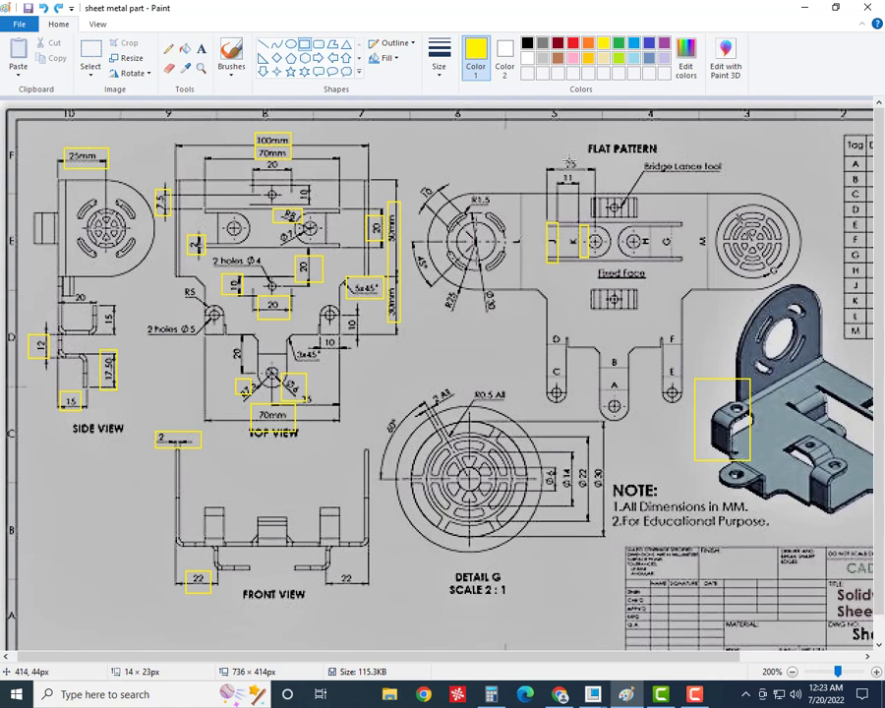
- Outline the 25 dimension at the top of the flat pattern with a yellow rectangle
drag(565, 158, 575, 185)
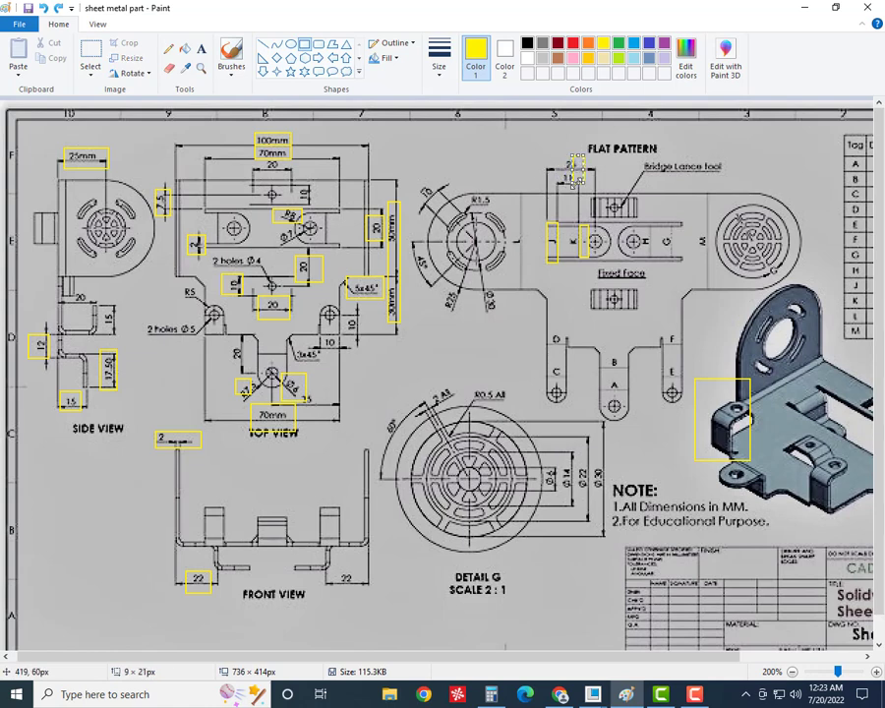
key(ctrl+z)
ctrl+scroll(830, 223, up, 1)
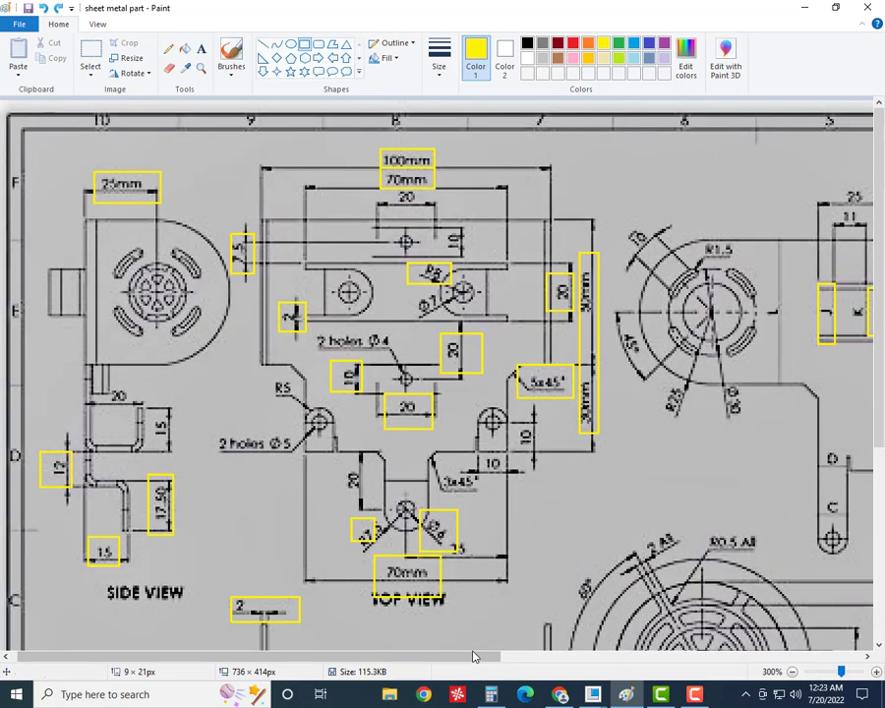
drag(472, 655, 612, 655)
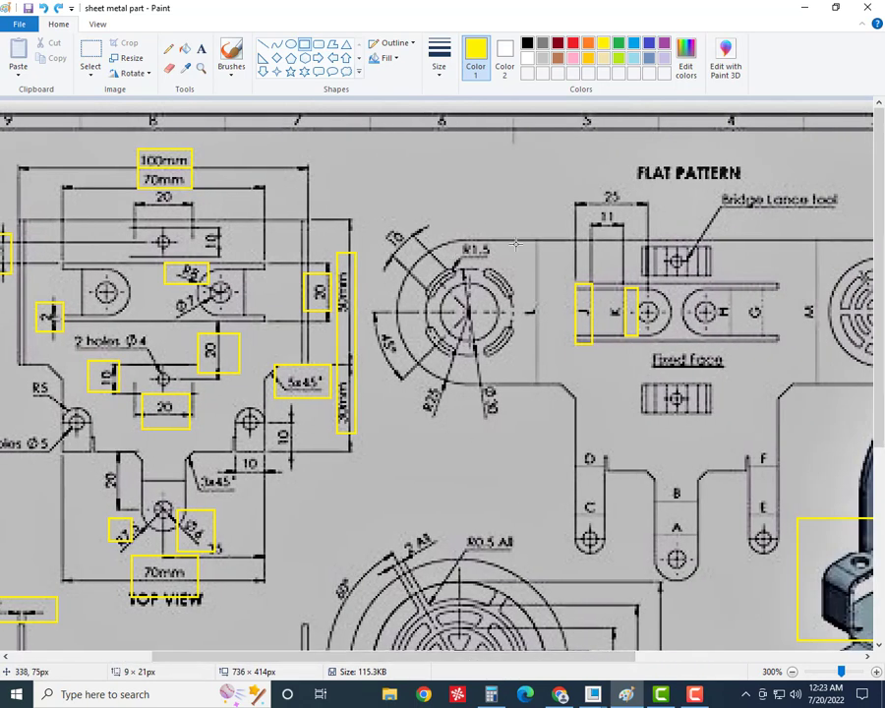
ctrl+scroll(521, 247, down, 1)
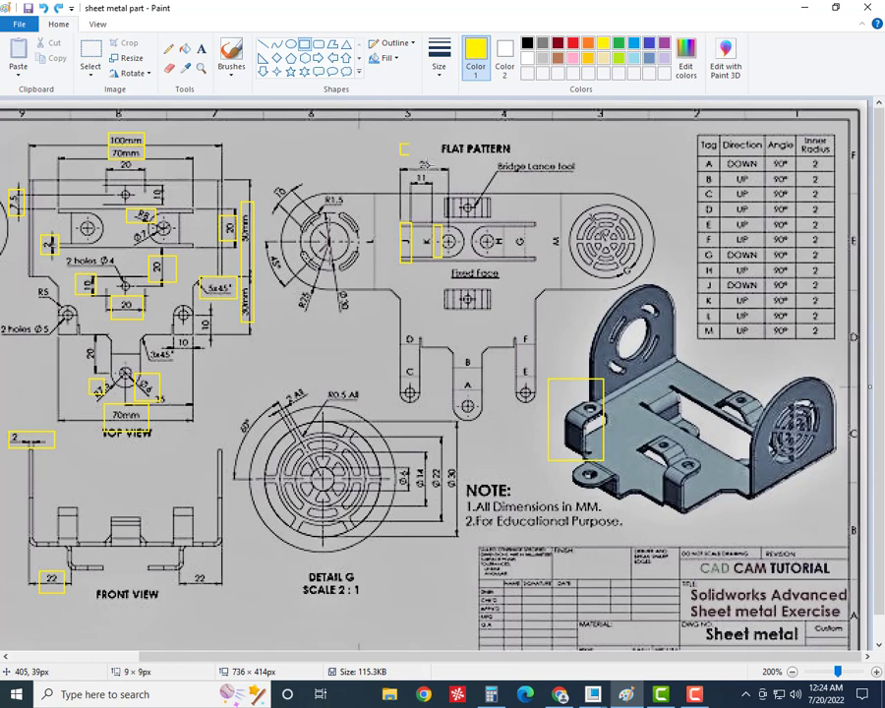
mouse_move(400, 145)
mouse_down()
mouse_move(447, 170)
mouse_move(435, 174)
mouse_up()
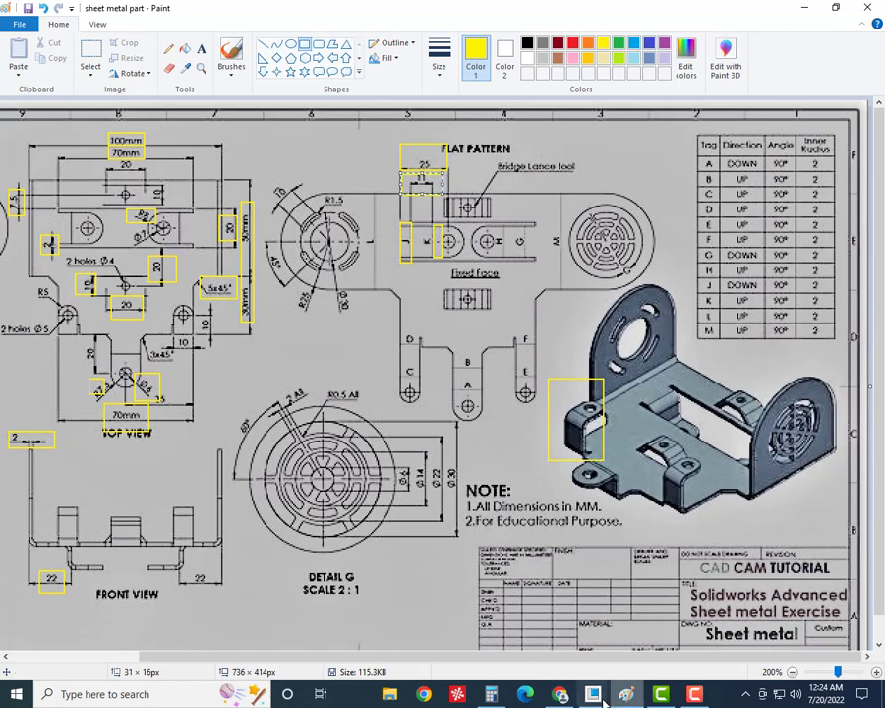
- Try an 11 mm length on the new flange, then compare against the Paint drawing
mouse_move(626, 694)
click(684, 631)
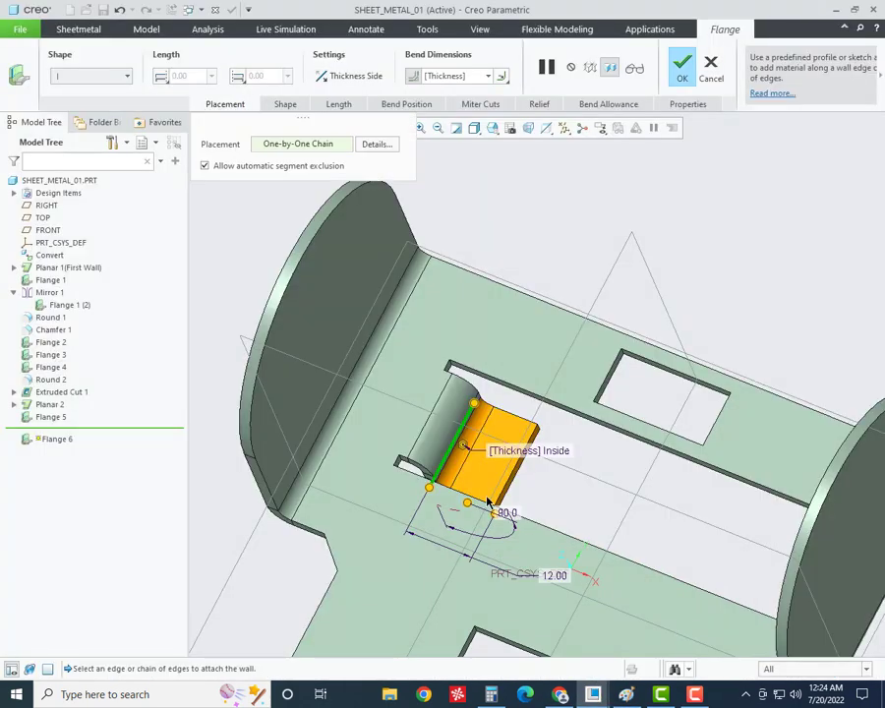
middle_drag(516, 489, 502, 507)
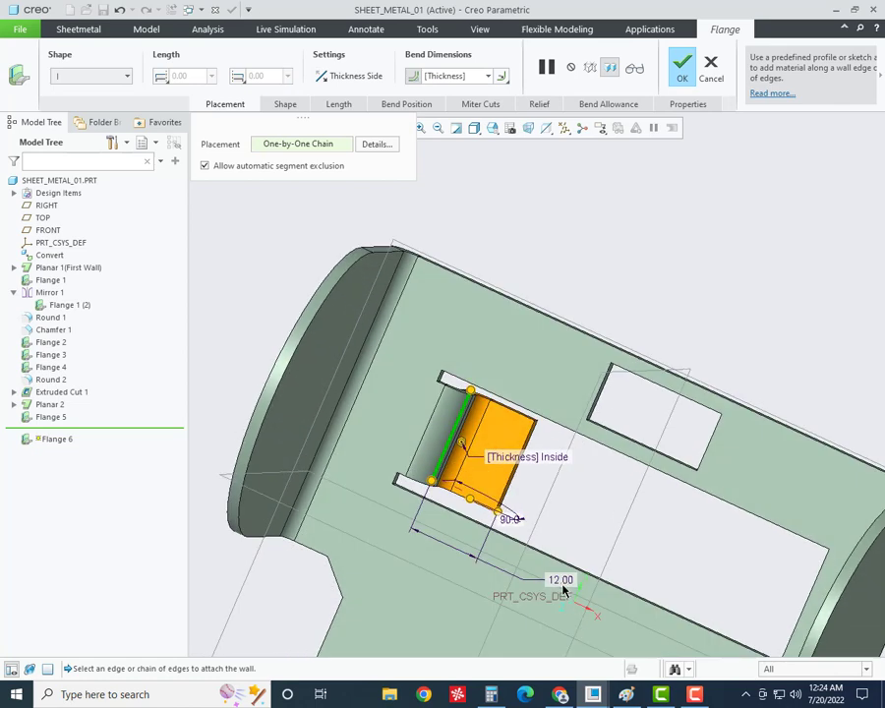
double_click(563, 581)
text(11)
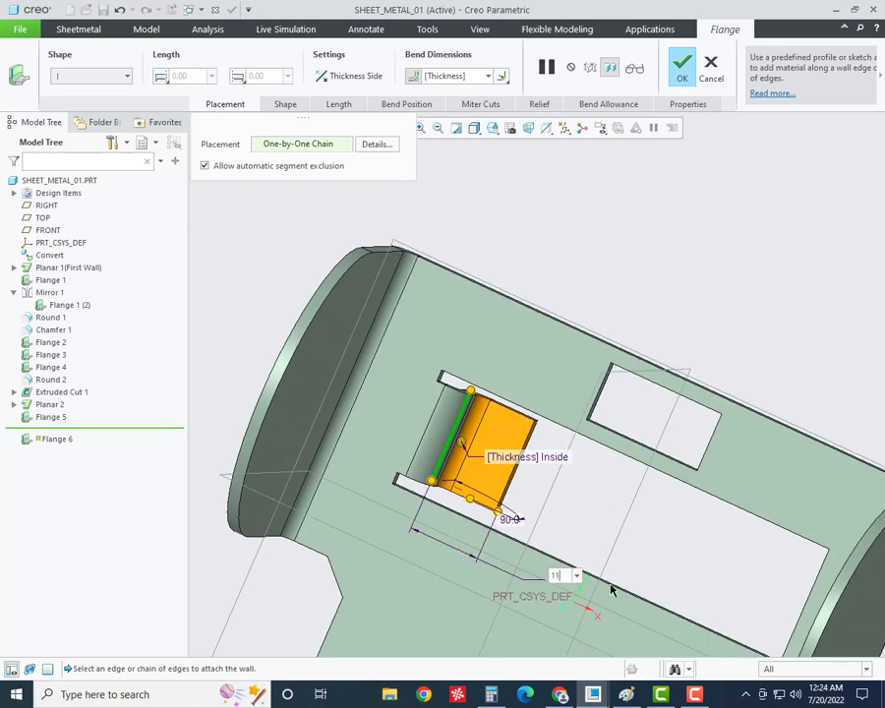
key(Return)
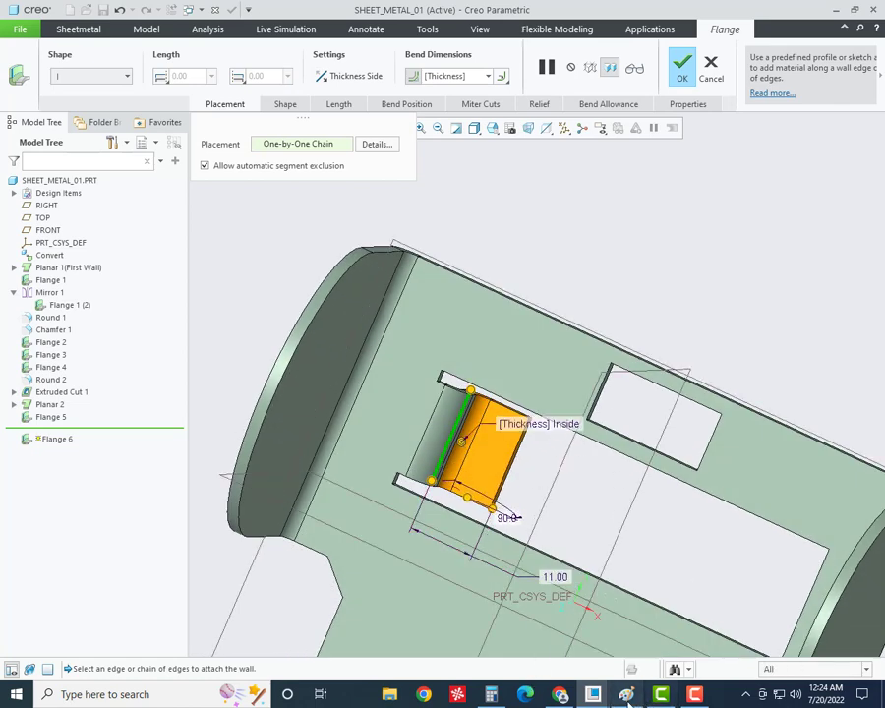
click(627, 694)
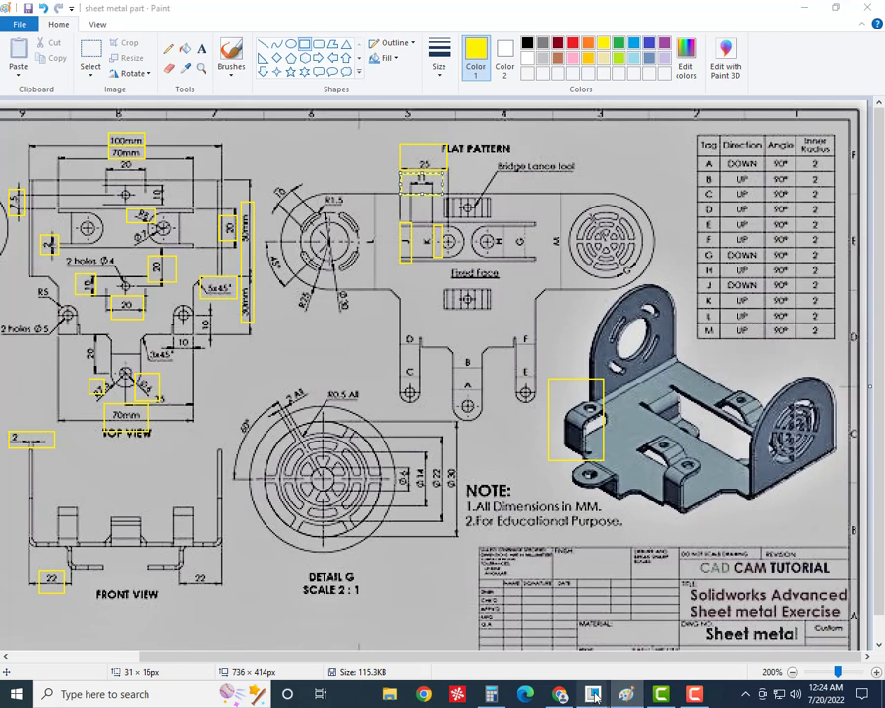
- Change the flange length to 27 mm and finish it as Flange 6
mouse_move(625, 694)
click(685, 656)
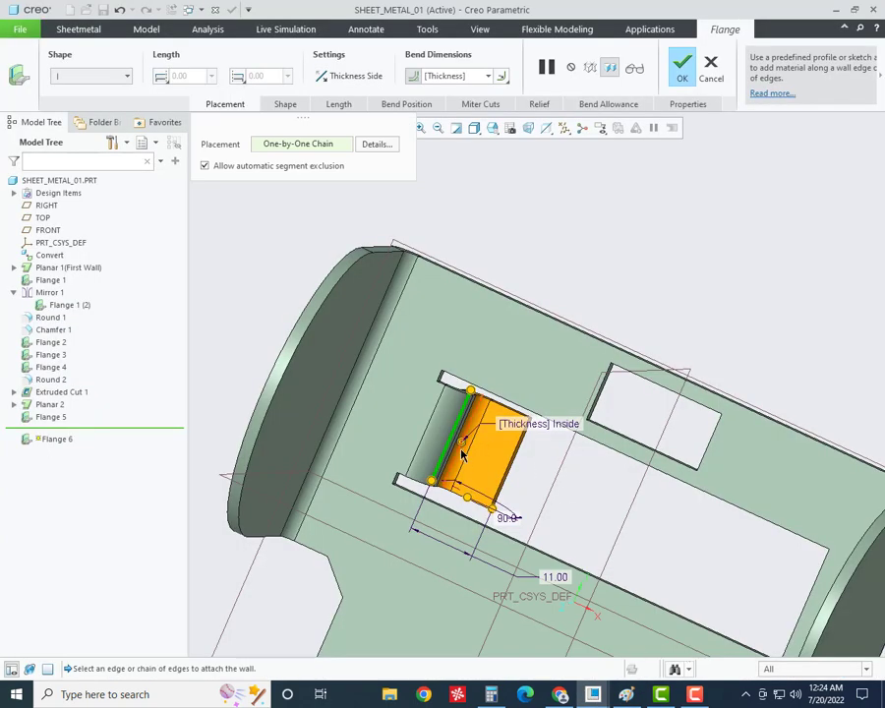
middle_drag(462, 454, 525, 465)
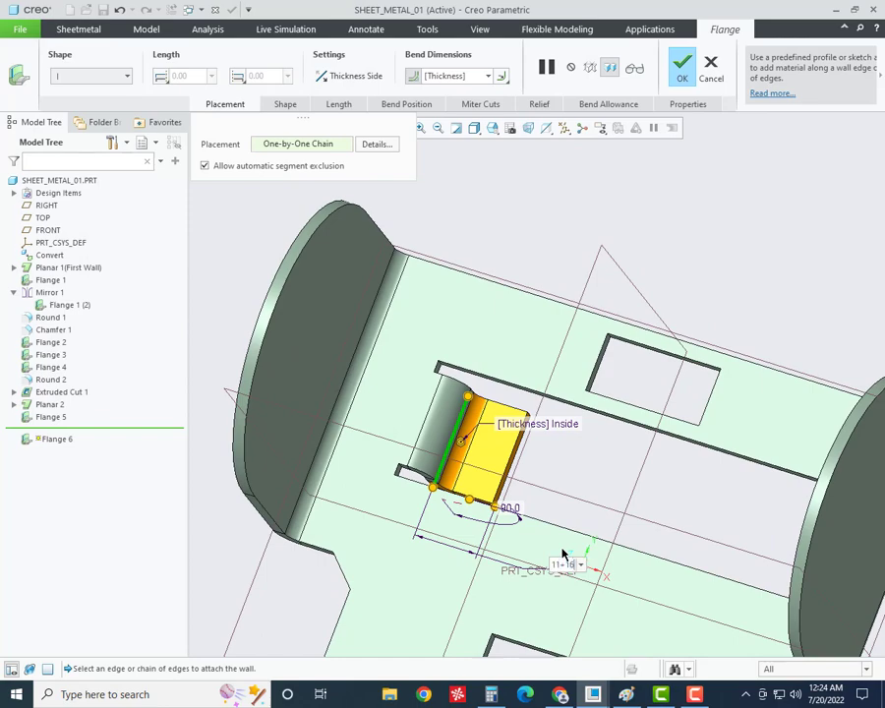
text(27)
key(Return)
mouse_move(479, 415)
middle_down()
mouse_move(514, 378)
mouse_move(478, 413)
mouse_move(496, 376)
mouse_move(462, 409)
middle_up()
click(626, 694)
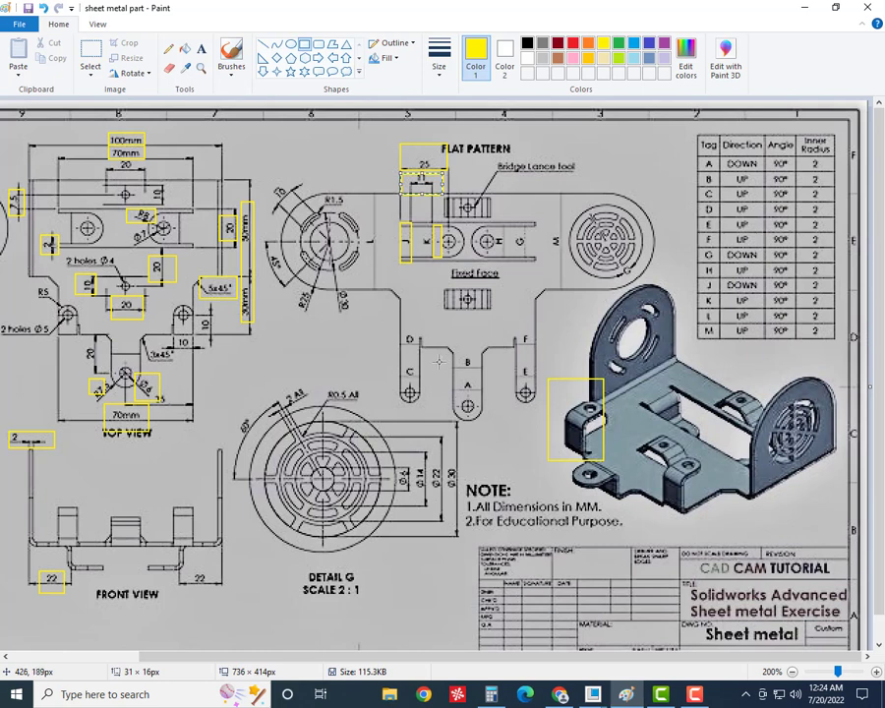
click(804, 7)
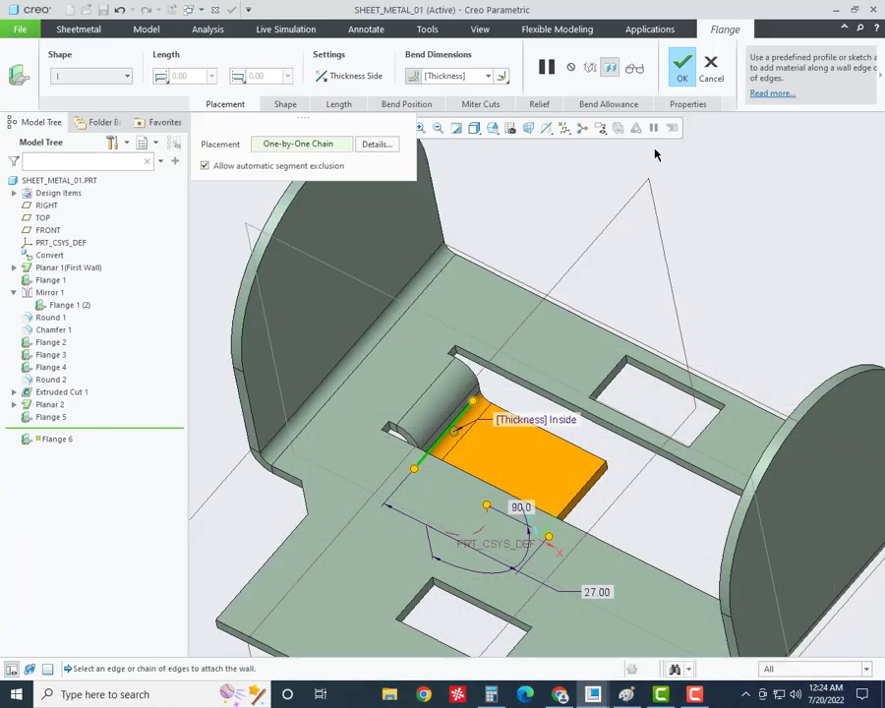
click(681, 69)
mouse_move(491, 291)
middle_down()
mouse_move(505, 321)
mouse_move(505, 385)
middle_up()
- Add Round 3 with an 8 mm radius on the two corner edges of Flange 6's free end
click(534, 103)
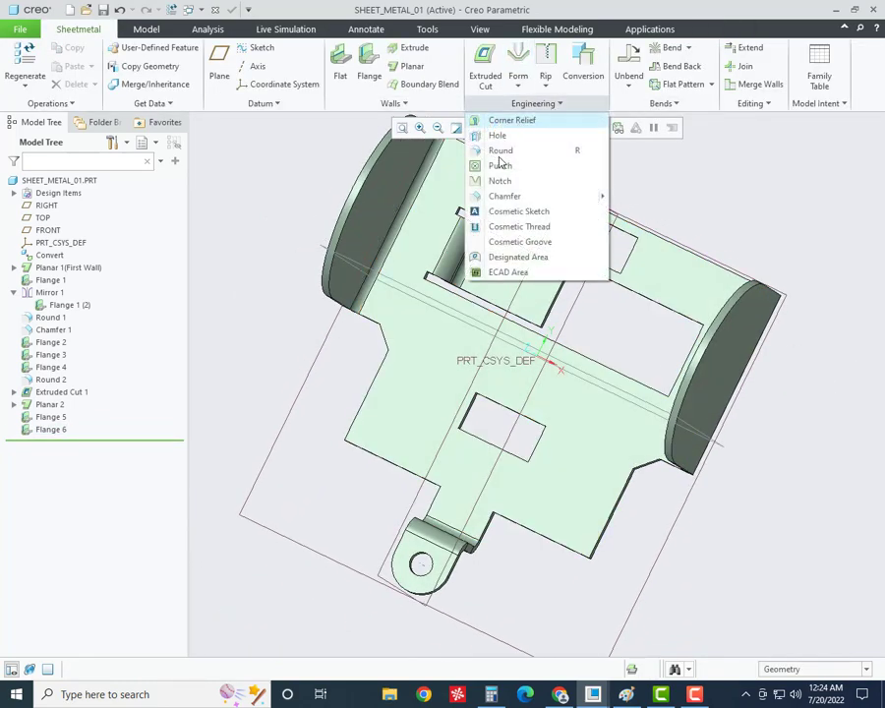
click(516, 159)
scroll(547, 290, down, 2)
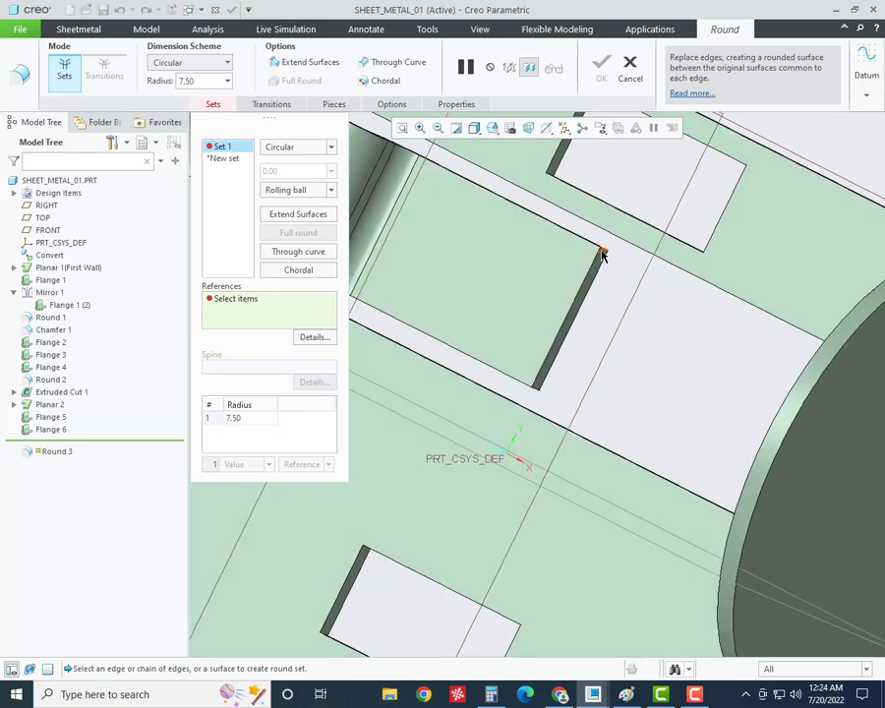
click(600, 253)
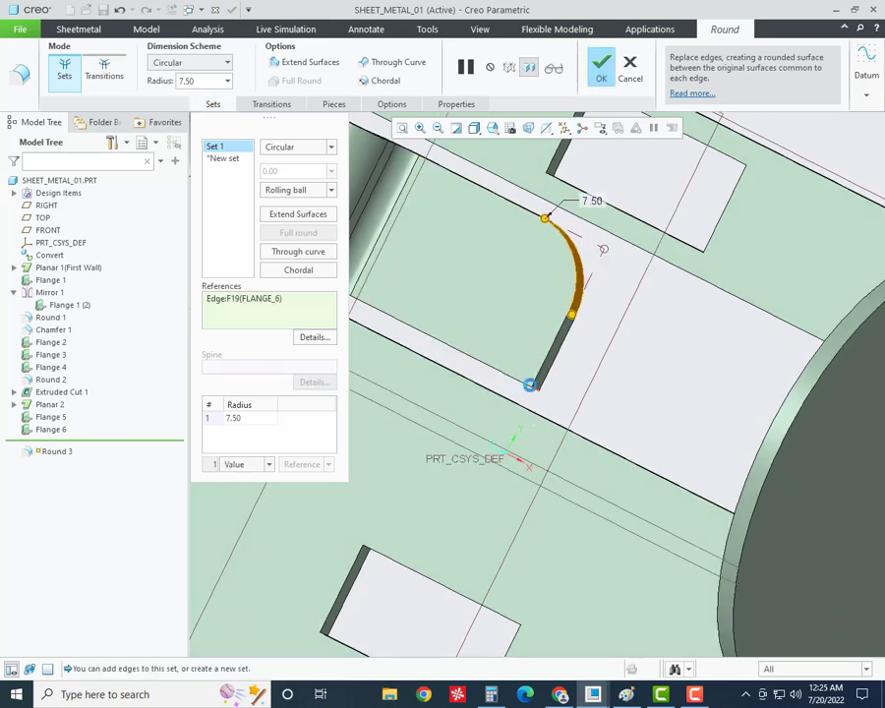
ctrl+click(531, 384)
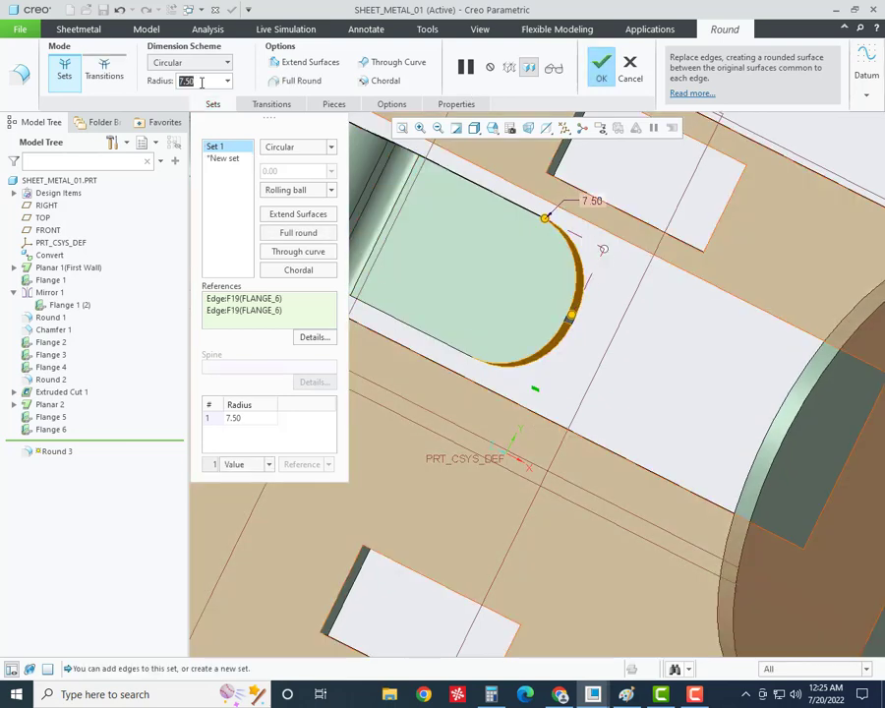
text(8)
key(Return)
scroll(551, 235, down, 3)
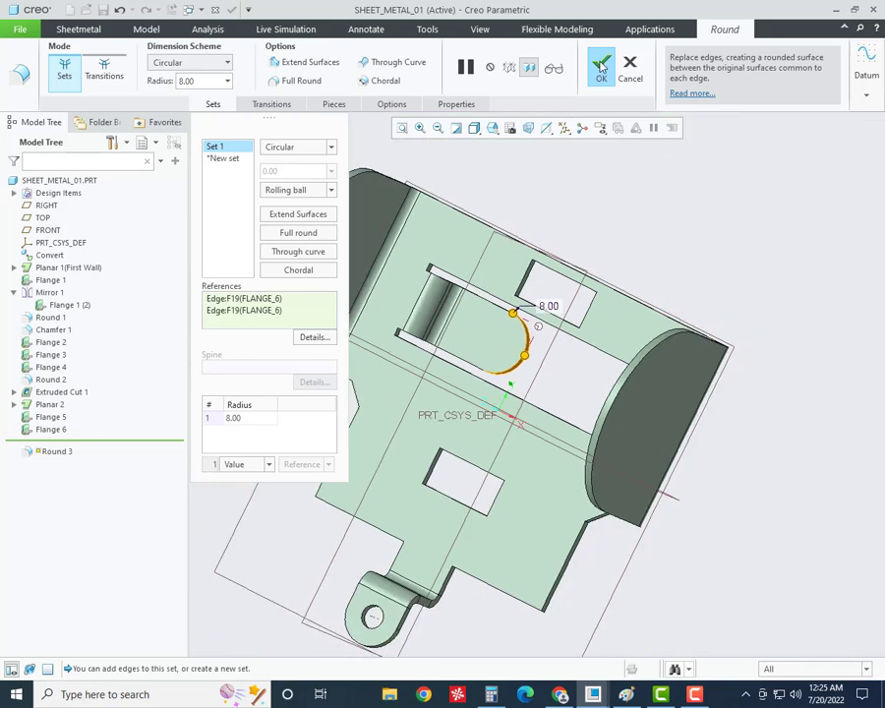
click(602, 67)
- Start an extruded cut sketched on the flange face, referencing the rounded end's arc
click(482, 69)
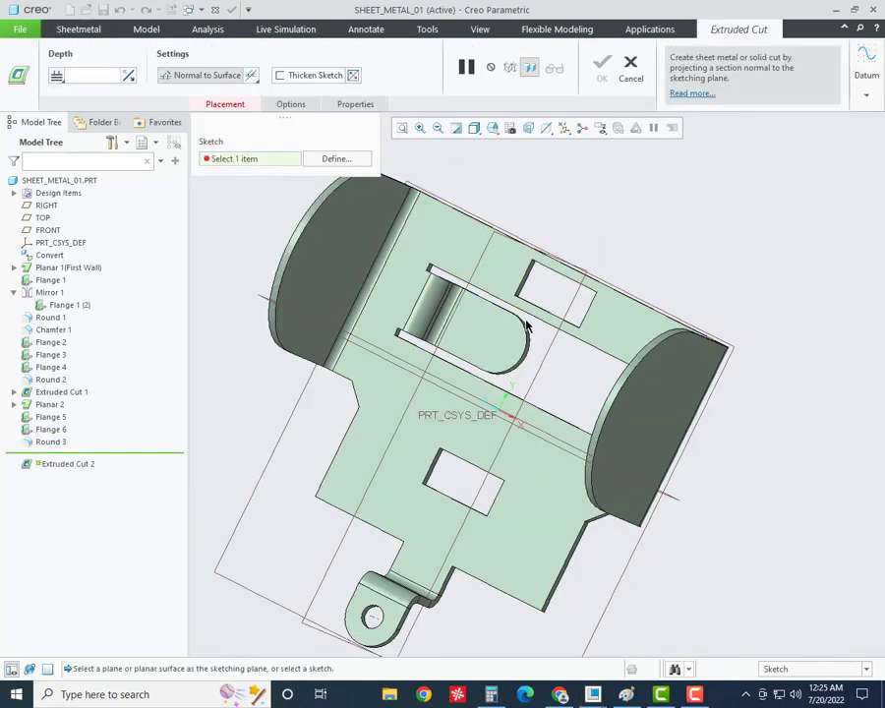
click(509, 331)
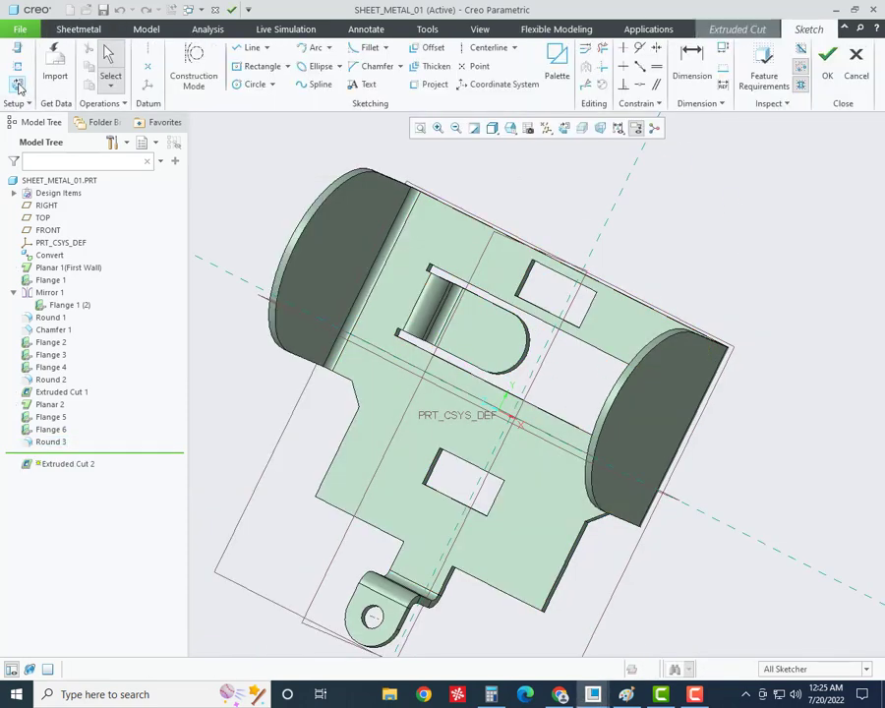
click(18, 87)
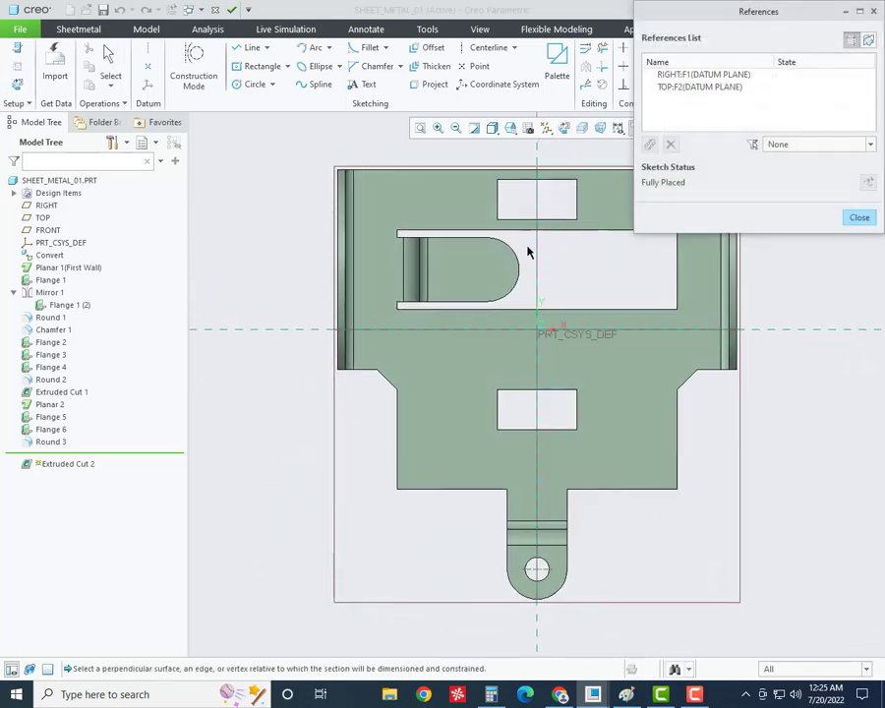
click(518, 259)
click(254, 85)
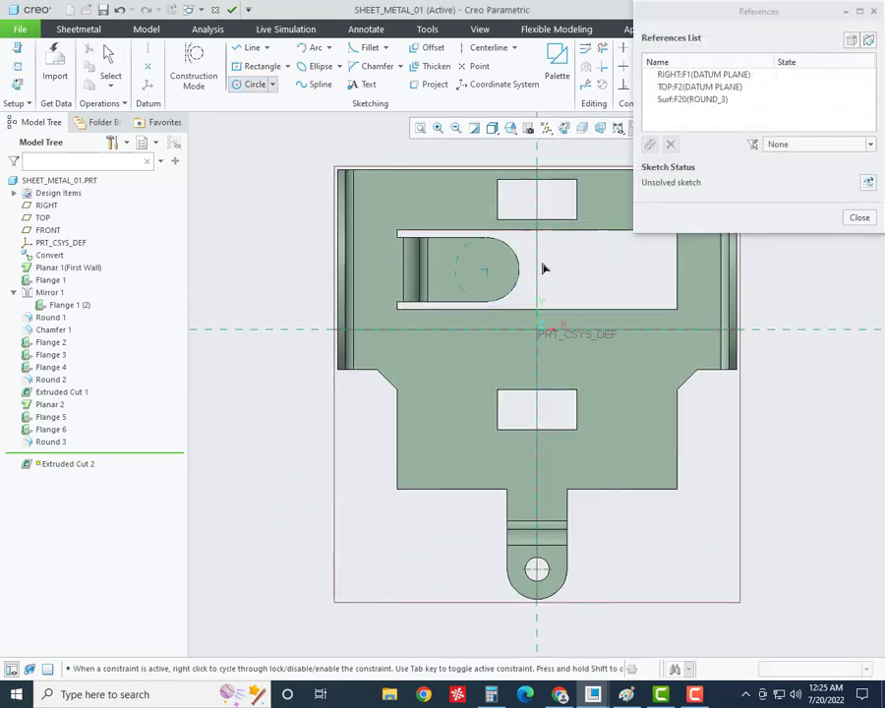
- Draw a 6 mm circle concentric with the arc and complete the cut through the flange
click(487, 268)
click(499, 275)
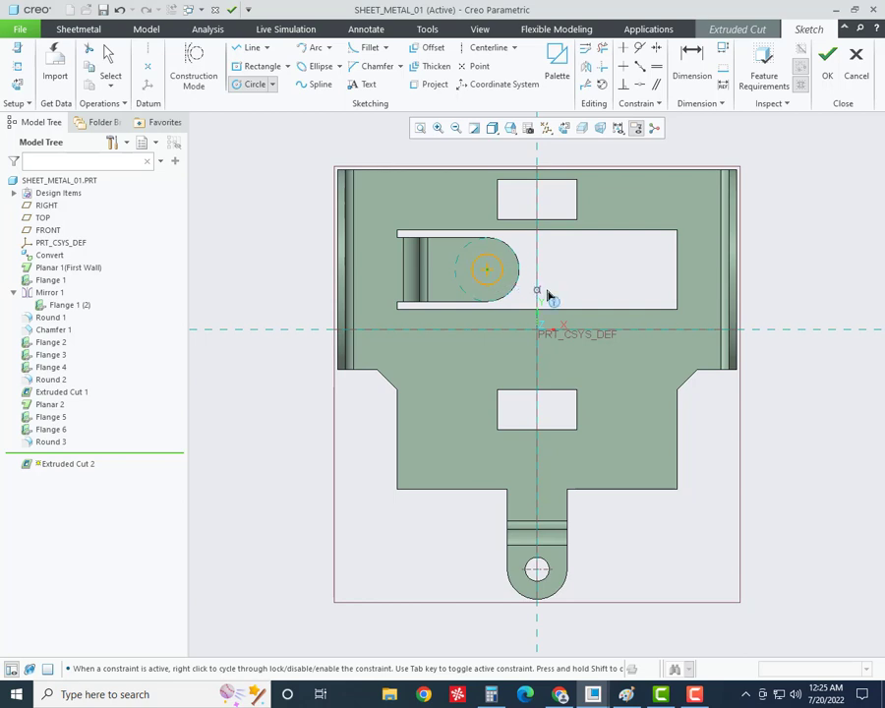
middle_click(460, 258)
double_click(461, 258)
text(6)
key(Return)
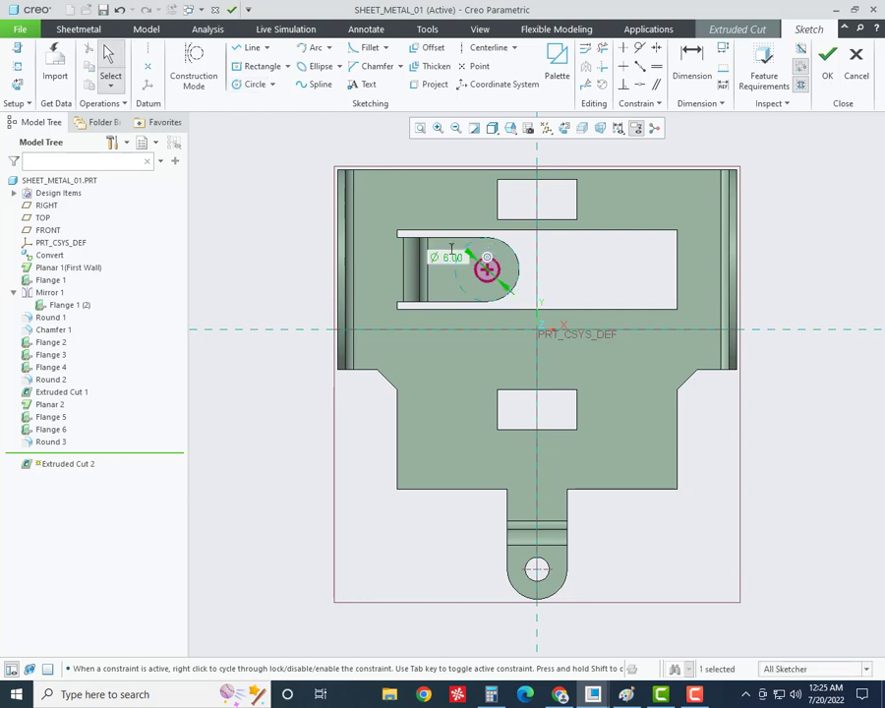
click(826, 64)
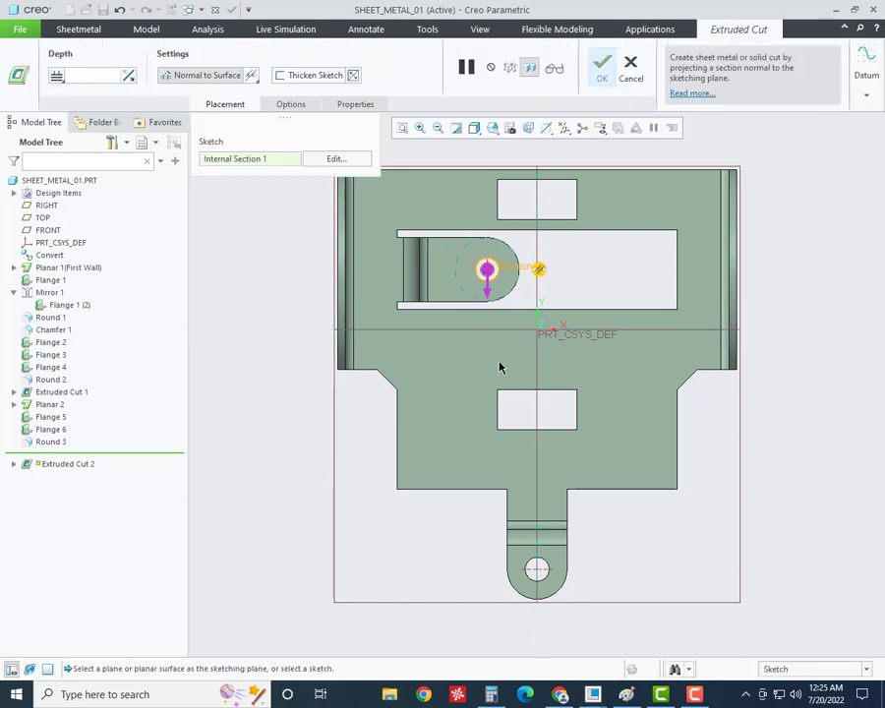
middle_click(628, 278)
mouse_move(592, 468)
middle_down()
mouse_move(570, 389)
mouse_move(558, 415)
middle_up()
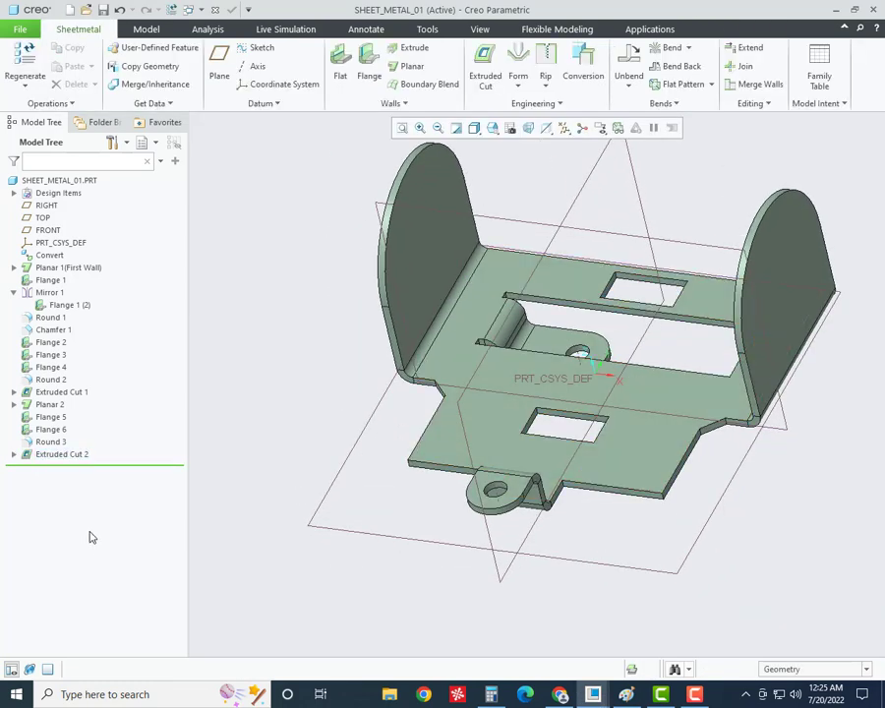
- Mirror Planar 2 across the RIGHT datum plane
click(57, 393)
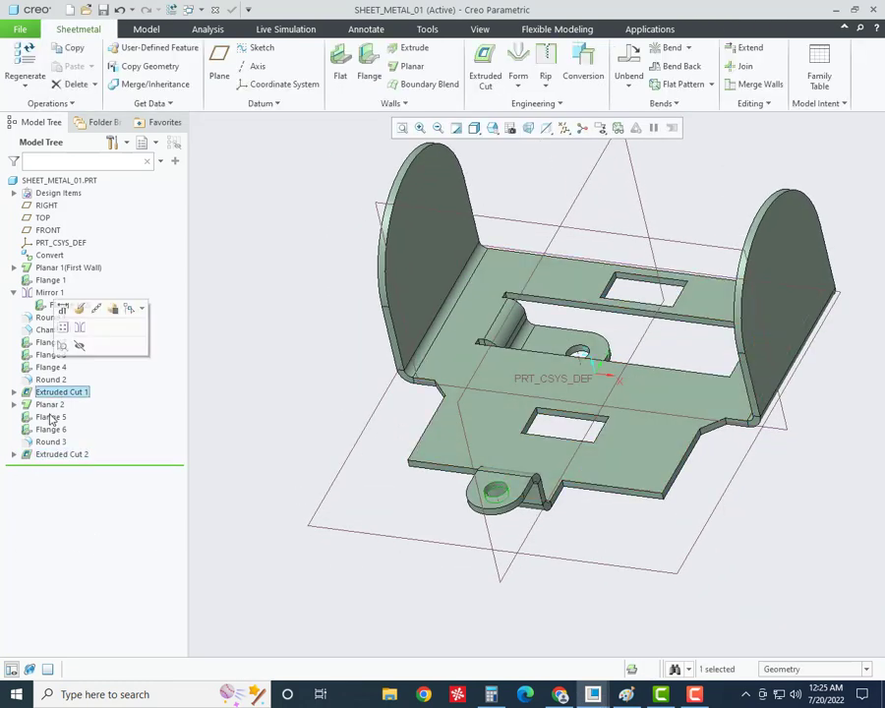
click(50, 404)
shift+click(46, 455)
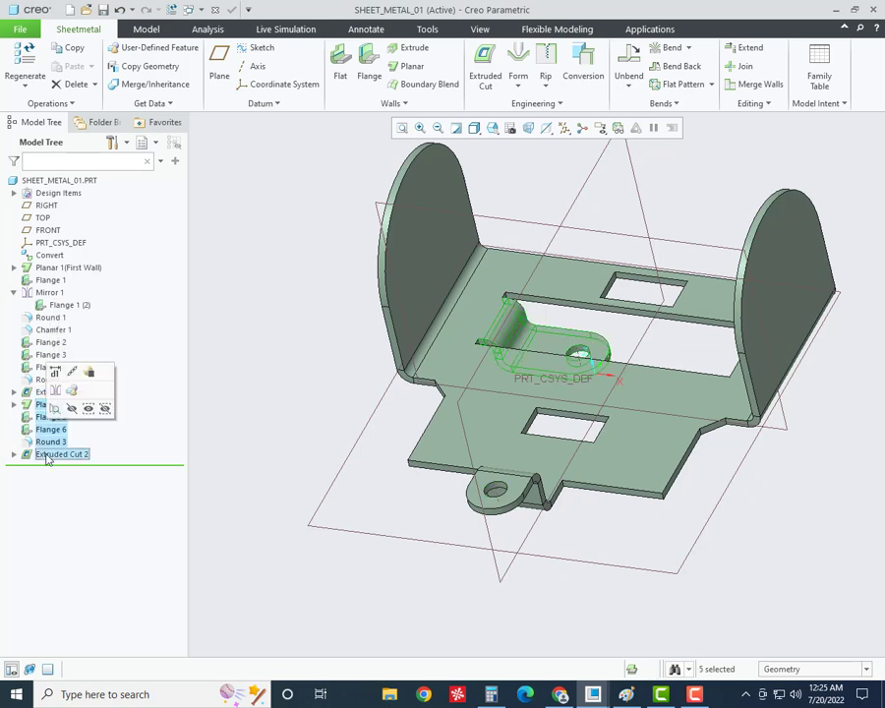
click(257, 390)
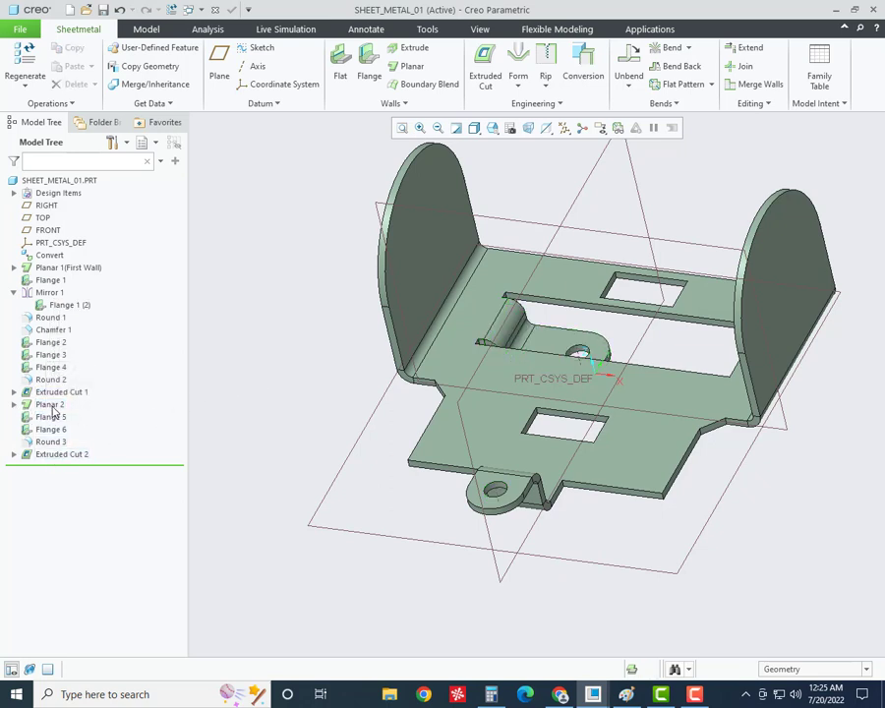
click(51, 405)
right_click(59, 406)
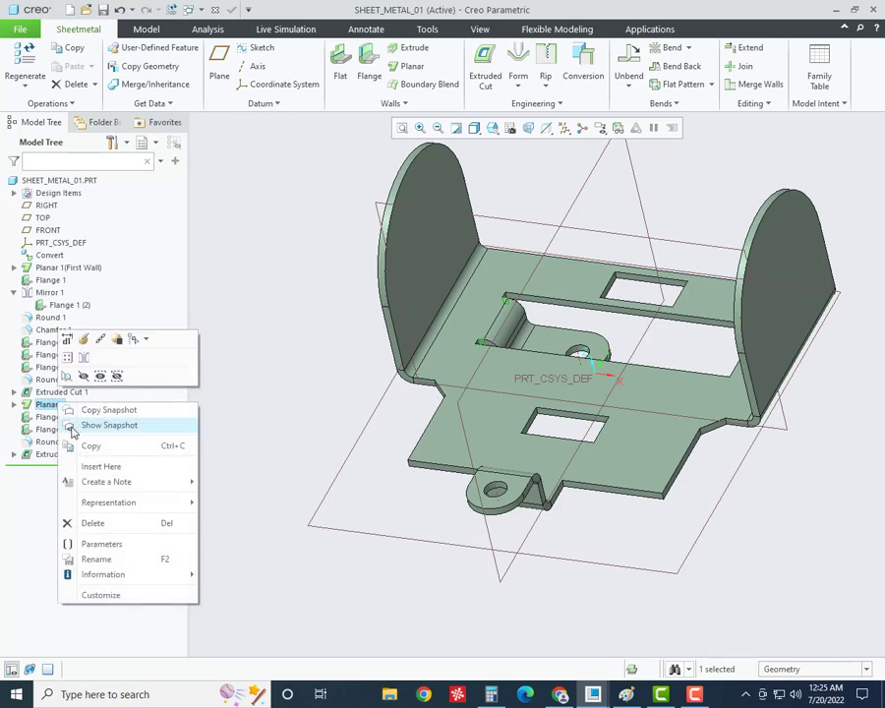
click(86, 371)
click(568, 222)
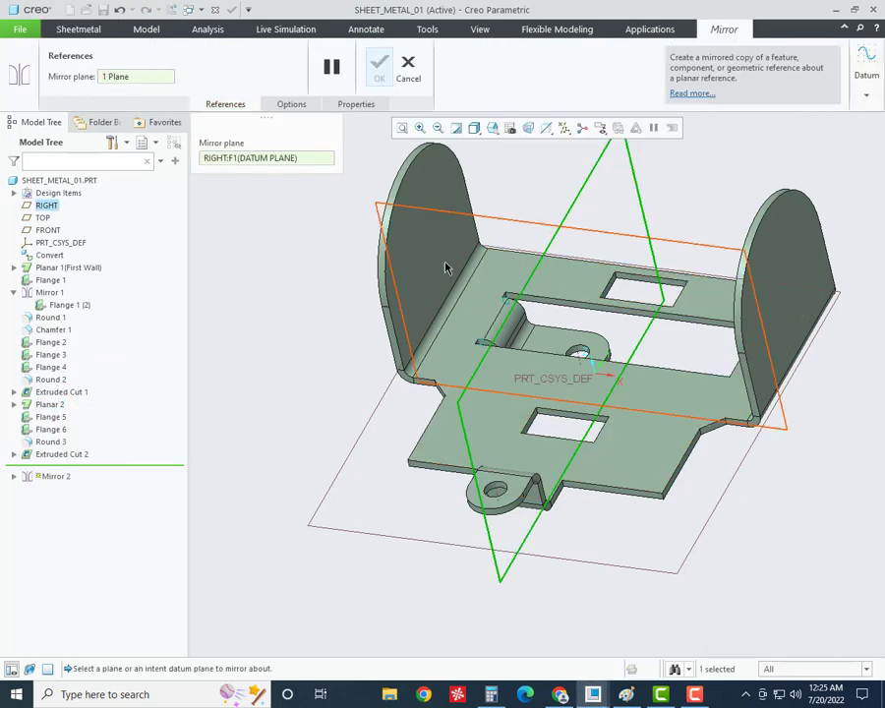
middle_click(323, 399)
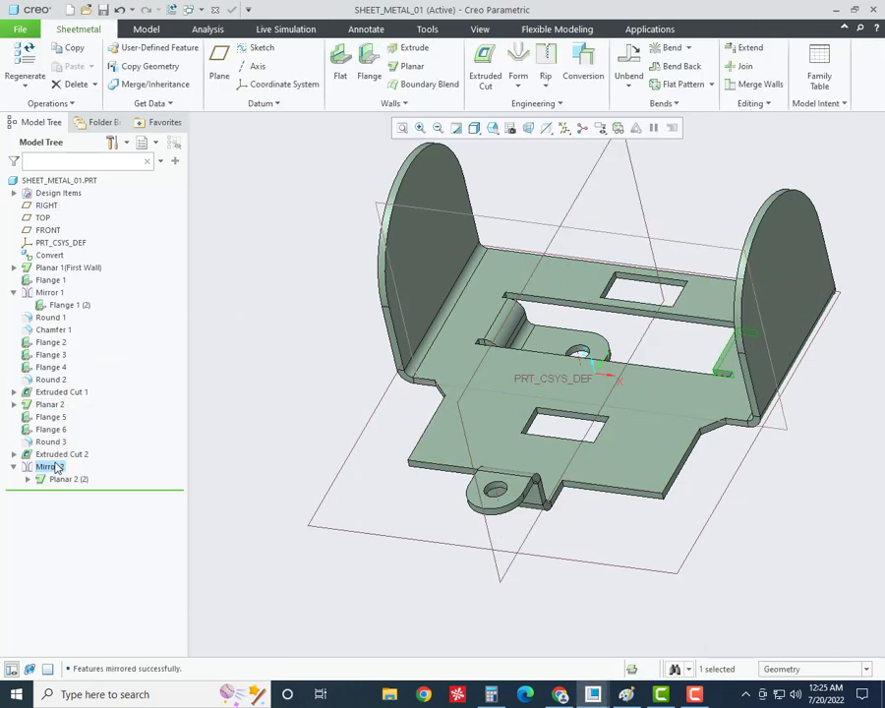
- Mirror Flange 5 across the RIGHT datum plane as well
click(50, 419)
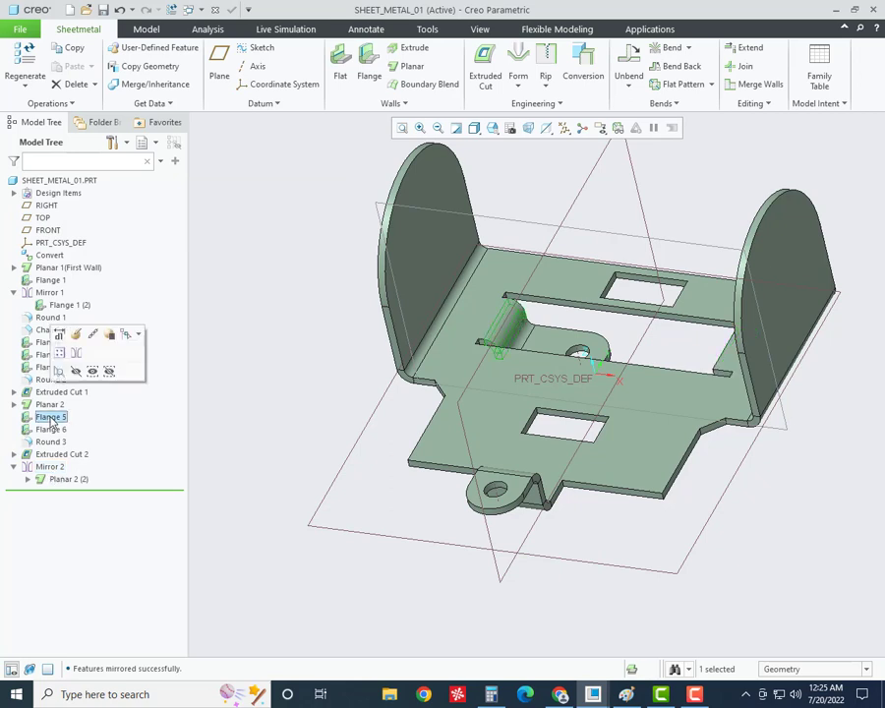
click(77, 356)
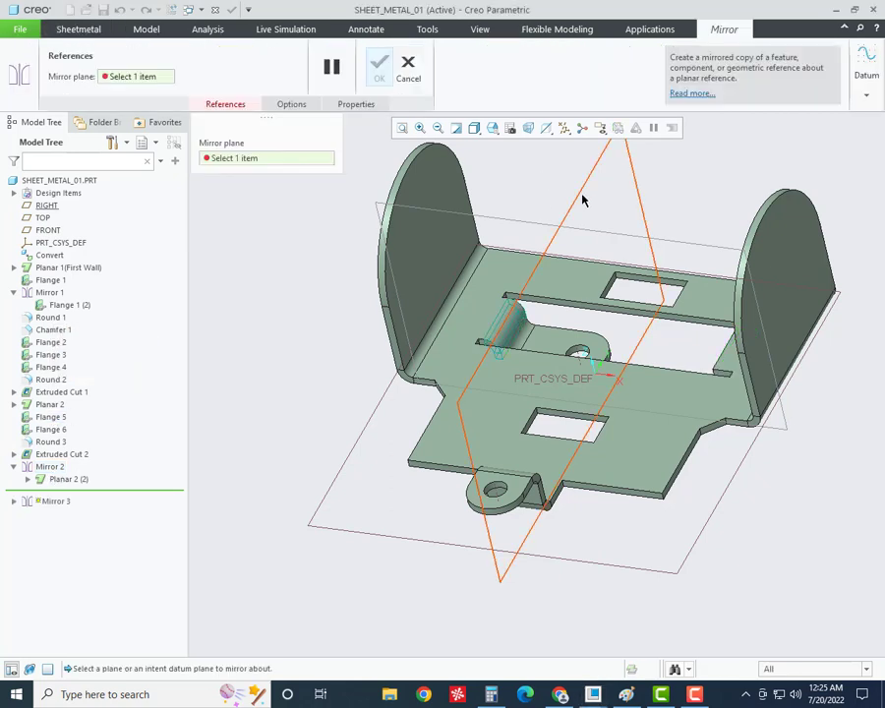
click(582, 197)
click(381, 71)
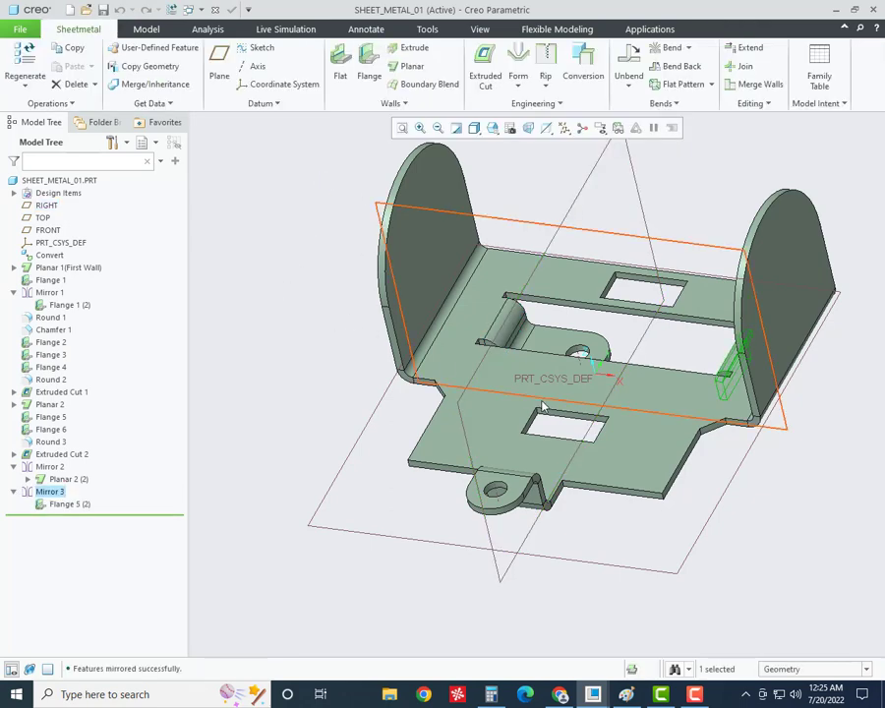
middle_drag(541, 407, 334, 399)
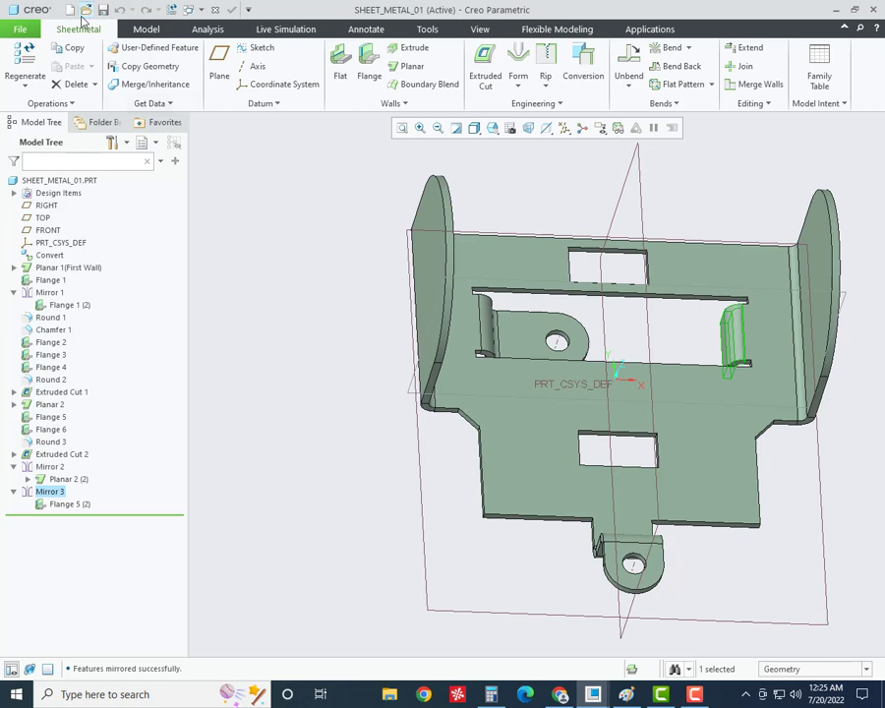
- Delete the Mirror 2 and Mirror 3 features together
click(32, 537)
click(49, 492)
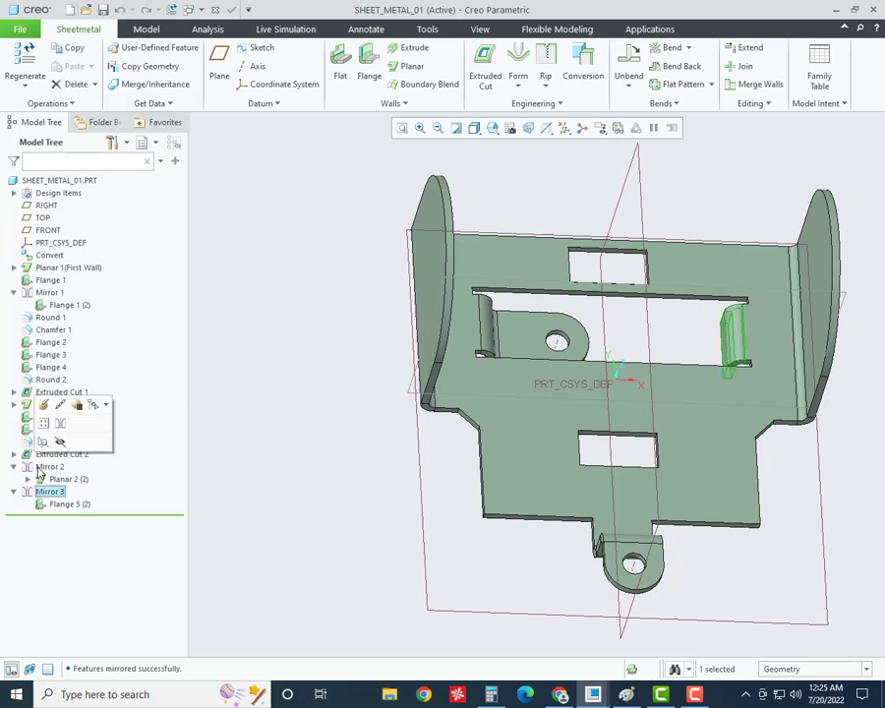
ctrl+click(49, 466)
right_click(49, 465)
click(72, 514)
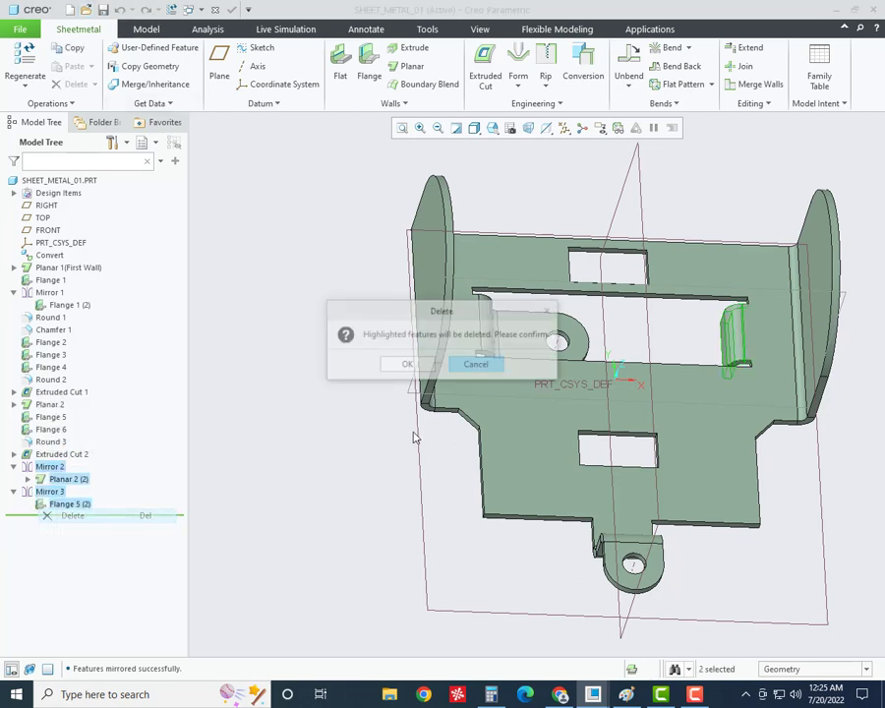
key(Return)
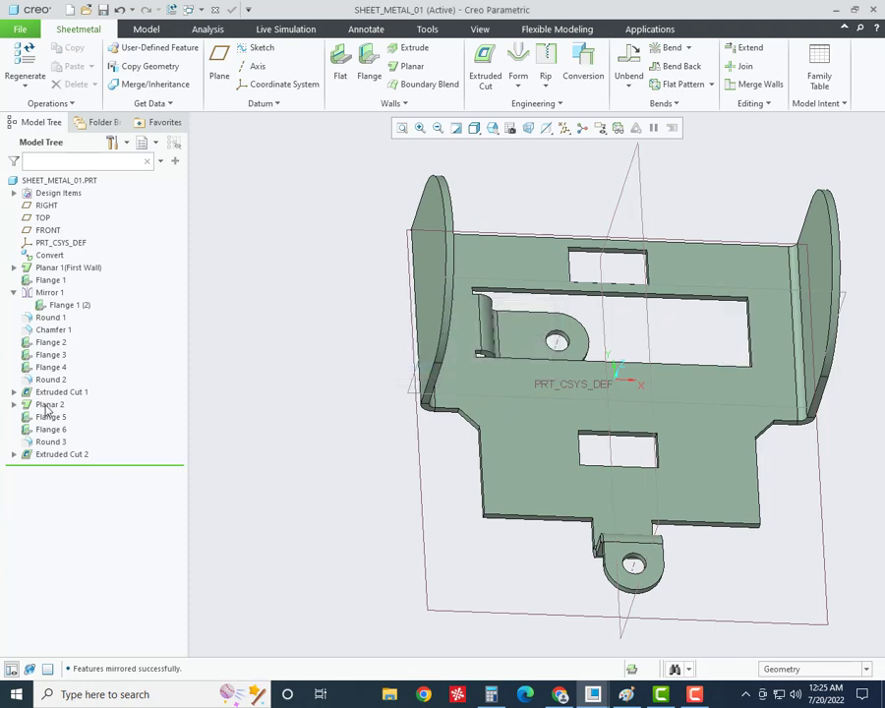
- Group Planar 2 through Extruded Cut 2 and mirror the group across the RIGHT plane
click(46, 406)
shift+click(47, 455)
right_click(47, 454)
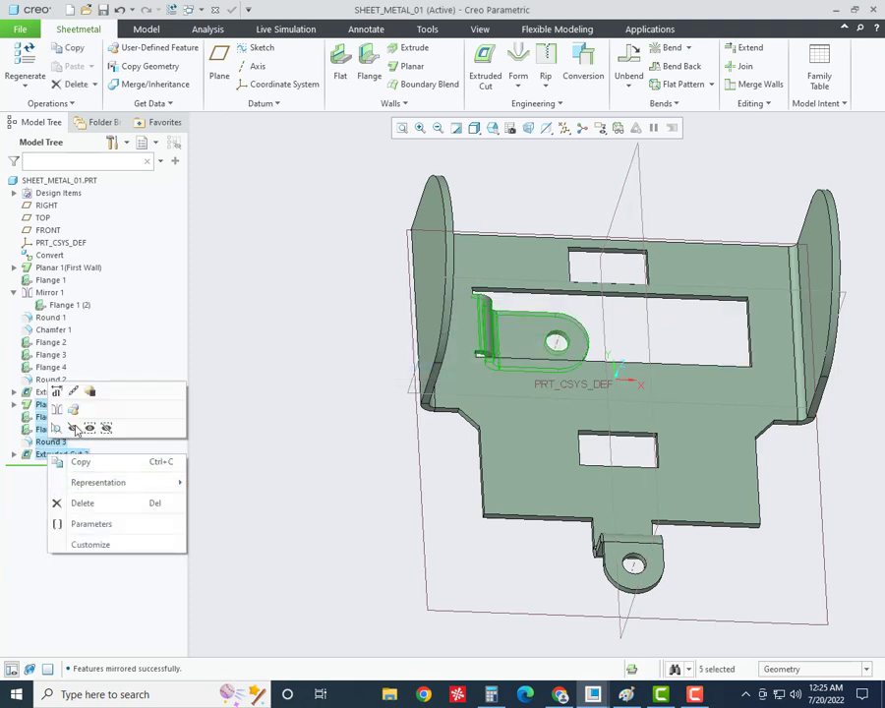
click(76, 428)
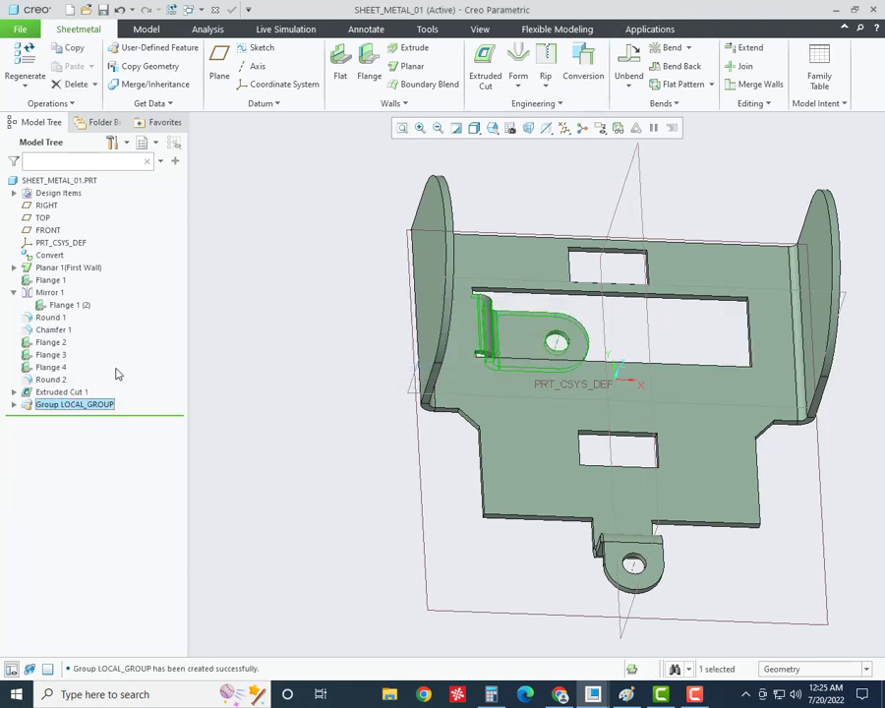
right_click(100, 411)
click(123, 360)
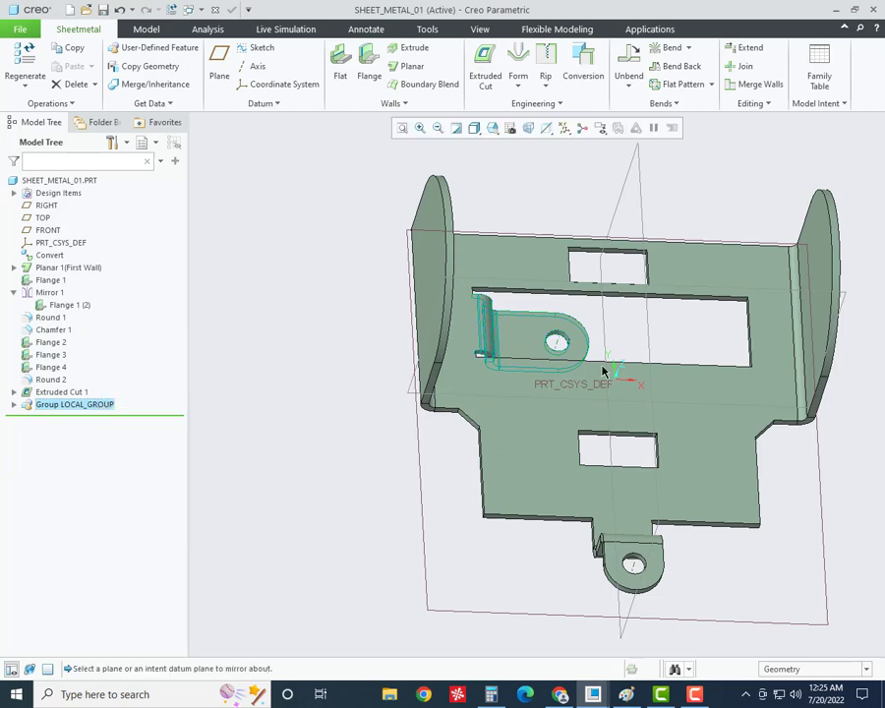
click(645, 217)
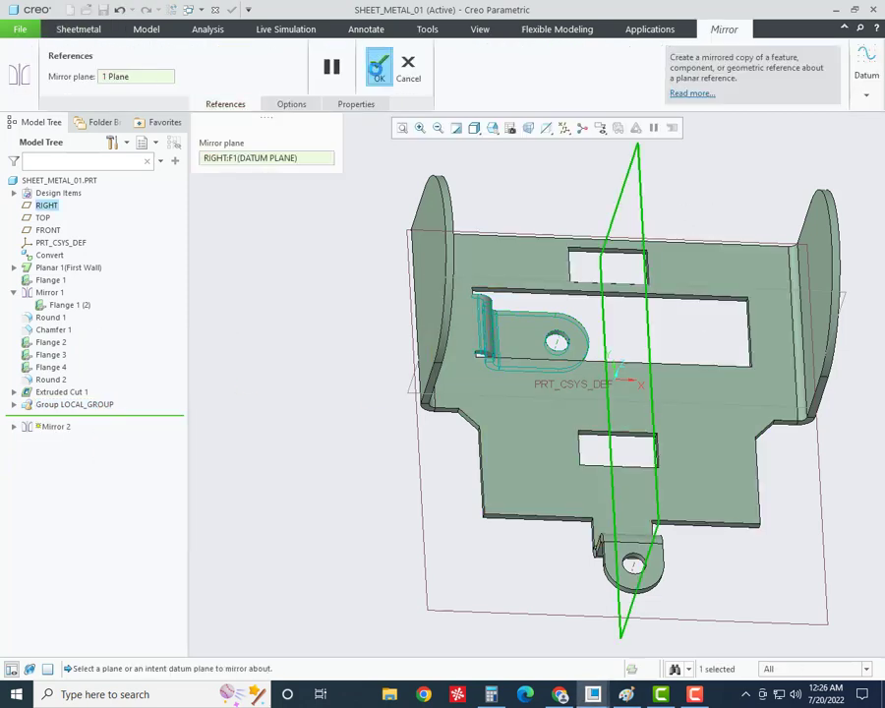
click(379, 67)
middle_drag(376, 371, 361, 398)
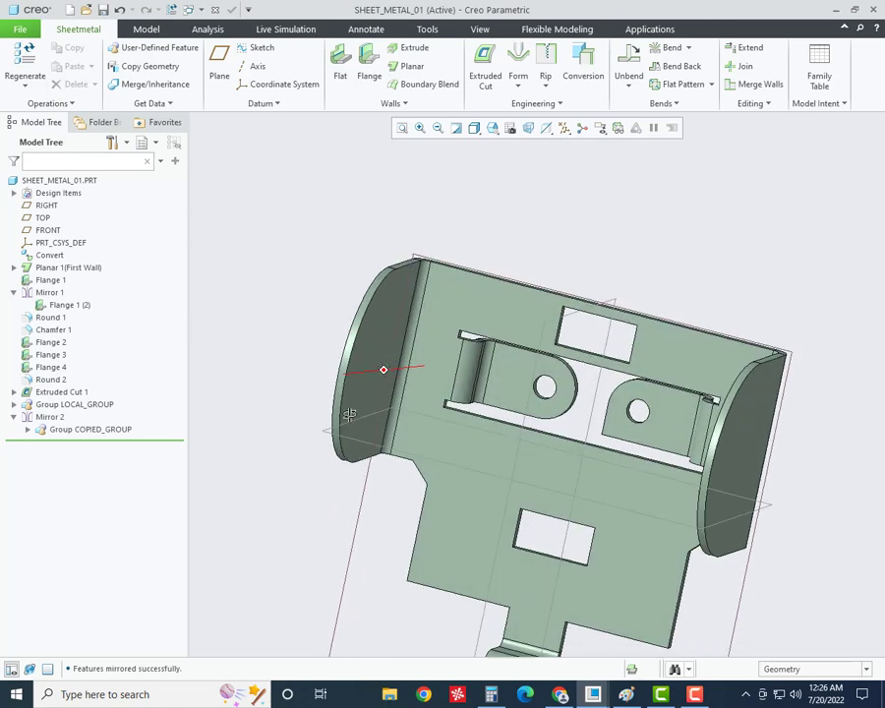
- Delete the mirrored group copy and ungroup LOCAL_GROUP back into separate features
right_click(63, 434)
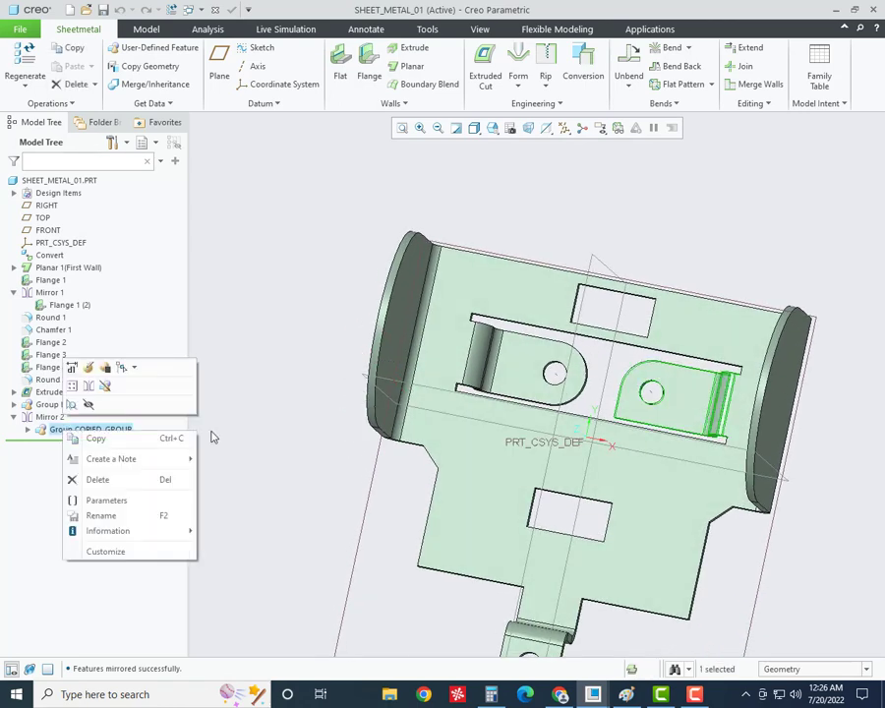
click(286, 351)
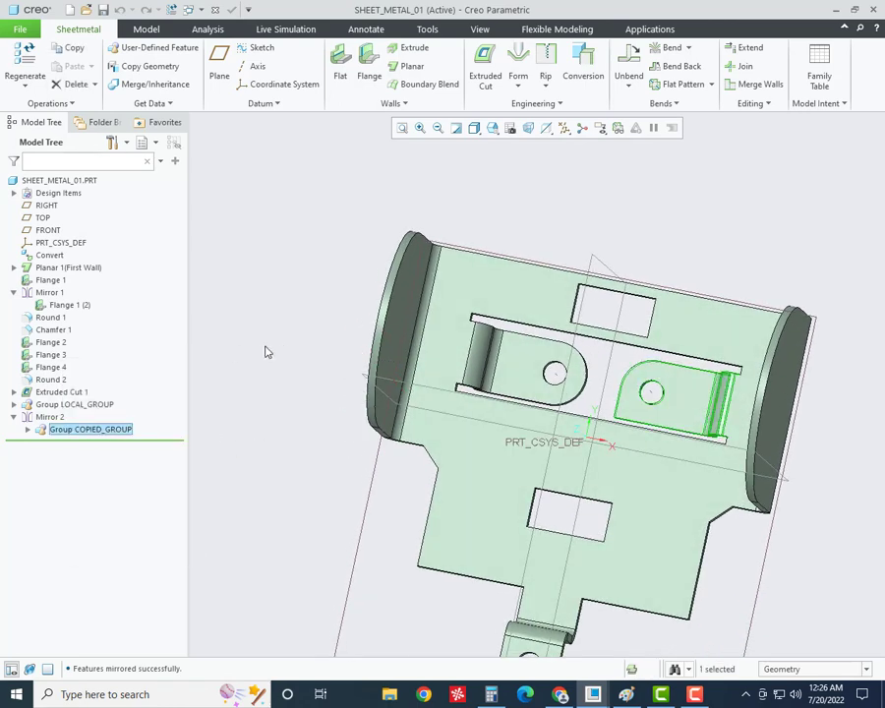
right_click(61, 429)
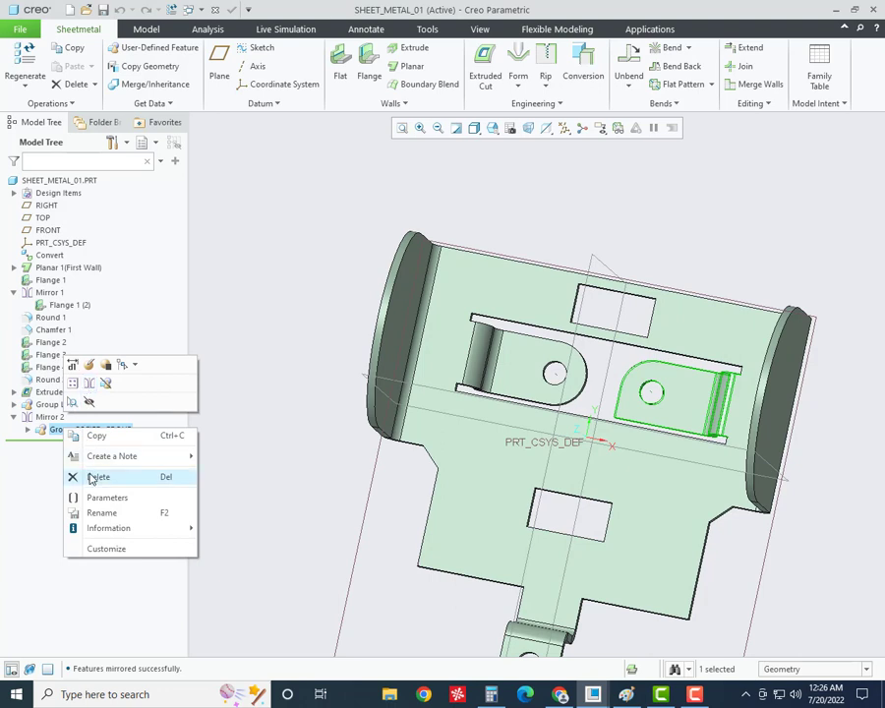
click(93, 478)
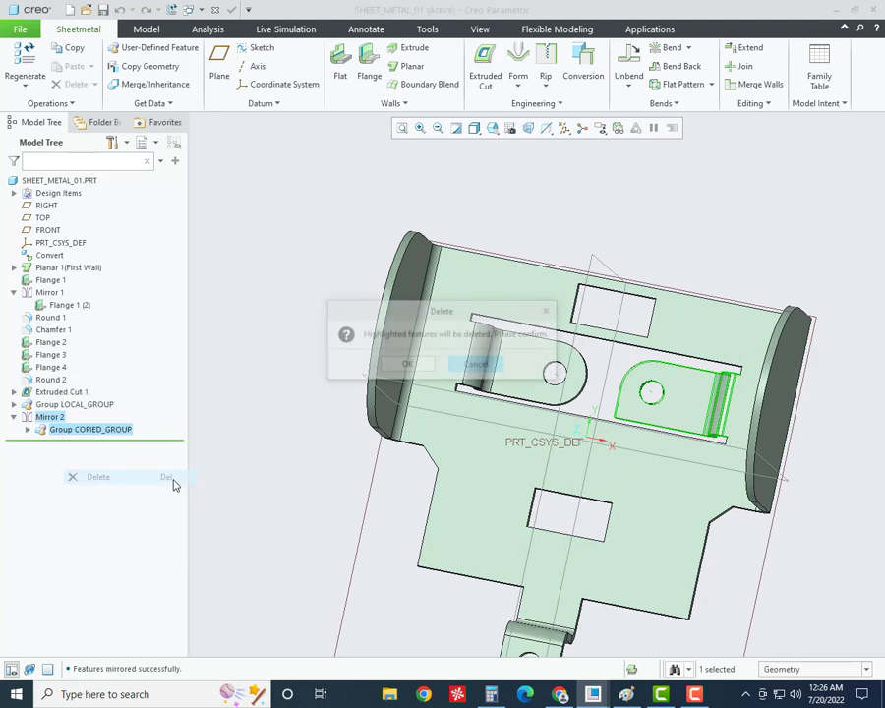
click(403, 361)
right_click(39, 405)
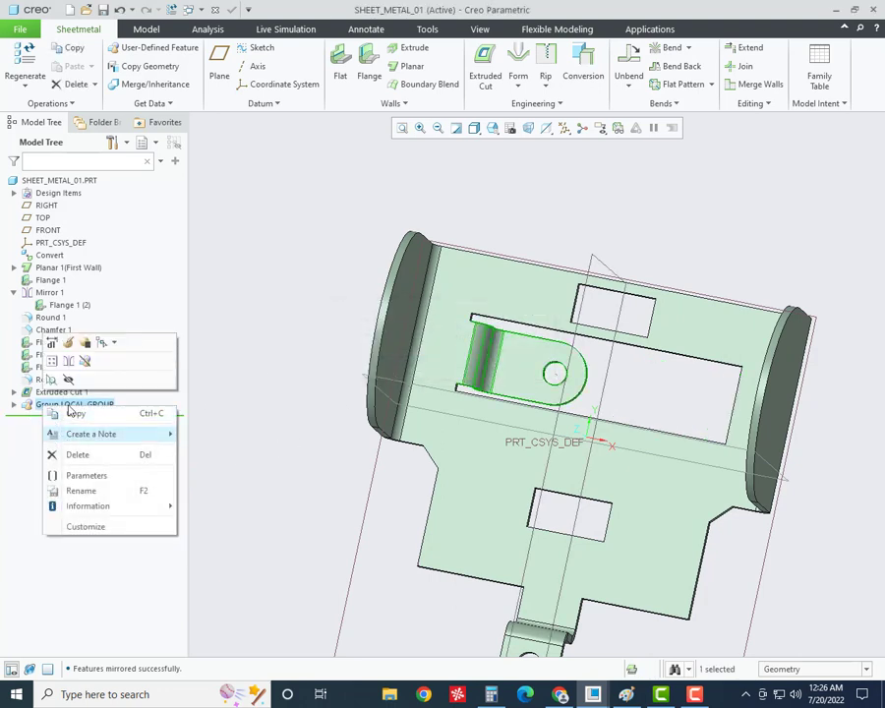
click(84, 361)
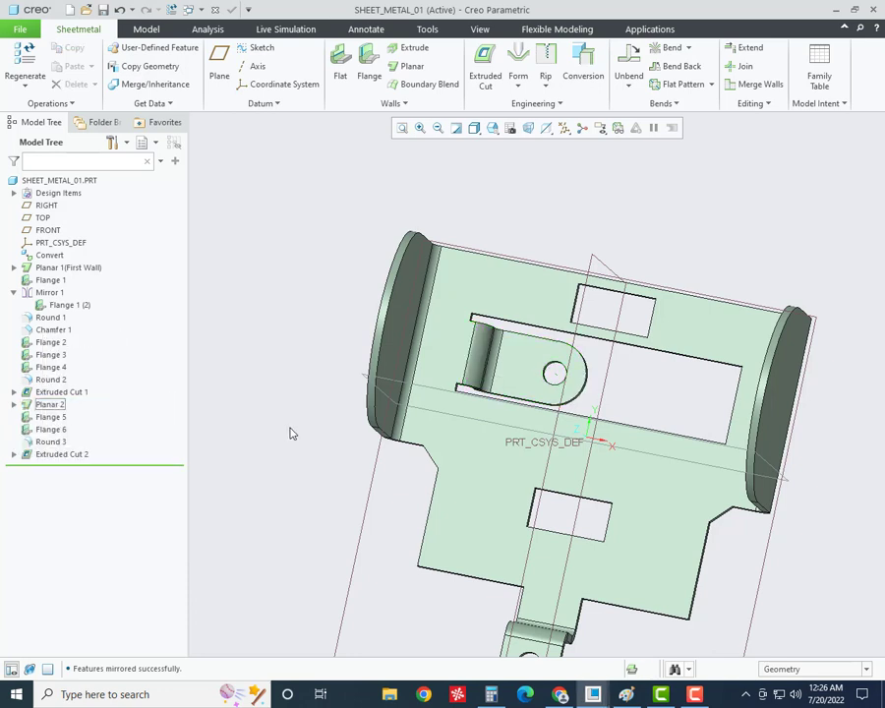
- Mirror Planar 2 through Extruded Cut 2 across RIGHT, then delete that Mirror 2
shift+click(50, 455)
right_click(49, 454)
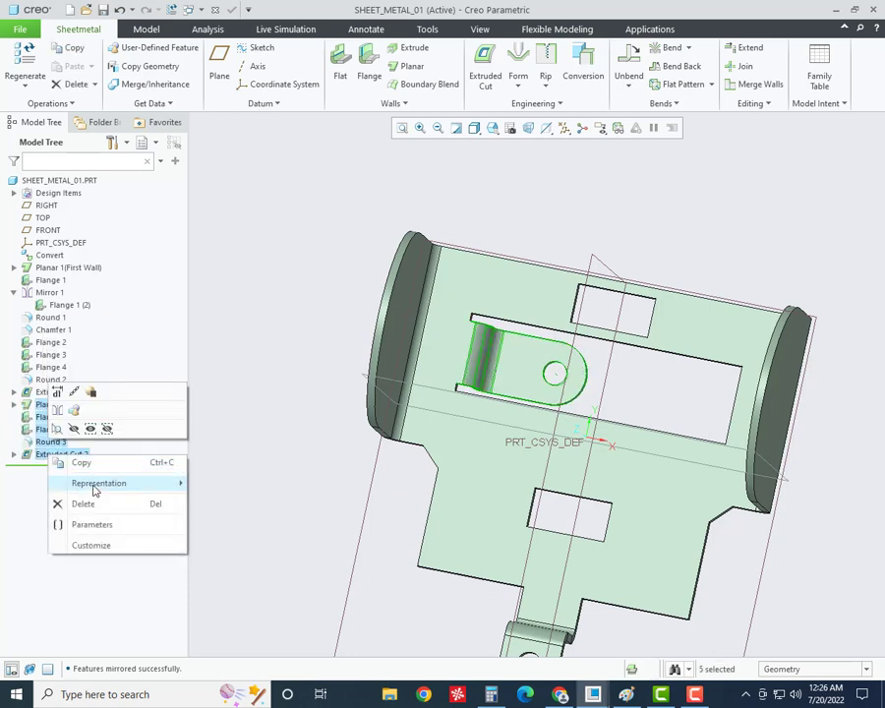
click(57, 410)
click(608, 271)
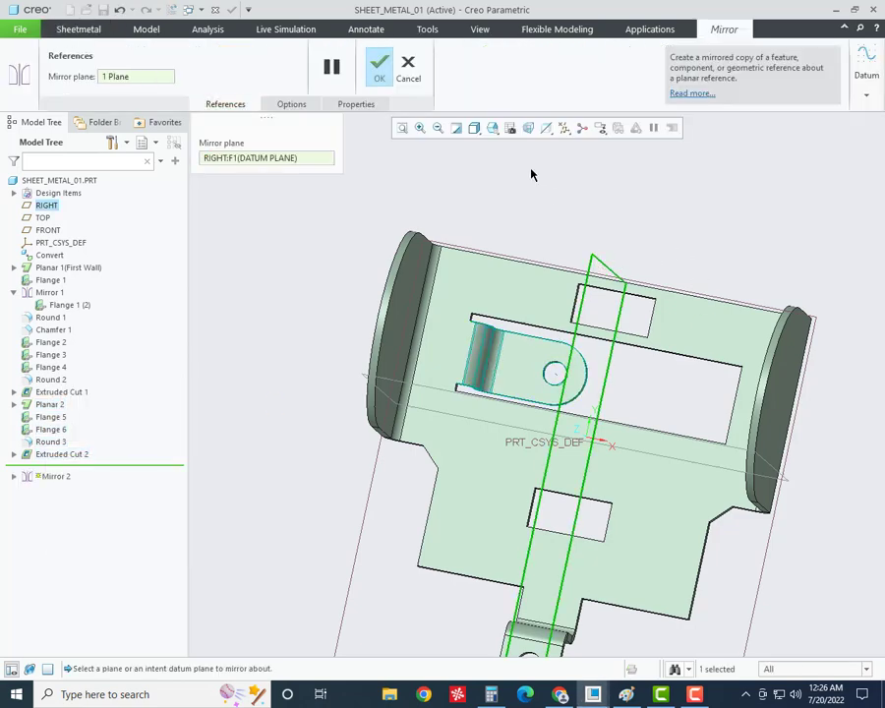
click(379, 69)
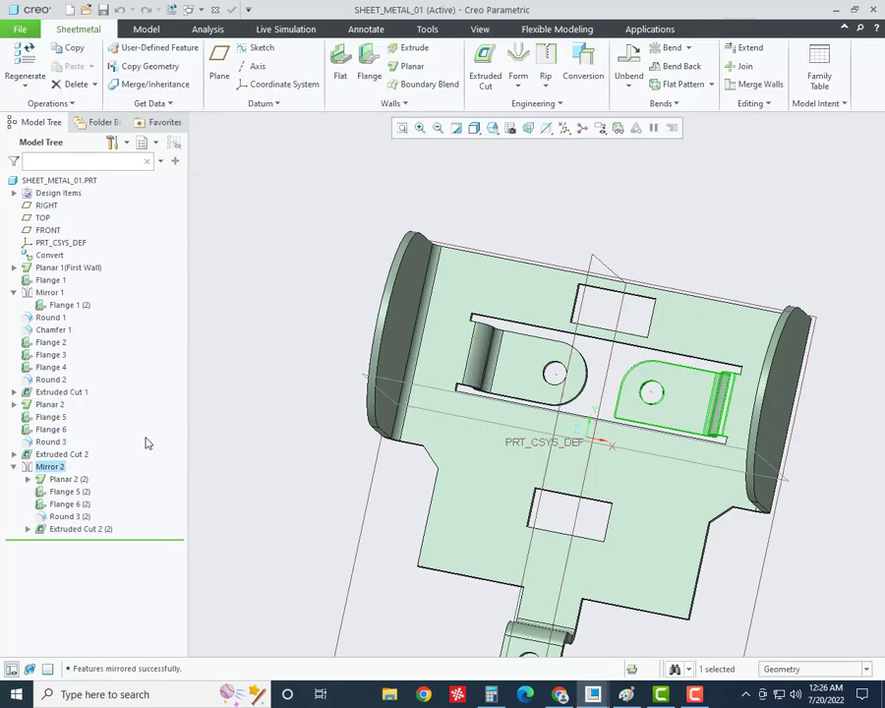
right_click(44, 466)
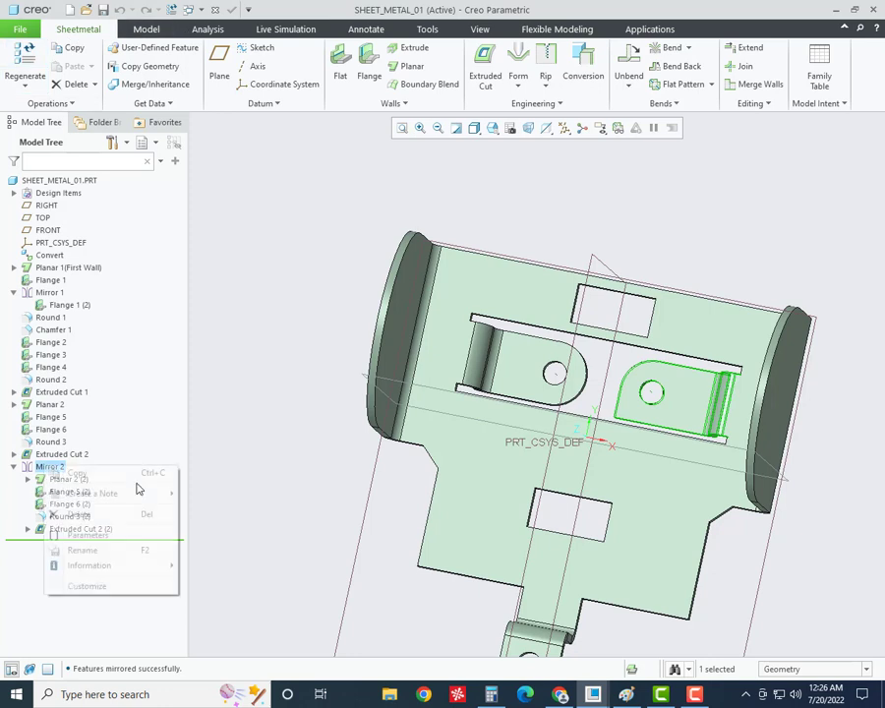
click(79, 513)
click(400, 361)
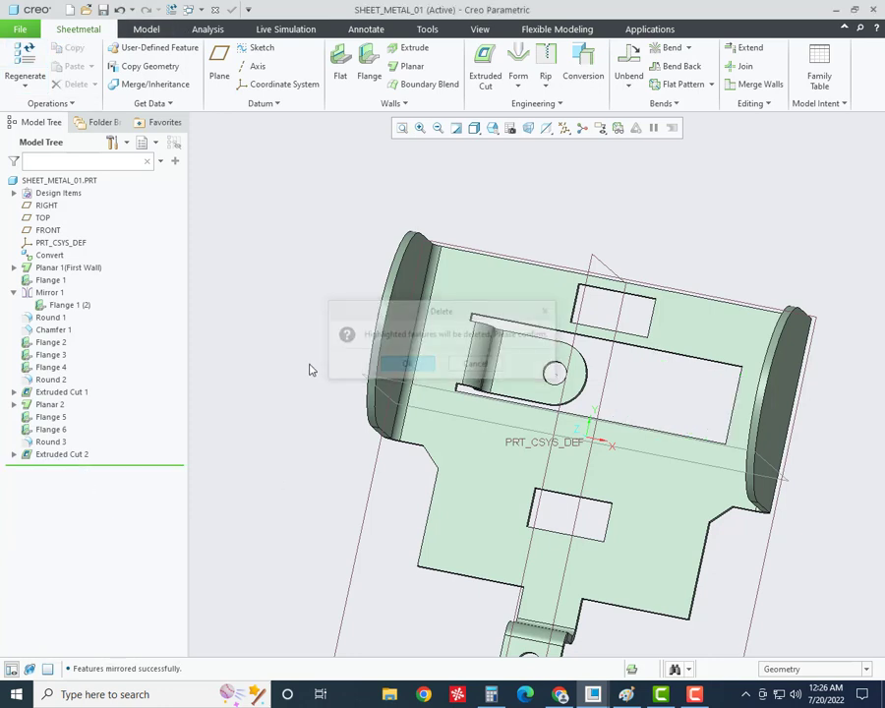
- Mirror Planar 2, Flange 5 and Flange 6 across the RIGHT datum plane as Mirror 2
click(49, 404)
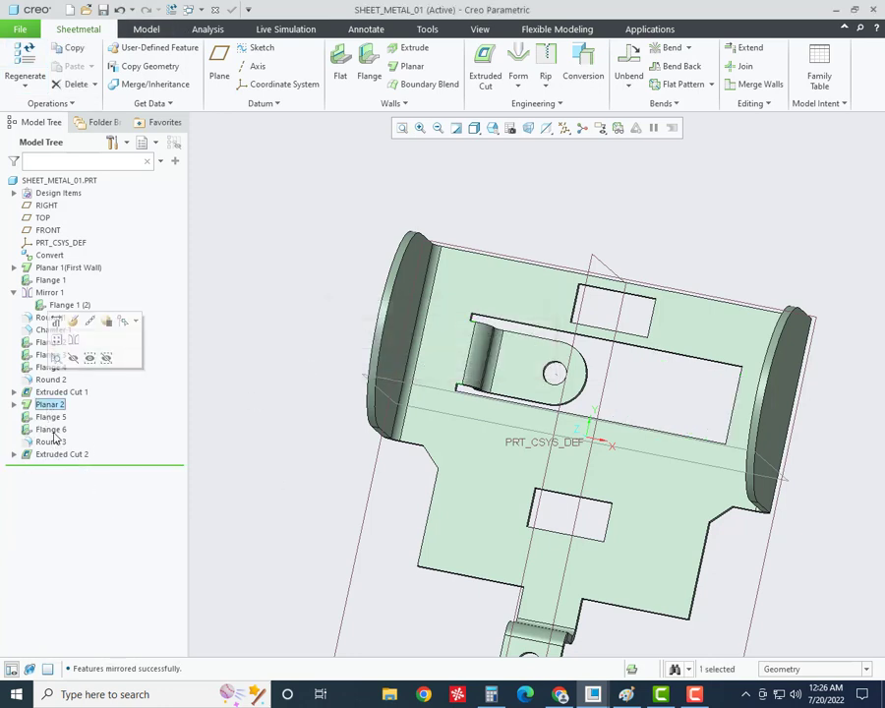
shift+click(49, 430)
right_click(51, 429)
click(65, 387)
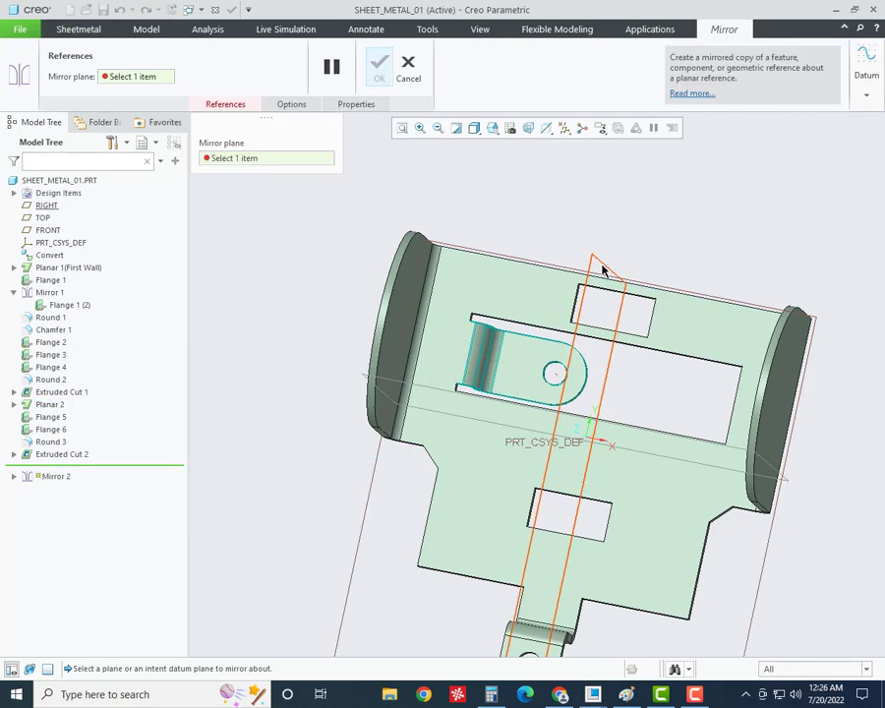
click(603, 273)
middle_click(534, 234)
middle_drag(639, 397, 649, 393)
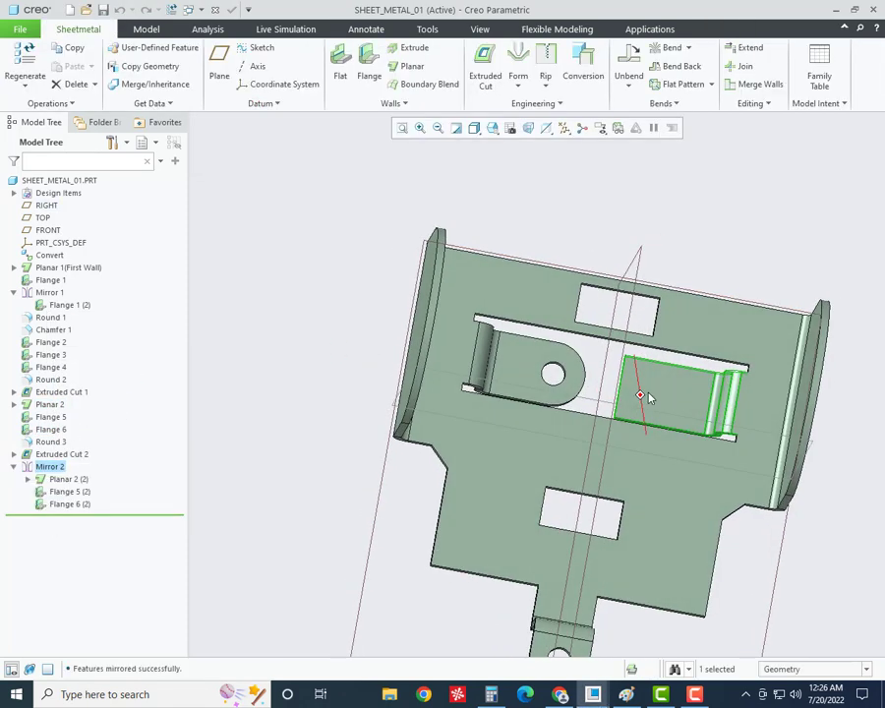
click(14, 467)
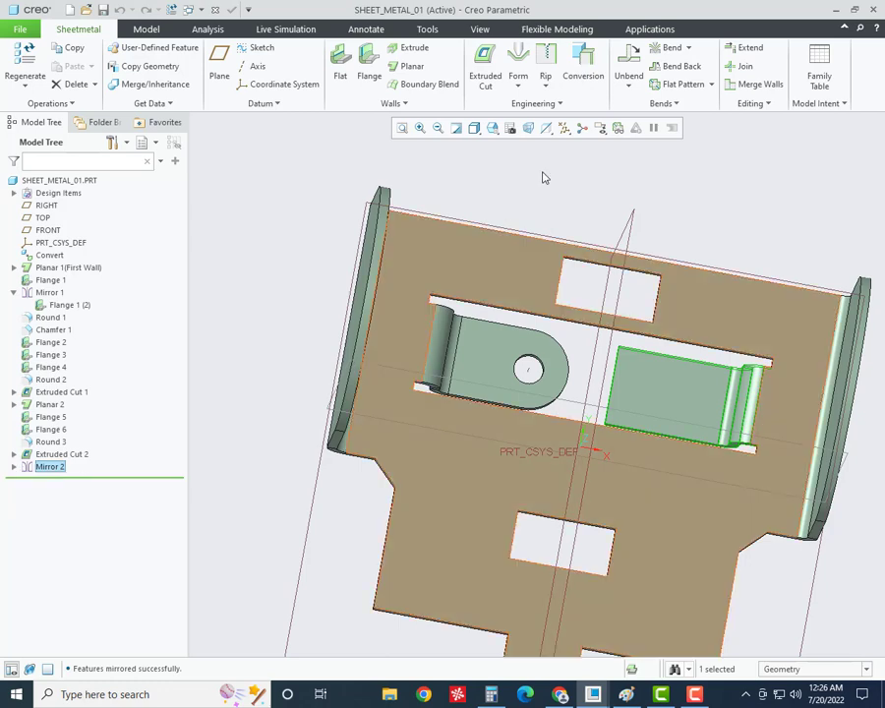
- Round the two corner edges of the mirrored flange's free end with an 8 mm radius
click(528, 104)
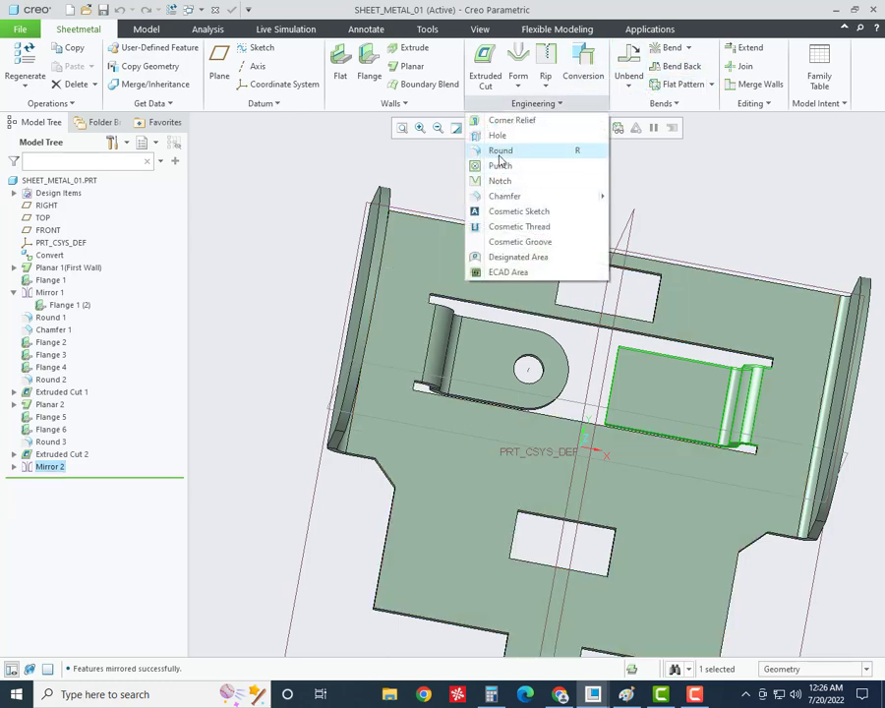
click(494, 148)
scroll(618, 349, up, 5)
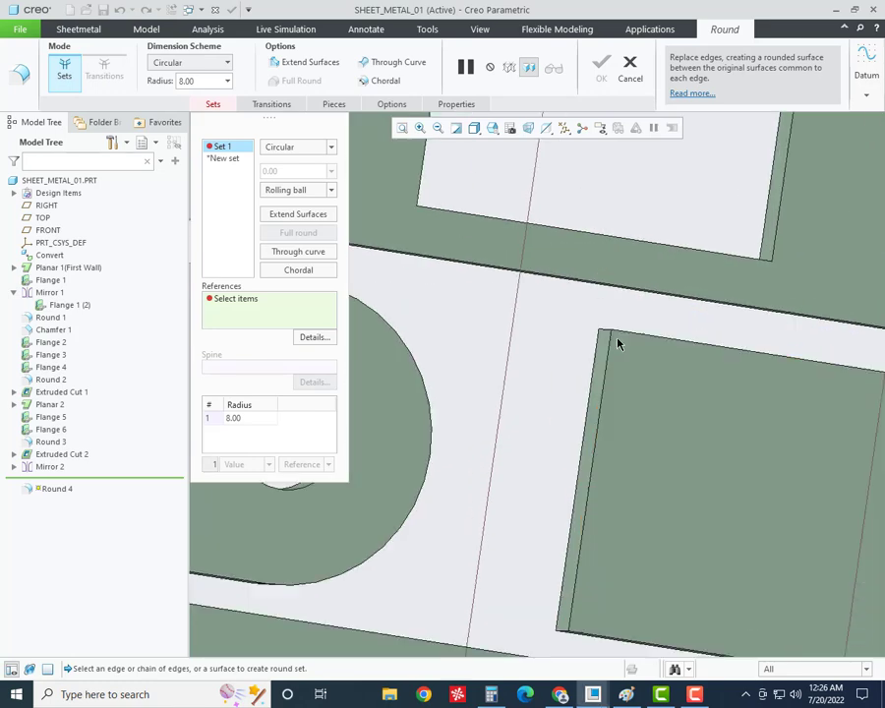
click(601, 326)
scroll(636, 317, down, 3)
scroll(610, 457, up, 5)
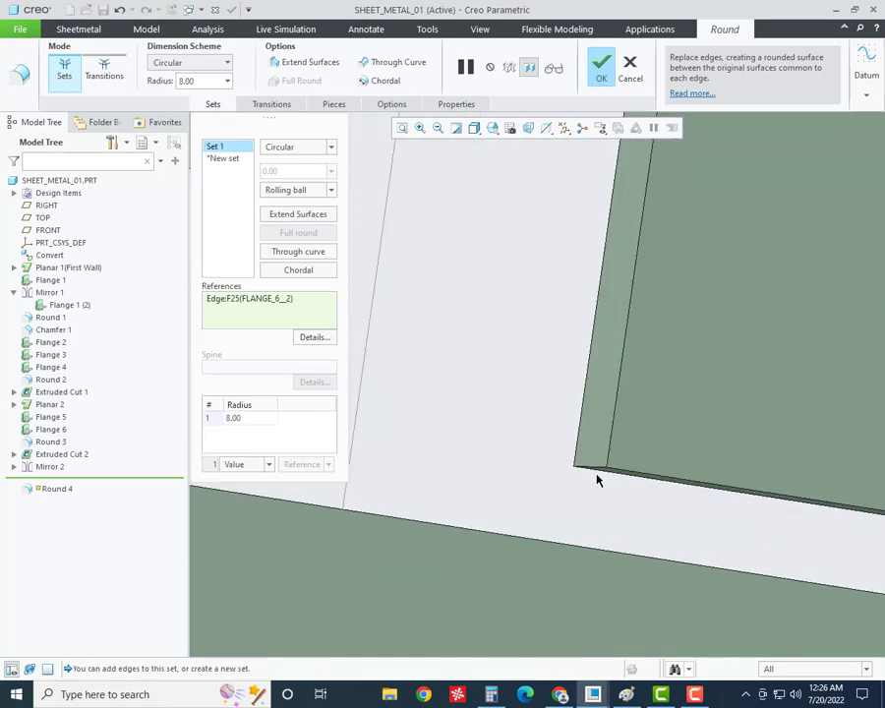
ctrl+click(595, 470)
scroll(493, 381, down, 3)
middle_click(531, 383)
scroll(531, 383, down, 2)
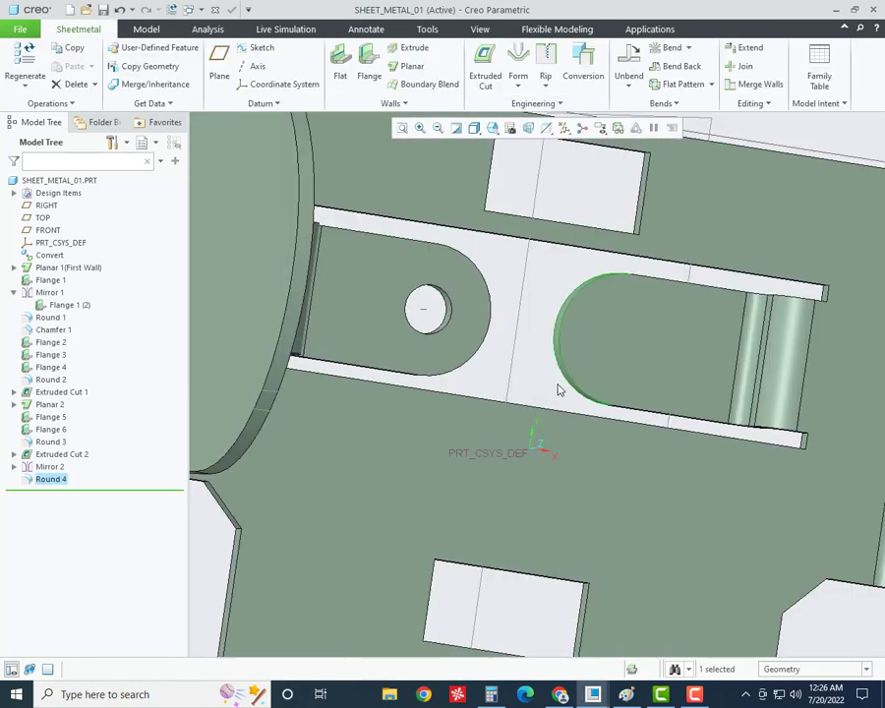
scroll(588, 381, up, 2)
middle_drag(588, 382, 572, 367)
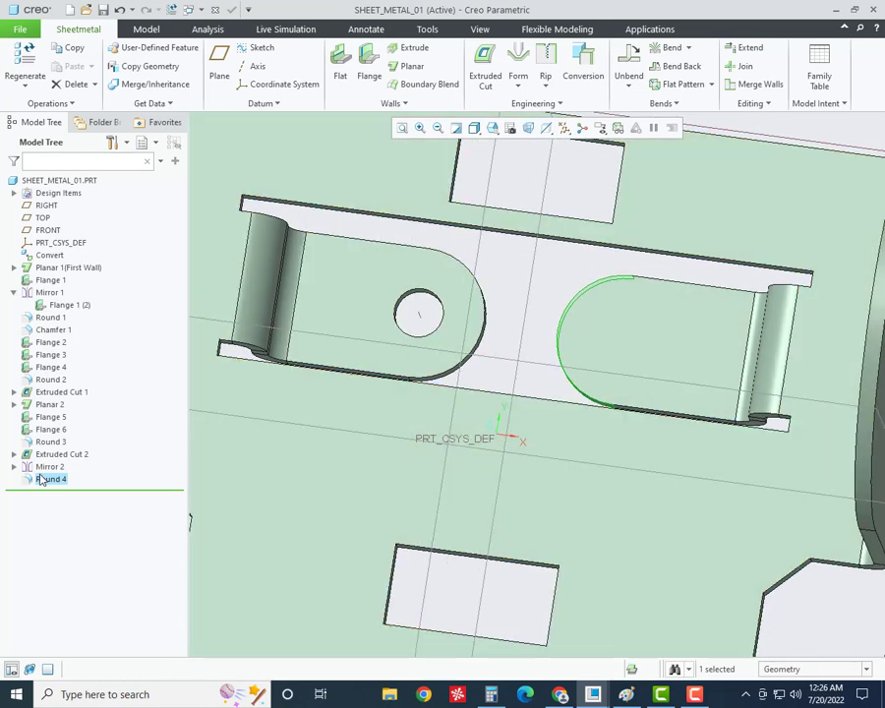
- Reopen Round 4 for editing and apply it again, zooming out to the whole part
right_click(39, 479)
click(63, 425)
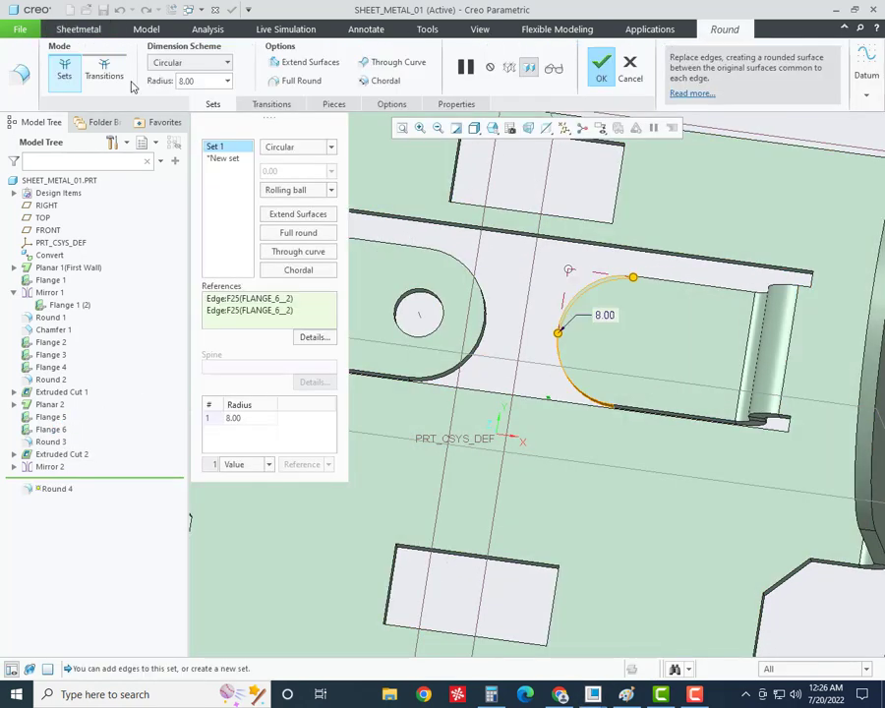
click(600, 67)
scroll(475, 340, down, 3)
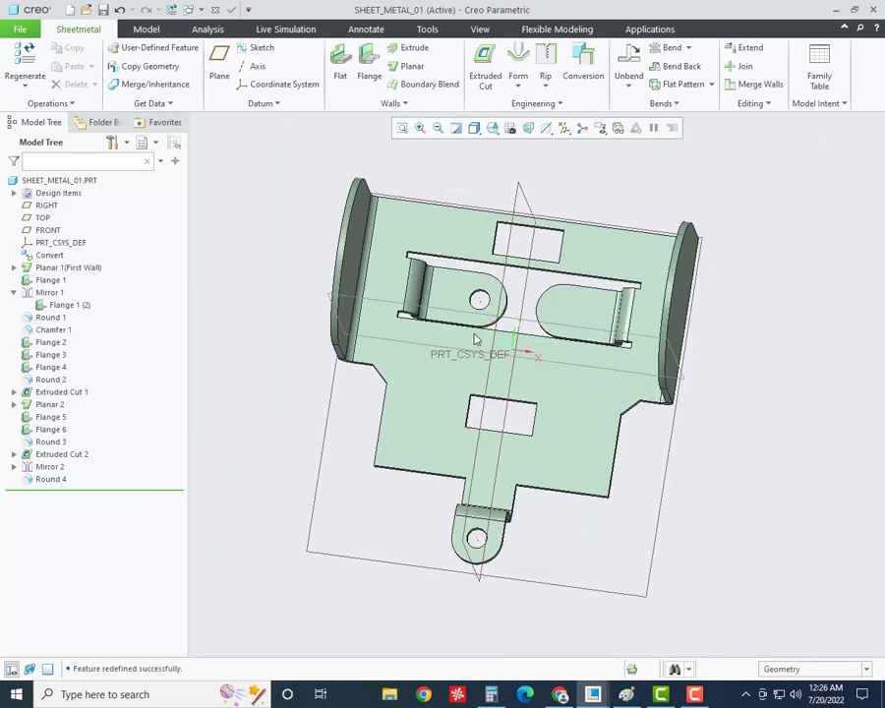
- Mirror Extruded Cut 2's hole across the RIGHT datum plane onto the opposite flange
click(55, 457)
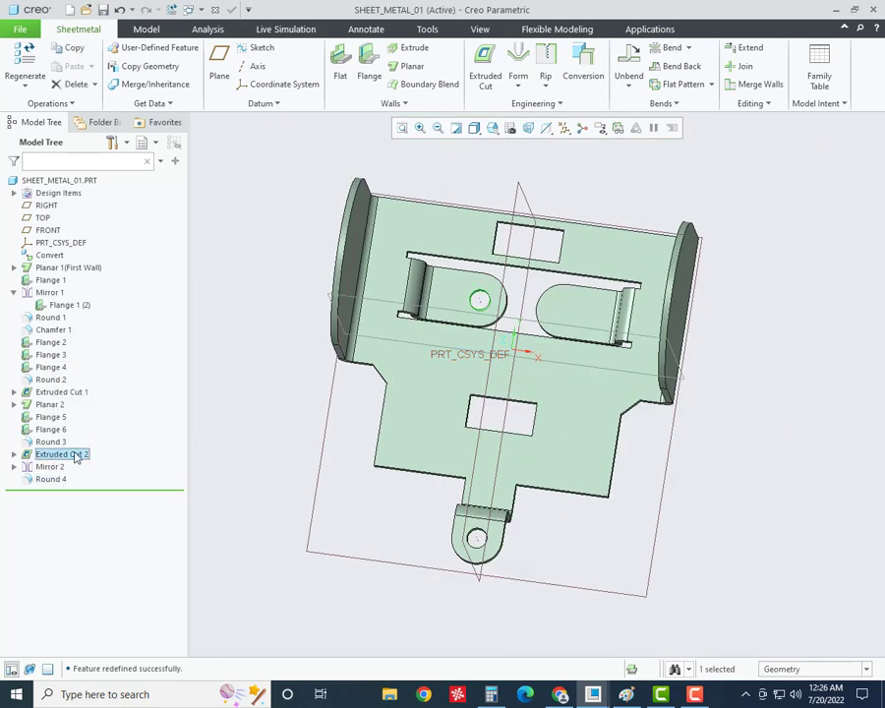
right_click(77, 457)
click(92, 411)
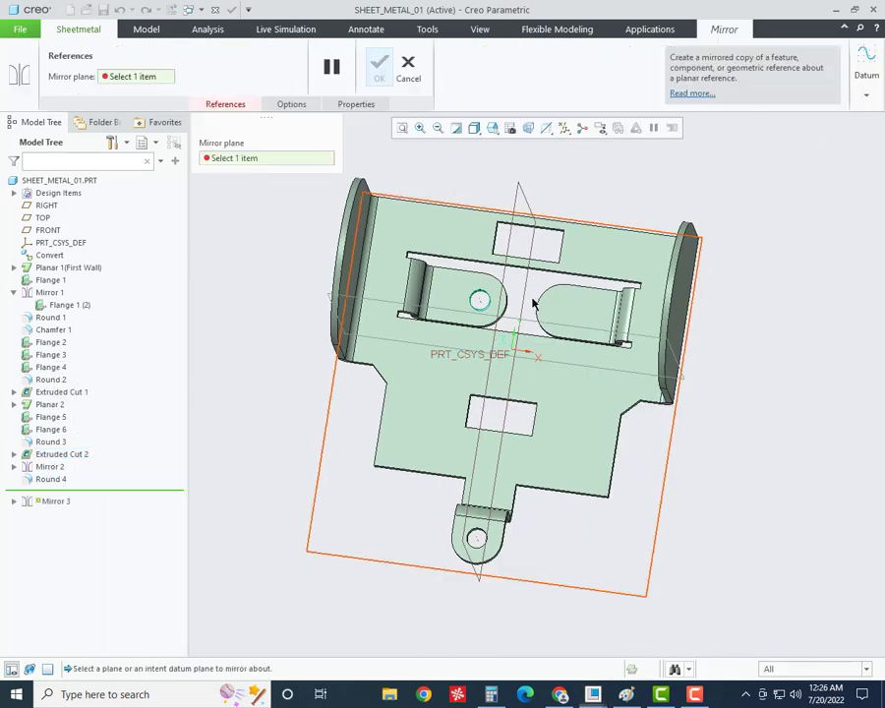
click(522, 188)
click(378, 70)
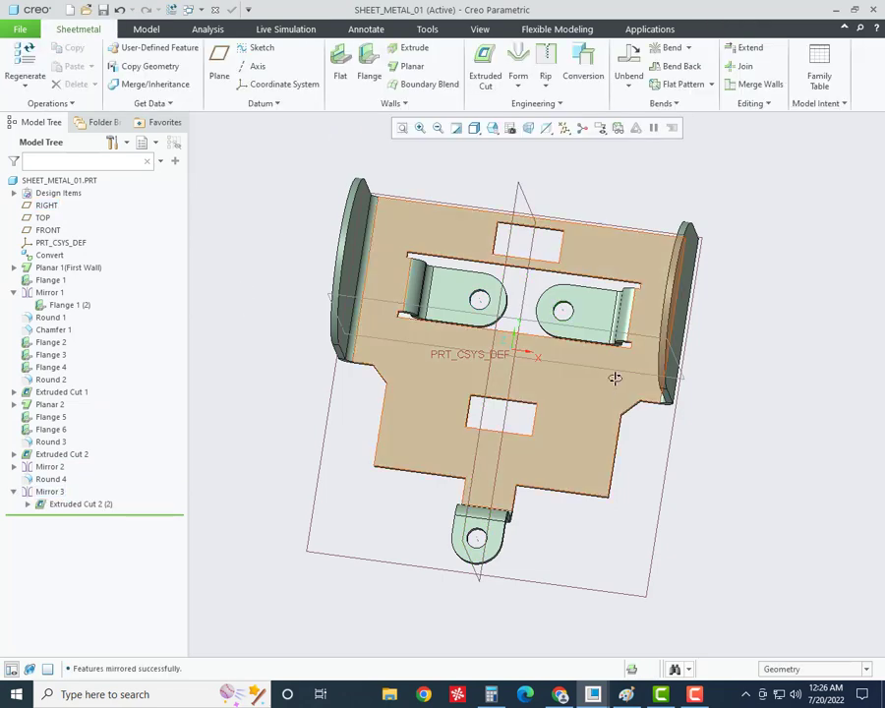
- Check both holes from a new angle and save the part
middle_drag(614, 378, 587, 377)
key(ctrl+s)
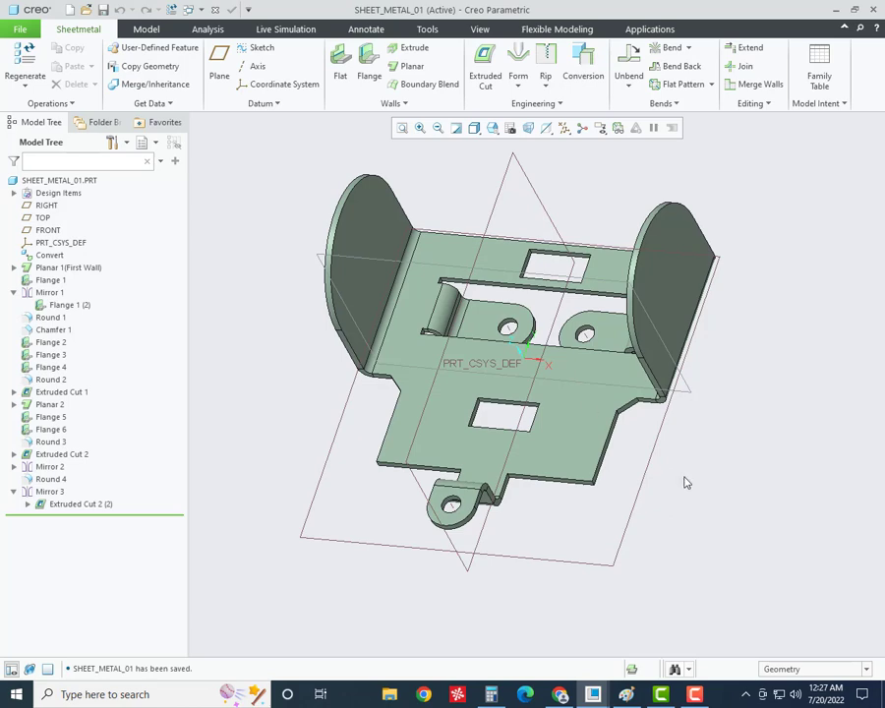
mouse_move(683, 480)
middle_down()
mouse_move(675, 479)
mouse_move(678, 466)
mouse_move(653, 476)
mouse_move(675, 464)
mouse_move(636, 497)
middle_up()
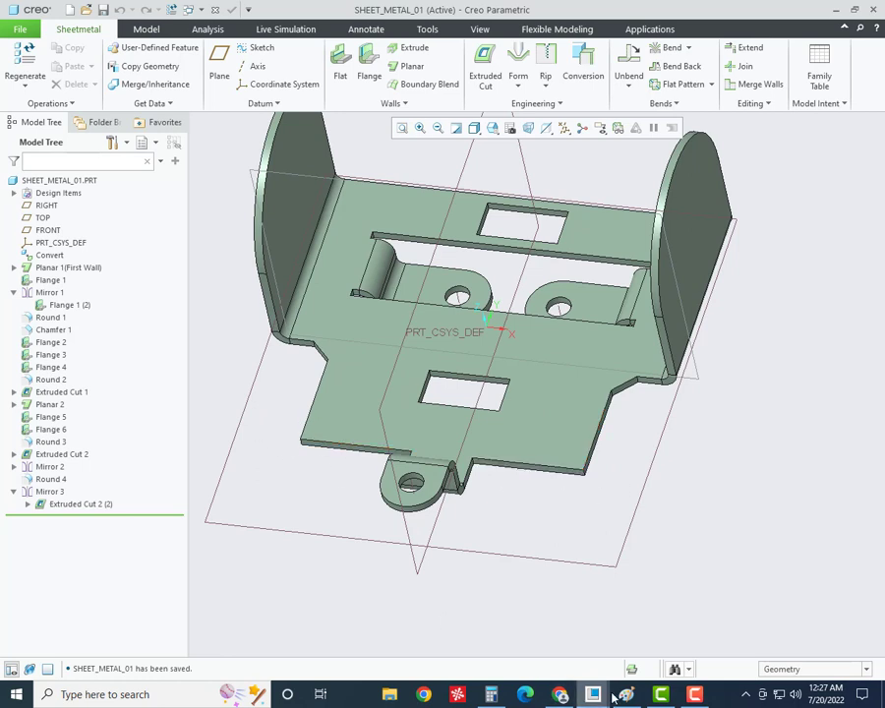
mouse_move(626, 694)
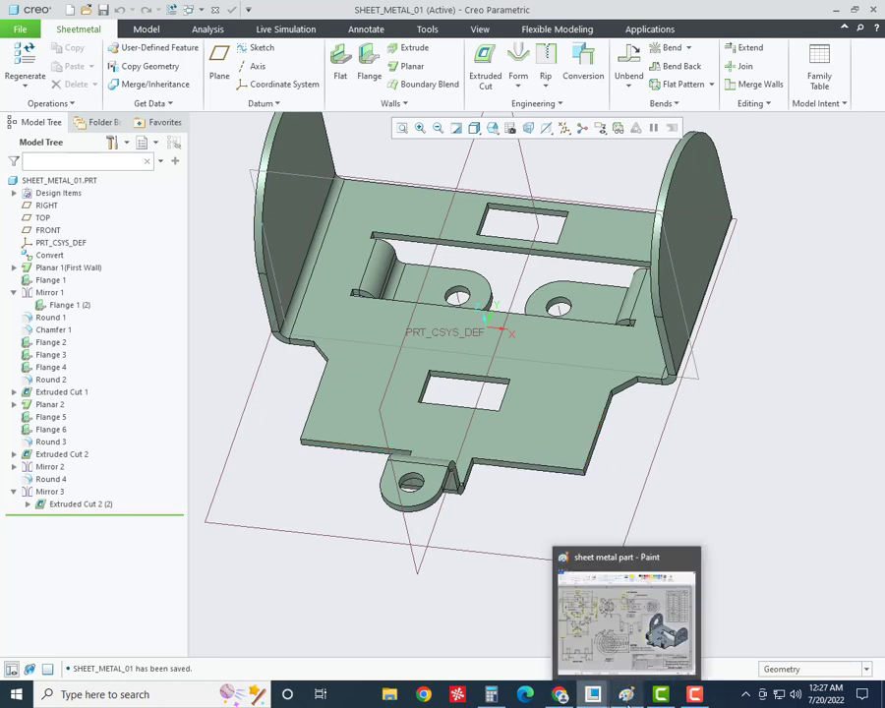
- Outline the R5 radius in Paint's top view with a yellow box, then return to the Creo bracket
click(625, 694)
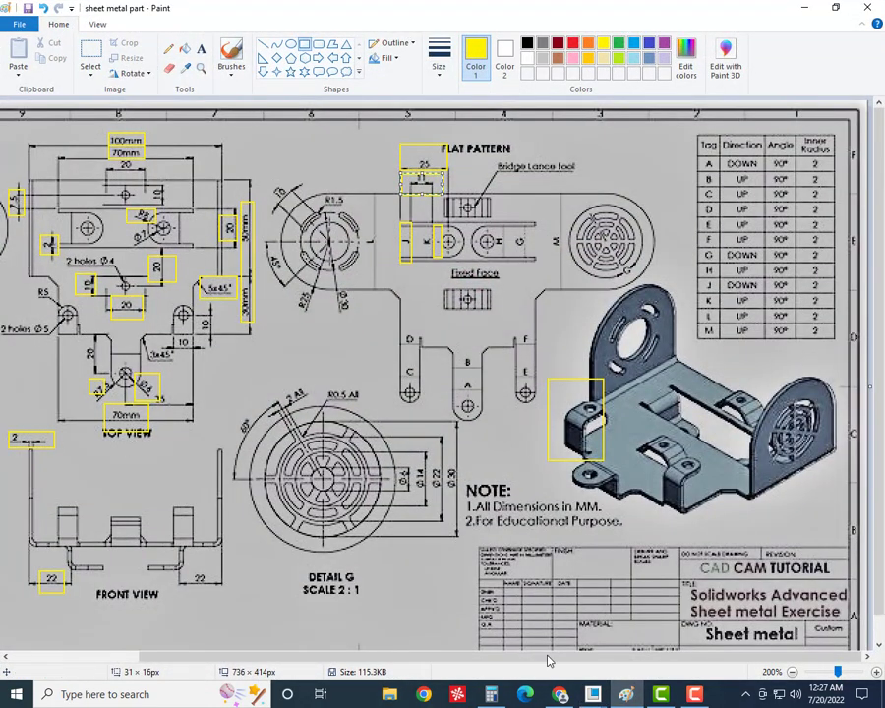
drag(547, 656, 381, 657)
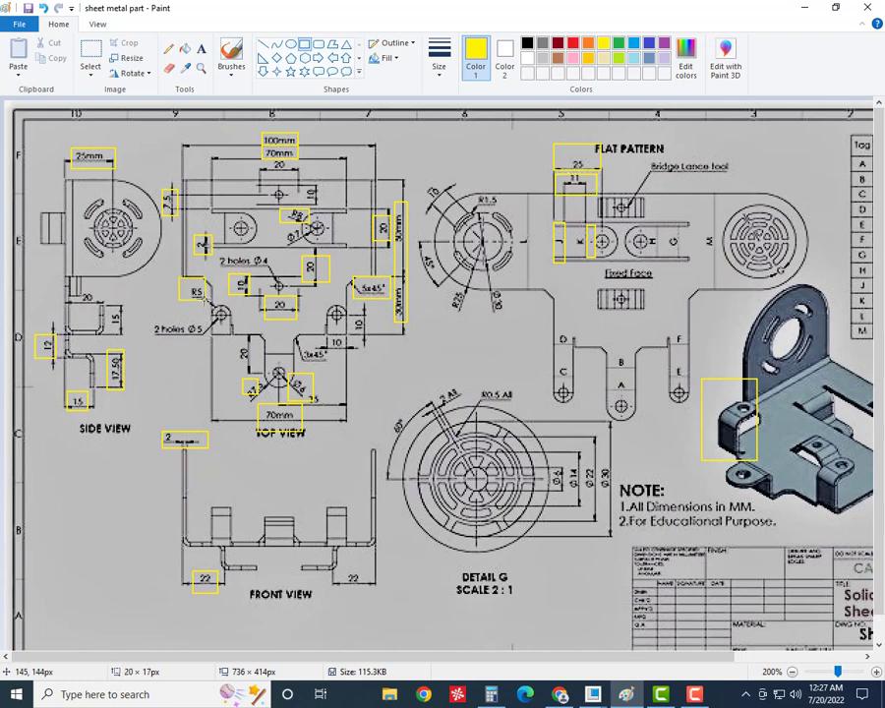
drag(179, 279, 206, 301)
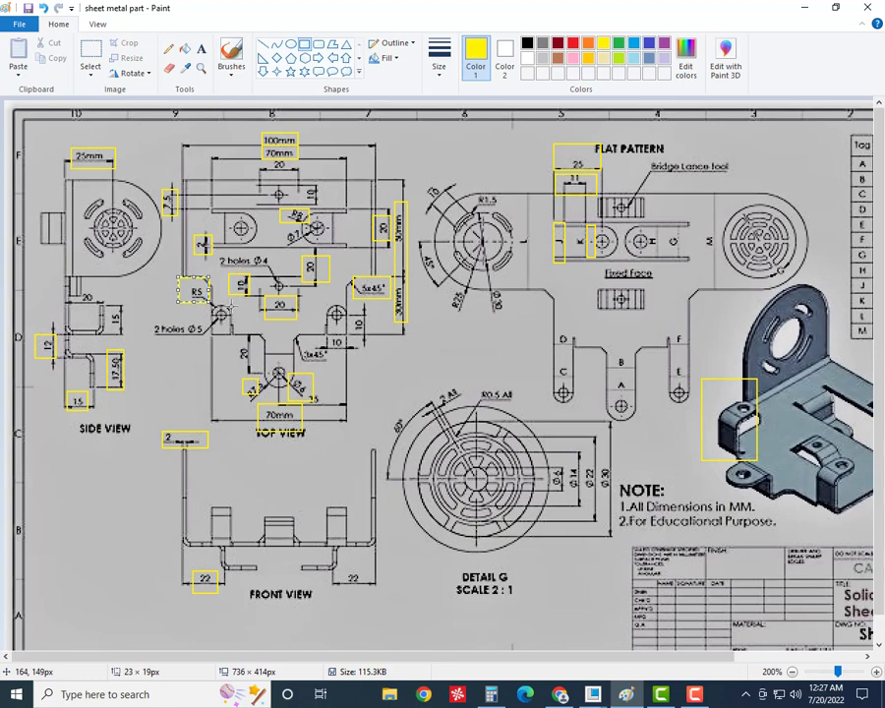
click(626, 694)
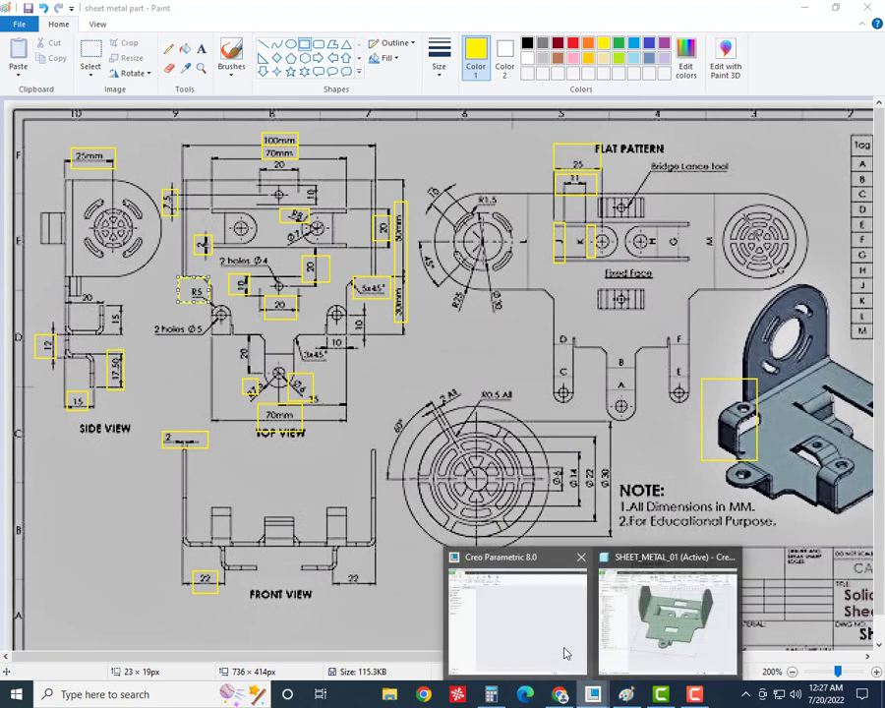
click(656, 618)
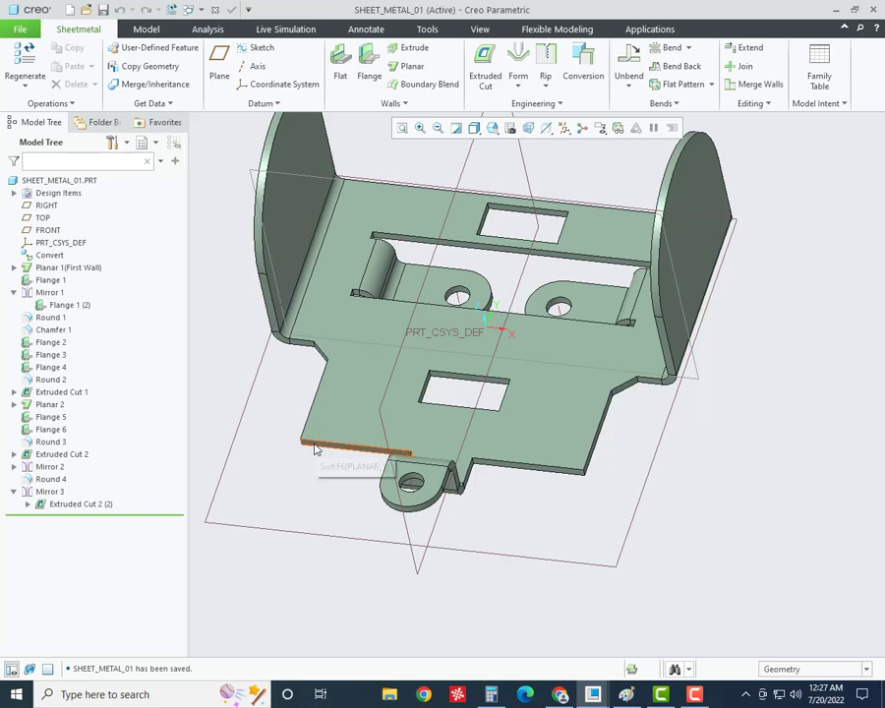
- Look down on the base plate around the tab, then bring Paint's reference drawing forward
mouse_move(291, 473)
middle_down()
mouse_move(351, 446)
mouse_move(375, 351)
middle_up()
scroll(374, 351, up, 3)
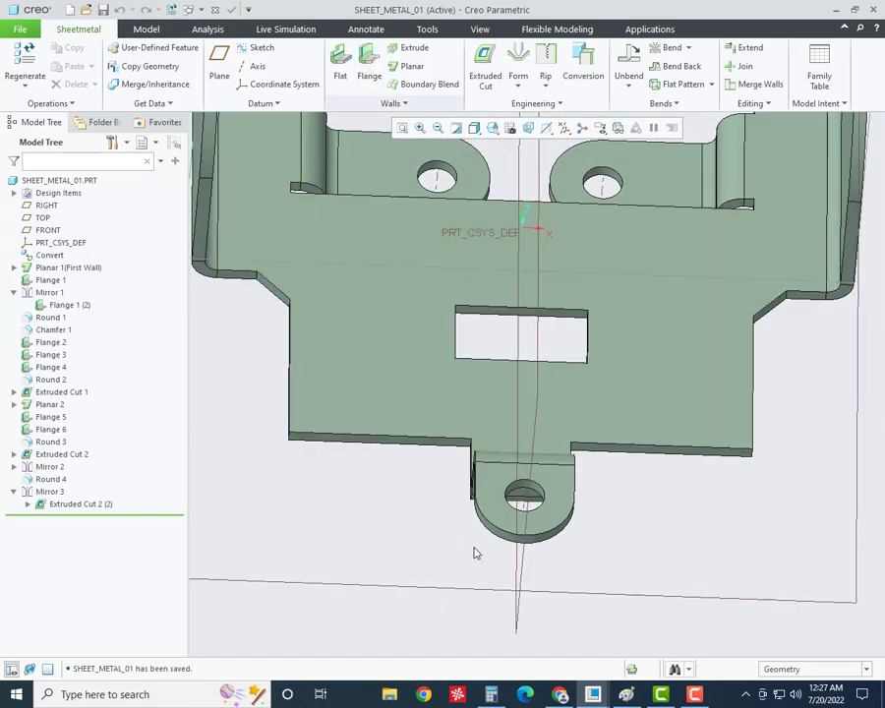
click(627, 695)
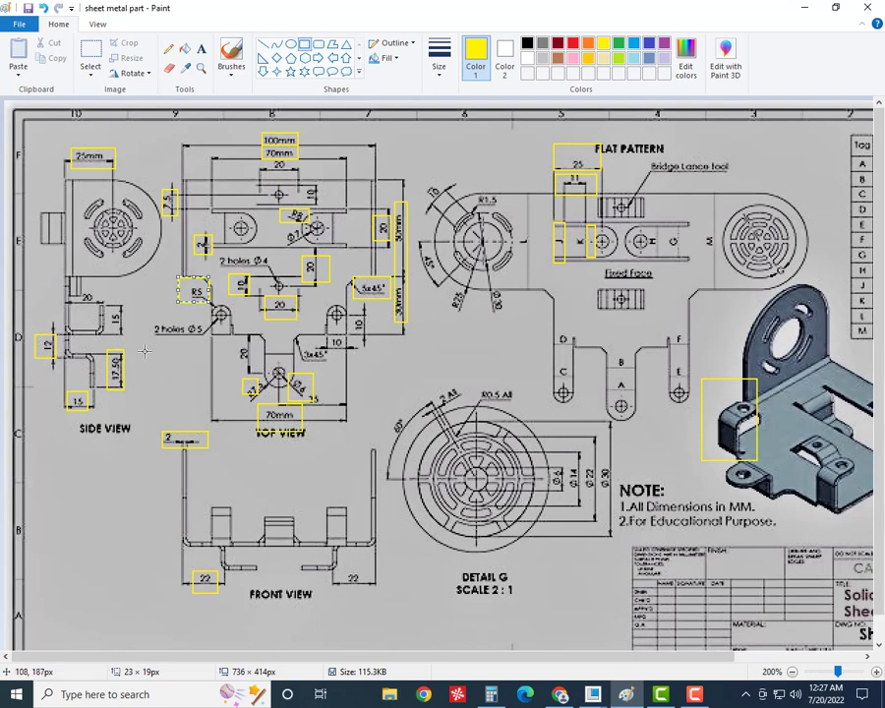
- Box the side view's 20 and 15 and the top view's 20 and 10 in yellow, then return to Creo
drag(78, 289, 139, 333)
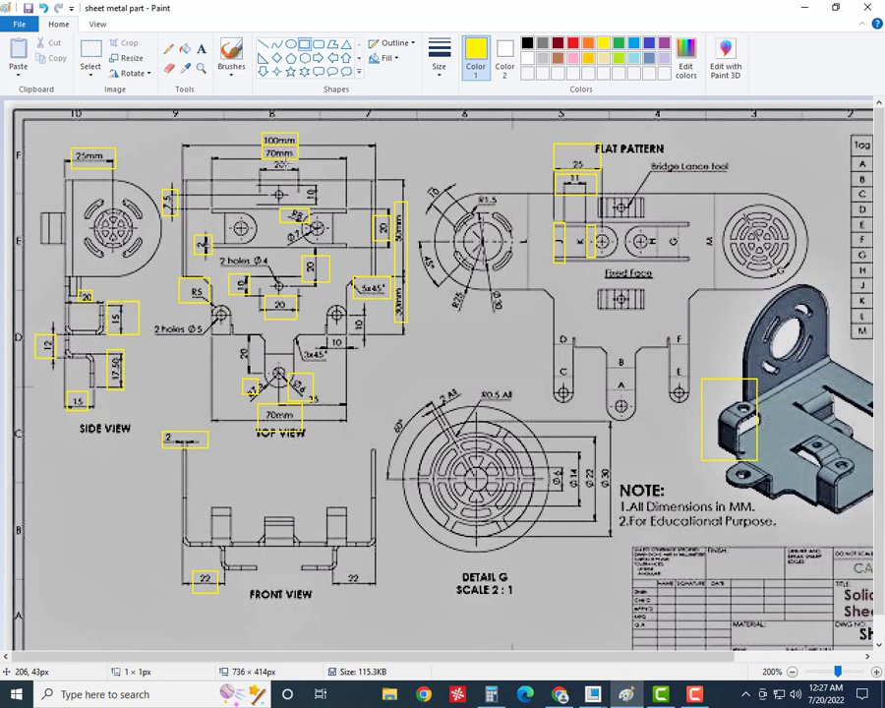
drag(287, 161, 267, 179)
drag(331, 182, 301, 204)
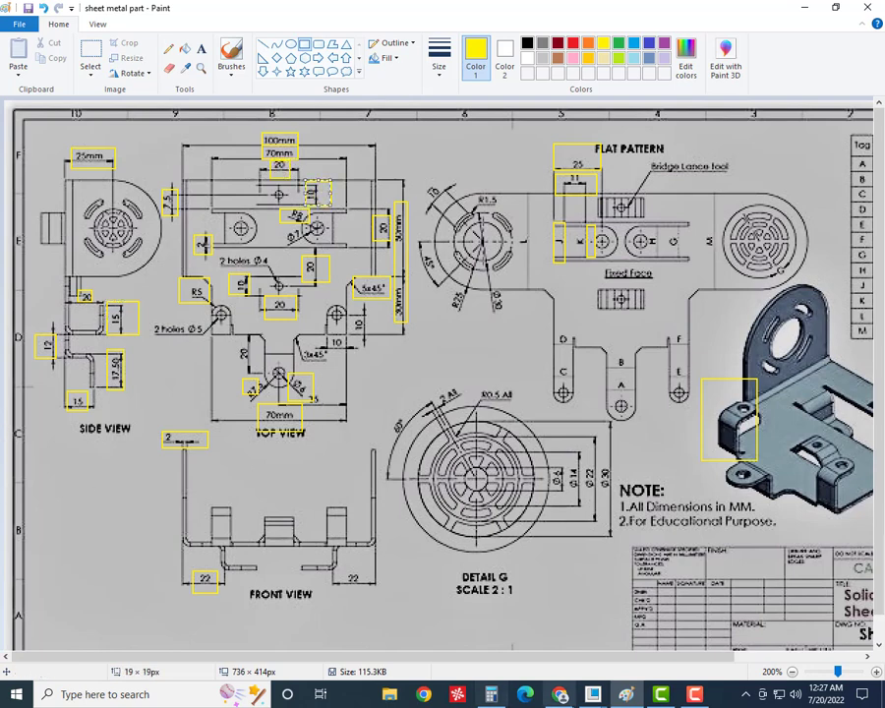
mouse_move(593, 694)
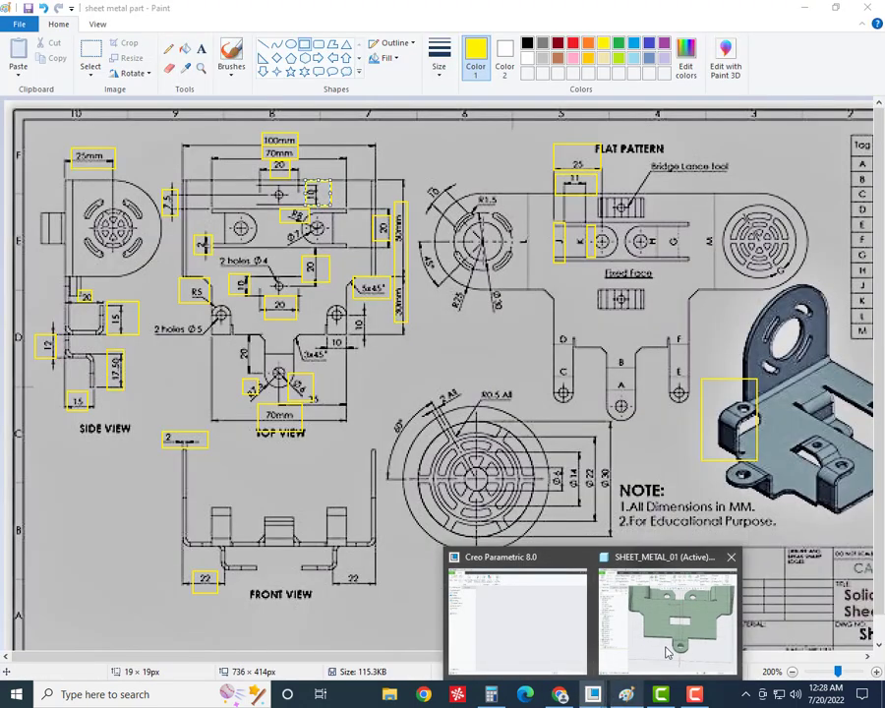
click(630, 610)
- Start a Flange on a shortened stretch of the base's lower edge with length 17.5
click(372, 75)
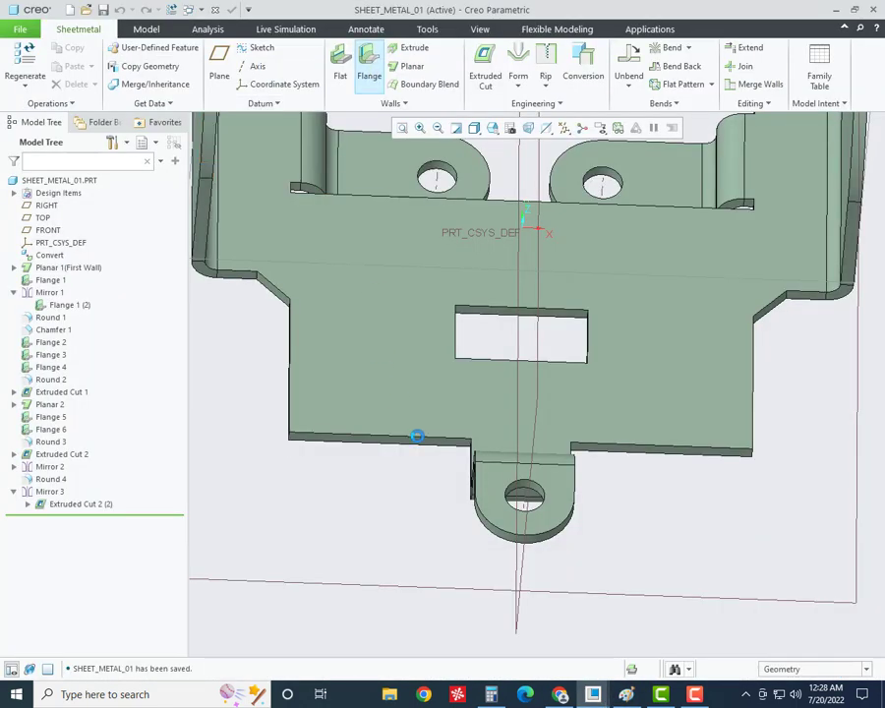
mouse_move(425, 456)
middle_down()
mouse_move(385, 448)
mouse_move(456, 482)
mouse_move(550, 456)
middle_up()
scroll(332, 439, down, 3)
click(334, 439)
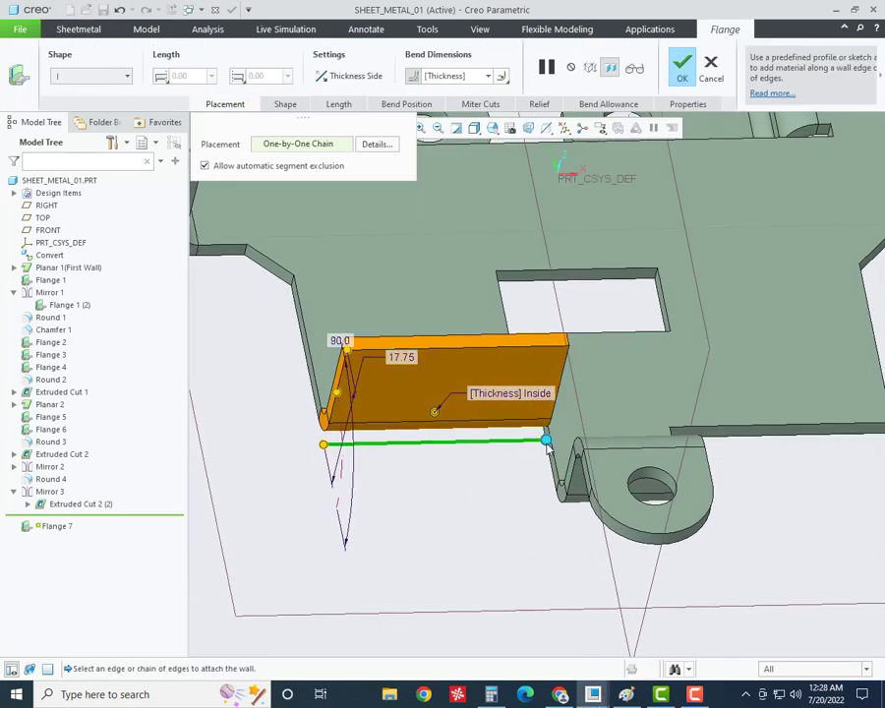
drag(546, 439, 398, 443)
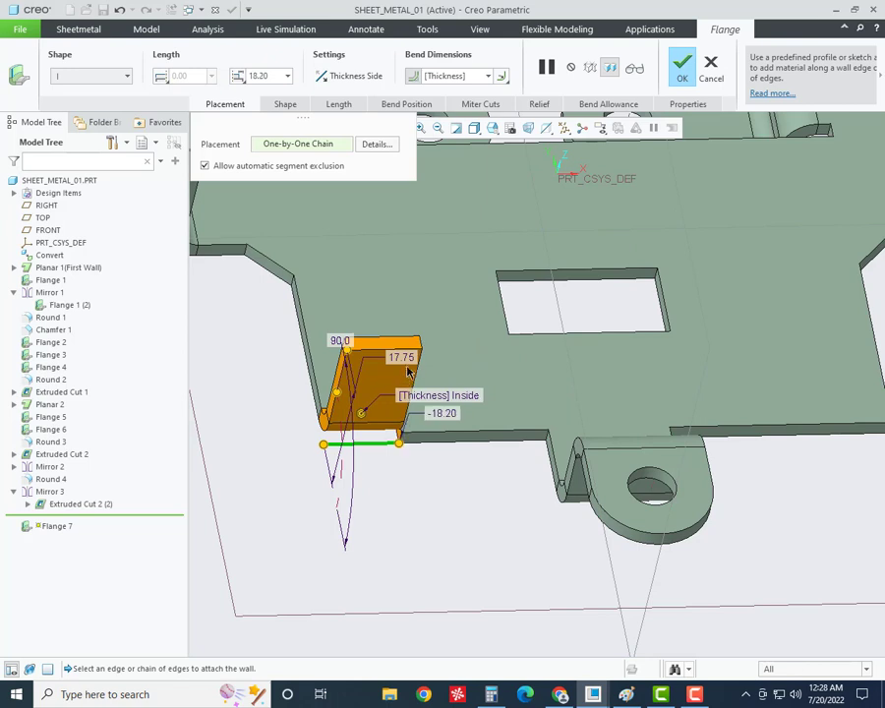
double_click(403, 357)
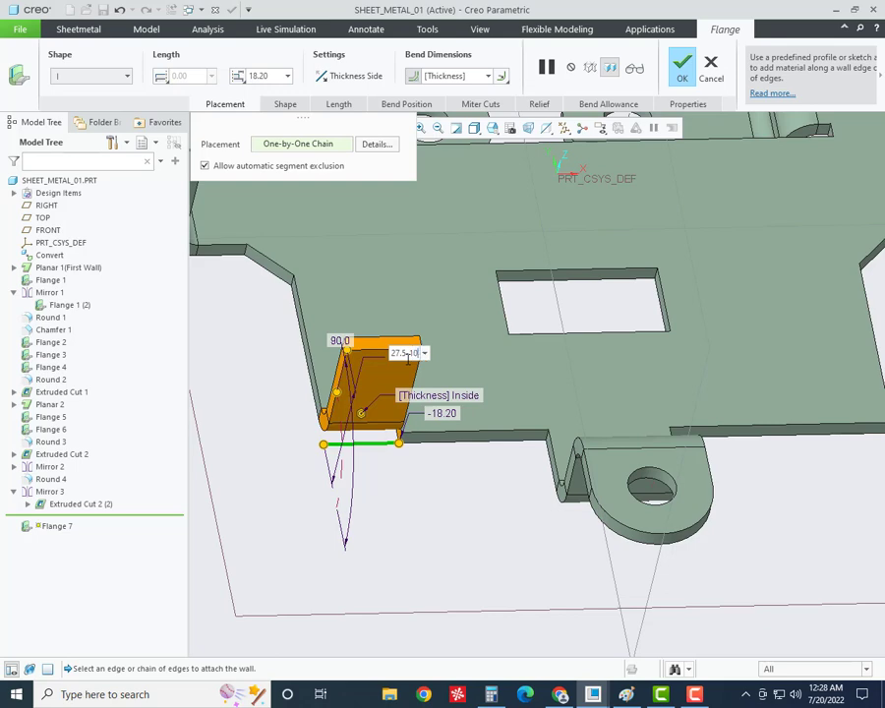
text(17.5)
key(Return)
- Orbit and zoom around the 17.50-long, 90° flange preview to see it in context
mouse_move(408, 359)
middle_down()
mouse_move(419, 480)
mouse_move(392, 457)
mouse_move(398, 476)
middle_up()
scroll(413, 437, up, 2)
scroll(475, 406, up, 2)
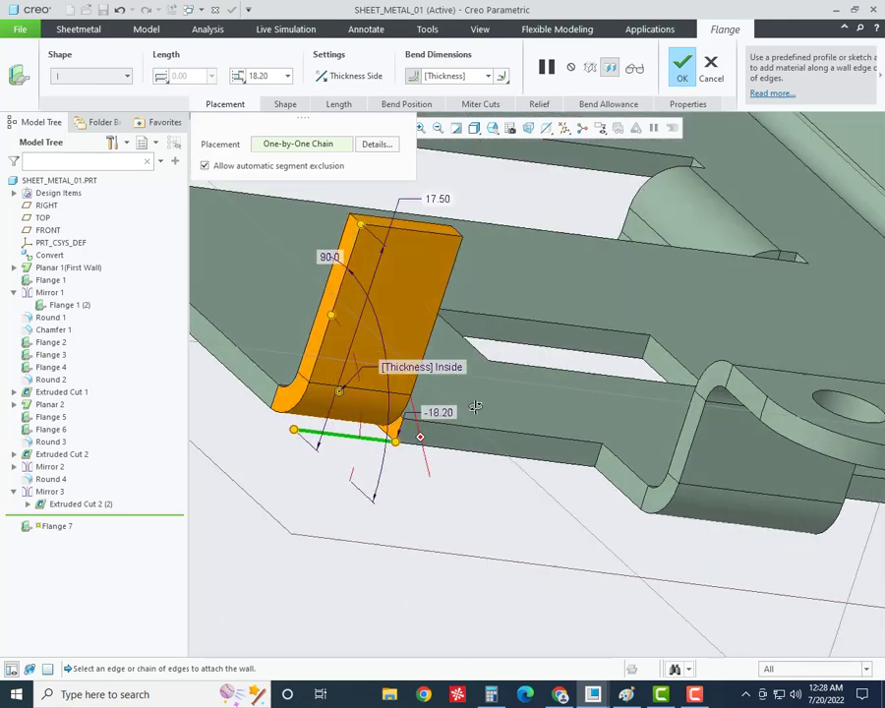
mouse_move(474, 406)
middle_down()
mouse_move(521, 403)
mouse_move(460, 395)
middle_up()
scroll(425, 439, up, 2)
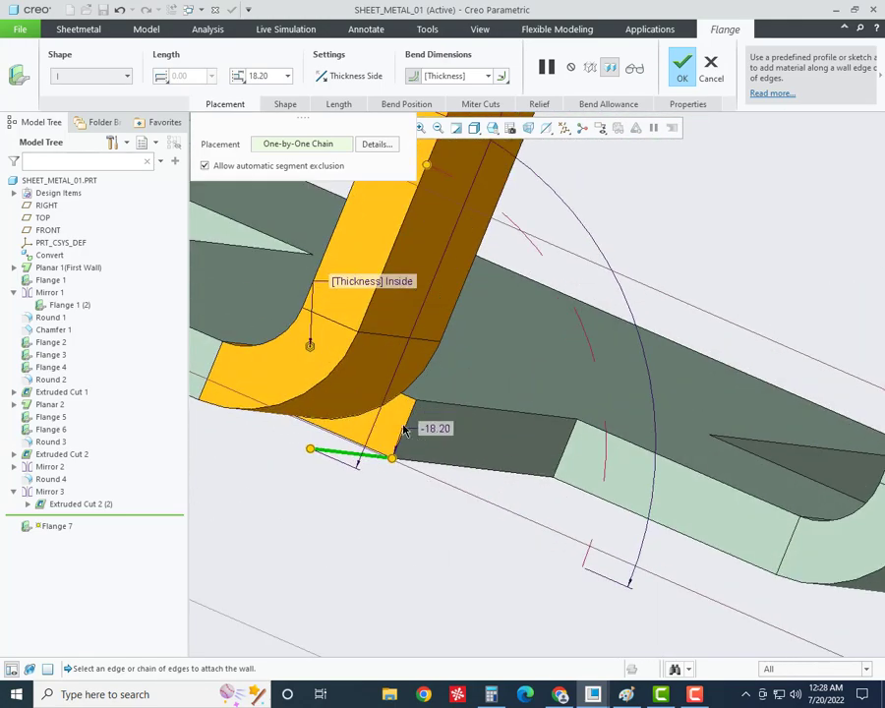
scroll(394, 418, down, 2)
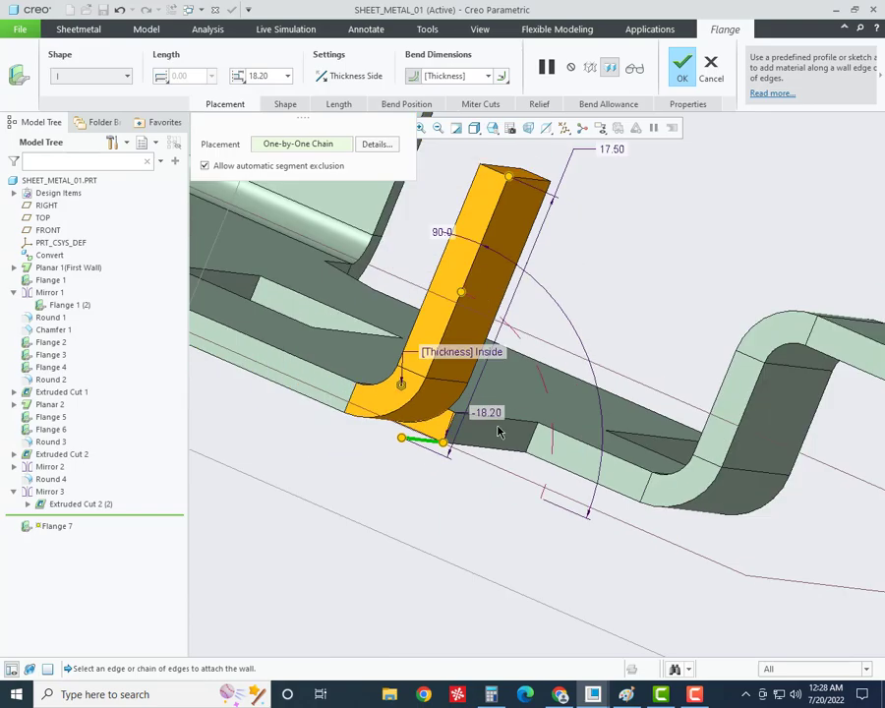
scroll(448, 445, down, 1)
middle_drag(448, 444, 425, 441)
scroll(424, 440, down, 2)
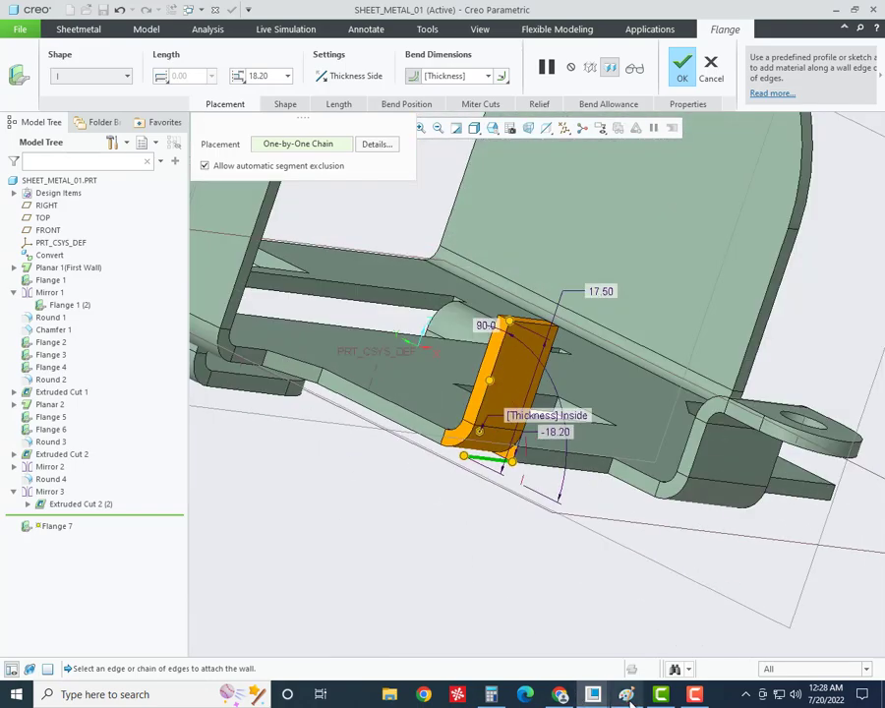
- Box another dimension in yellow on the Paint reference drawing and return to the flange
key(alt+Tab)
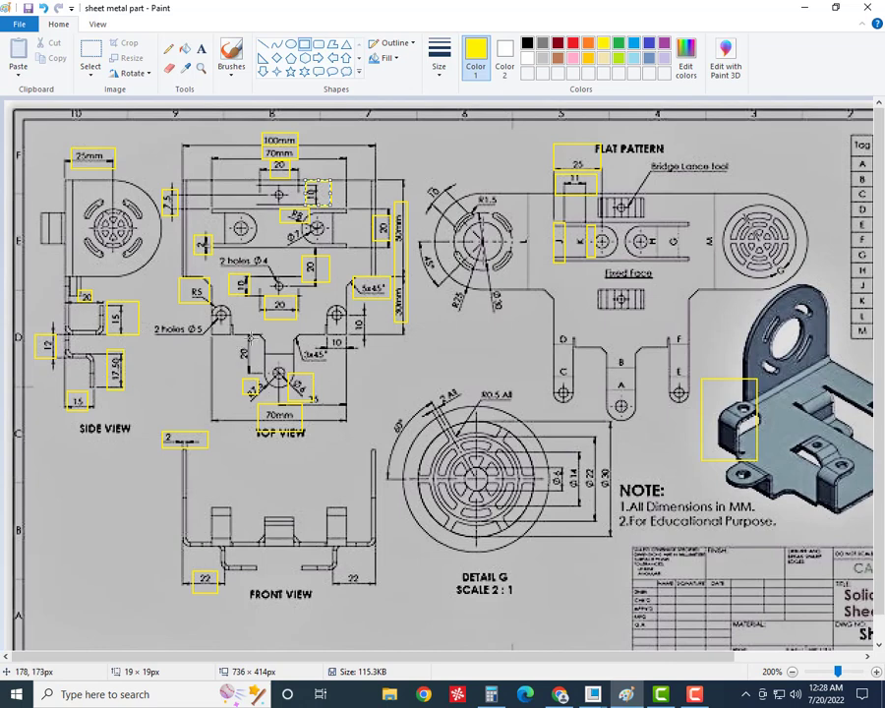
drag(258, 333, 243, 334)
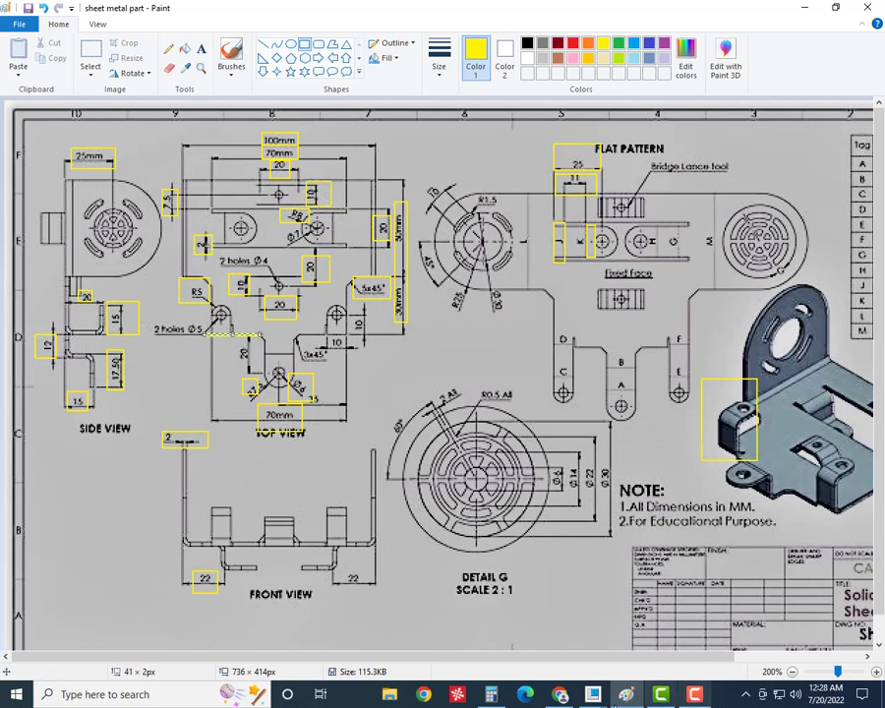
mouse_move(625, 694)
click(654, 619)
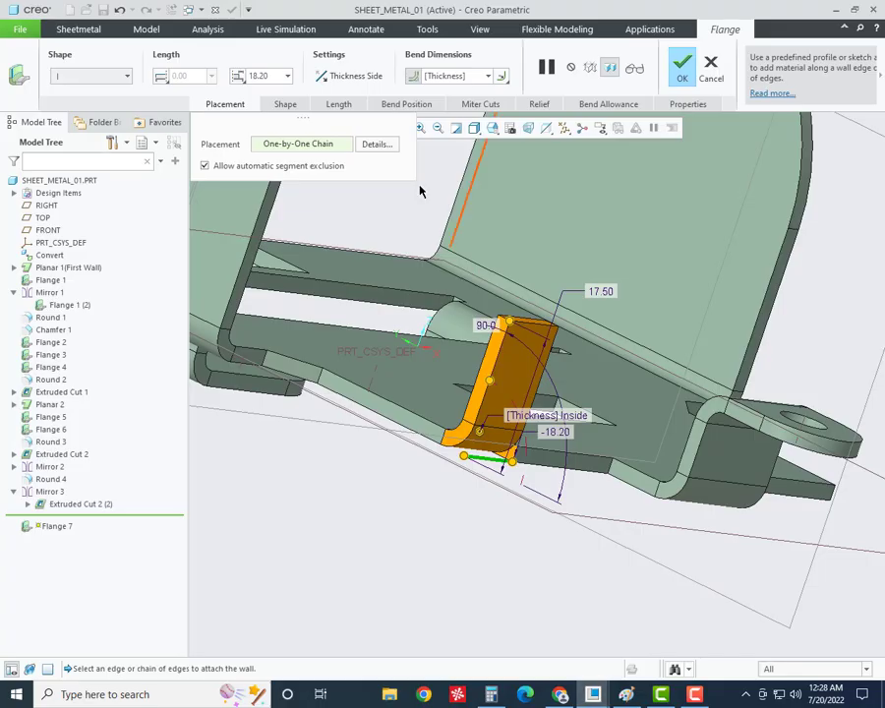
- Make the flange's bend line tangent to the attachment edge and finish Flange 7
click(399, 105)
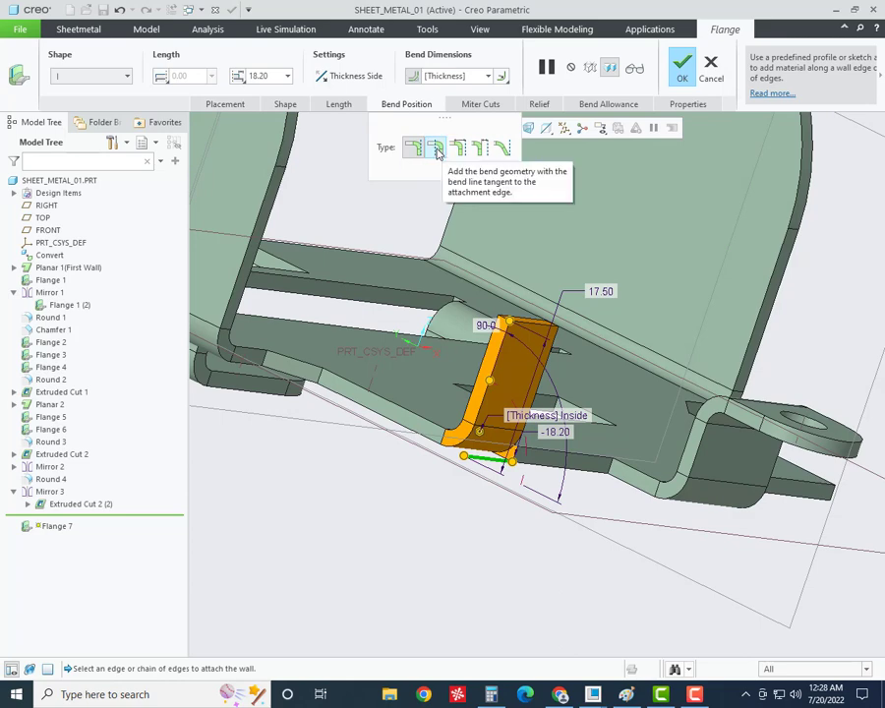
click(441, 147)
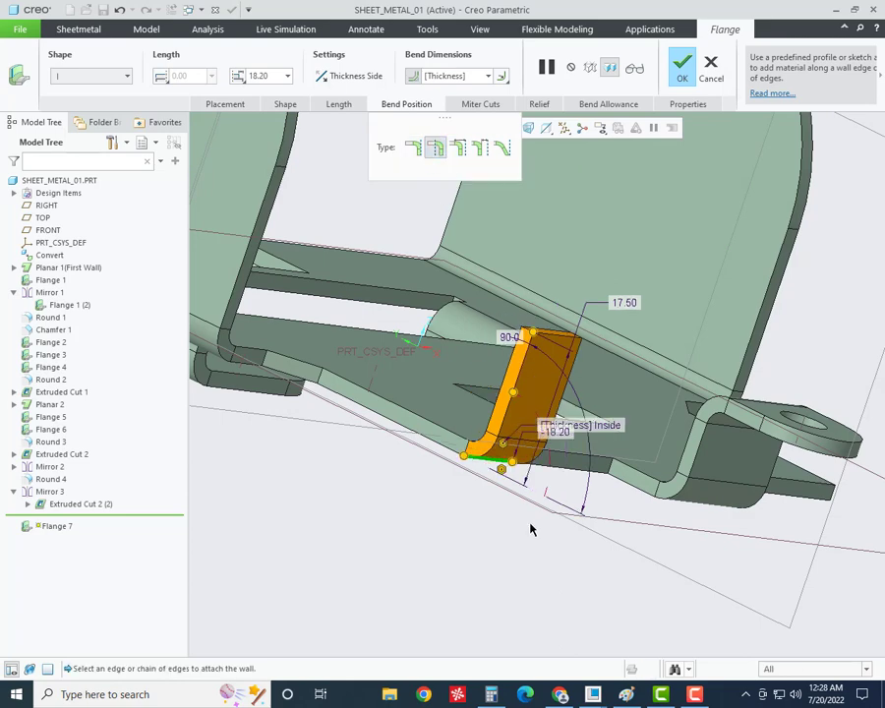
middle_drag(528, 523, 543, 556)
scroll(465, 377, up, 3)
scroll(465, 376, up, 1)
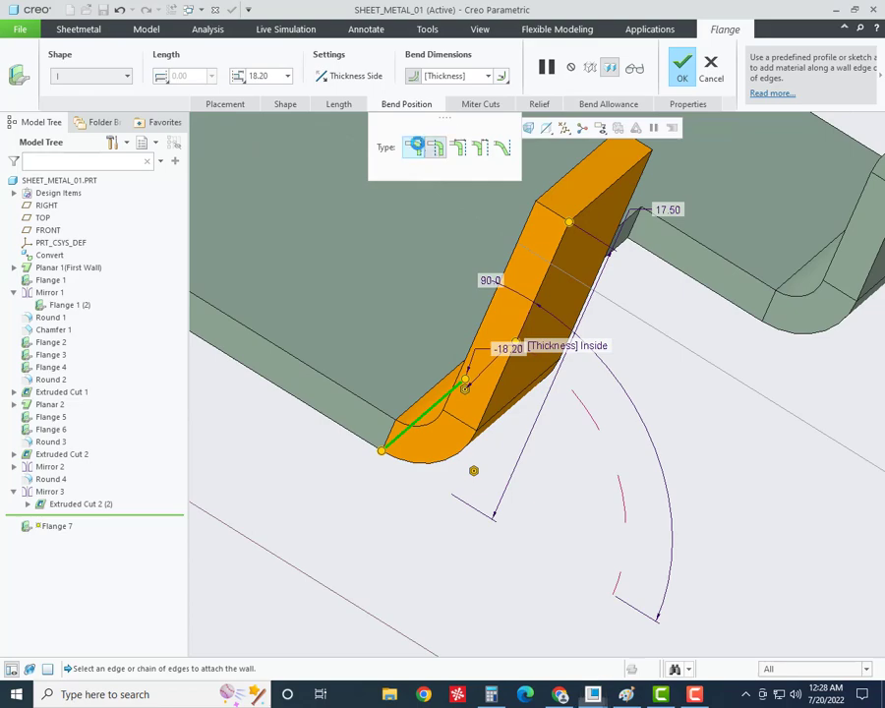
scroll(513, 537, down, 3)
scroll(513, 538, down, 2)
mouse_move(514, 538)
middle_down()
mouse_move(509, 452)
mouse_move(456, 479)
mouse_move(583, 503)
middle_up()
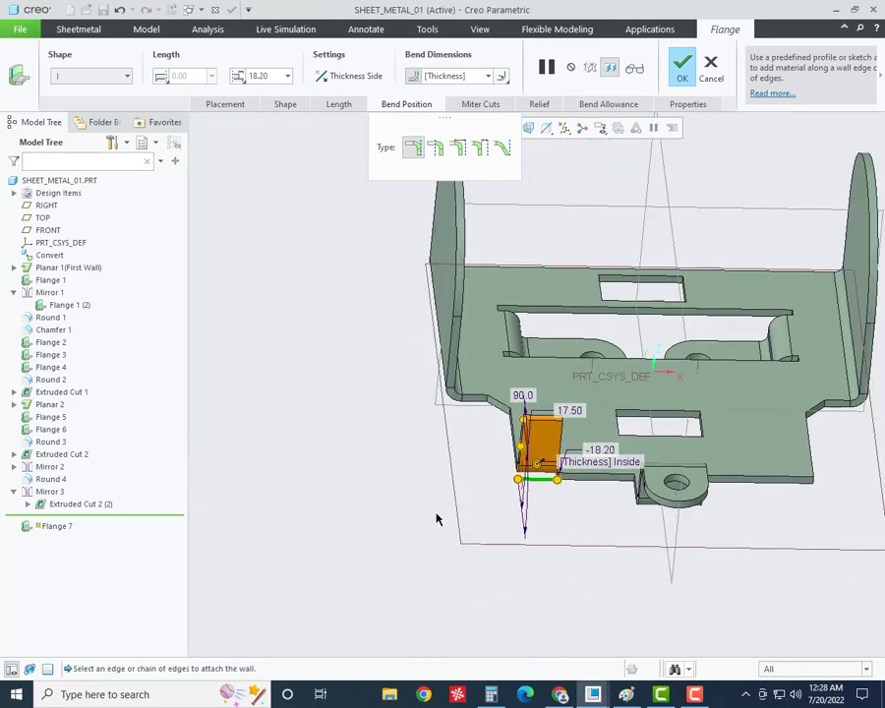
middle_drag(431, 474, 478, 418)
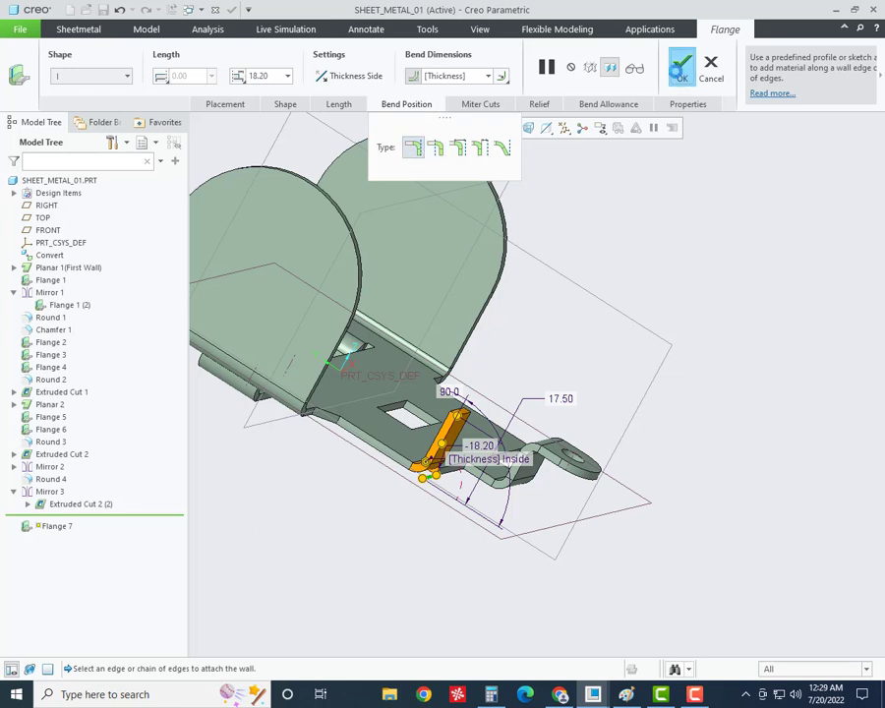
middle_click(636, 341)
- Change Flange 7's length from 17.50 to 20.00 via Edit Dimensions
right_click(53, 521)
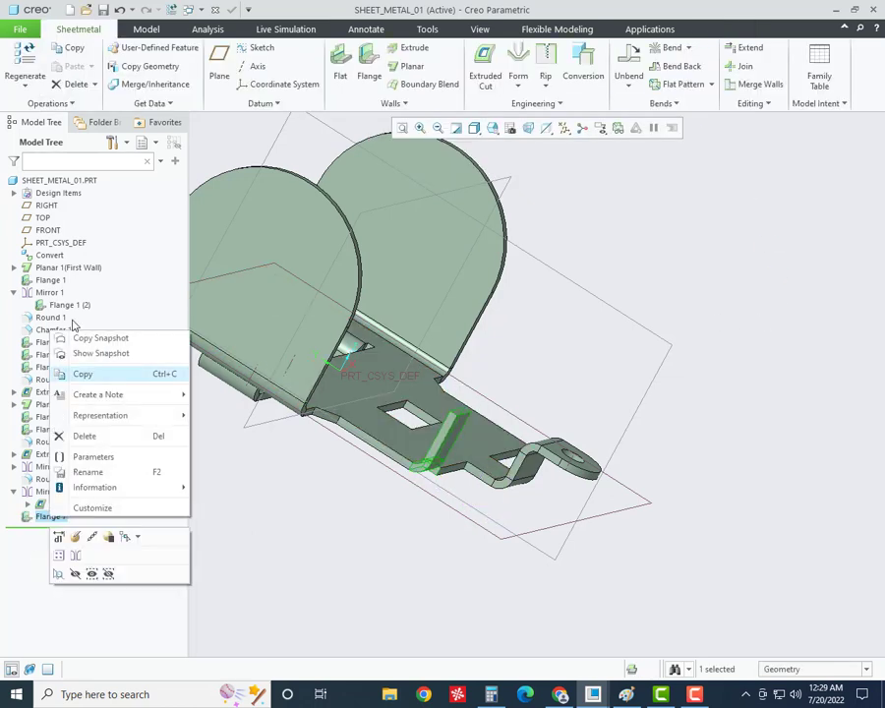
click(74, 532)
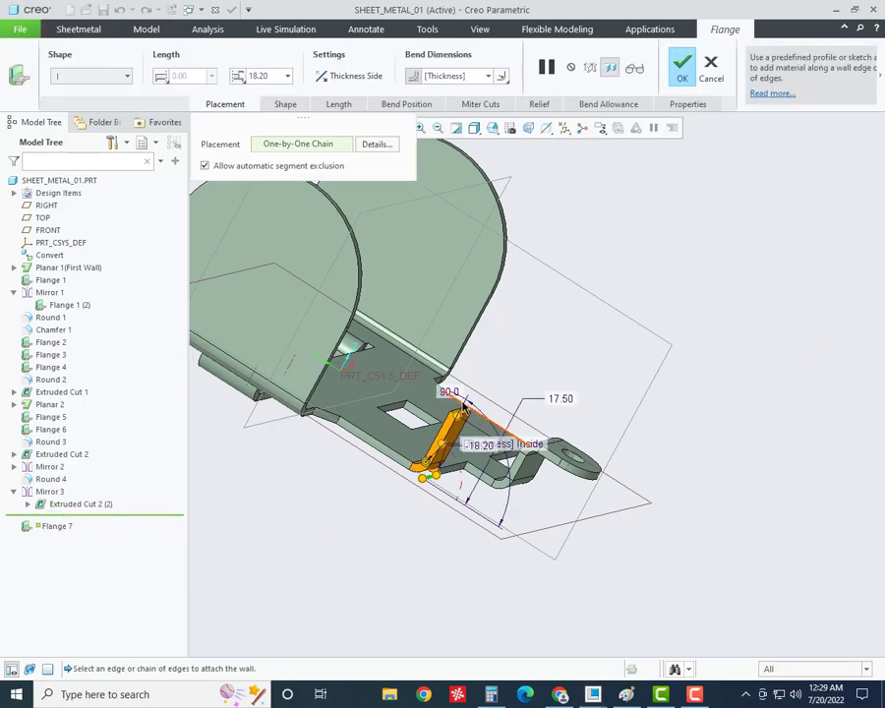
double_click(557, 397)
text(25)
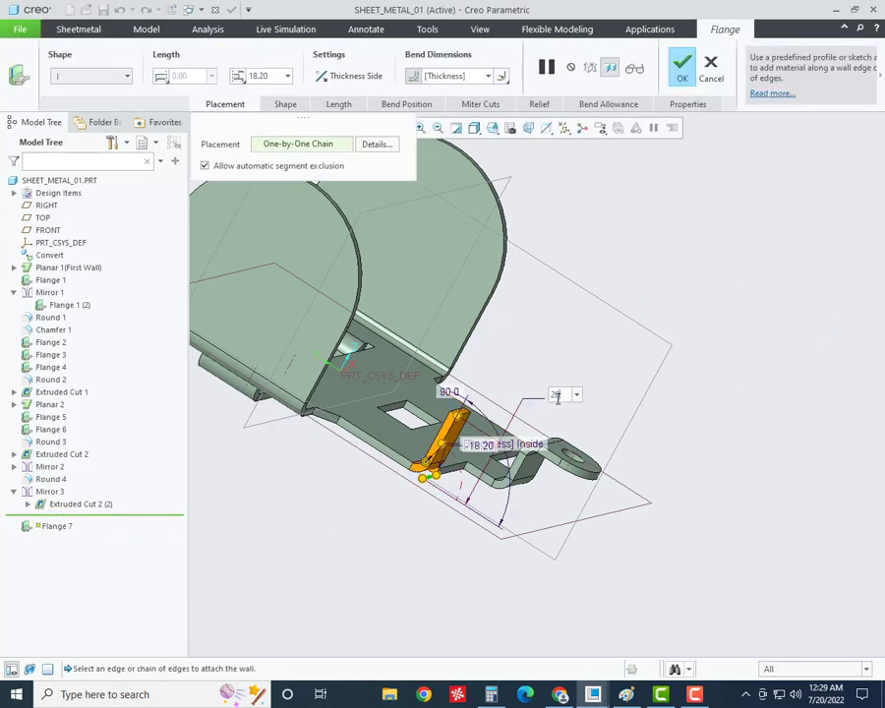
key(Return)
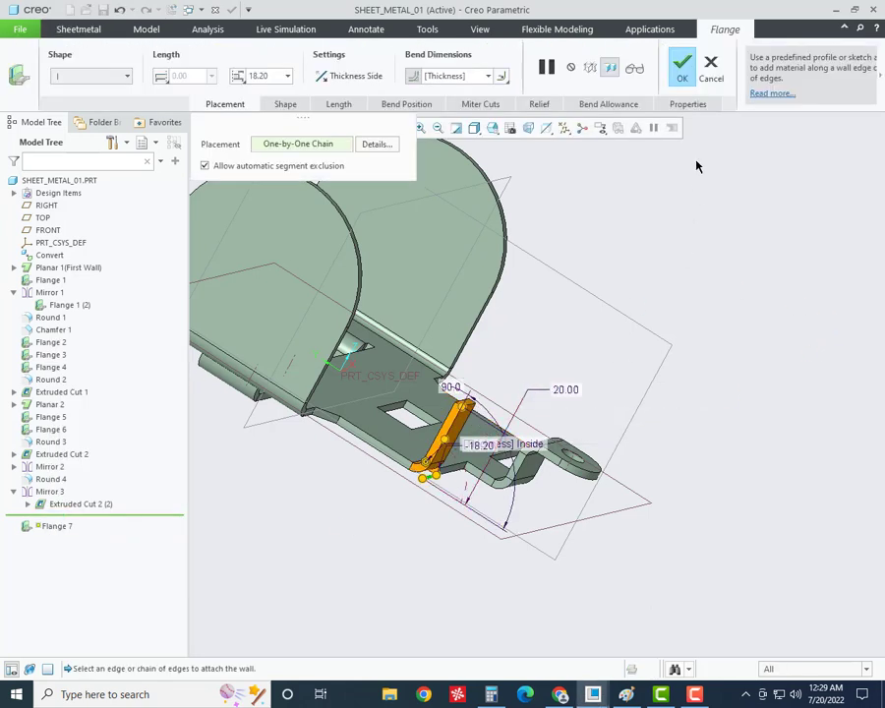
click(682, 78)
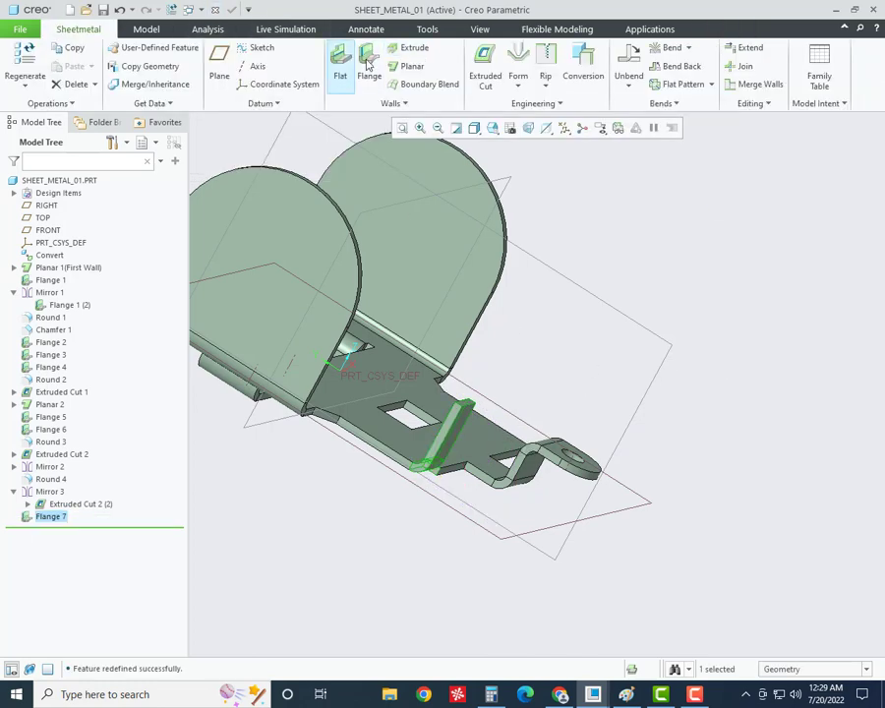
- Create Flange 8 on the base edge with a 15.00 length
scroll(470, 401, up, 3)
click(477, 380)
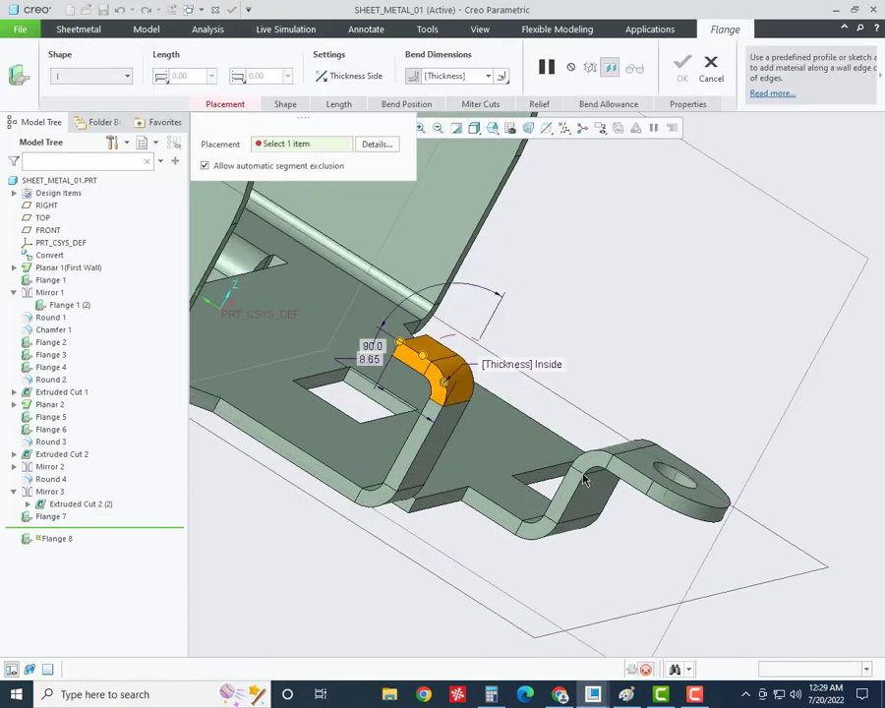
scroll(663, 479, down, 3)
mouse_move(590, 513)
middle_down()
mouse_move(635, 479)
mouse_move(562, 473)
middle_up()
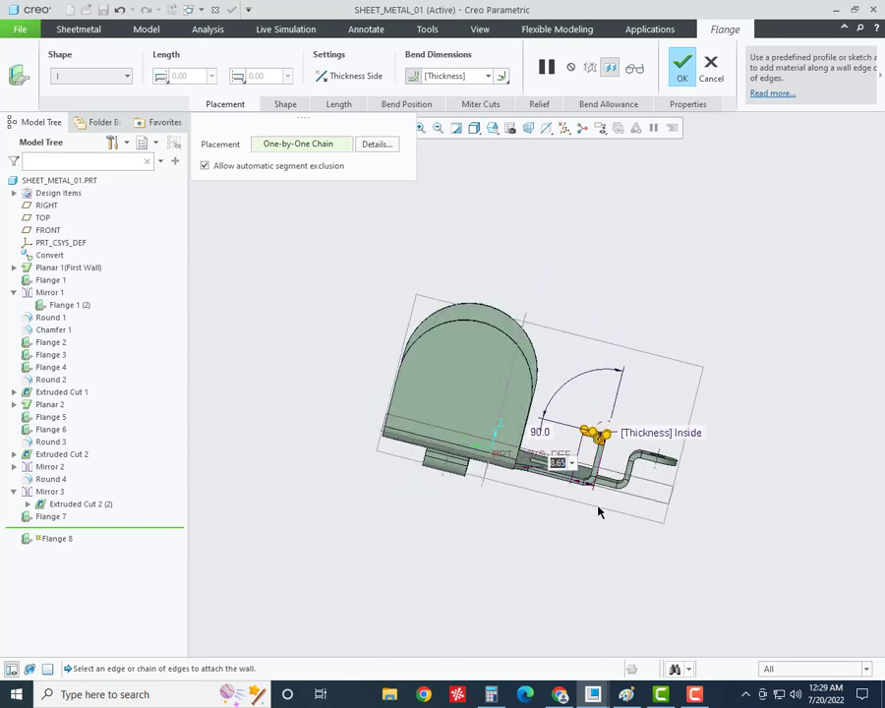
text(15)
key(Return)
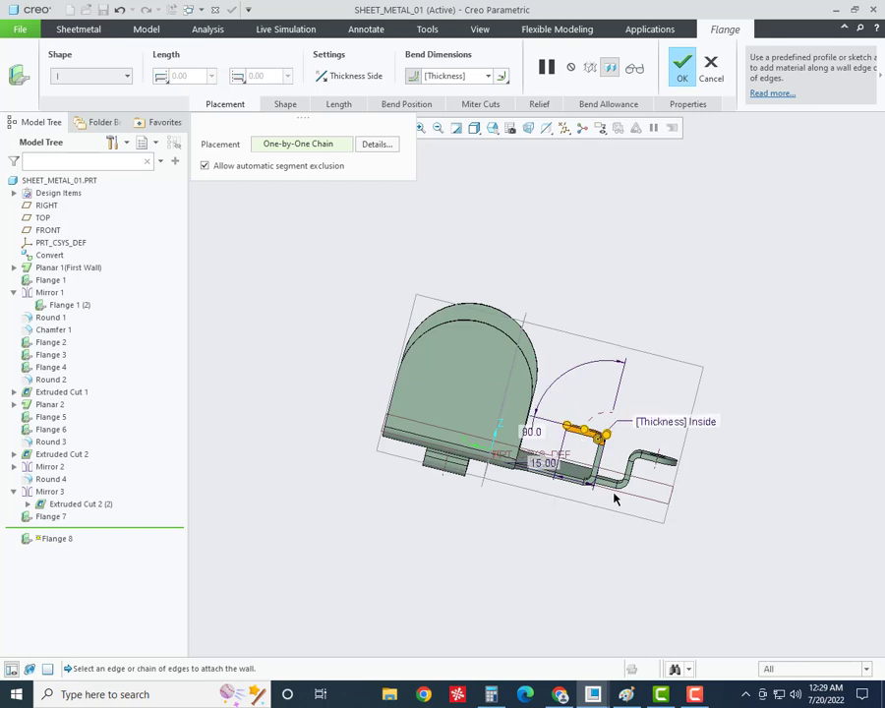
mouse_move(609, 500)
middle_down()
mouse_move(537, 538)
mouse_move(652, 474)
middle_up()
scroll(395, 553, up, 3)
scroll(519, 538, down, 3)
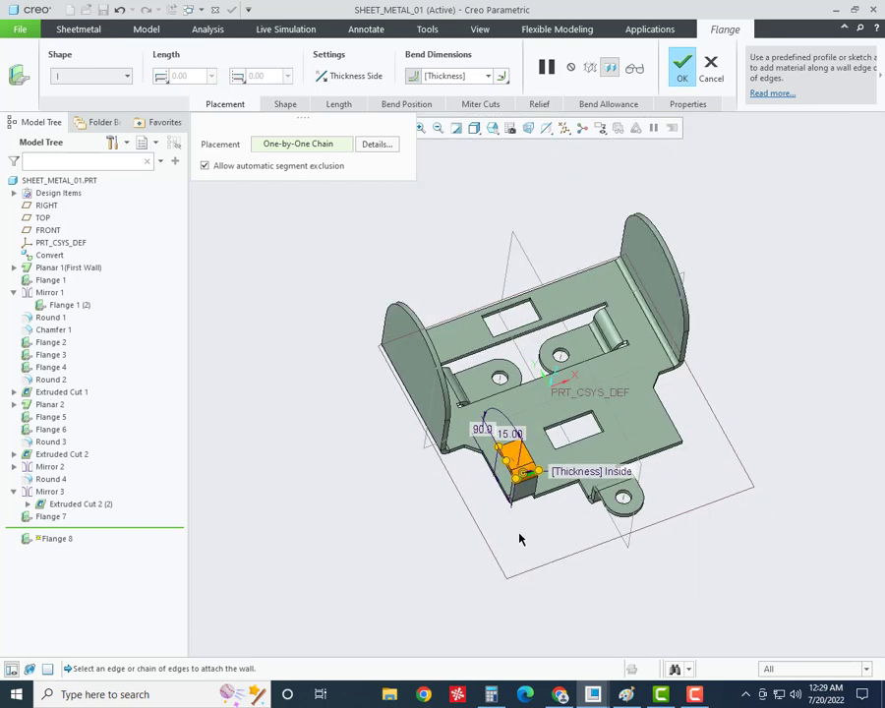
scroll(519, 538, up, 1)
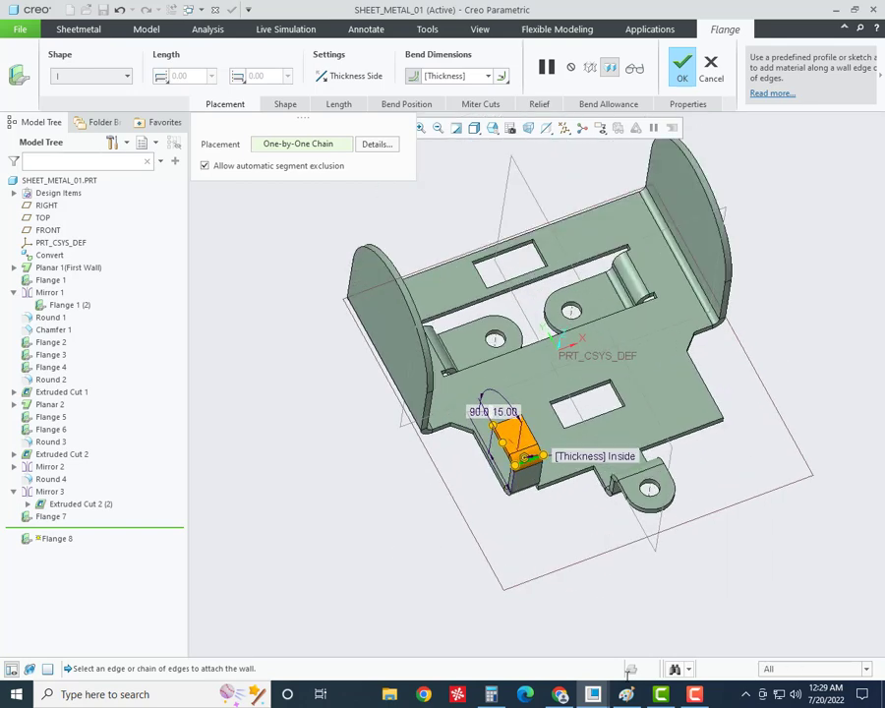
click(684, 69)
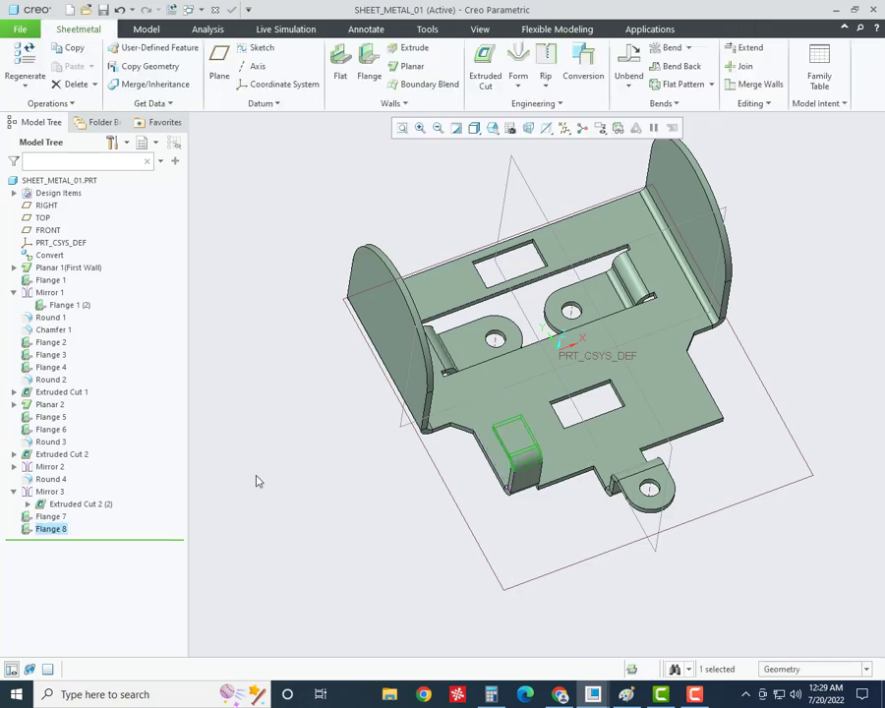
- Mirror Flange 7 and Flange 8 across the RIGHT plane
ctrl+click(43, 517)
right_click(42, 530)
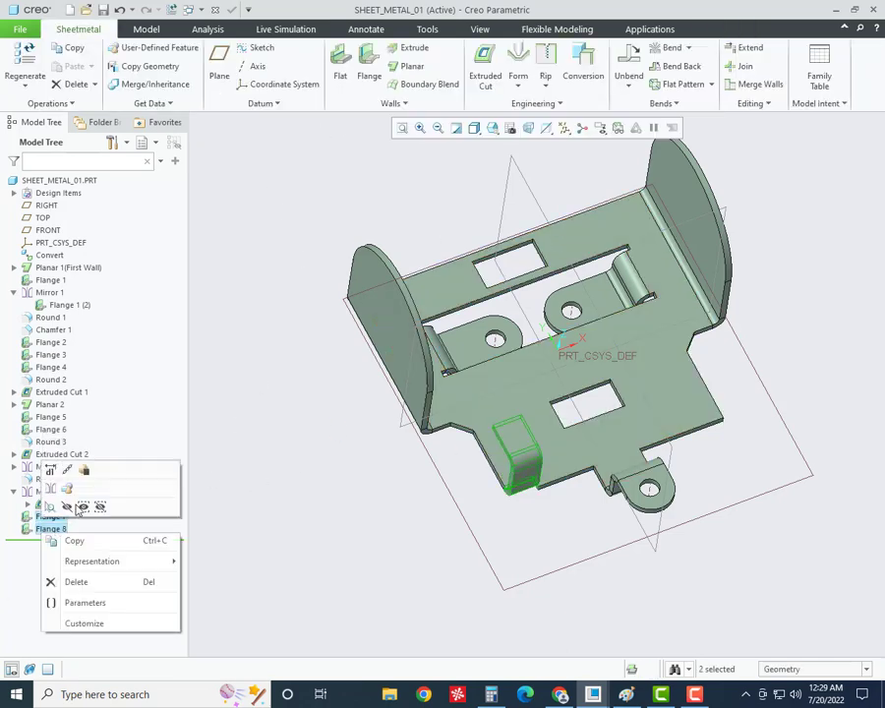
click(51, 489)
click(656, 544)
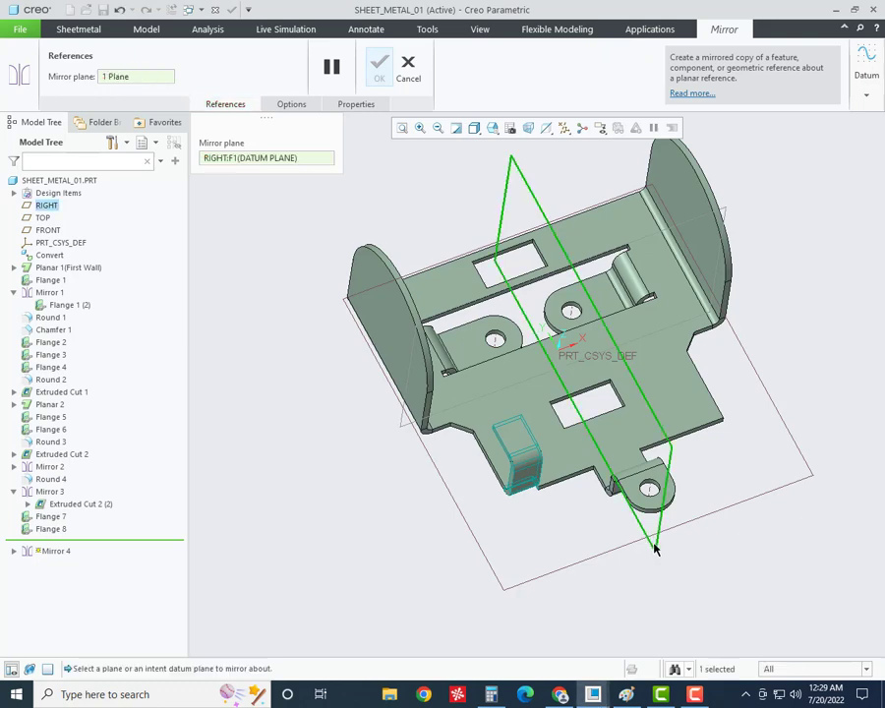
click(380, 69)
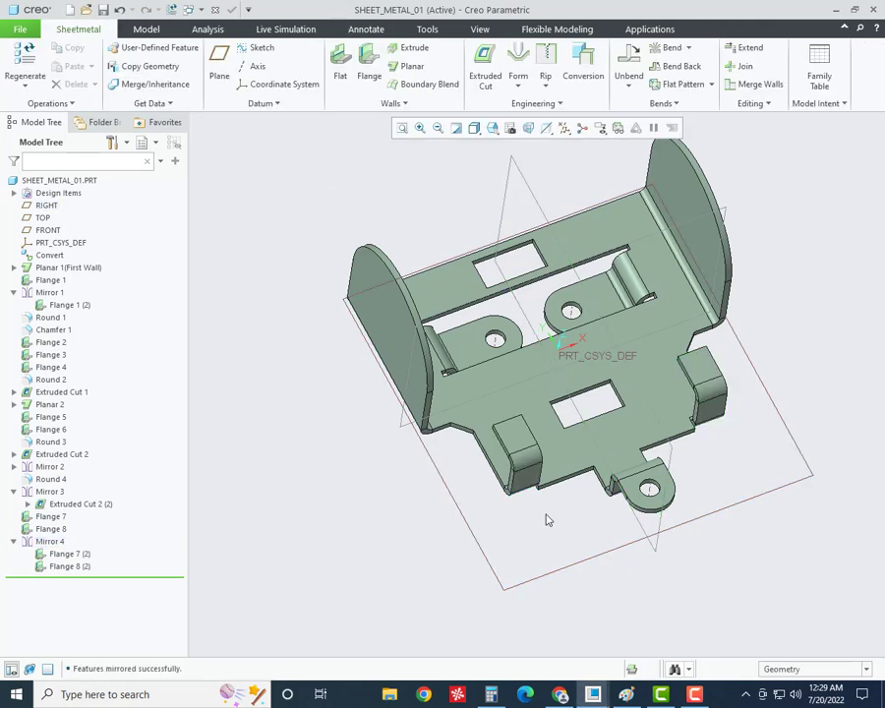
mouse_move(545, 516)
middle_down()
mouse_move(492, 510)
mouse_move(354, 162)
middle_up()
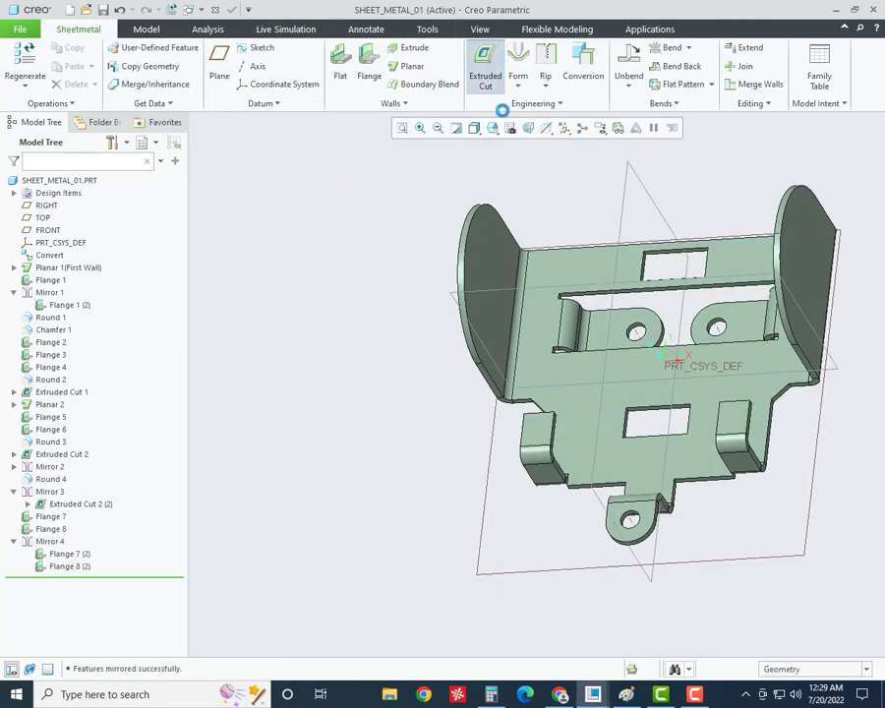
- Start an extruded cut on the flange face, then discard the sketch and cancel it
click(485, 68)
click(531, 429)
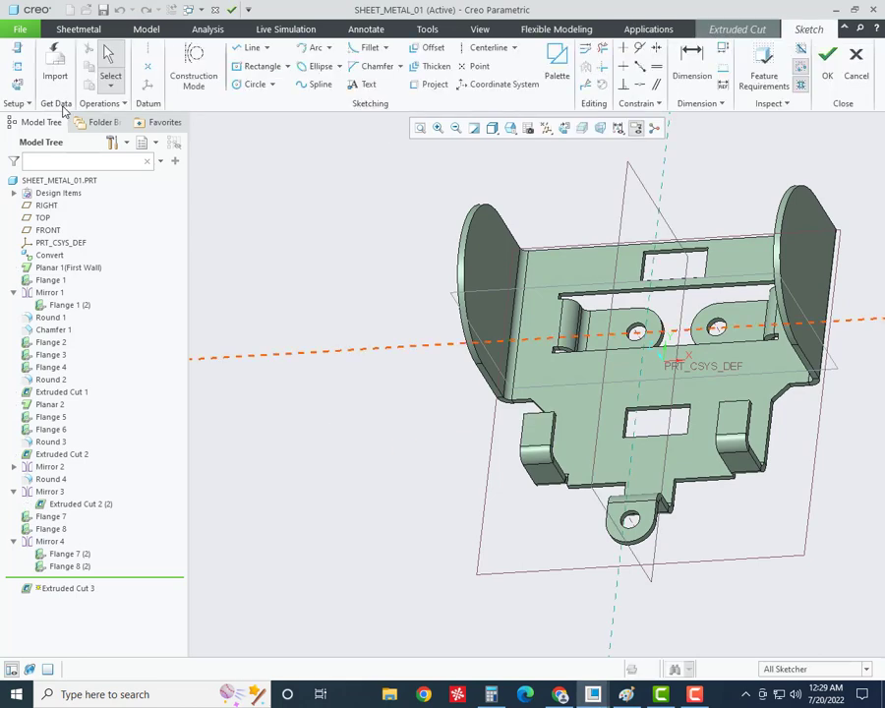
click(851, 61)
click(476, 370)
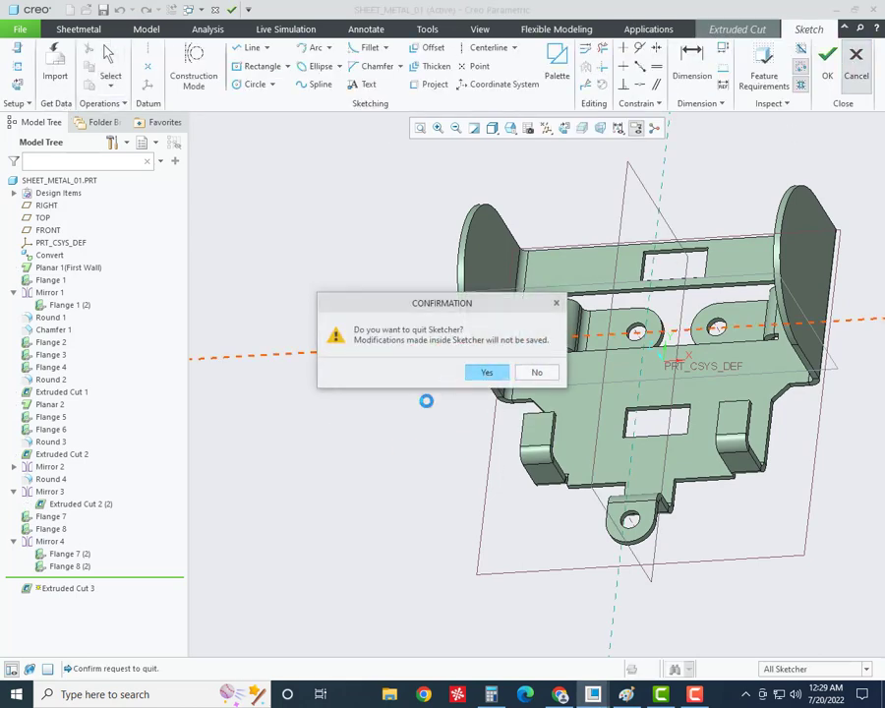
click(634, 81)
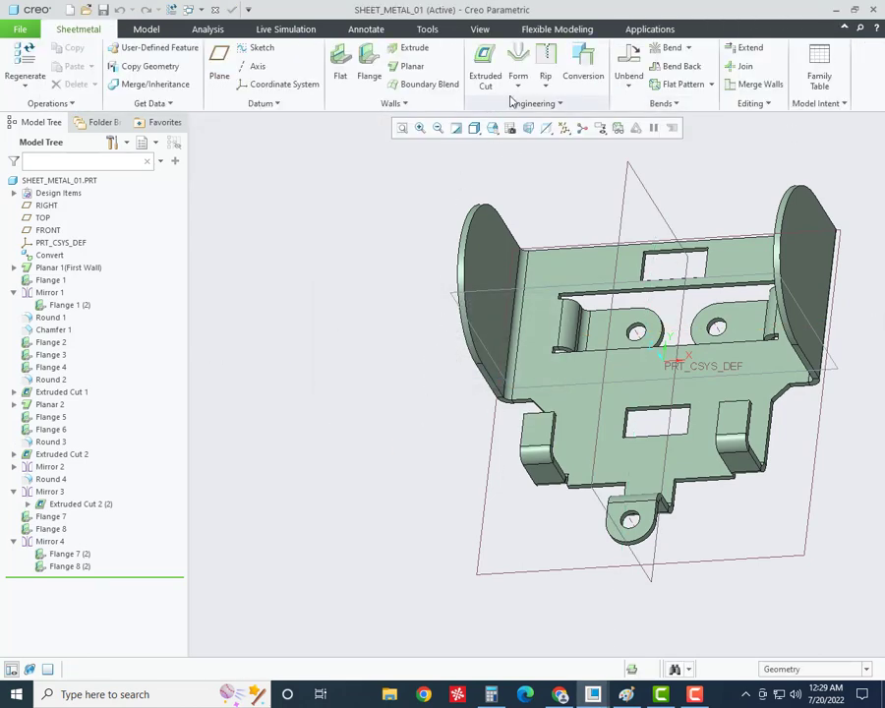
- Round the first tab's two top edges with a 5.00 radius
click(554, 104)
click(498, 149)
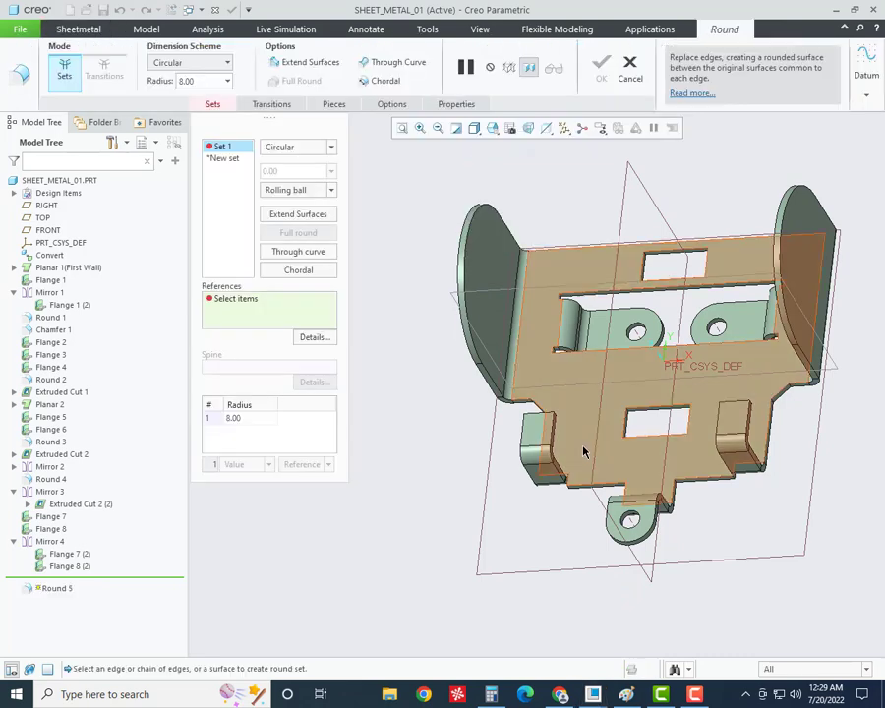
middle_drag(580, 444, 643, 450)
scroll(584, 408, down, 5)
click(591, 407)
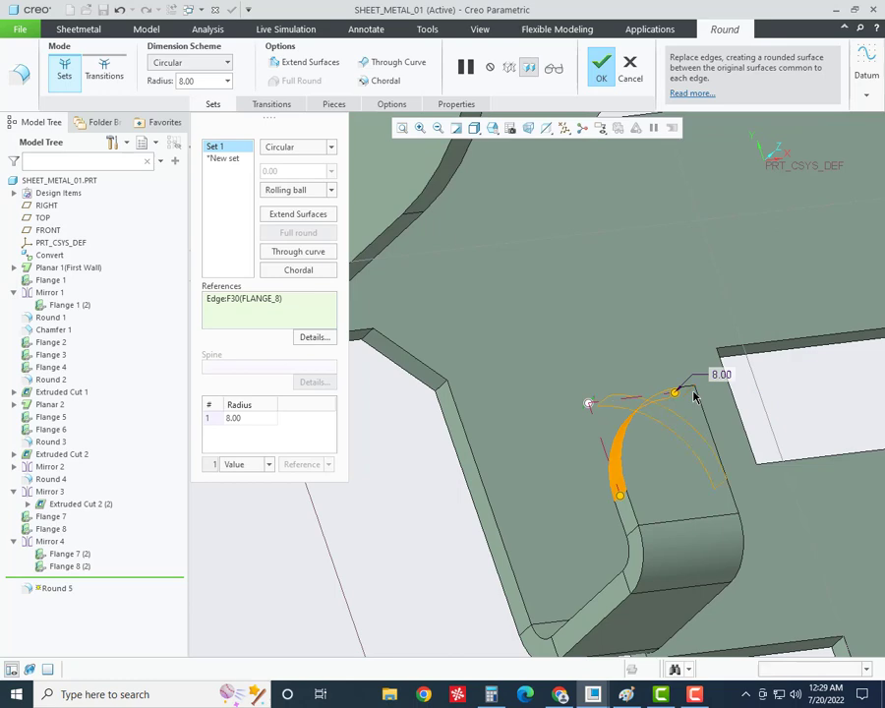
ctrl+click(694, 396)
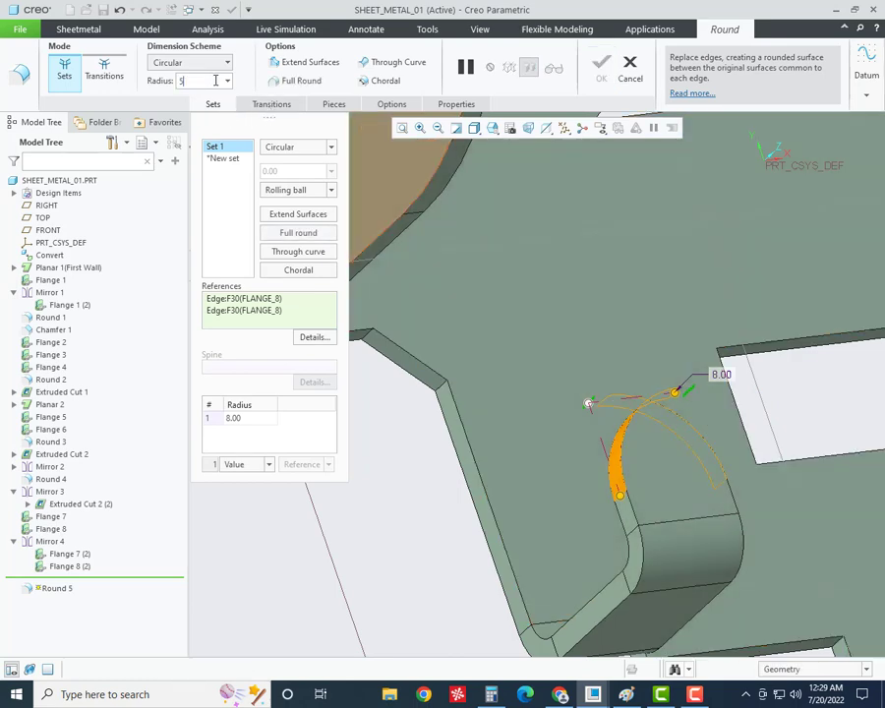
text(5)
key(Return)
- Add the mirrored tab's edge to the 5.00 round and complete Round 5
scroll(416, 501, down, 5)
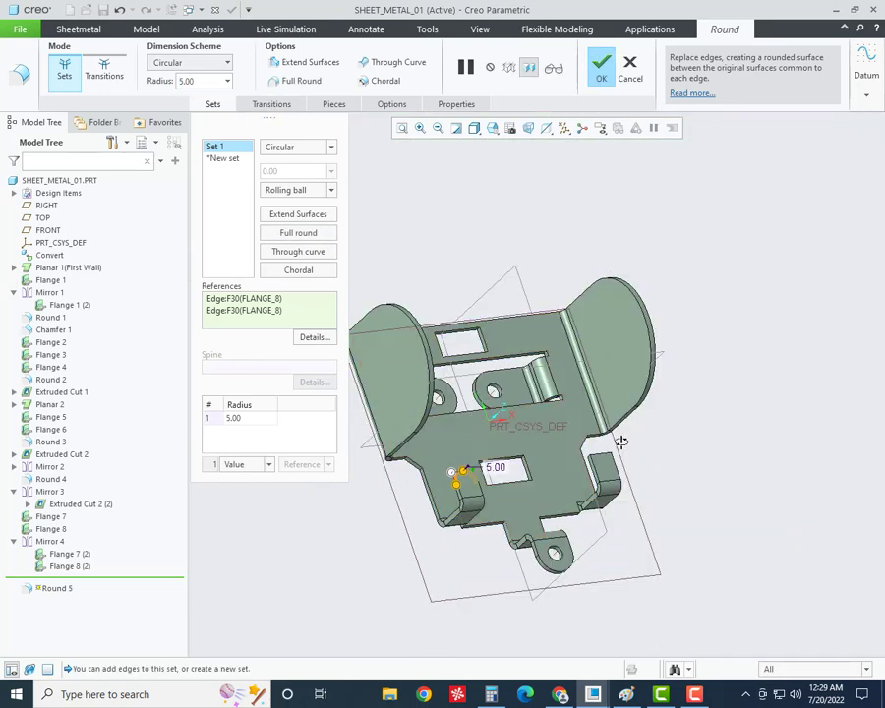
scroll(621, 441, up, 3)
scroll(629, 447, up, 4)
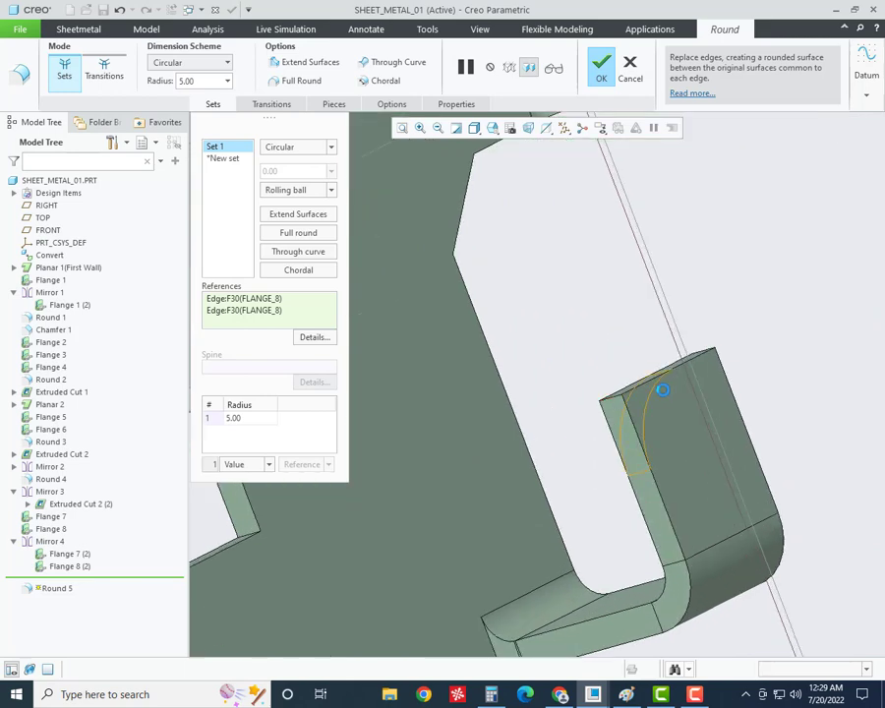
ctrl+click(662, 390)
middle_drag(662, 390, 655, 437)
middle_drag(714, 317, 666, 447)
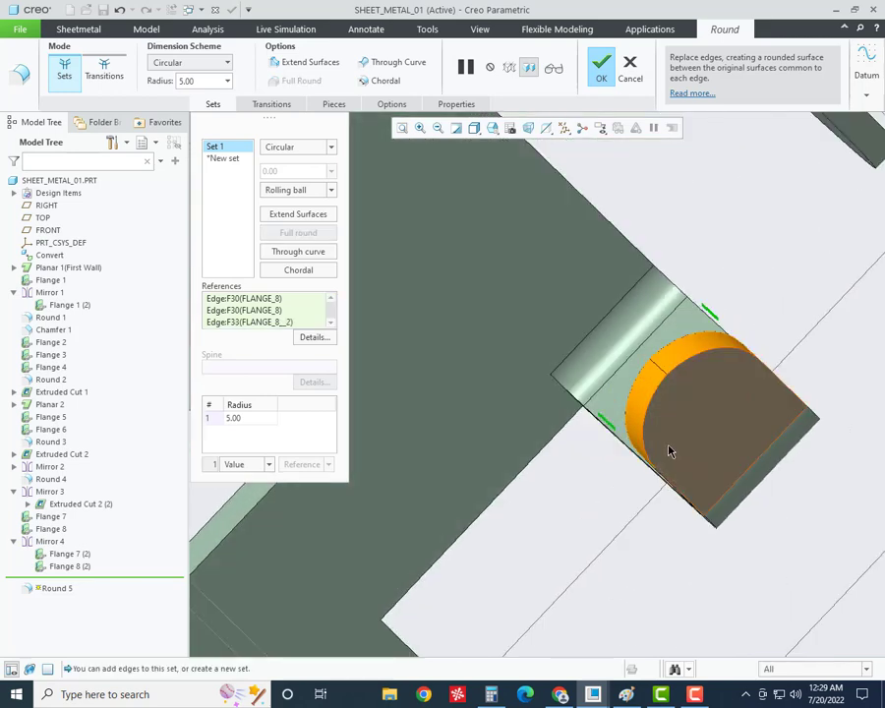
scroll(760, 468, down, 3)
middle_click(668, 527)
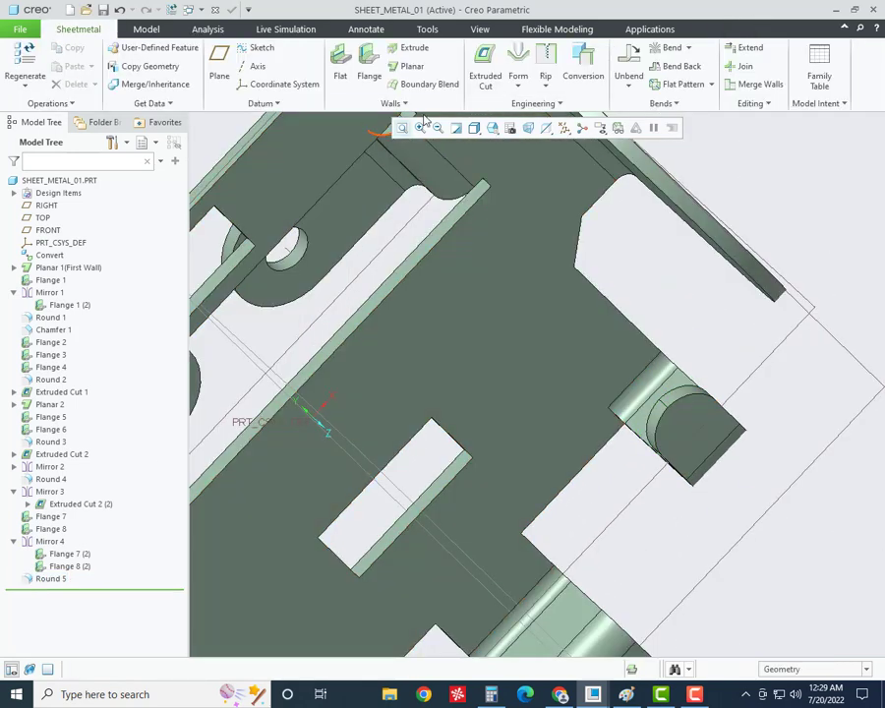
- Start an extruded cut sketched on the flange face, adding both round surfaces as references
click(485, 69)
scroll(686, 434, down, 5)
mouse_move(686, 433)
middle_down()
mouse_move(654, 342)
mouse_move(571, 336)
mouse_move(606, 476)
middle_up()
scroll(415, 513, up, 5)
click(415, 512)
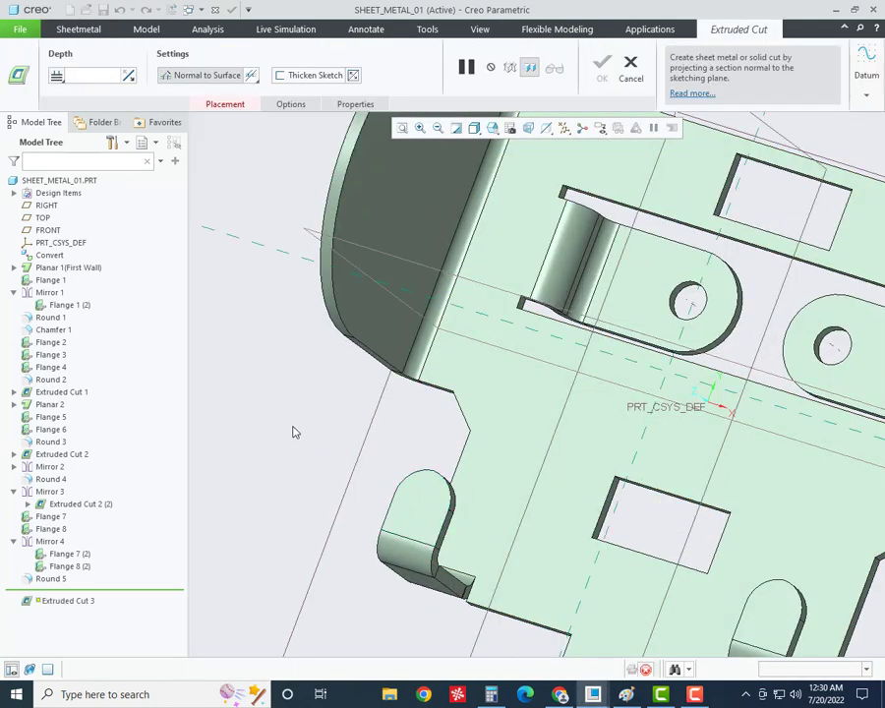
click(17, 87)
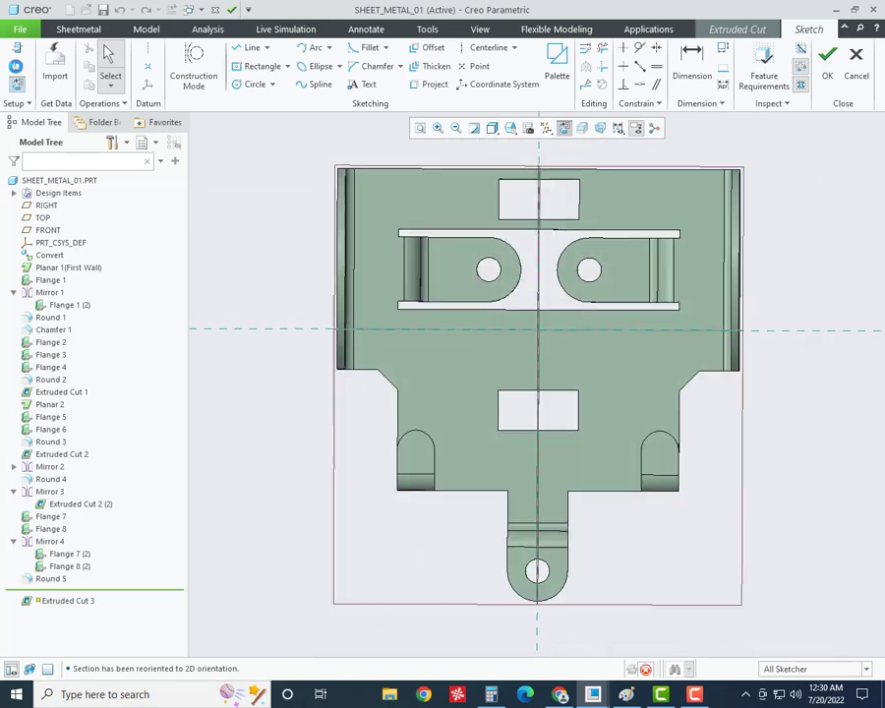
click(15, 47)
click(425, 436)
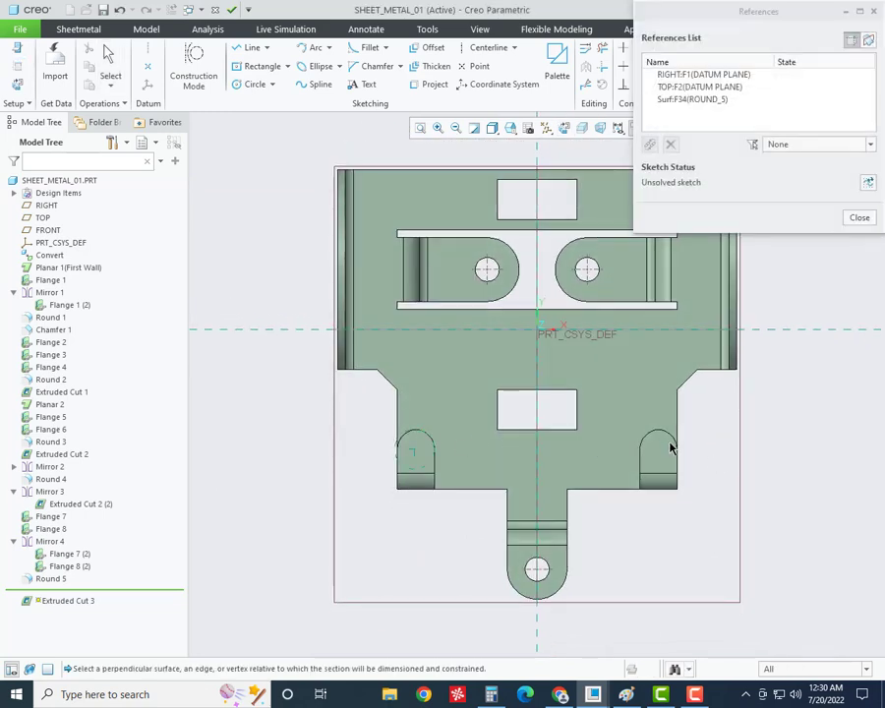
click(673, 439)
scroll(433, 432, up, 5)
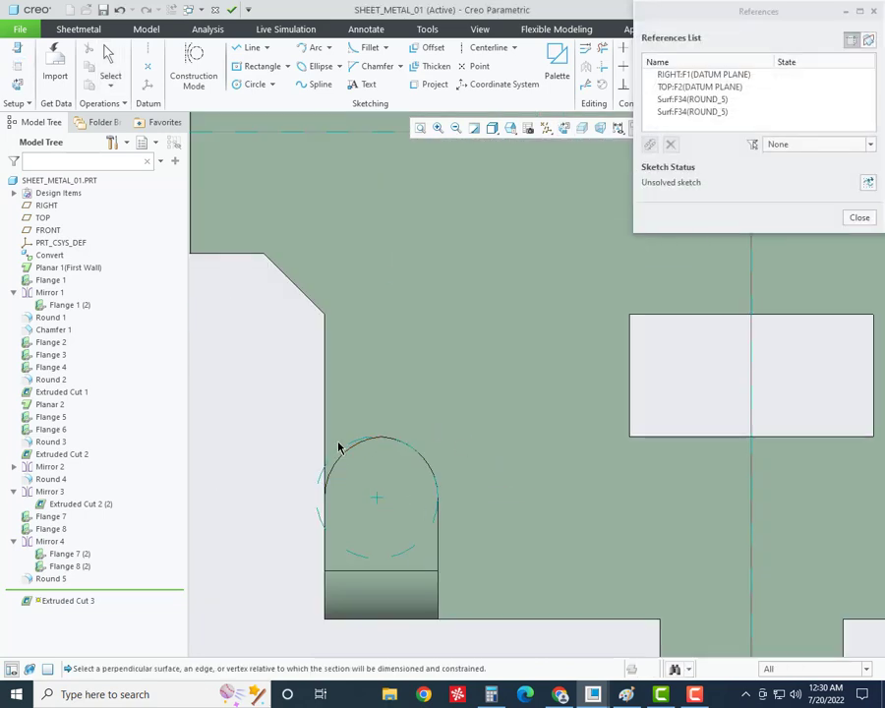
scroll(338, 447, down, 4)
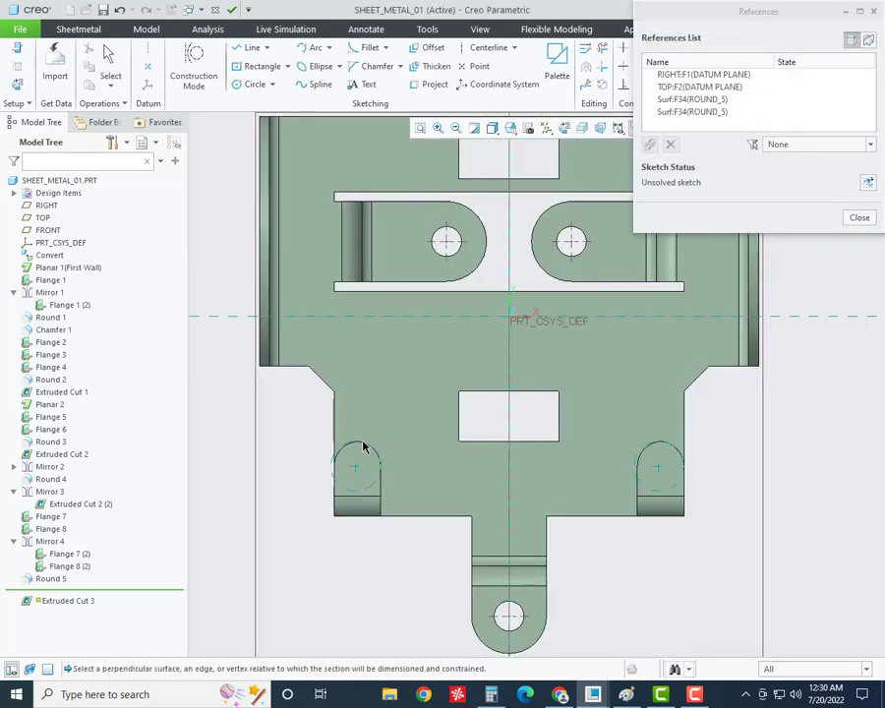
click(859, 217)
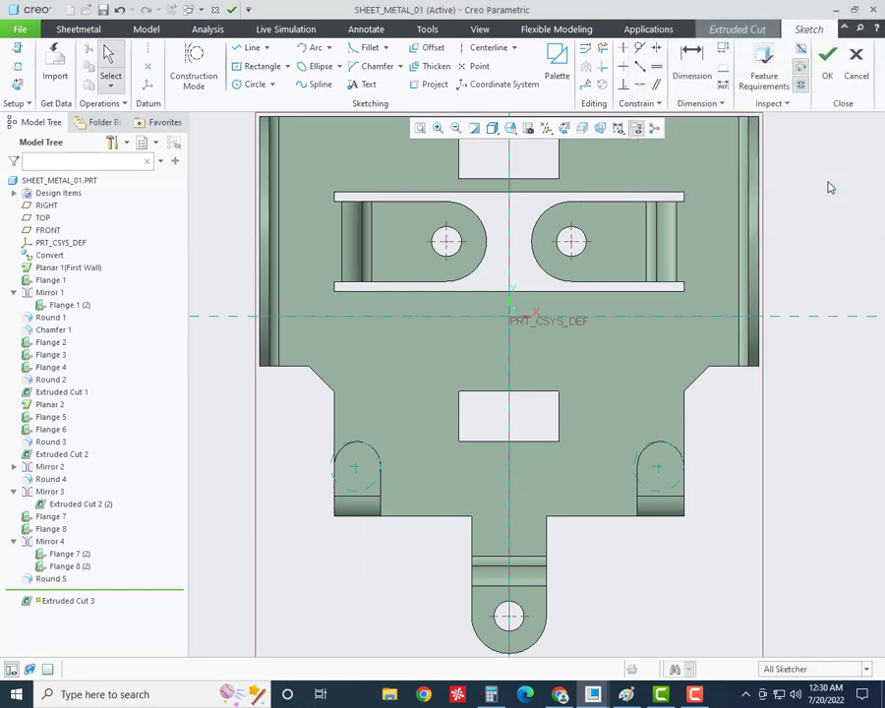
- Exit the incomplete sketch and cancel Extruded Cut 3
click(828, 65)
click(447, 377)
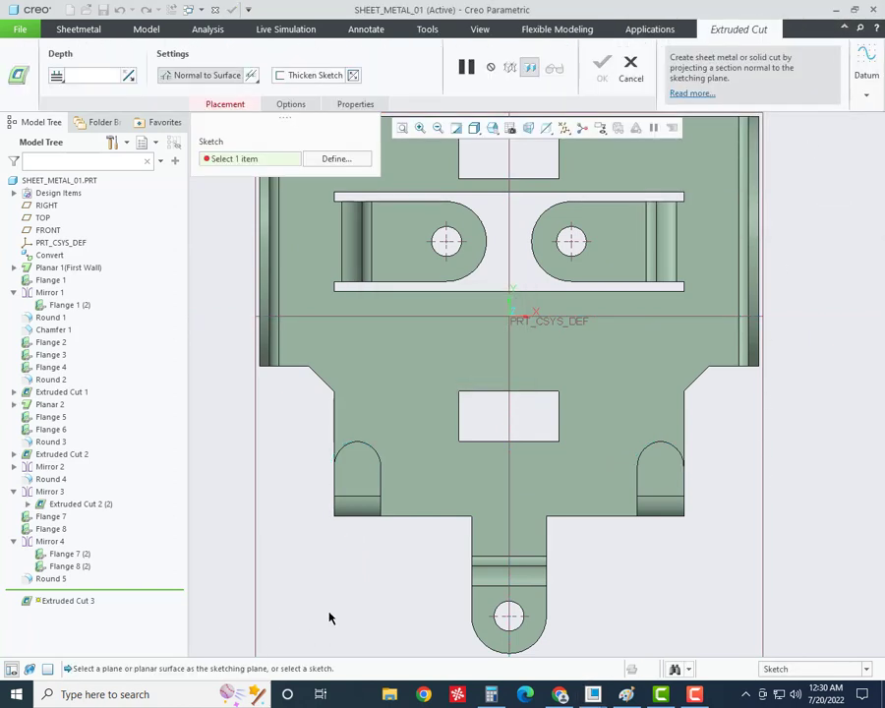
click(632, 71)
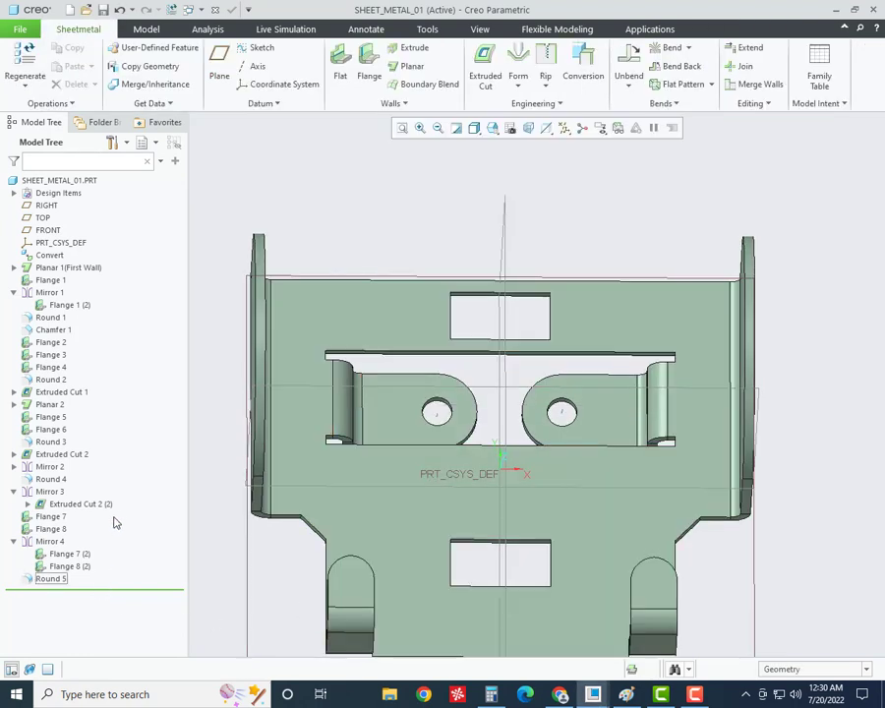
- Roll the model back before Flange 7 and measure the base's lower edge at 27.5 mm
drag(108, 562, 114, 511)
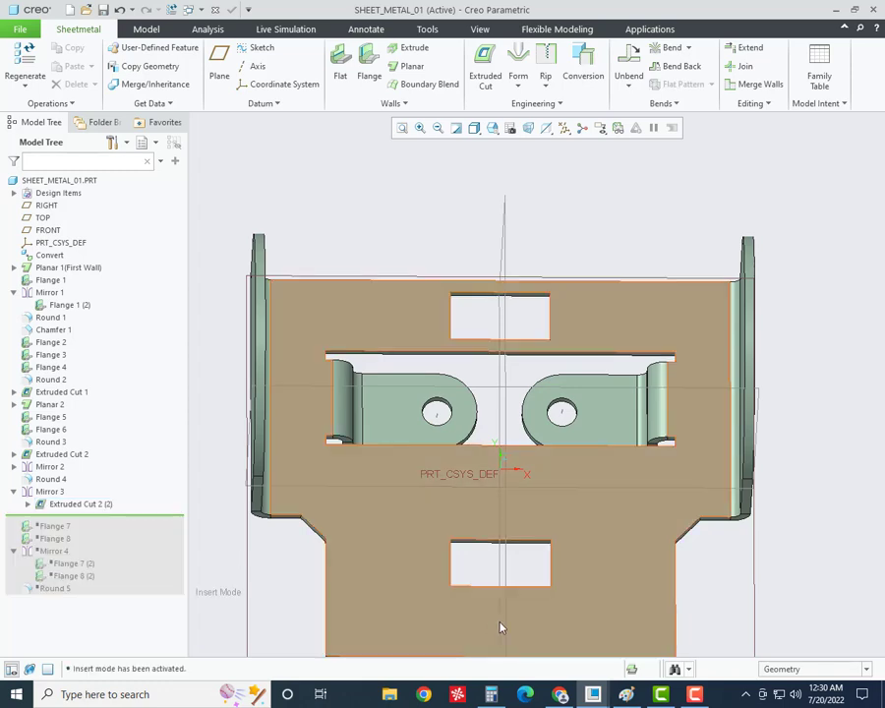
scroll(479, 383, up, 4)
middle_drag(479, 384, 447, 424)
scroll(446, 424, down, 5)
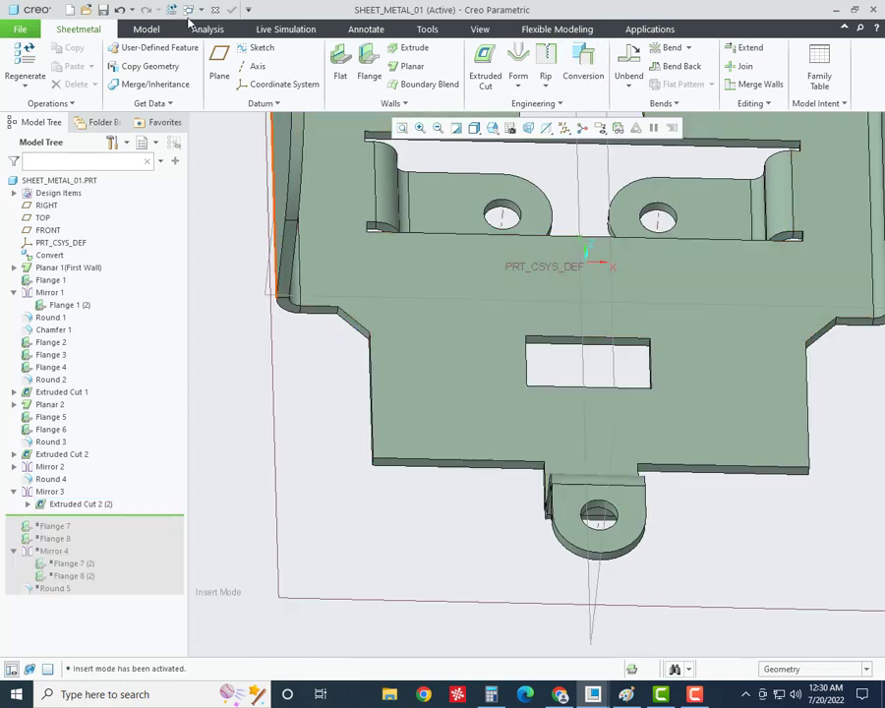
click(208, 29)
click(401, 71)
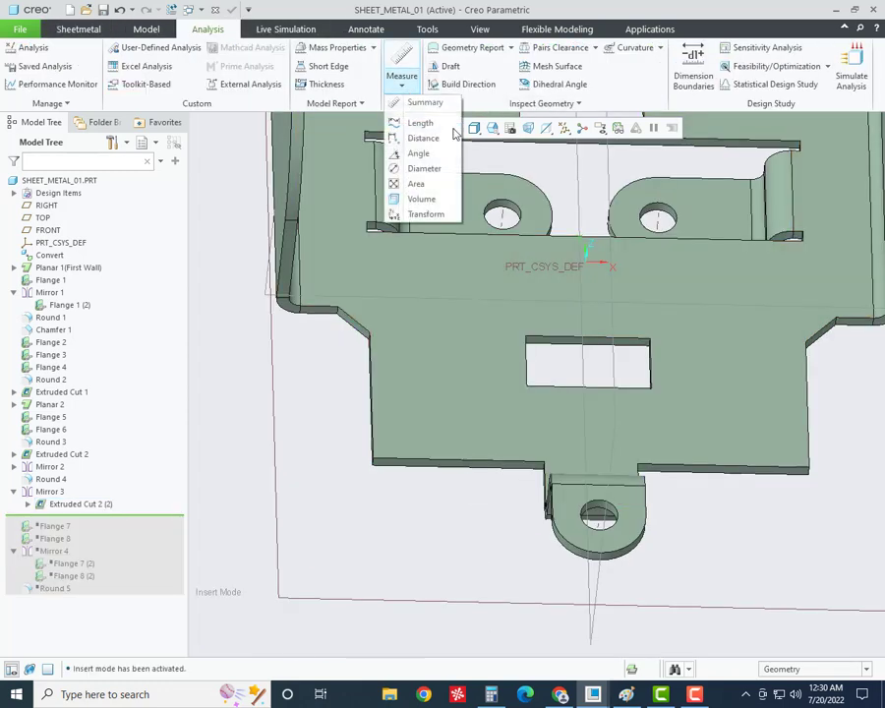
click(419, 123)
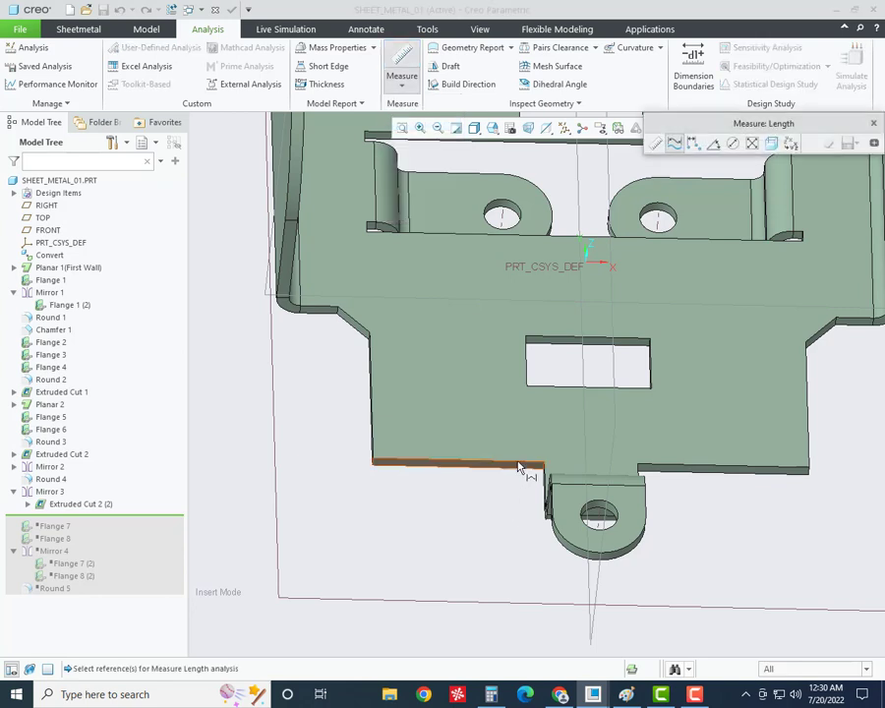
click(519, 461)
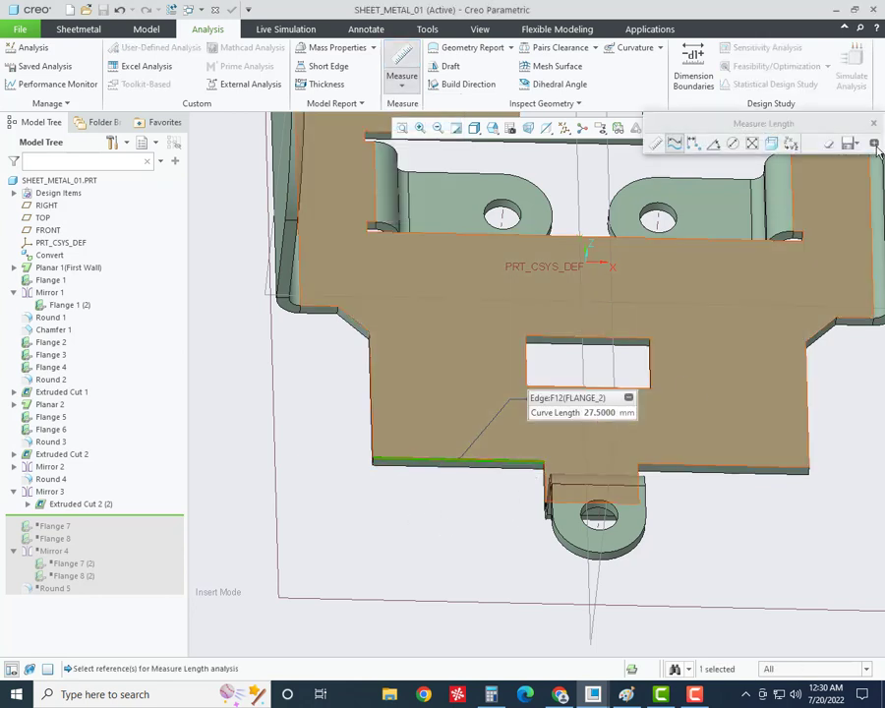
key(Escape)
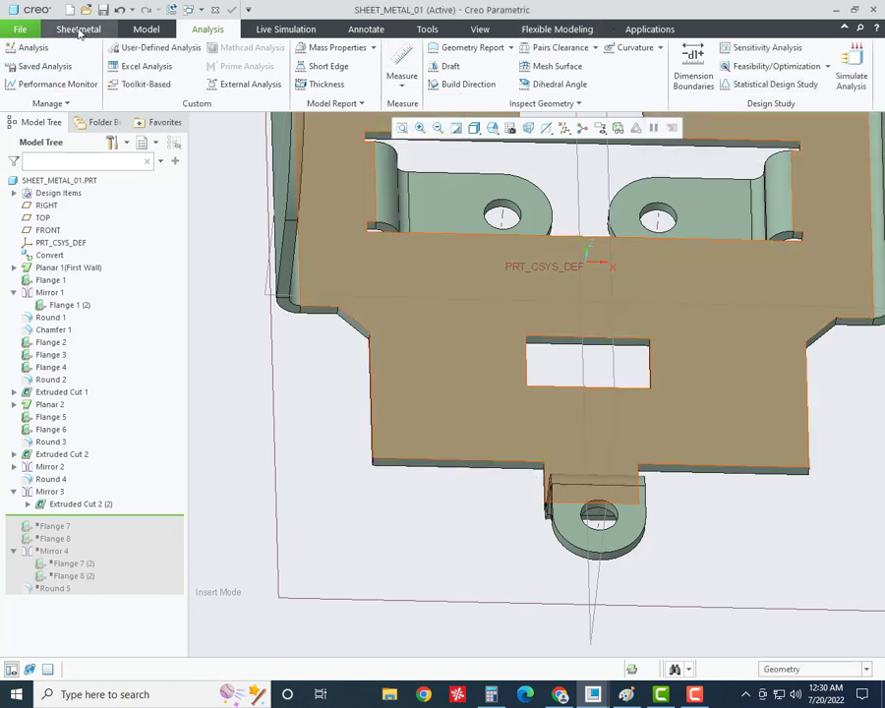
- Move the insert point to just after Flange 7 and measure the flange's top edge at 9.3 mm
click(78, 29)
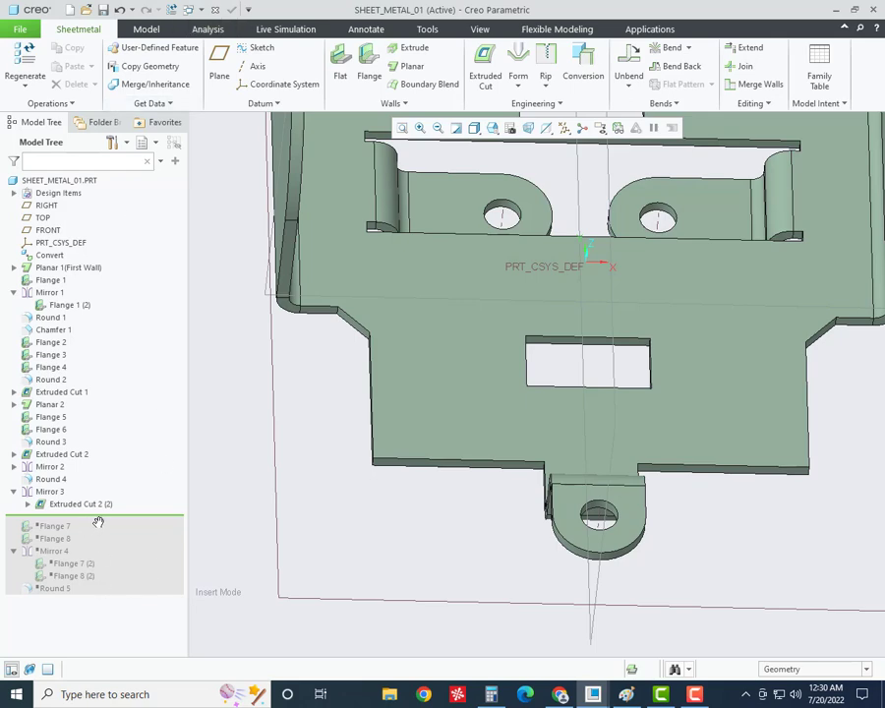
drag(93, 531, 94, 528)
mouse_move(483, 586)
middle_down()
mouse_move(515, 508)
mouse_move(468, 499)
middle_up()
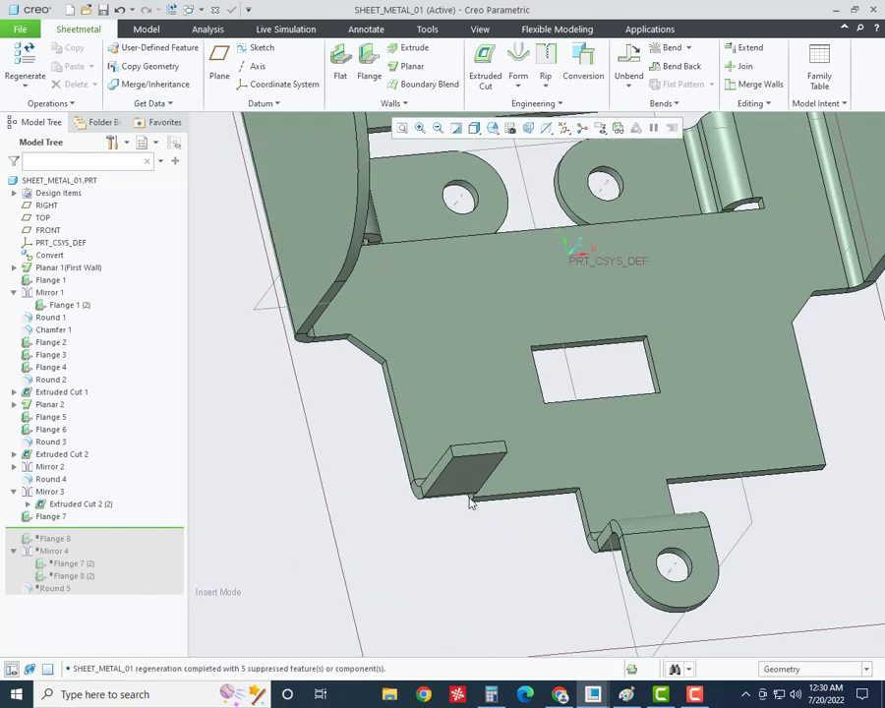
scroll(468, 499, up, 3)
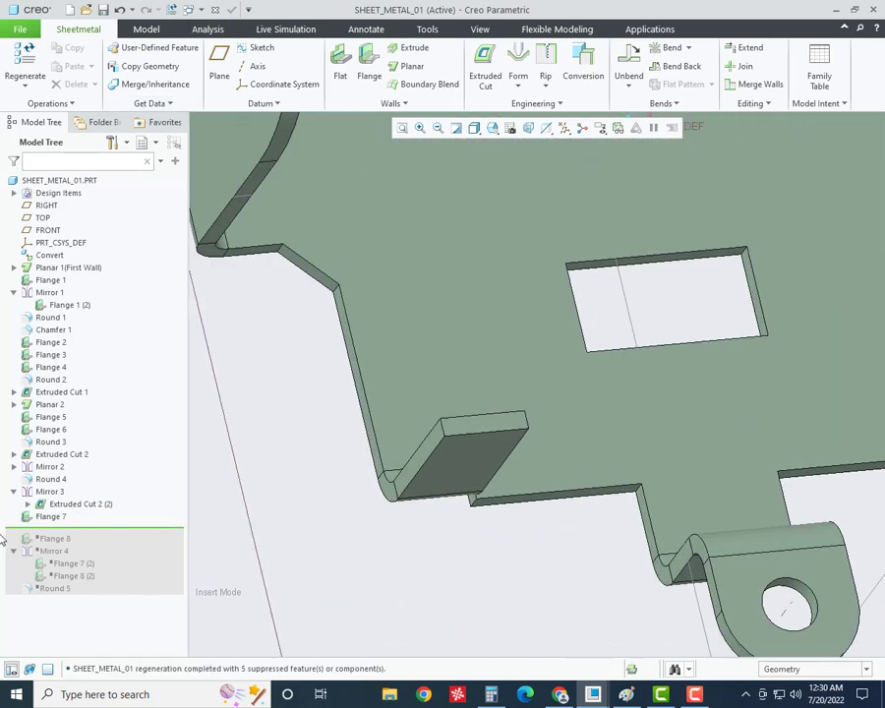
click(208, 30)
click(401, 76)
click(419, 122)
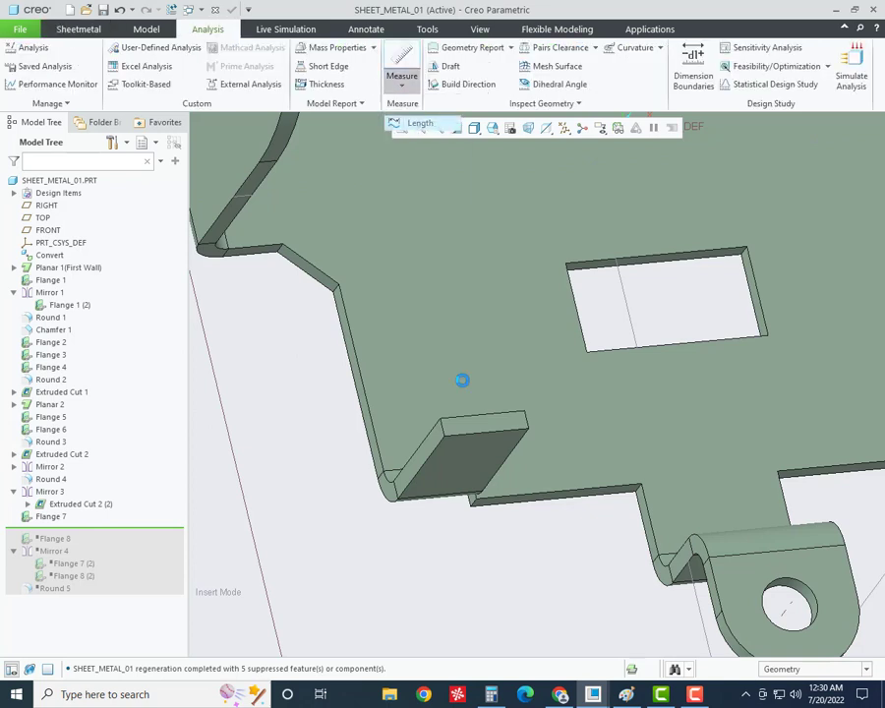
click(516, 431)
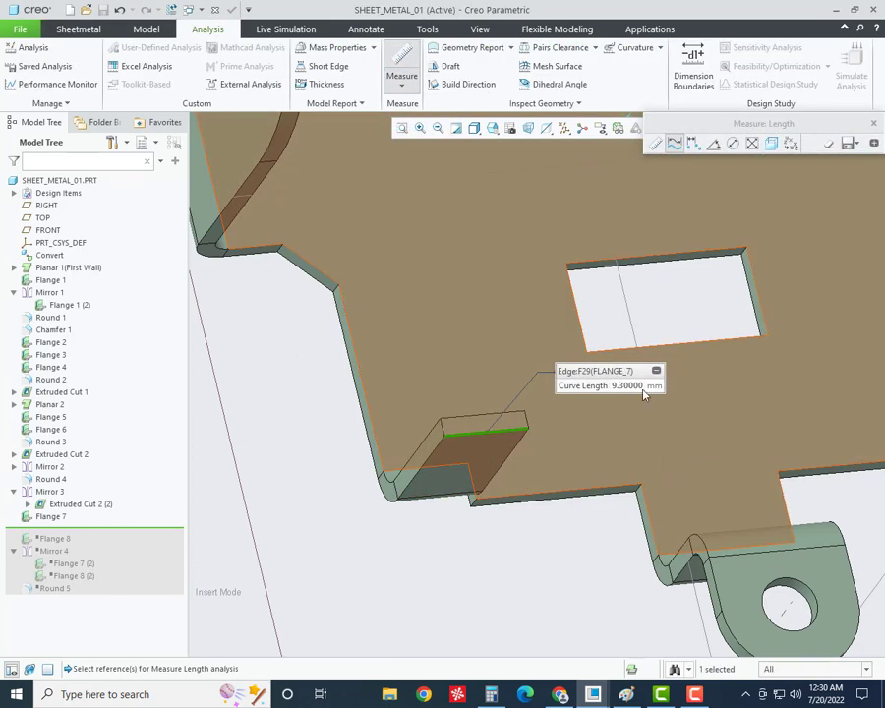
click(874, 124)
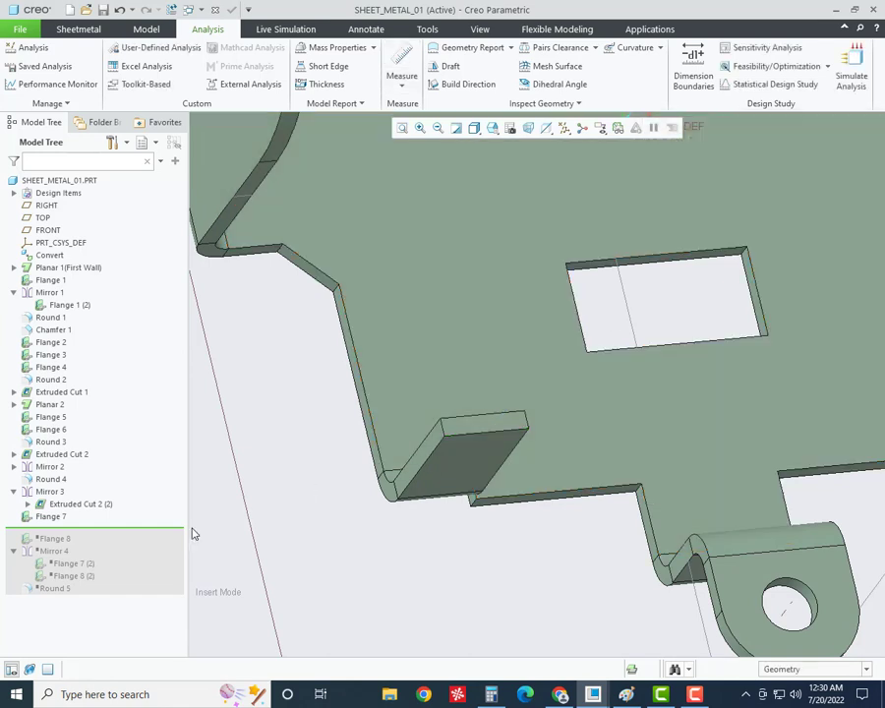
- Redefine Flange 7 with a -17.5 mm length, then restore Flange 8, Mirror 4 and Round 5
right_click(47, 524)
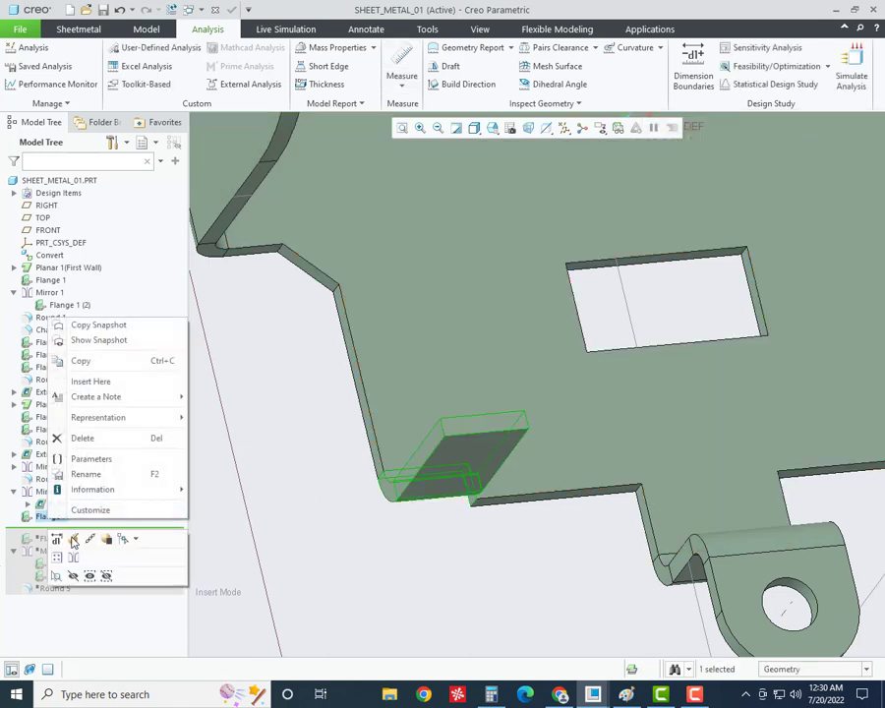
click(73, 535)
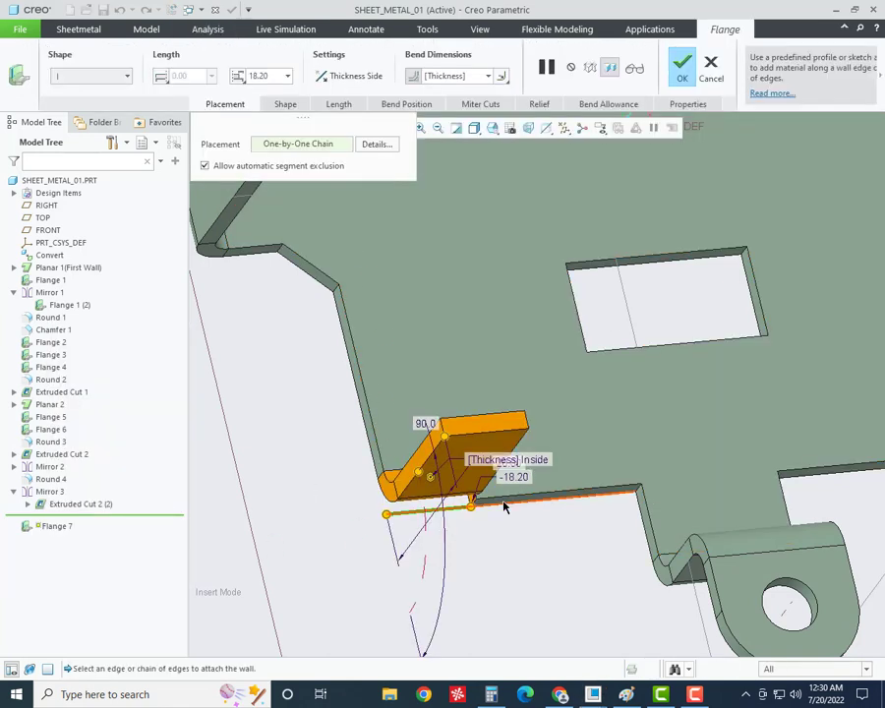
middle_drag(503, 503, 507, 480)
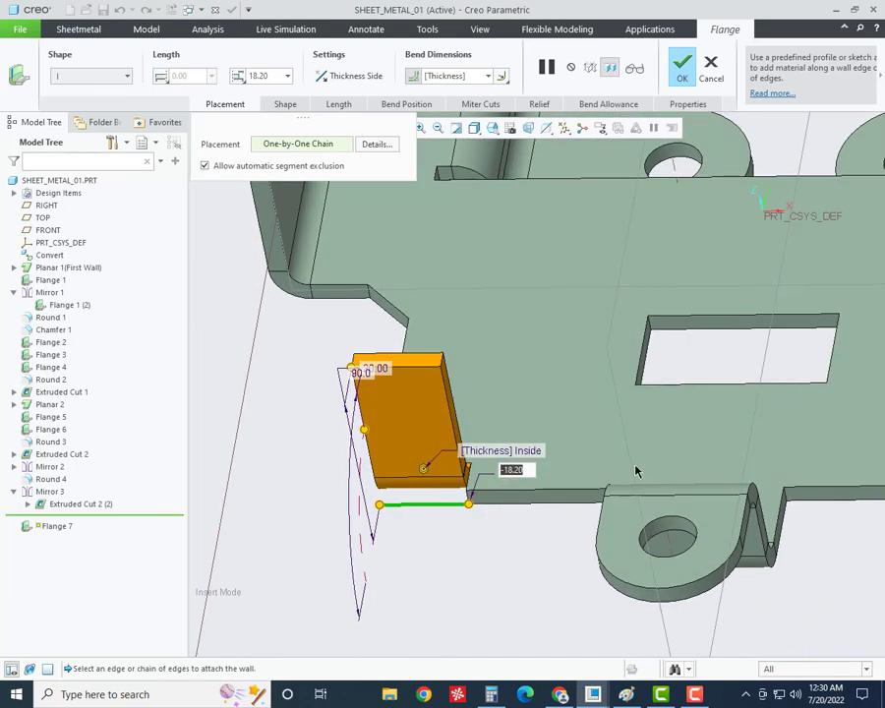
text(-1)
text(7.5)
key(Return)
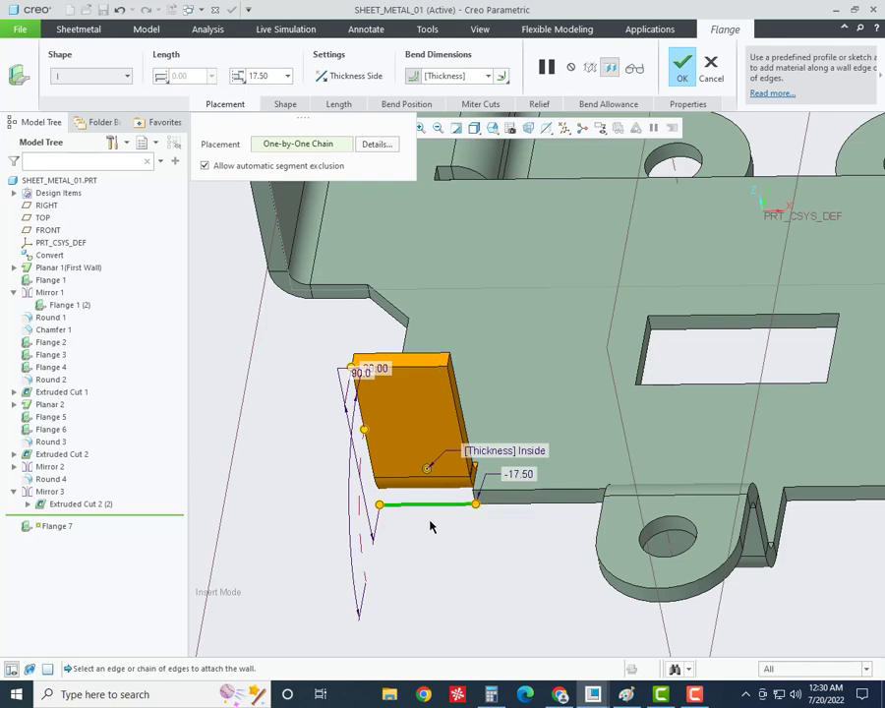
click(683, 67)
drag(105, 534, 101, 566)
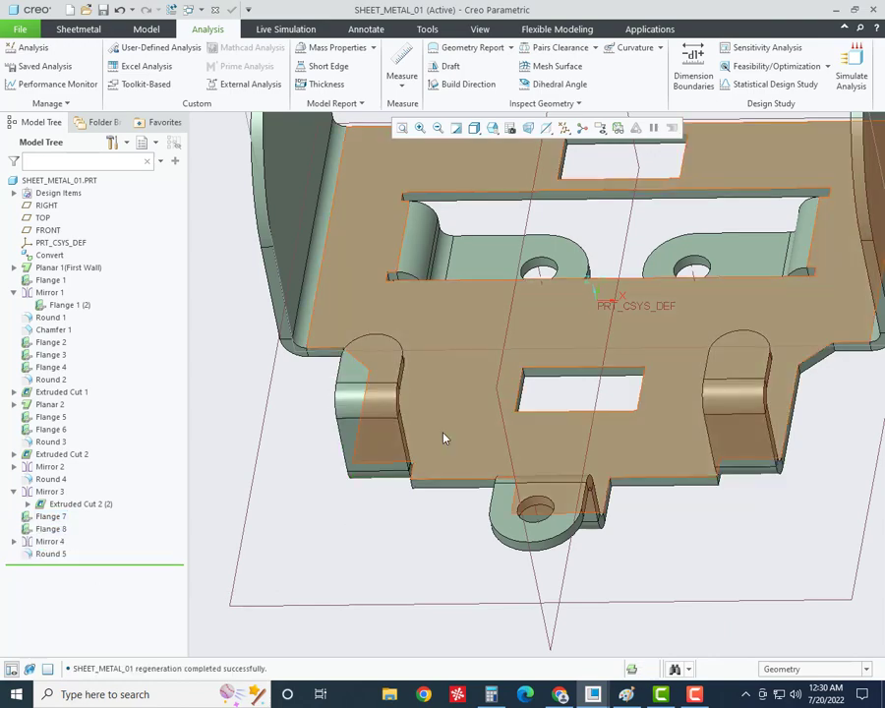
mouse_move(442, 435)
middle_down()
mouse_move(480, 508)
mouse_move(462, 464)
middle_up()
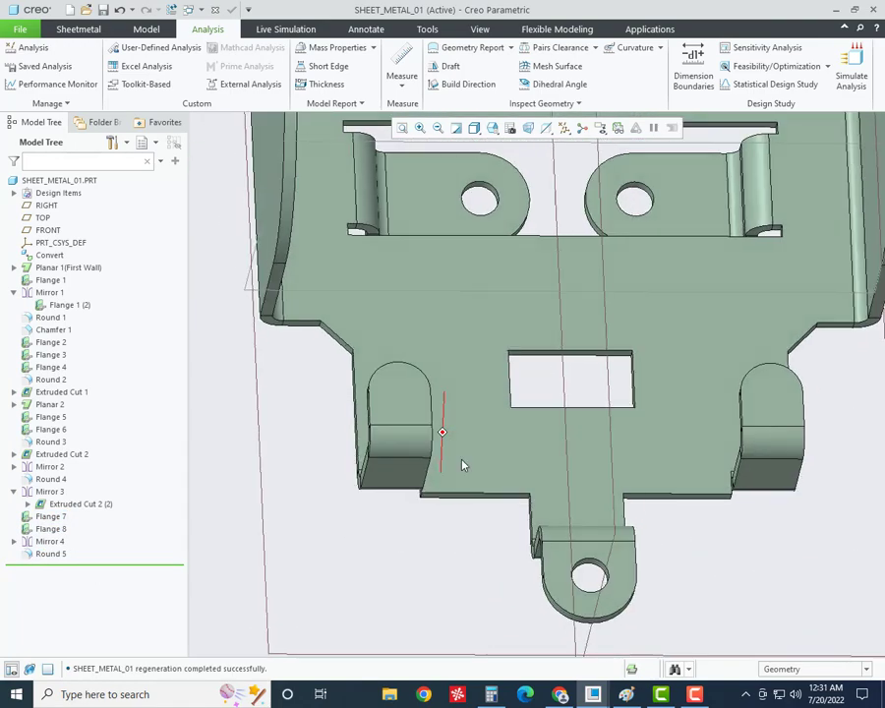
- Start a new extruded cut sketched on the base face, viewed face-on
click(78, 29)
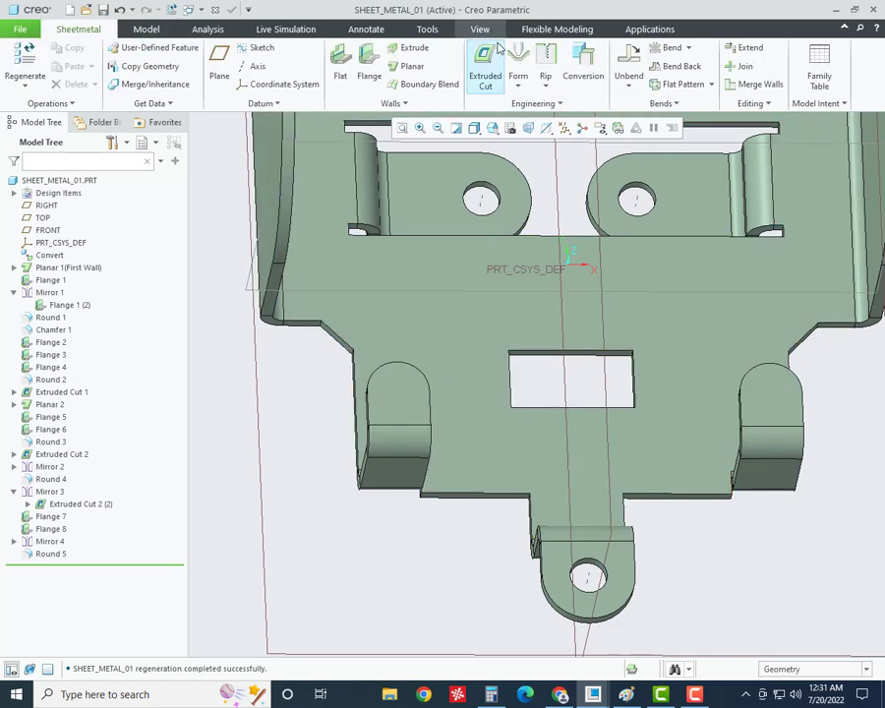
click(481, 74)
click(415, 430)
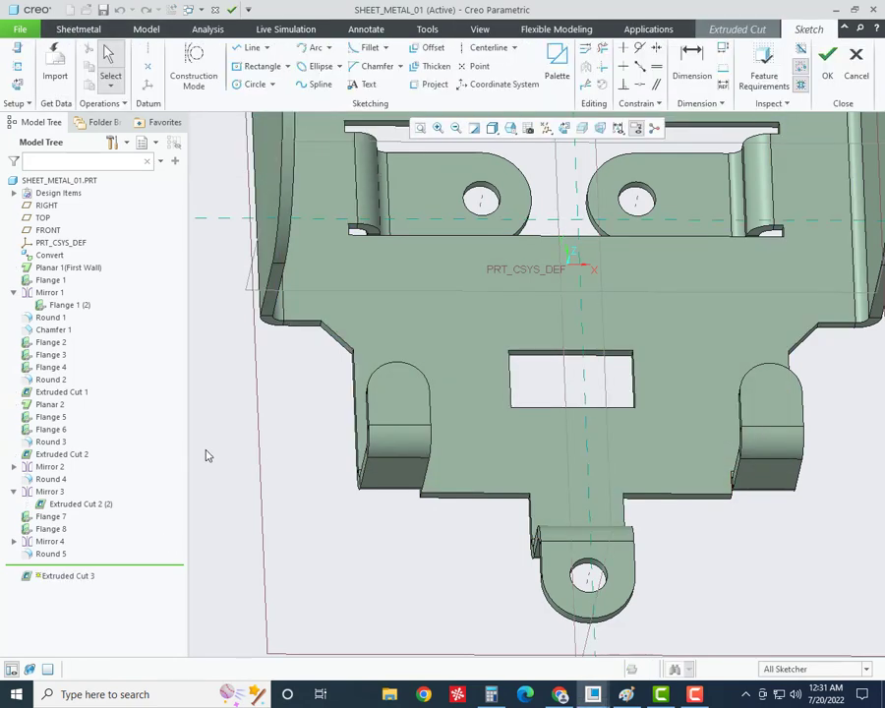
click(17, 83)
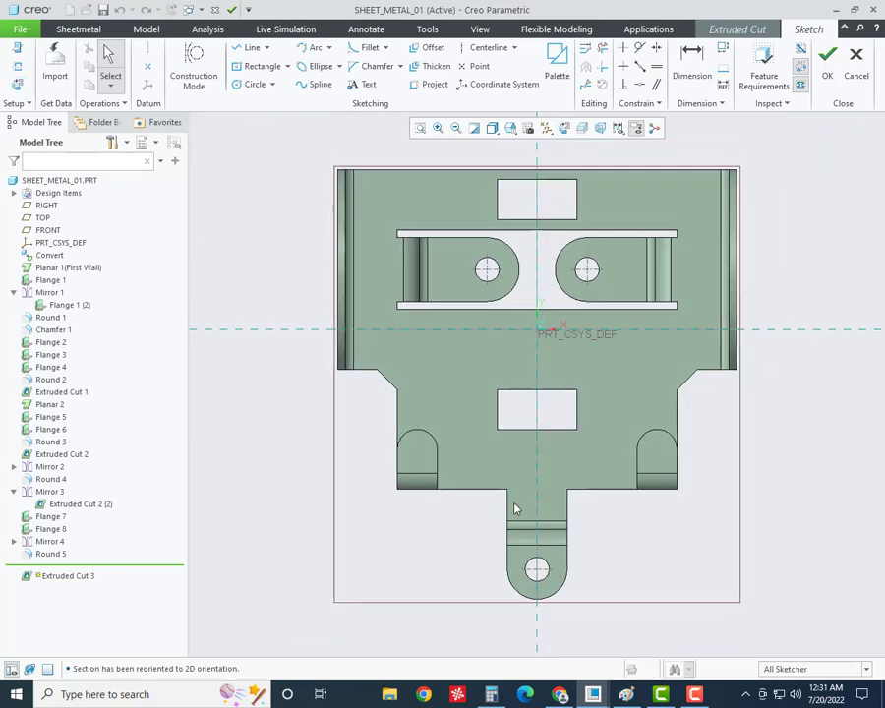
scroll(457, 470, up, 4)
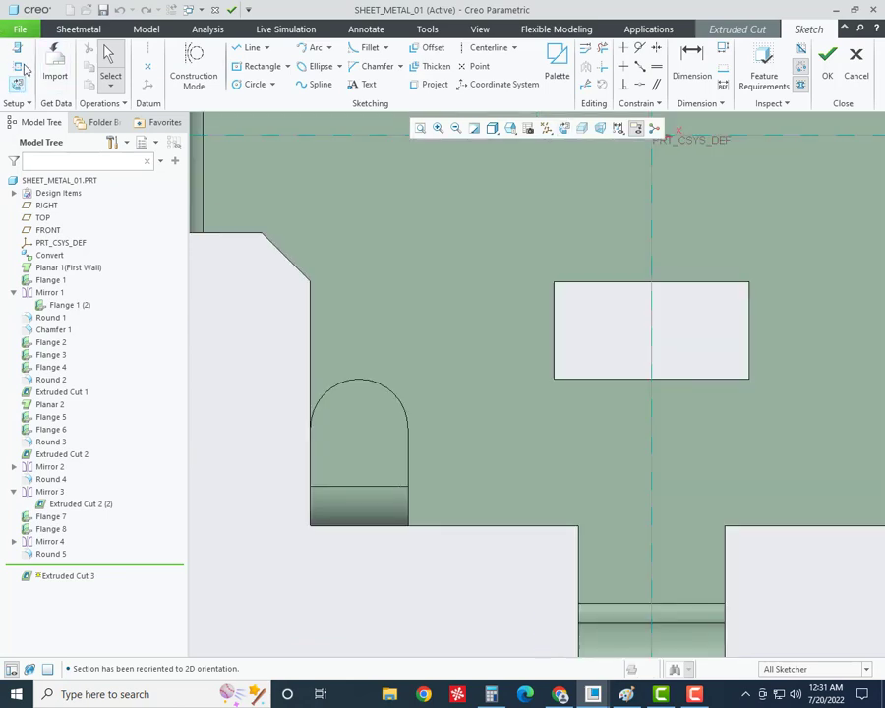
- Add the left and right rounds as sketch references
click(397, 402)
scroll(397, 401, down, 4)
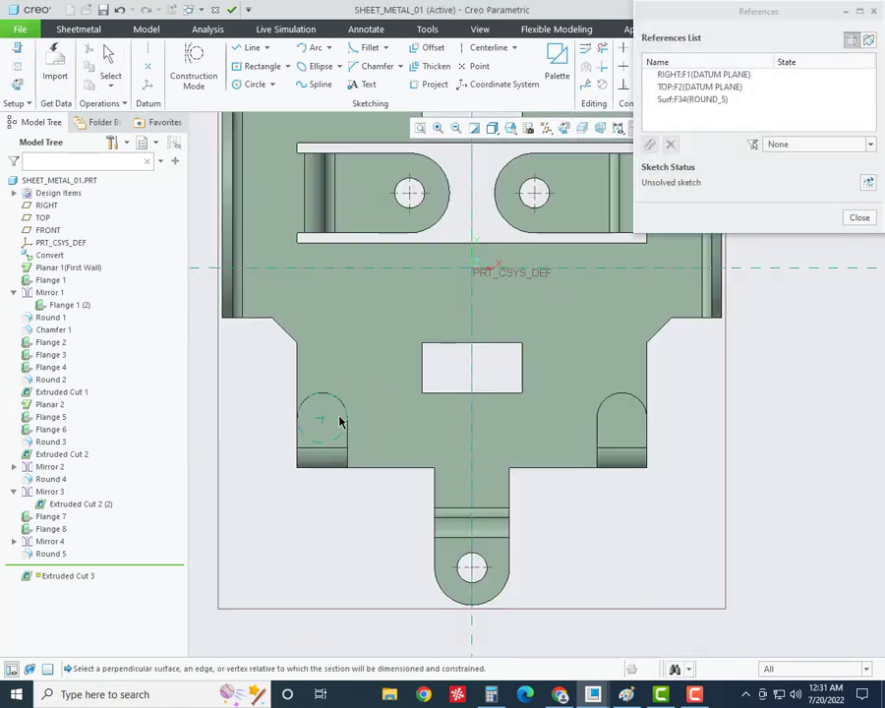
click(645, 418)
middle_click(686, 411)
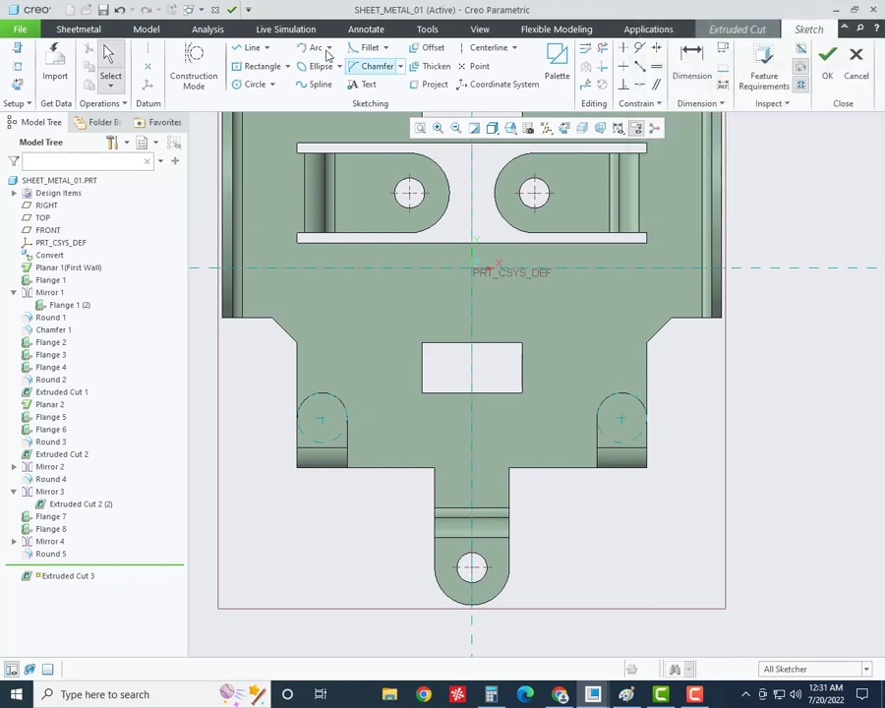
- Check the '2 holes Ø5' callout on the Paint reference drawing, then return to the sketch
click(245, 85)
scroll(339, 438, up, 3)
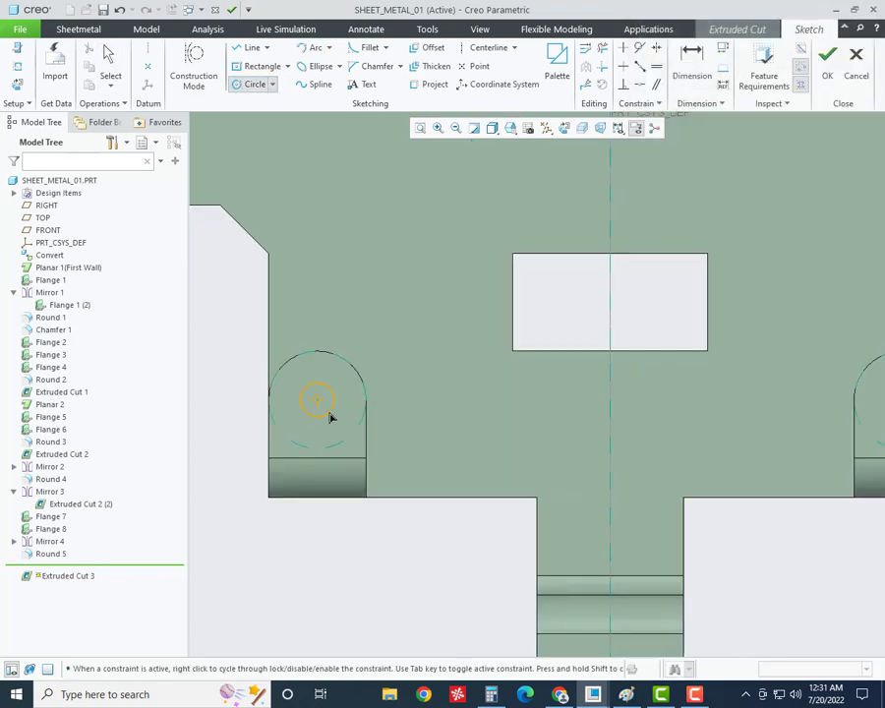
key(alt+Tab)
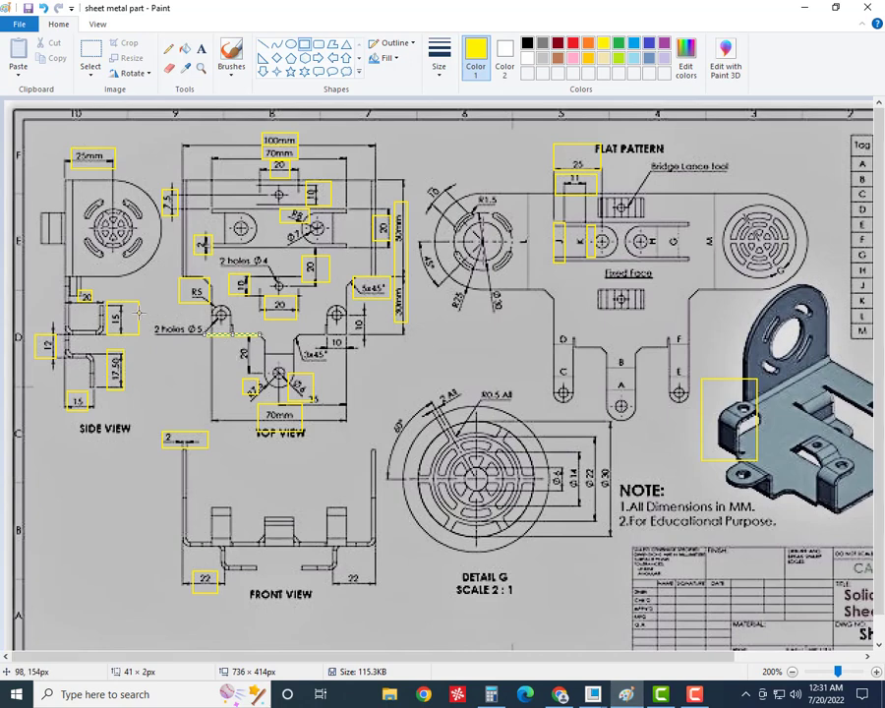
drag(138, 315, 214, 344)
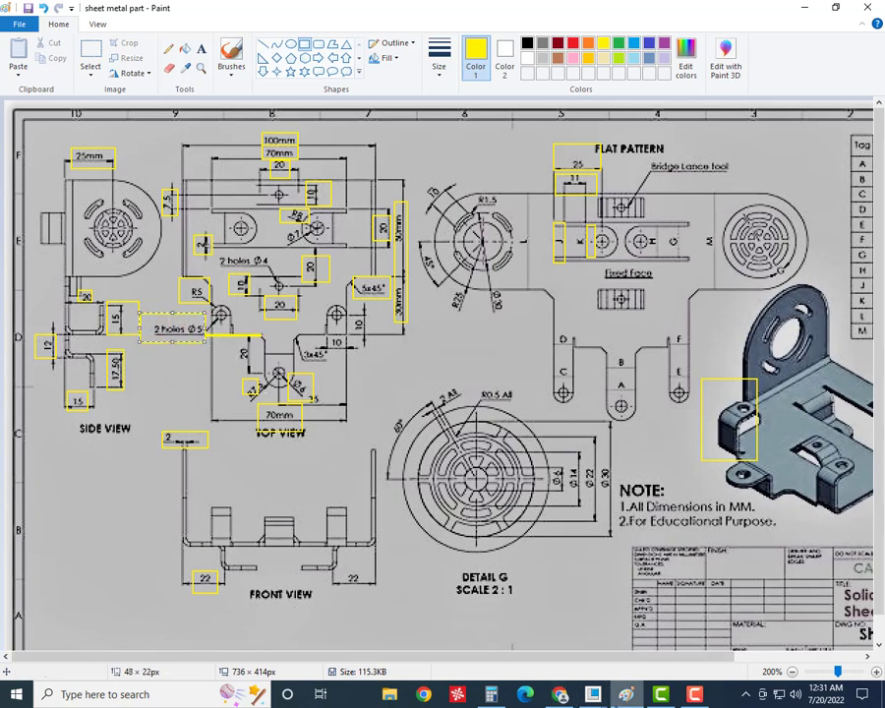
mouse_move(627, 694)
click(645, 632)
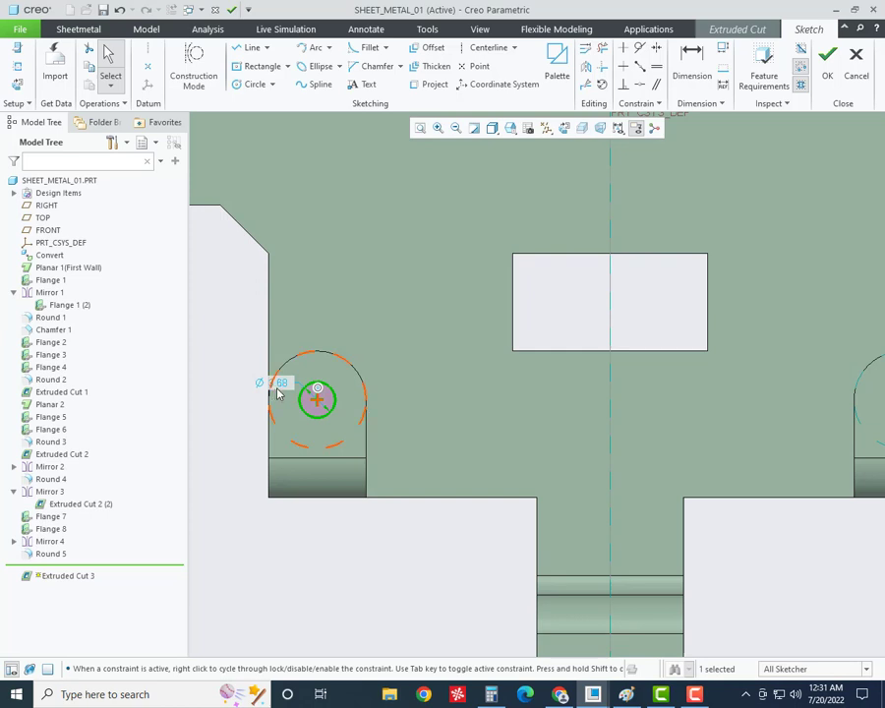
- Sketch Ø5 mm hole circles in the left and right tabs
click(279, 393)
text(5)
key(Return)
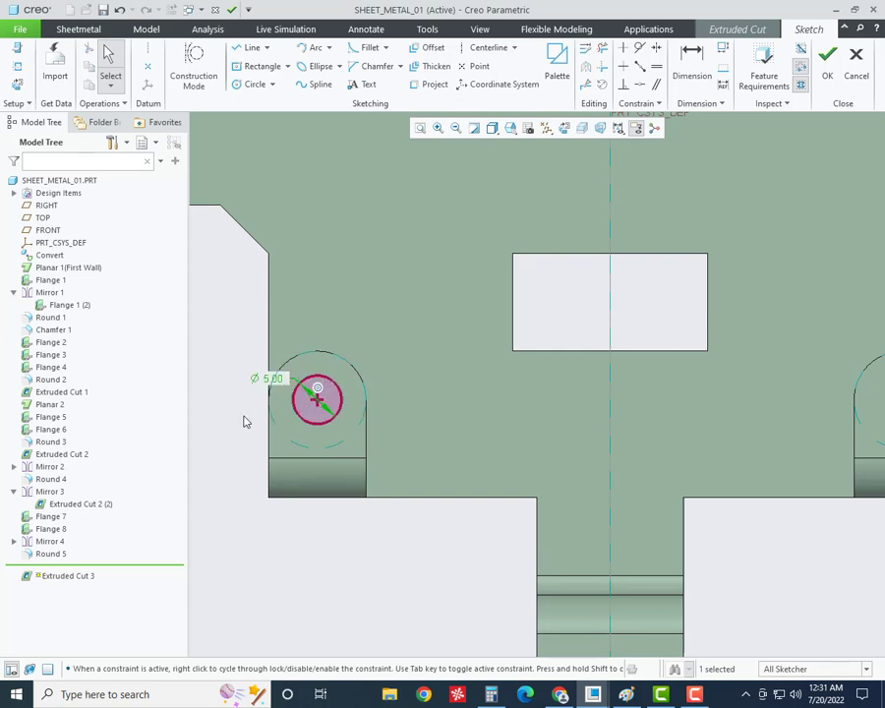
scroll(244, 422, down, 3)
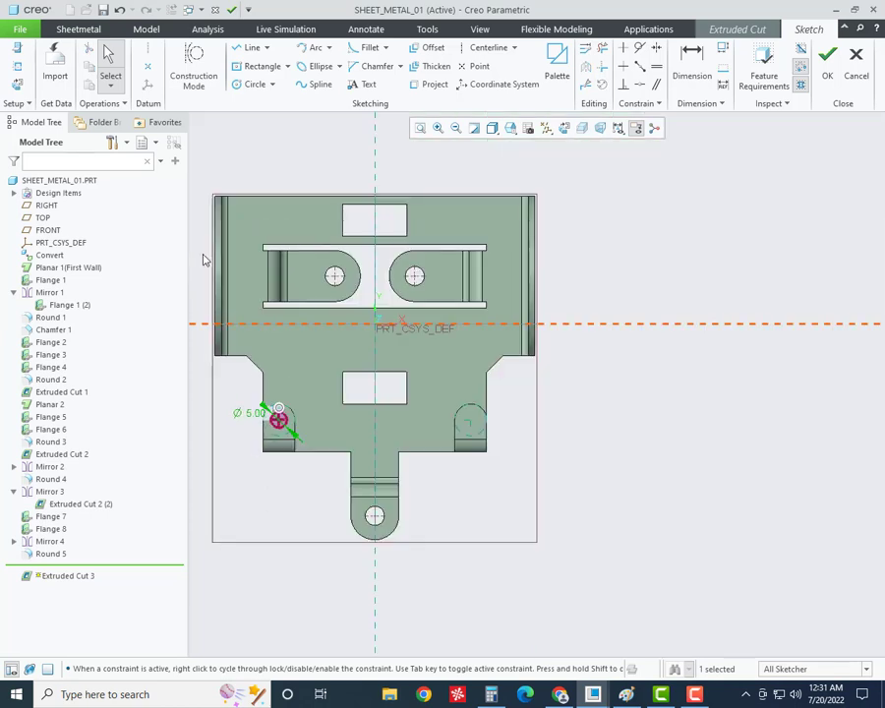
click(236, 85)
scroll(501, 427, up, 4)
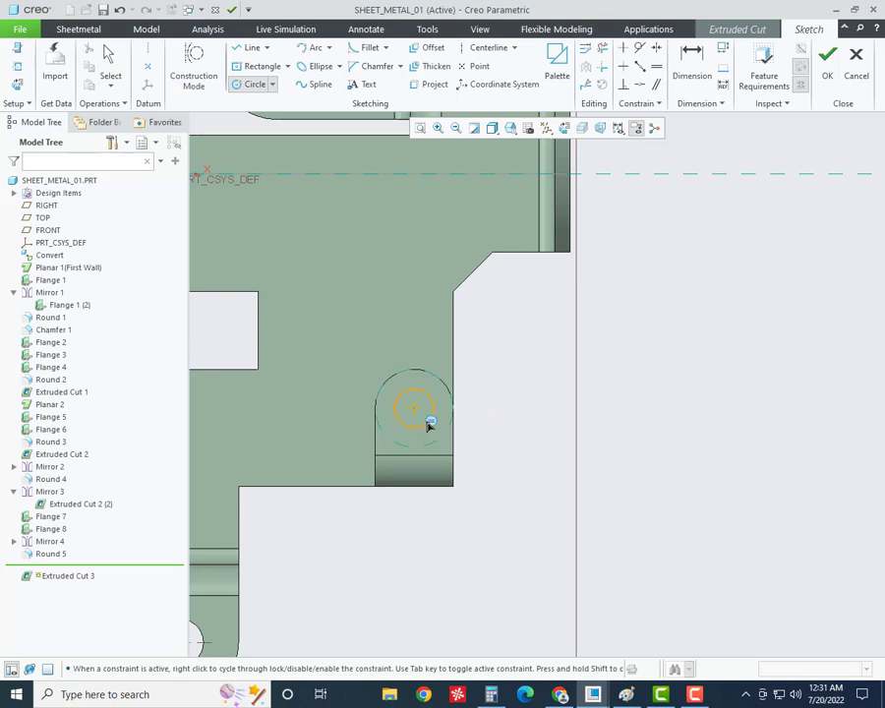
click(429, 422)
middle_click(552, 421)
scroll(553, 421, down, 3)
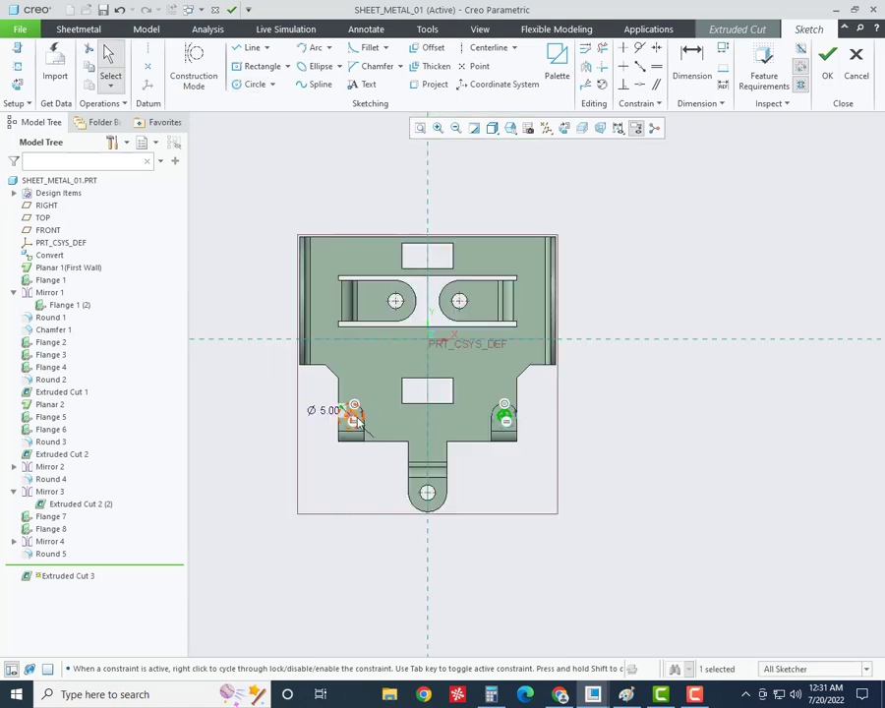
- Finish the extruded cut through both tabs, save the part, and inspect the holes
click(827, 61)
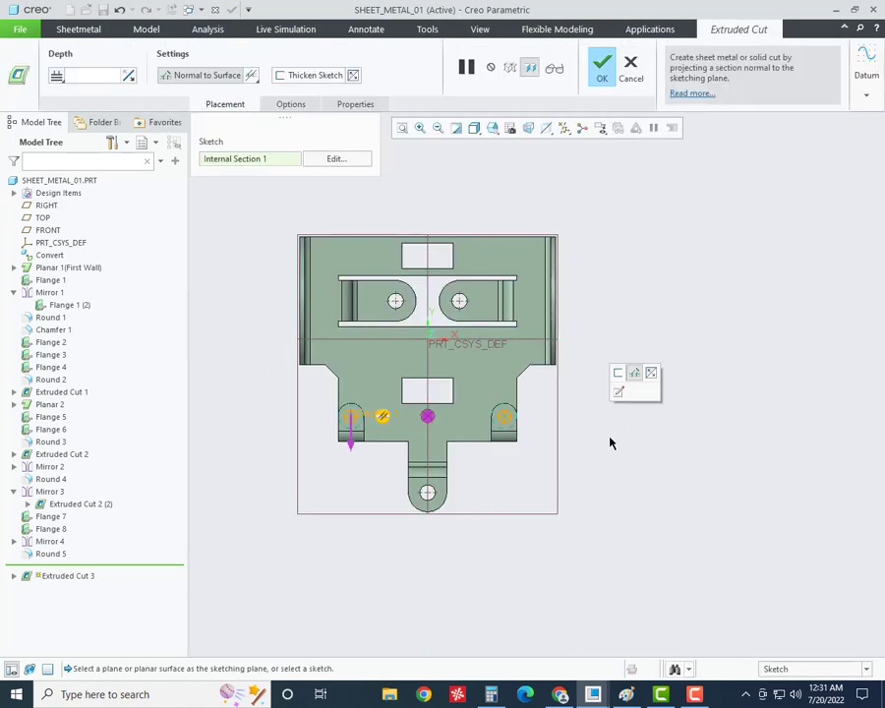
middle_click(616, 309)
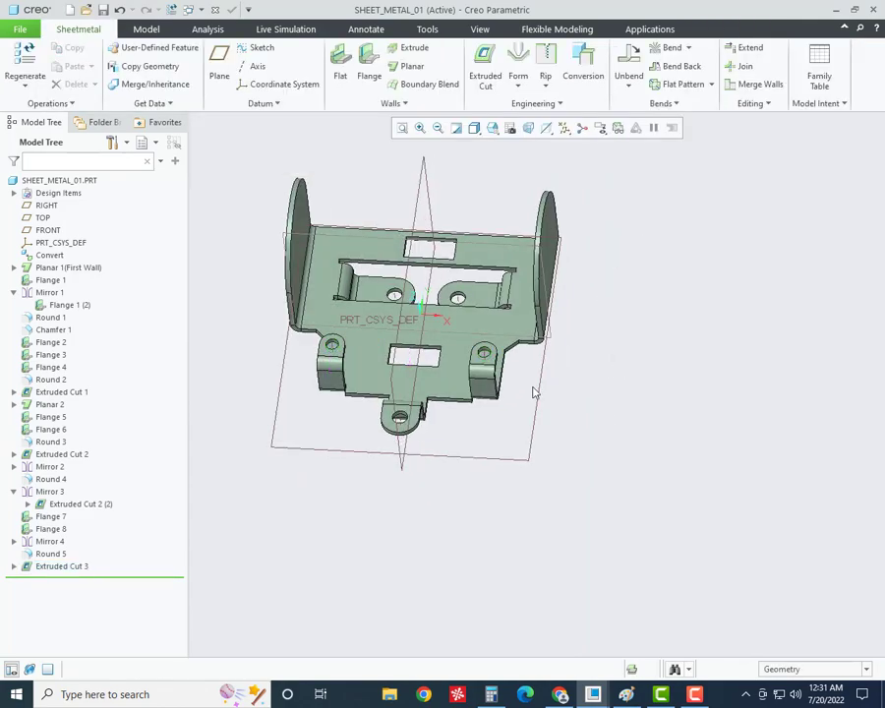
key(ctrl+s)
mouse_move(534, 392)
middle_down()
mouse_move(573, 366)
mouse_move(580, 405)
middle_up()
scroll(574, 365, up, 3)
middle_drag(570, 391, 413, 487)
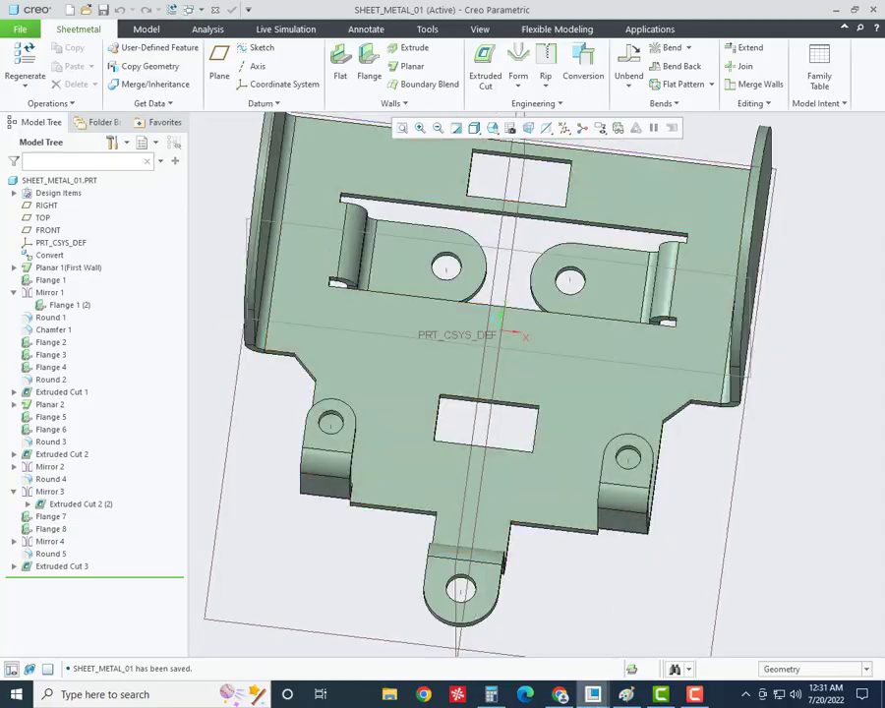
- Mark the 3x45° chamfer note on the Paint reference drawing
key(alt+Tab)
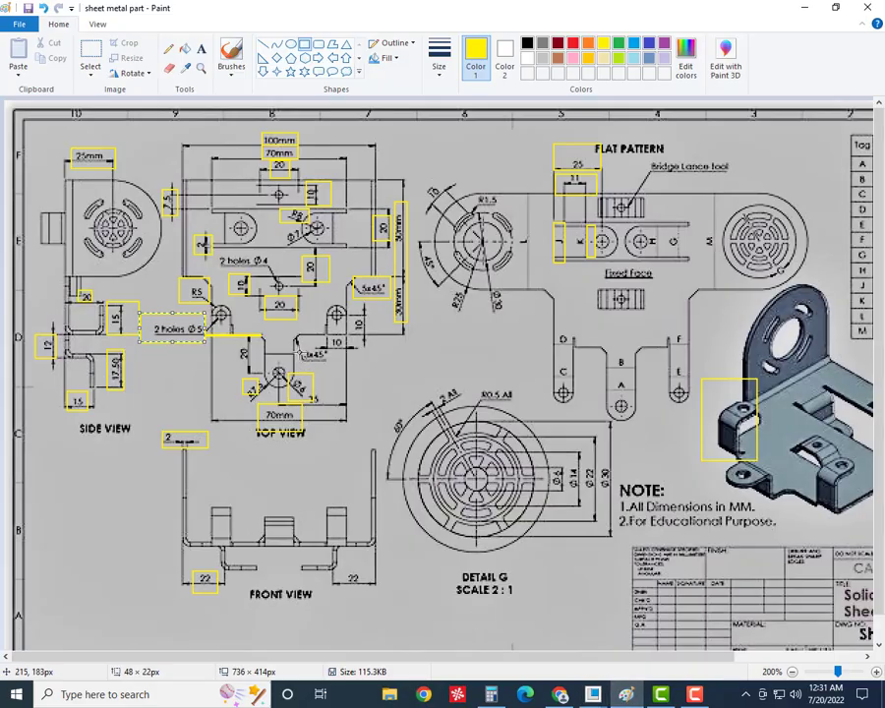
drag(298, 349, 314, 361)
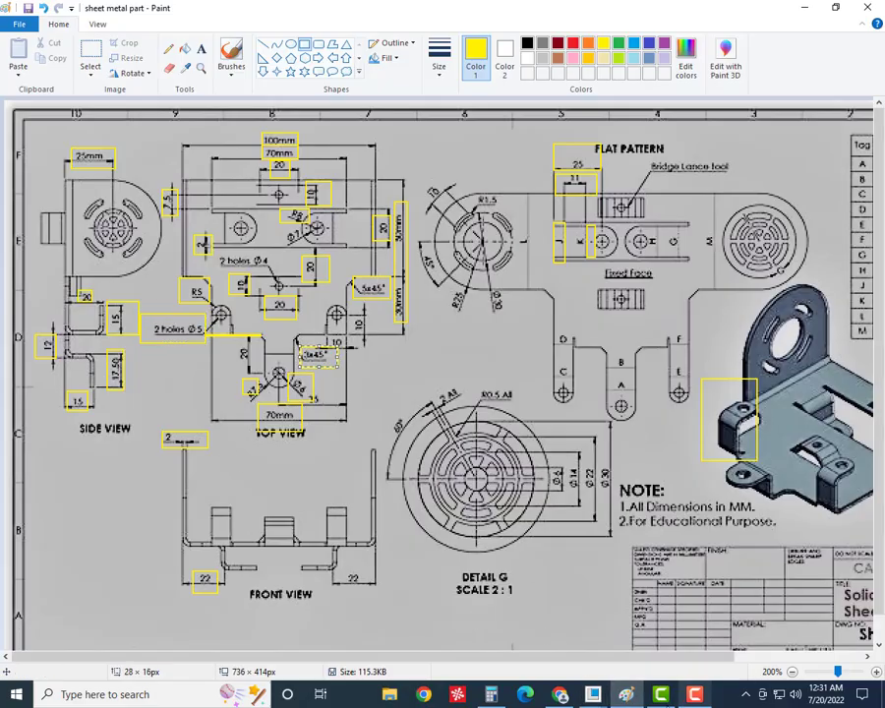
mouse_move(592, 694)
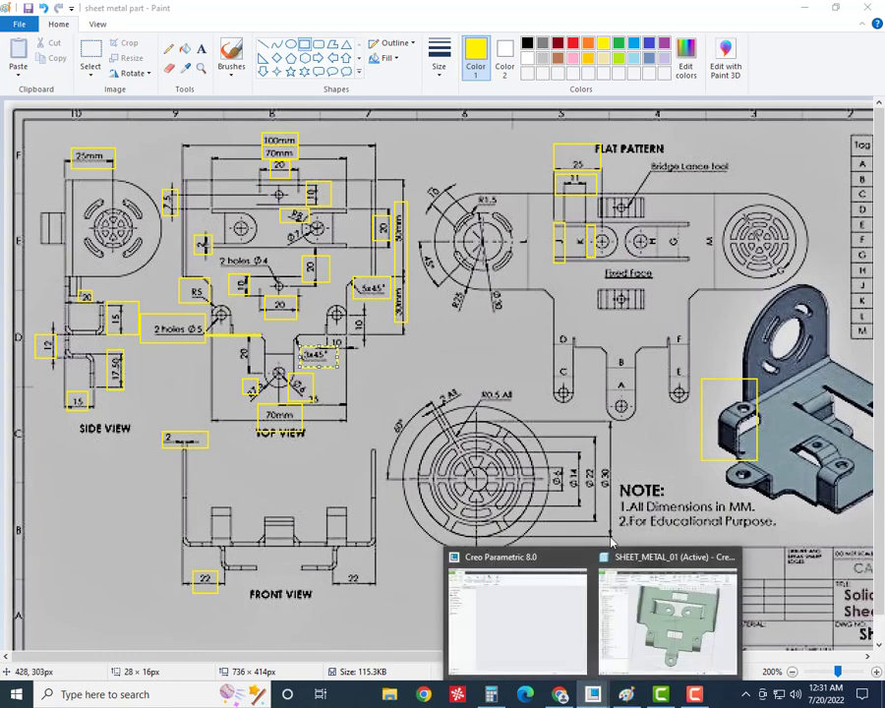
click(634, 575)
- Start a chamfer on the first base corner edge beside the bottom lug
click(532, 103)
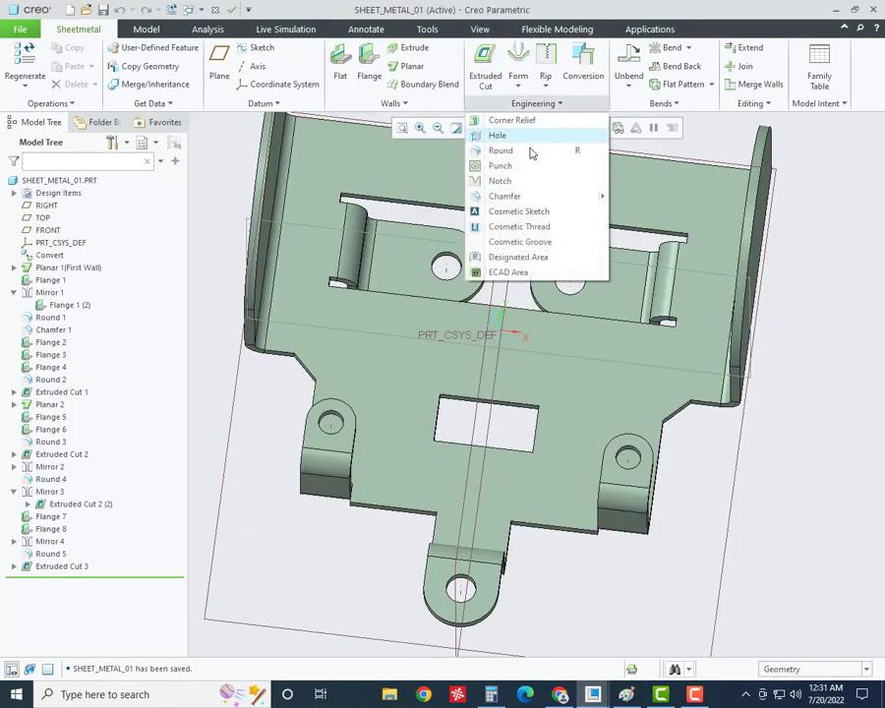
click(497, 196)
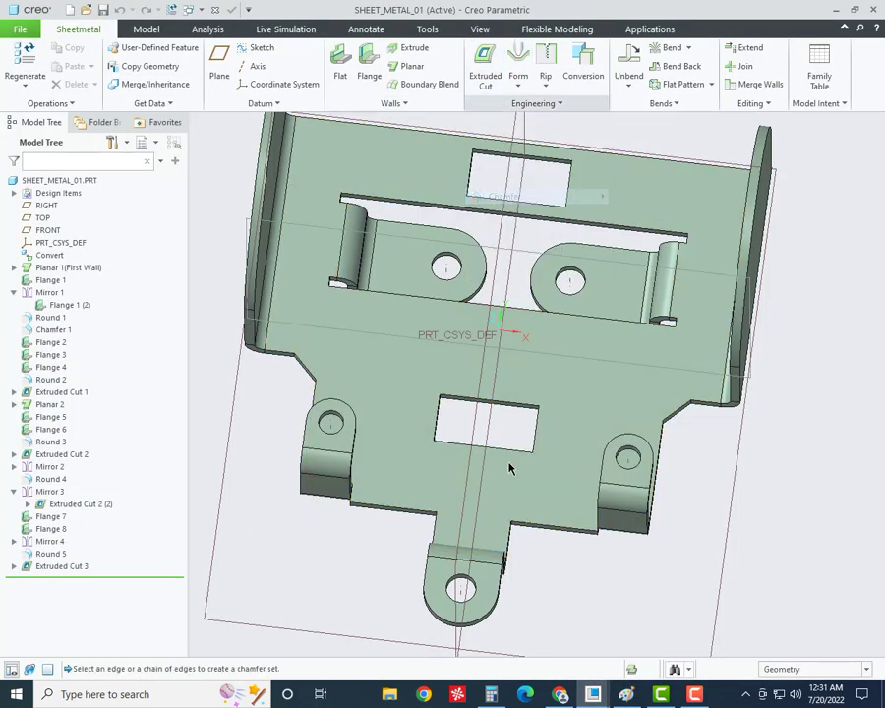
middle_drag(411, 495, 460, 486)
scroll(419, 510, up, 5)
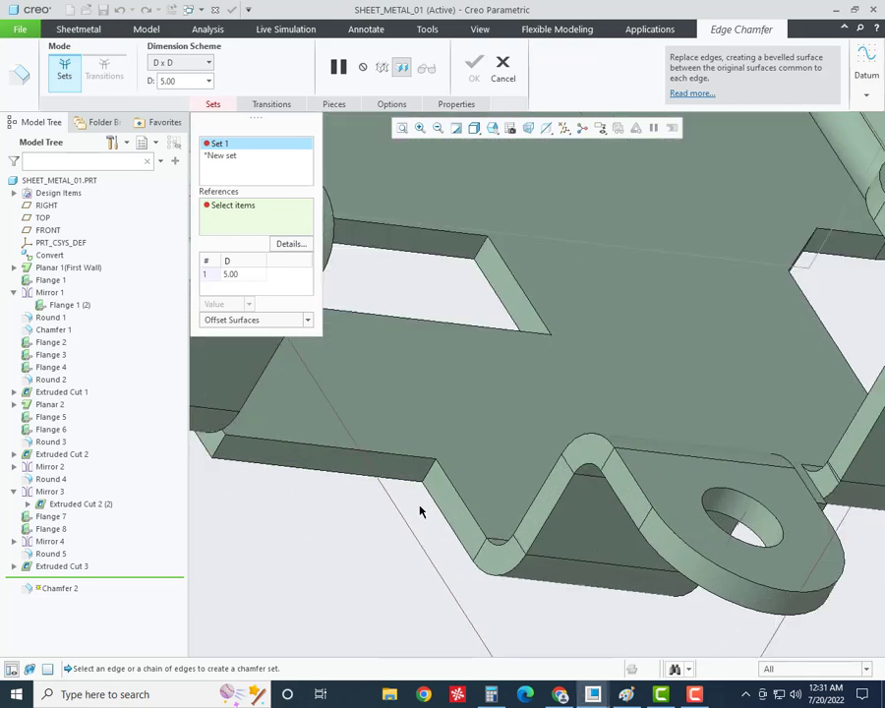
click(430, 472)
scroll(429, 472, down, 5)
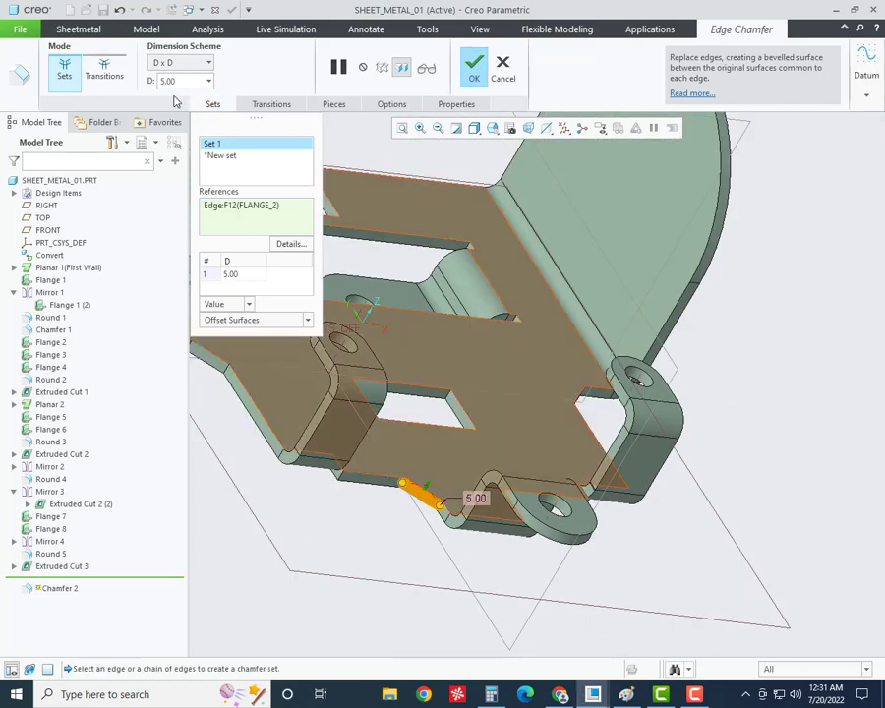
- Set the chamfer distance to 3 mm, add the second corner edge, and finish
text(3)
key(Return)
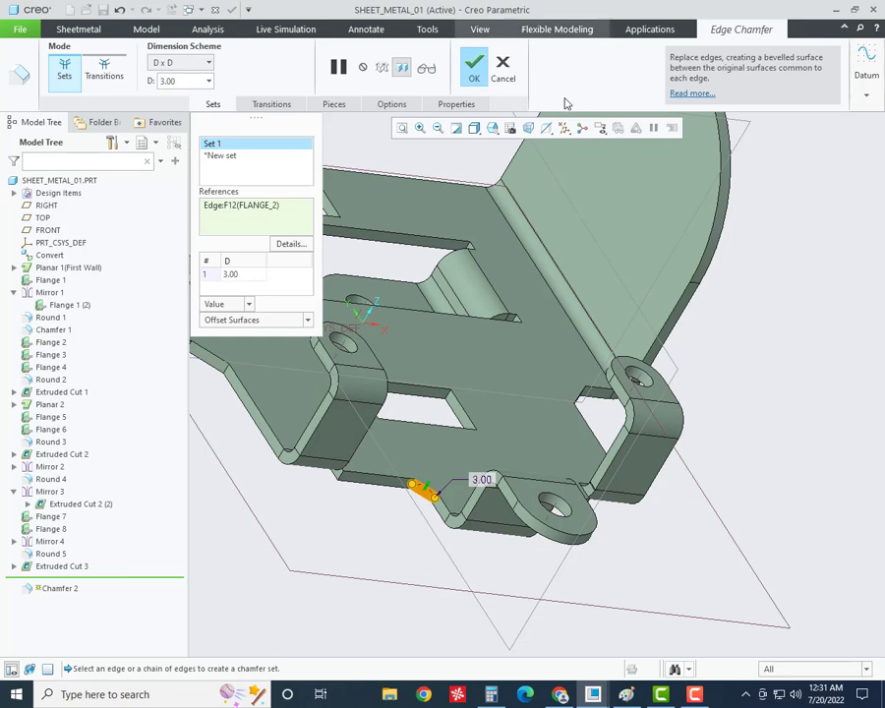
middle_drag(644, 247, 583, 271)
scroll(314, 591, up, 4)
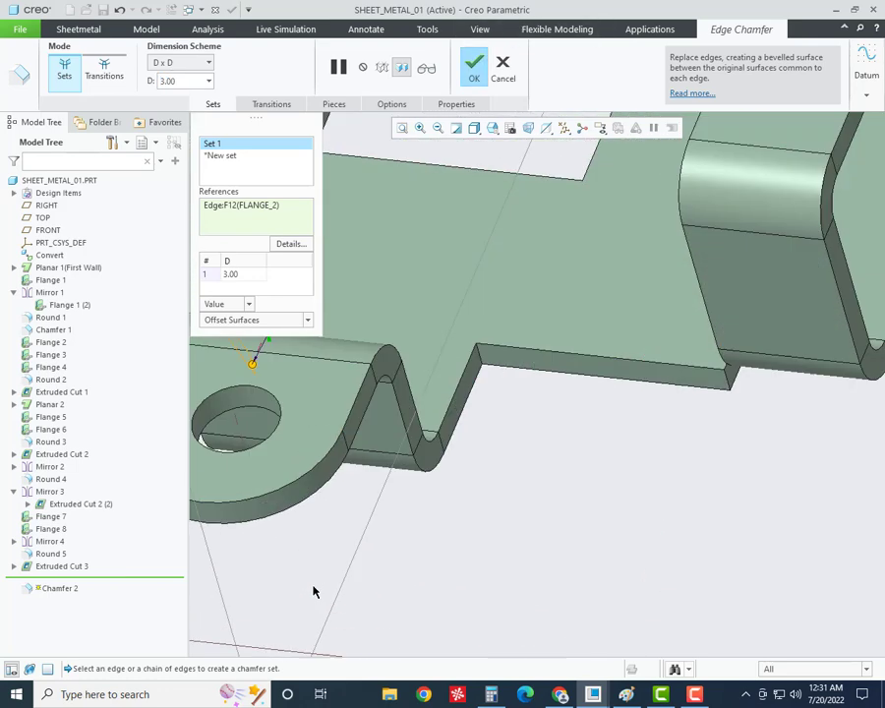
ctrl+click(481, 361)
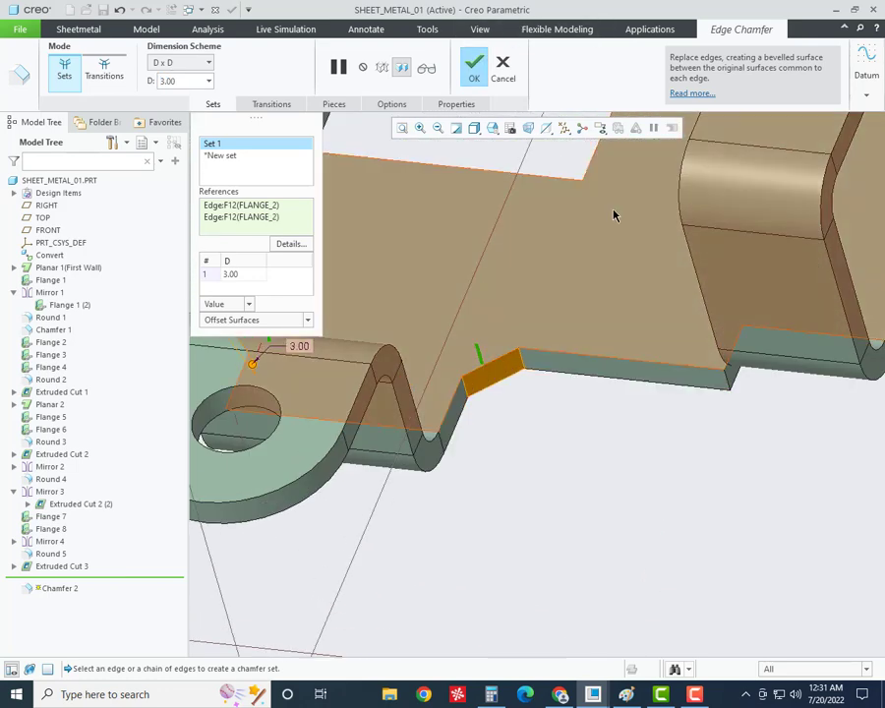
click(469, 66)
- Save the part, check the chamfers, and bring up the Paint reference drawing
scroll(565, 459, down, 4)
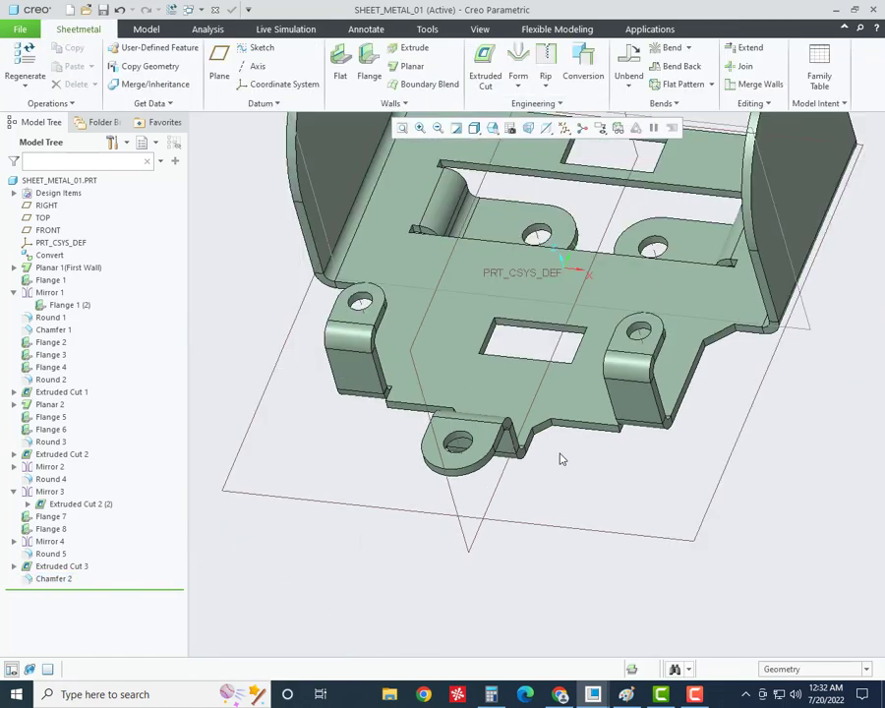
key(ctrl+s)
scroll(543, 478, down, 2)
mouse_move(542, 478)
middle_down()
mouse_move(602, 380)
mouse_move(575, 490)
mouse_move(589, 388)
middle_up()
scroll(609, 398, up, 4)
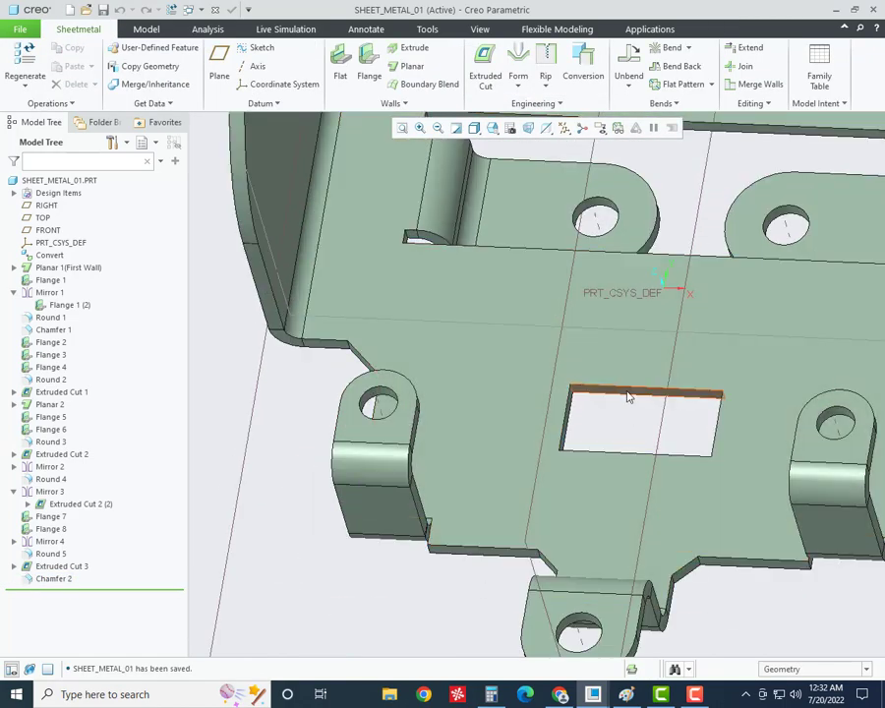
scroll(583, 412, down, 4)
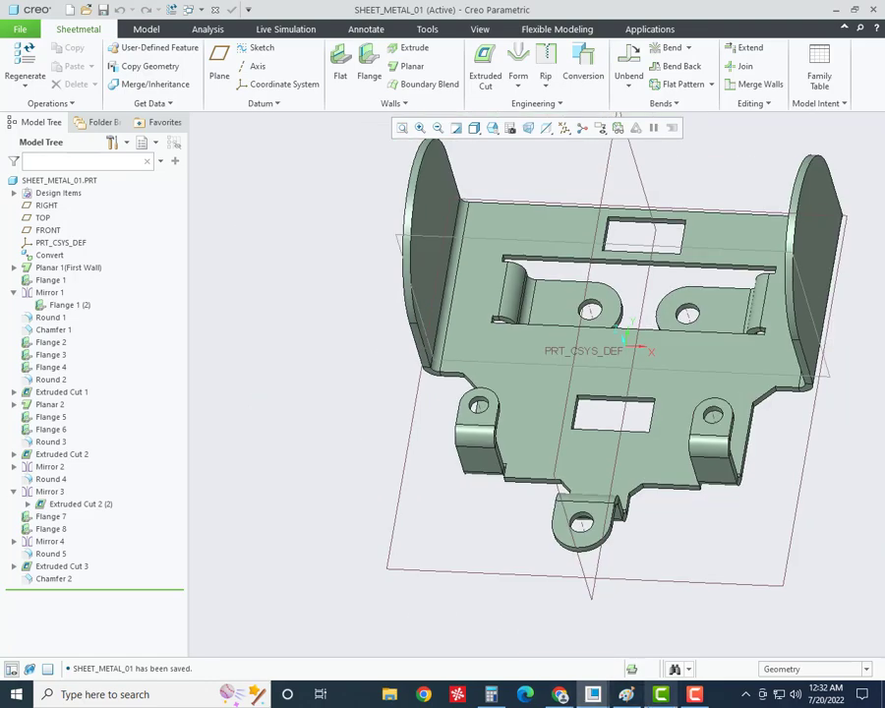
click(625, 692)
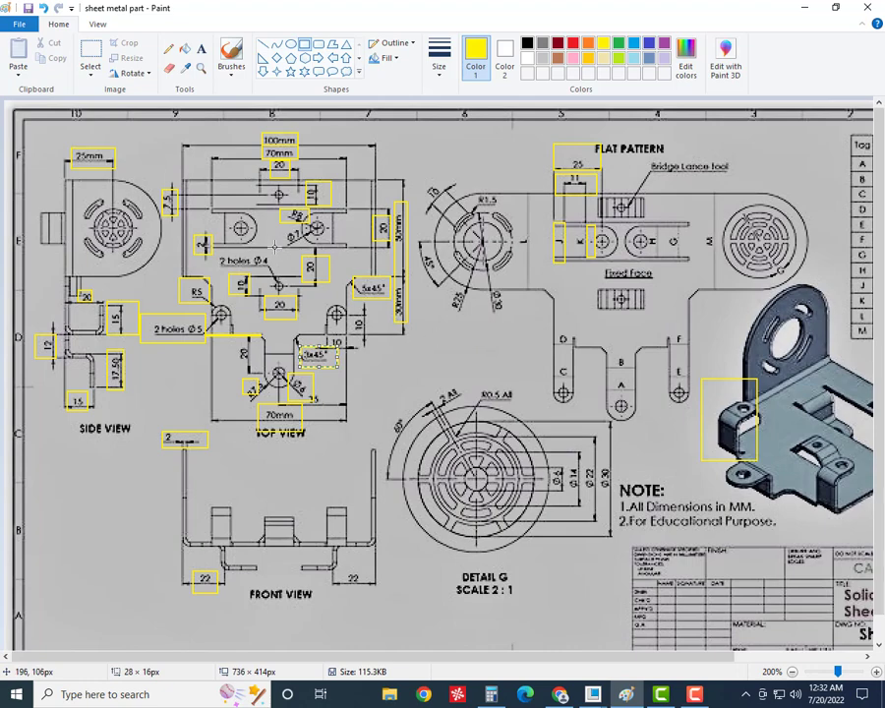
- Switch from the Paint reference drawing back to the SHEET_METAL_01 bracket model in Creo
click(625, 696)
mouse_move(419, 419)
middle_down()
mouse_move(553, 454)
mouse_move(558, 425)
middle_up()
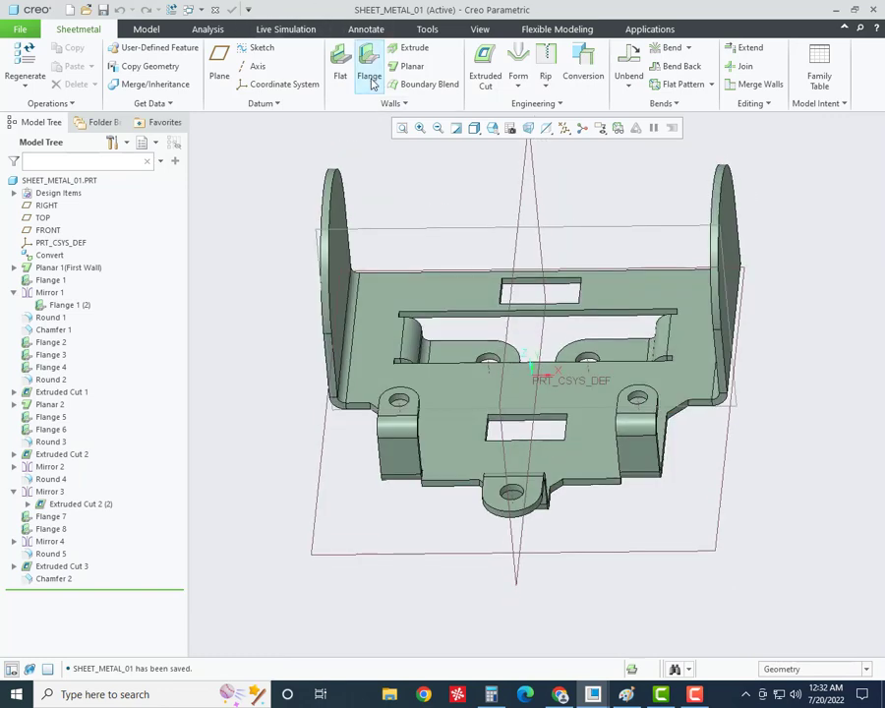
- Start a flange wall on the slot's edge and set its profile shape to S
click(72, 74)
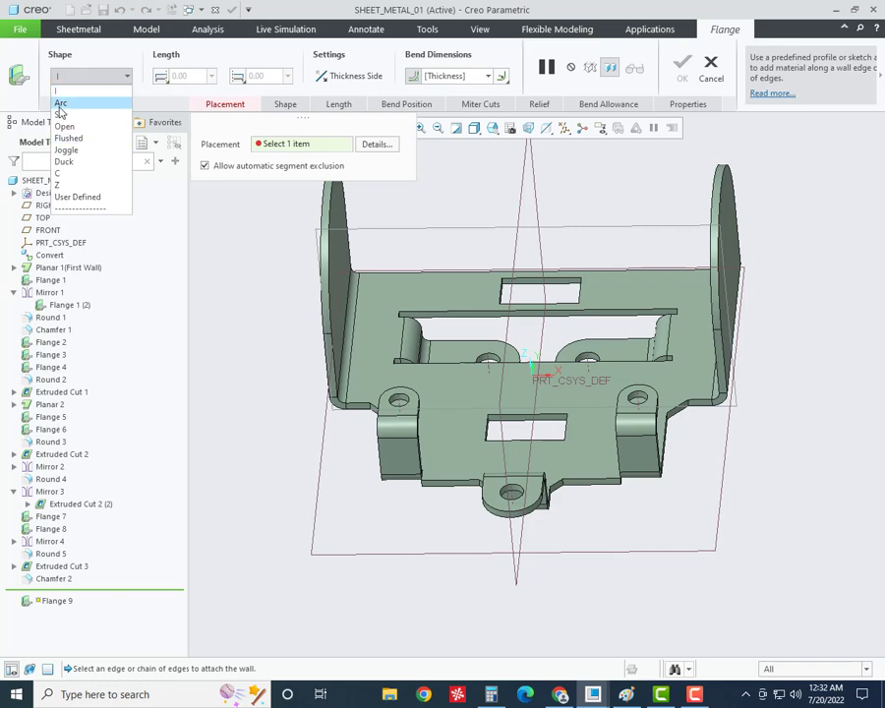
click(61, 185)
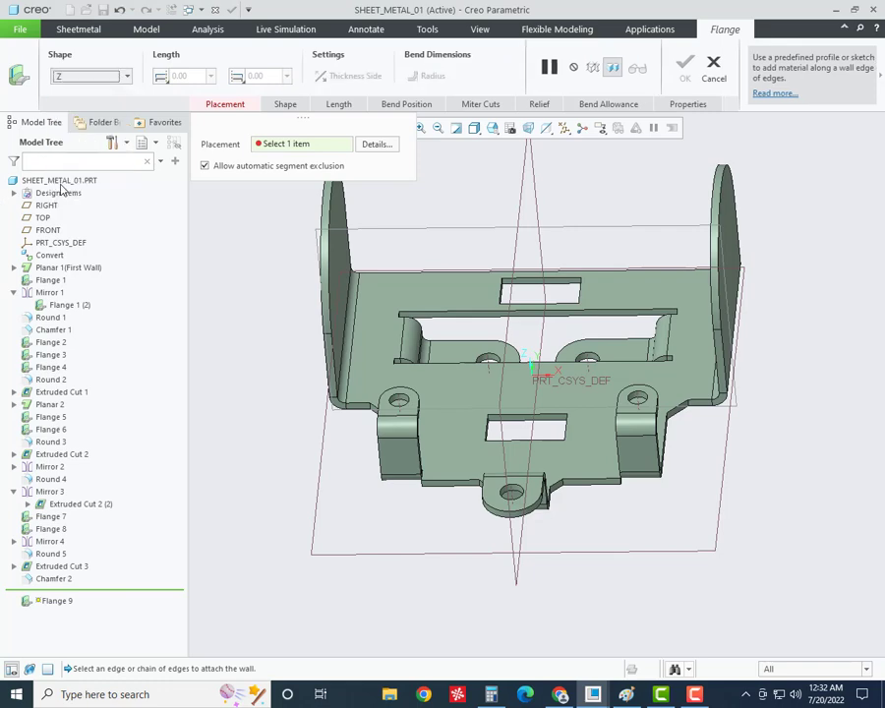
scroll(502, 438, up, 4)
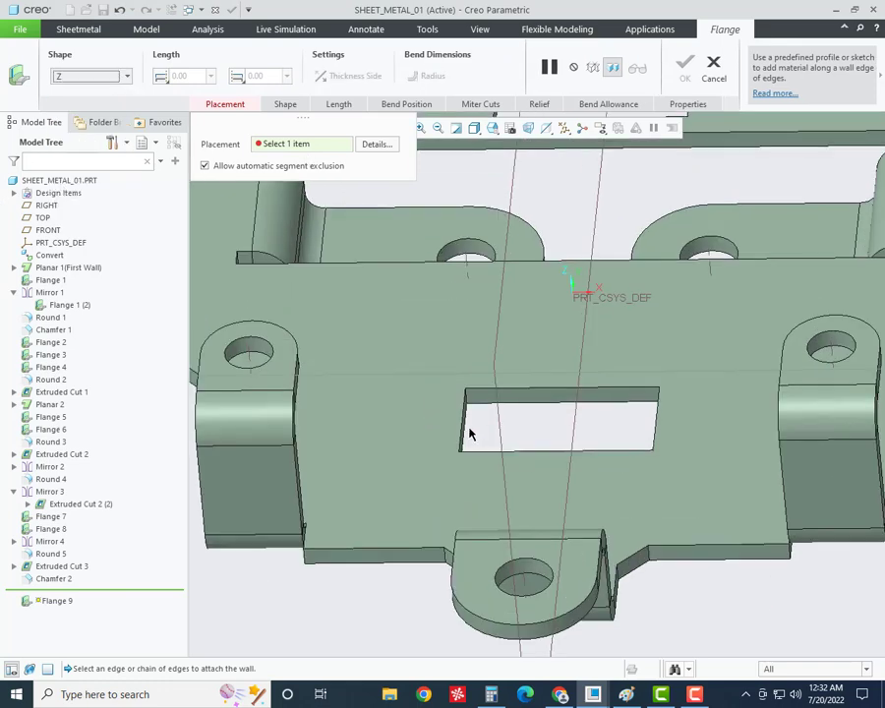
mouse_move(469, 434)
middle_down()
mouse_move(457, 427)
mouse_move(475, 428)
middle_up()
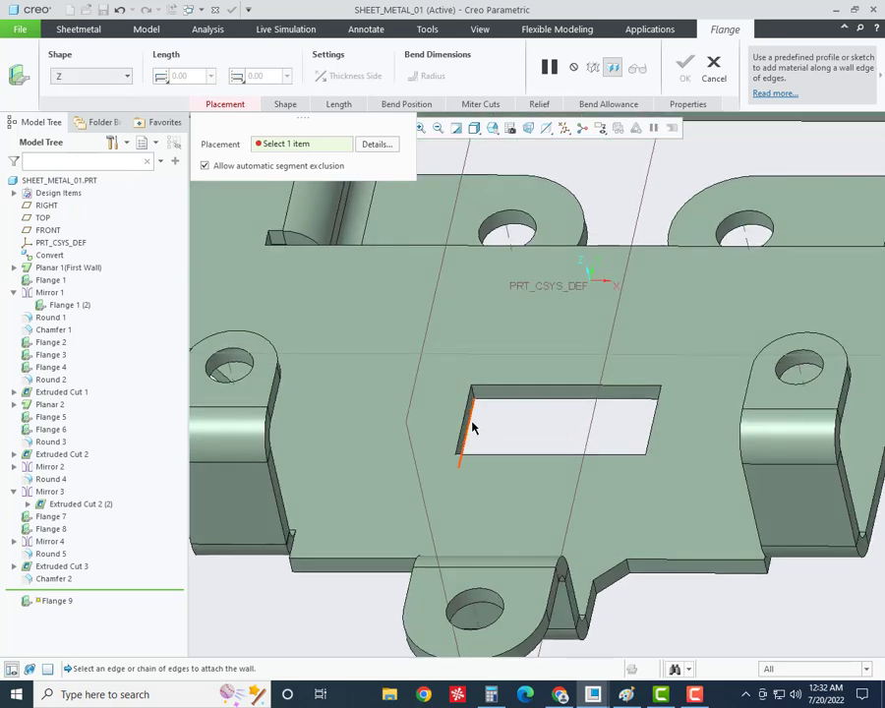
click(472, 428)
click(73, 79)
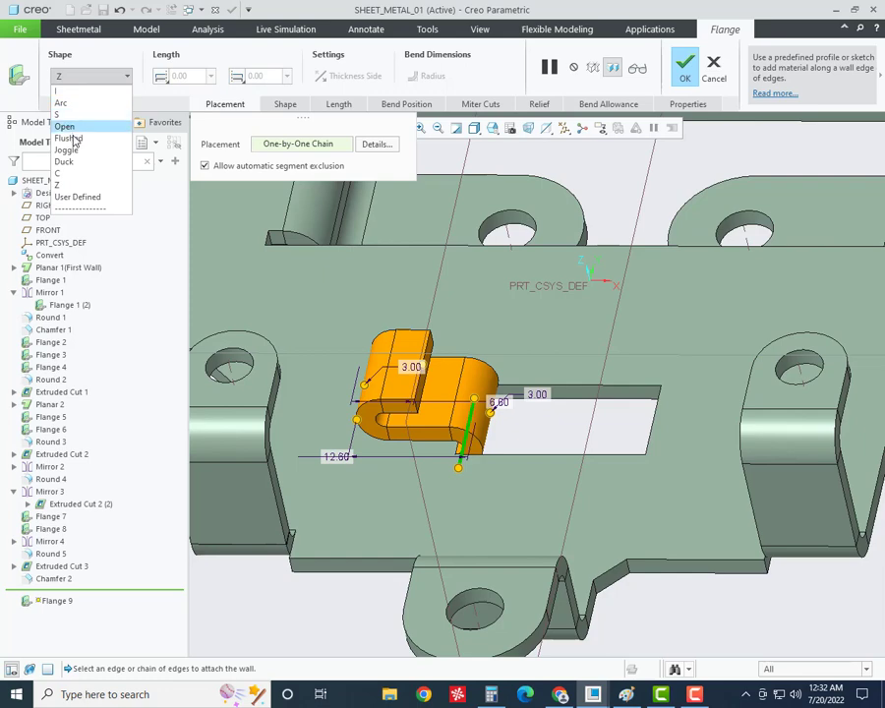
click(63, 104)
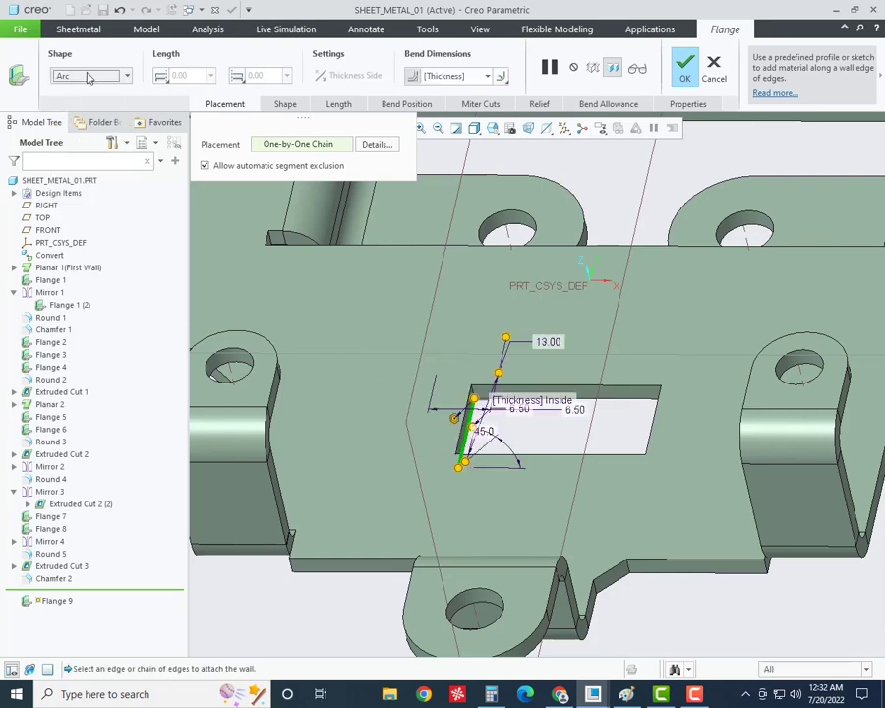
click(88, 76)
click(49, 113)
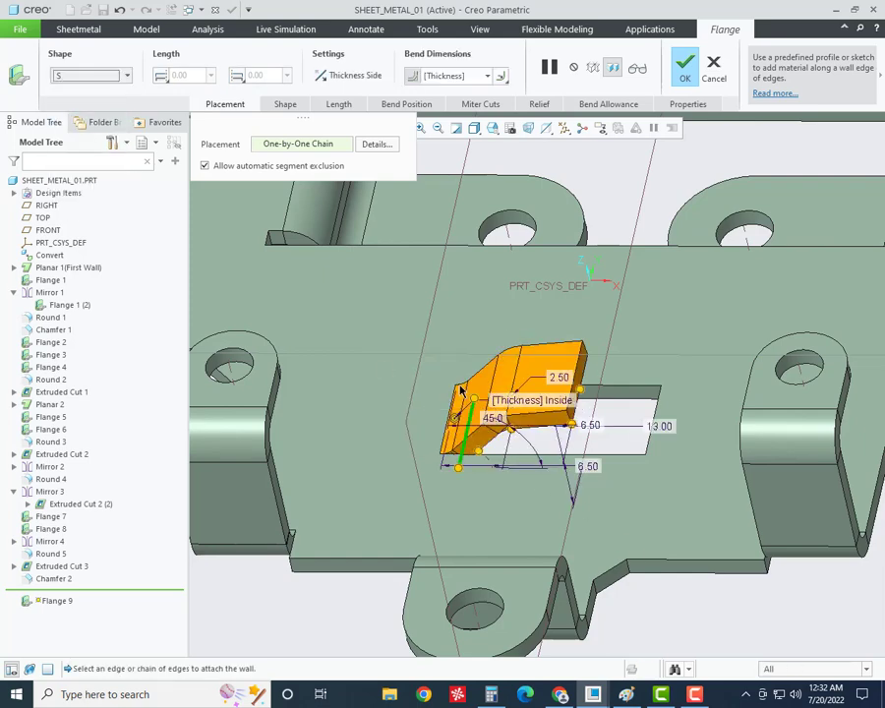
- Orbit and zoom around the S-flange preview to inspect its 13.00, 6.50, 2.50 and 45° dimensions
scroll(460, 390, down, 2)
middle_drag(462, 364, 438, 388)
scroll(449, 397, up, 2)
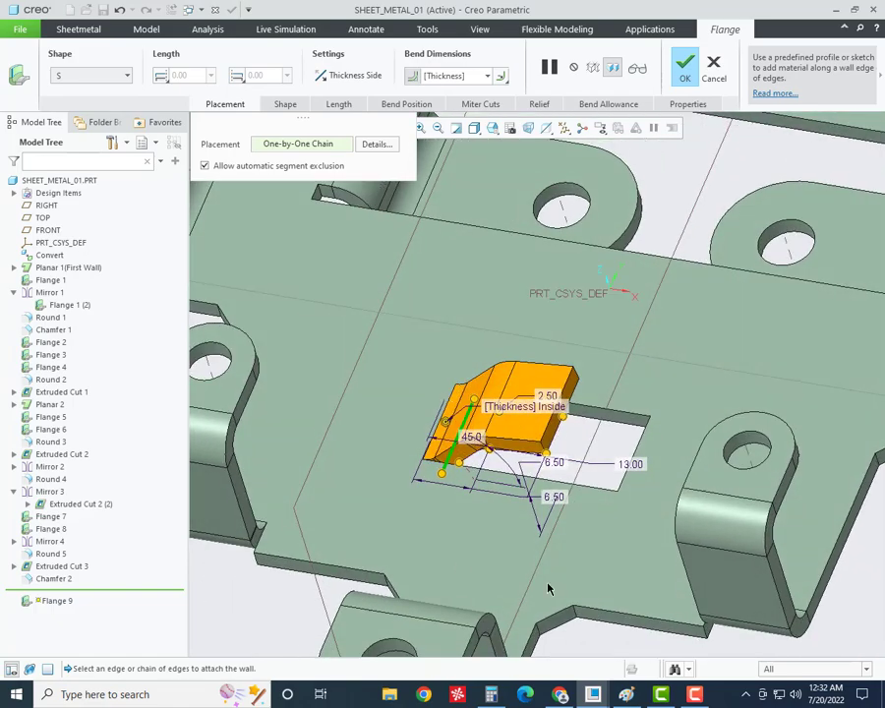
mouse_move(548, 587)
middle_down()
mouse_move(616, 507)
mouse_move(616, 537)
mouse_move(628, 538)
mouse_move(593, 477)
mouse_move(524, 529)
mouse_move(498, 513)
mouse_move(489, 458)
mouse_move(497, 438)
mouse_move(466, 448)
middle_up()
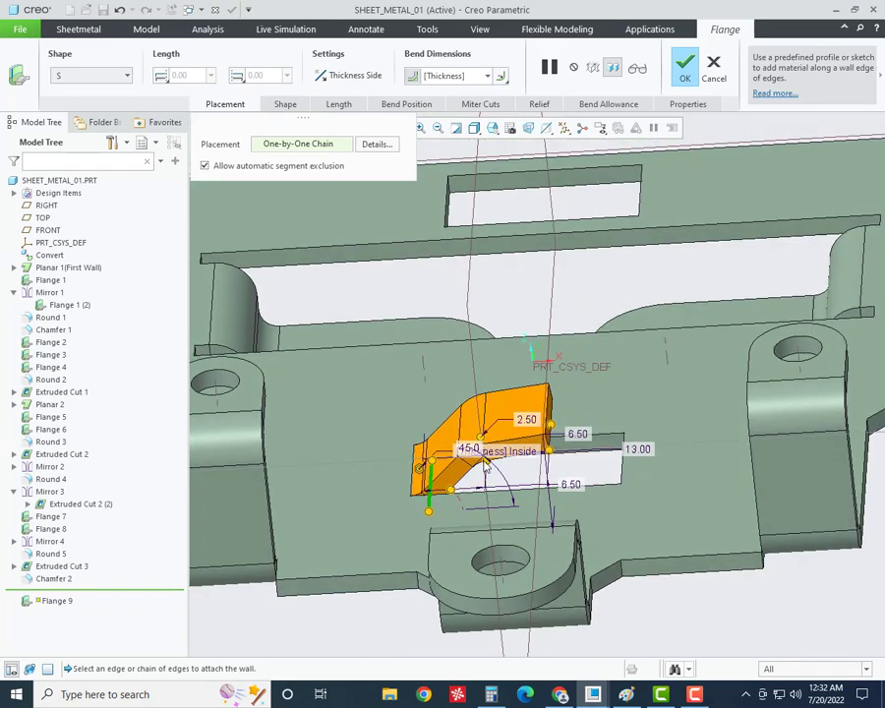
scroll(485, 462, up, 3)
scroll(485, 462, up, 1)
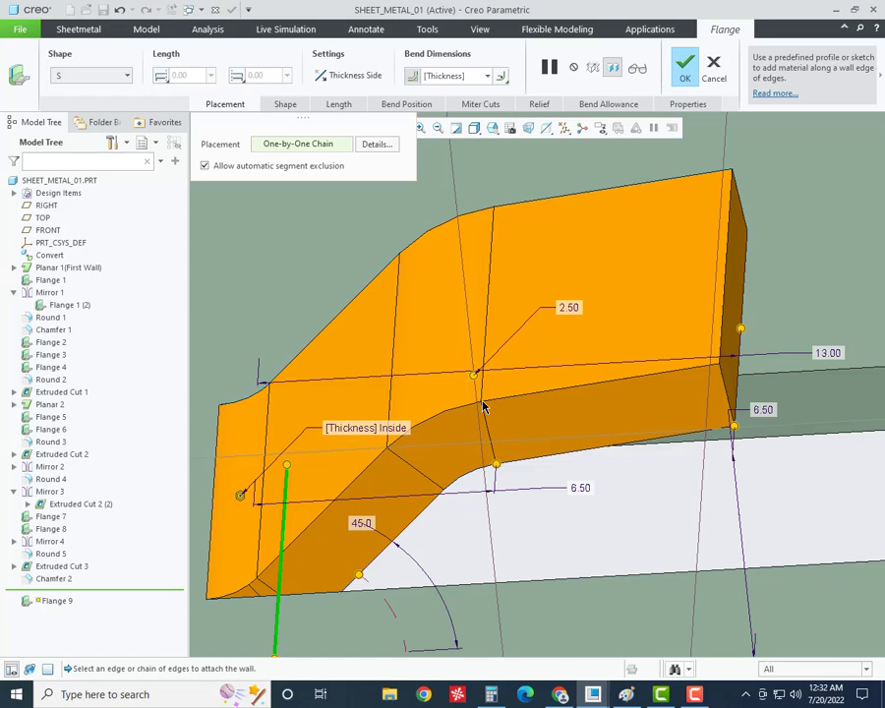
scroll(487, 401, down, 2)
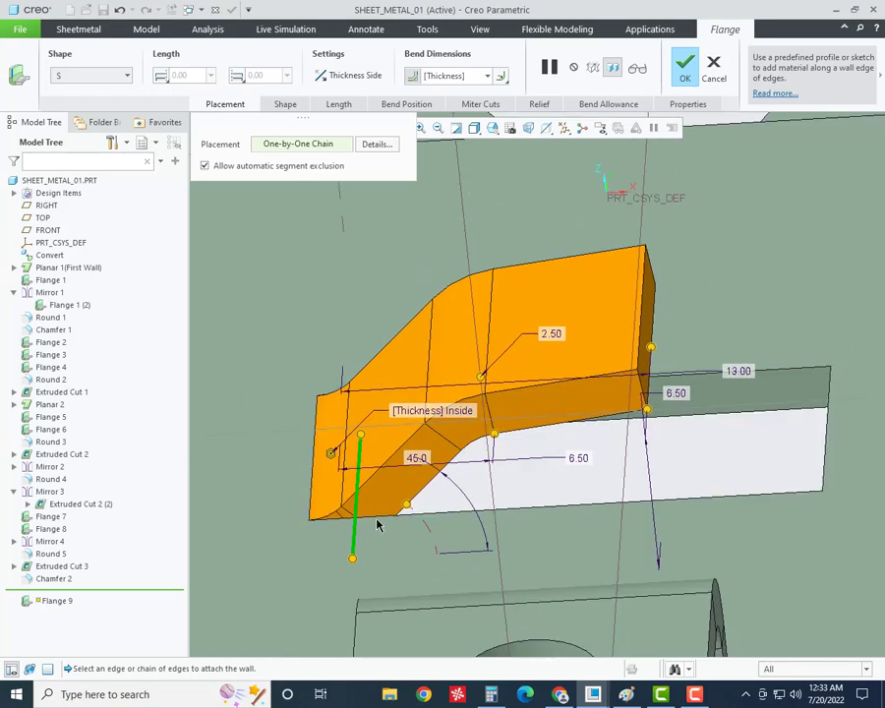
mouse_move(376, 525)
middle_down()
mouse_move(366, 556)
mouse_move(372, 571)
mouse_move(390, 429)
mouse_move(393, 450)
middle_up()
mouse_move(420, 576)
middle_down()
mouse_move(426, 582)
mouse_move(411, 595)
mouse_move(452, 629)
mouse_move(458, 610)
middle_up()
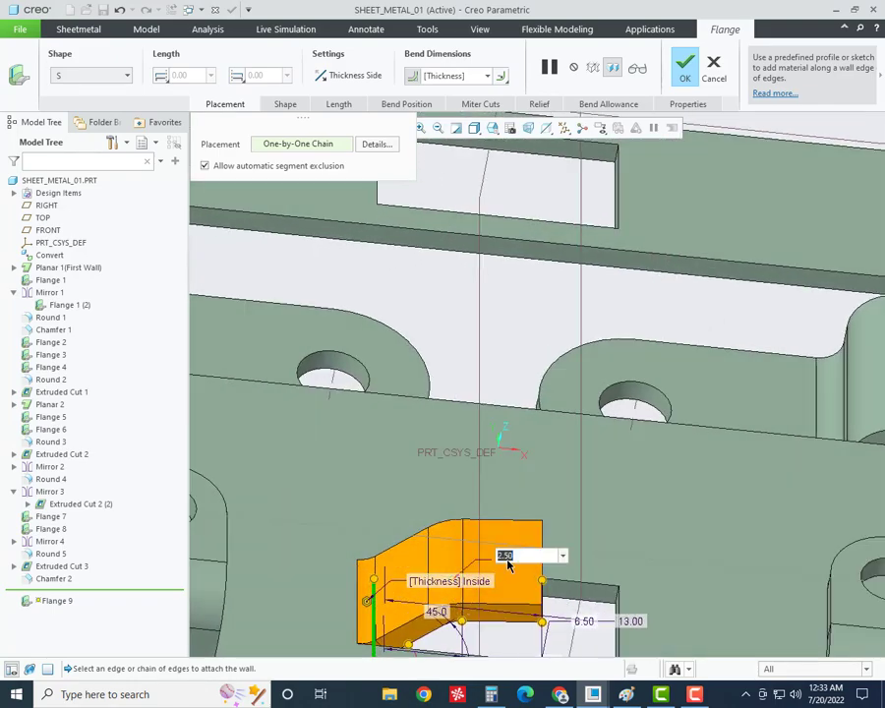
scroll(506, 552, up, 2)
scroll(460, 559, up, 2)
scroll(472, 549, up, 2)
middle_drag(484, 546, 481, 541)
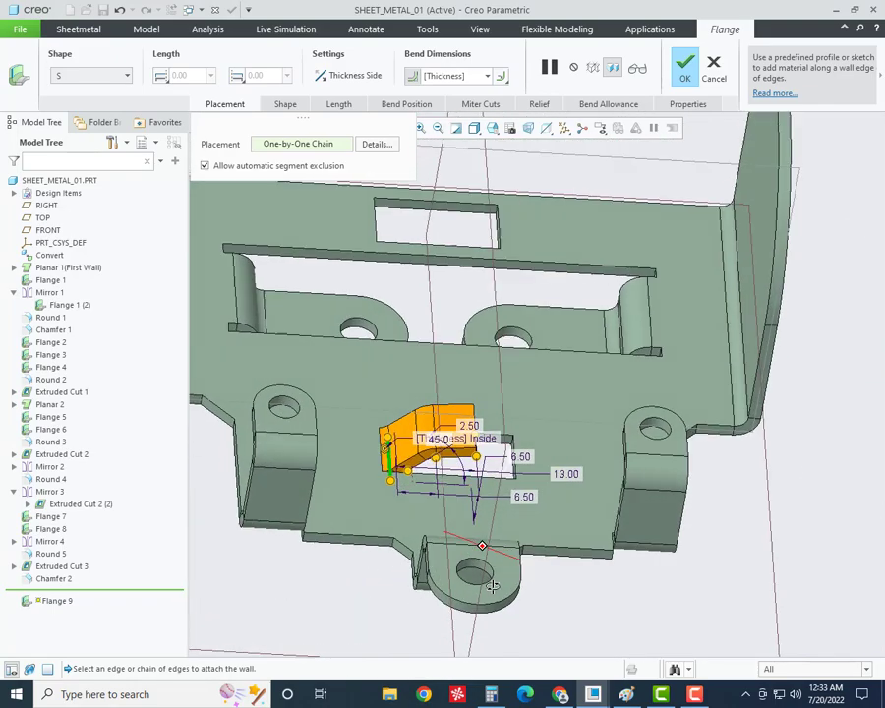
scroll(478, 527, down, 2)
scroll(390, 417, down, 2)
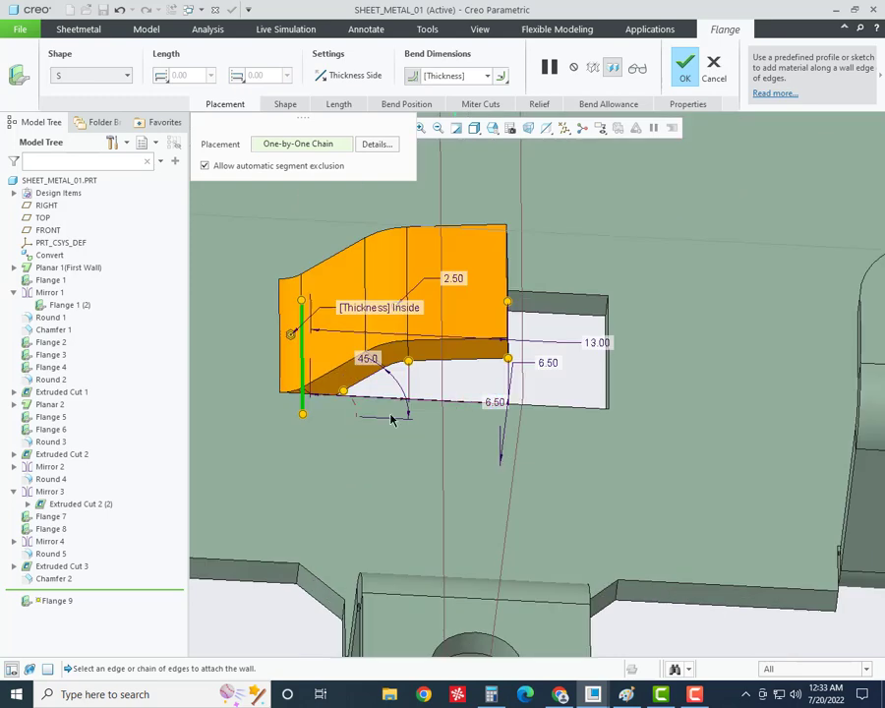
- Keep the 45° bend angle, set flange height to 3.00 and length to 11.00
double_click(369, 360)
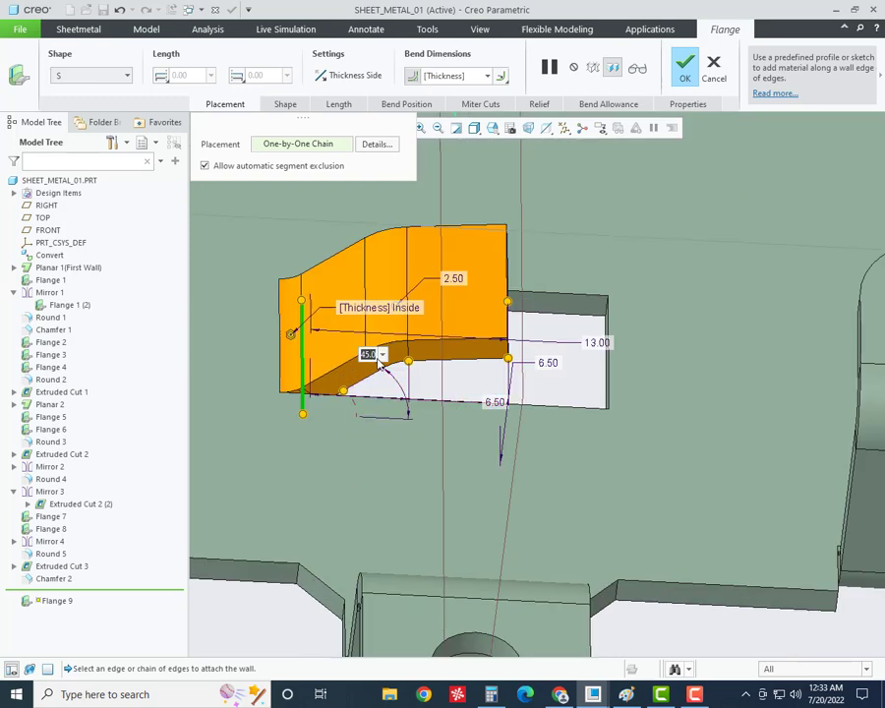
key(Return)
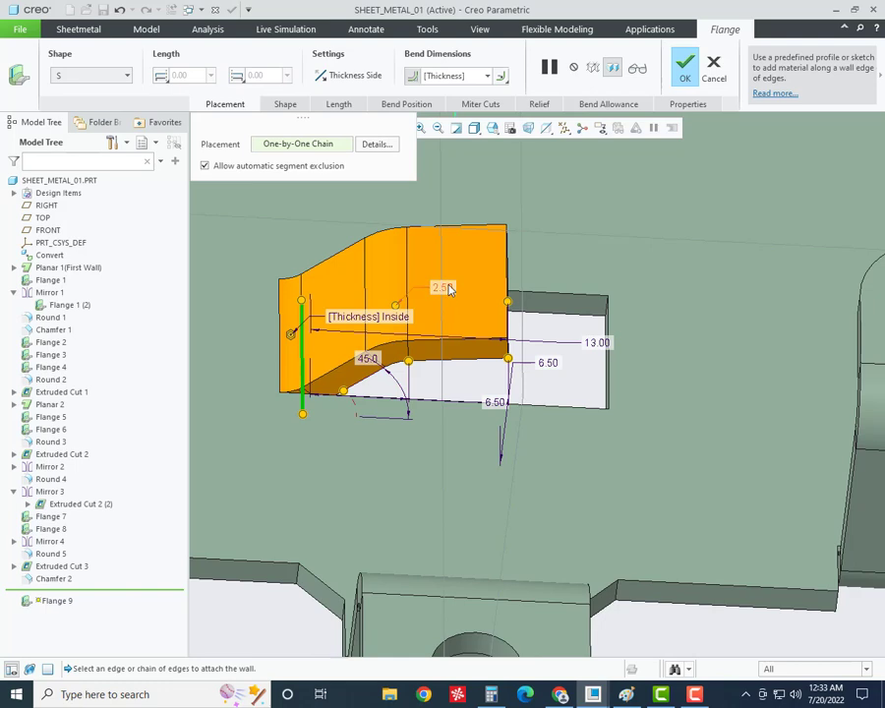
double_click(443, 287)
text(3)
key(Return)
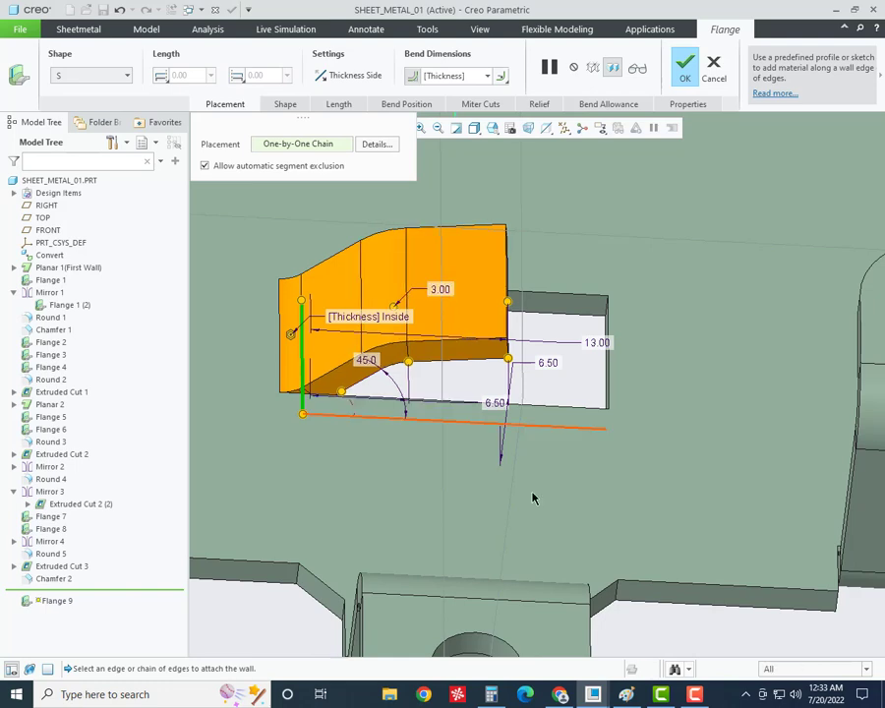
middle_drag(511, 415, 508, 360)
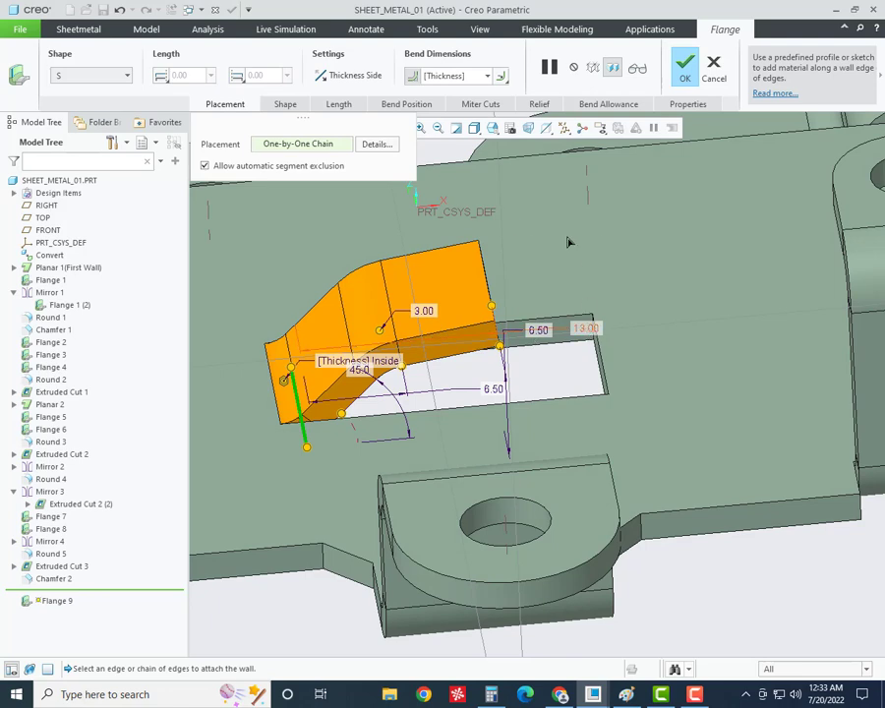
scroll(497, 289, up, 3)
scroll(493, 327, down, 6)
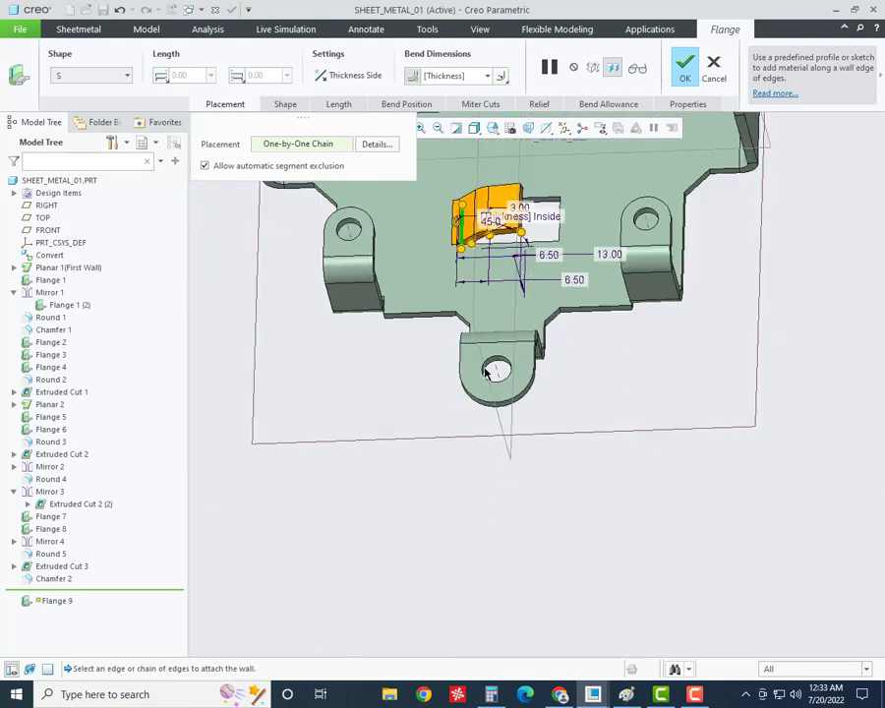
scroll(529, 214, up, 4)
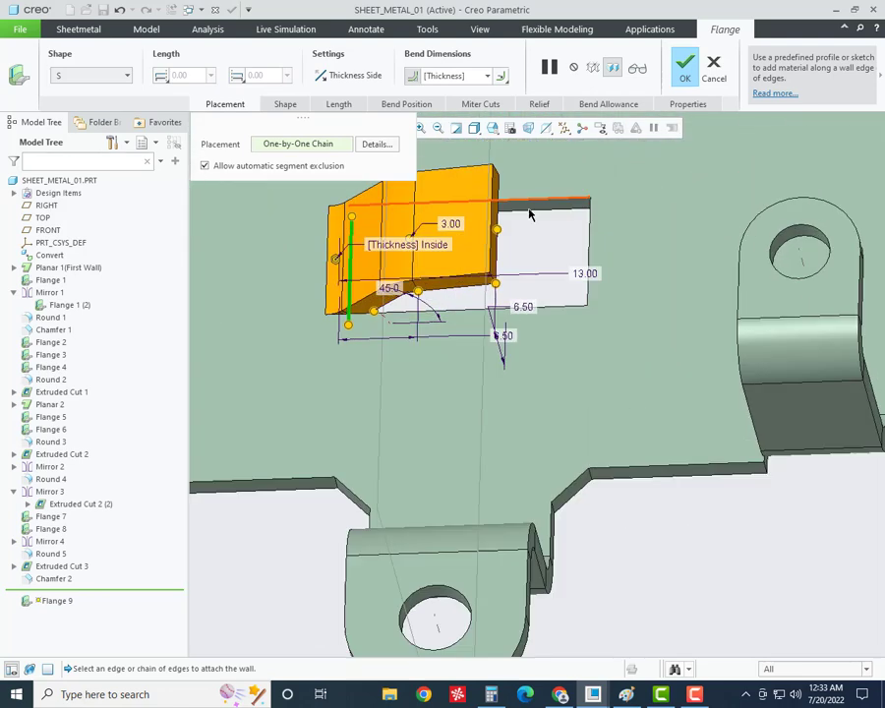
double_click(585, 275)
text(11)
key(Return)
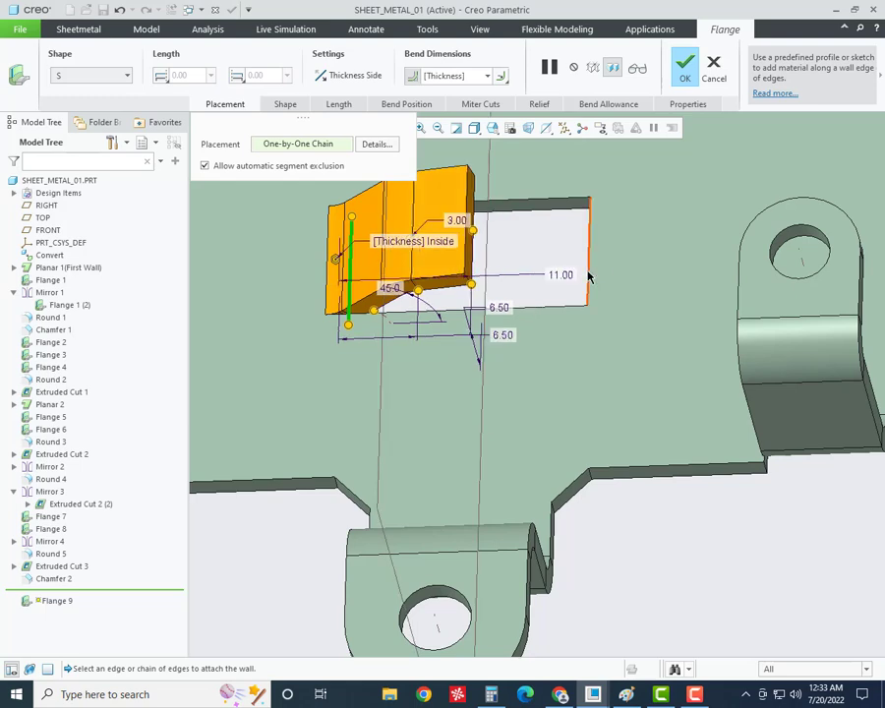
- Change the 6.50 dimensions to 7.24 and the new offset, then finish Flange 9
mouse_move(512, 313)
middle_down()
mouse_move(507, 301)
mouse_move(522, 287)
mouse_move(524, 313)
middle_up()
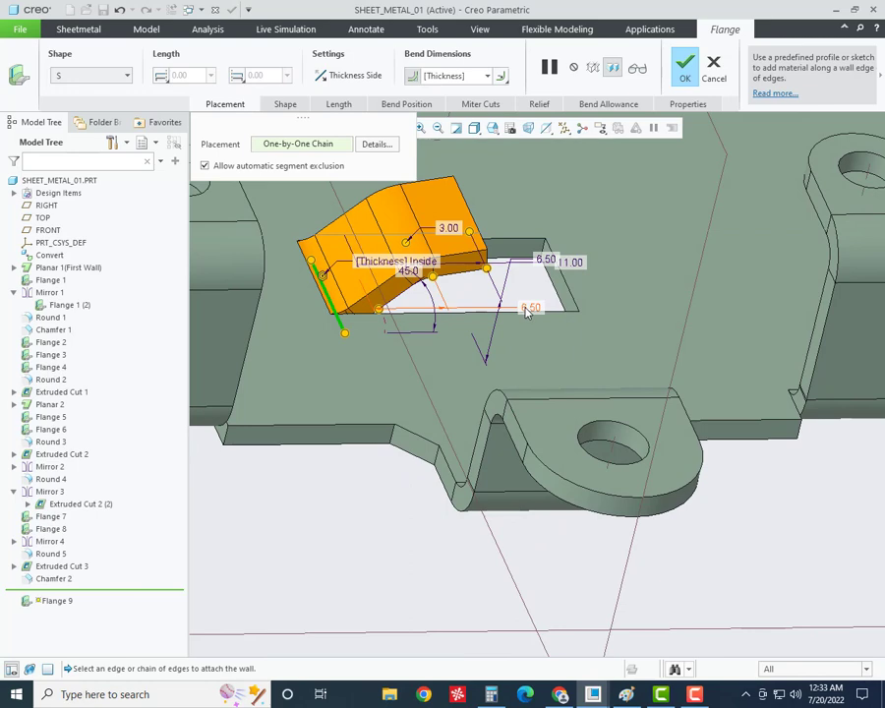
double_click(529, 308)
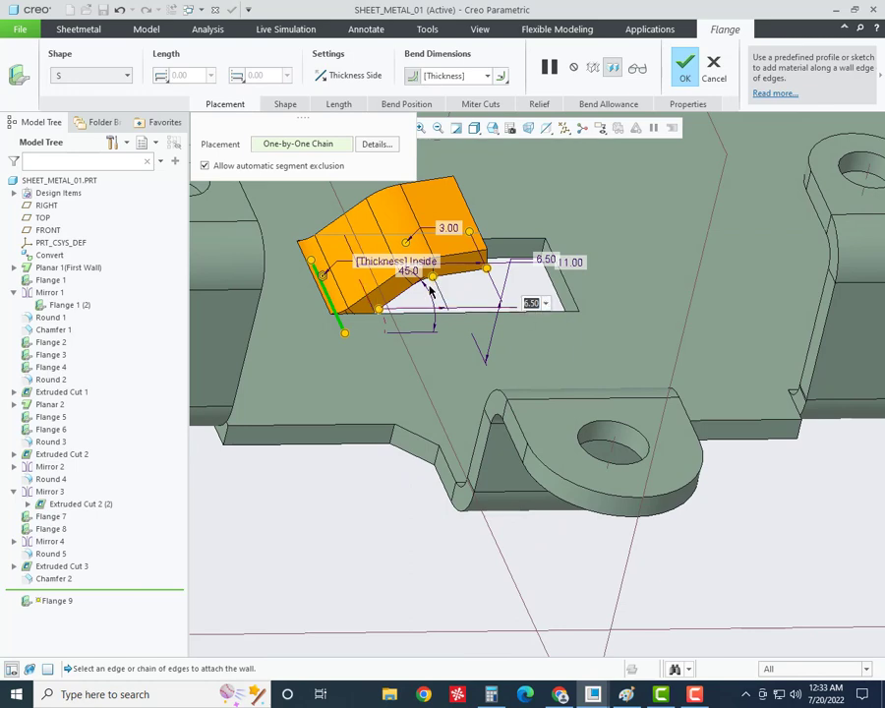
scroll(432, 292, up, 4)
scroll(338, 312, down, 2)
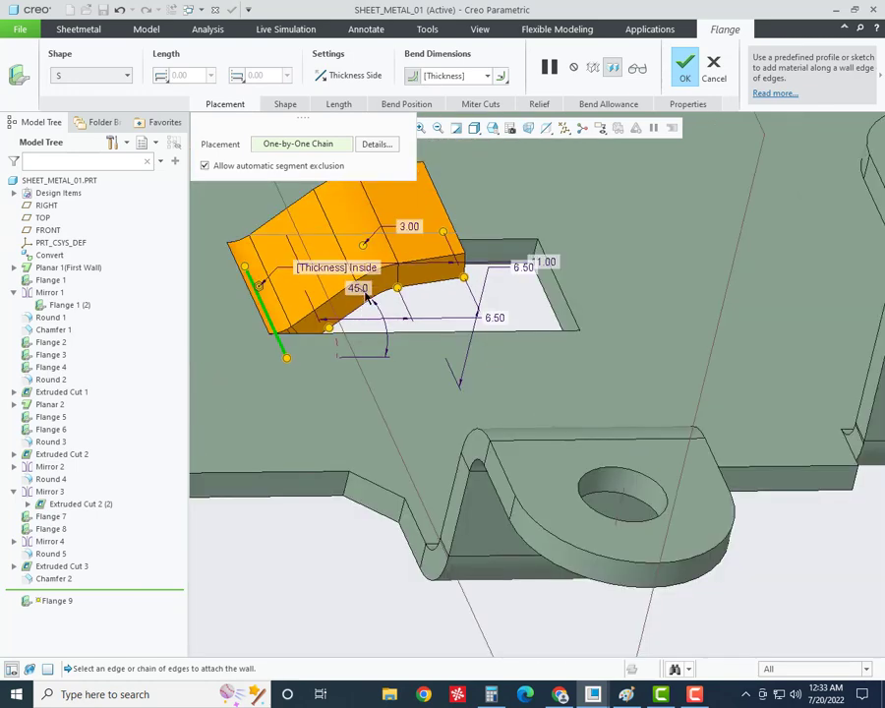
double_click(494, 319)
text(4)
key(Return)
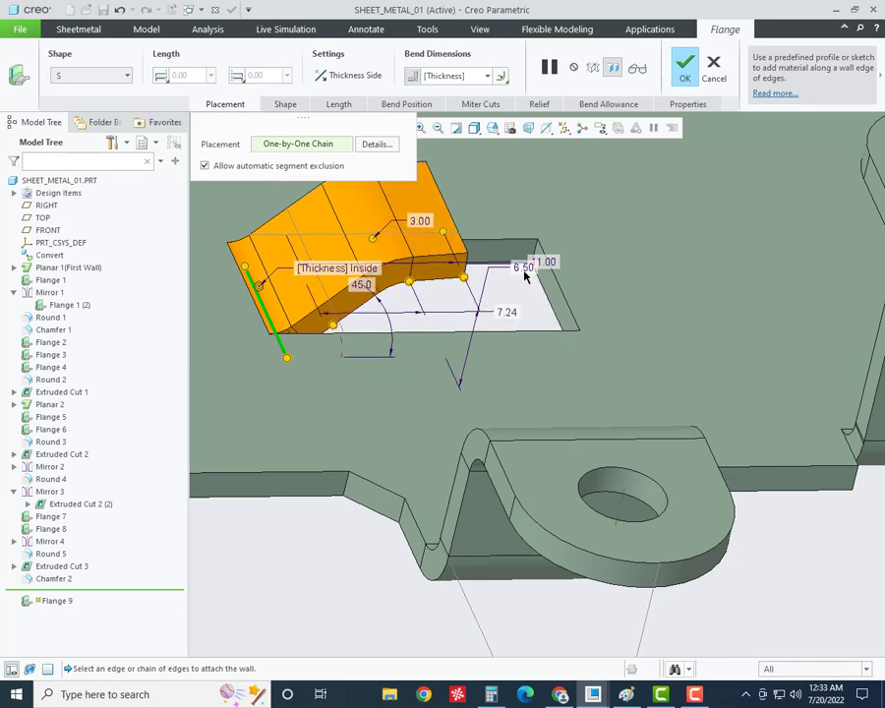
double_click(522, 266)
text(1)
key(Return)
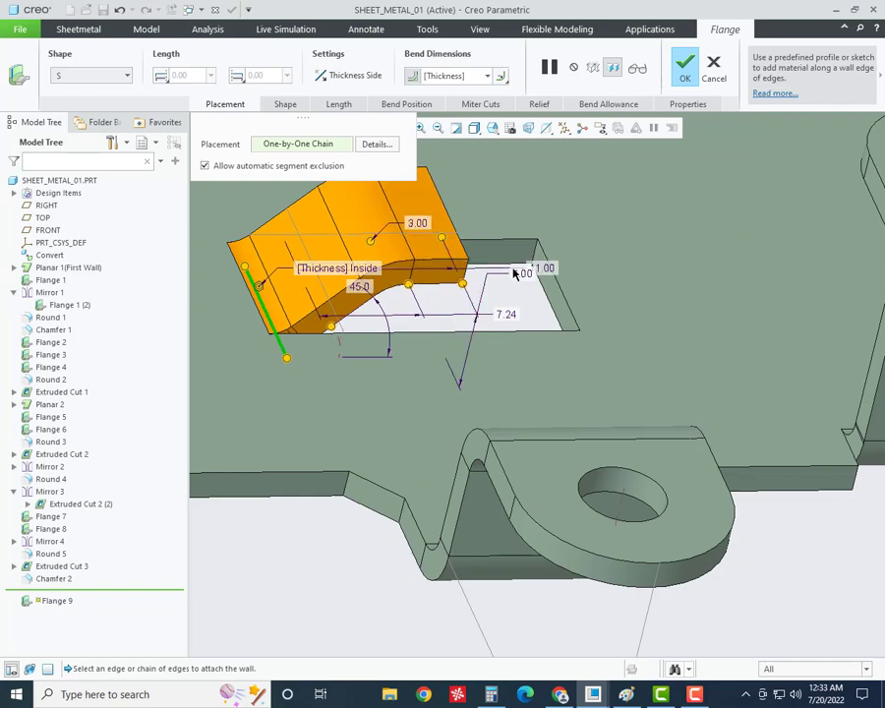
mouse_move(454, 330)
middle_down()
mouse_move(425, 312)
mouse_move(430, 286)
mouse_move(452, 321)
mouse_move(465, 311)
mouse_move(450, 339)
mouse_move(462, 344)
mouse_move(427, 320)
mouse_move(433, 384)
mouse_move(450, 376)
middle_up()
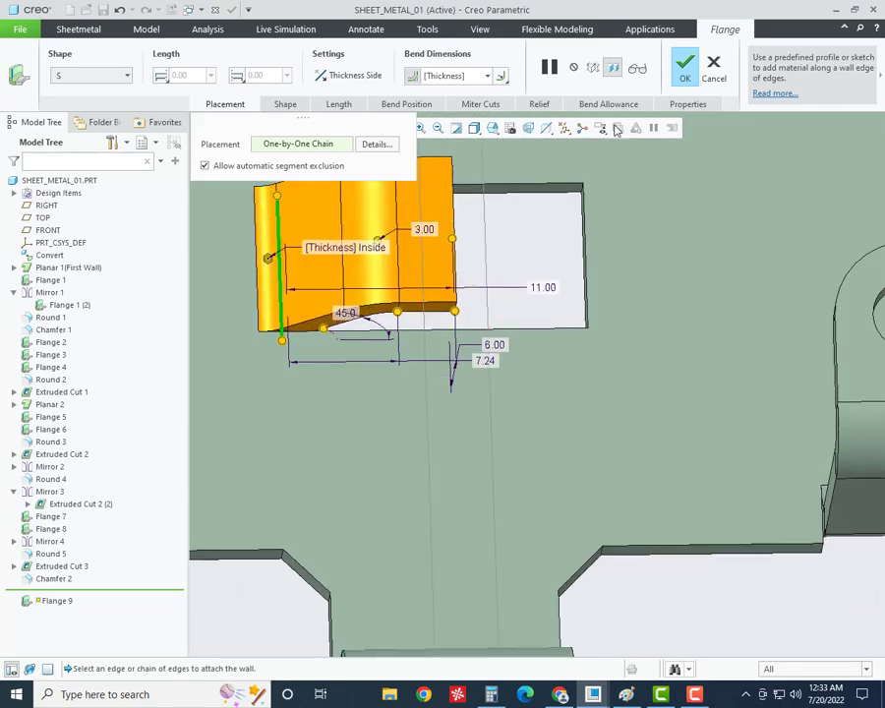
middle_click(474, 320)
middle_drag(474, 320, 462, 295)
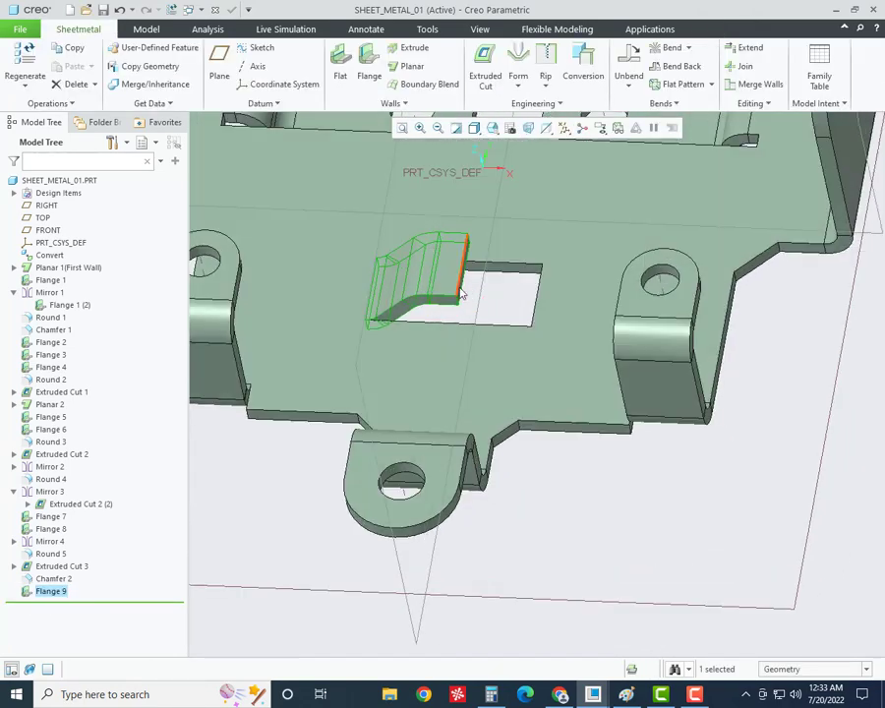
- Mirror Flange 9 across the RIGHT datum plane, creating Mirror 5
right_click(52, 590)
click(63, 624)
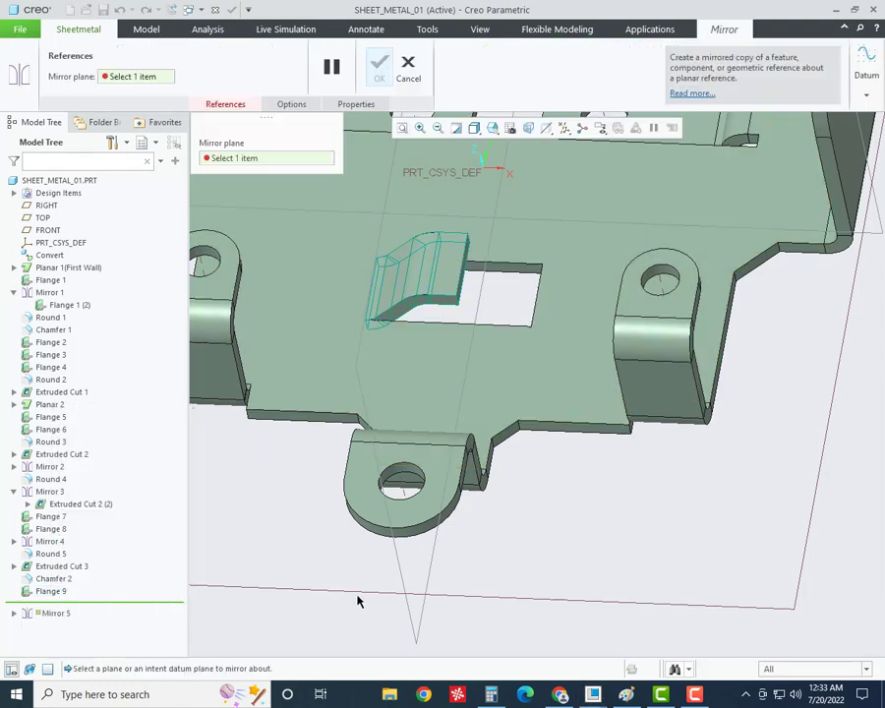
key(ctrl+d)
click(383, 609)
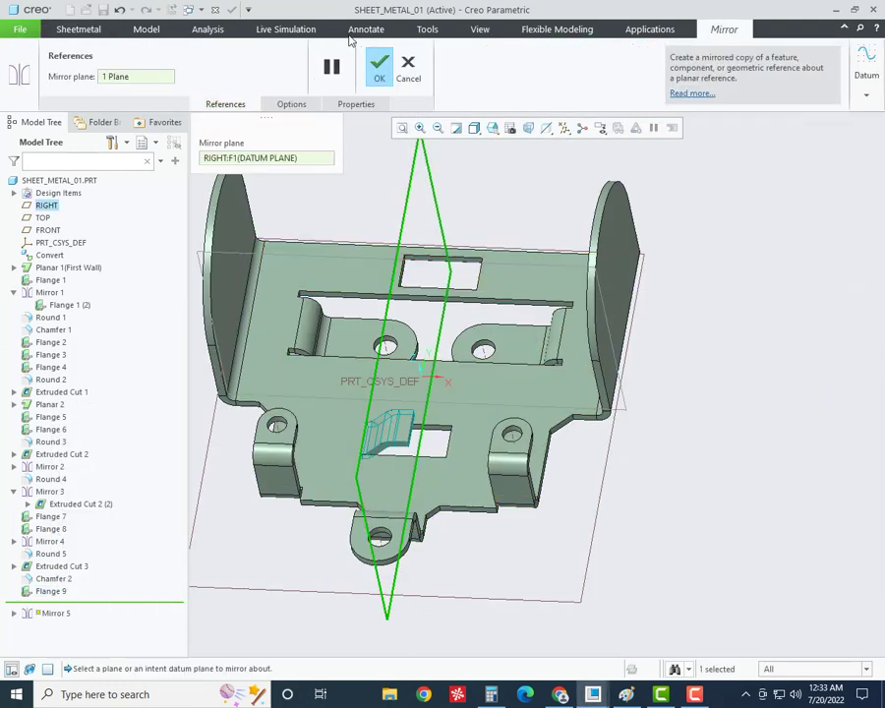
click(379, 67)
scroll(474, 607, down, 5)
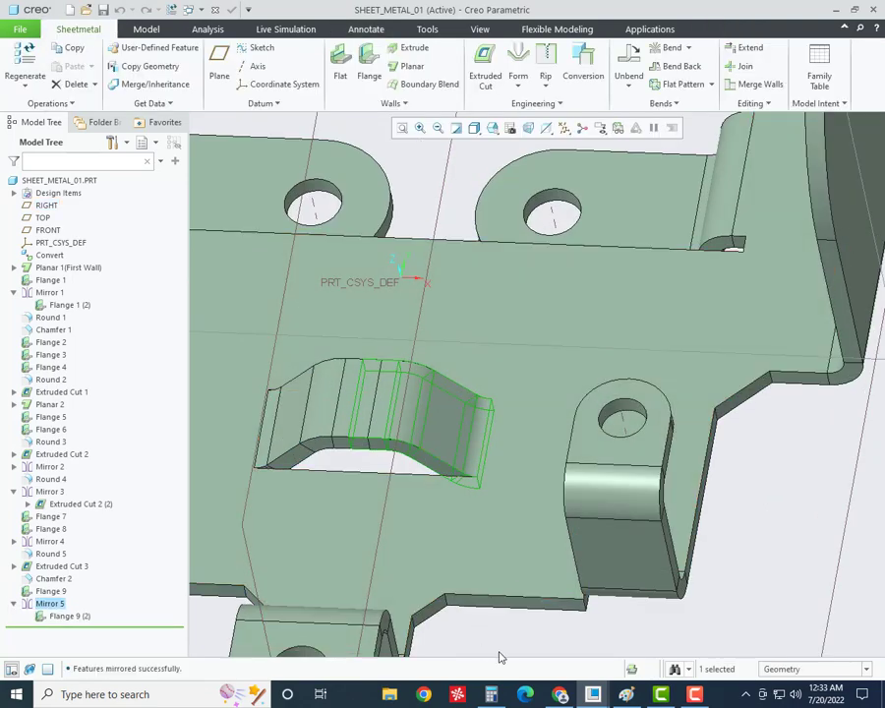
scroll(501, 481, up, 5)
scroll(508, 478, down, 5)
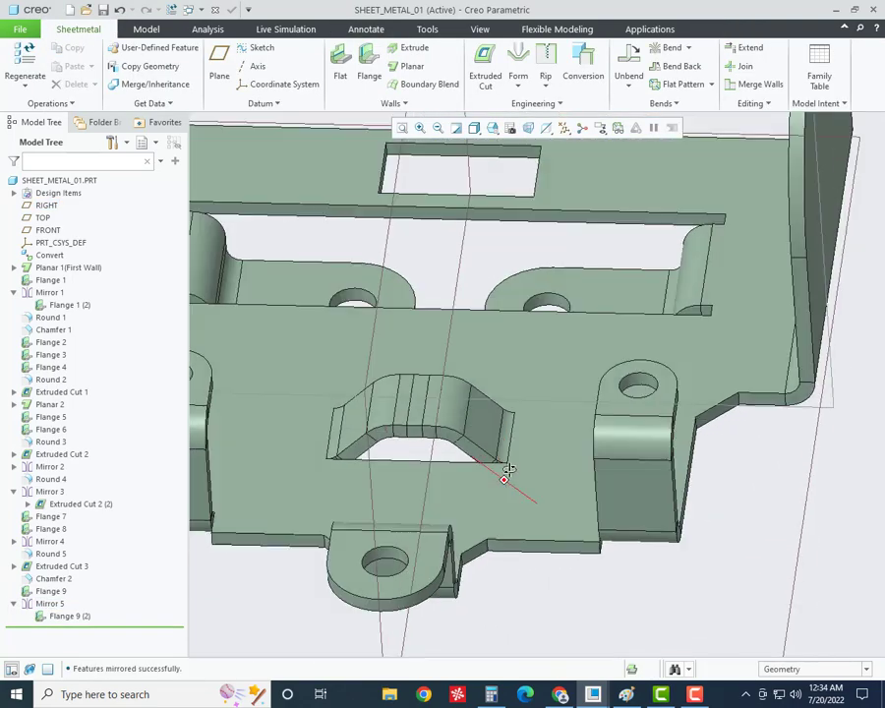
scroll(506, 472, down, 1)
- Select Flange 9 together with Mirror 5 and return to a standard trimetric view
click(14, 604)
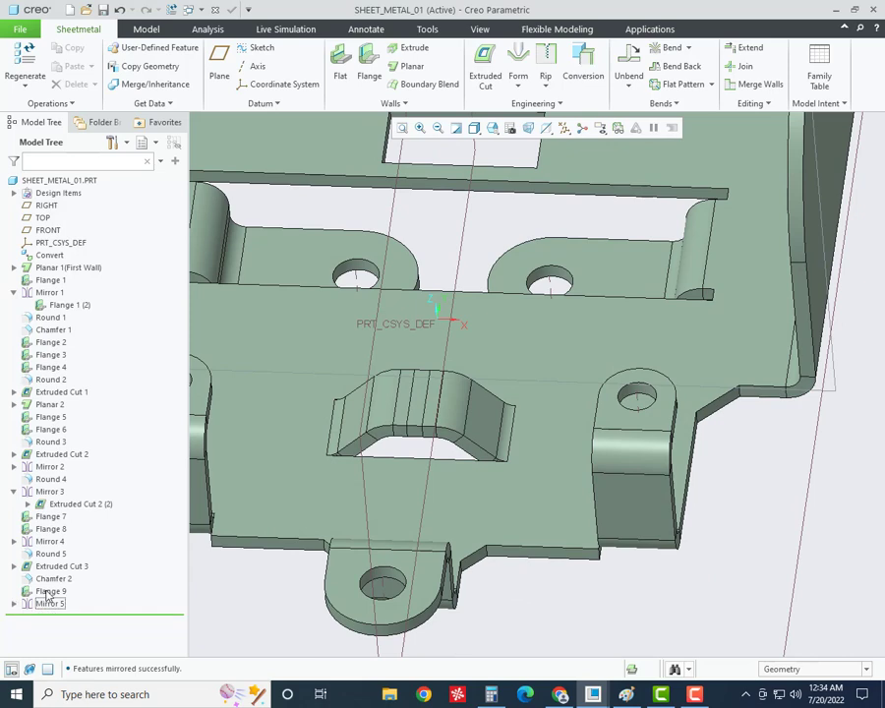
click(49, 591)
ctrl+click(49, 603)
key(ctrl+d)
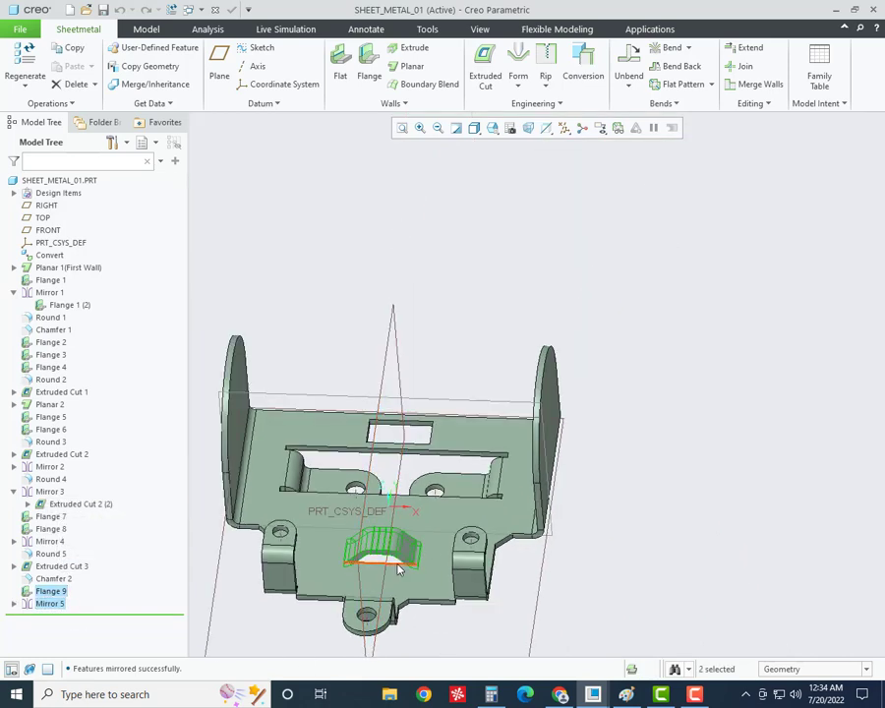
middle_drag(357, 641, 460, 575)
scroll(460, 575, down, 3)
scroll(509, 548, up, 4)
scroll(509, 548, up, 2)
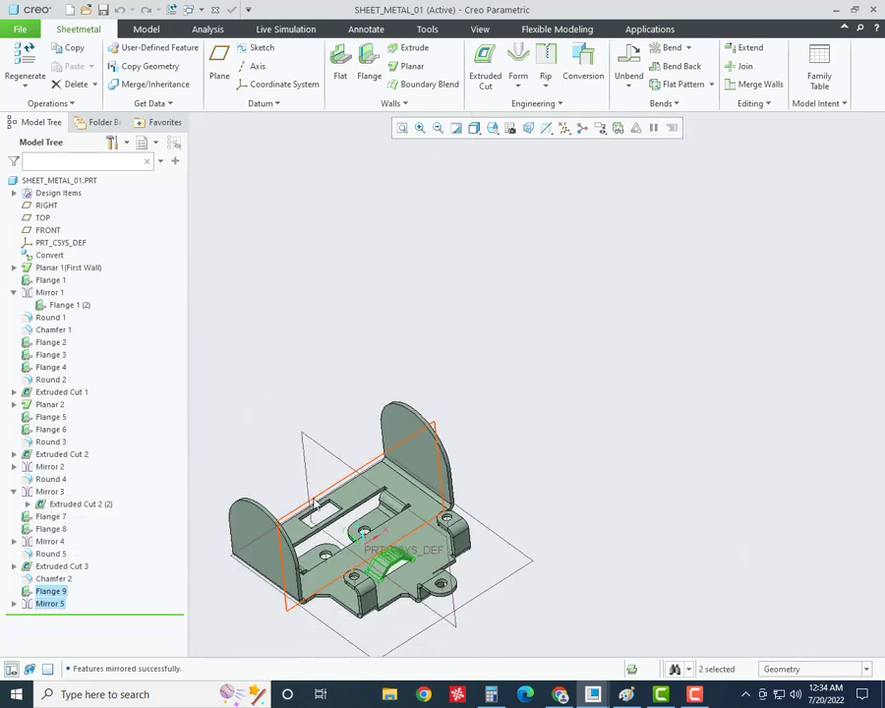
- Start a new datum plane referencing the first flat face of the wall
mouse_move(295, 526)
middle_down()
mouse_move(369, 560)
mouse_move(364, 531)
middle_up()
click(219, 69)
scroll(250, 436, down, 3)
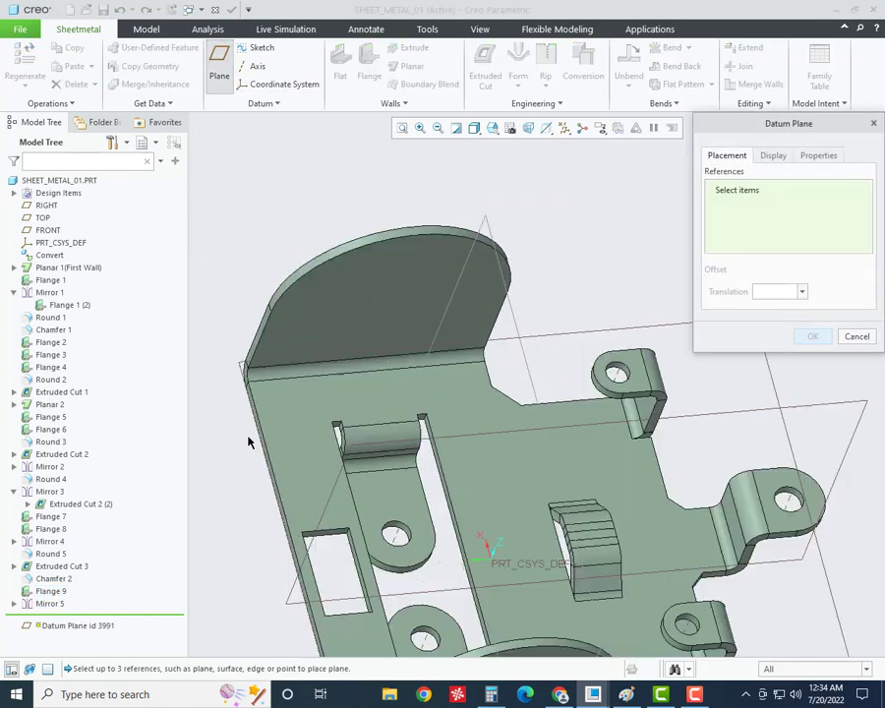
scroll(354, 381, down, 2)
scroll(354, 380, up, 3)
mouse_move(352, 430)
middle_down()
mouse_move(337, 421)
mouse_move(415, 480)
middle_up()
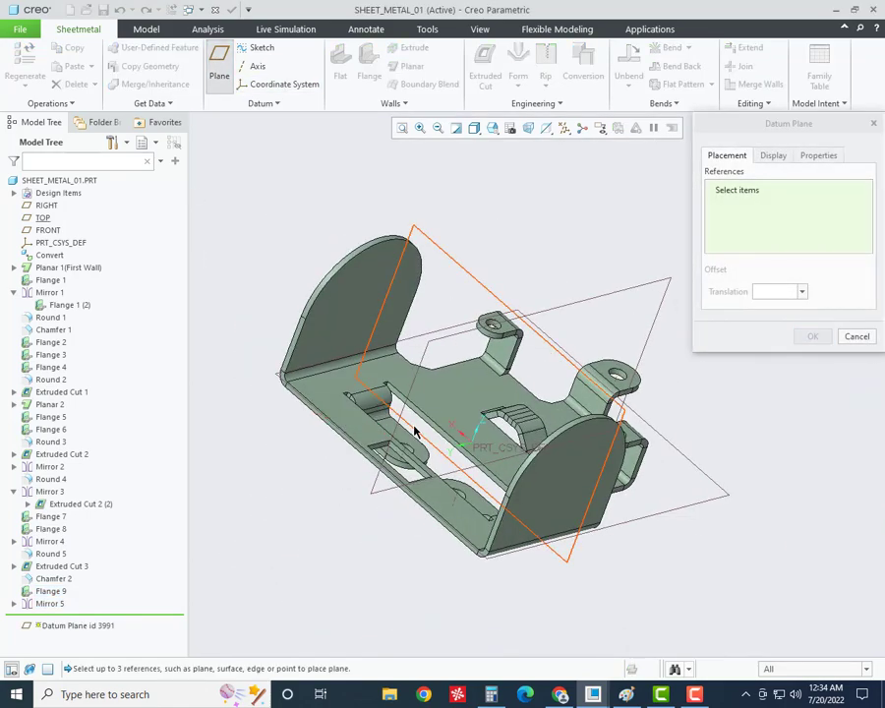
scroll(373, 493, down, 5)
scroll(374, 494, up, 2)
click(376, 494)
scroll(433, 487, up, 5)
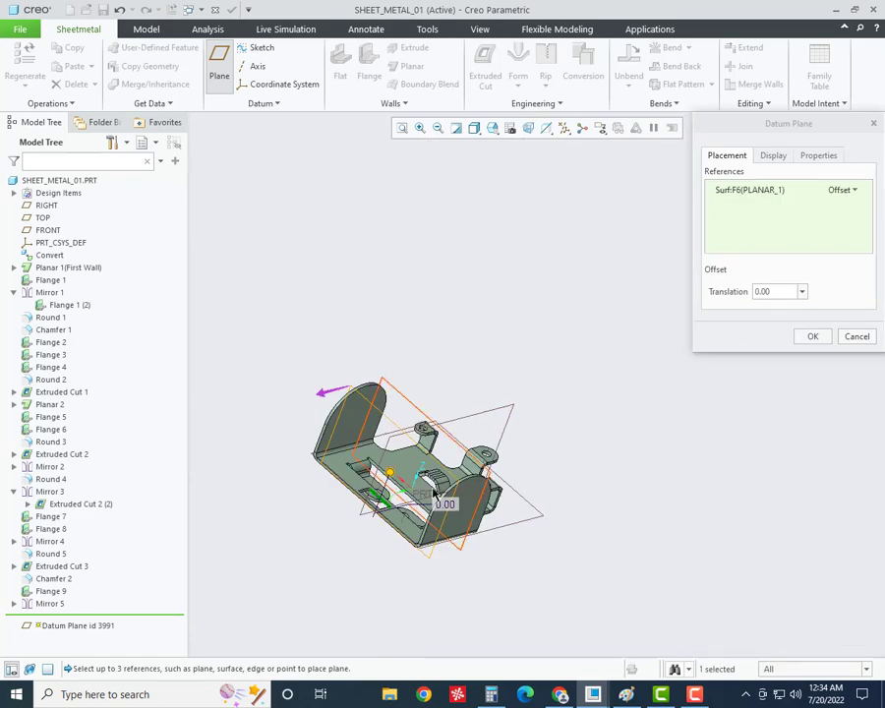
- Add the opposite parallel face to complete midplane DTM1, then select Flange 9 and Mirror 5
middle_drag(432, 489, 436, 479)
scroll(423, 470, down, 3)
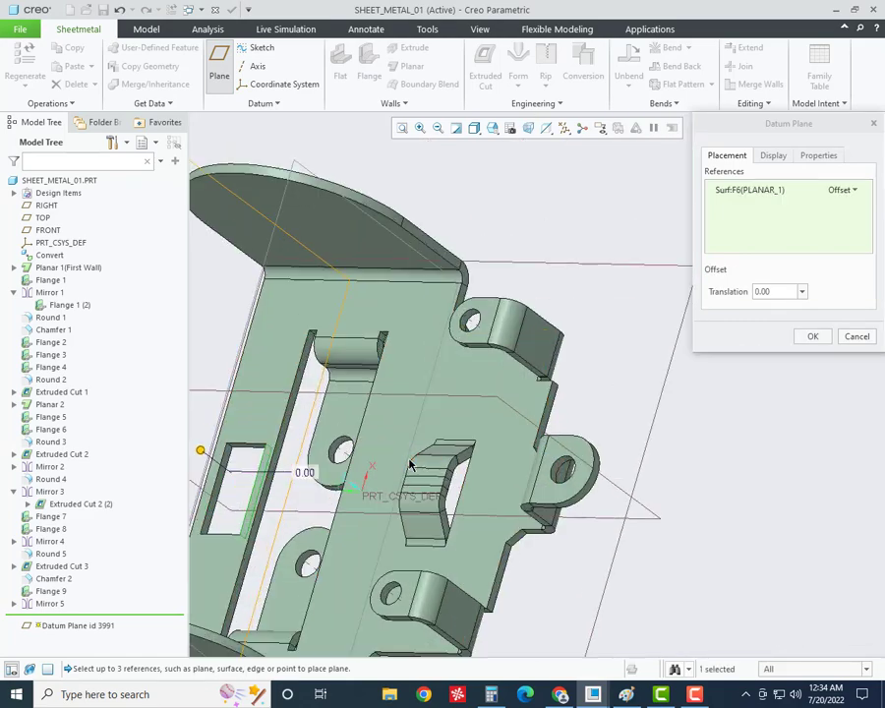
scroll(404, 450, down, 2)
mouse_move(400, 446)
middle_down()
mouse_move(381, 435)
mouse_move(381, 458)
middle_up()
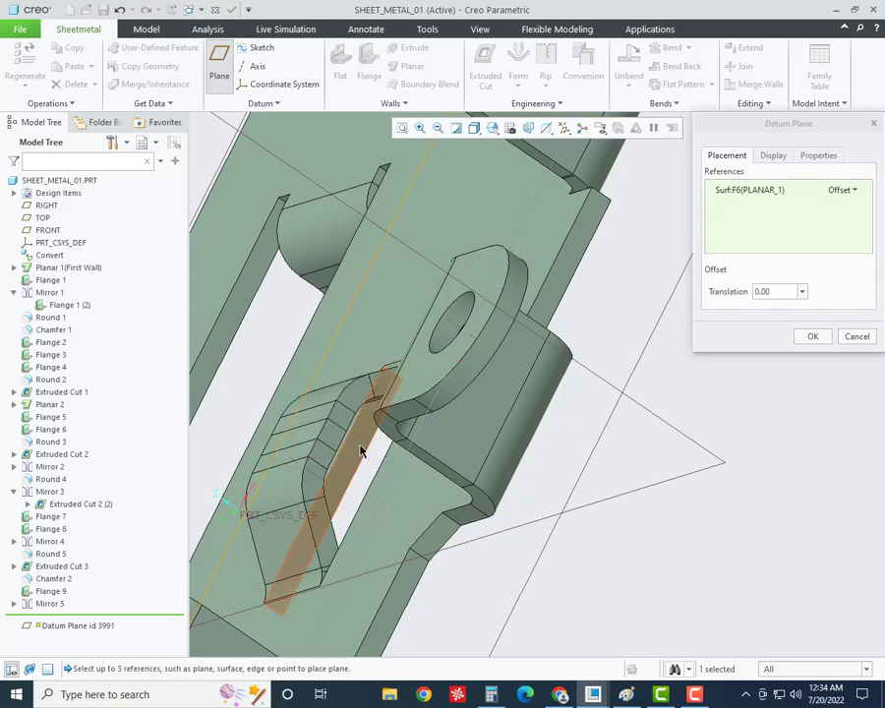
ctrl+click(361, 451)
scroll(416, 499, up, 3)
scroll(460, 499, down, 1)
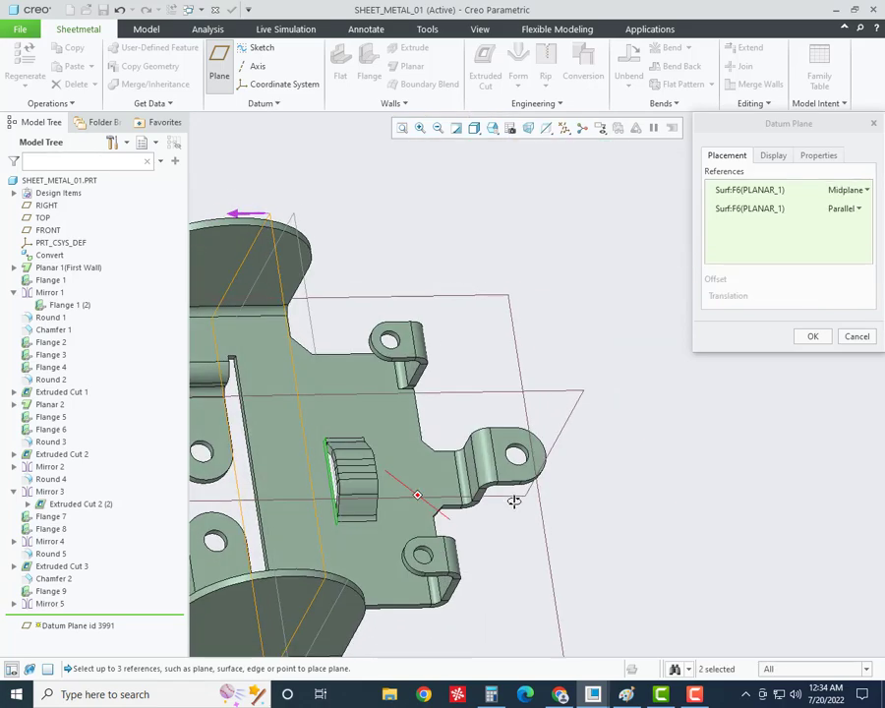
middle_drag(511, 498, 452, 511)
scroll(325, 473, down, 3)
scroll(330, 457, up, 3)
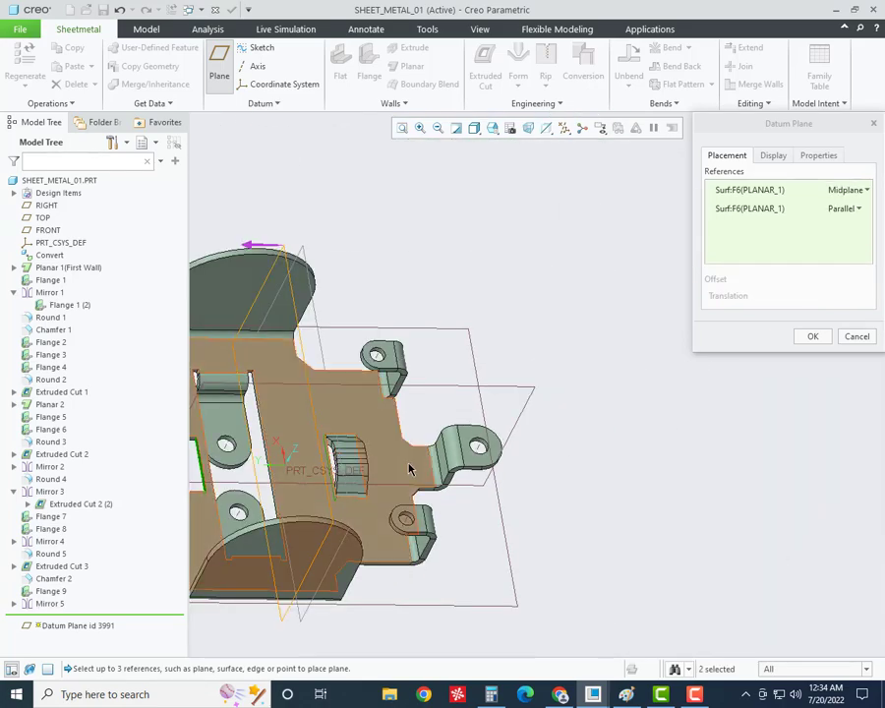
mouse_move(409, 465)
middle_down()
mouse_move(298, 483)
mouse_move(303, 497)
mouse_move(333, 393)
middle_up()
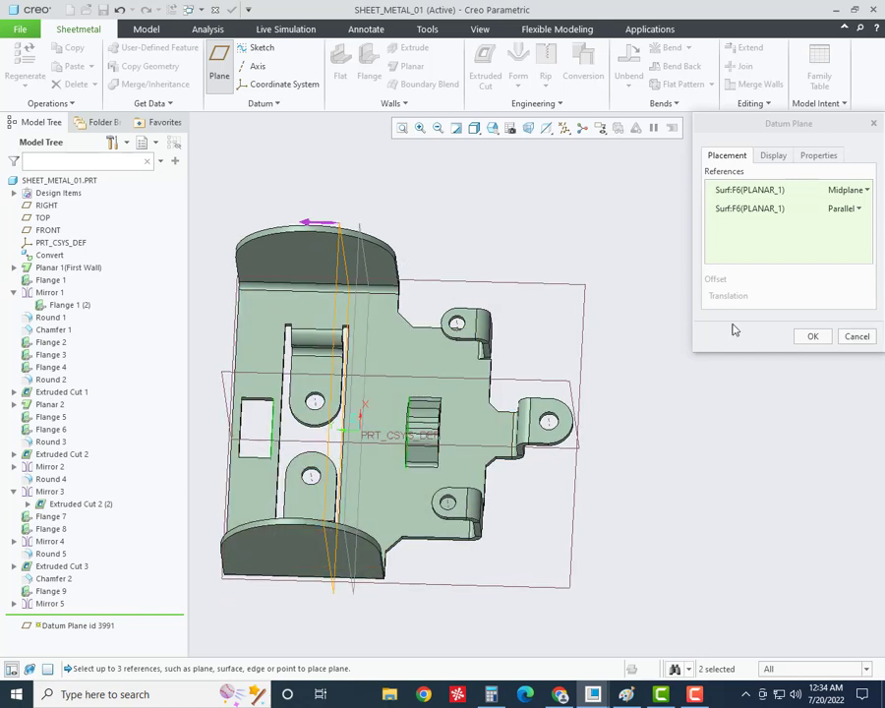
click(810, 336)
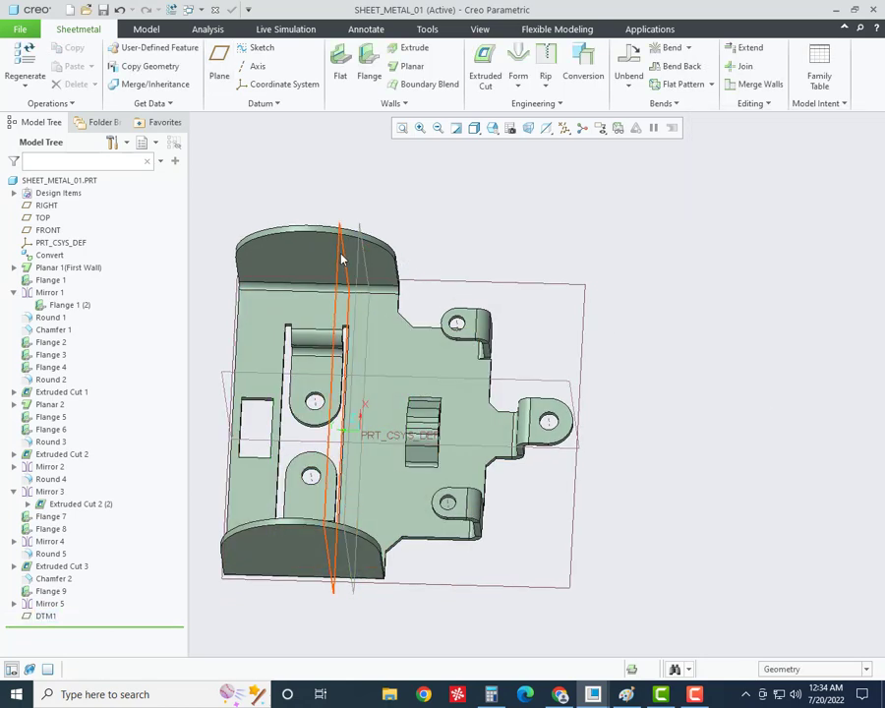
click(47, 592)
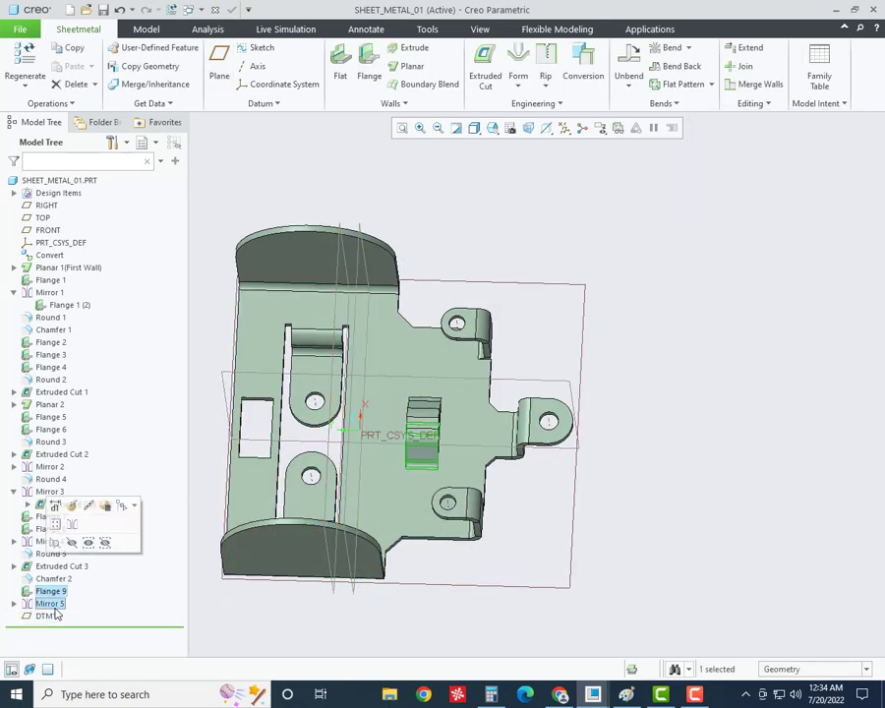
ctrl+click(49, 603)
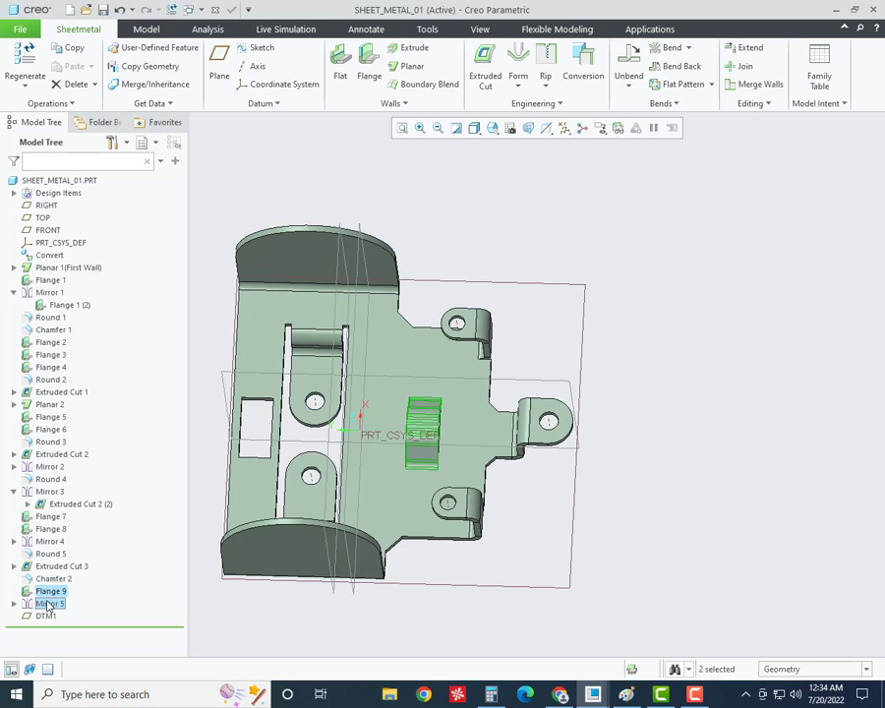
- Mirror Flange 9 and Mirror 5 across DTM1 as Mirror 6
right_click(48, 604)
click(56, 641)
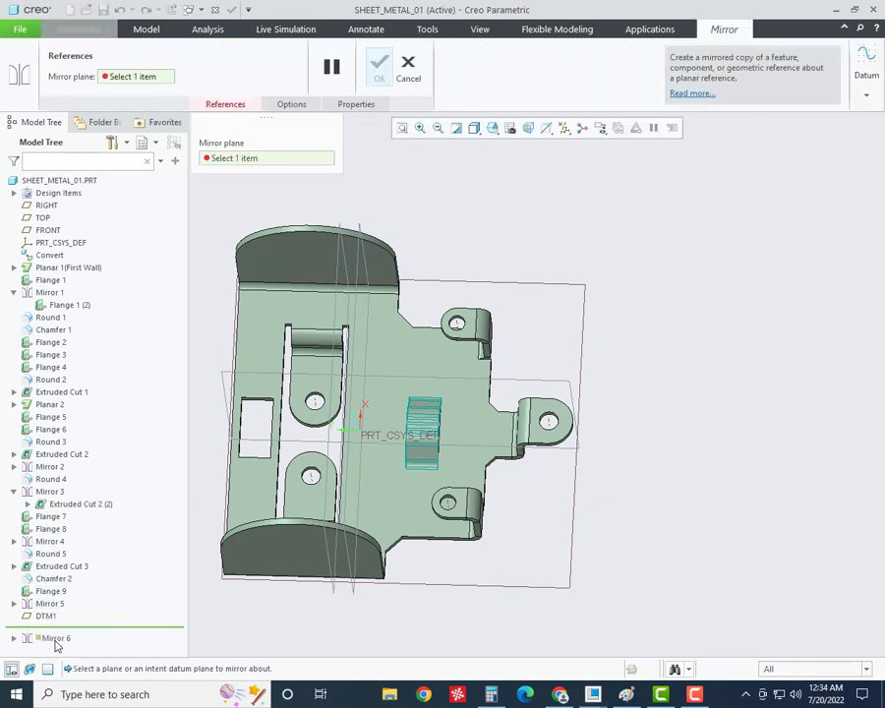
click(46, 616)
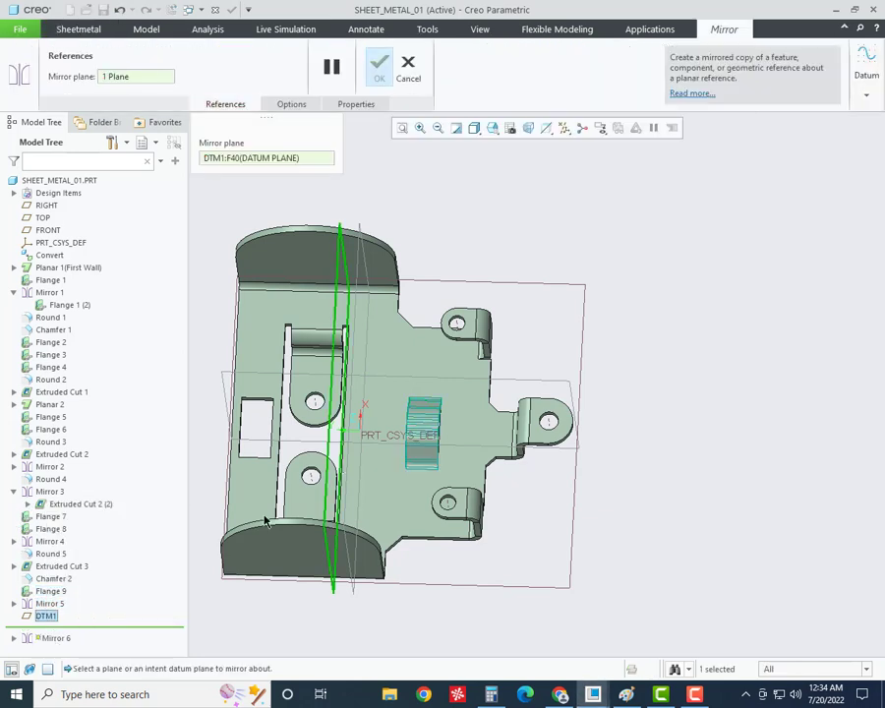
click(375, 69)
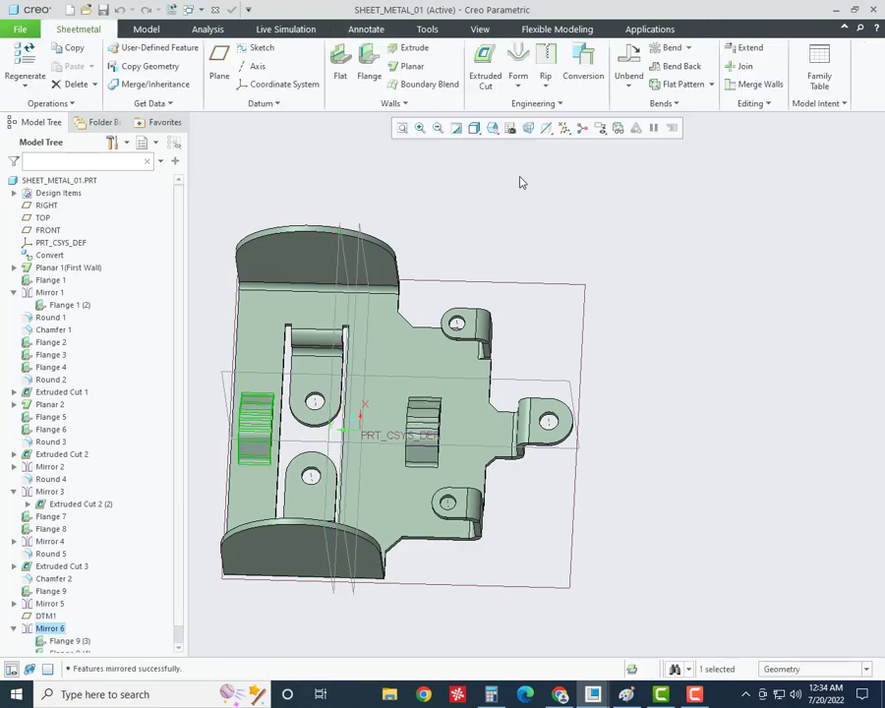
mouse_move(476, 391)
middle_down()
mouse_move(466, 394)
mouse_move(482, 374)
mouse_move(378, 389)
mouse_move(386, 429)
mouse_move(430, 420)
mouse_move(405, 442)
mouse_move(413, 466)
mouse_move(422, 462)
middle_up()
- Start an extruded cut, switch to shaded display without edges, and pick a sketch surface
click(485, 69)
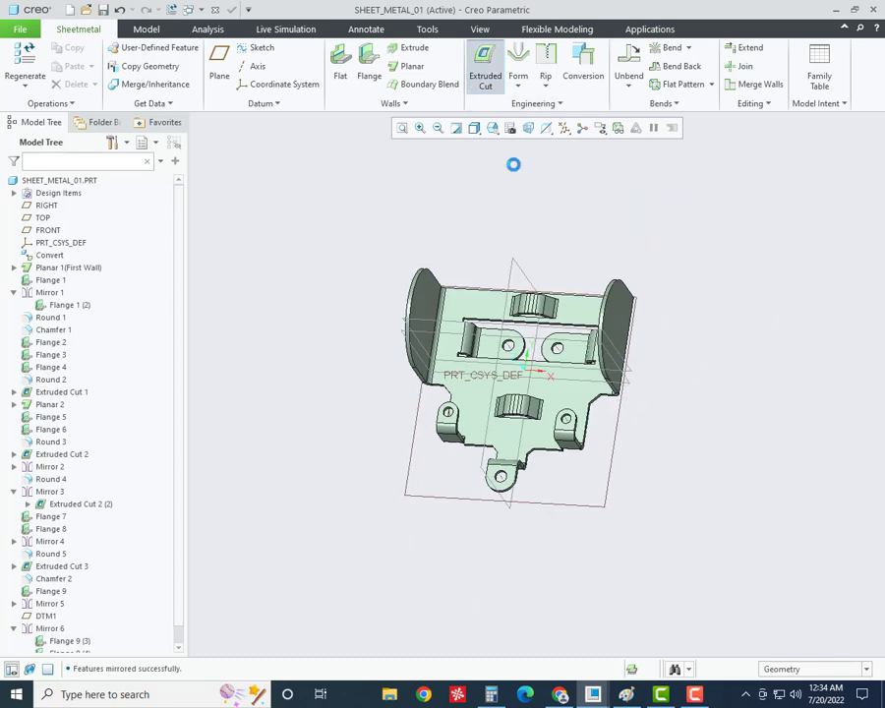
click(492, 128)
click(474, 128)
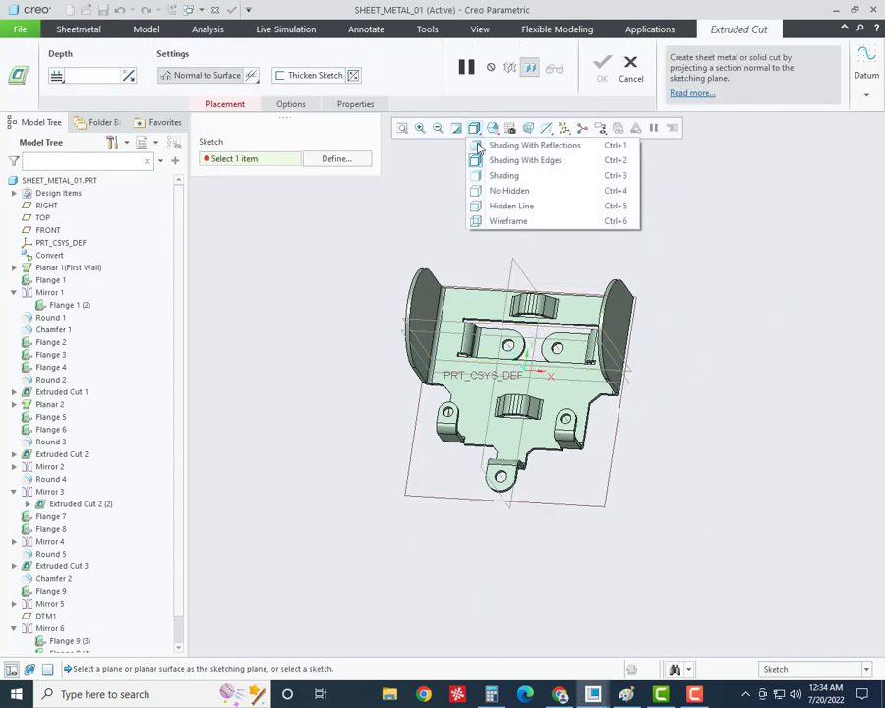
click(491, 173)
scroll(529, 314, up, 3)
click(529, 303)
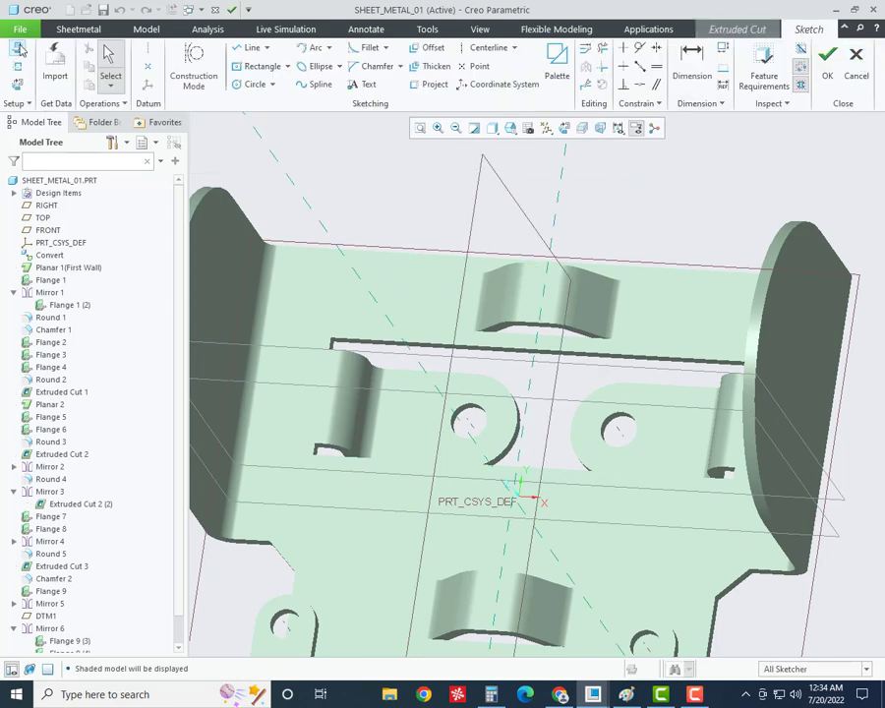
- Replace the sketch plane with the side flange surface and enter the sketch facing it
click(18, 50)
right_click(767, 195)
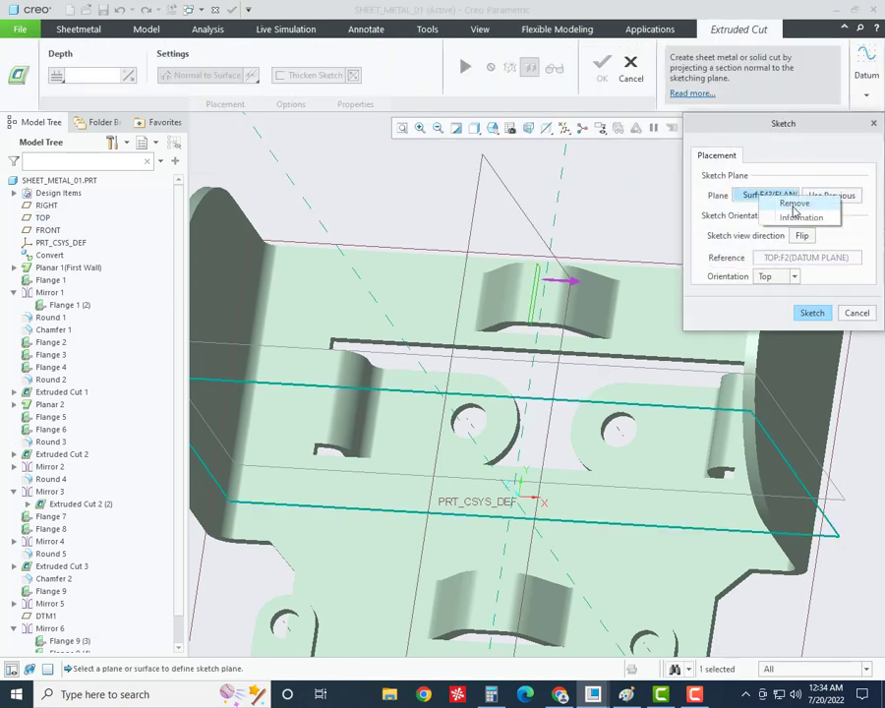
click(791, 202)
scroll(556, 329, up, 2)
click(537, 315)
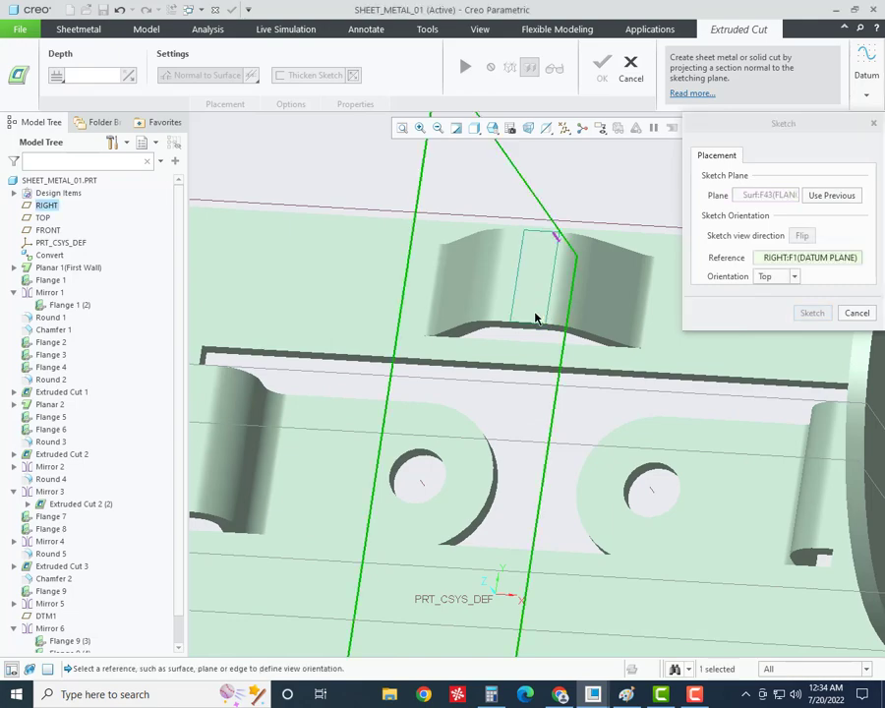
scroll(582, 200, down, 4)
middle_drag(582, 201, 508, 278)
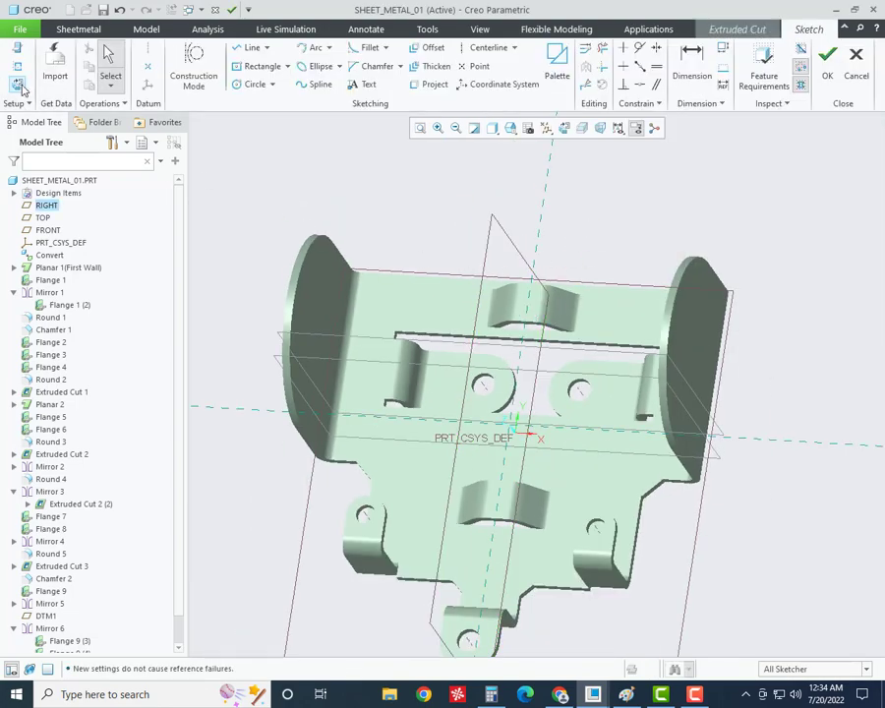
click(17, 66)
click(254, 83)
- Open the sketch references settings and switch the display to shaded with edges
click(413, 438)
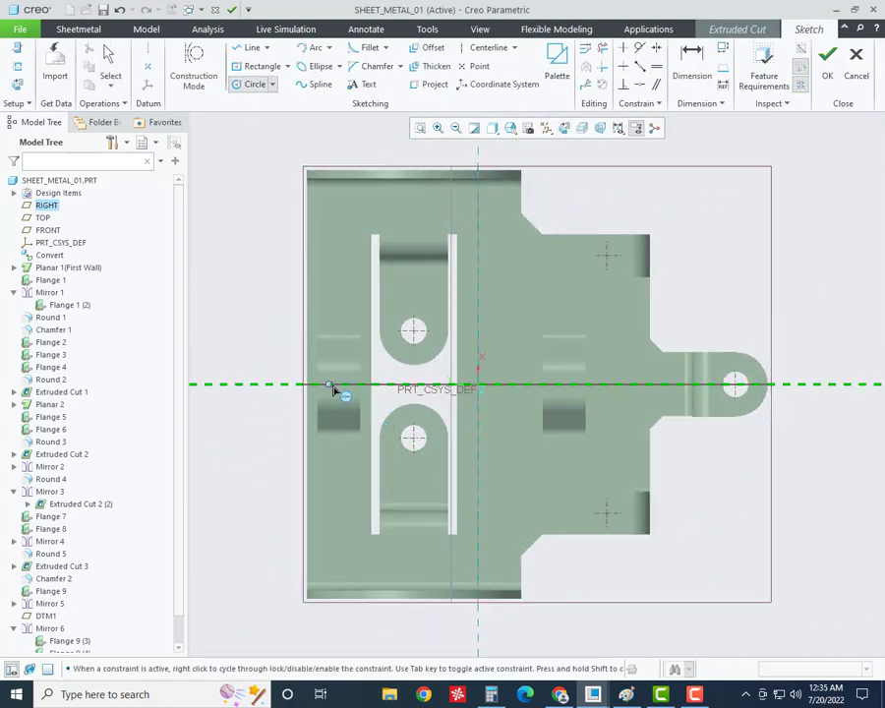
scroll(339, 389, down, 5)
scroll(349, 390, up, 4)
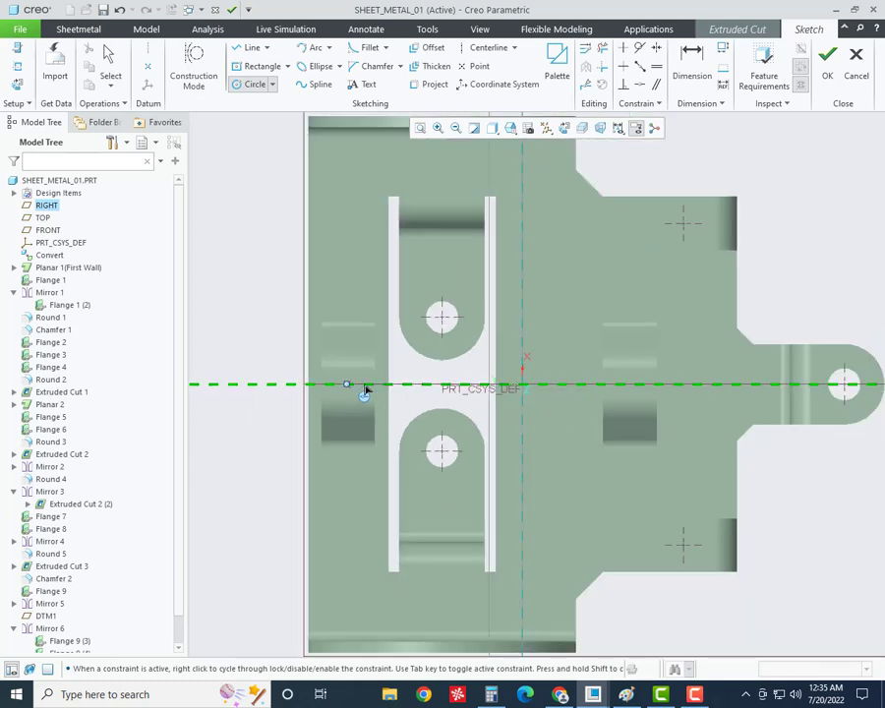
scroll(701, 409, down, 2)
click(17, 66)
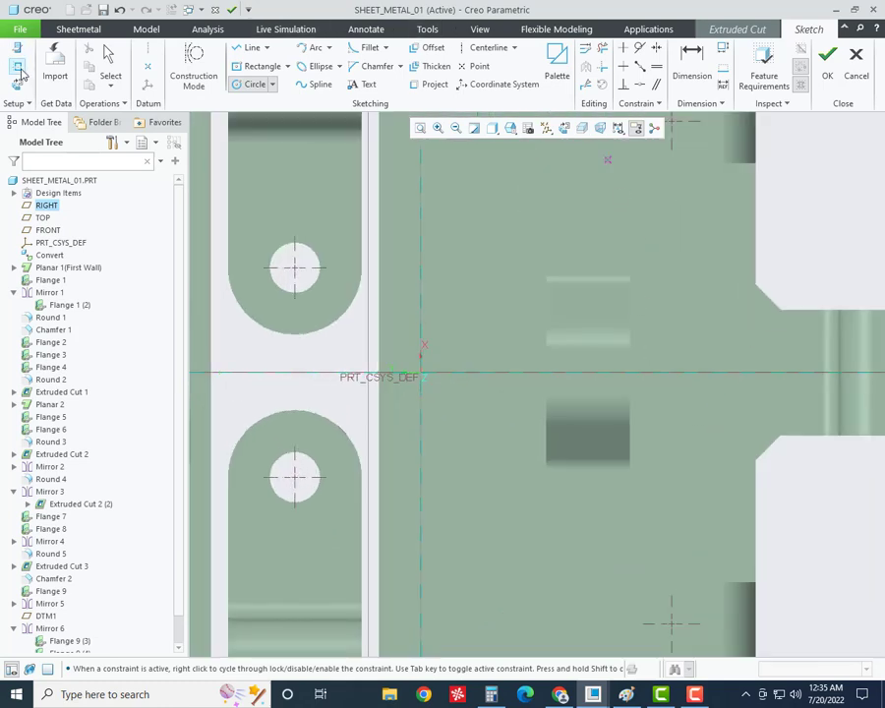
scroll(391, 383, up, 5)
scroll(339, 371, down, 6)
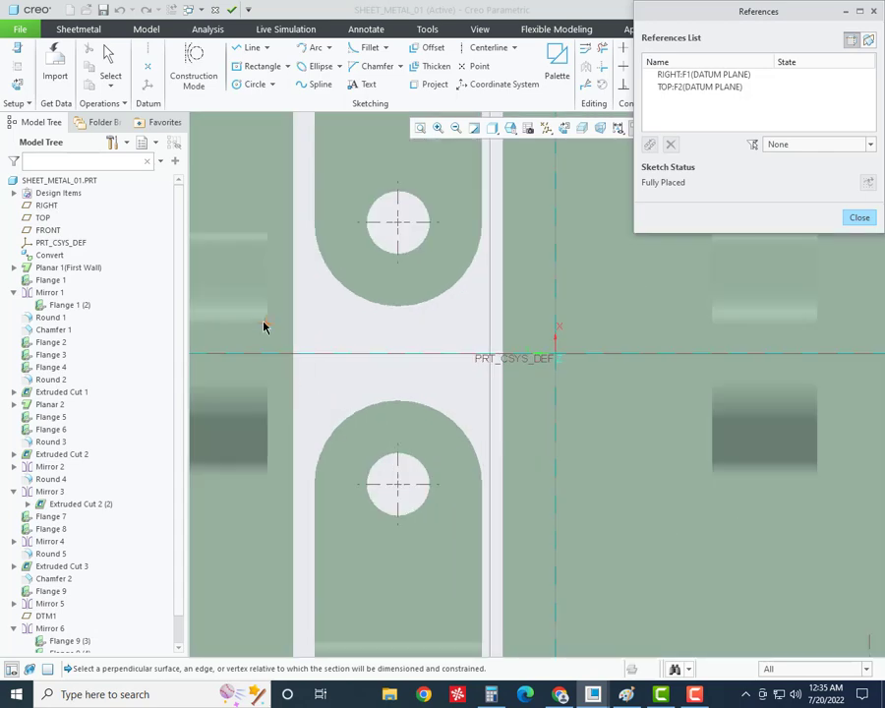
scroll(452, 367, up, 4)
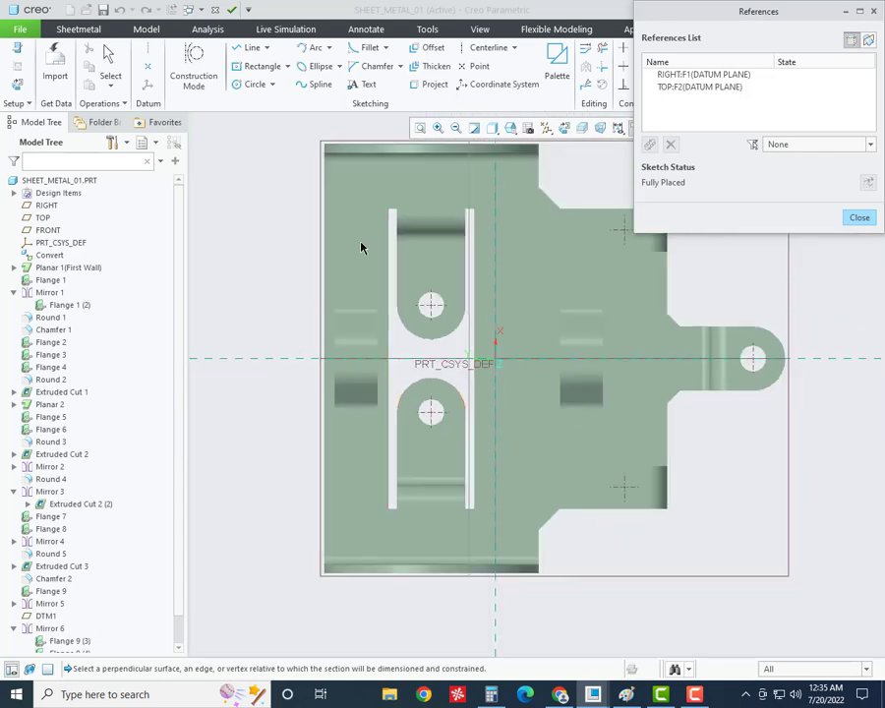
click(491, 128)
click(531, 160)
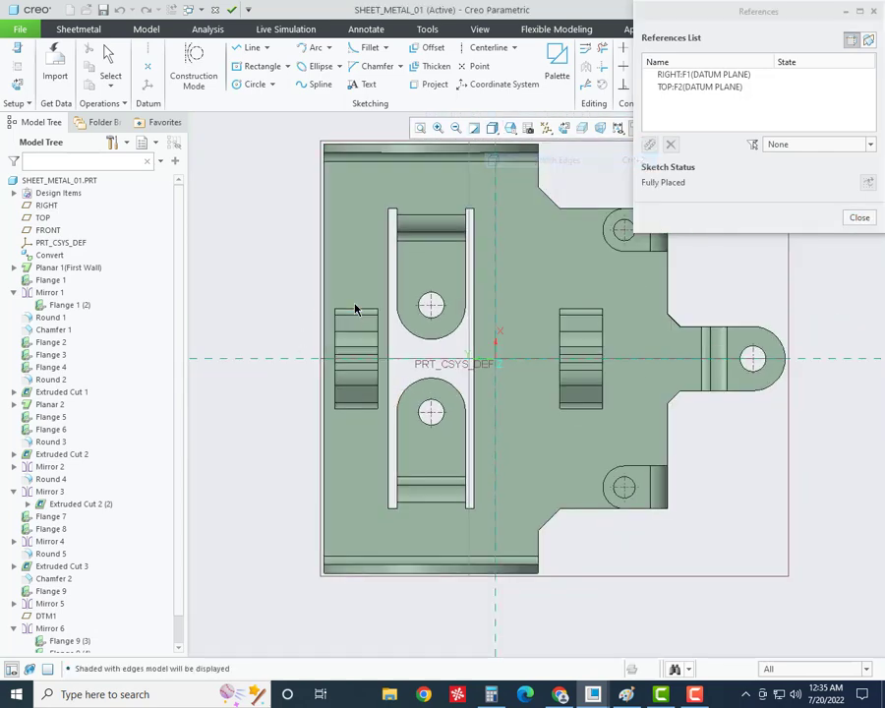
scroll(356, 308, down, 4)
- Reference the flange surface and edge, sketch a Ø4.18 circle on the centreline, then show Paint
click(355, 470)
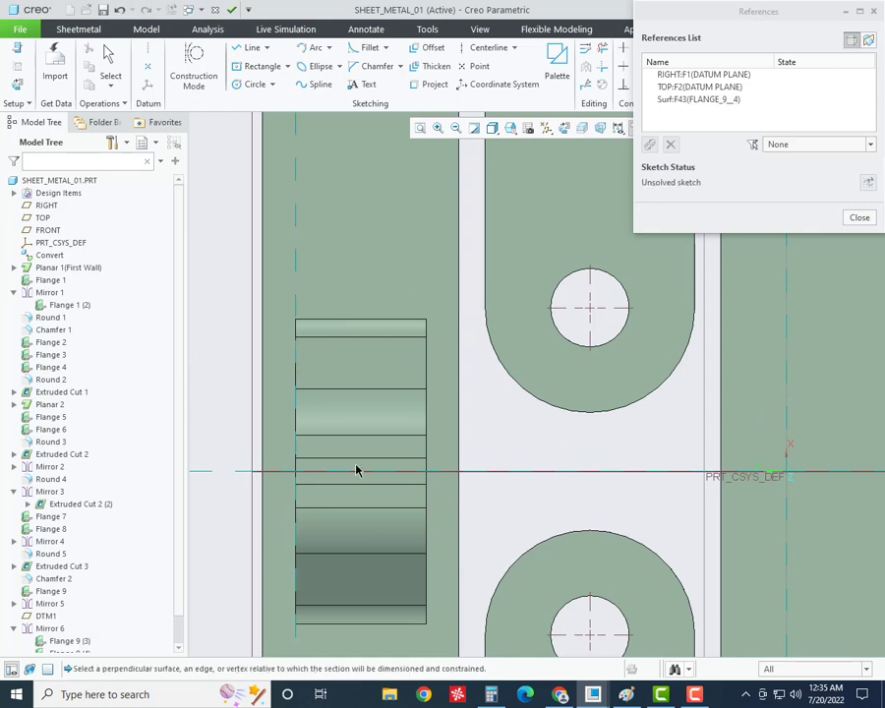
click(427, 446)
middle_click(448, 448)
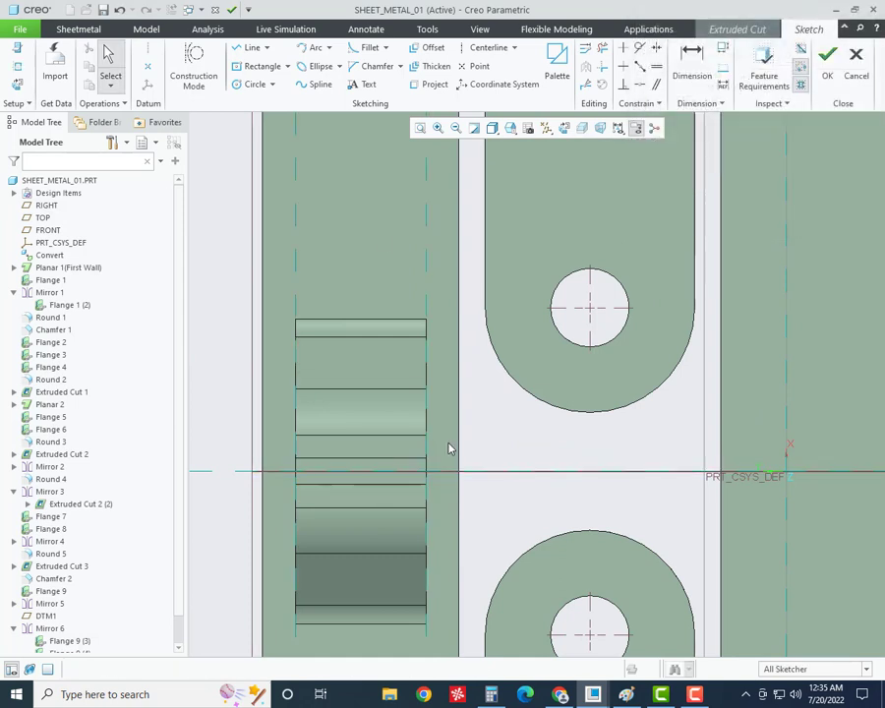
click(251, 84)
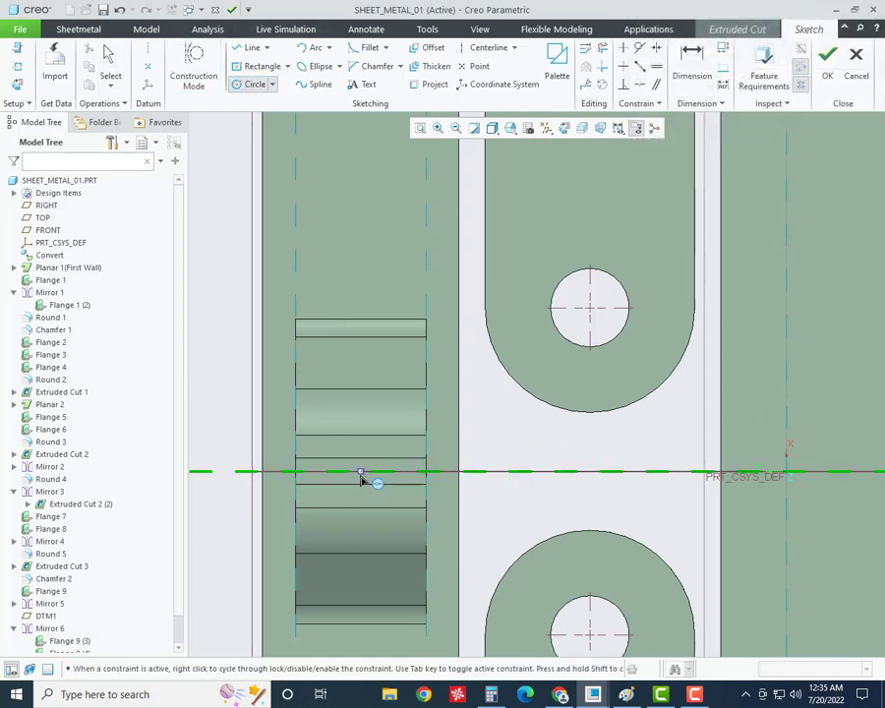
click(360, 473)
click(379, 493)
middle_click(359, 458)
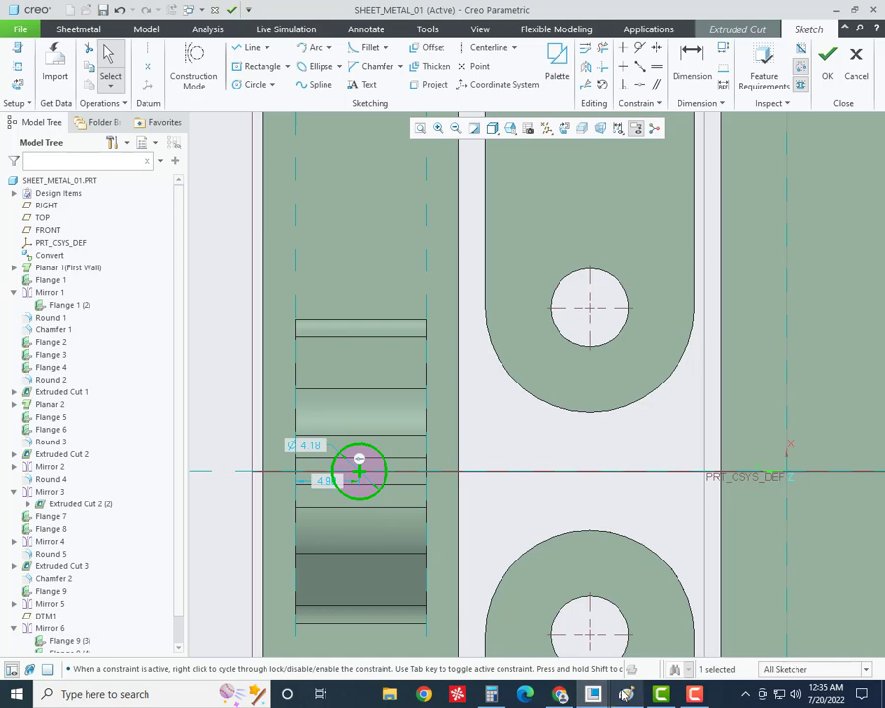
click(625, 694)
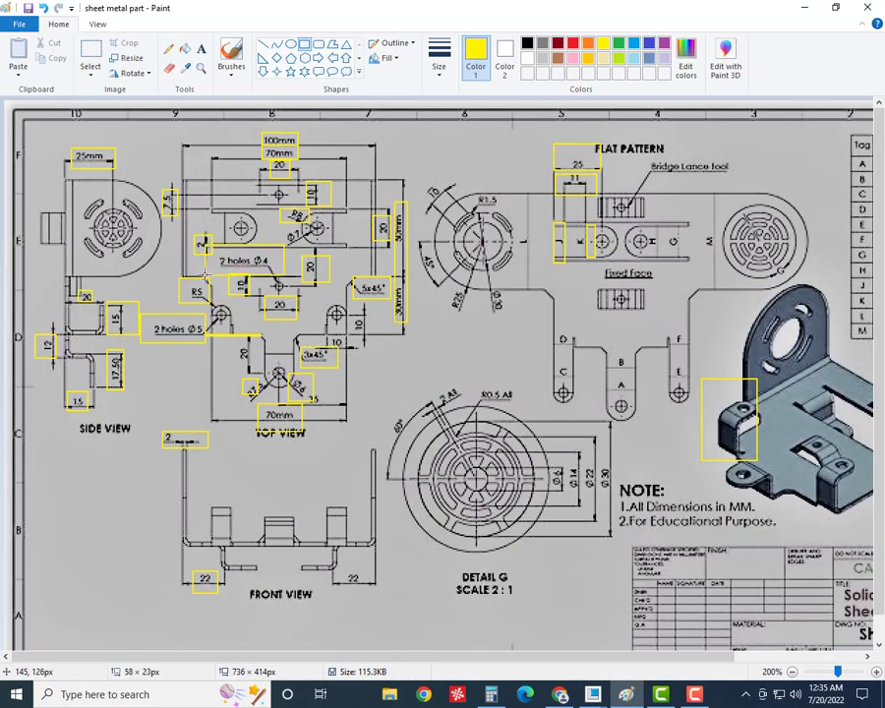
- Box the '2 holes Ø4' callout on the drawing, then minimize Paint
drag(206, 243, 285, 276)
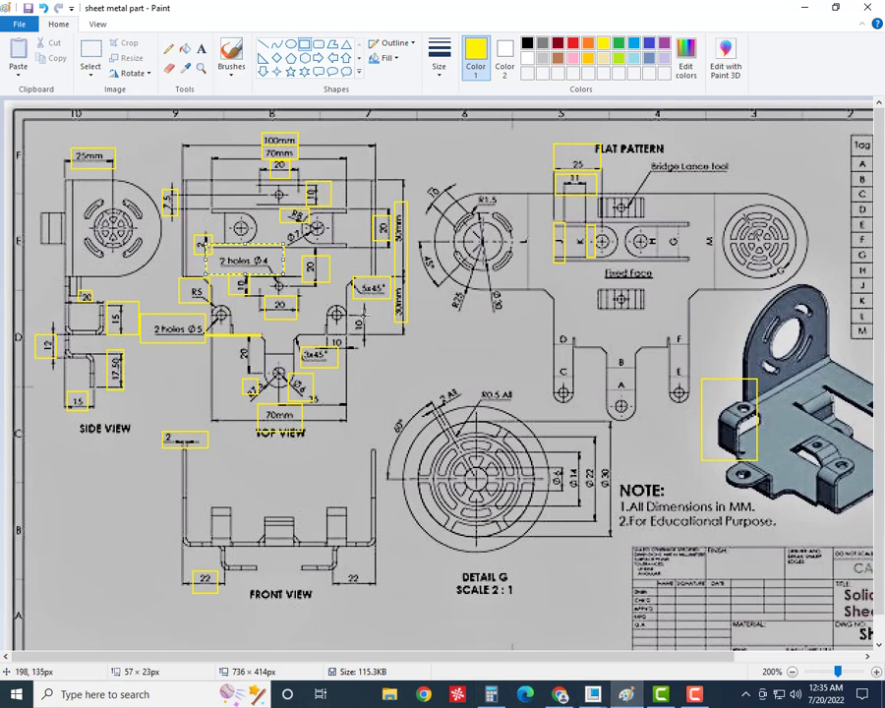
drag(458, 659, 609, 661)
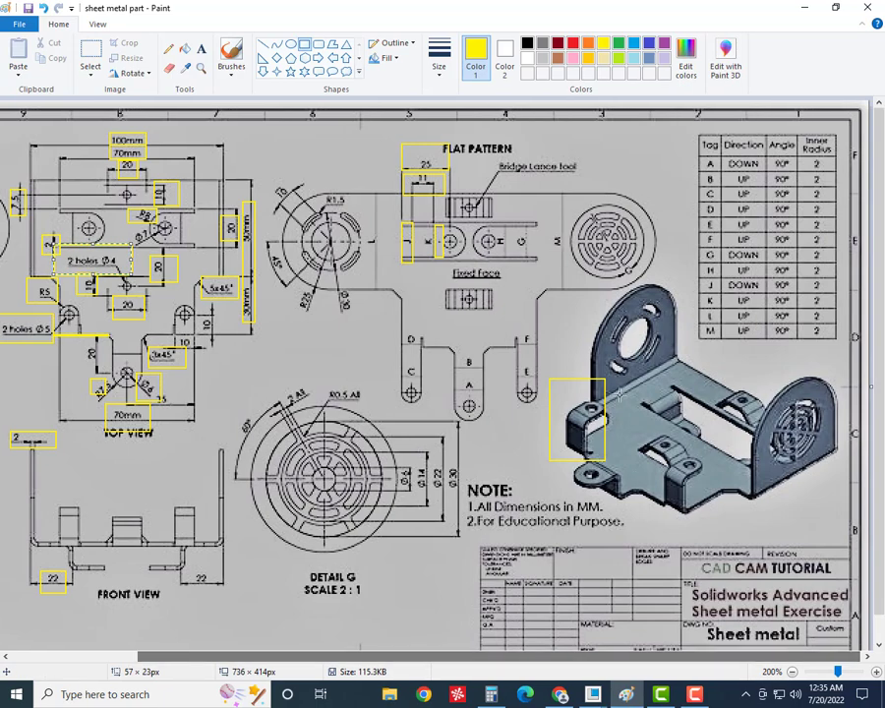
click(803, 6)
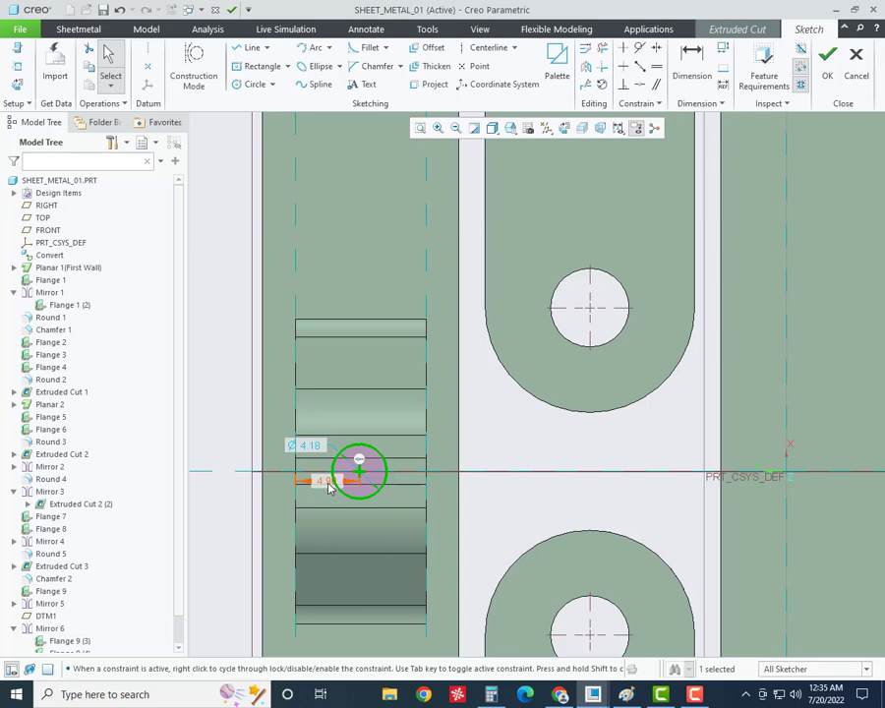
- Set the hole's distance from the flange edge to 5 and its diameter to 4
double_click(327, 482)
text(5)
key(Return)
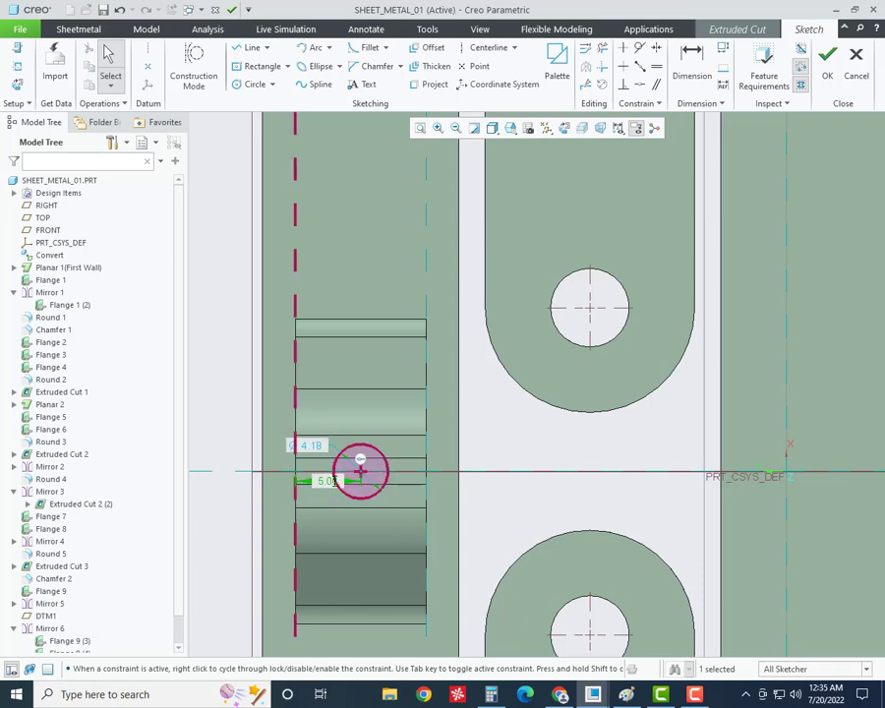
double_click(314, 449)
text(4)
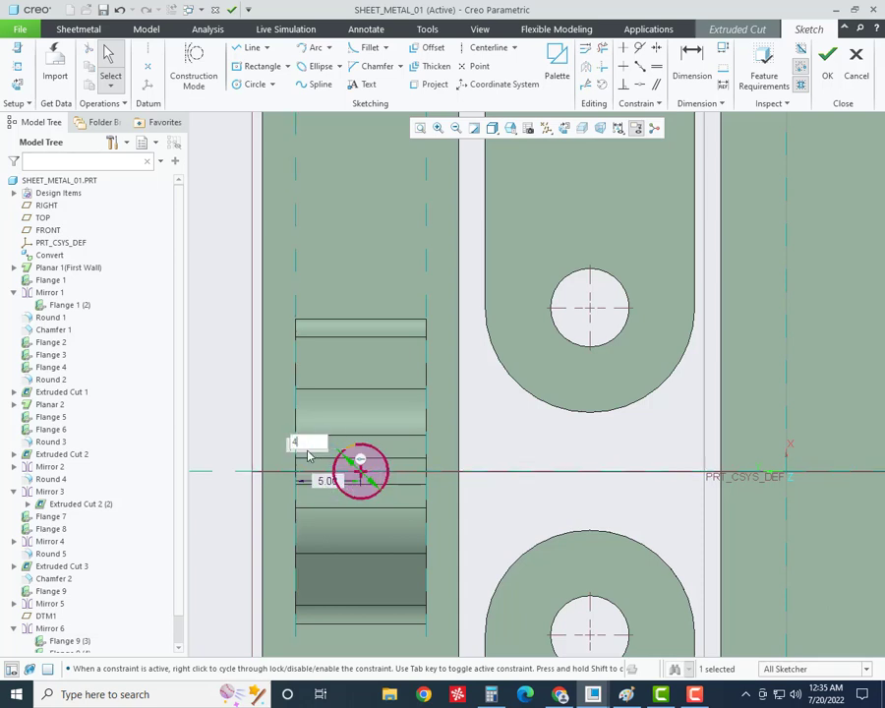
key(Return)
- Finish the sketch and complete the cut as Extruded Cut 4
scroll(351, 480, down, 2)
scroll(351, 480, down, 2)
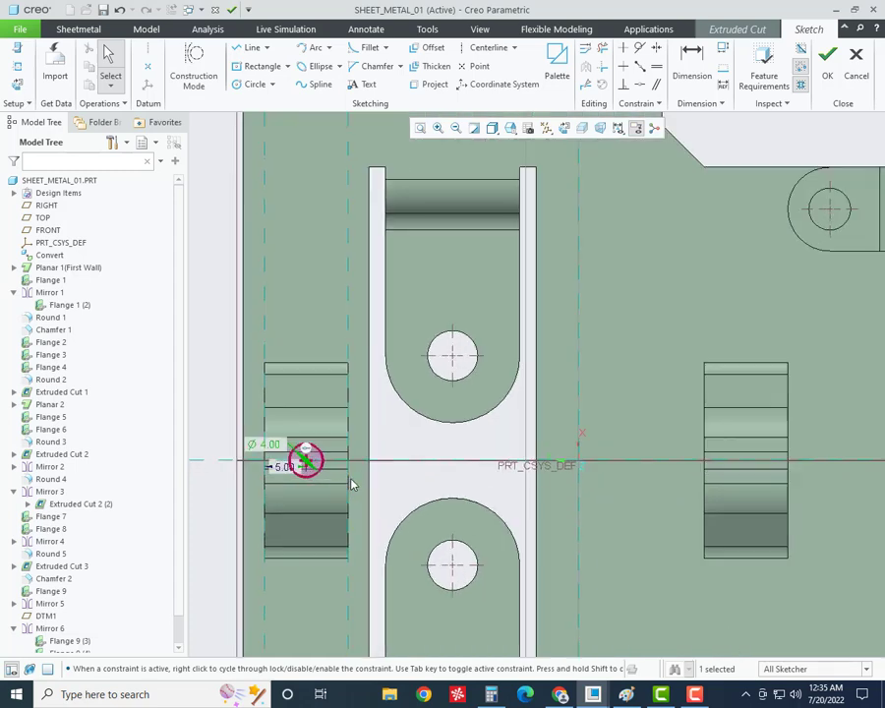
scroll(360, 483, down, 1)
click(826, 55)
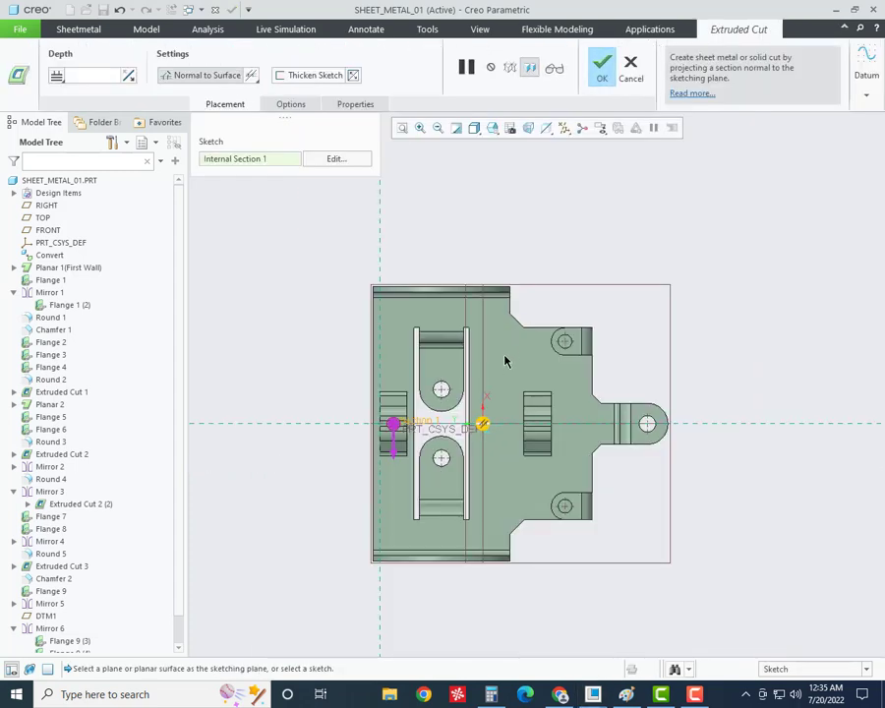
middle_drag(364, 311, 515, 184)
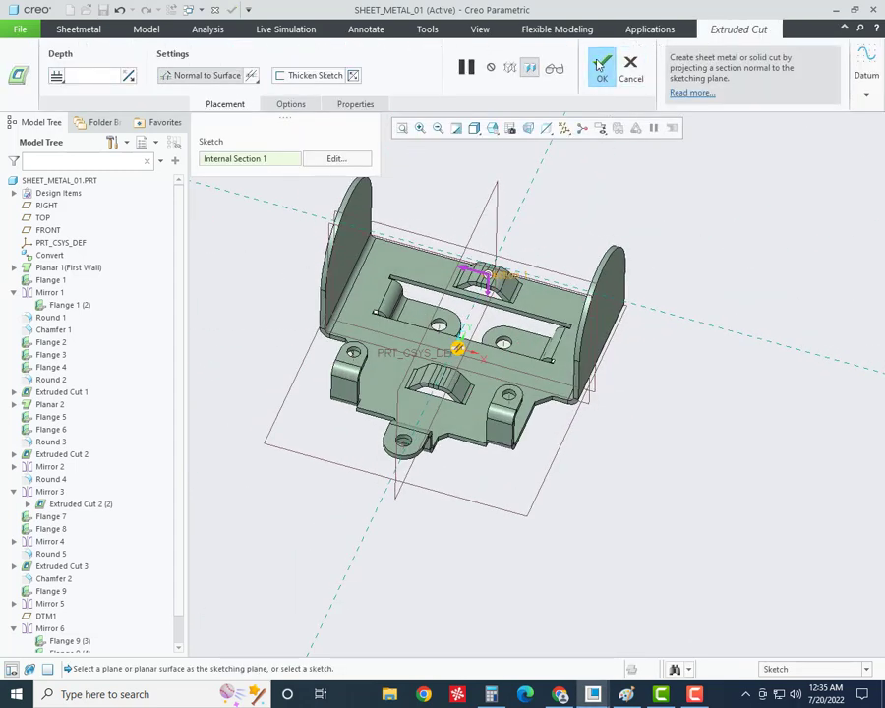
middle_click(515, 184)
scroll(620, 358, up, 5)
scroll(620, 357, down, 3)
mouse_move(621, 351)
middle_down()
mouse_move(600, 366)
mouse_move(613, 354)
middle_up()
scroll(688, 394, up, 5)
scroll(49, 634, down, 1)
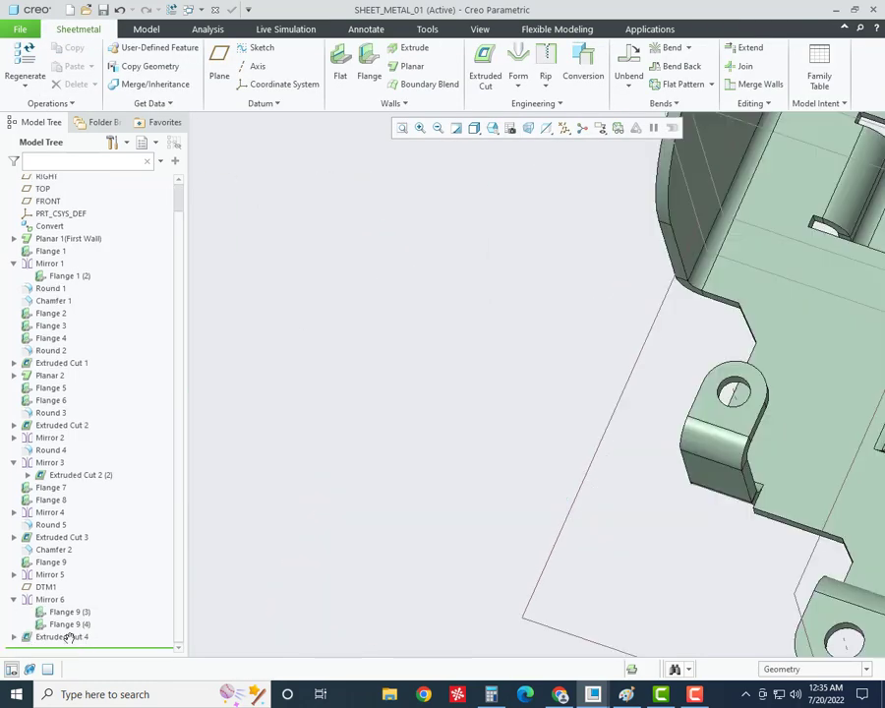
- Select Extruded Cut 4 and DTM1 in the model tree, then clear the selection
click(69, 637)
scroll(276, 590, down, 5)
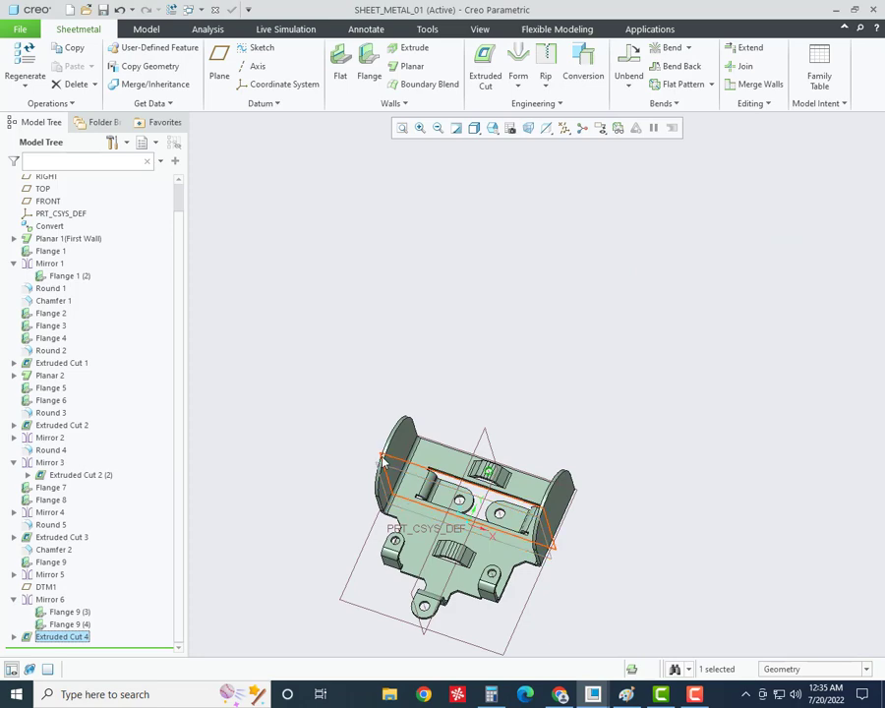
scroll(381, 460, up, 5)
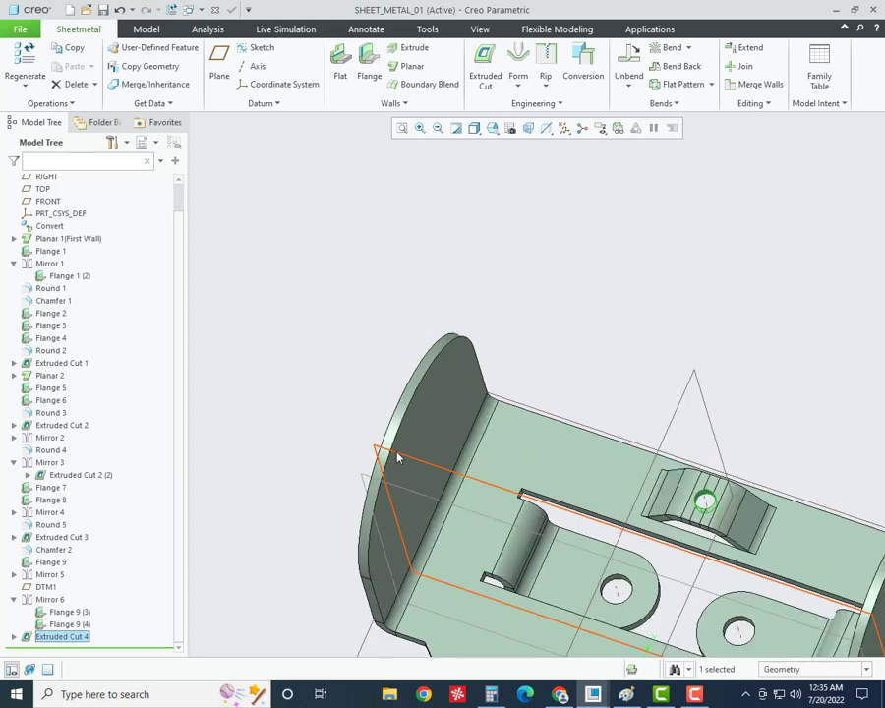
click(48, 589)
scroll(374, 397, down, 5)
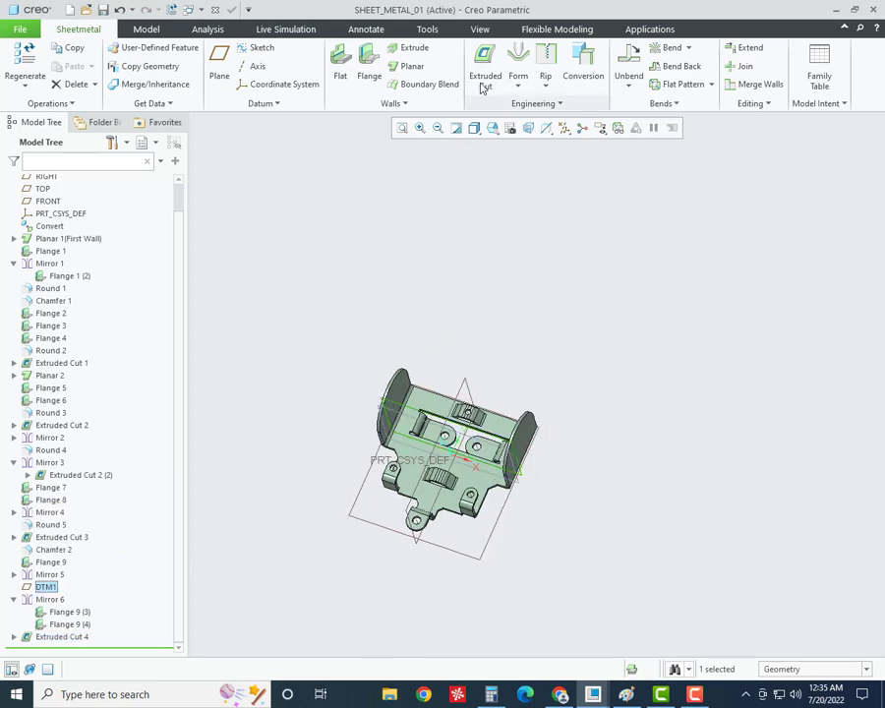
click(358, 242)
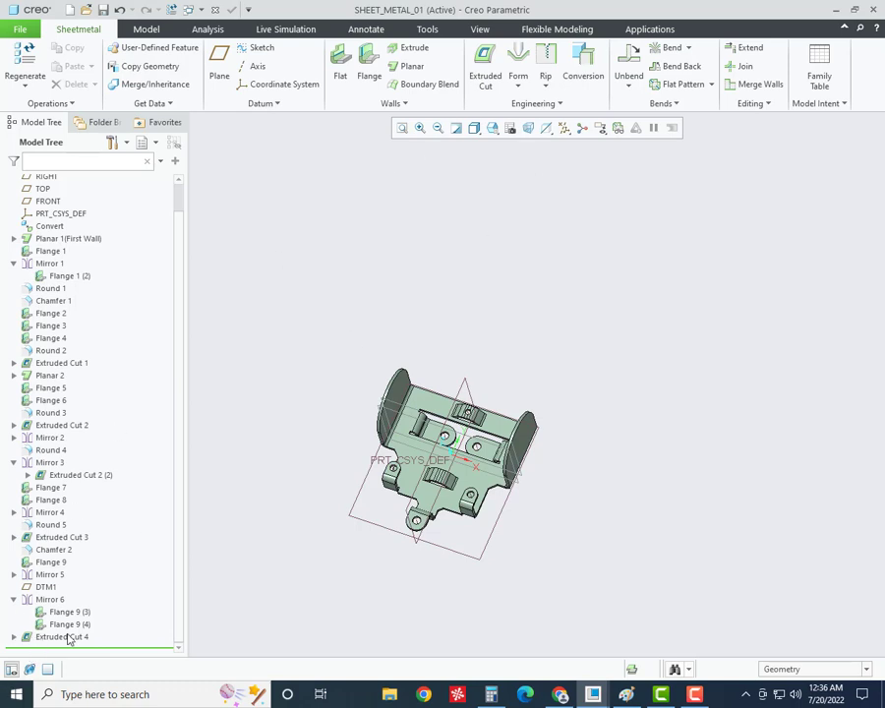
- Mirror Extruded Cut 4 across DTM1 onto the opposite flange
right_click(69, 639)
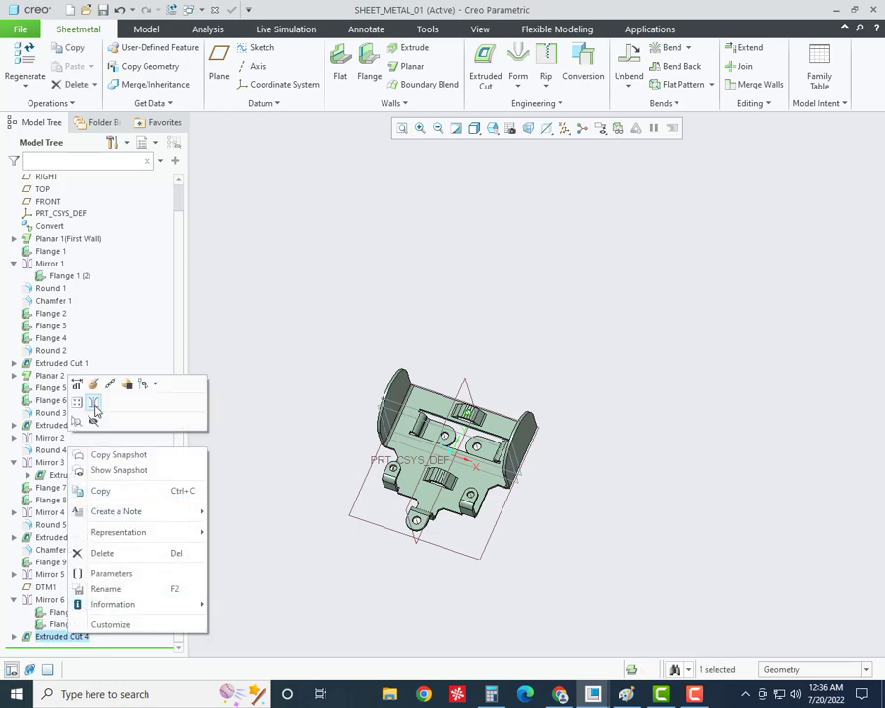
click(93, 403)
click(46, 586)
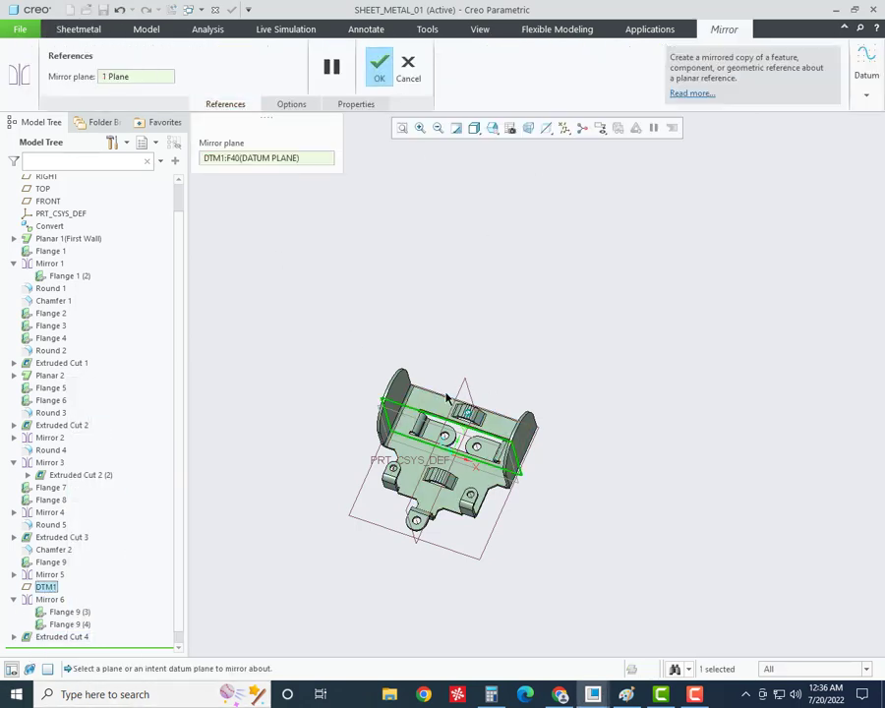
scroll(363, 423, down, 5)
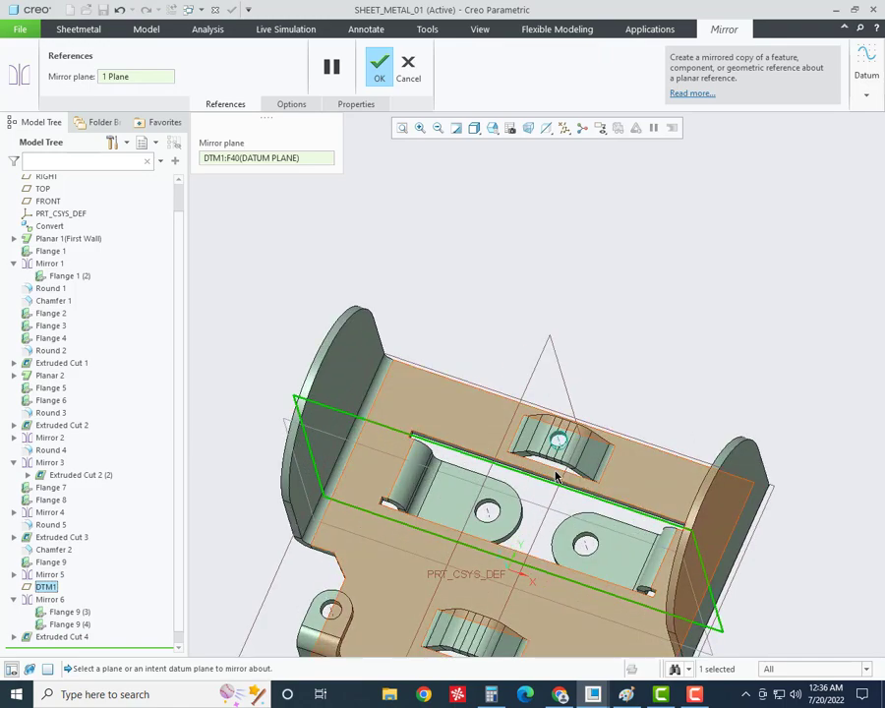
scroll(555, 470, down, 3)
scroll(555, 474, down, 2)
scroll(550, 487, down, 2)
scroll(548, 496, up, 5)
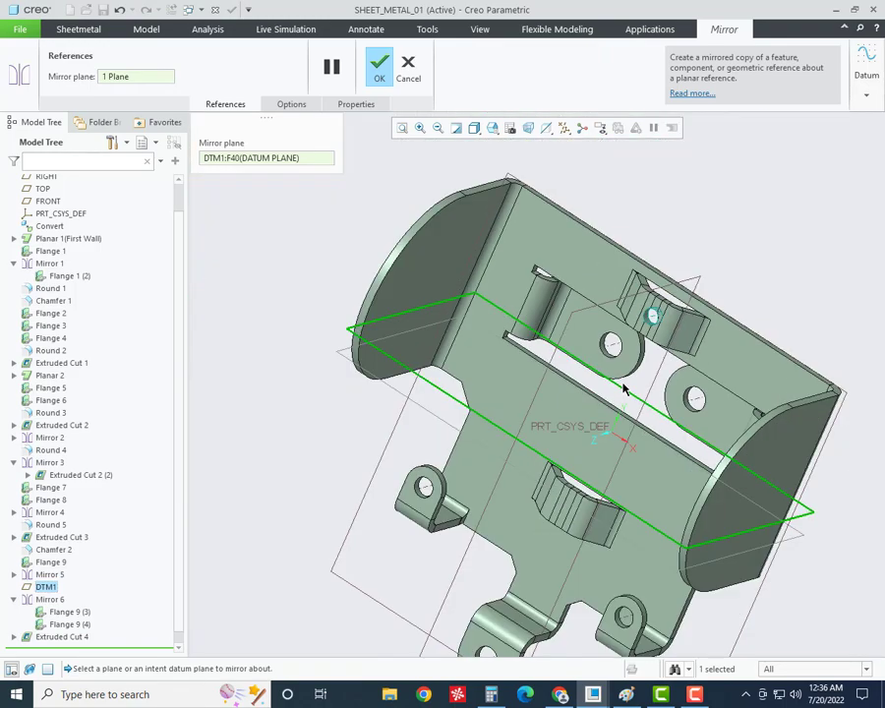
middle_drag(620, 385, 590, 393)
click(382, 69)
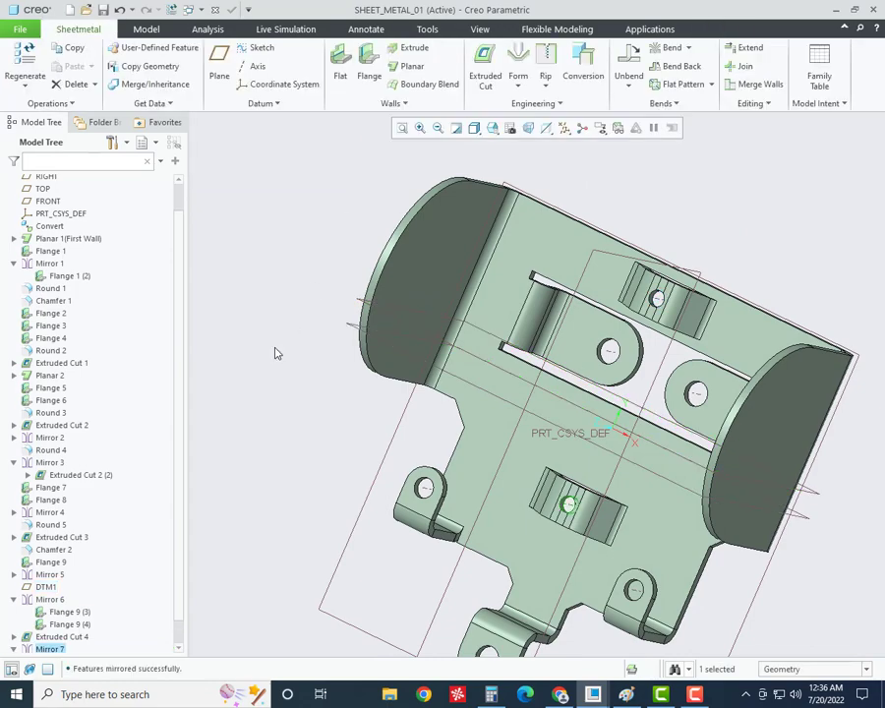
mouse_move(570, 516)
middle_down()
mouse_move(611, 399)
mouse_move(606, 436)
middle_up()
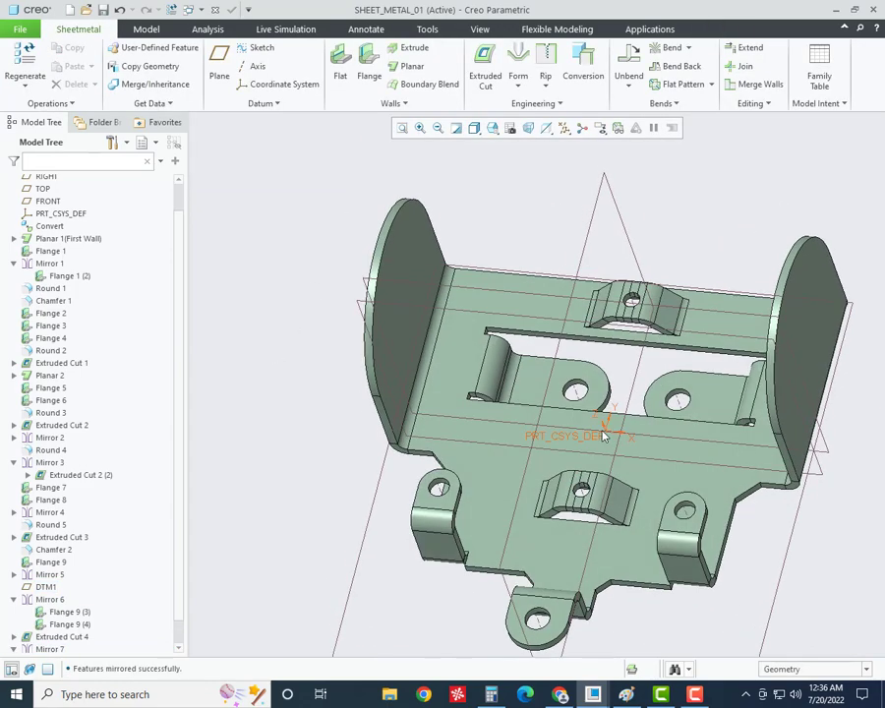
- Save the part, hide datum planes, axes and coordinate systems, and bring up the Paint drawing
key(ctrl+s)
mouse_move(315, 450)
middle_down()
mouse_move(344, 415)
mouse_move(308, 437)
middle_up()
click(564, 128)
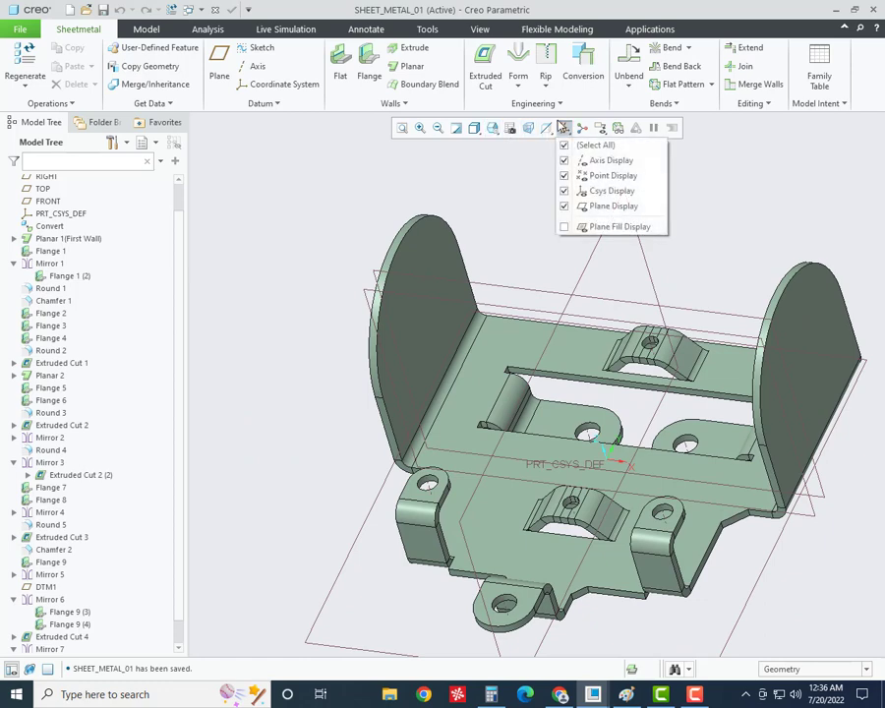
click(564, 144)
scroll(506, 349, up, 3)
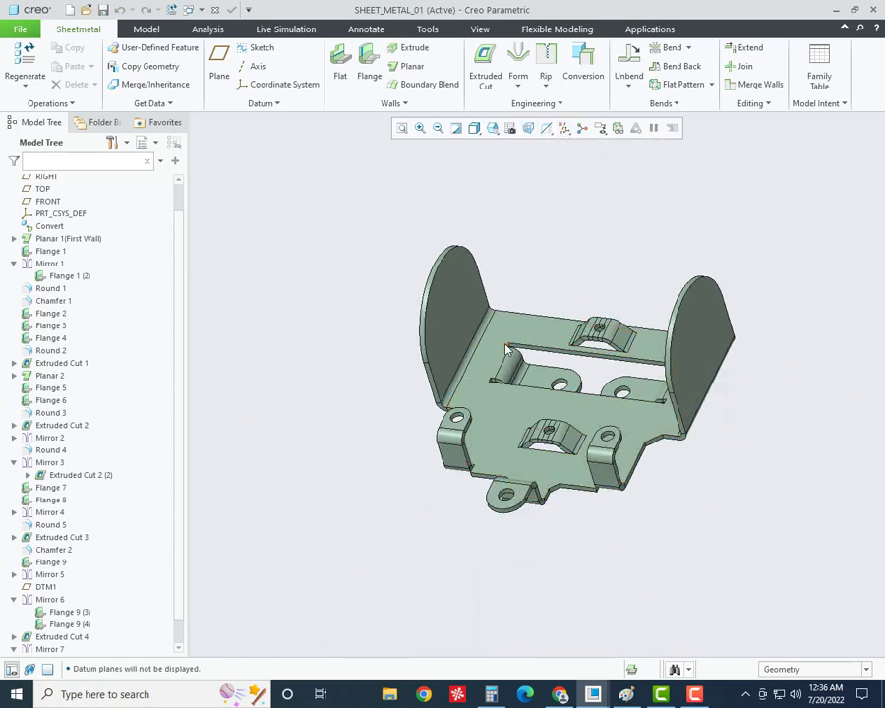
middle_drag(506, 349, 580, 374)
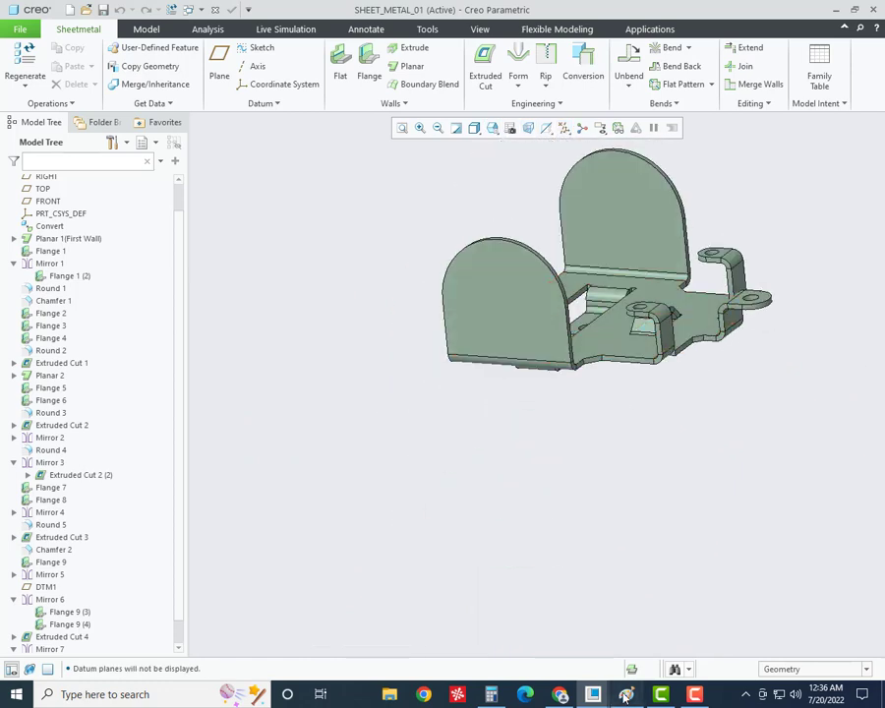
click(625, 696)
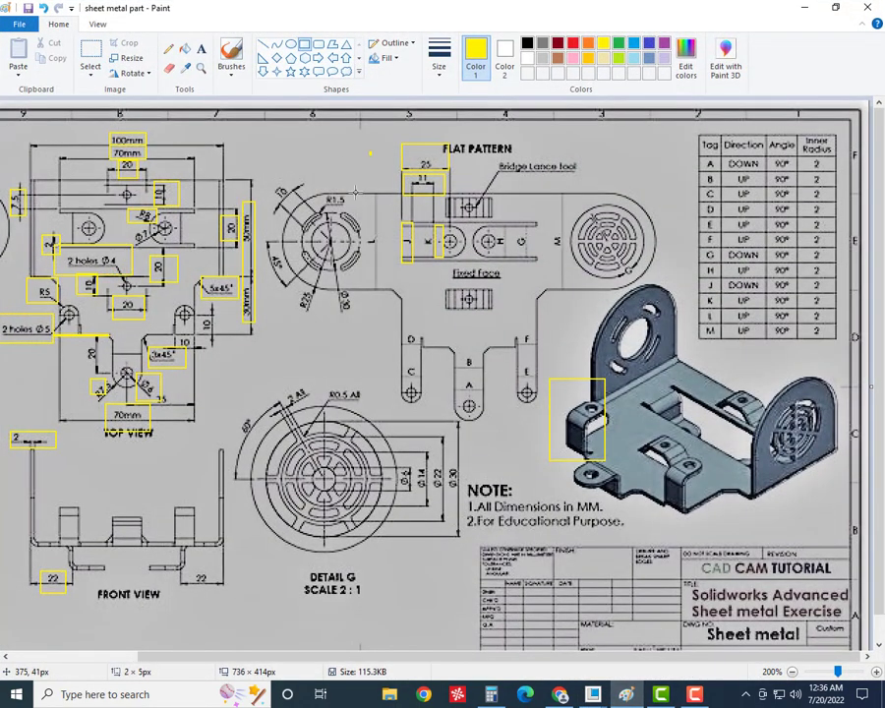
- Box the slotted end-wall view in yellow, undo the extra grille box, and return to the SHEET_METAL_01 model
drag(370, 153, 256, 342)
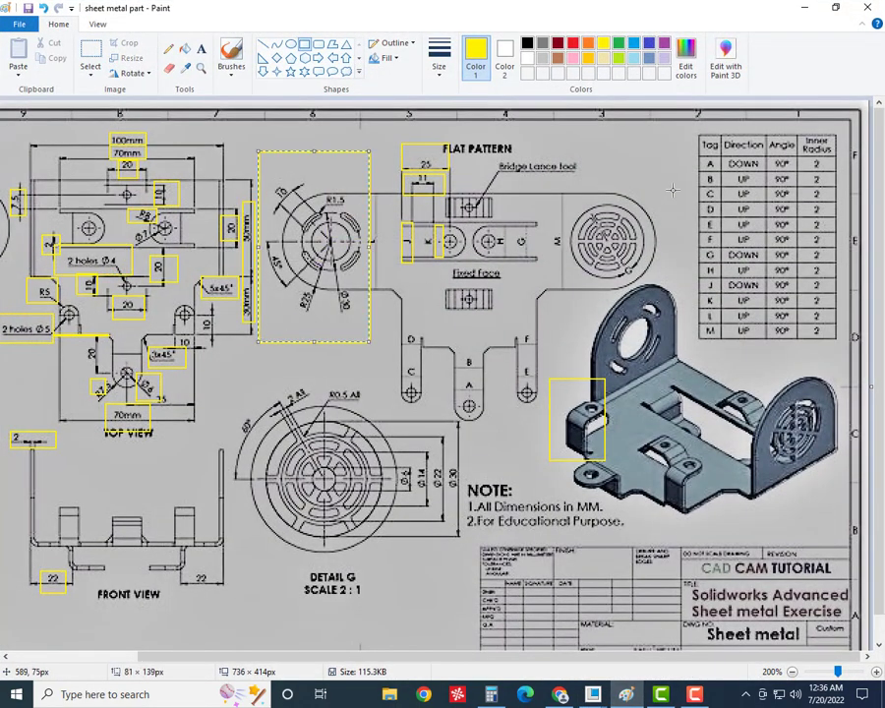
drag(652, 166, 569, 277)
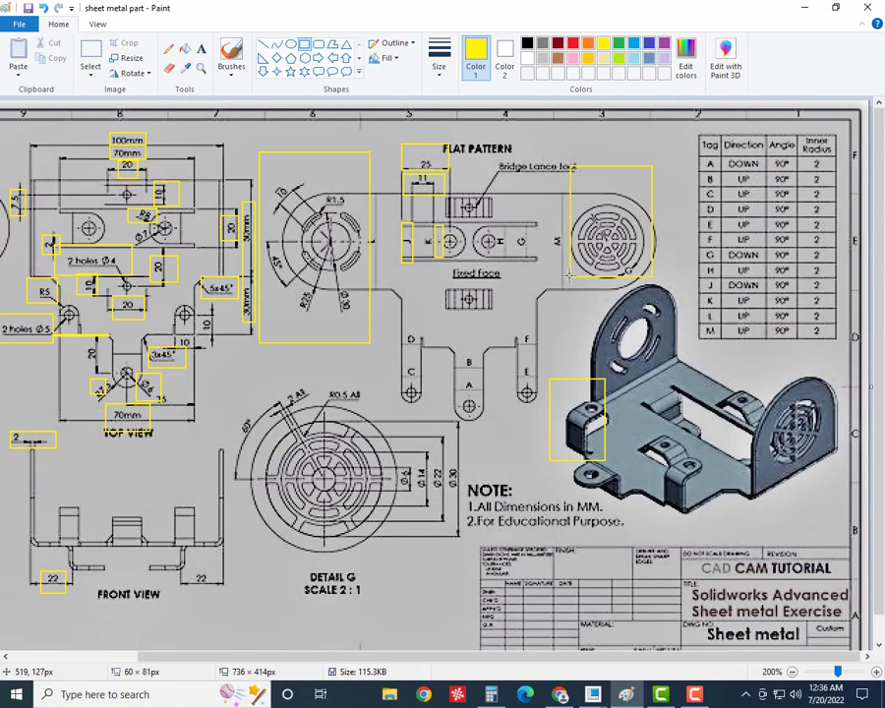
key(ctrl+z)
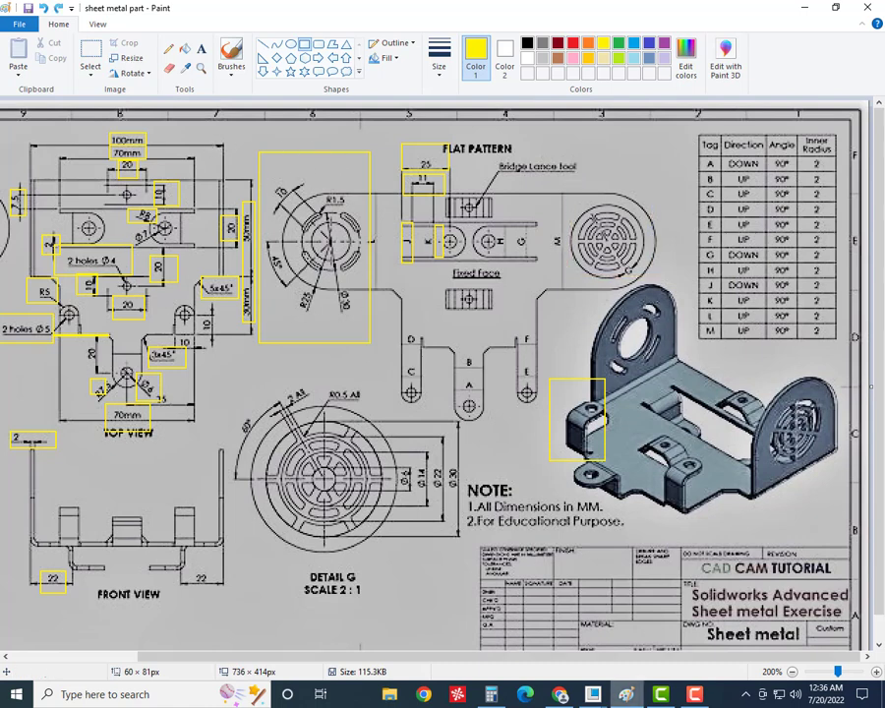
click(592, 694)
mouse_move(625, 694)
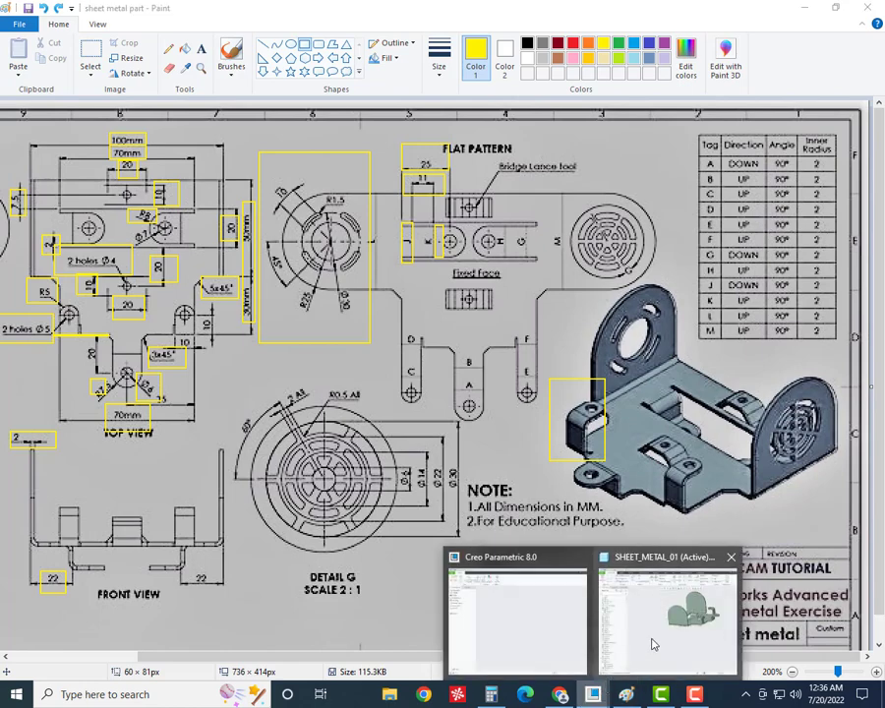
click(657, 620)
- Begin an extruded cut sketch on the end wall, viewed flat-on with its top arc referenced, then switch to Paint
click(485, 71)
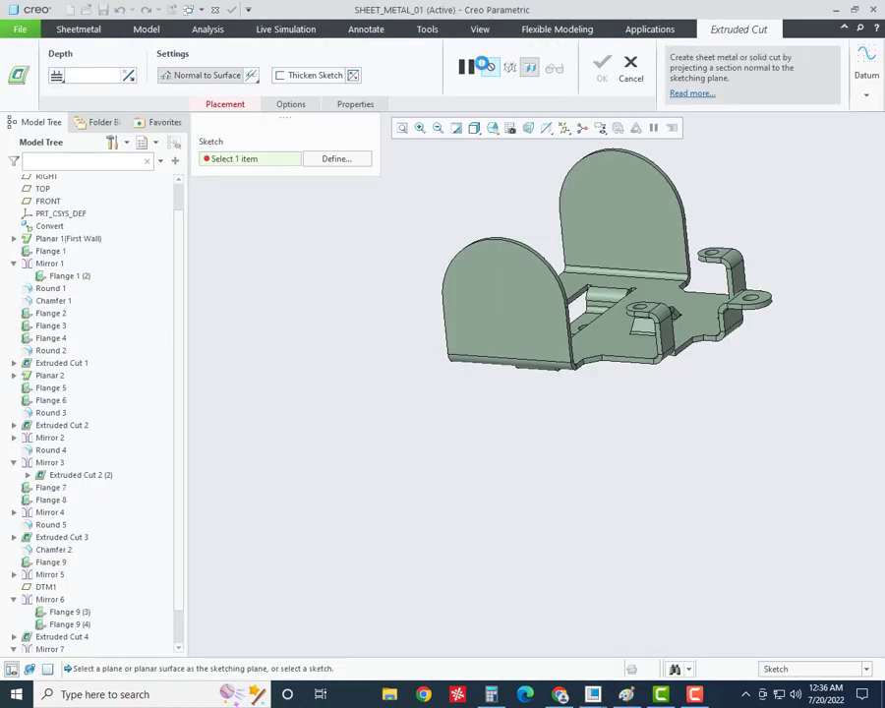
click(470, 292)
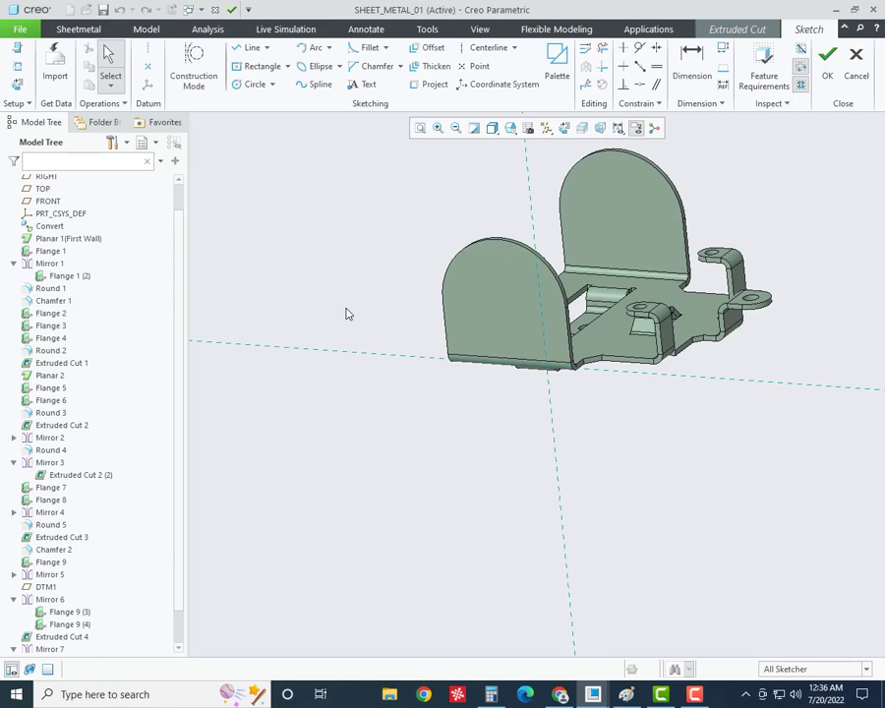
click(17, 84)
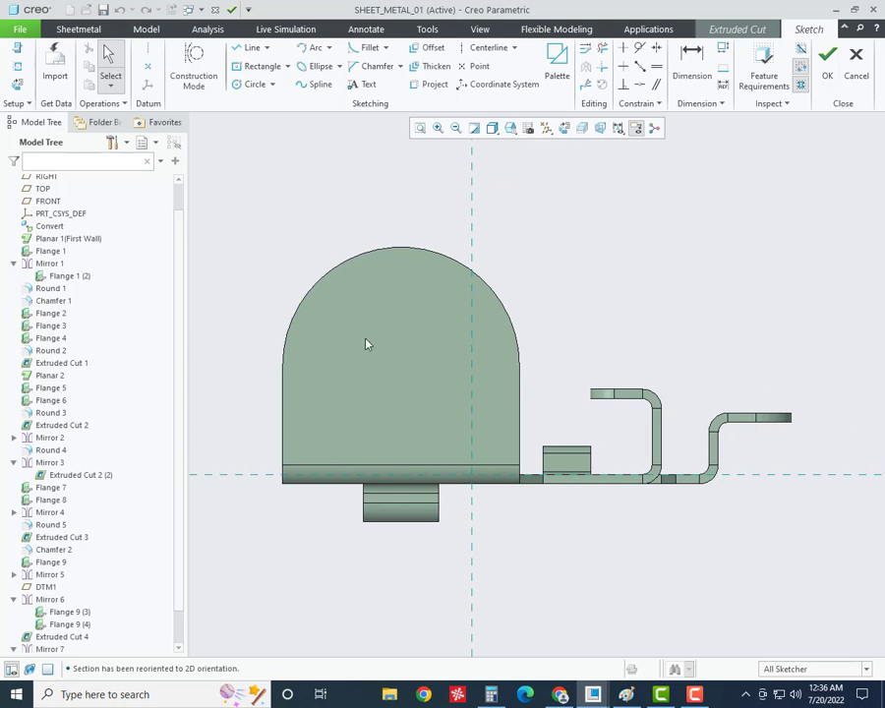
click(16, 66)
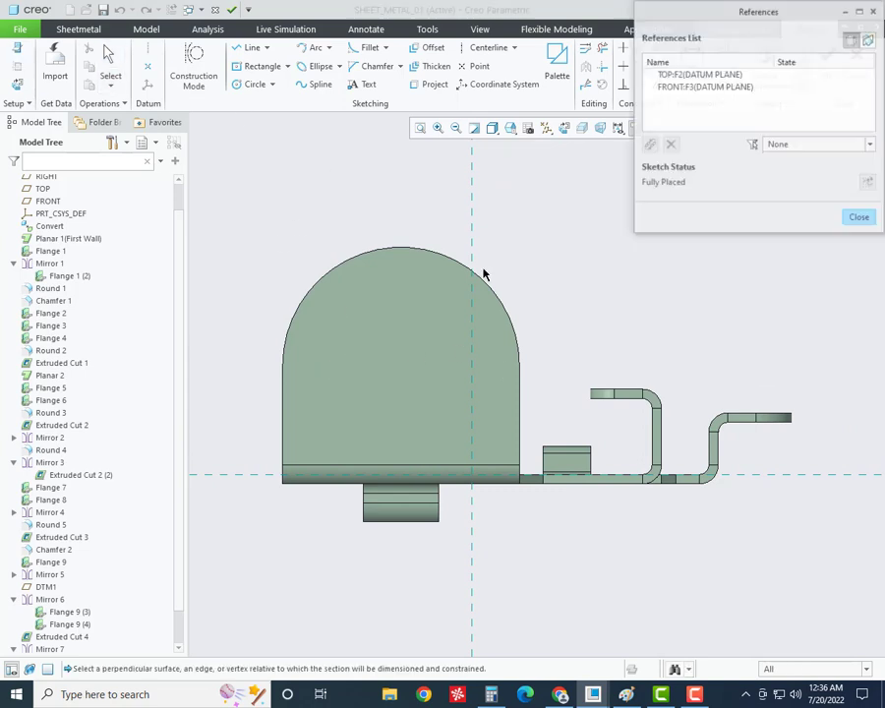
click(396, 253)
middle_click(547, 249)
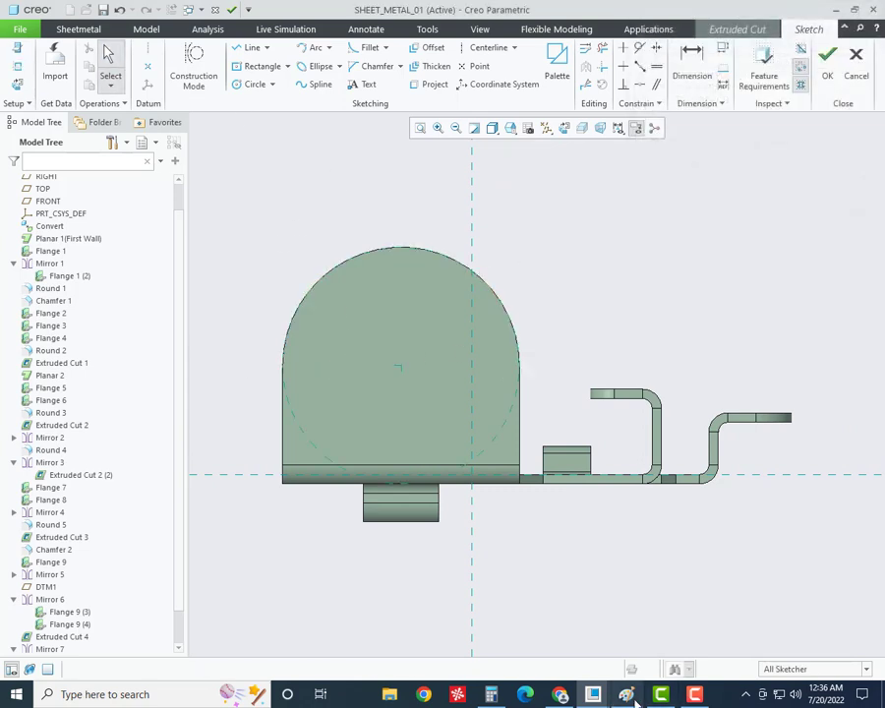
key(alt+Tab)
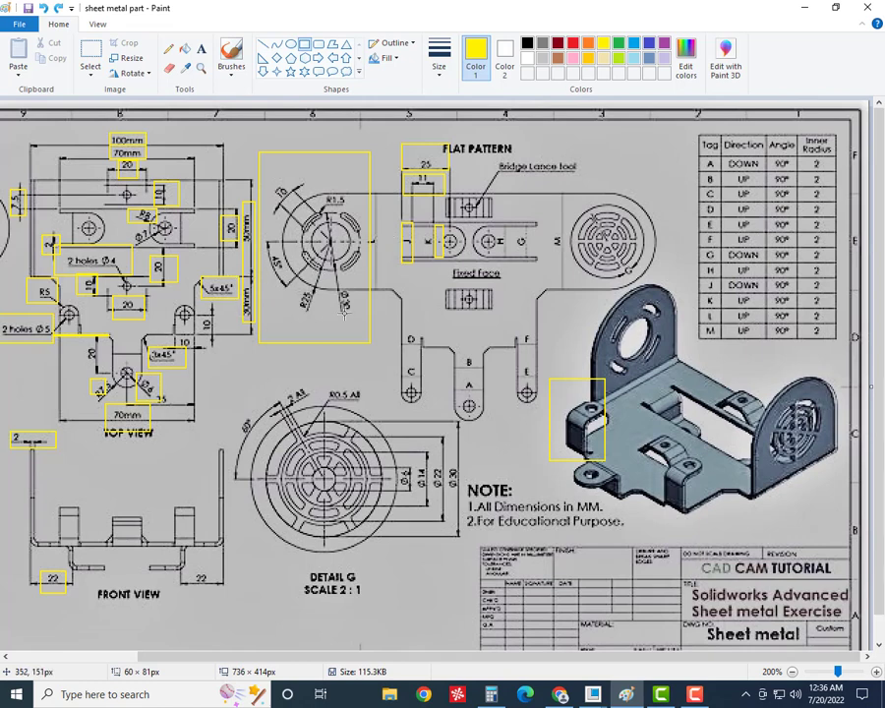
- Box the Ø6 and R1.5 slot dimensions in yellow, then return to the Creo sketch
drag(365, 316, 365, 316)
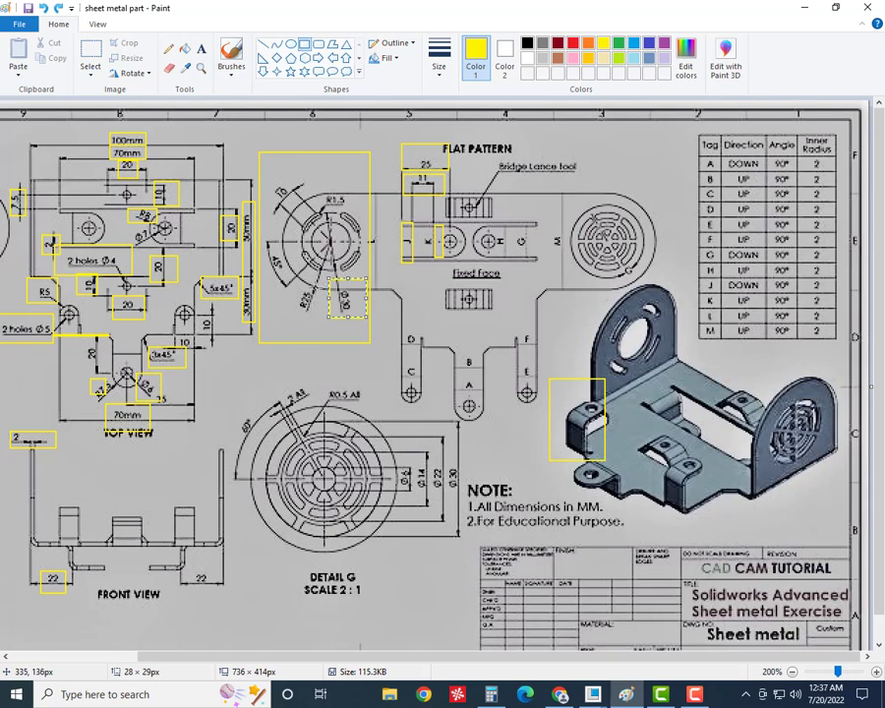
drag(317, 184, 352, 203)
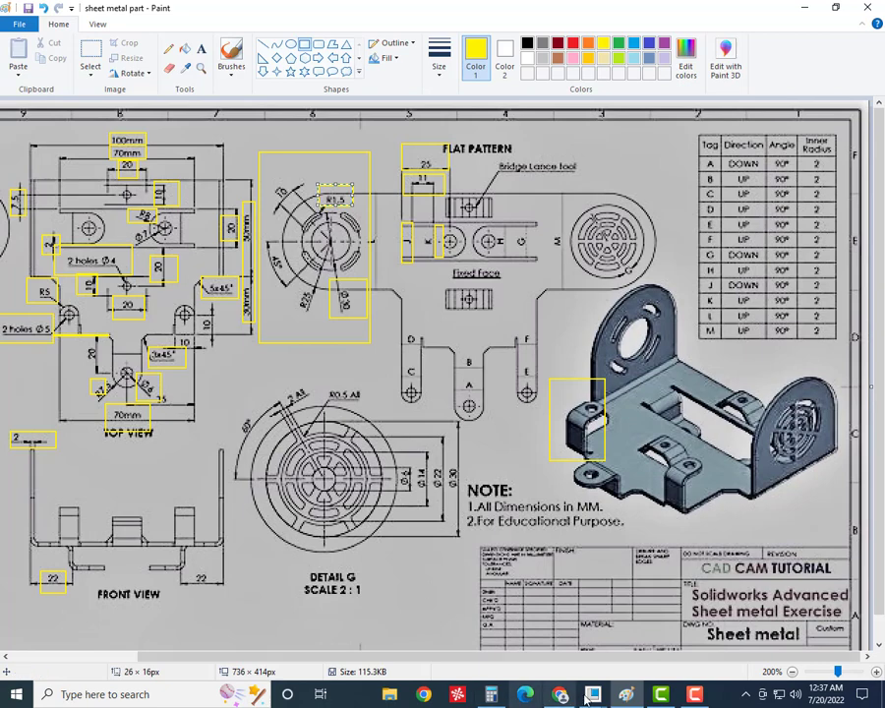
mouse_move(593, 695)
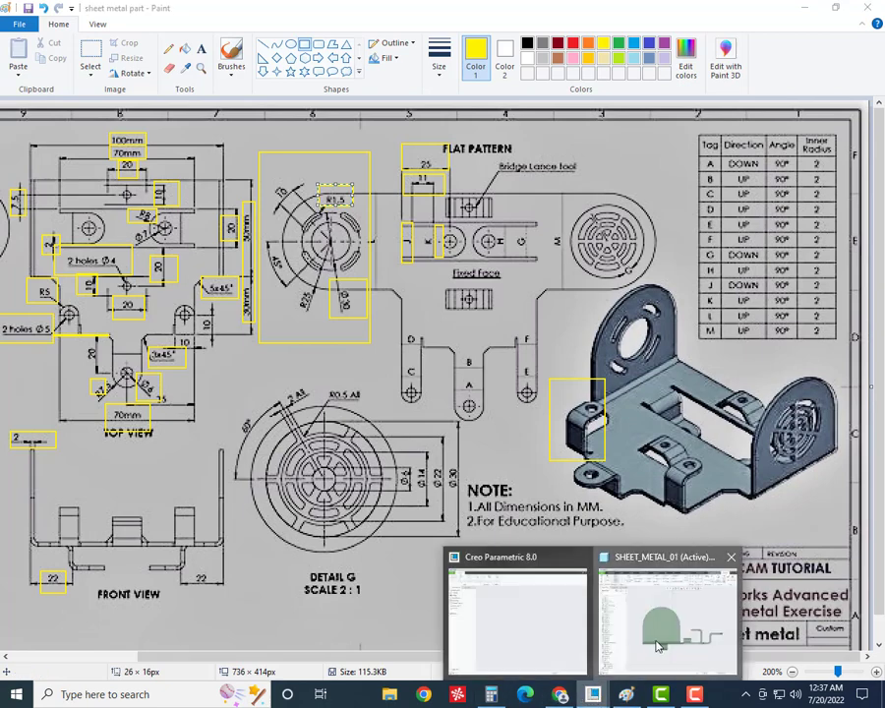
click(679, 619)
- Place a circle at the arc's centre and set its diameter to 30
click(252, 86)
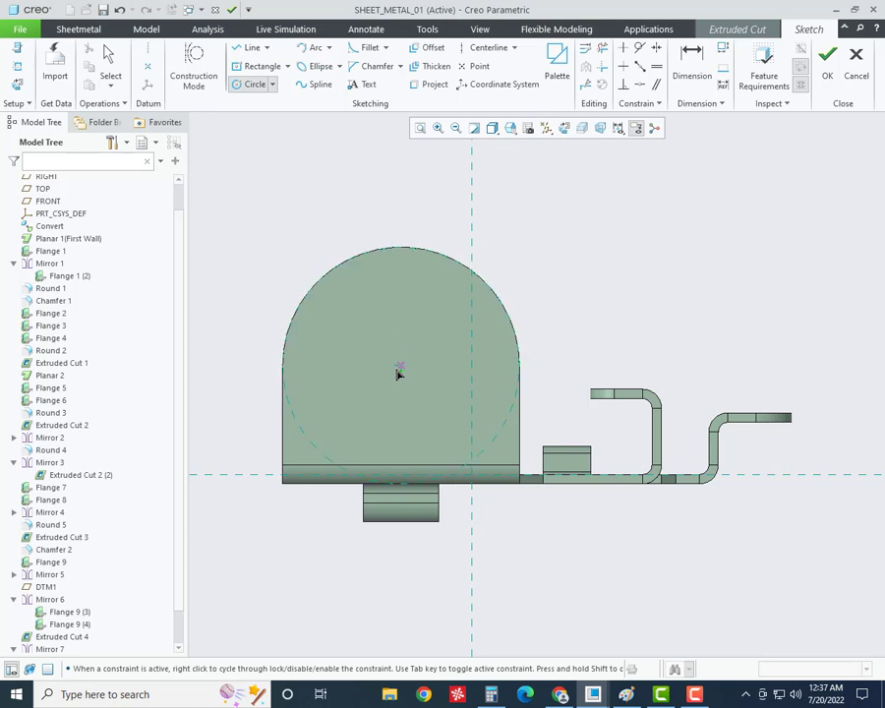
click(445, 383)
middle_click(636, 364)
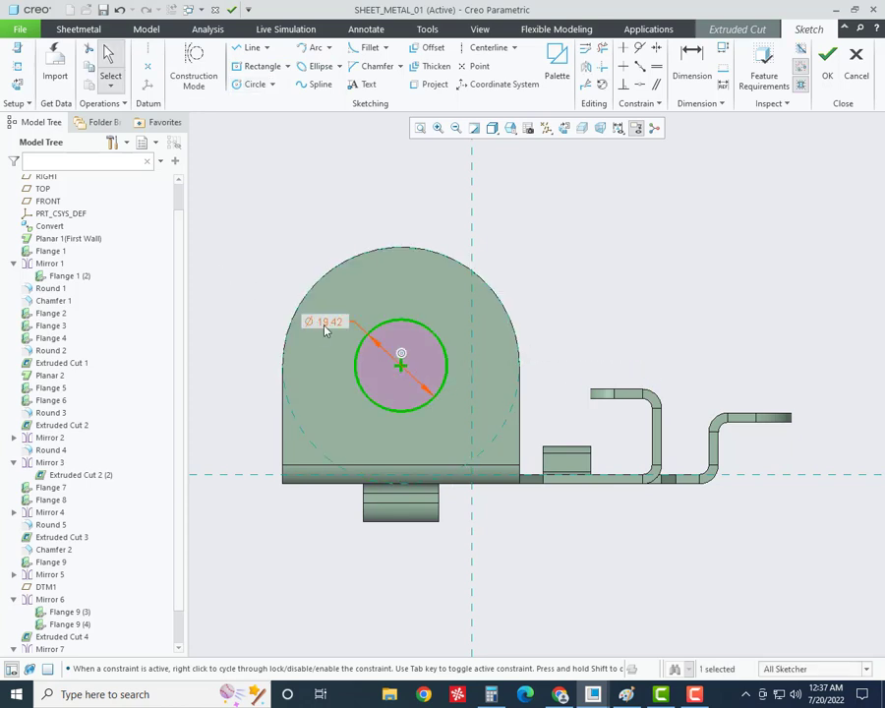
double_click(325, 327)
text(30)
key(Return)
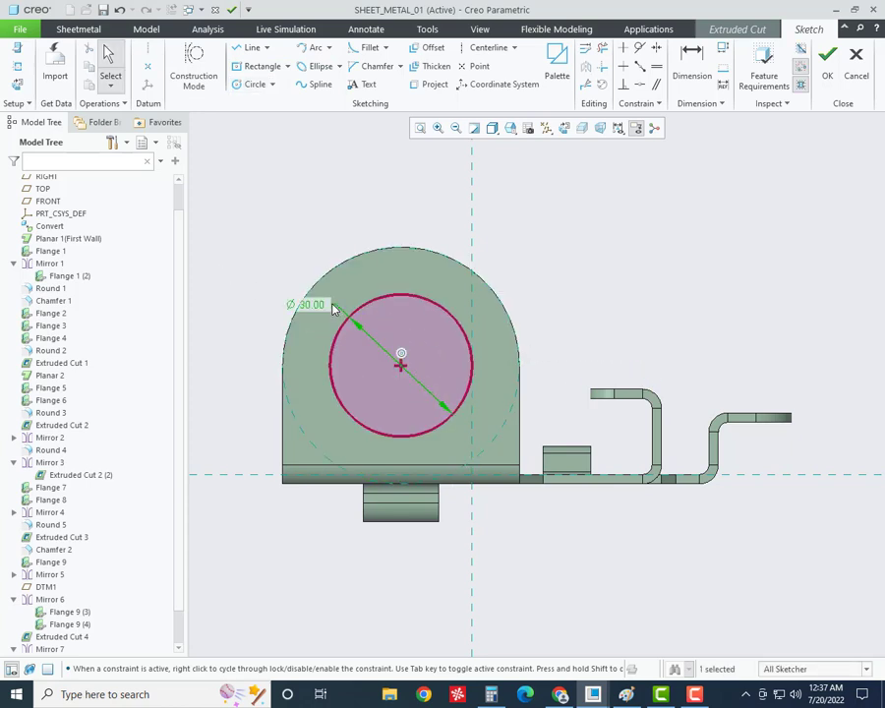
click(421, 174)
- Offset the Ø30 circle outward and inward to create Ø33 and Ø27 circles
click(433, 48)
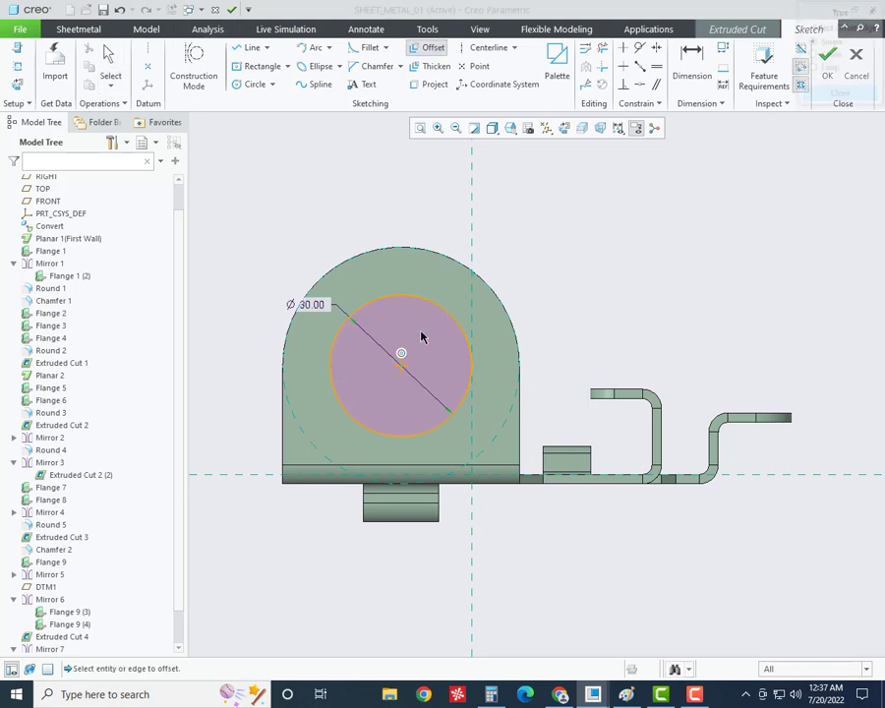
click(437, 299)
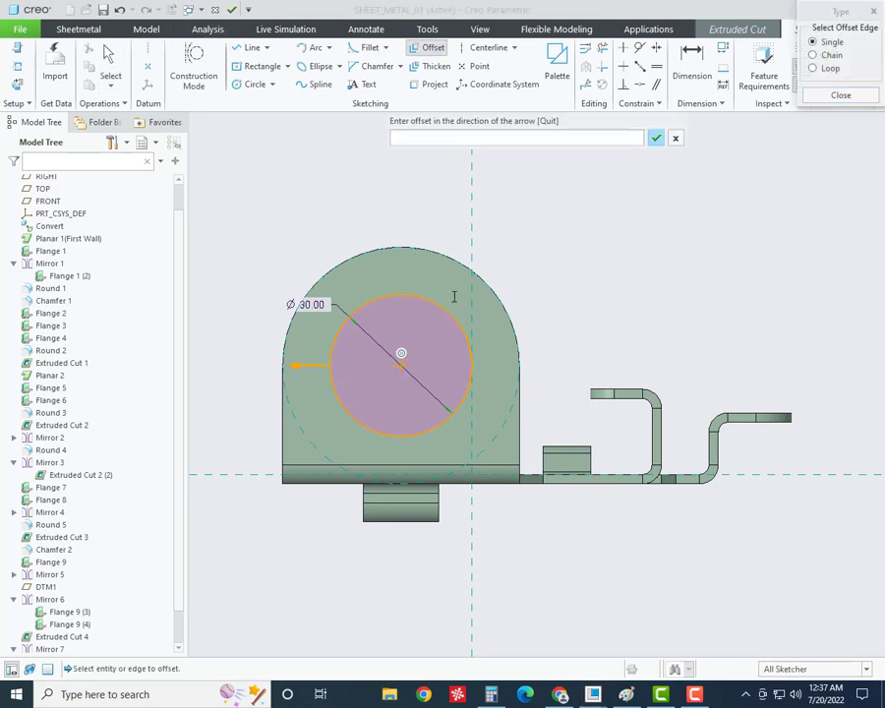
text(1.5)
key(Return)
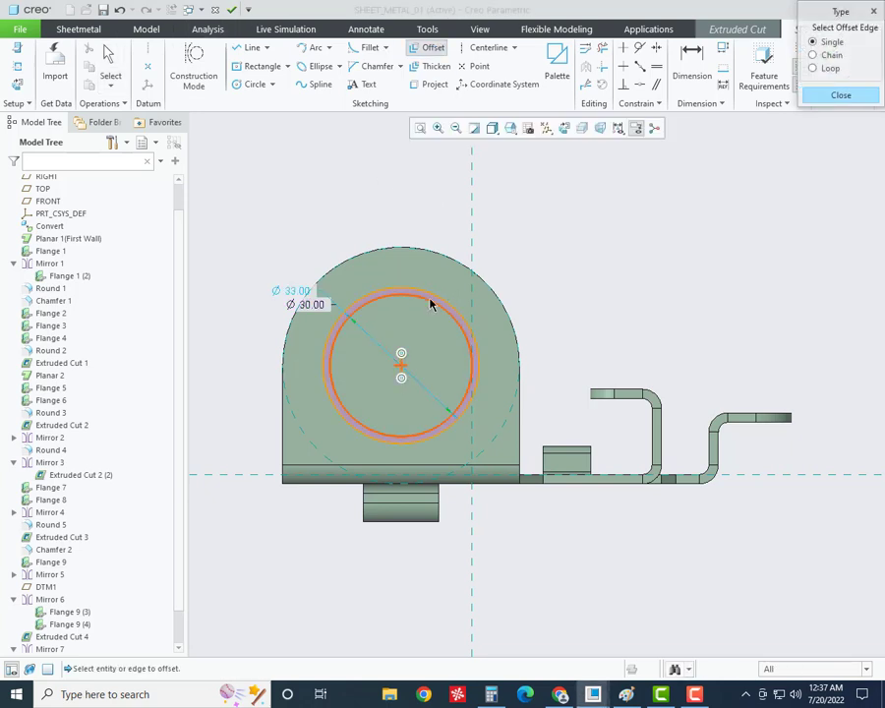
click(429, 299)
text(-1.5)
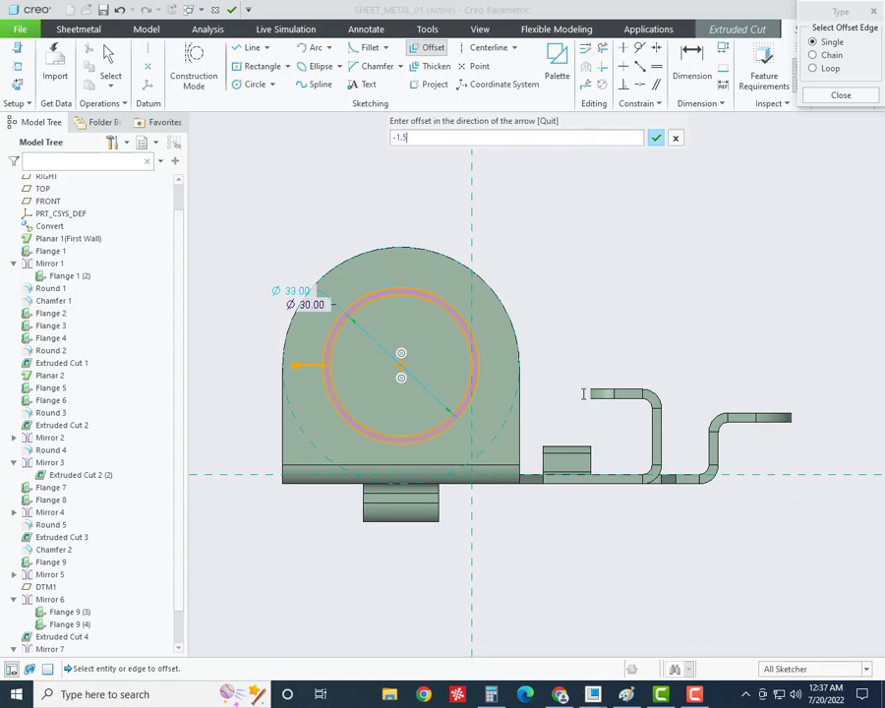
key(Return)
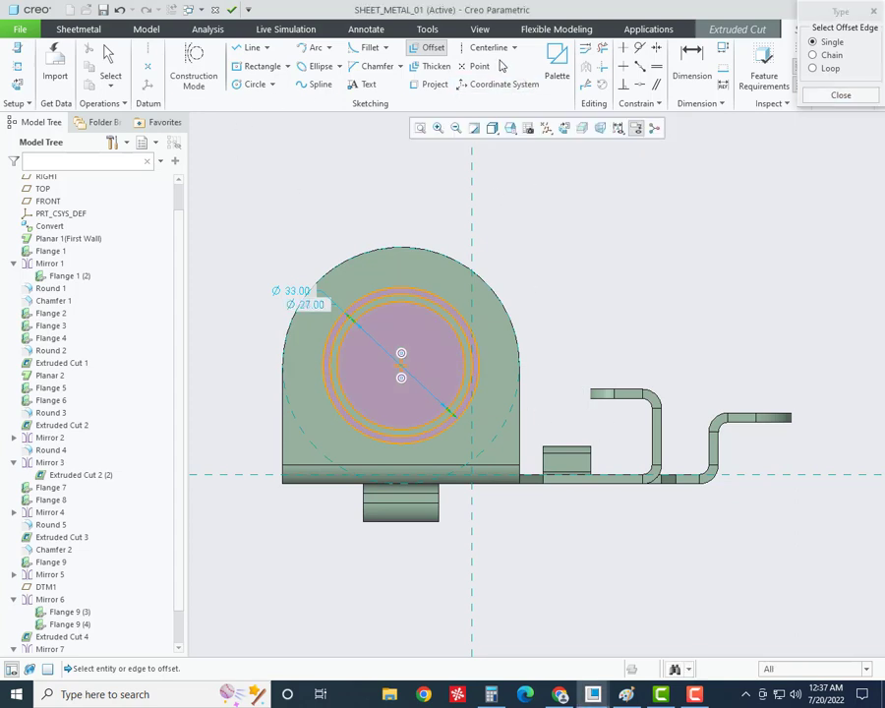
- Add vertical and diagonal centerlines through the circle centre
click(489, 48)
click(401, 369)
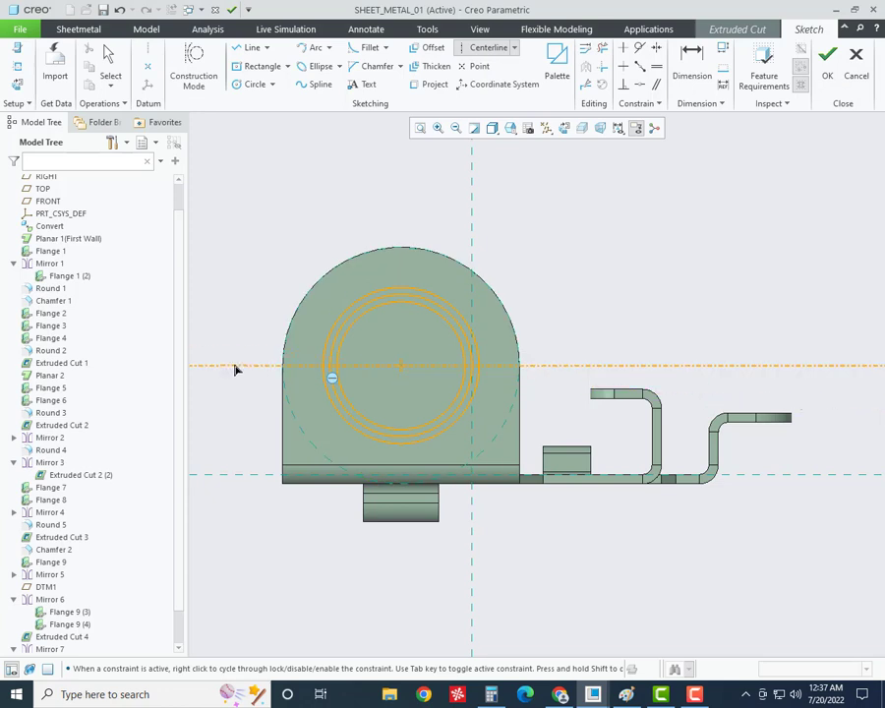
click(405, 372)
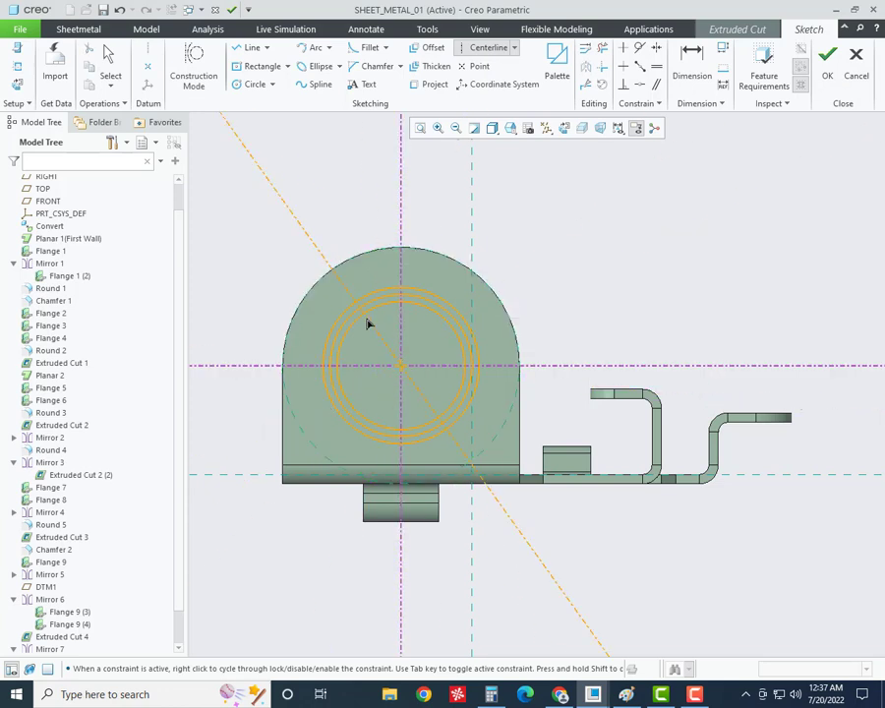
click(364, 321)
middle_click(385, 330)
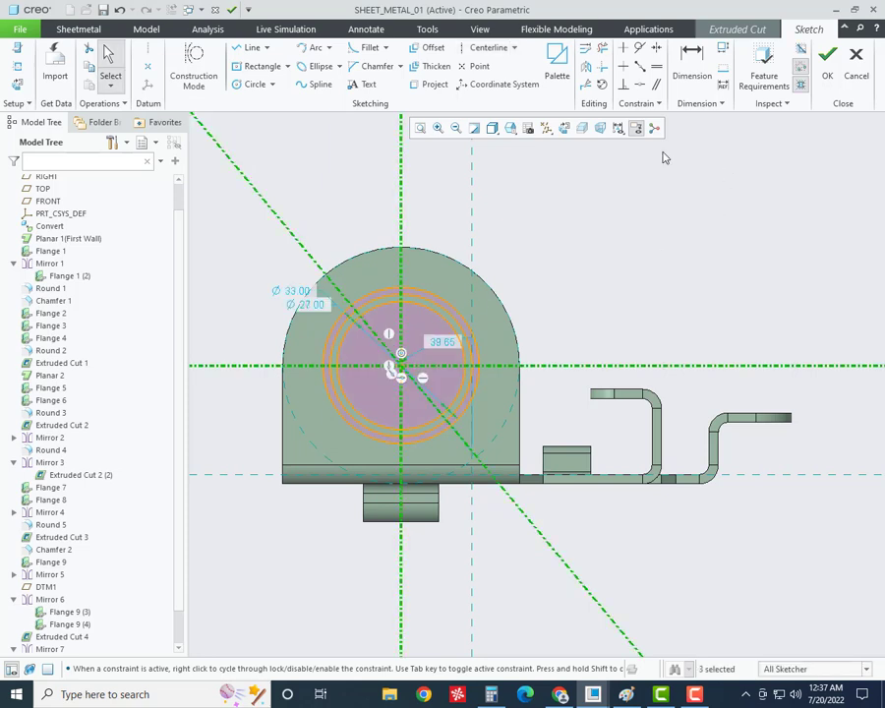
- Dimension the diagonal centerline at 45°, then box the 15, R25 and 45° callouts in Paint
click(691, 69)
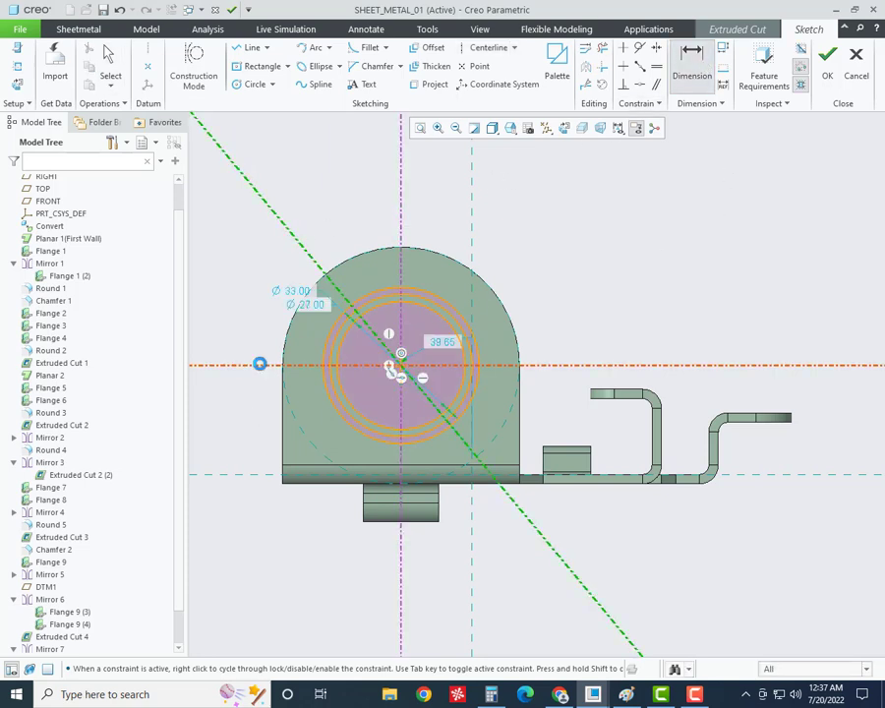
click(257, 364)
text(5)
key(Return)
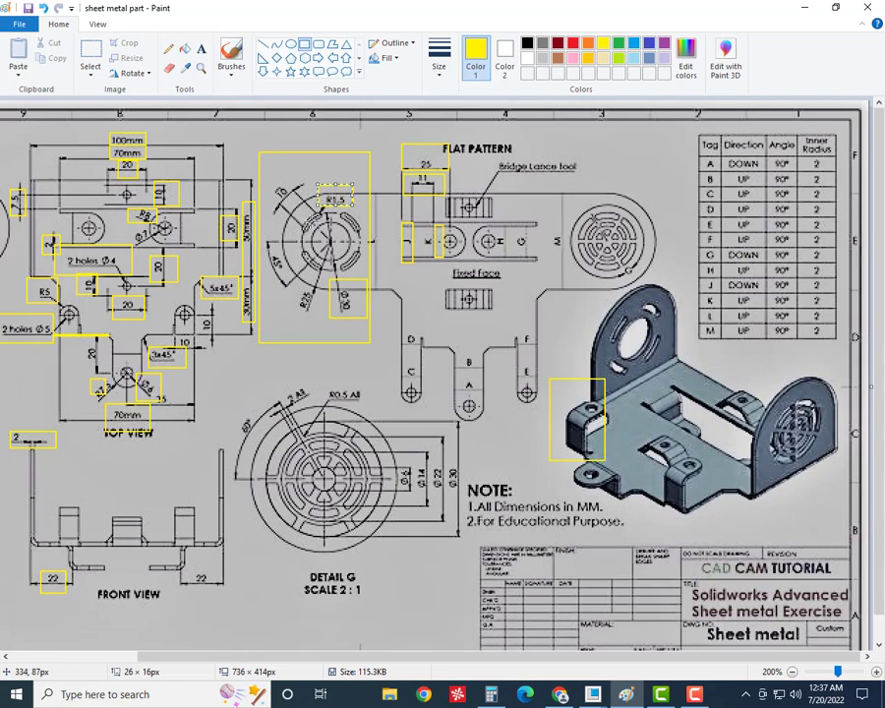
drag(302, 167, 266, 204)
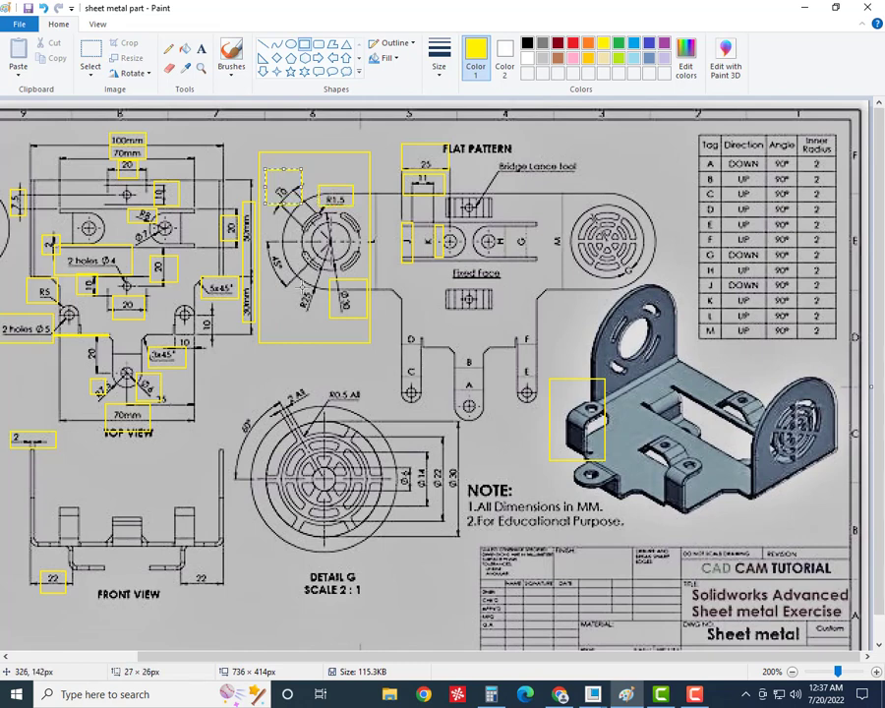
drag(267, 254, 311, 317)
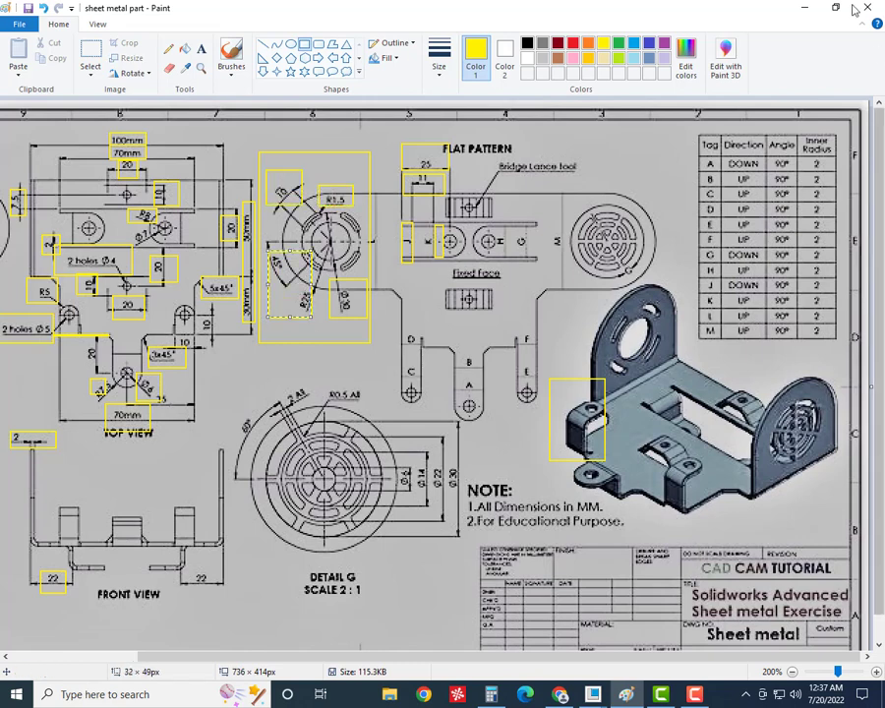
- Draw a line from the circle centre along the 45° centerline
click(804, 8)
click(251, 47)
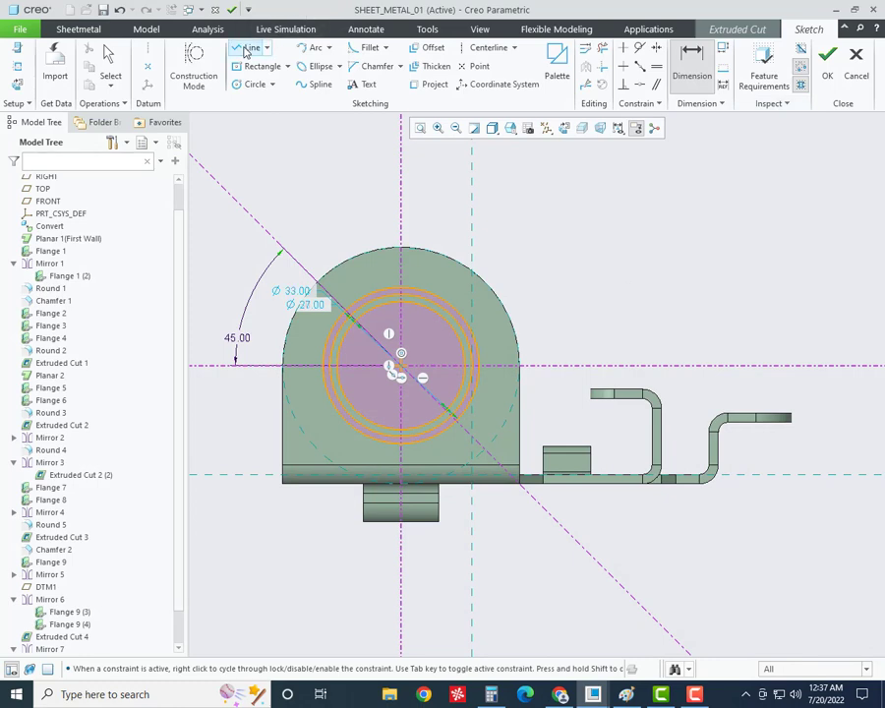
click(398, 366)
click(282, 248)
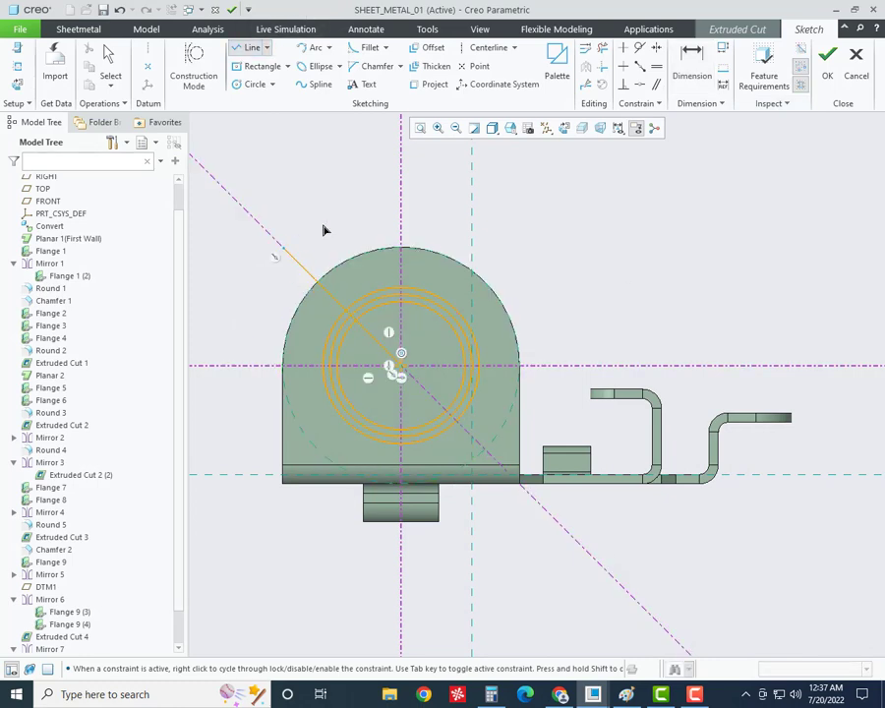
middle_click(413, 179)
- Offset the diagonal line to both sides, giving parallel lines at 7.07 and 10.00
click(425, 49)
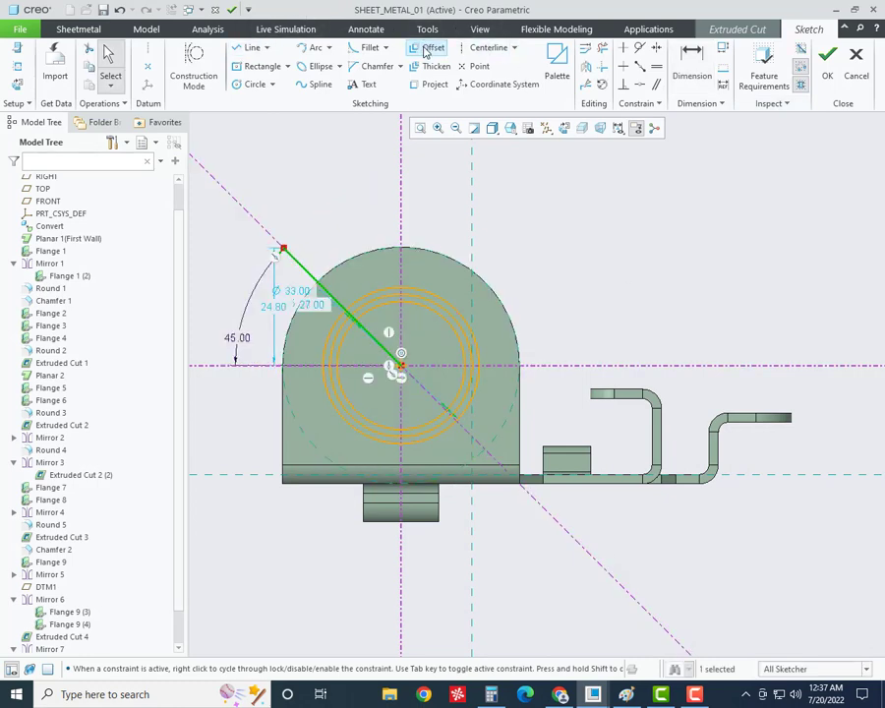
key(Return)
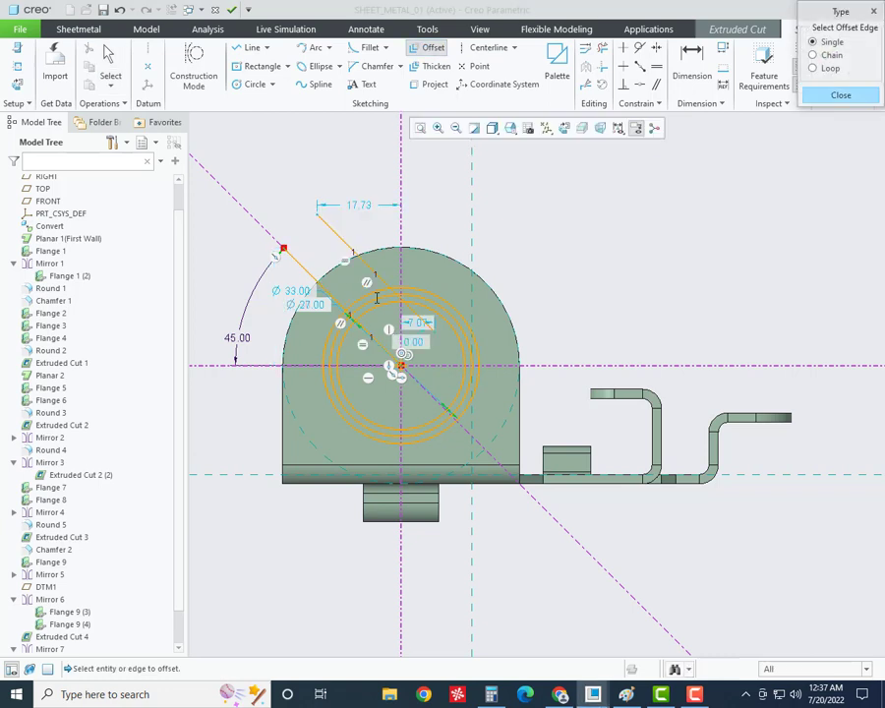
middle_click(377, 297)
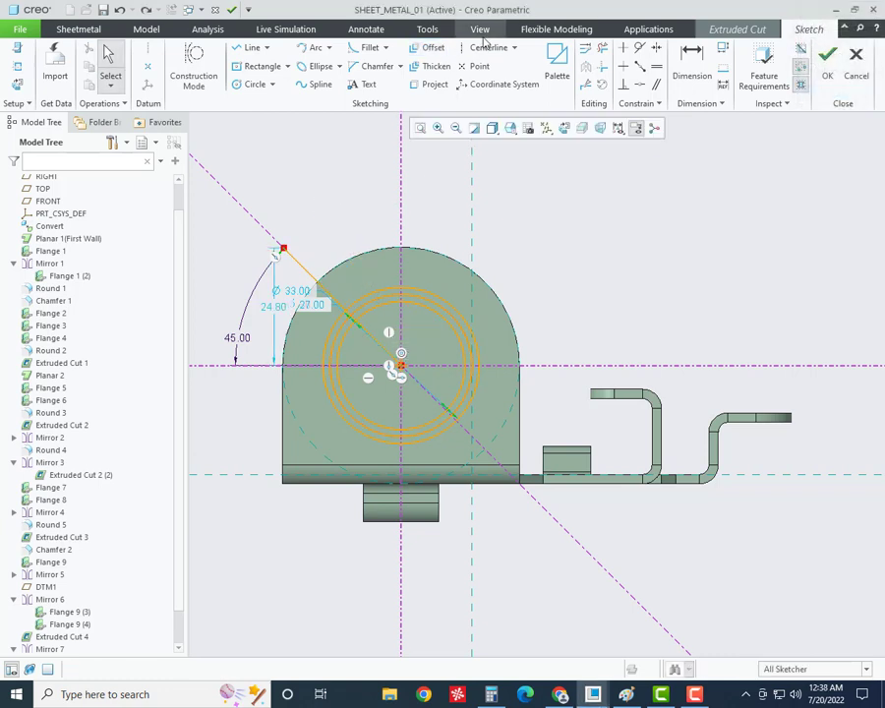
click(425, 49)
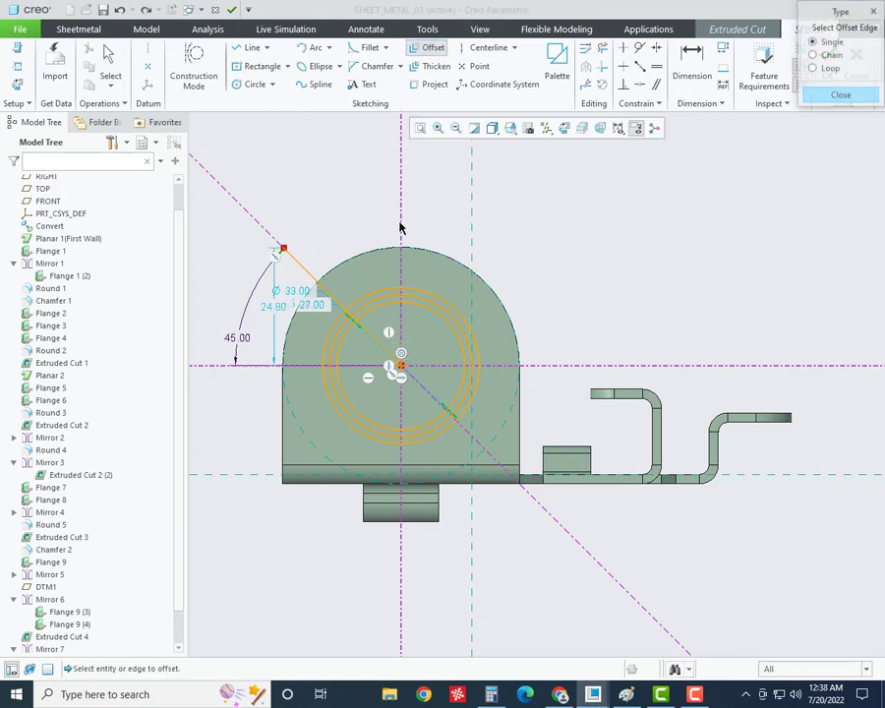
click(282, 245)
key(Return)
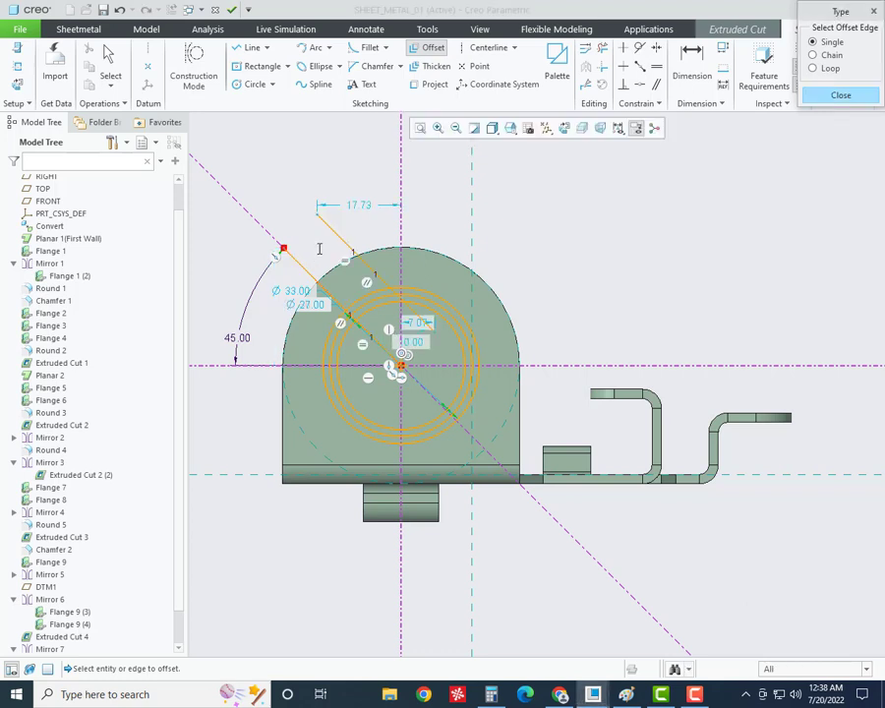
click(305, 278)
text(-10)
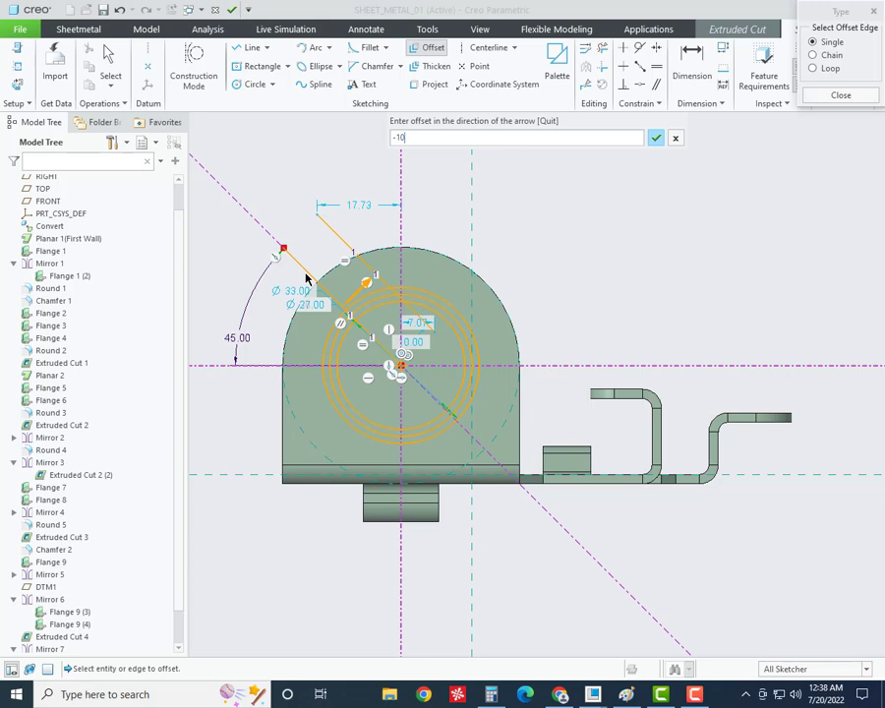
key(Return)
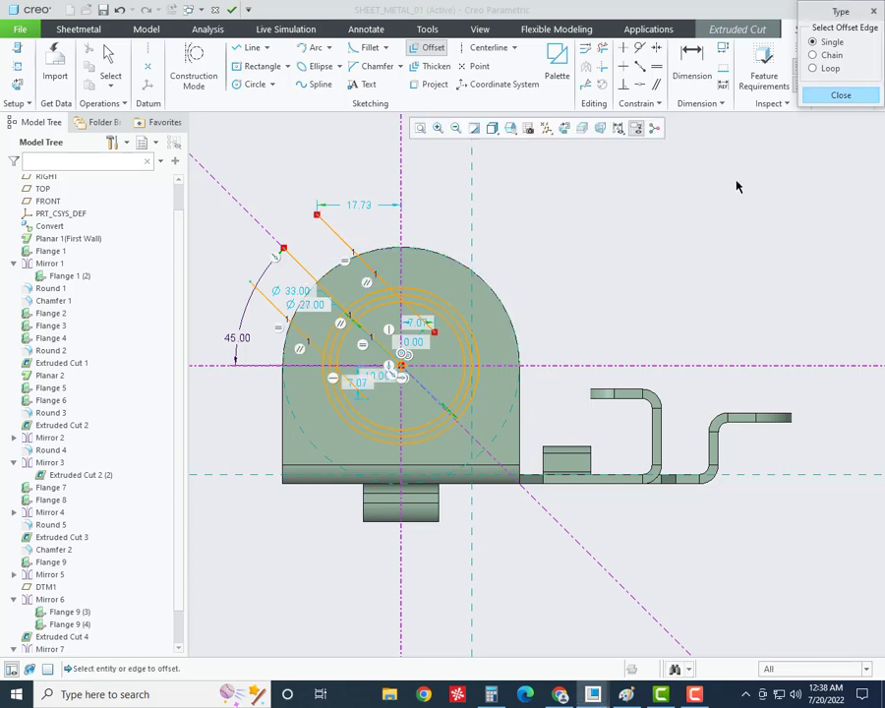
click(841, 96)
scroll(433, 328, up, 1)
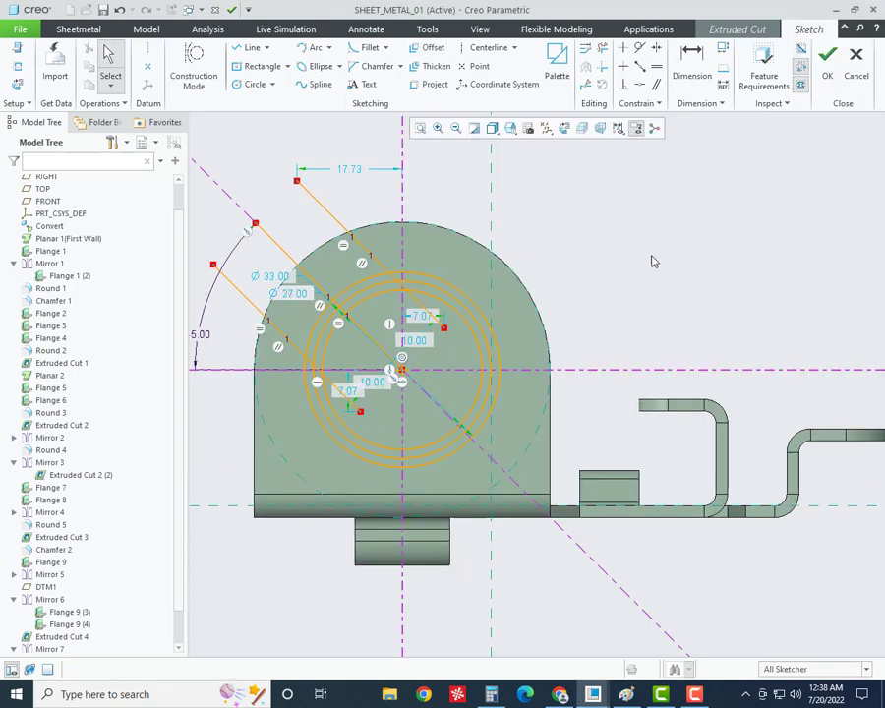
scroll(368, 251, up, 2)
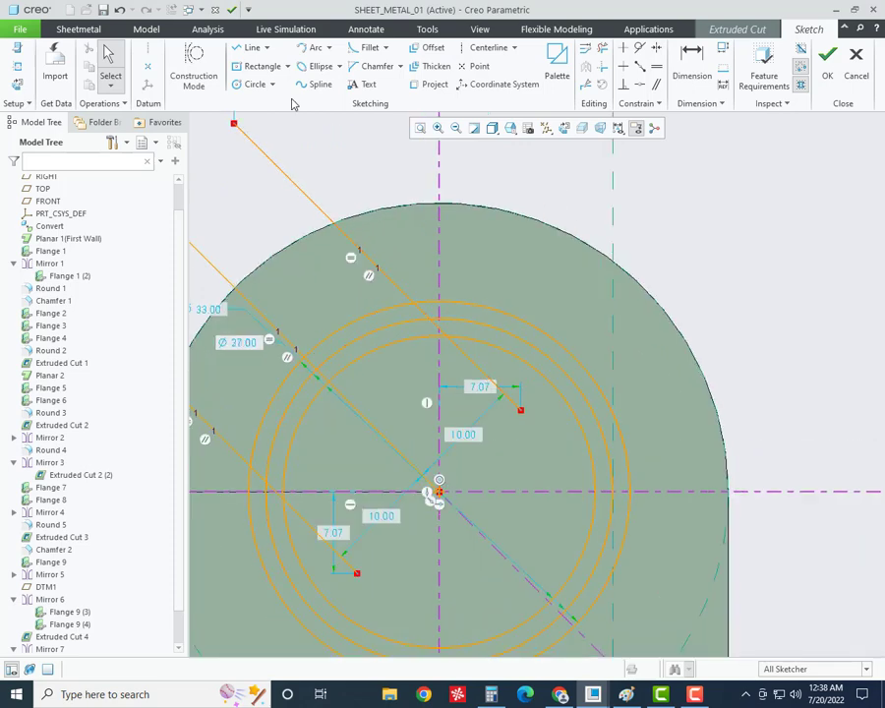
- Sketch a small end circle on the arcs and make it tangent to the arc
click(255, 84)
scroll(430, 317, up, 5)
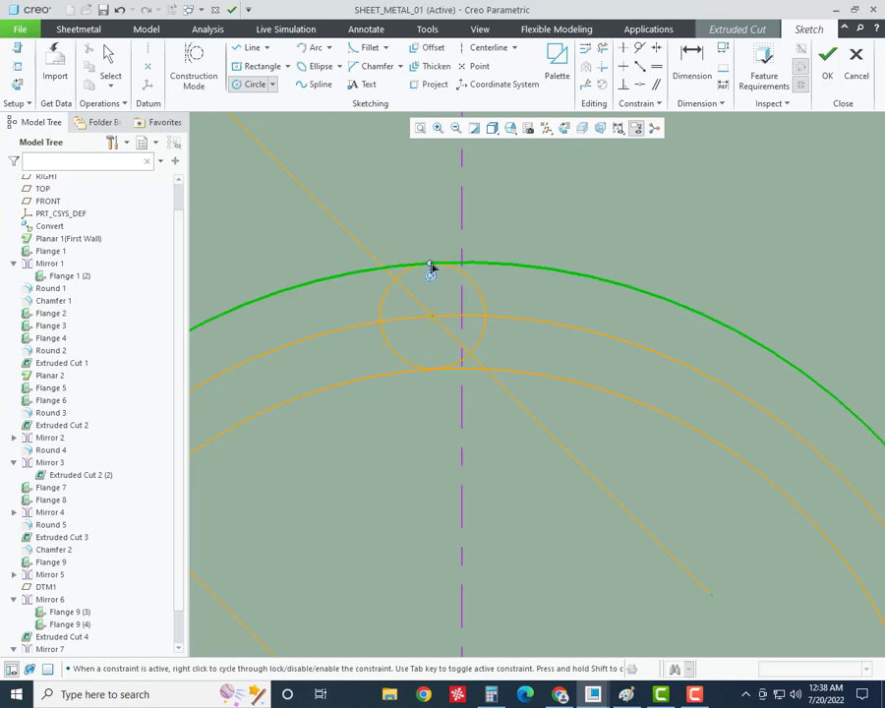
click(477, 279)
middle_click(535, 321)
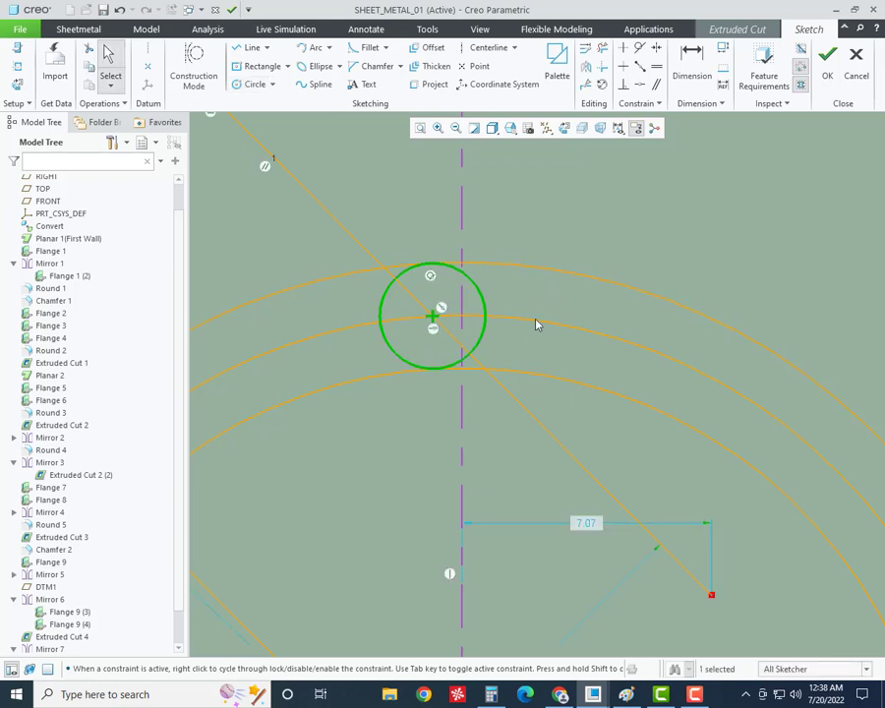
click(639, 47)
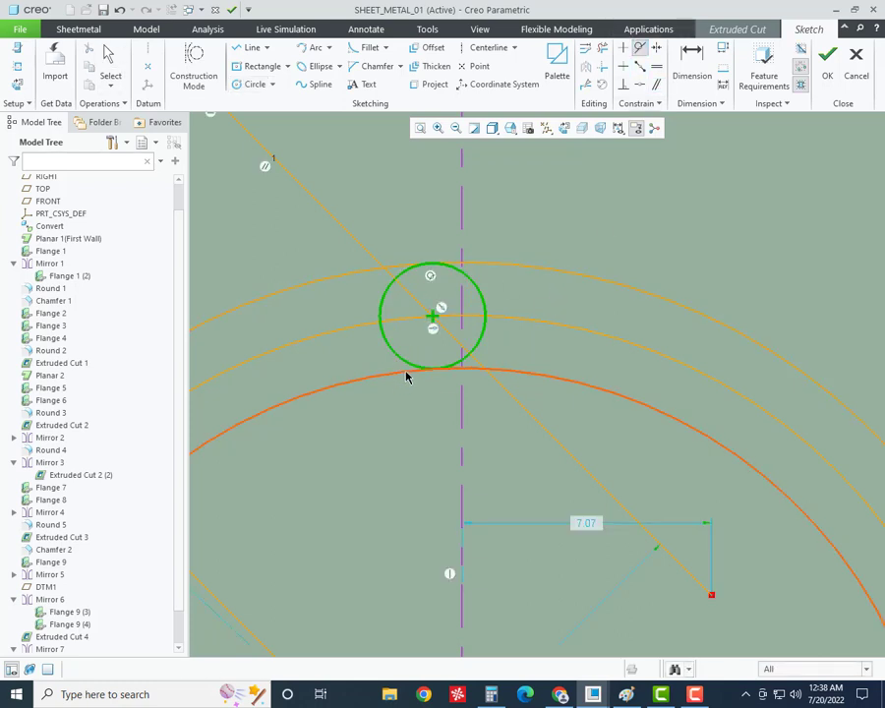
click(406, 376)
scroll(492, 251, up, 3)
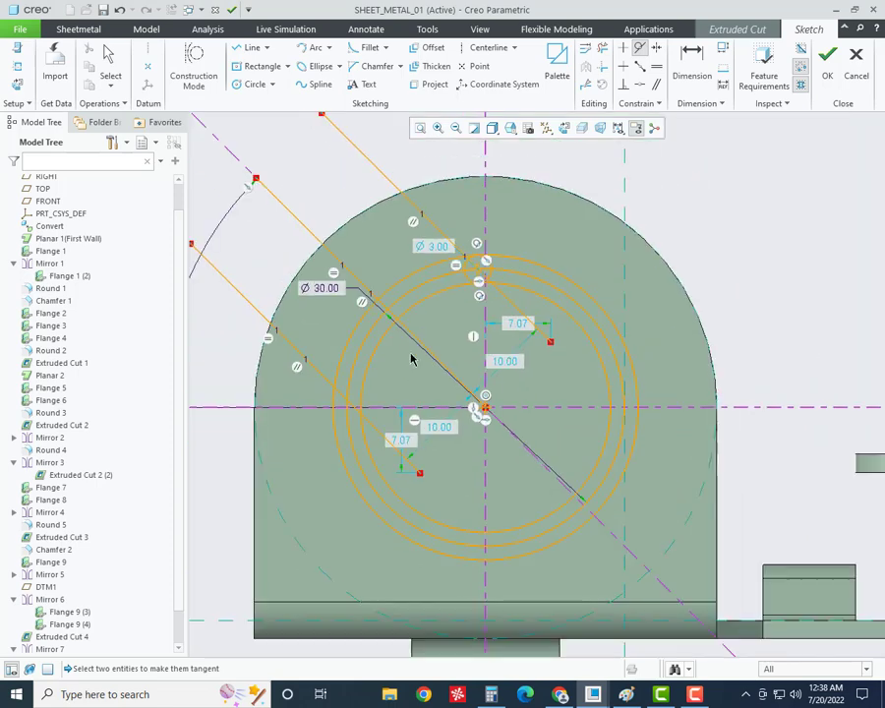
scroll(353, 369, down, 3)
- Add a second small circle at the left end, tangent to both arcs
click(255, 83)
scroll(408, 359, up, 2)
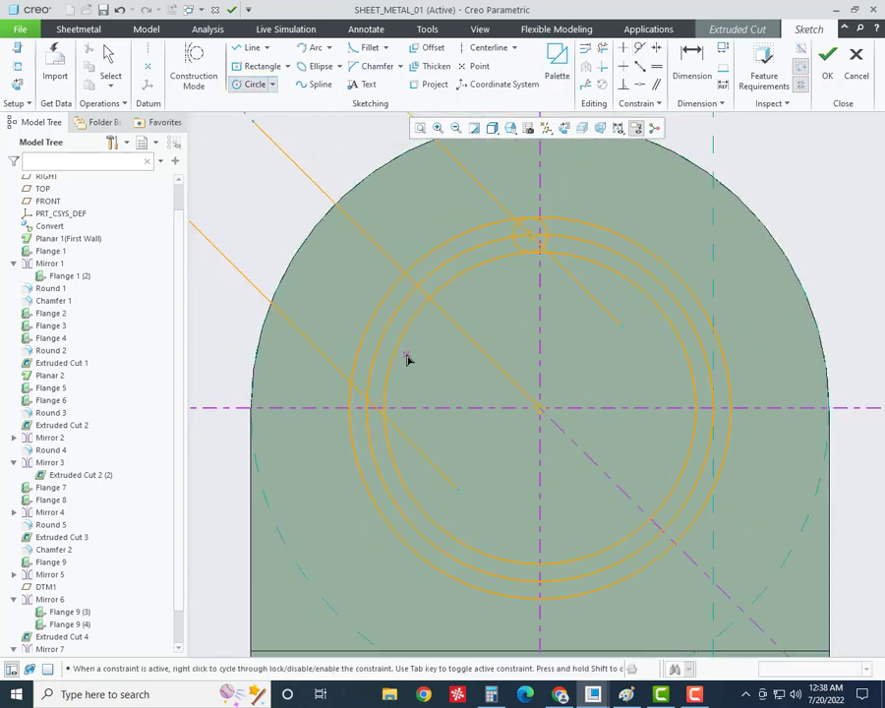
scroll(393, 373, down, 4)
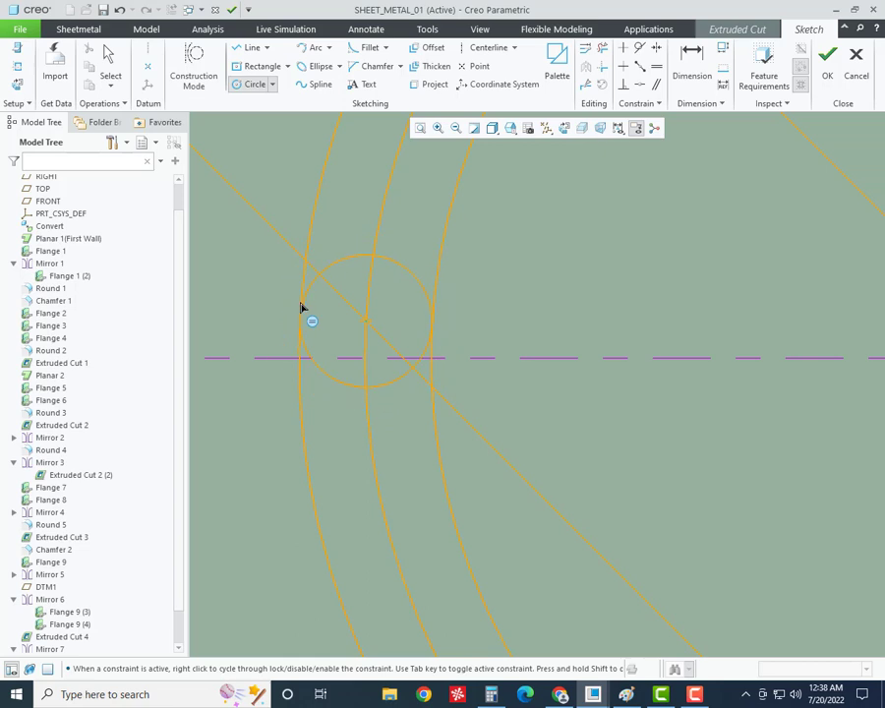
click(300, 307)
middle_click(507, 324)
click(639, 47)
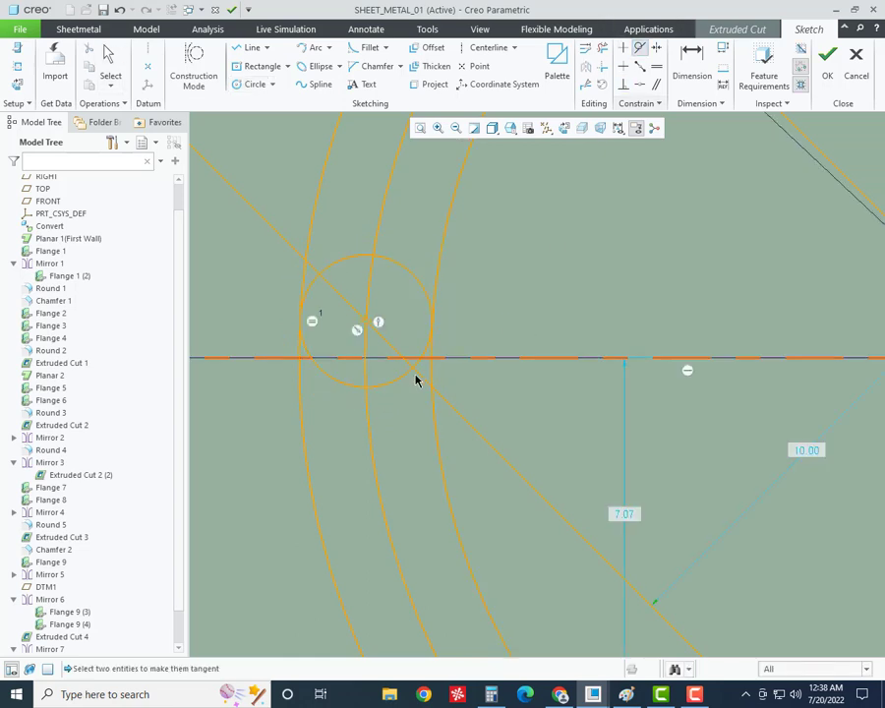
click(427, 291)
click(435, 293)
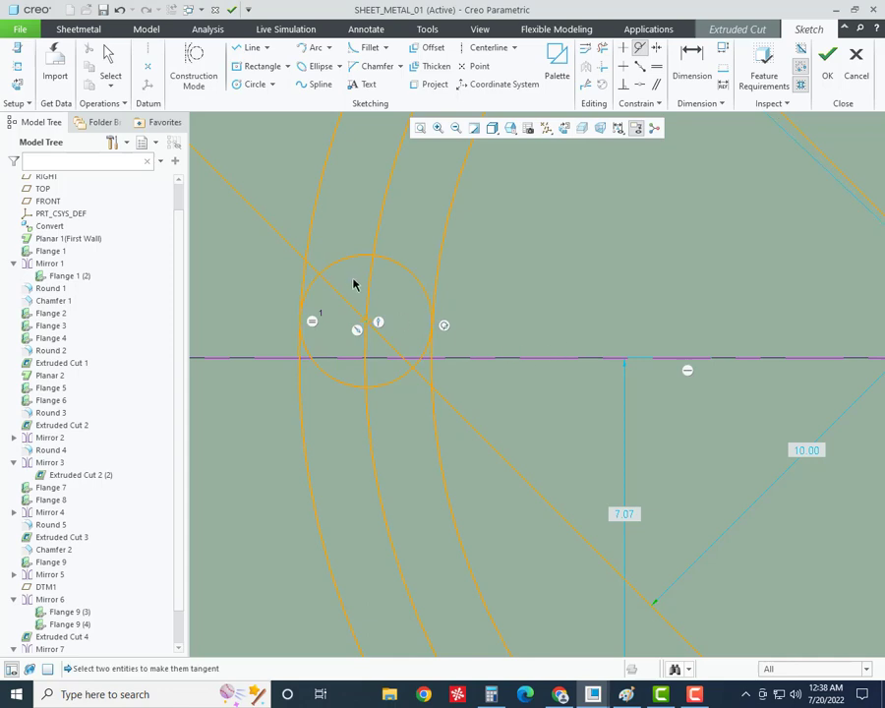
click(330, 268)
click(301, 368)
middle_click(347, 398)
scroll(442, 415, up, 5)
scroll(473, 431, up, 2)
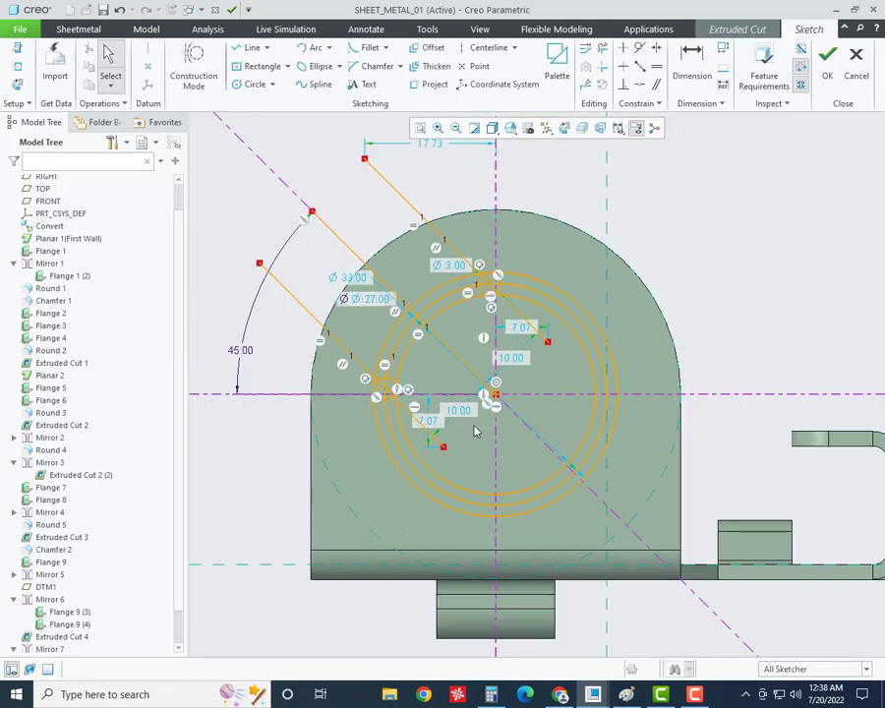
- Delete the lower and upper offset lines and the remaining diagonal line
click(297, 302)
key(Delete)
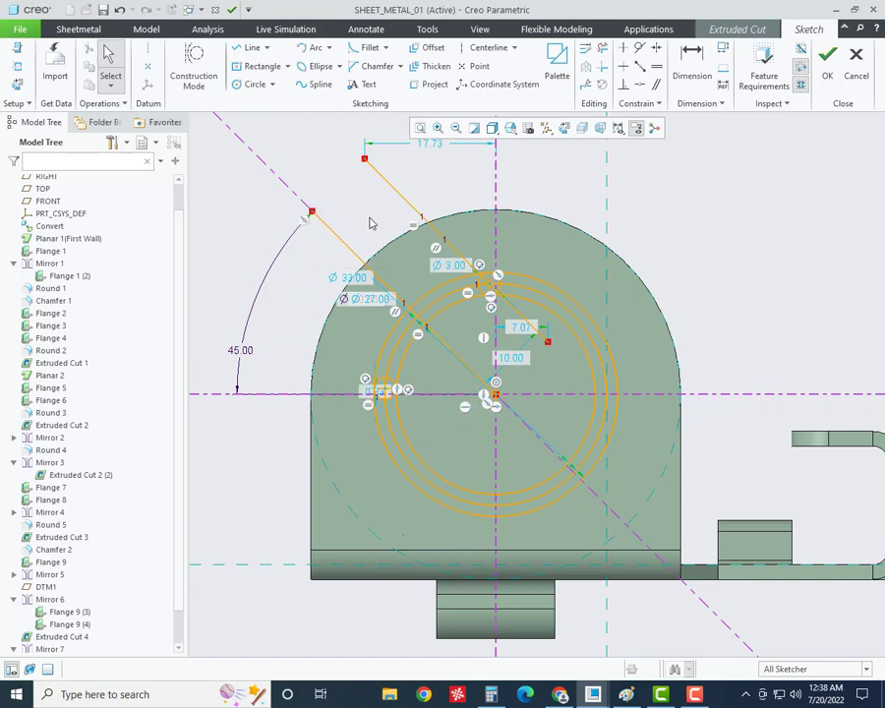
click(402, 201)
key(Delete)
click(339, 246)
key(Delete)
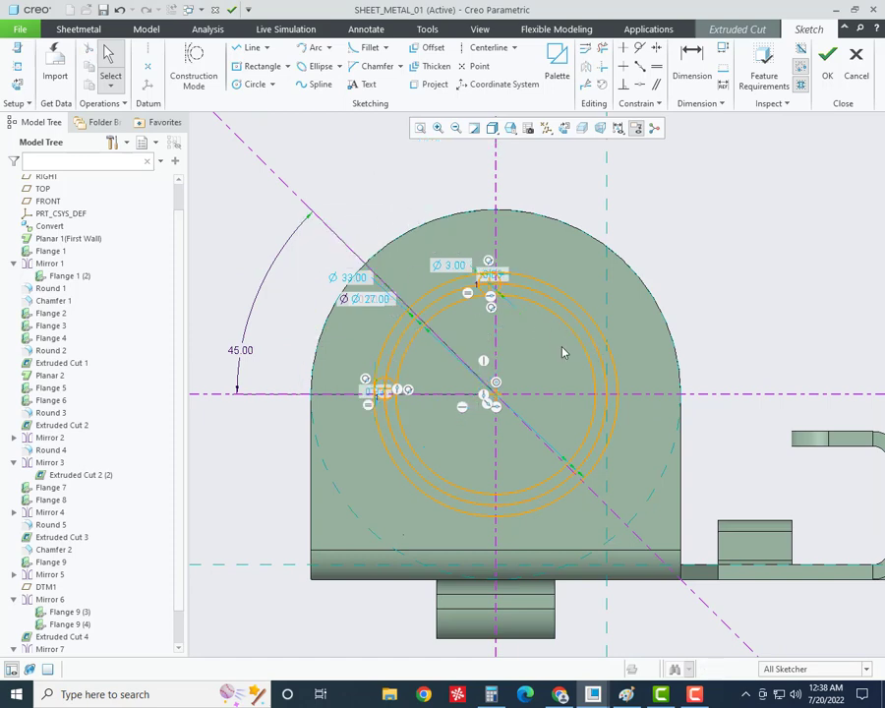
scroll(474, 322, down, 1)
scroll(474, 322, down, 2)
- Trim away the lower portions of the three arcs and the outer arc
click(601, 47)
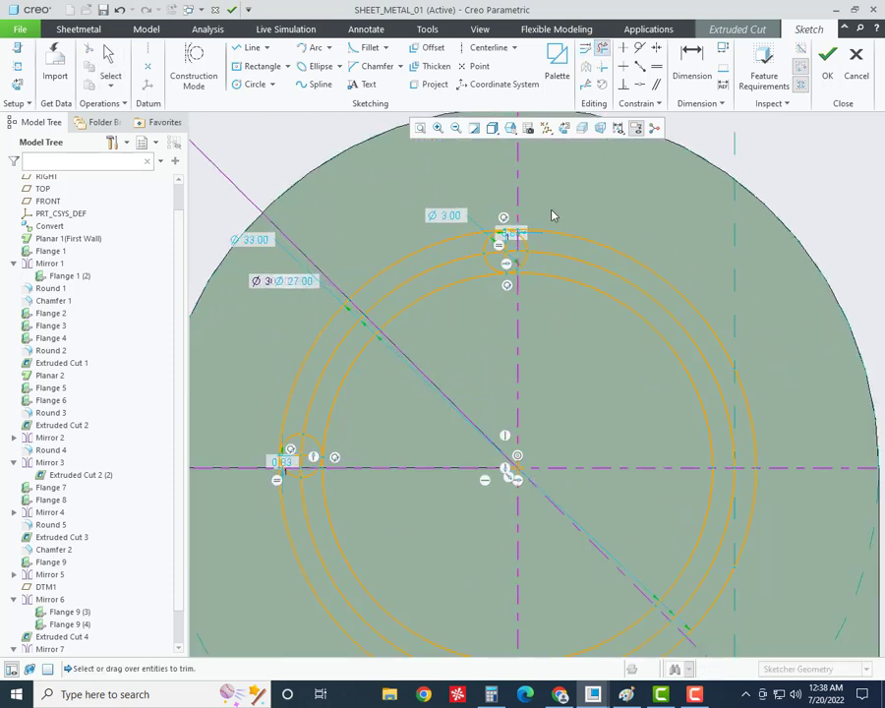
mouse_move(551, 210)
mouse_down()
mouse_move(561, 320)
mouse_move(638, 590)
mouse_up()
scroll(662, 377, up, 4)
scroll(633, 504, down, 2)
drag(659, 478, 488, 458)
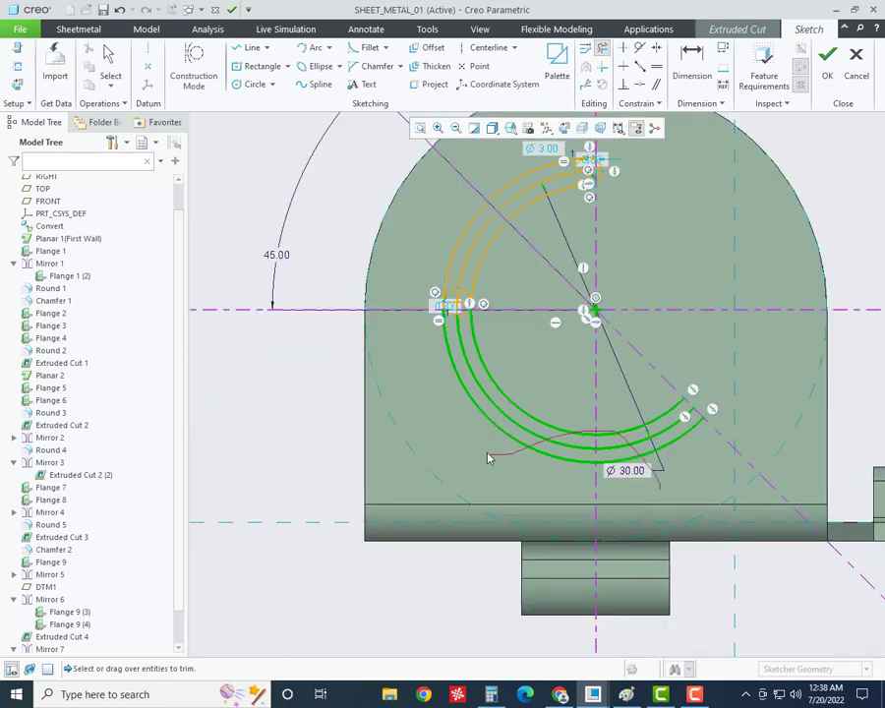
click(455, 273)
scroll(442, 319, down, 4)
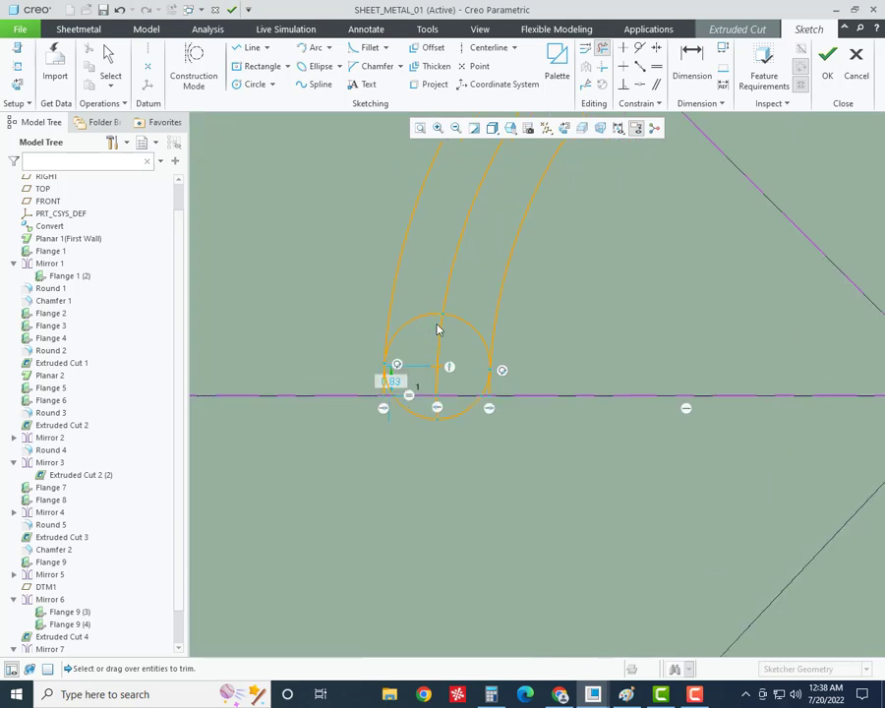
scroll(413, 413, down, 1)
scroll(344, 428, down, 3)
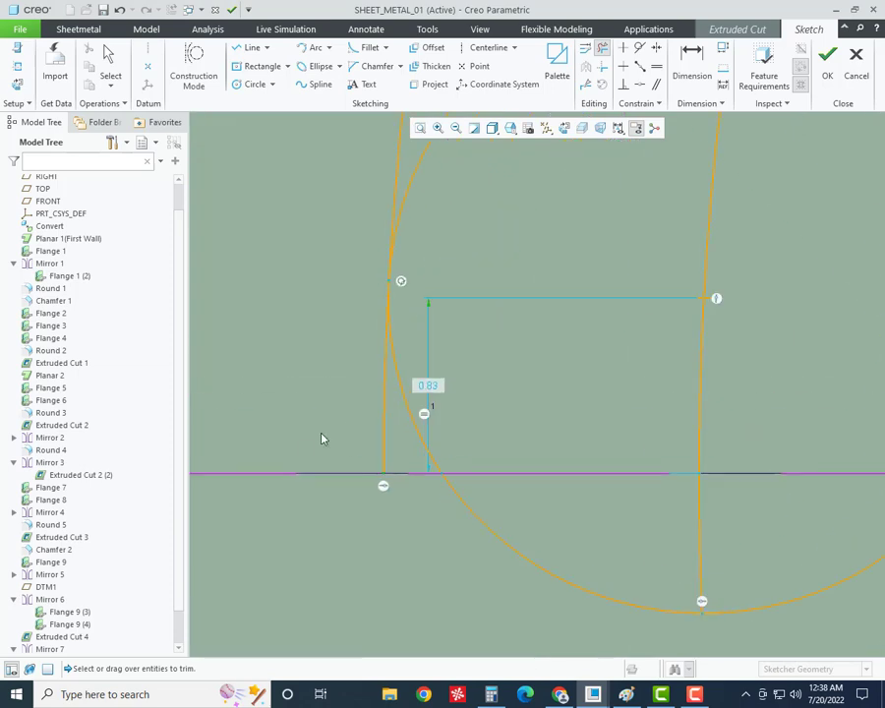
scroll(590, 476, up, 3)
scroll(616, 424, down, 2)
scroll(595, 420, up, 3)
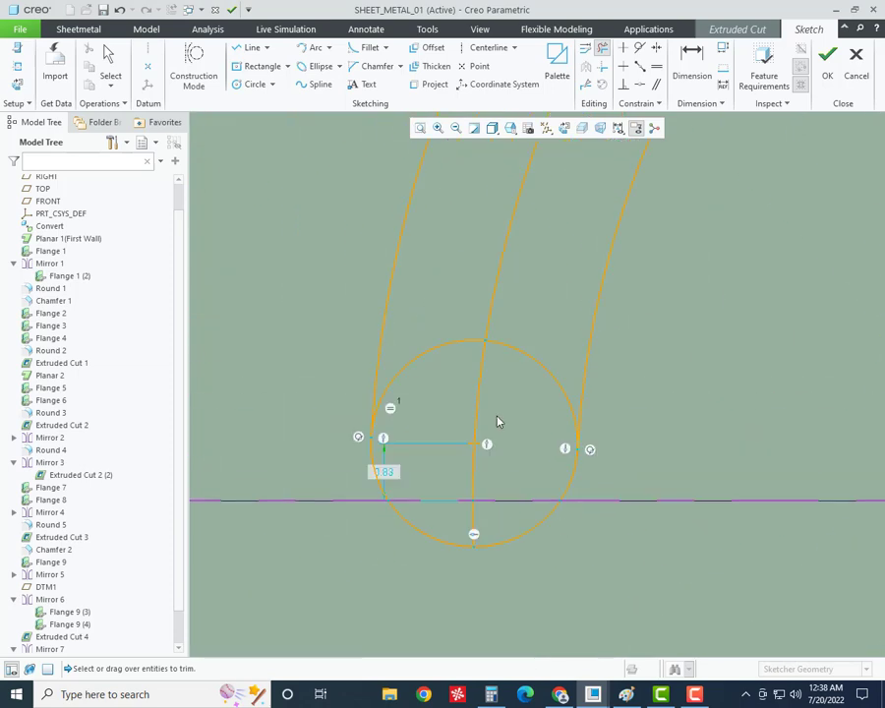
- Trim the lower end circle's inner half, the crossed pieces and the extra arc there
drag(535, 288, 510, 377)
drag(457, 346, 462, 474)
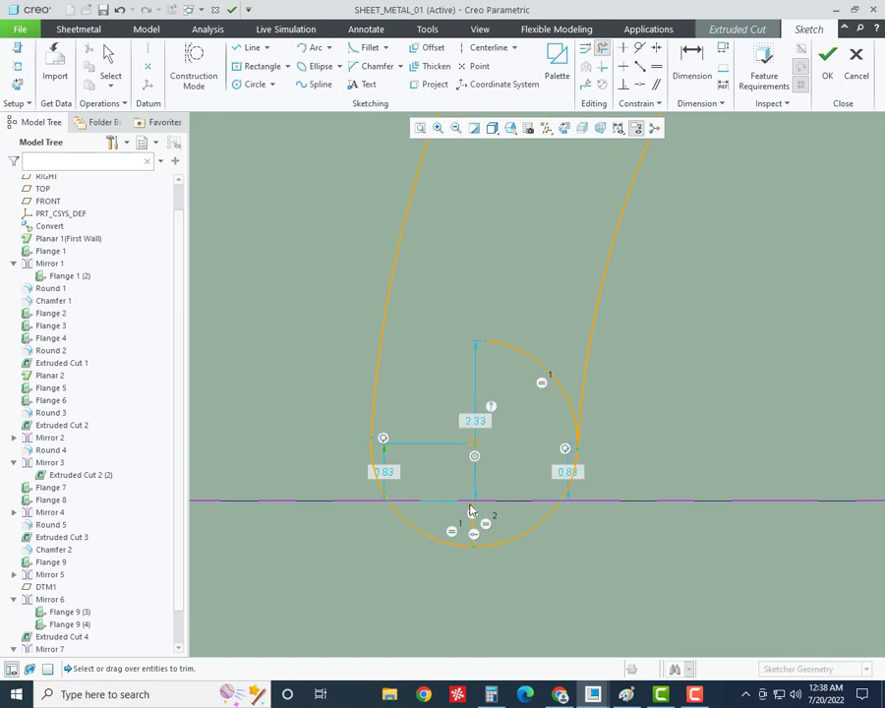
scroll(467, 521, down, 4)
scroll(408, 570, up, 2)
scroll(413, 566, down, 2)
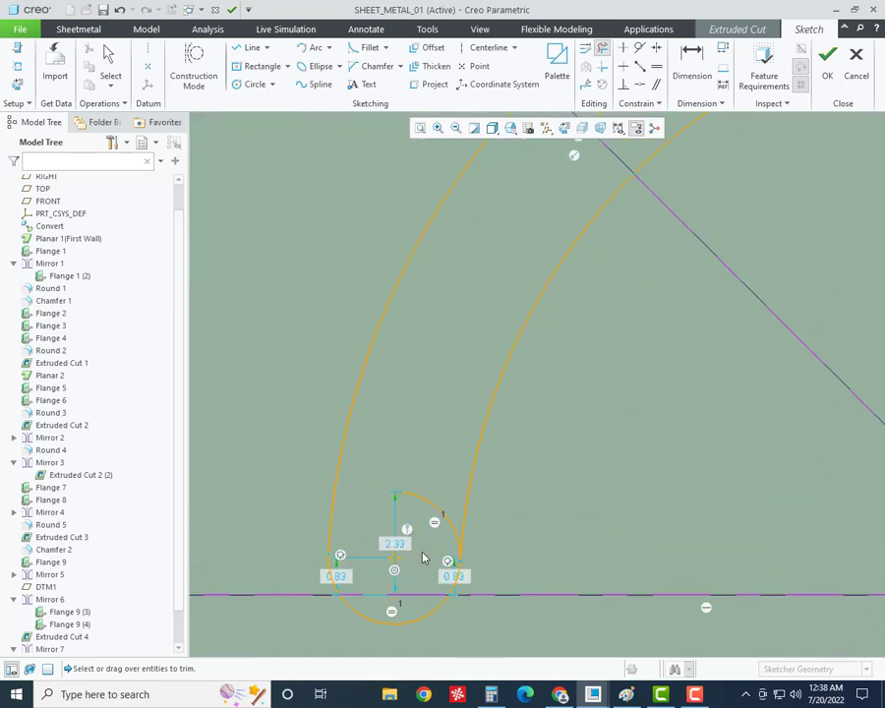
scroll(519, 519, down, 3)
drag(551, 497, 535, 424)
scroll(398, 548, up, 3)
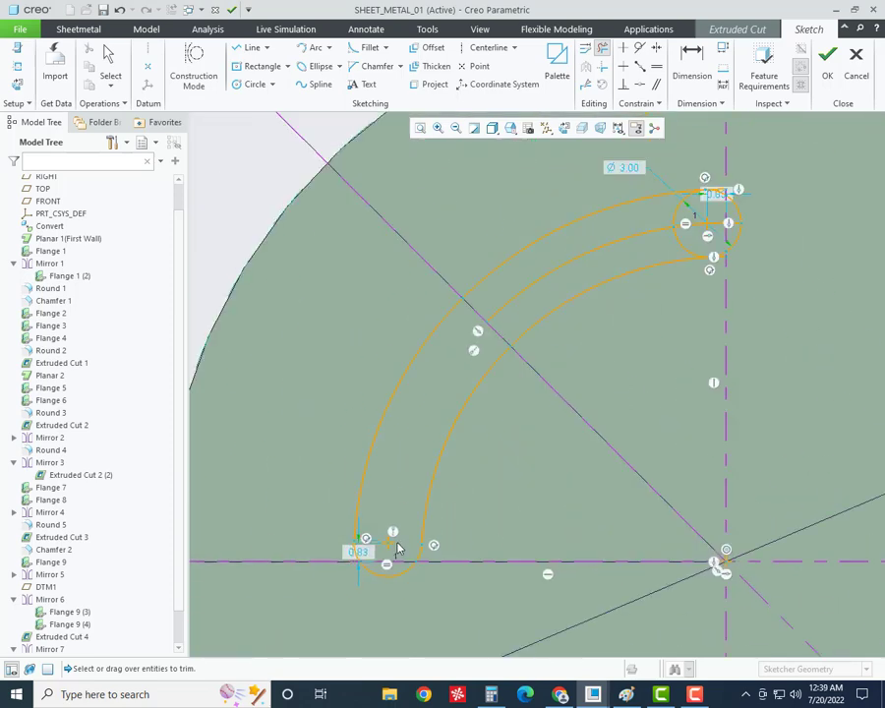
scroll(391, 552, down, 3)
scroll(324, 570, up, 3)
scroll(285, 580, up, 2)
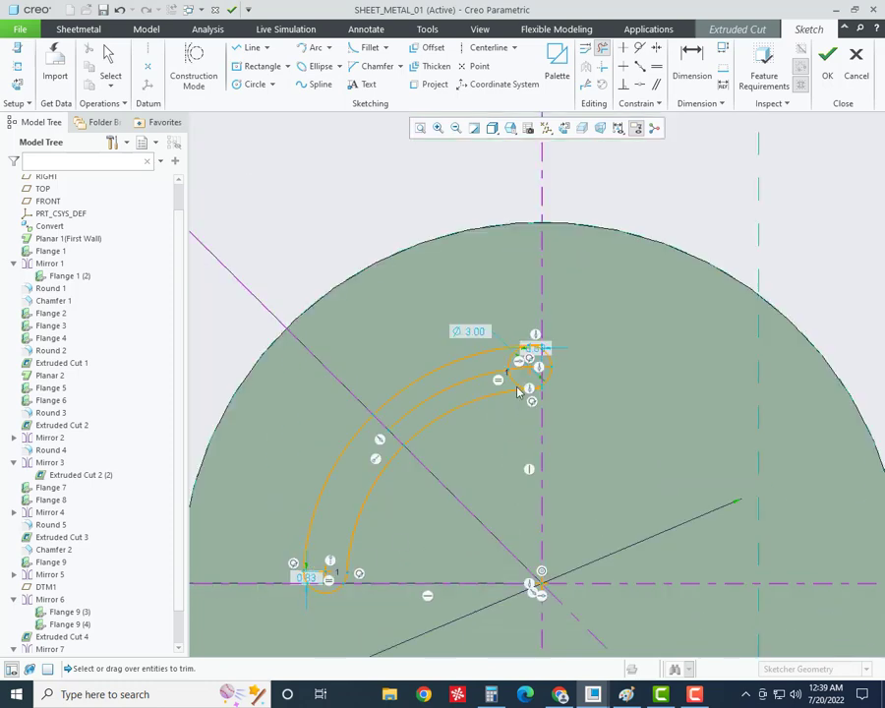
scroll(536, 369, down, 4)
scroll(540, 360, down, 2)
- Trim the top end circle's inner half and middle arc, closing the R1.50-ended slot outline
drag(480, 343, 470, 424)
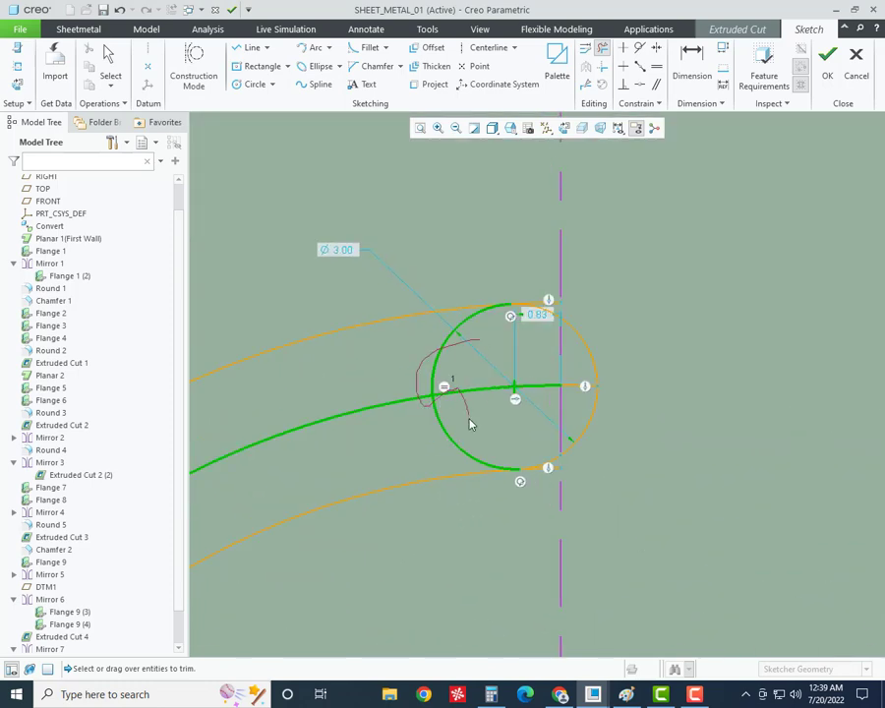
drag(568, 386, 568, 387)
scroll(550, 304, down, 2)
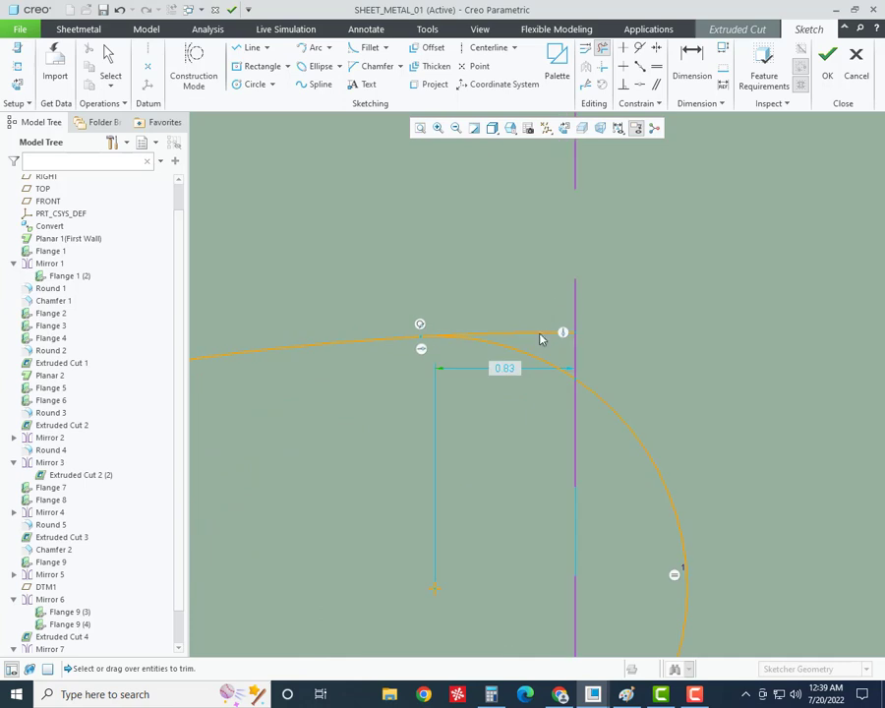
scroll(486, 457, up, 2)
scroll(586, 482, down, 1)
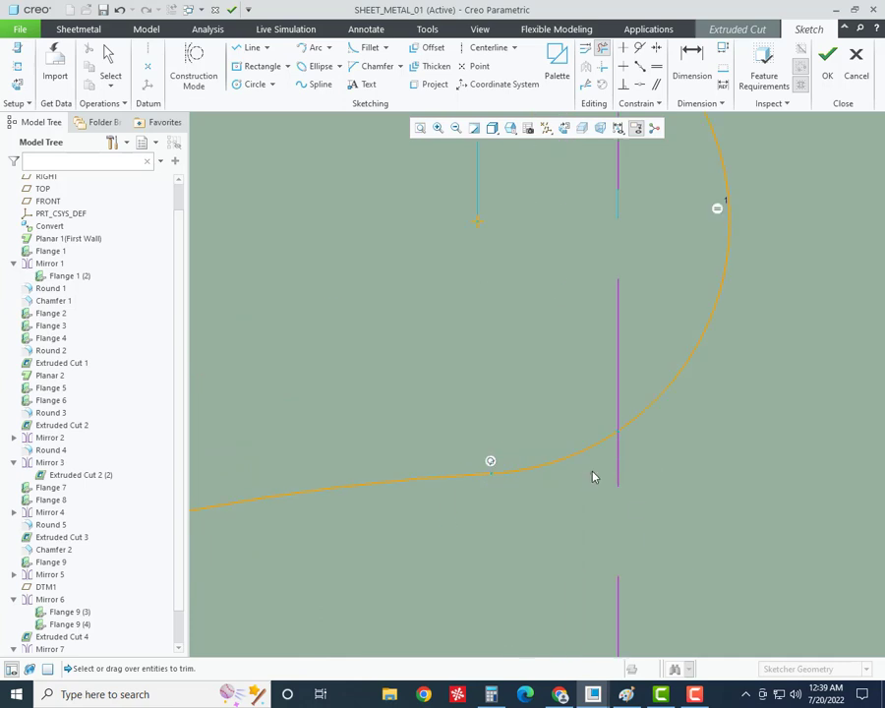
scroll(560, 422, up, 2)
scroll(444, 396, up, 2)
middle_click(444, 396)
scroll(477, 409, up, 2)
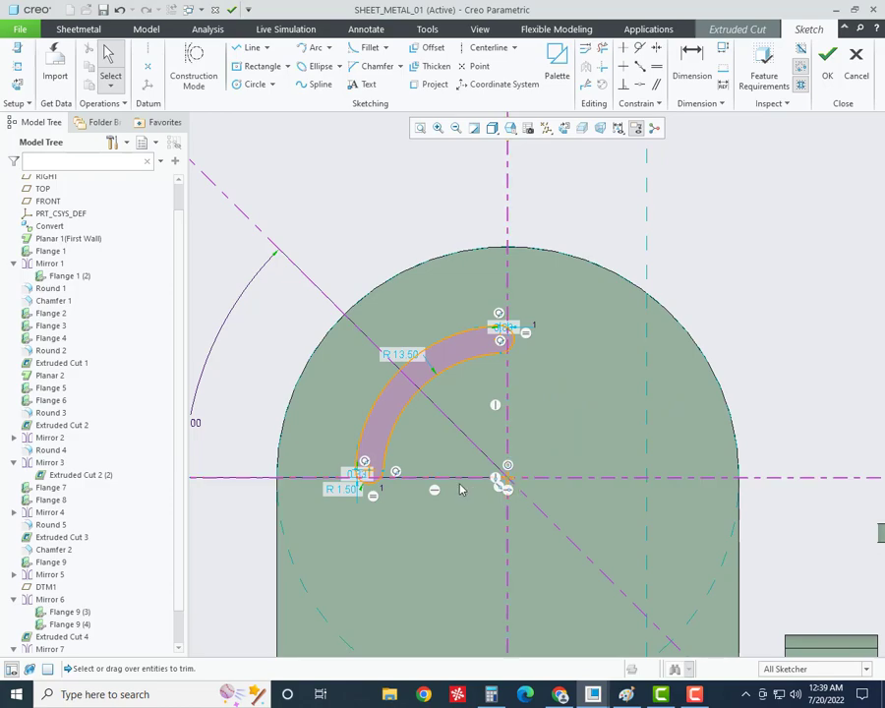
- Check the concentric vent detail on the Paint reference drawing, then return to the Creo sketch
click(625, 696)
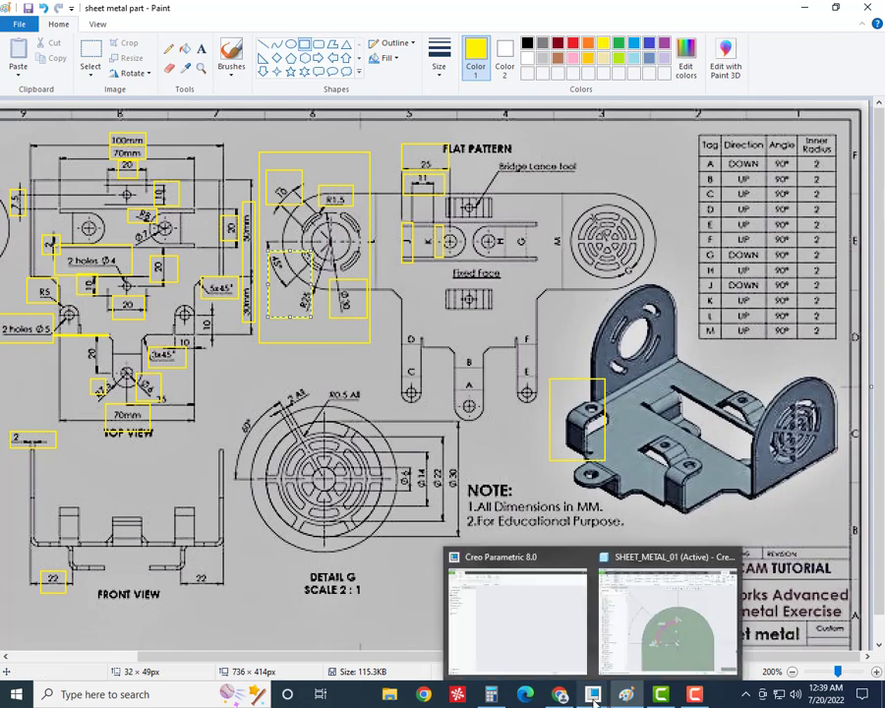
click(668, 614)
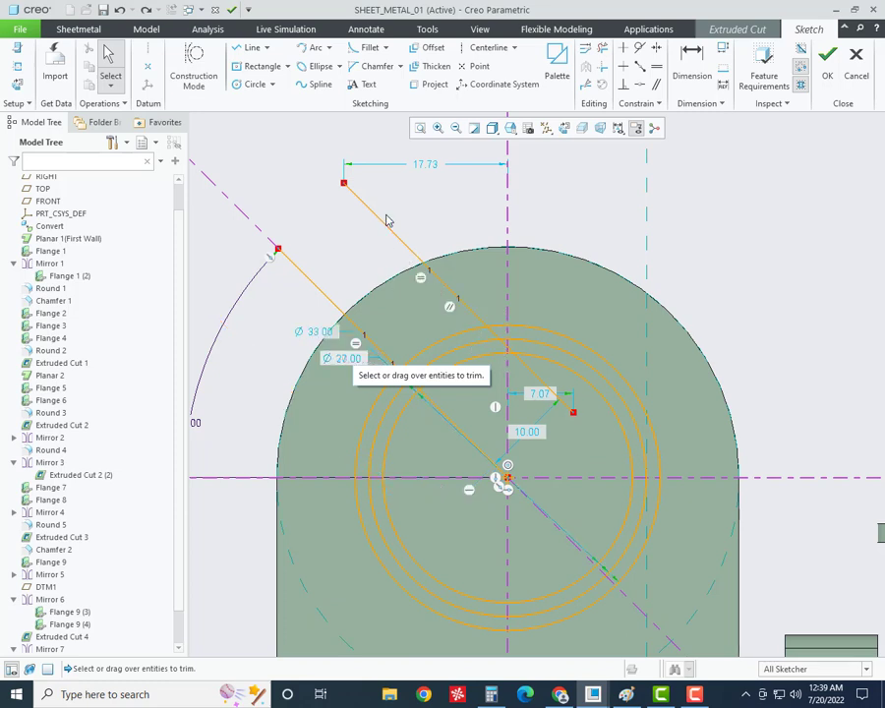
- Remove the old parallel lines and offset the diagonal by 5 and -5
click(386, 221)
click(432, 49)
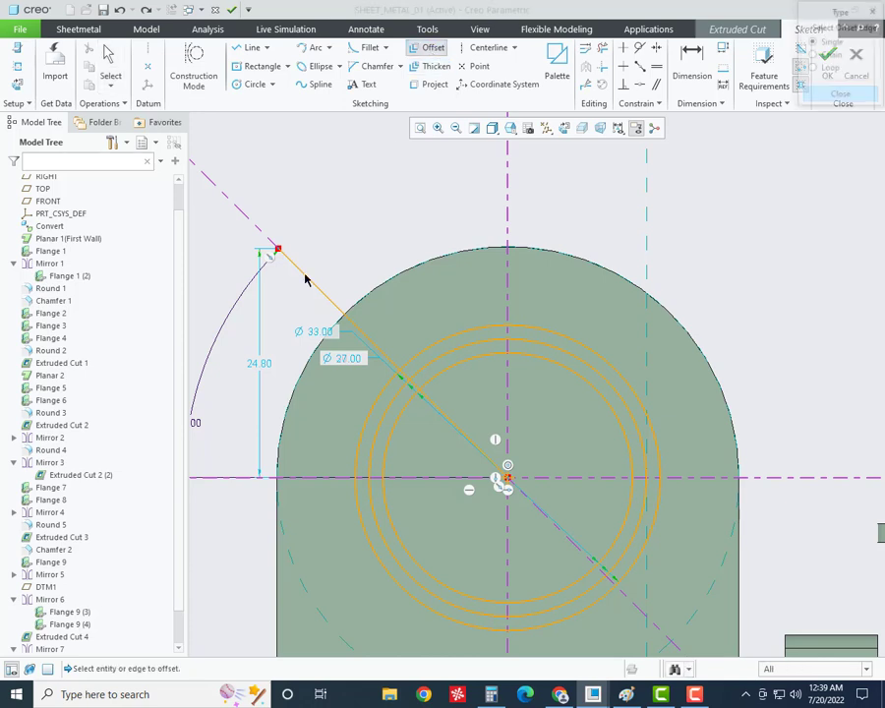
click(326, 298)
text(5)
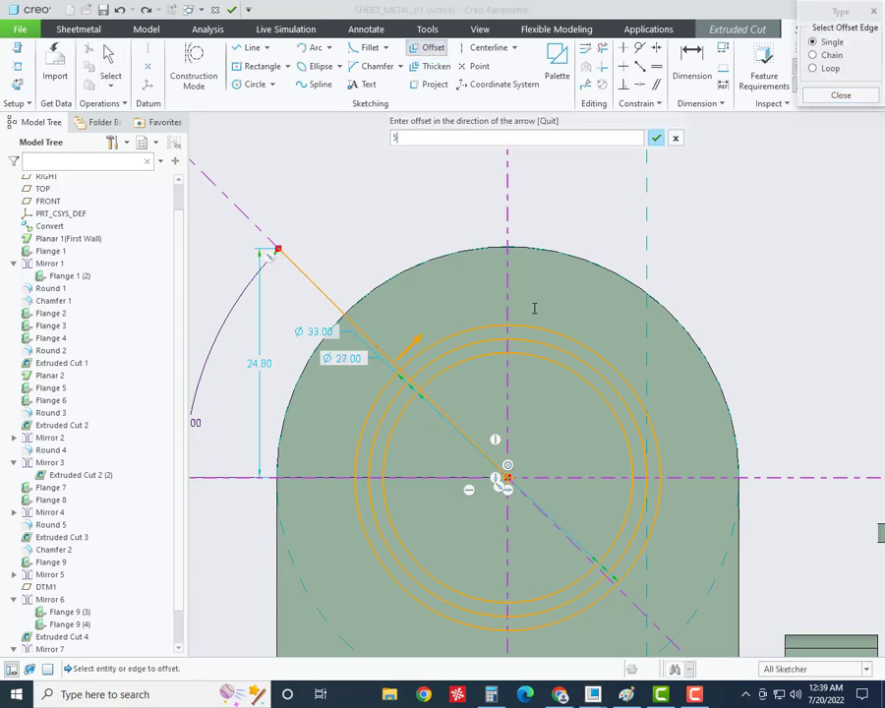
key(Return)
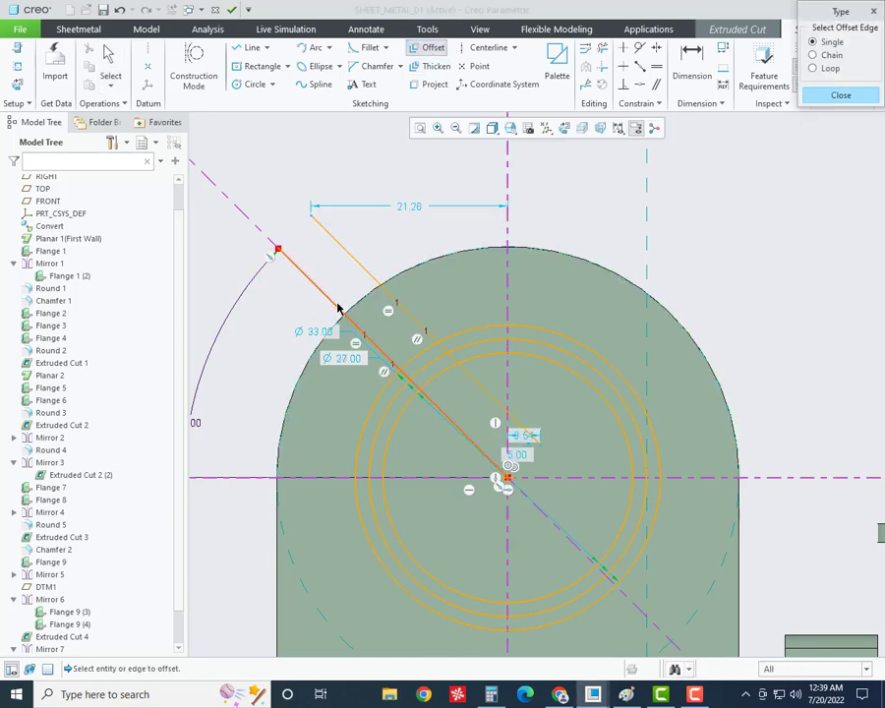
click(337, 307)
key(Return)
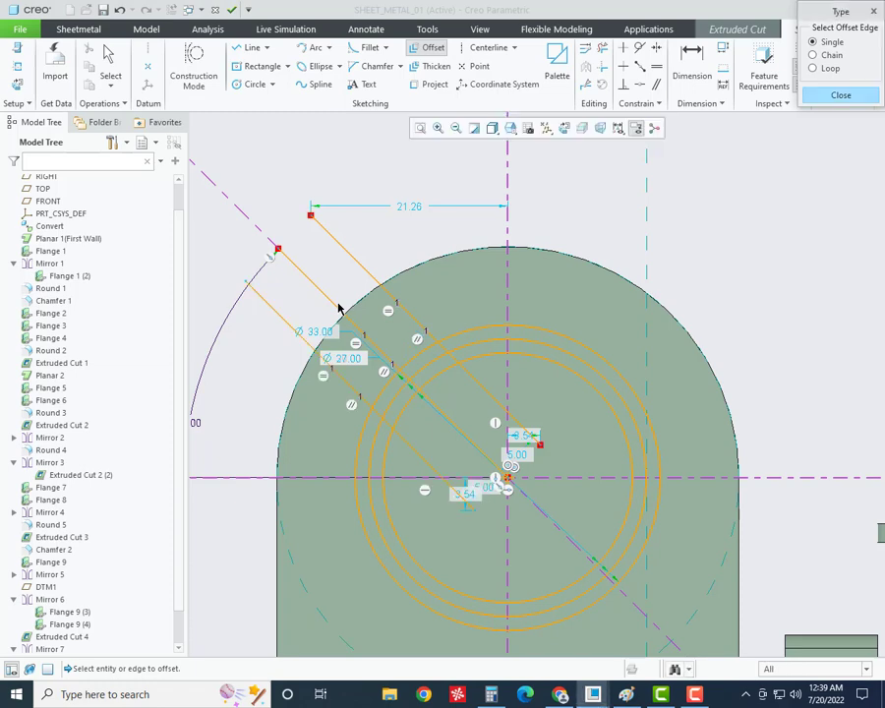
- Place a Ø3.00 circle on the diagonal and make it tangent to the inner arc
click(253, 85)
scroll(432, 418, down, 5)
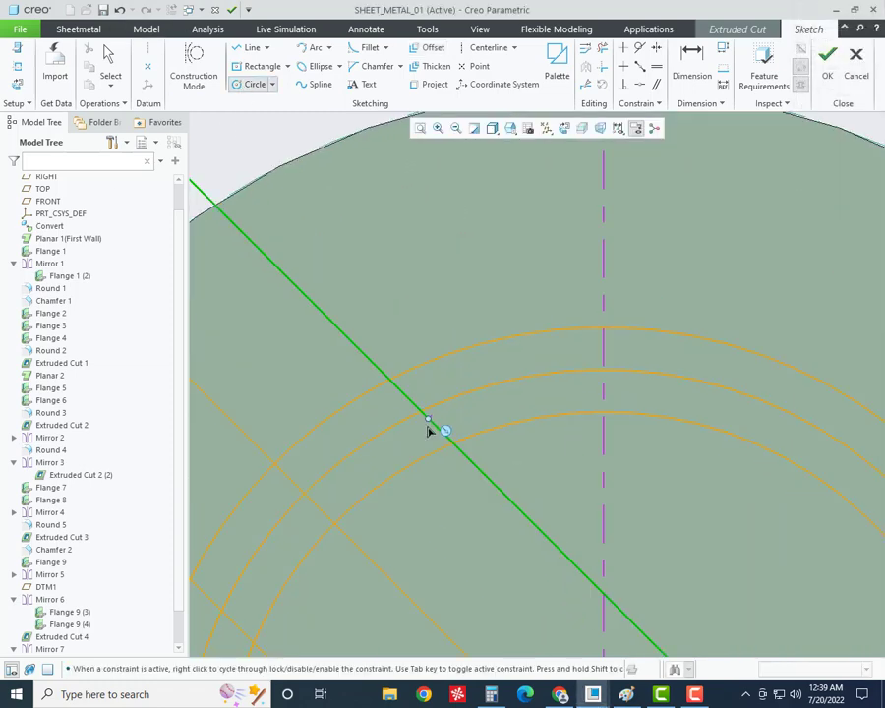
click(421, 411)
click(427, 372)
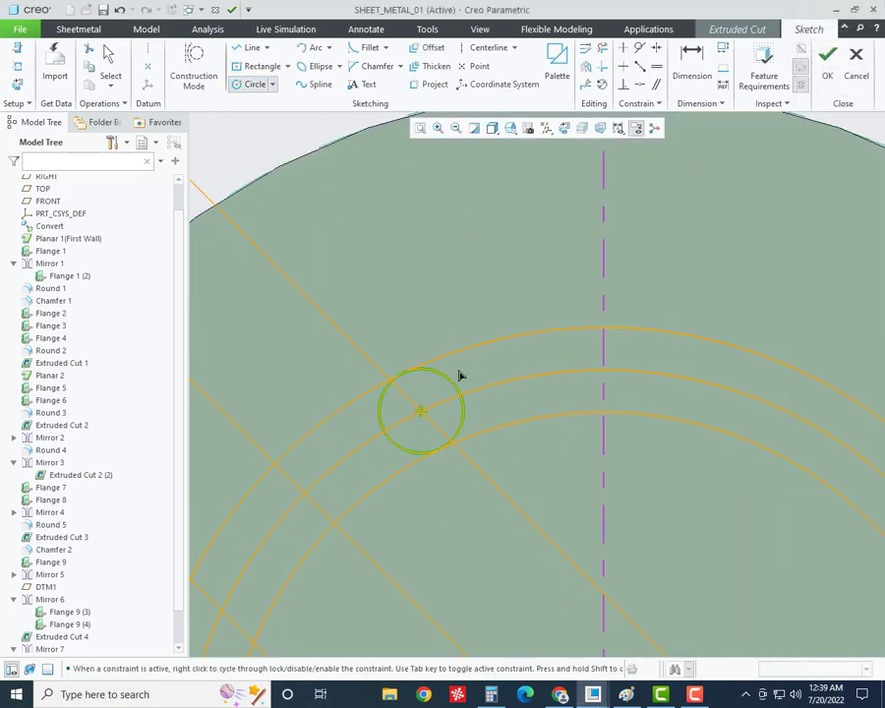
middle_click(497, 367)
click(640, 47)
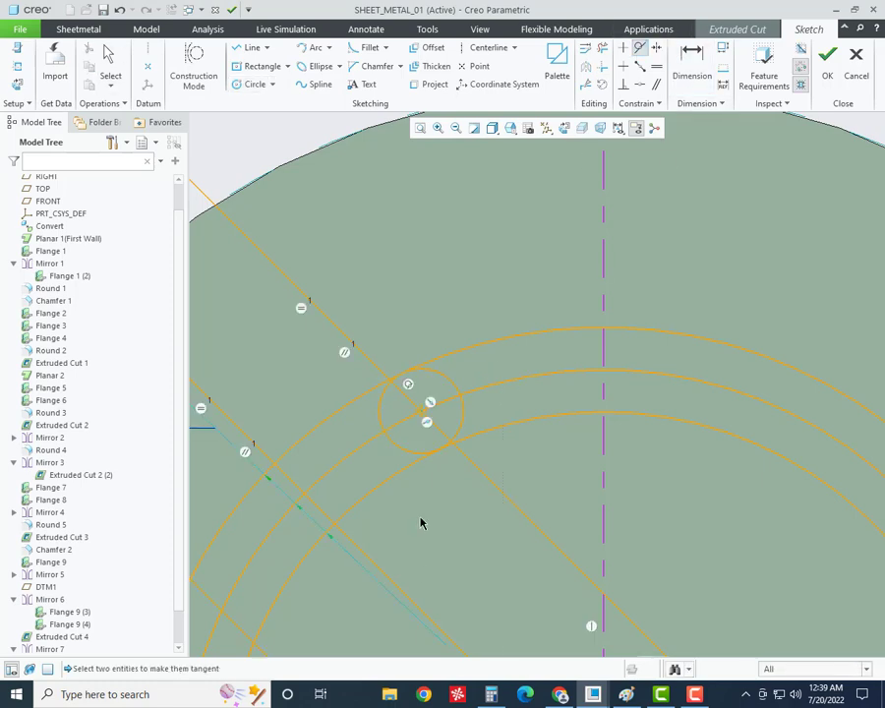
click(457, 433)
click(472, 442)
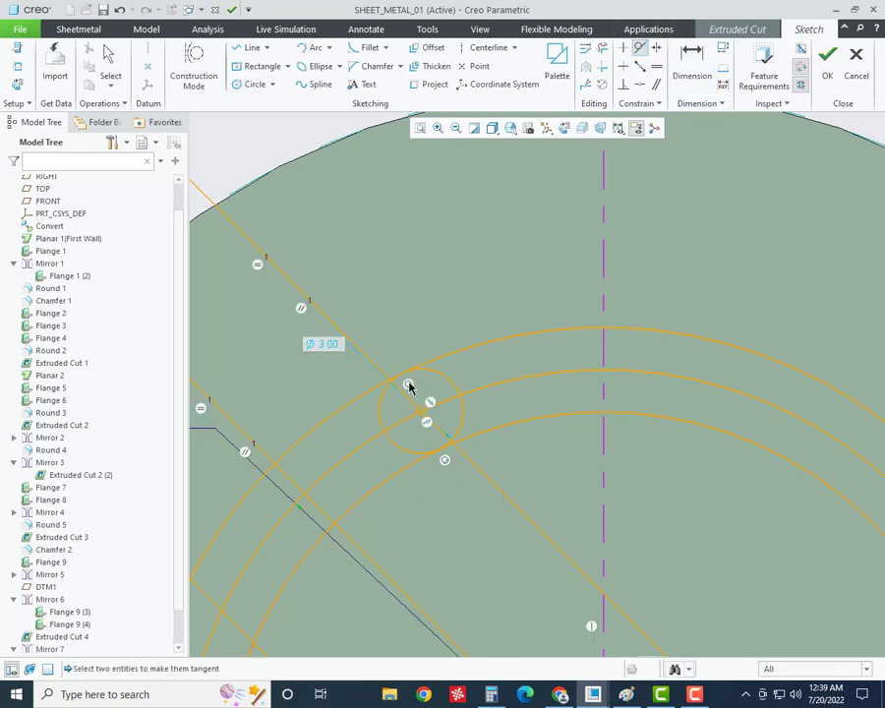
scroll(523, 257, down, 3)
scroll(434, 386, down, 2)
scroll(434, 385, up, 2)
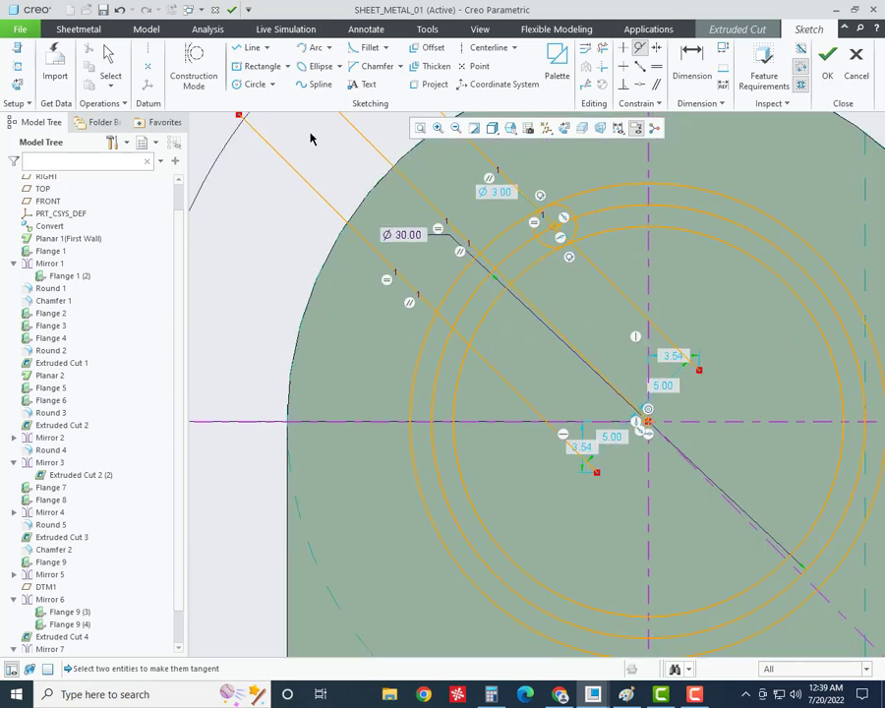
- Add a second Ø3.00 circle at the line-arc intersection with tangency to the ring
click(254, 83)
scroll(540, 449, up, 3)
scroll(556, 457, up, 2)
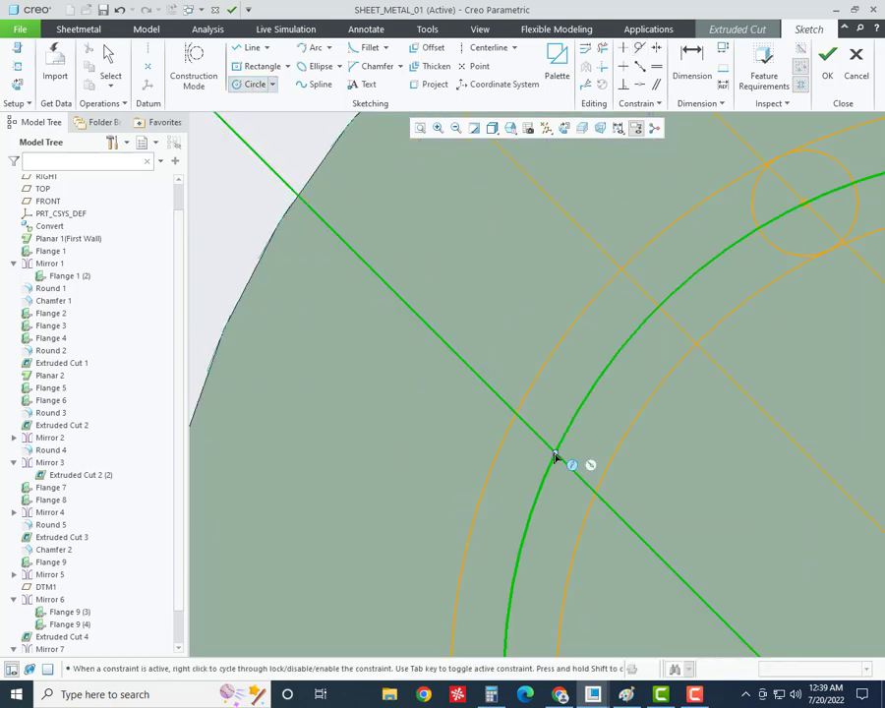
click(555, 457)
click(518, 417)
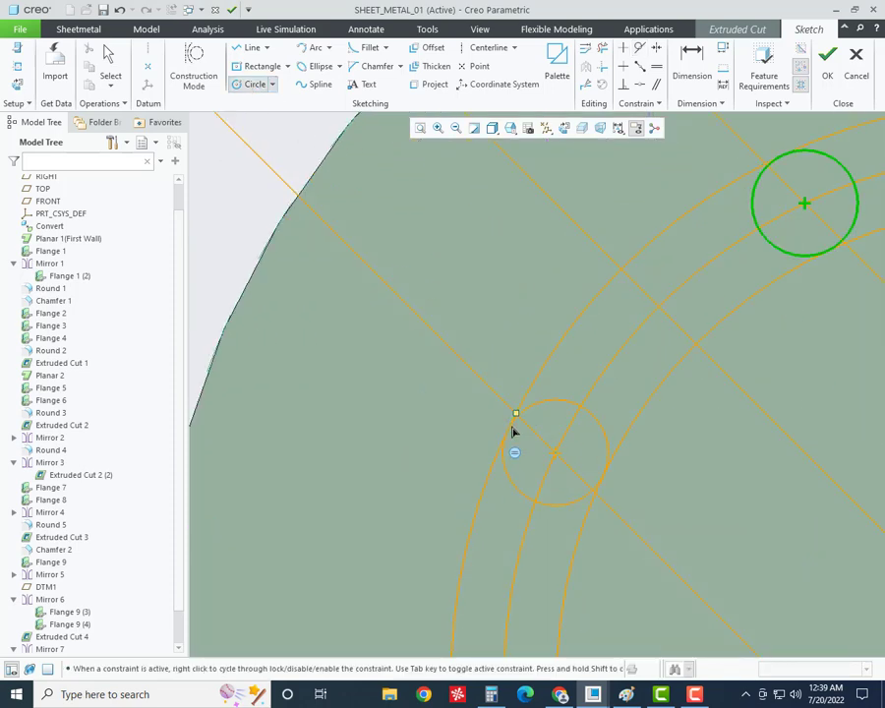
middle_click(636, 477)
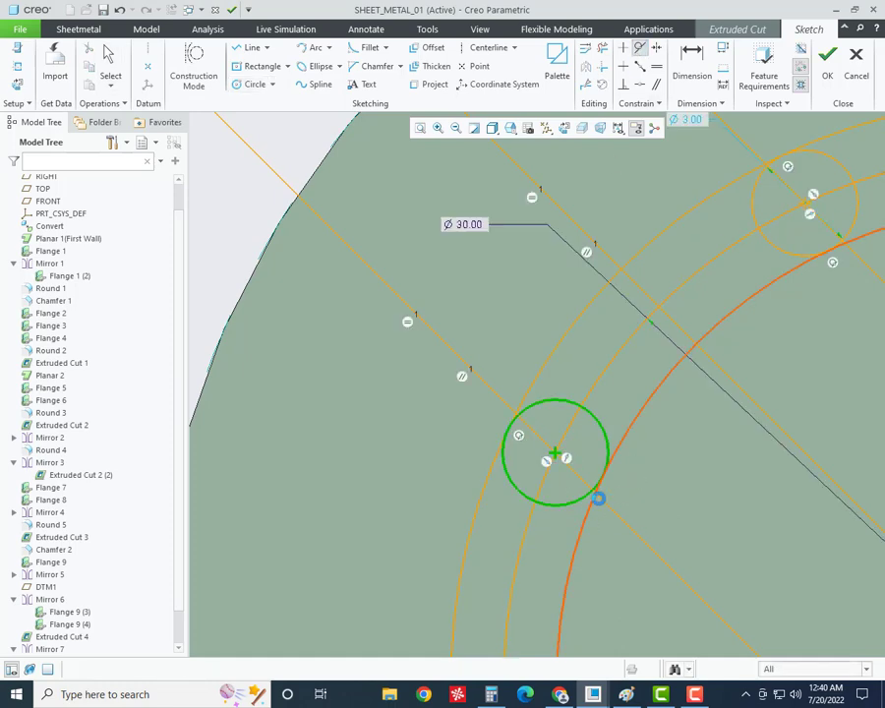
middle_click(594, 493)
scroll(380, 381, up, 5)
- Trim away the unwanted upper, left and right ring arcs
click(606, 51)
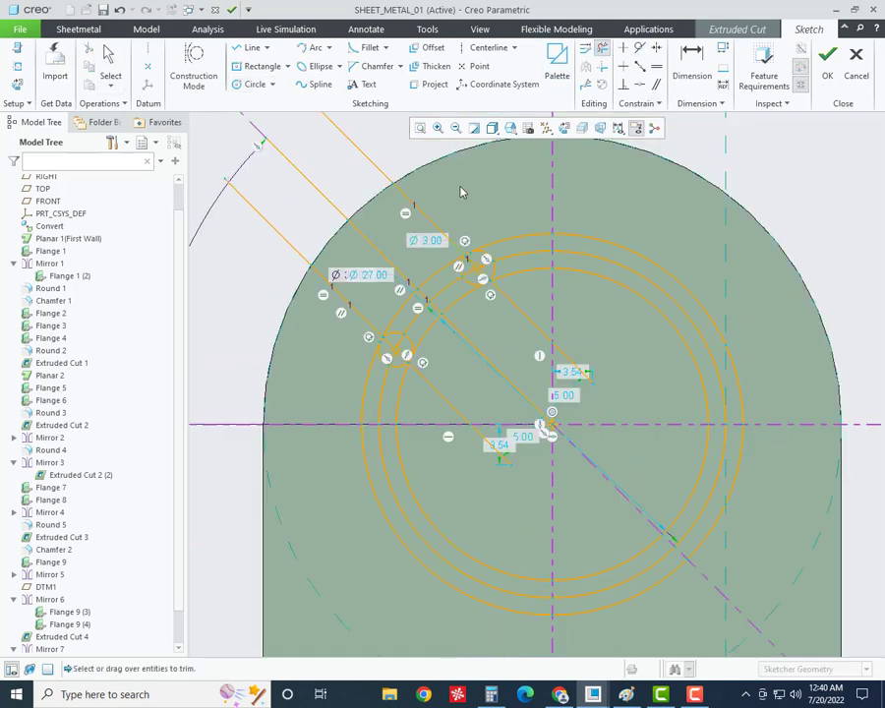
click(468, 308)
drag(548, 189, 505, 411)
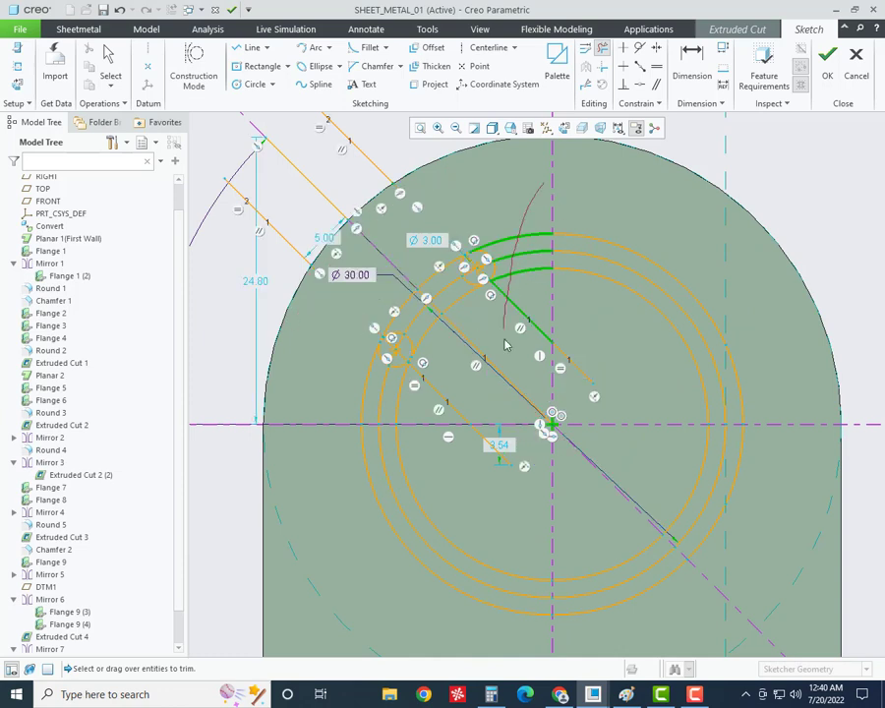
drag(478, 448, 362, 500)
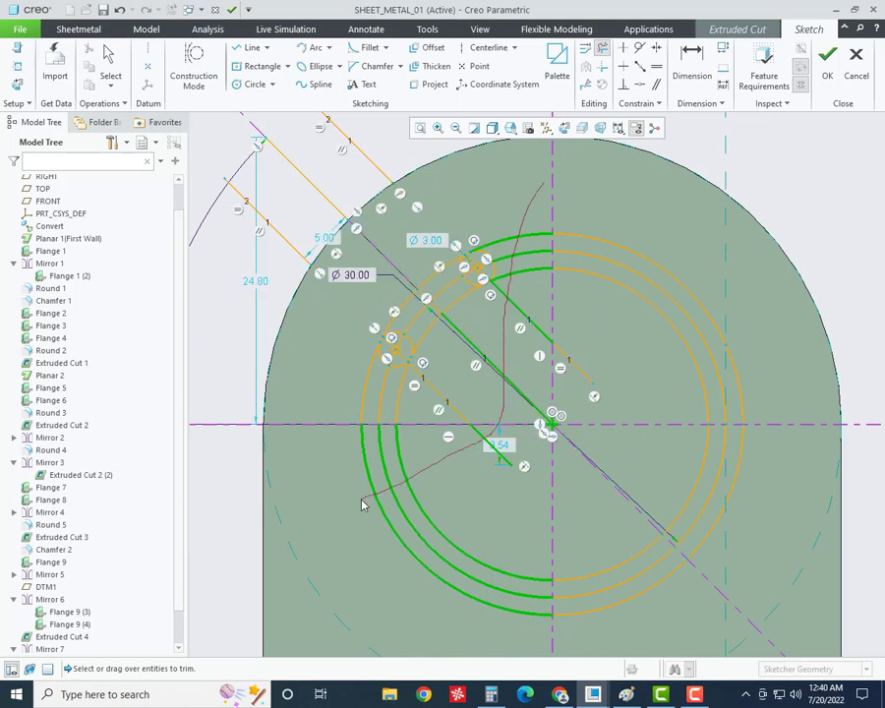
mouse_move(644, 206)
mouse_down()
mouse_move(758, 469)
mouse_move(593, 568)
mouse_move(589, 580)
mouse_up()
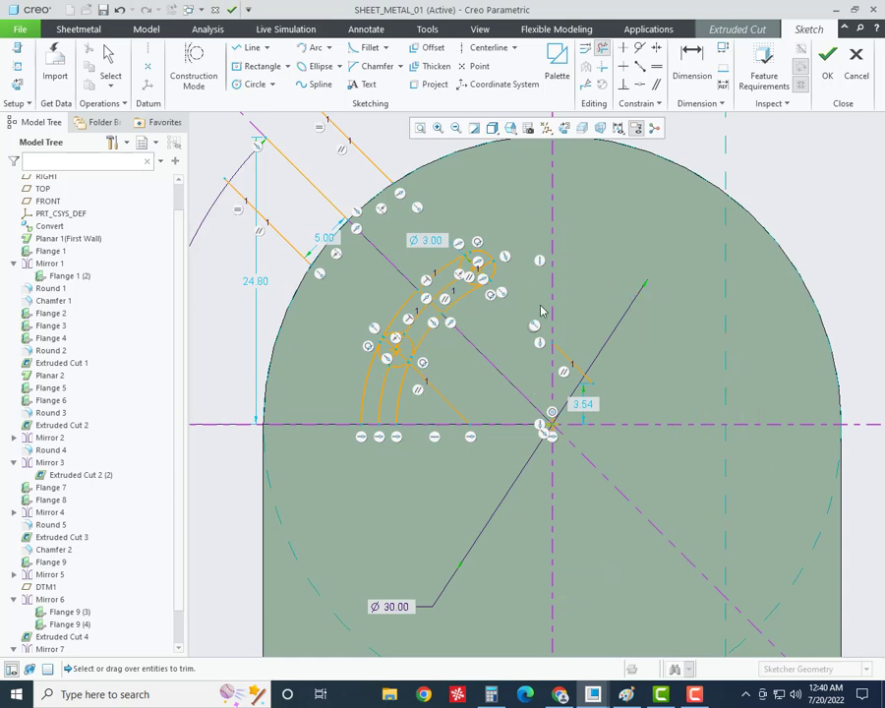
scroll(543, 310, up, 3)
scroll(540, 302, down, 3)
scroll(543, 413, up, 3)
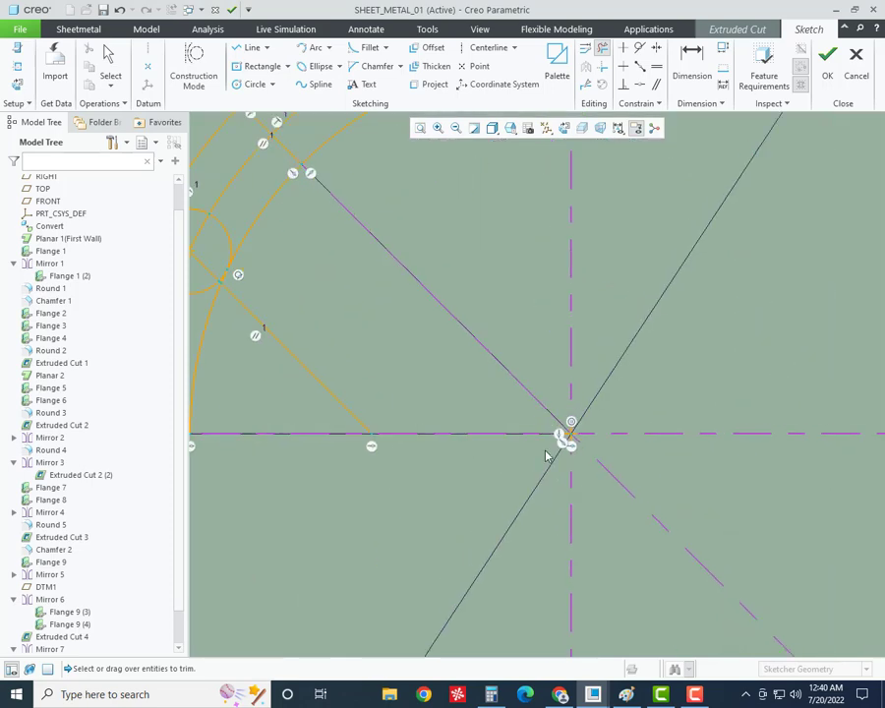
scroll(547, 454, down, 3)
scroll(423, 356, up, 3)
- Trim the leftover left arcs, the pieces crossing the circle and the small end arc
drag(503, 398, 275, 423)
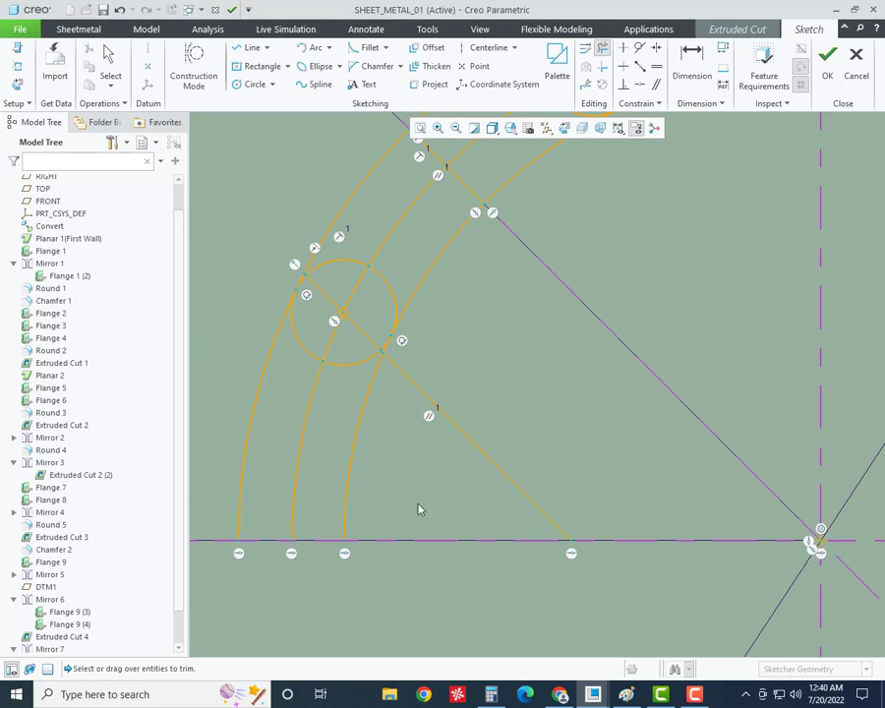
scroll(366, 482, down, 3)
scroll(455, 429, up, 3)
mouse_move(452, 415)
mouse_down()
mouse_move(413, 411)
mouse_move(430, 443)
mouse_up()
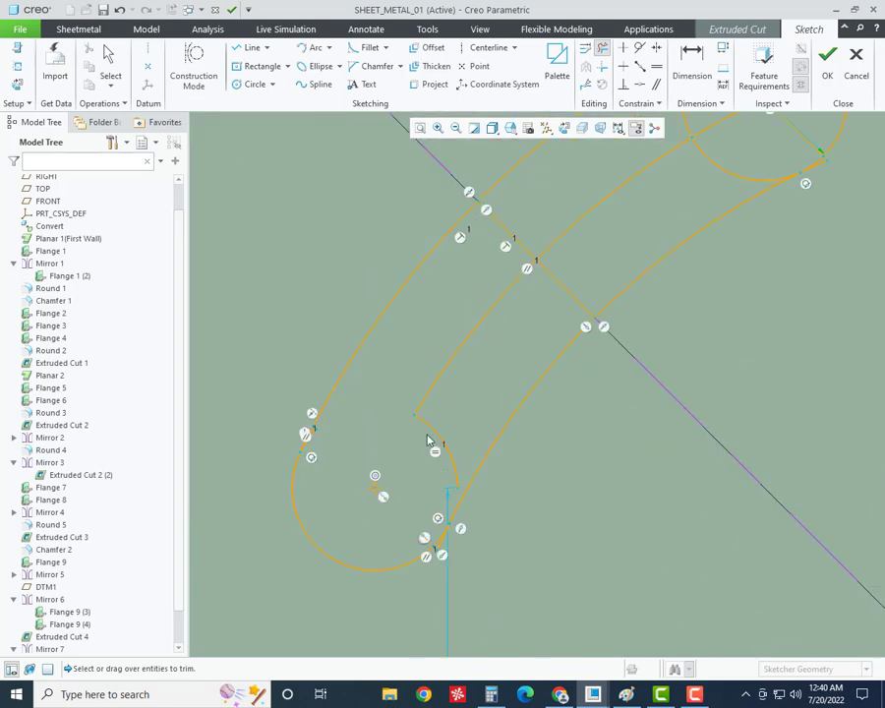
scroll(443, 589, up, 4)
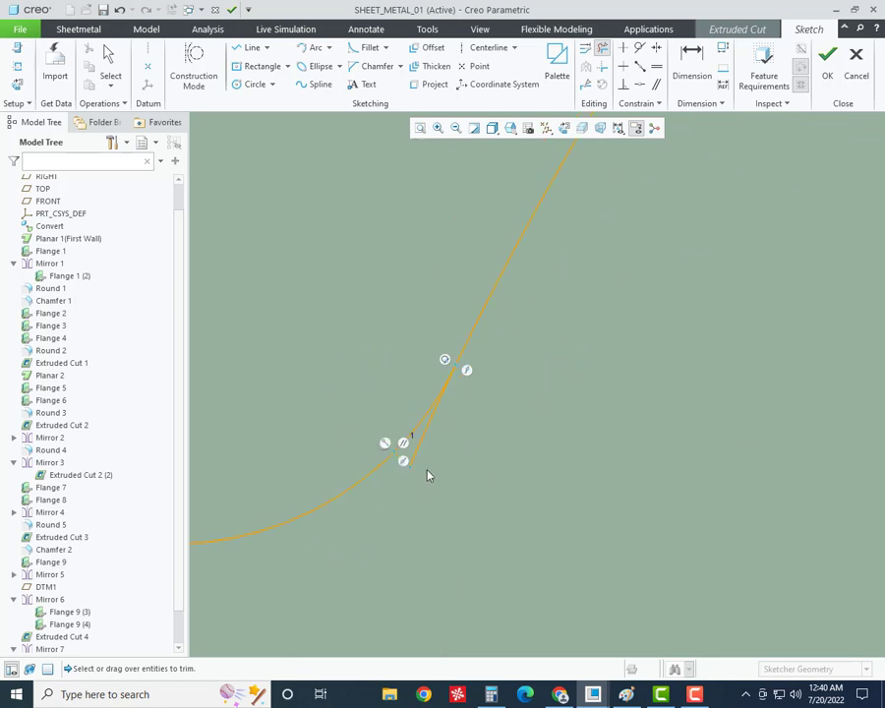
scroll(405, 492, down, 3)
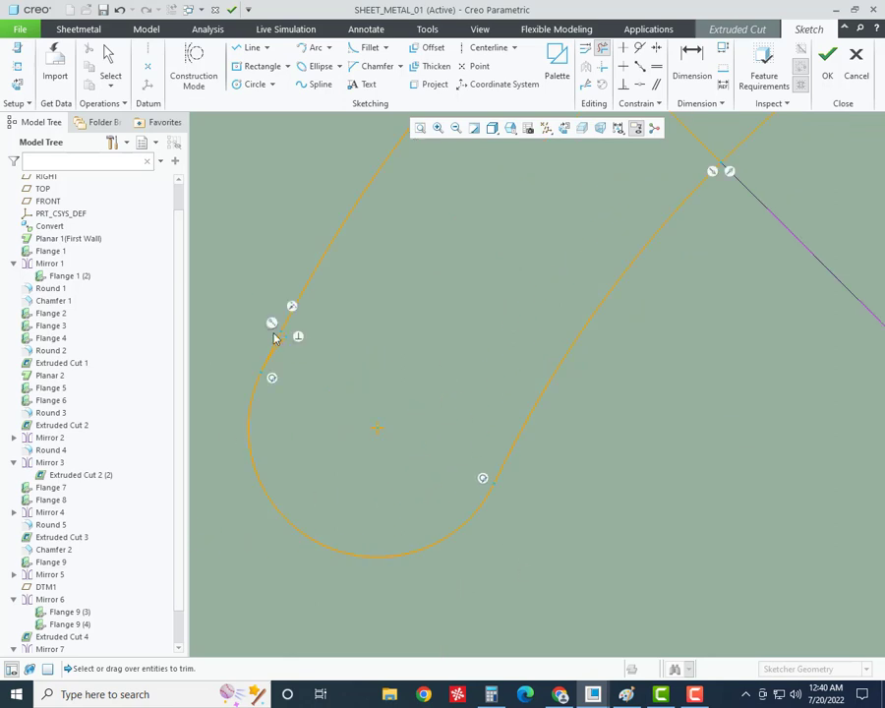
scroll(281, 340, up, 2)
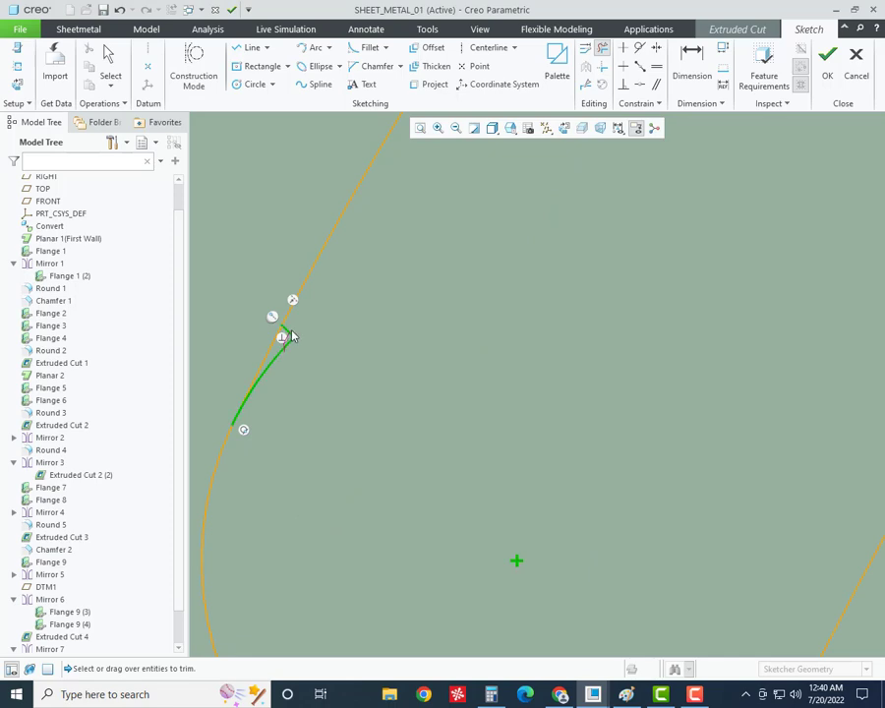
click(289, 341)
scroll(278, 415, down, 3)
scroll(491, 264, up, 3)
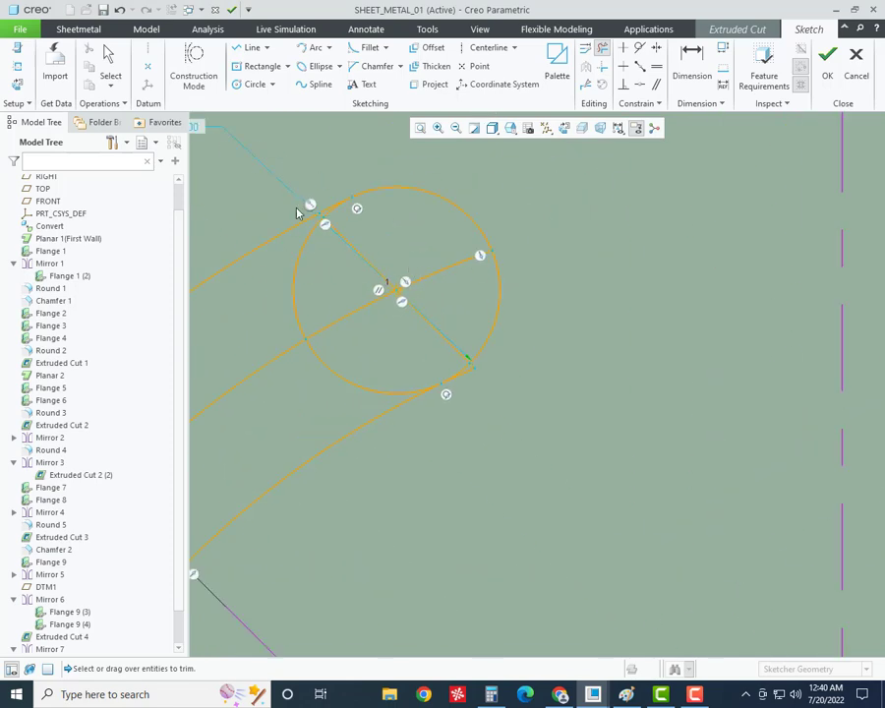
scroll(345, 211, up, 3)
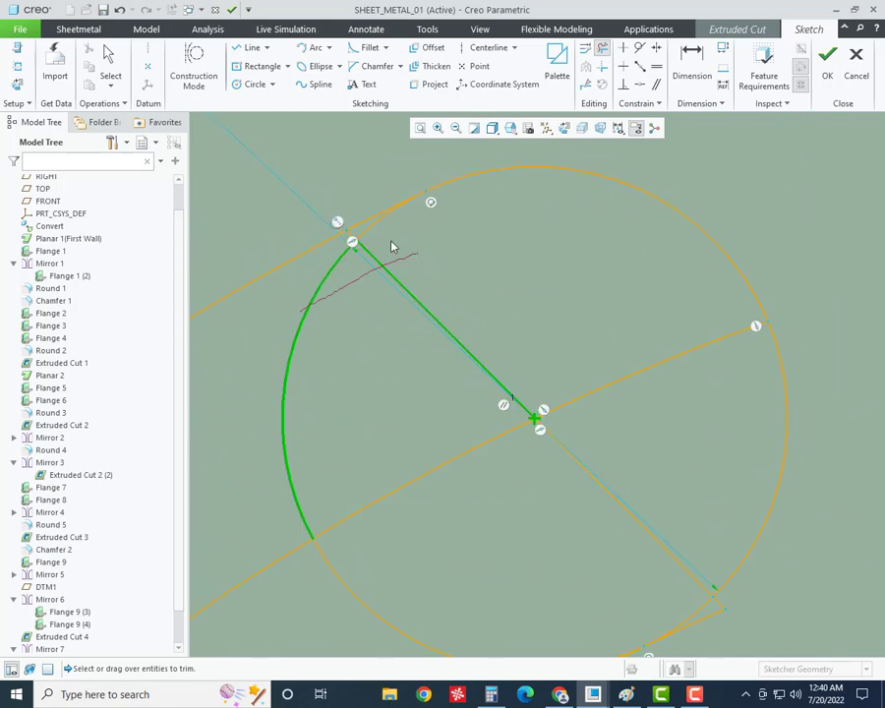
- Trim the remaining circle arcs, centre lines and leftover construction lines around the slot
drag(365, 282, 392, 246)
scroll(426, 344, down, 3)
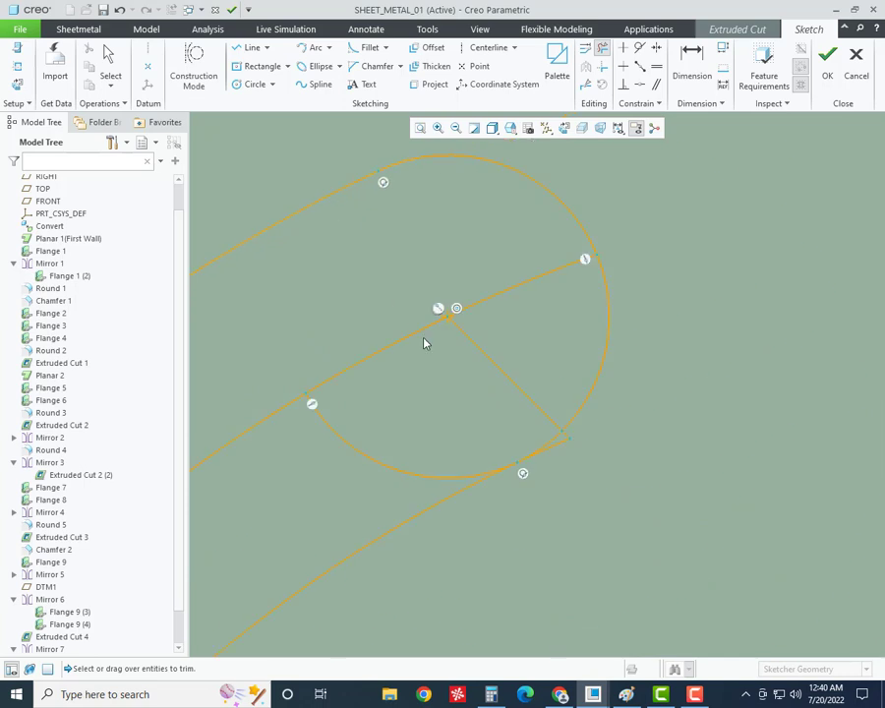
drag(503, 284, 302, 401)
scroll(575, 453, up, 3)
click(553, 411)
scroll(547, 414, down, 2)
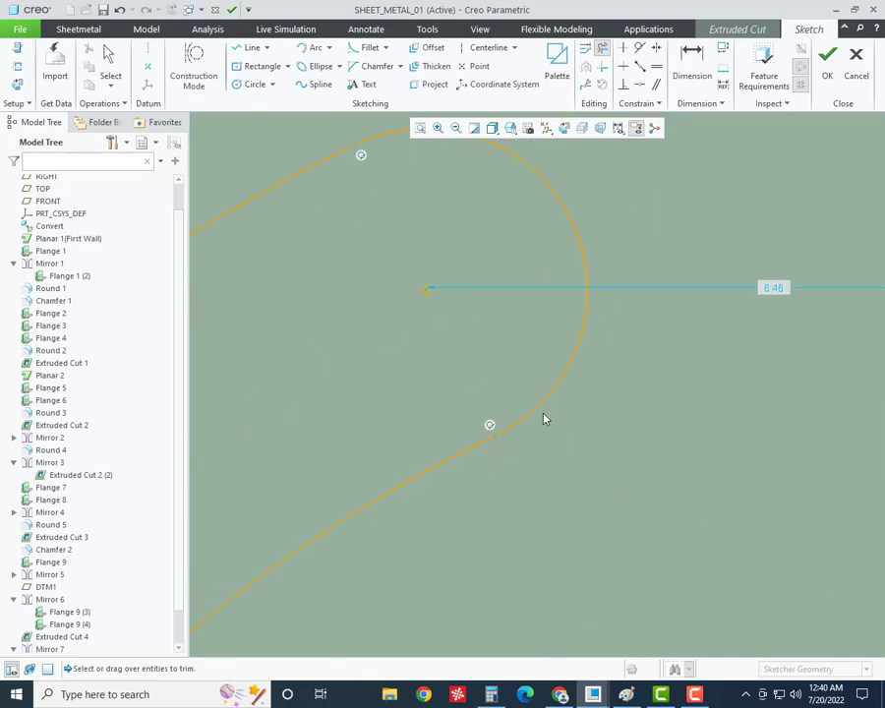
scroll(552, 414, down, 3)
drag(388, 258, 340, 362)
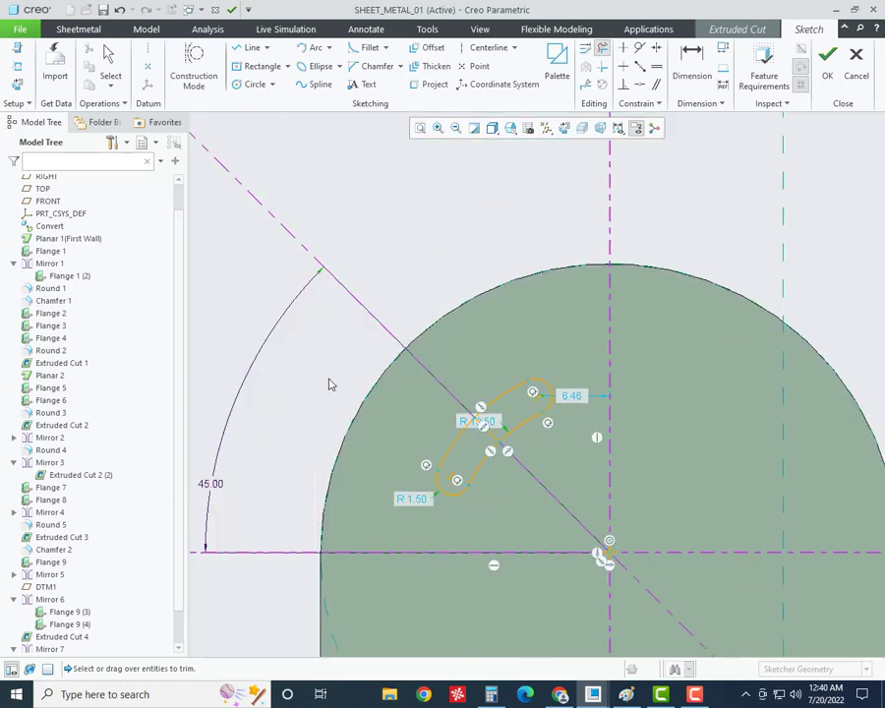
- Trim the extra arc so the curved slot is a closed outline
scroll(402, 414, up, 4)
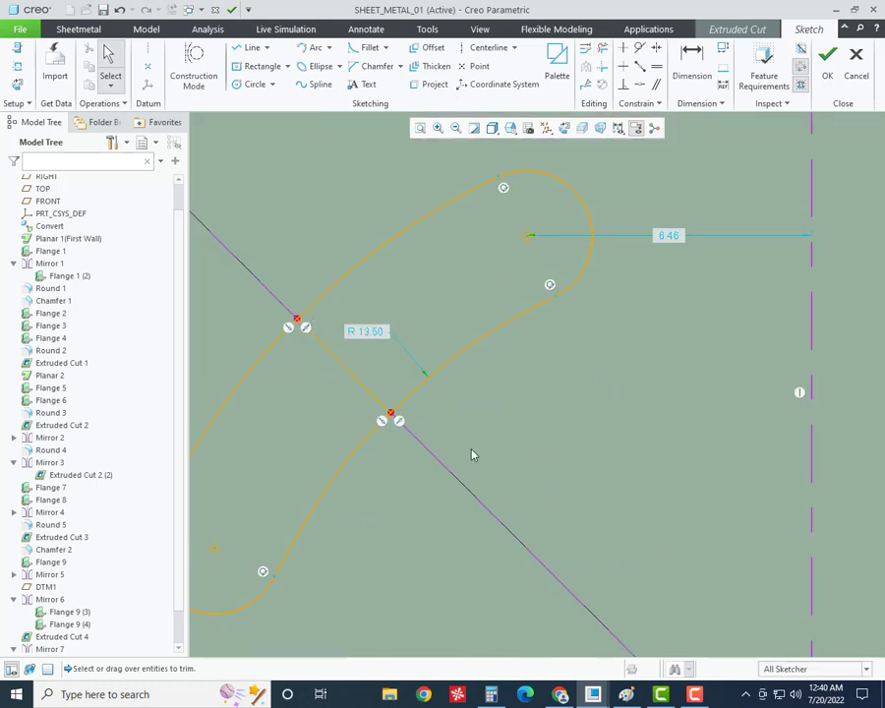
click(356, 381)
scroll(339, 386, down, 2)
scroll(426, 283, down, 2)
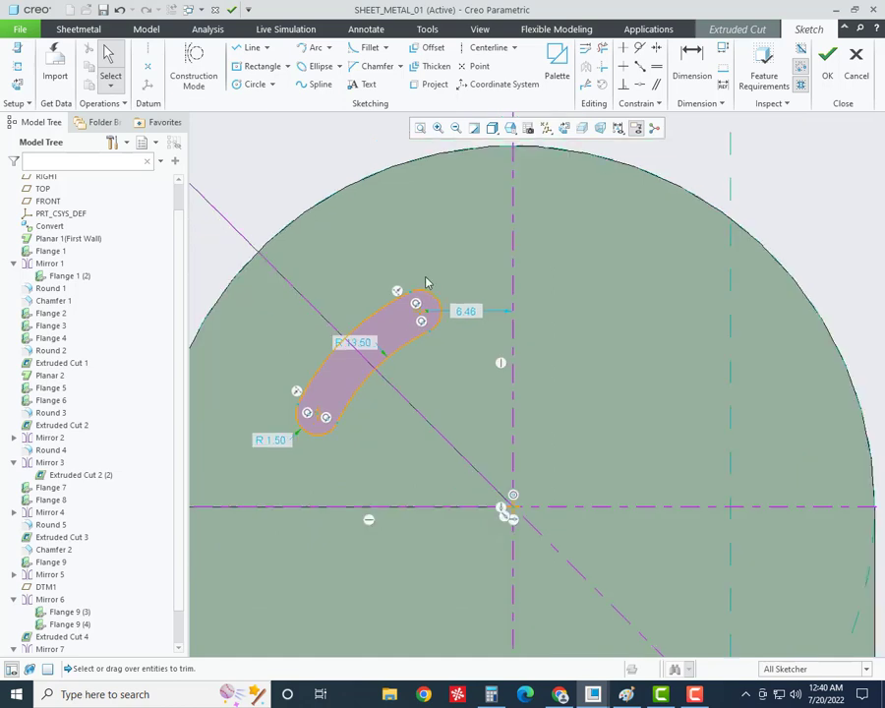
scroll(426, 283, down, 1)
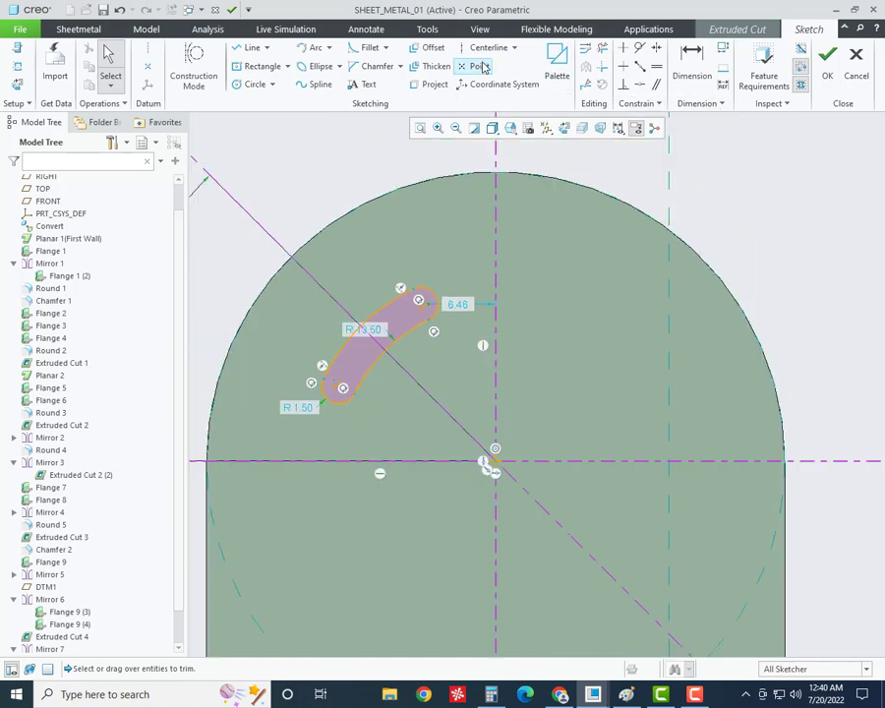
- Mirror the slot about the vertical centerline, then both slots about the horizontal centerline
drag(466, 235, 300, 409)
key(ctrl+a)
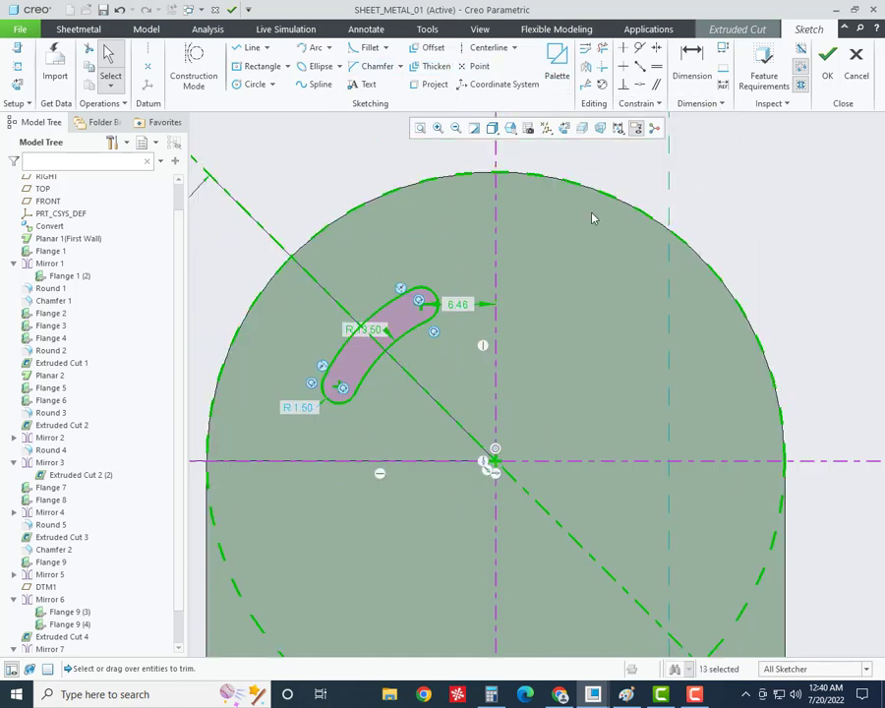
click(622, 138)
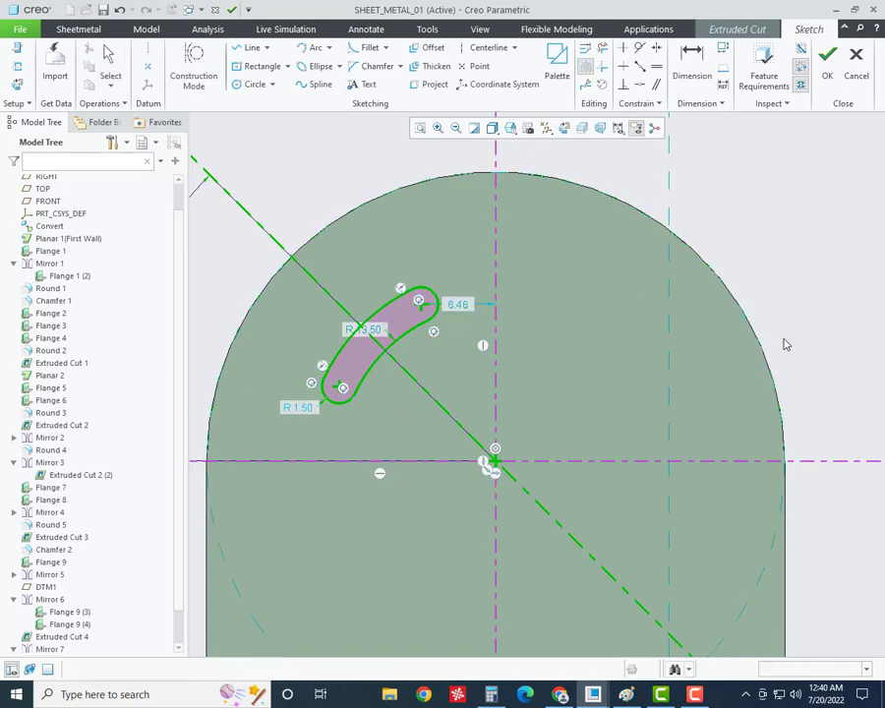
click(495, 255)
key(ctrl+a)
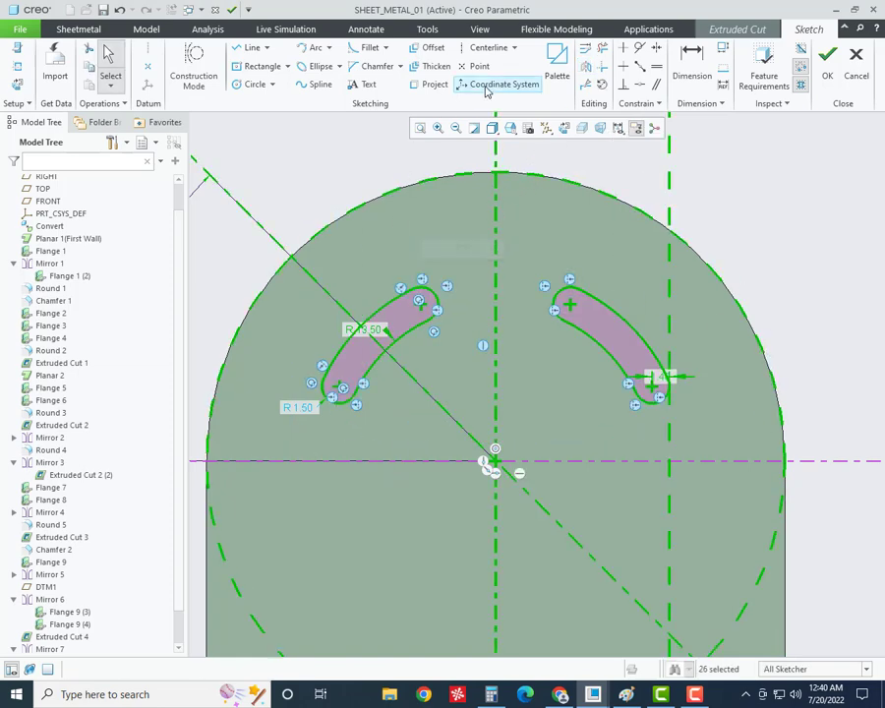
click(622, 137)
click(580, 469)
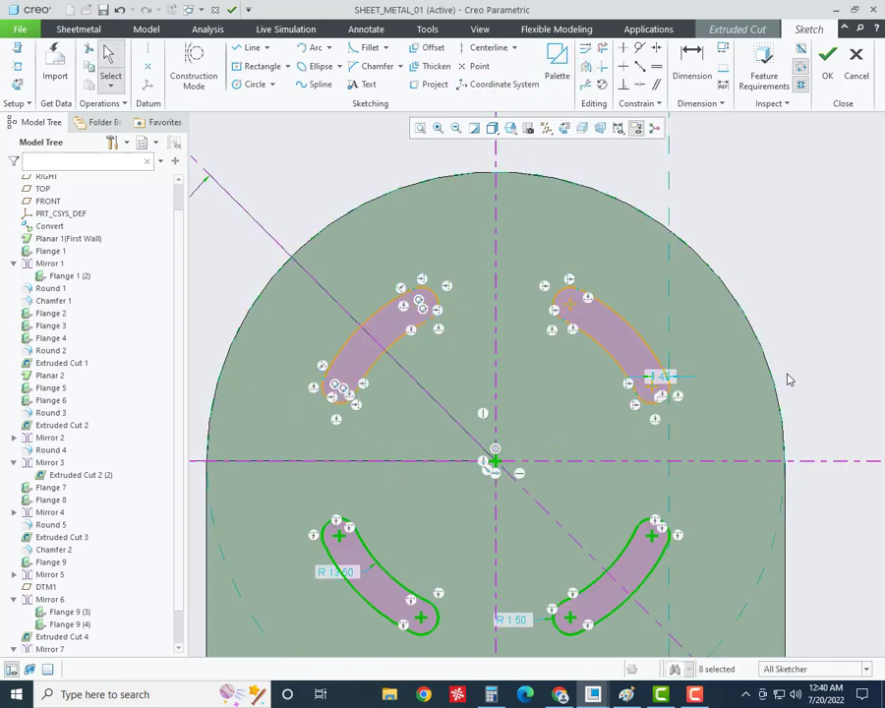
- Draw a centre-point circle at the sketch origin, sizing it at first to Ø25
click(248, 85)
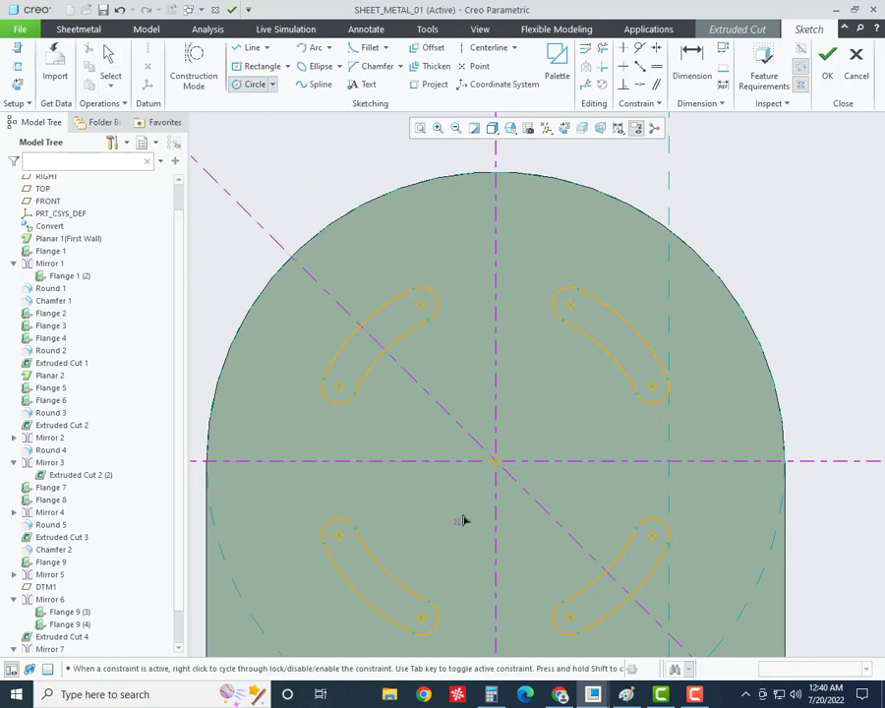
click(524, 535)
middle_click(517, 504)
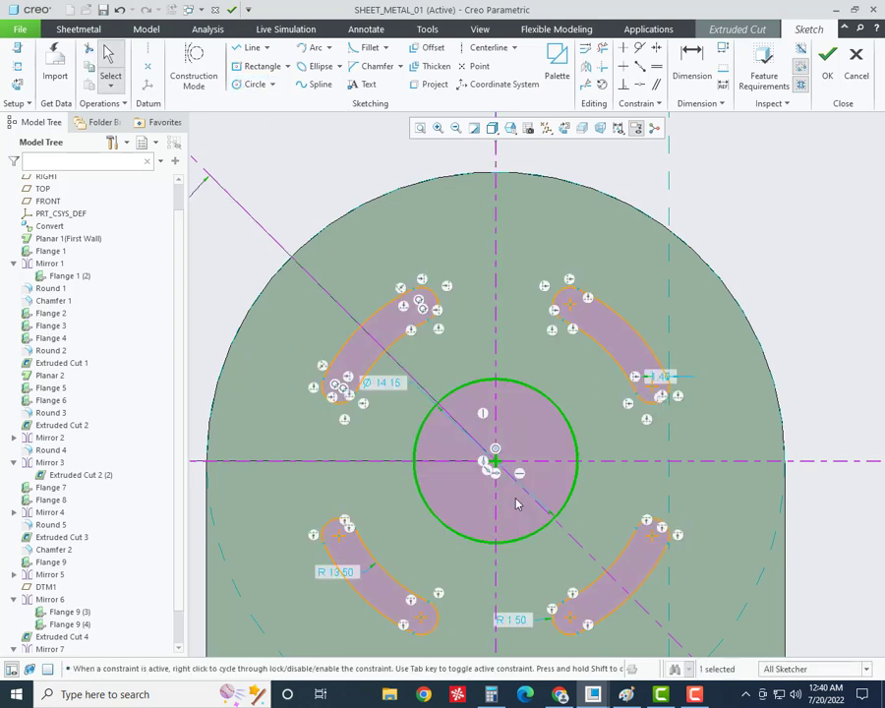
double_click(389, 385)
text(2)
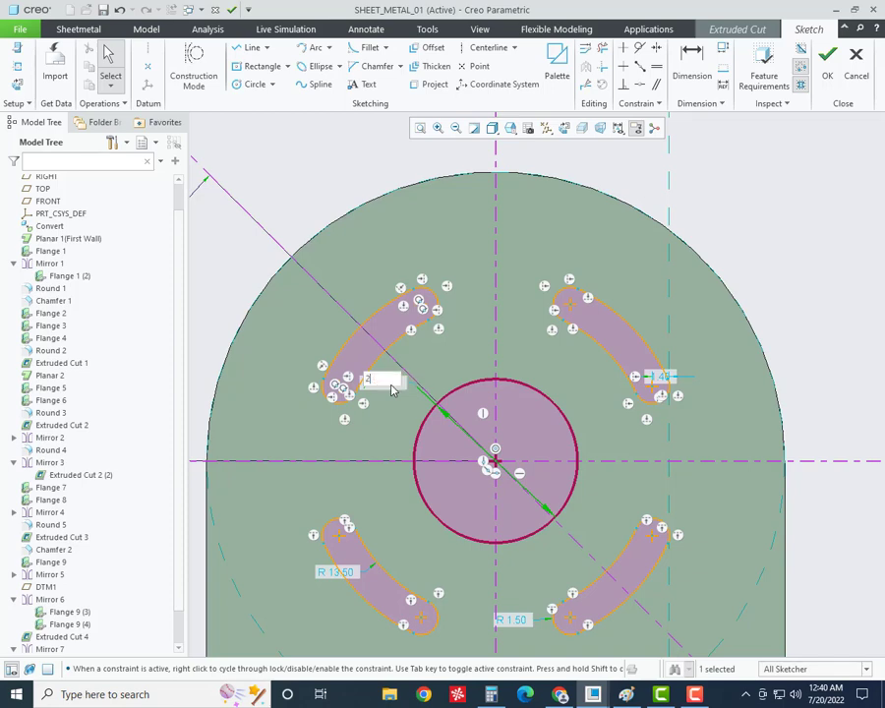
text(5)
key(Return)
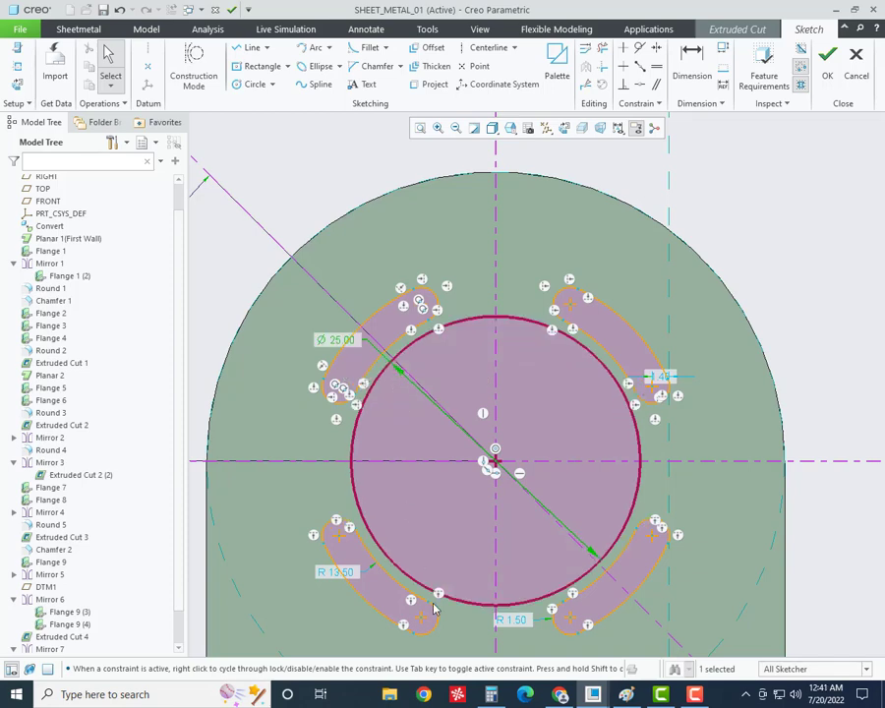
- Check the reference drawing, correct the hole diameter to 20 and accept the sketch
click(626, 691)
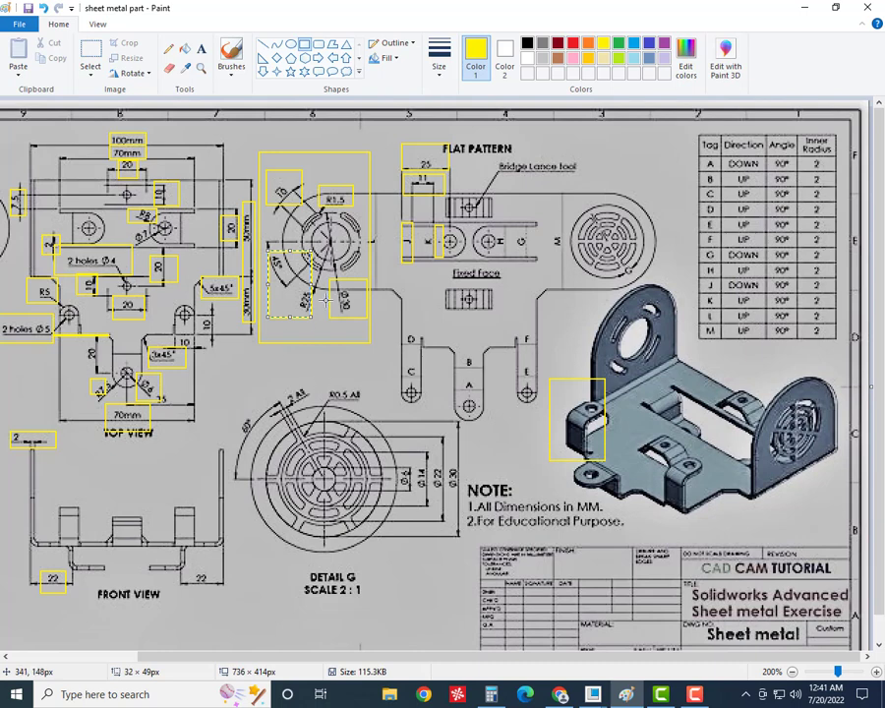
mouse_move(625, 694)
click(669, 619)
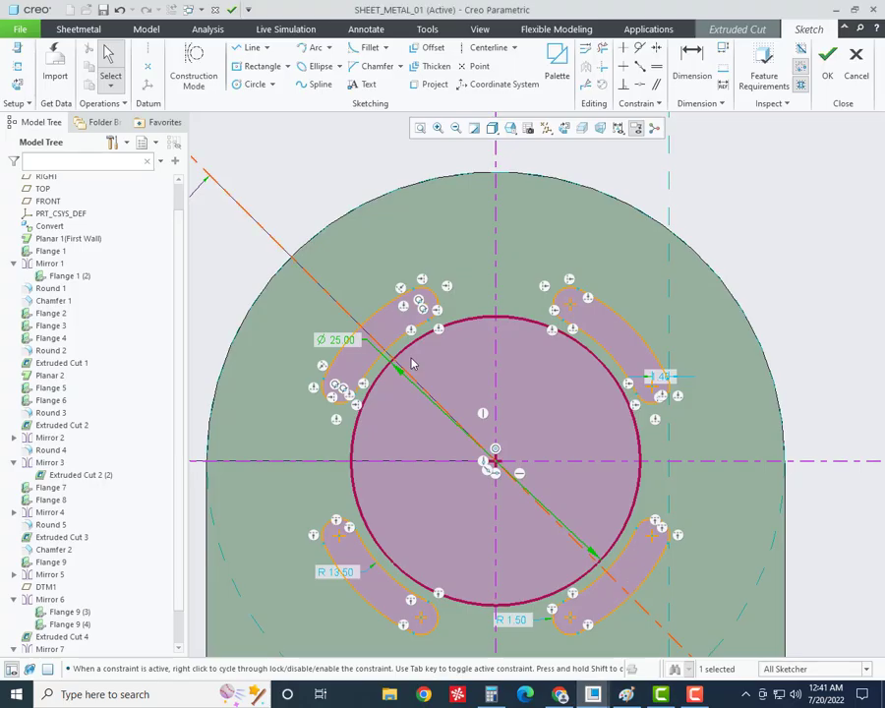
double_click(339, 341)
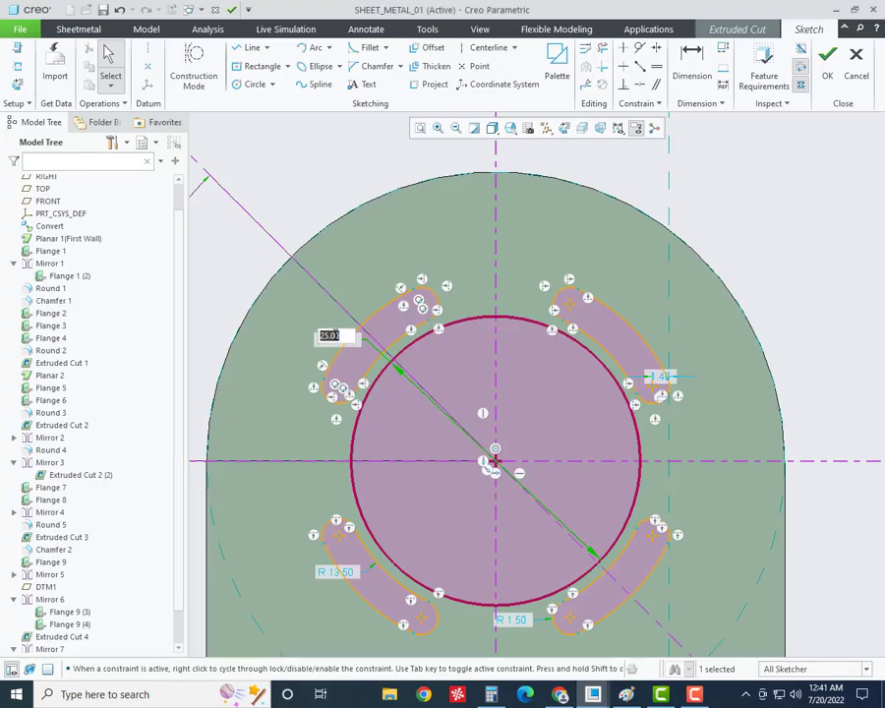
key(Return)
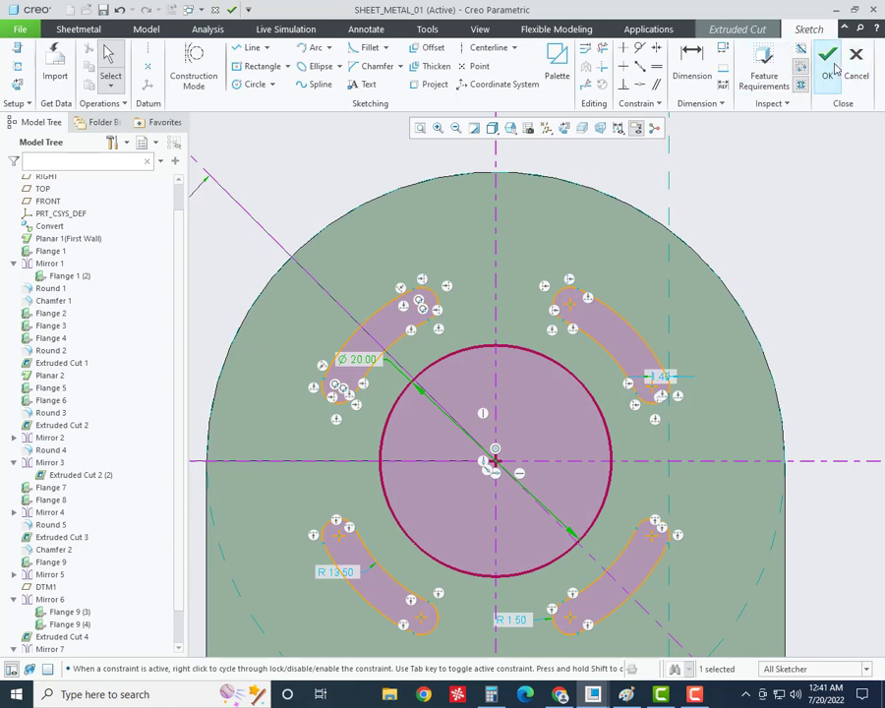
click(826, 61)
- Complete the slot cut and start a new extruded cut sketched on the half-round end wall
middle_click(564, 276)
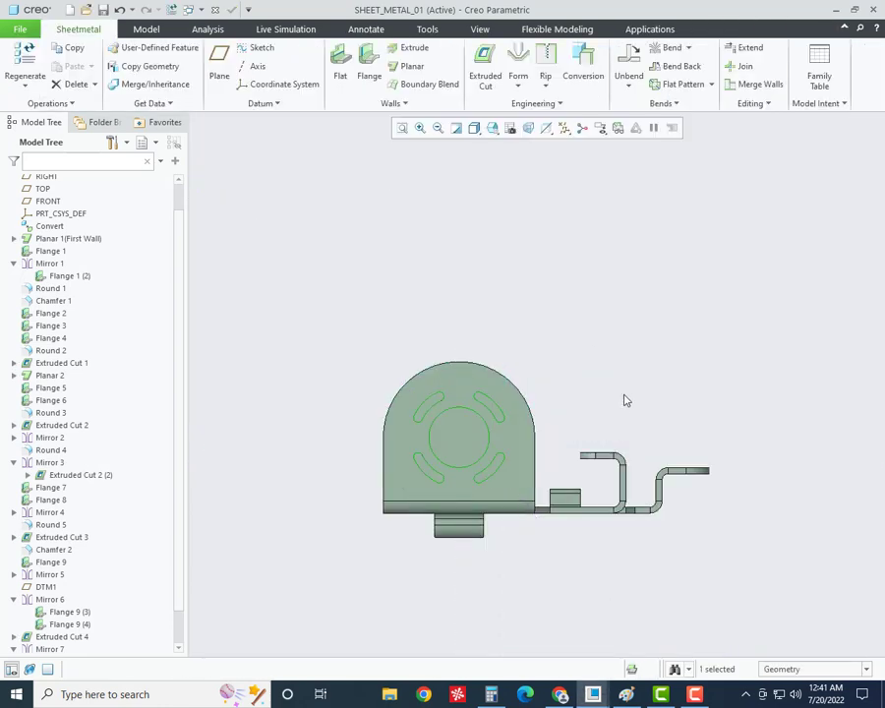
mouse_move(623, 400)
middle_down()
mouse_move(580, 396)
mouse_move(487, 431)
mouse_move(441, 476)
mouse_move(444, 447)
mouse_move(570, 240)
middle_up()
click(485, 61)
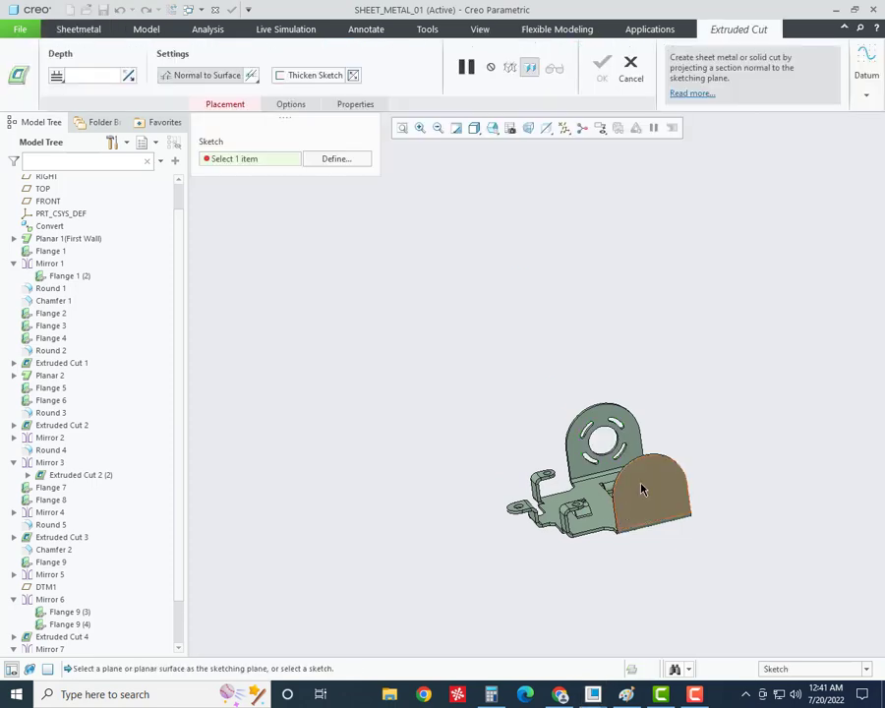
click(639, 488)
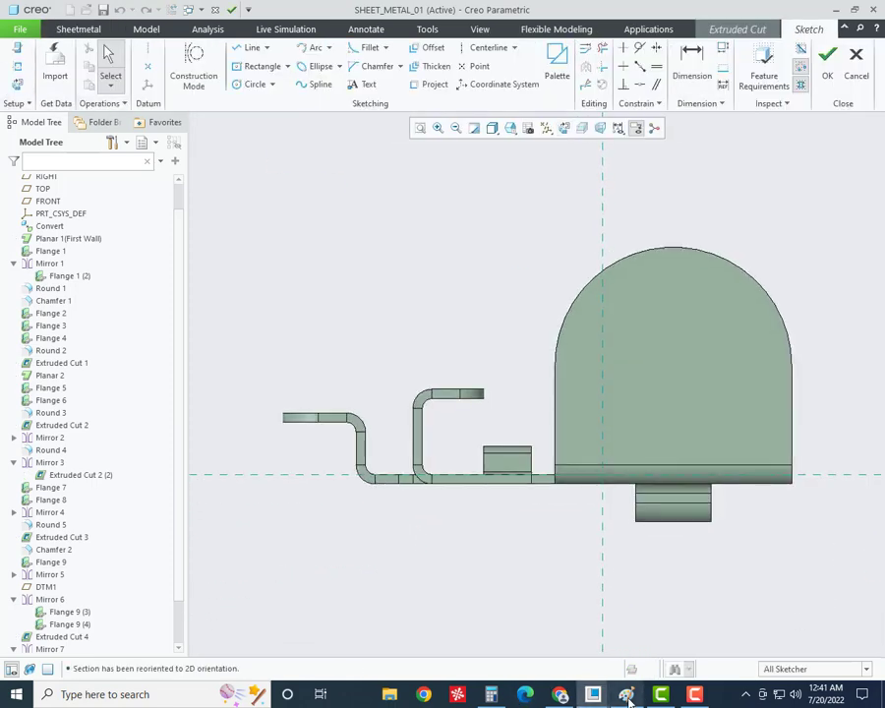
click(593, 694)
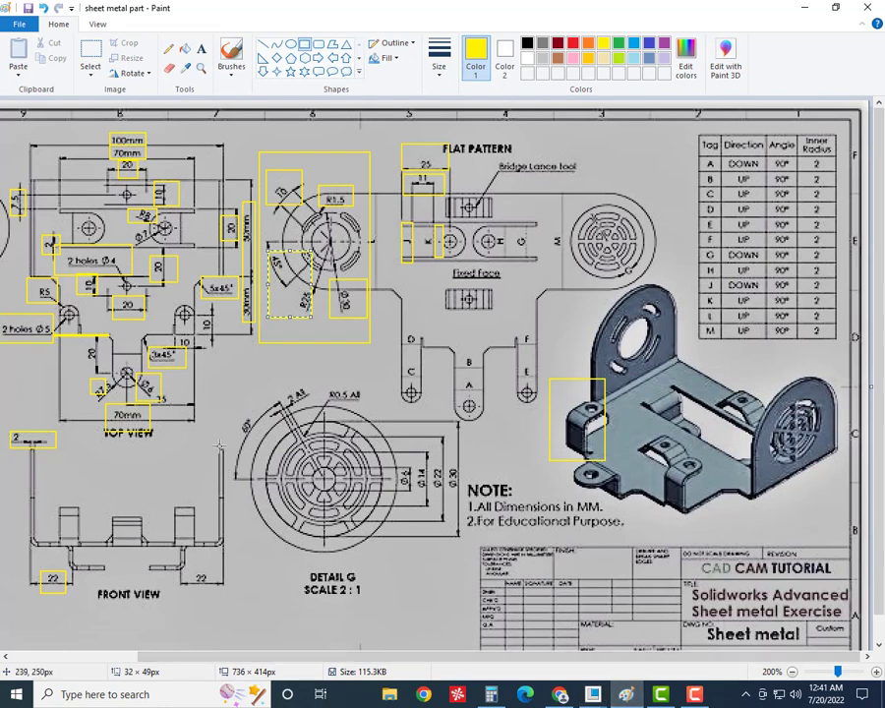
- Draw a yellow box around Detail G's vent pattern, then go back to Creo
drag(505, 378, 226, 611)
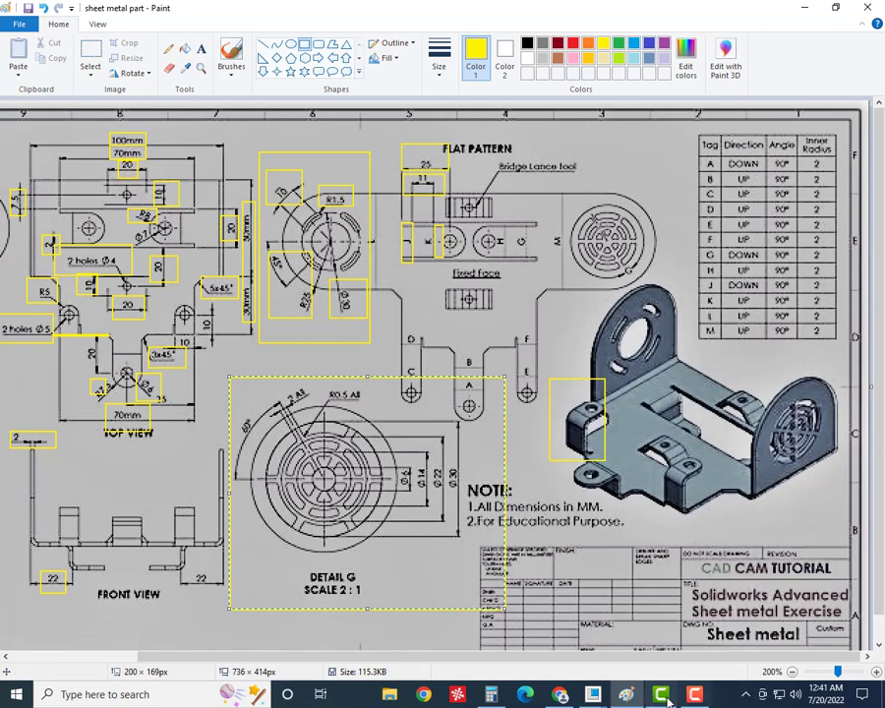
click(593, 694)
- Add the dome's rounded surface as a sketch reference
click(702, 635)
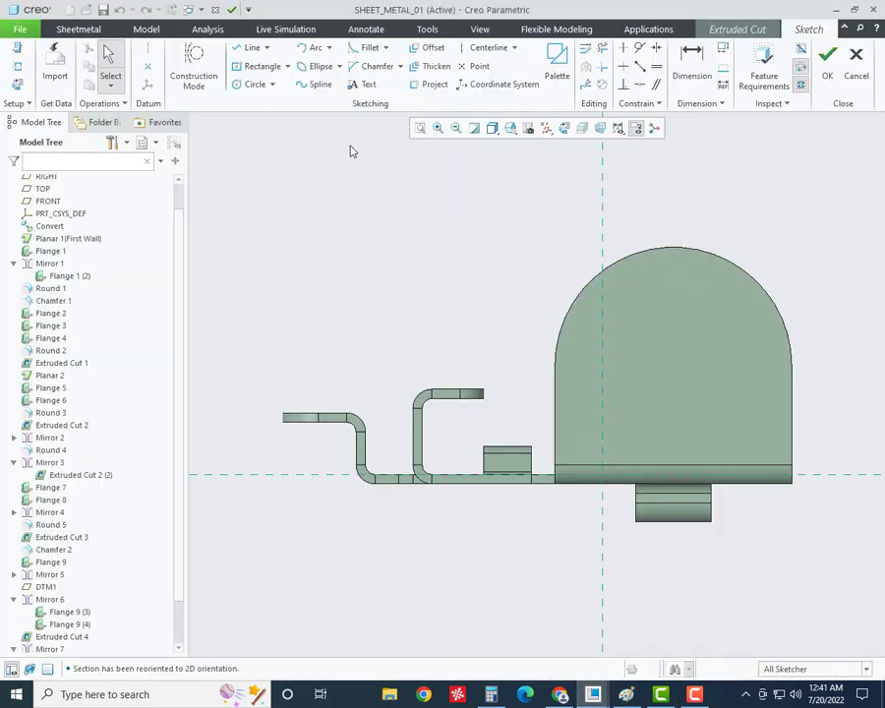
click(636, 265)
middle_click(464, 348)
- Sketch a circle centred on the dome's centre on the end wall
scroll(198, 409, up, 2)
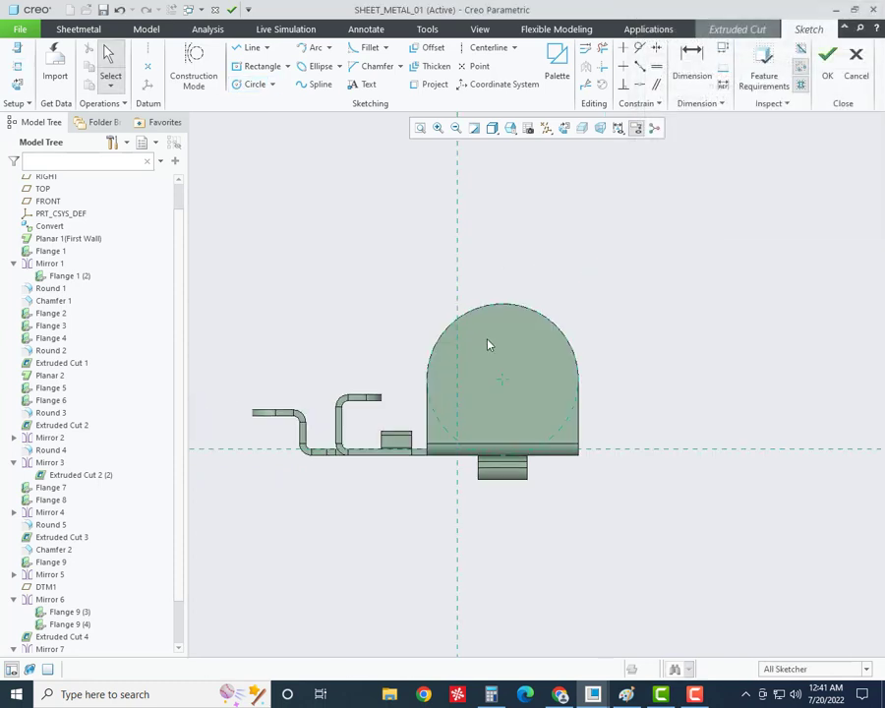
scroll(486, 340, down, 2)
click(255, 85)
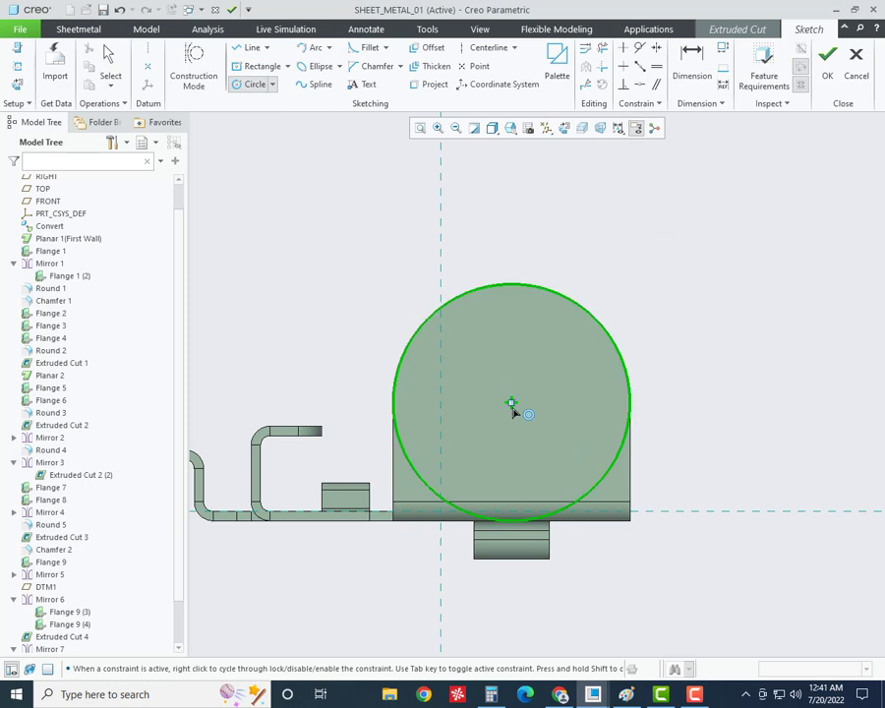
click(510, 402)
click(544, 472)
middle_click(544, 472)
key(alt+Tab)
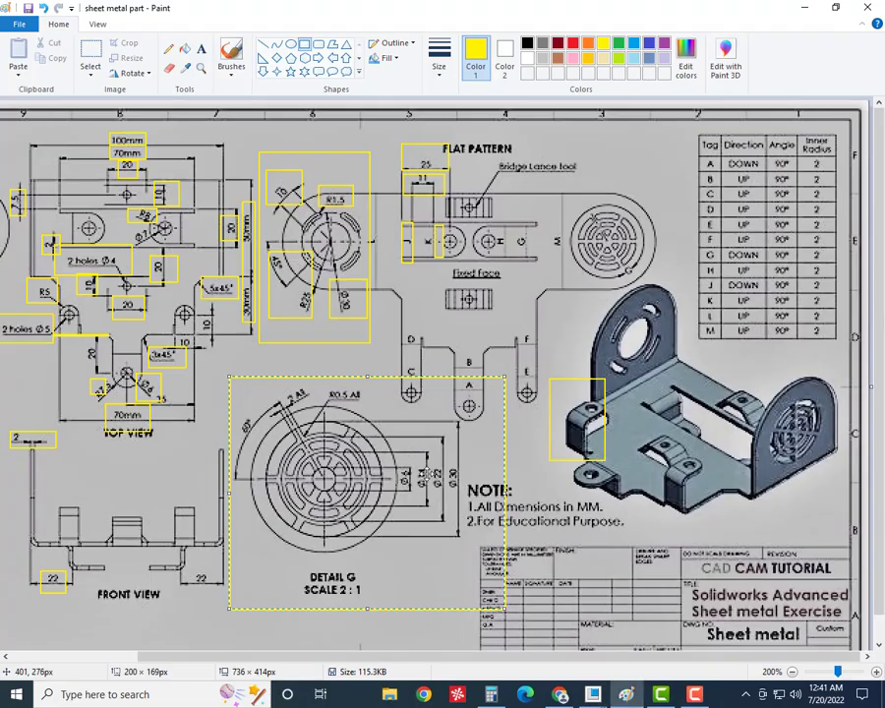
- Adjust the Detail G box, then box its Ø30, 2.45 and 60° callouts in yellow
drag(473, 465, 475, 469)
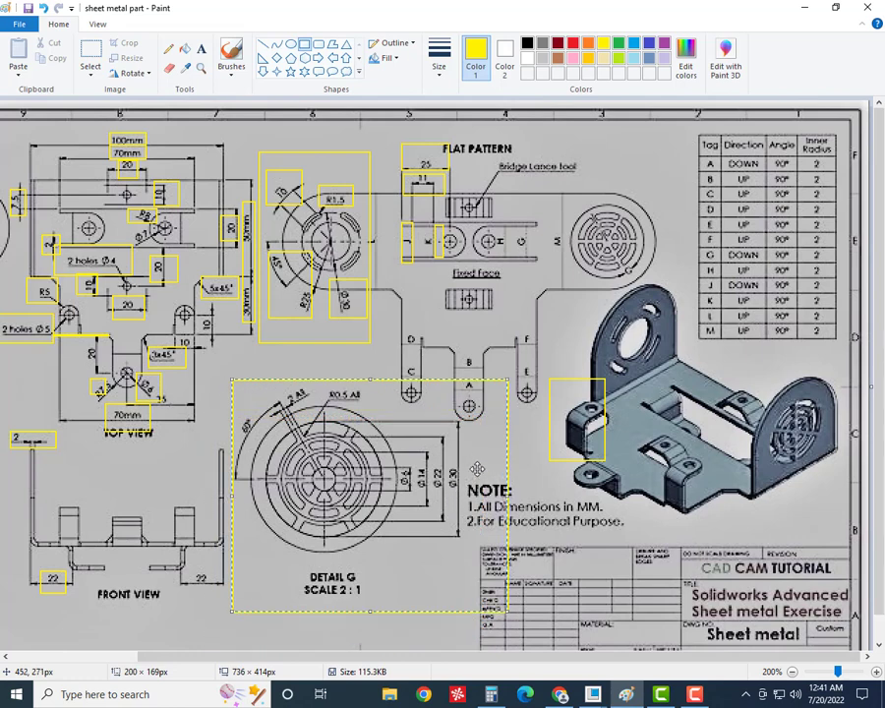
click(544, 487)
drag(465, 452, 445, 489)
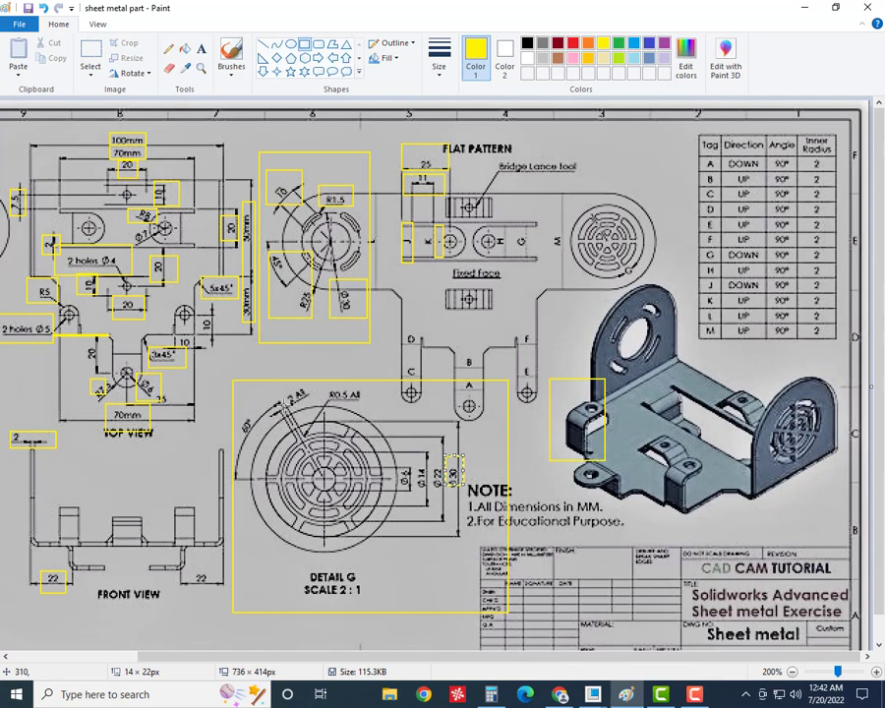
drag(317, 376, 285, 403)
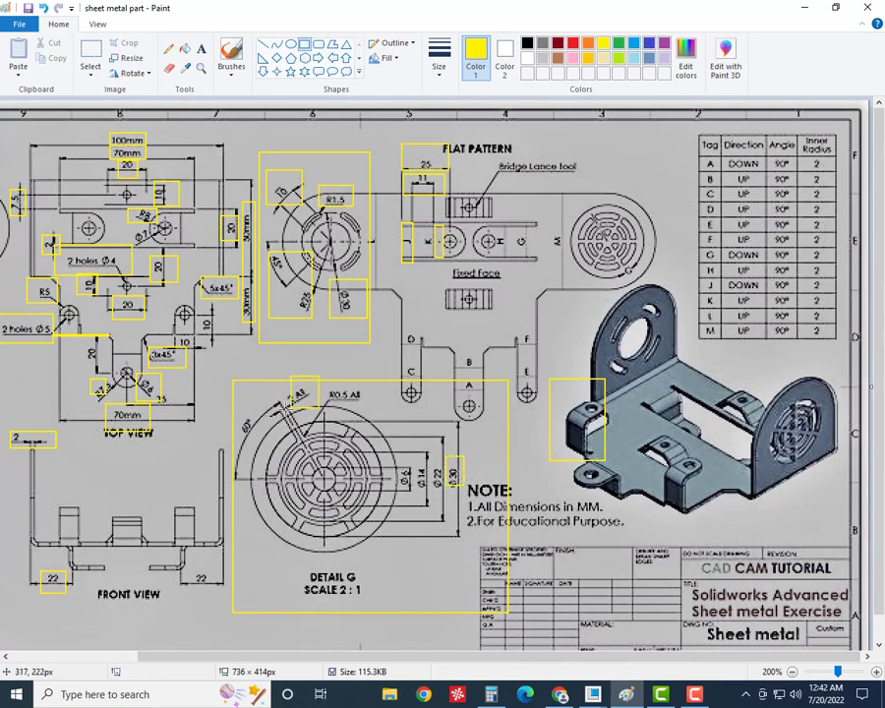
drag(224, 401, 257, 454)
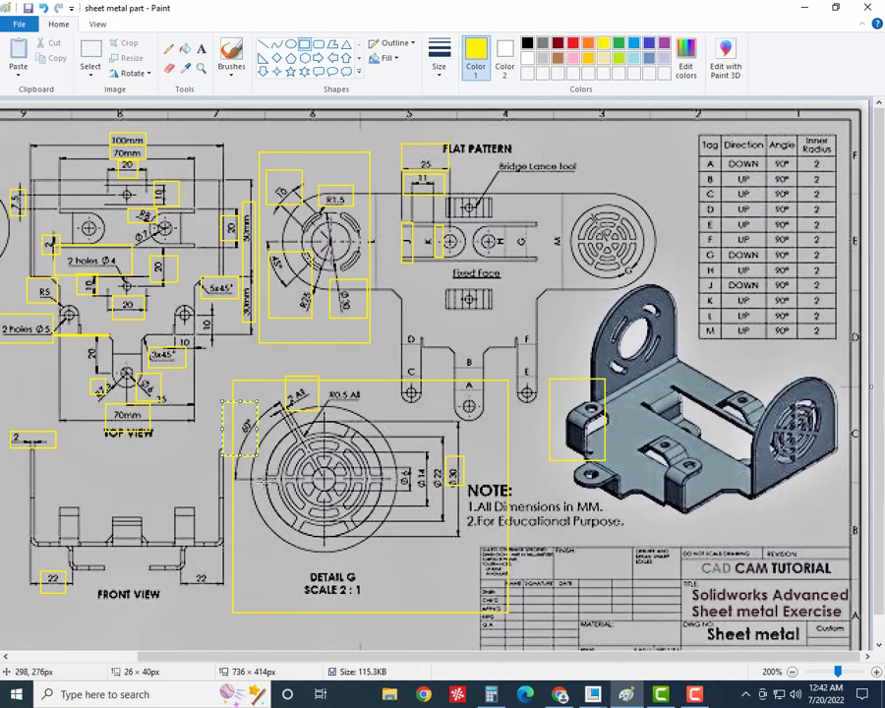
- Set the first vent circle's diameter to 35
click(805, 10)
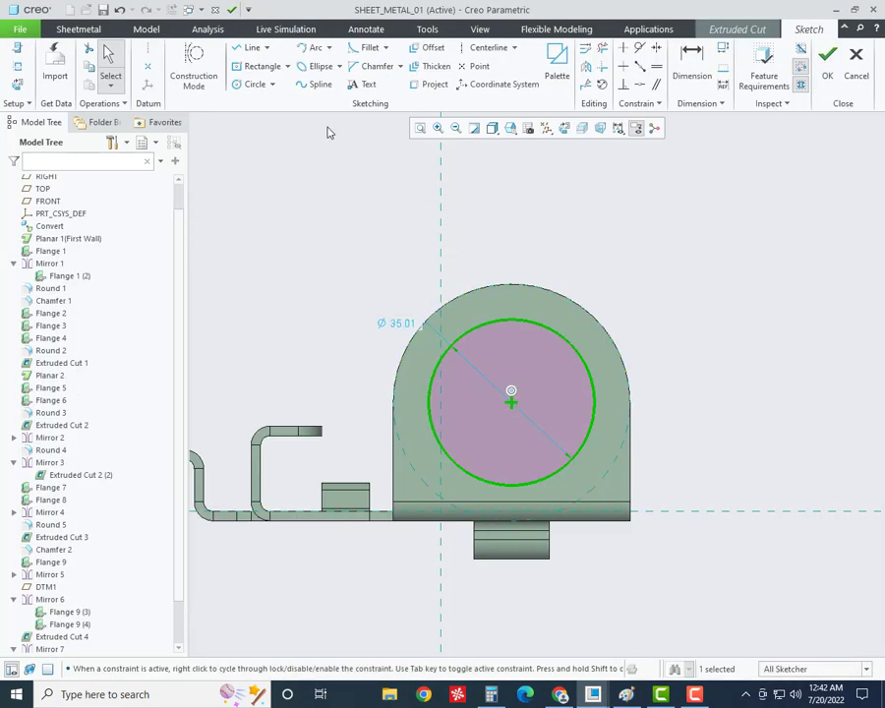
double_click(403, 328)
text(35)
key(Return)
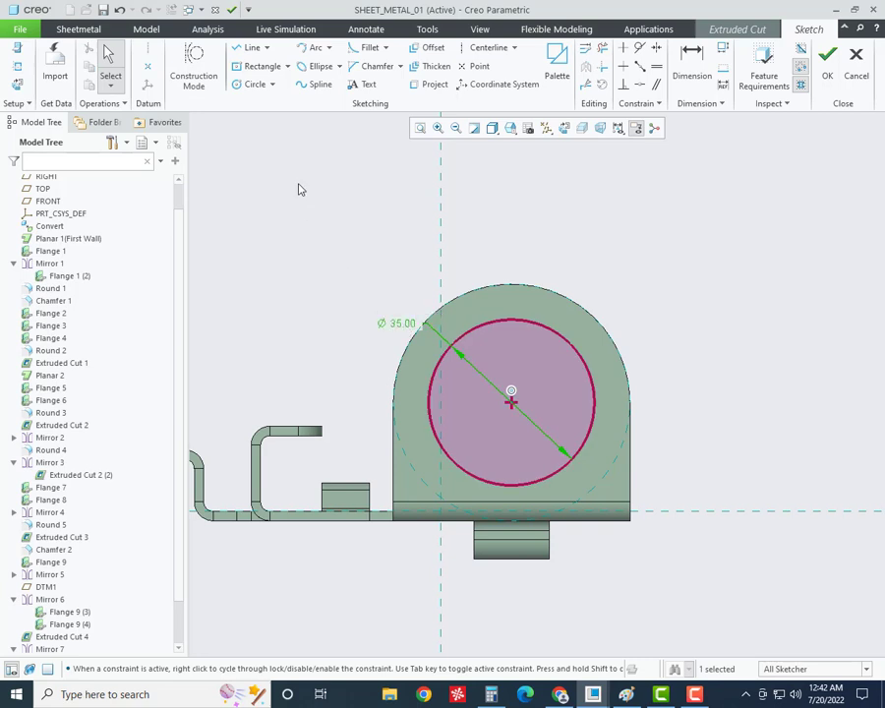
- Add a concentric inner circle and set its diameter to 30
click(253, 85)
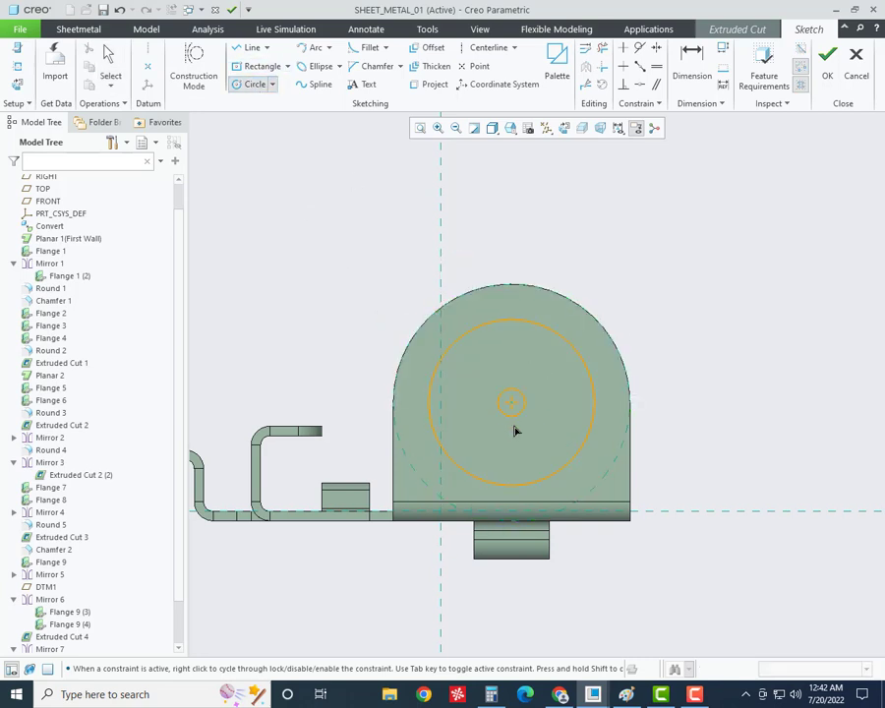
click(518, 482)
middle_click(729, 420)
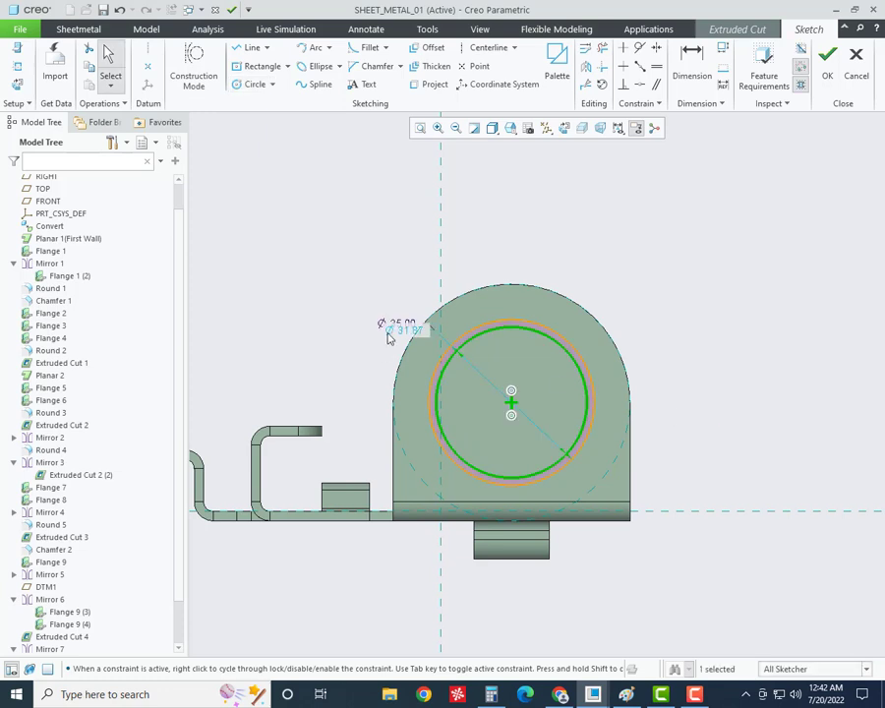
double_click(339, 363)
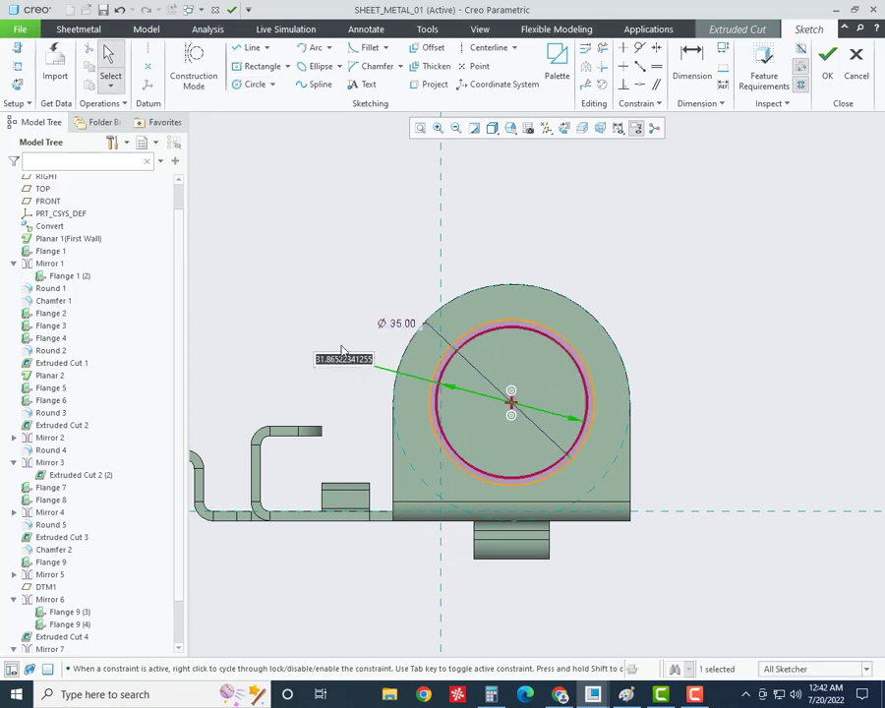
text(28)
key(Return)
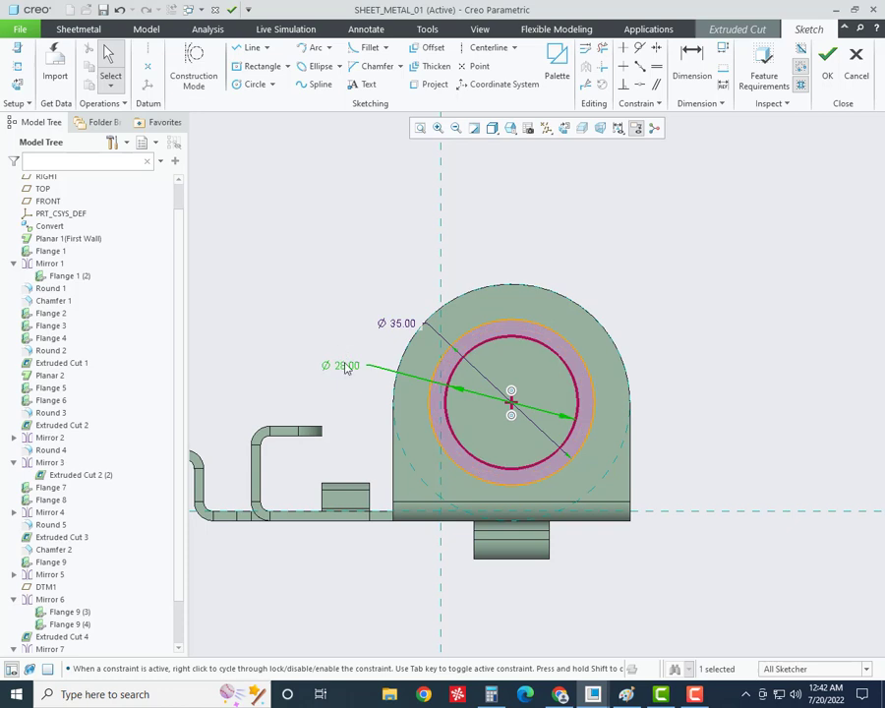
double_click(346, 367)
text(30)
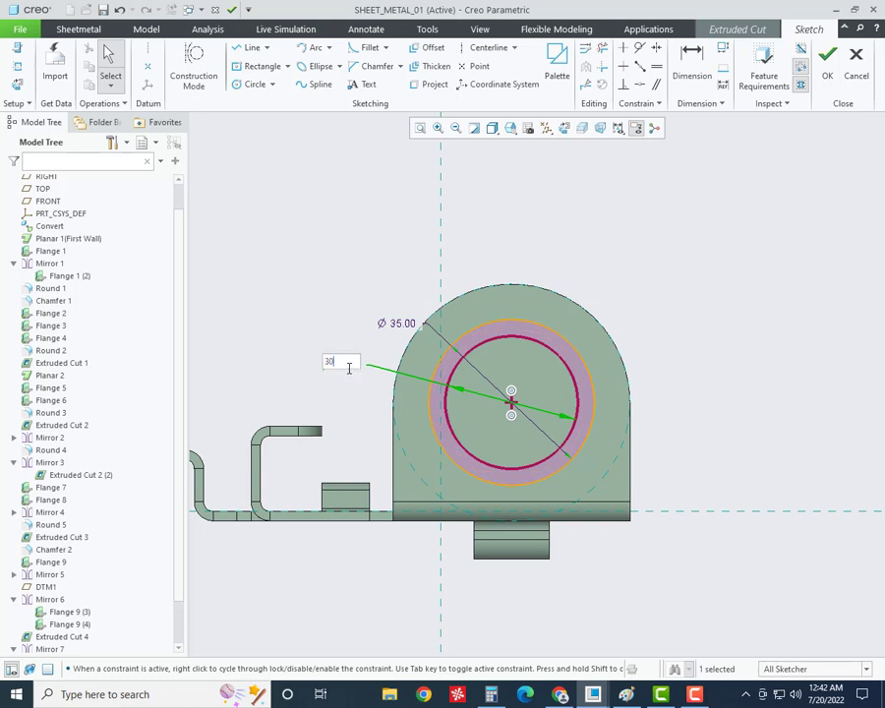
key(Return)
click(479, 29)
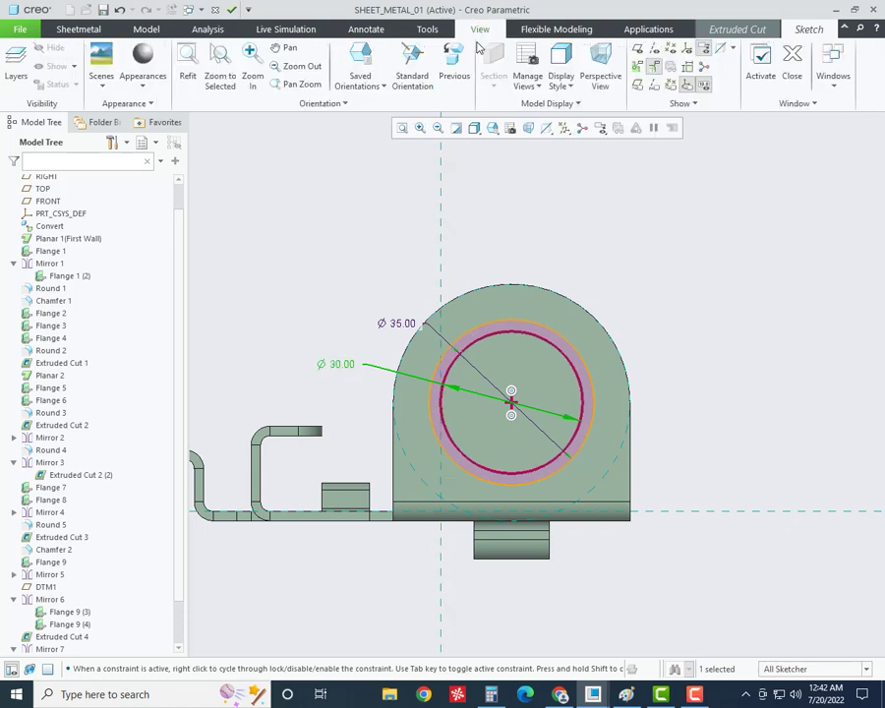
click(78, 29)
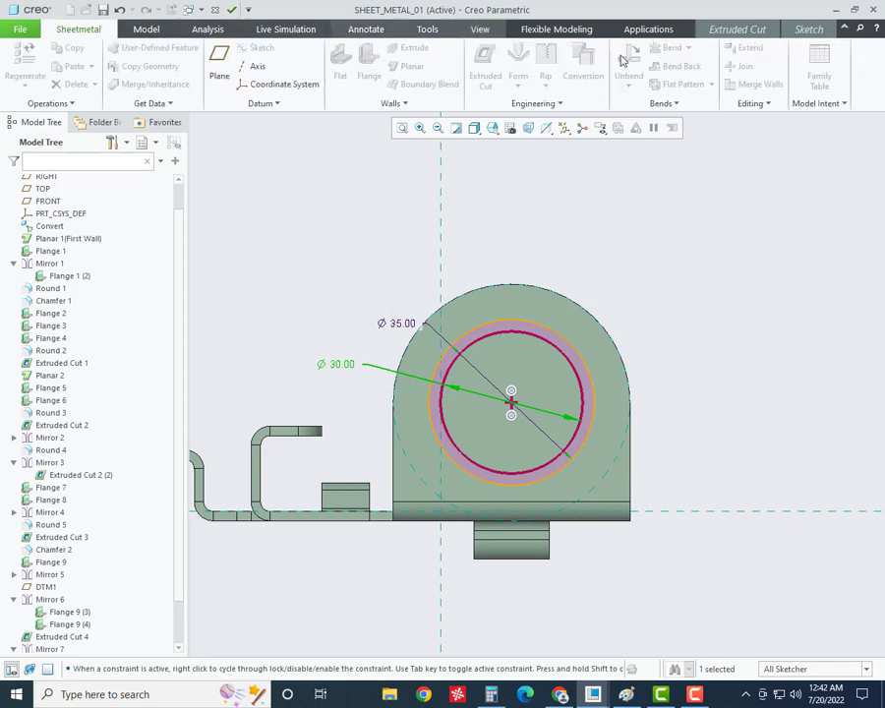
- Draw vertical, horizontal and diagonal centrelines through the circles' centre
click(738, 28)
click(808, 28)
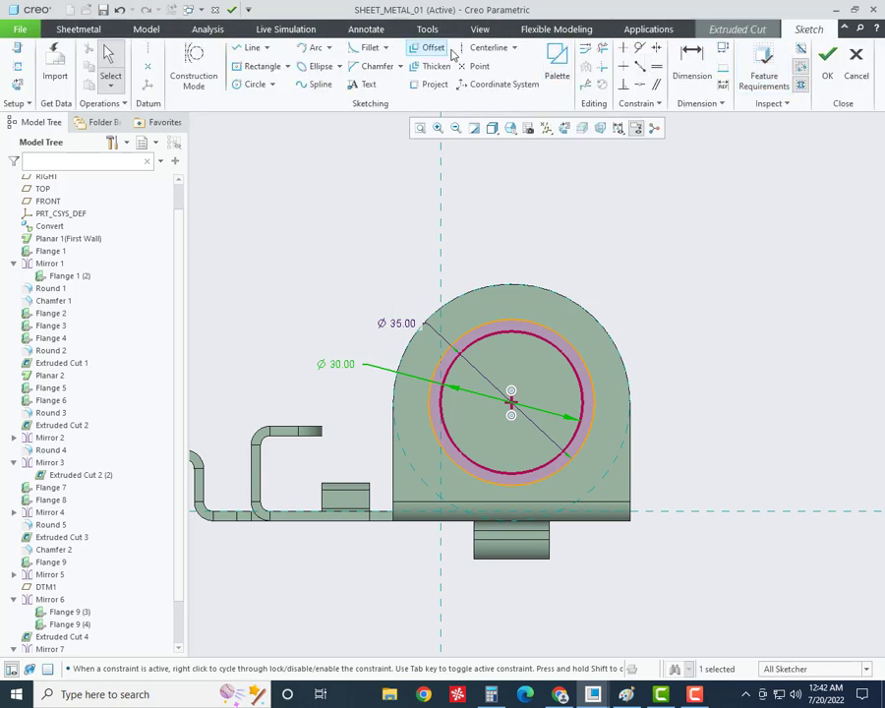
click(489, 47)
click(510, 402)
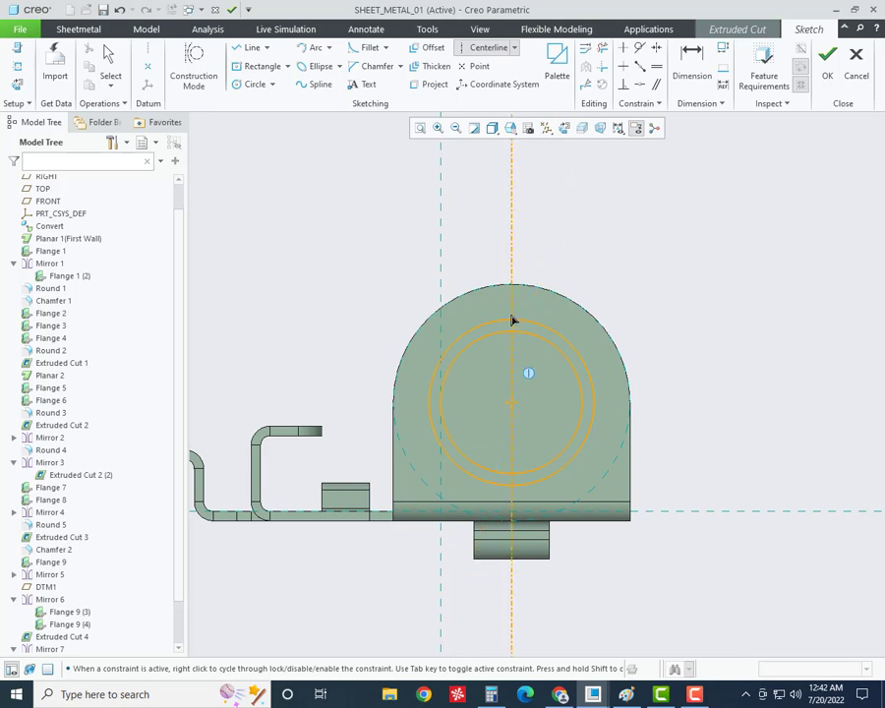
click(512, 319)
click(510, 402)
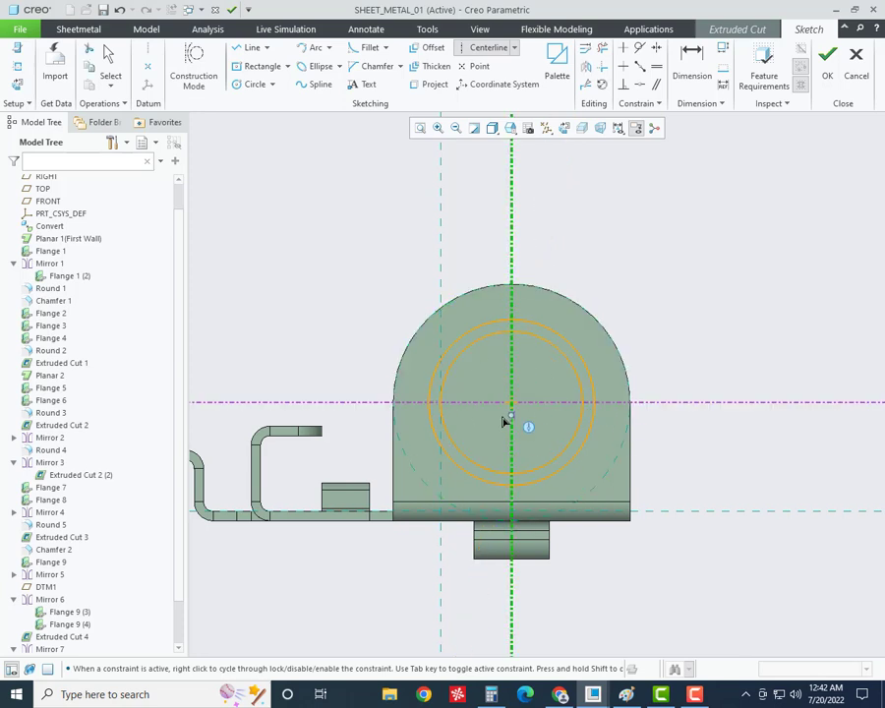
click(414, 294)
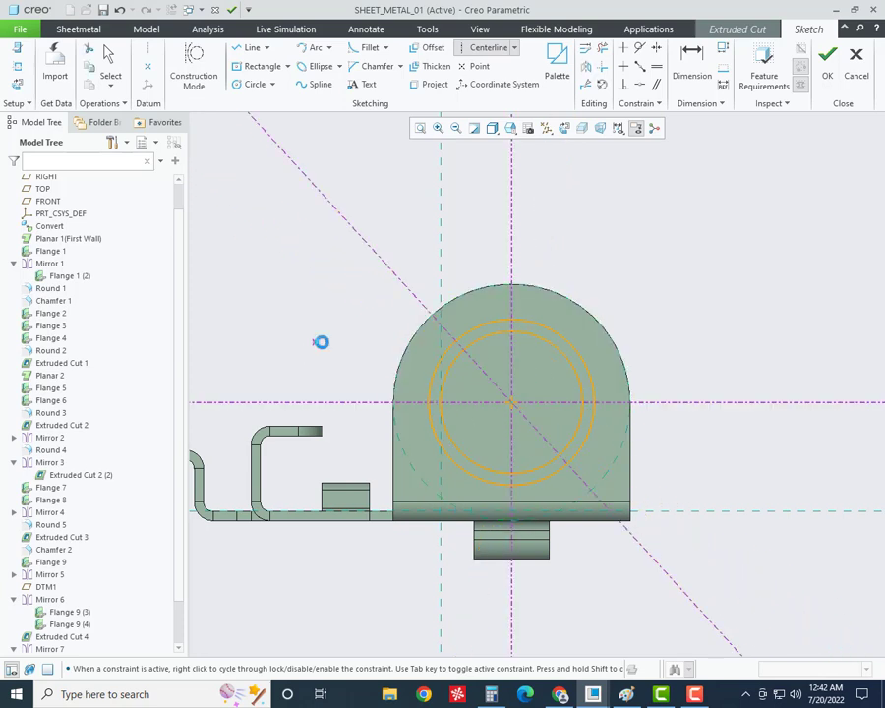
middle_click(320, 342)
- Dimension the diagonal centreline at 60° from the horizontal centreline
click(691, 64)
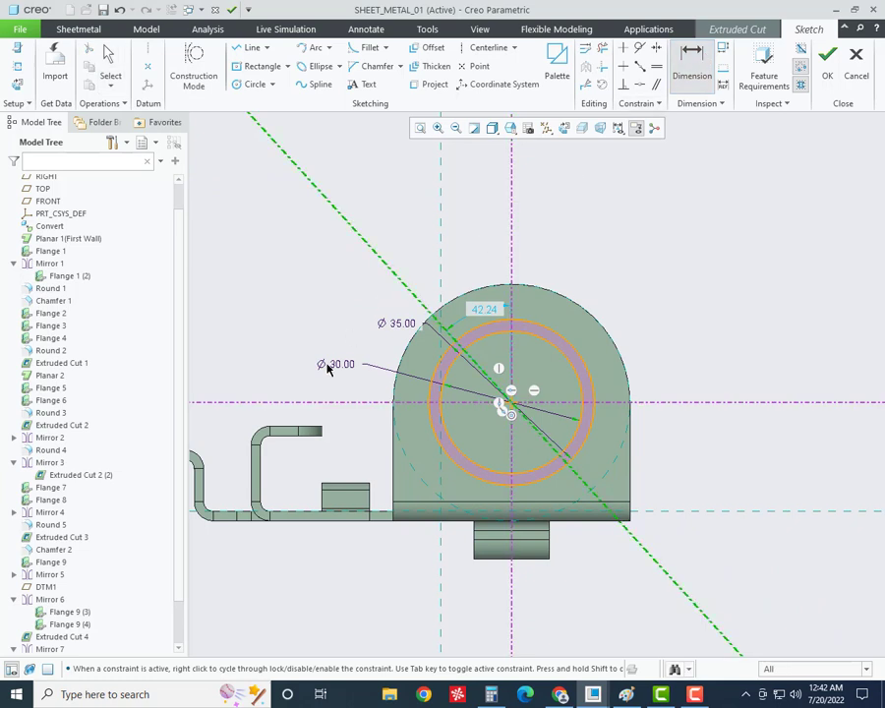
click(313, 403)
middle_click(303, 358)
text(60)
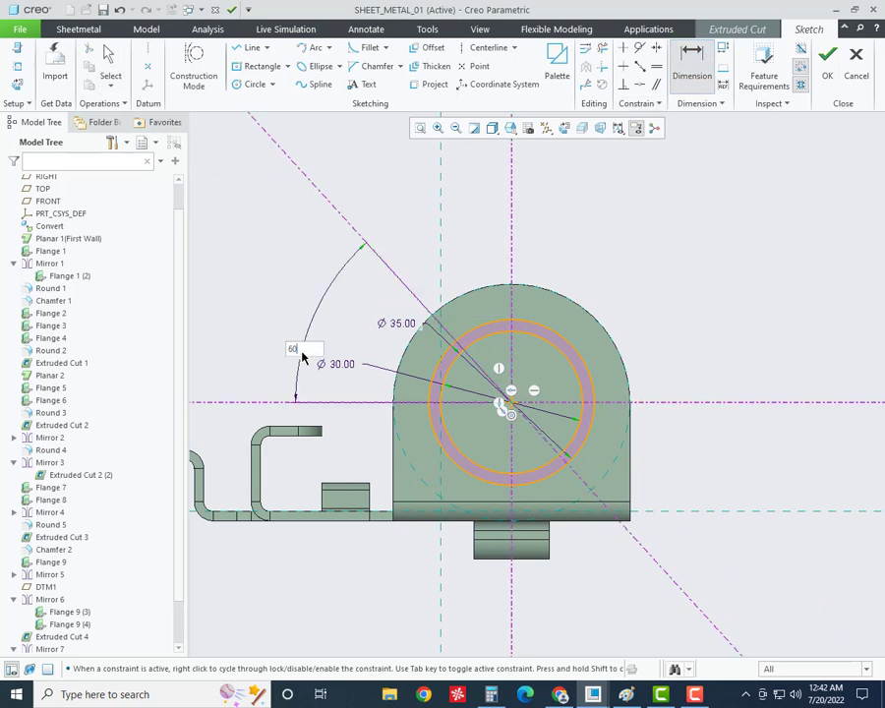
key(Return)
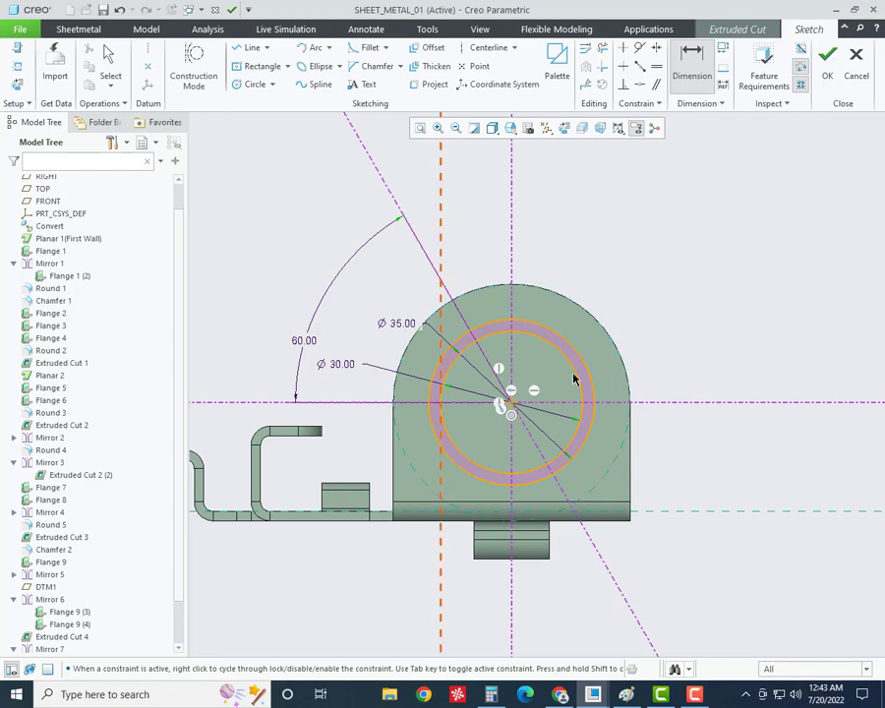
scroll(500, 310, down, 2)
scroll(424, 352, up, 2)
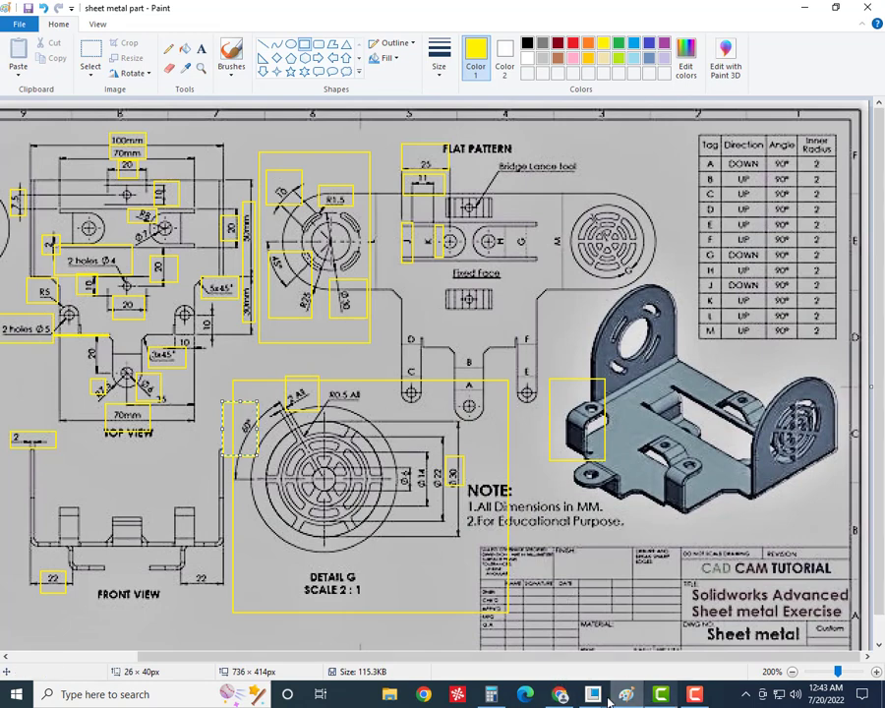
- Draw a spoke line from the circle centre along the 60° centreline
mouse_move(626, 694)
click(657, 610)
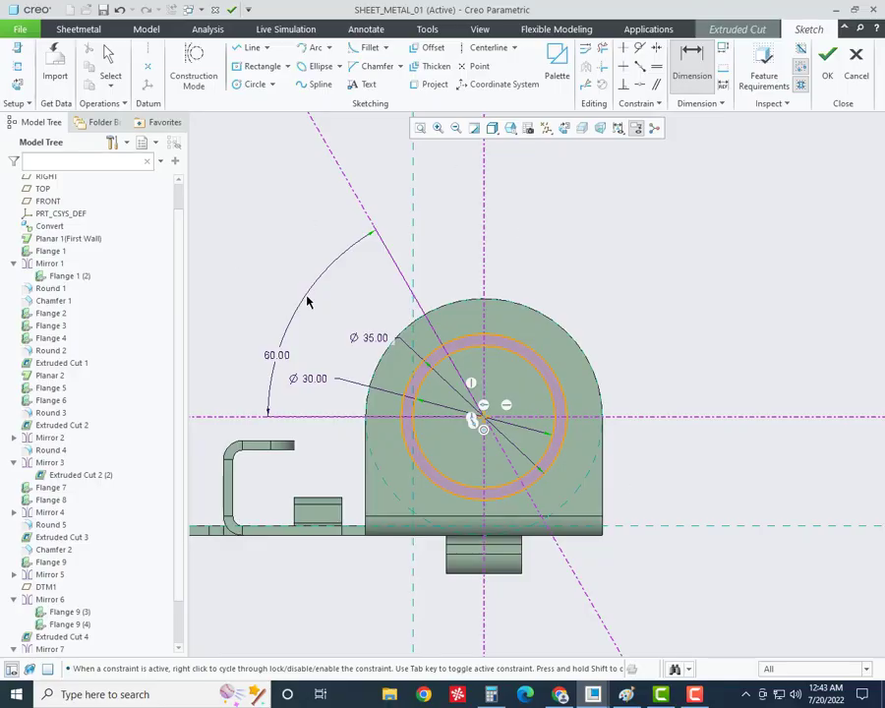
click(246, 49)
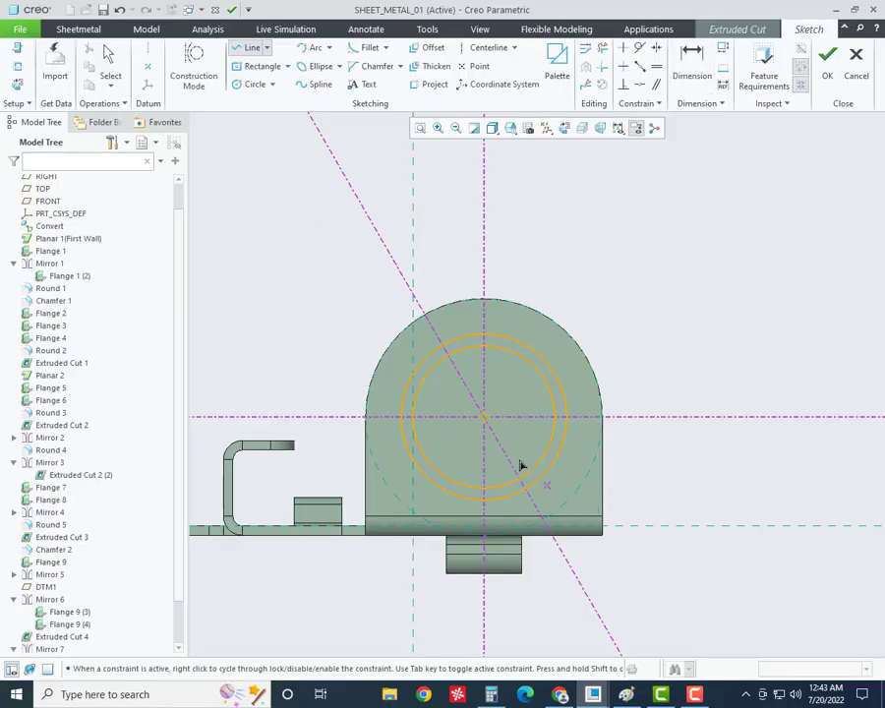
click(483, 416)
click(373, 226)
middle_click(454, 232)
middle_click(460, 256)
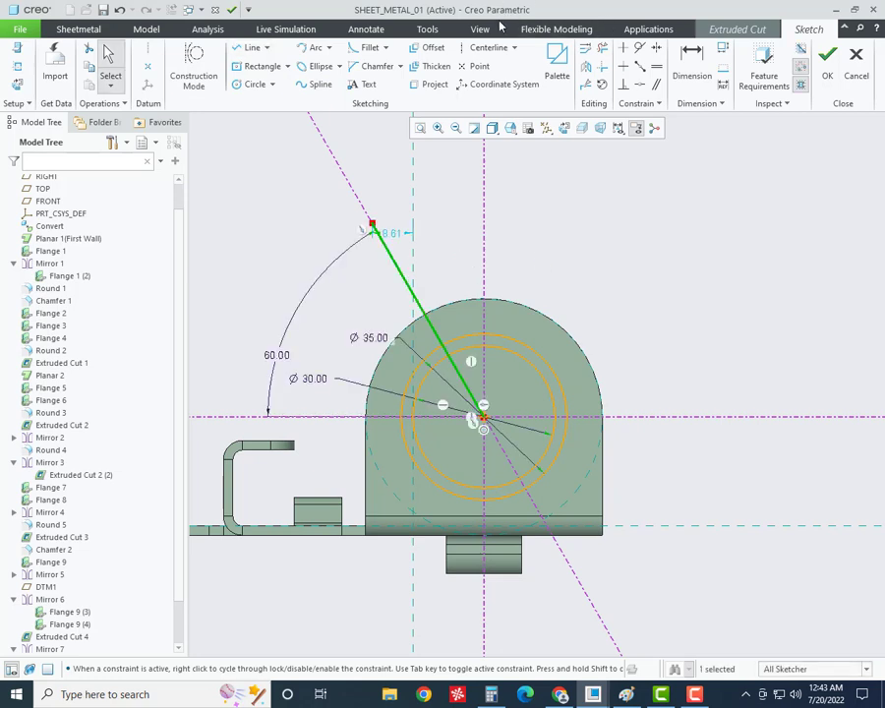
- Offset the spoke line by 1 to each side, giving two parallel lines
click(433, 47)
text(1)
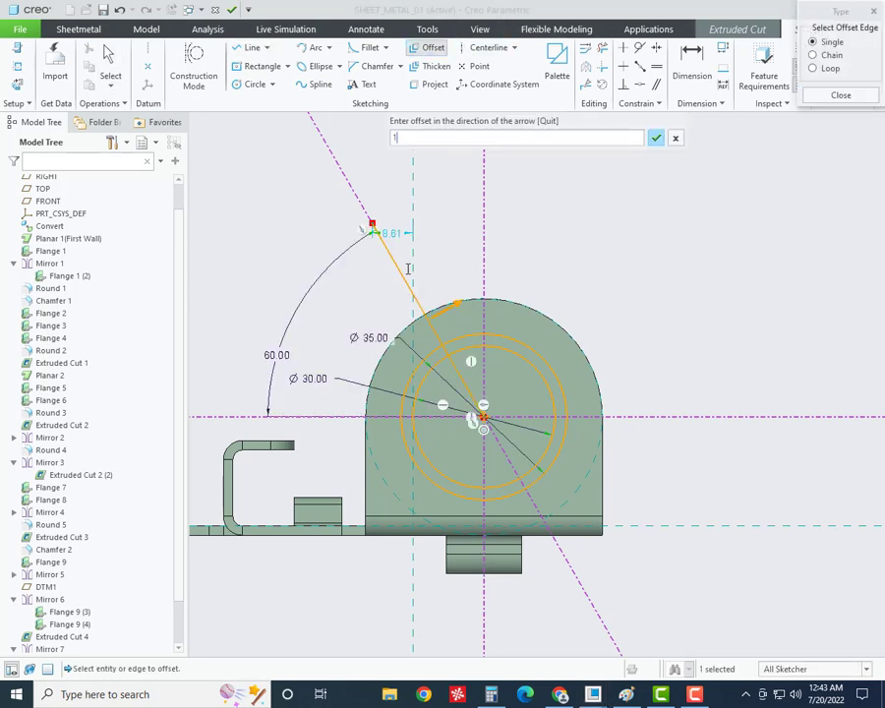
key(Return)
click(396, 264)
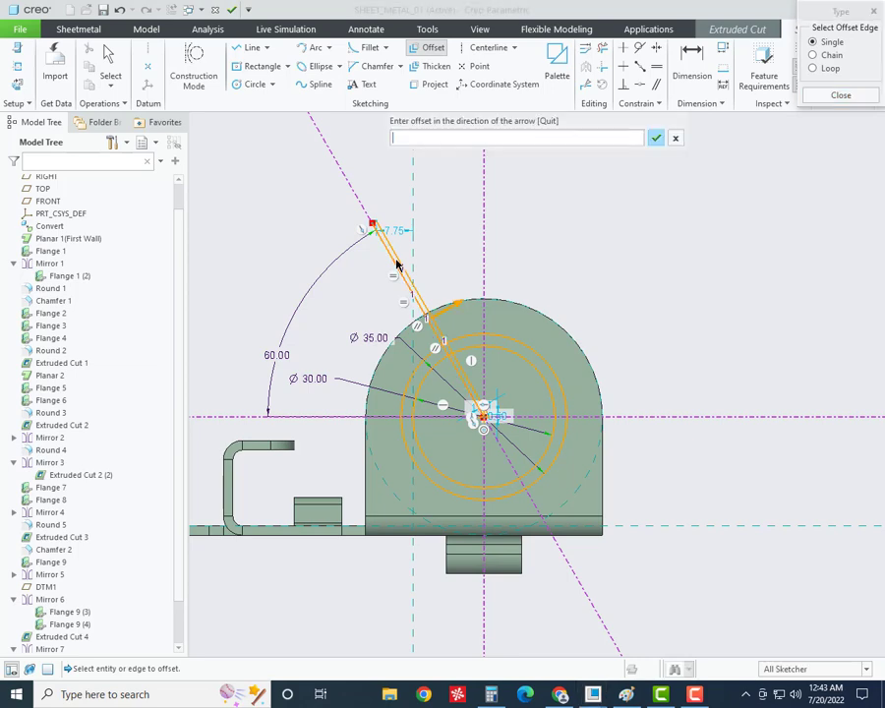
text(-1)
key(Return)
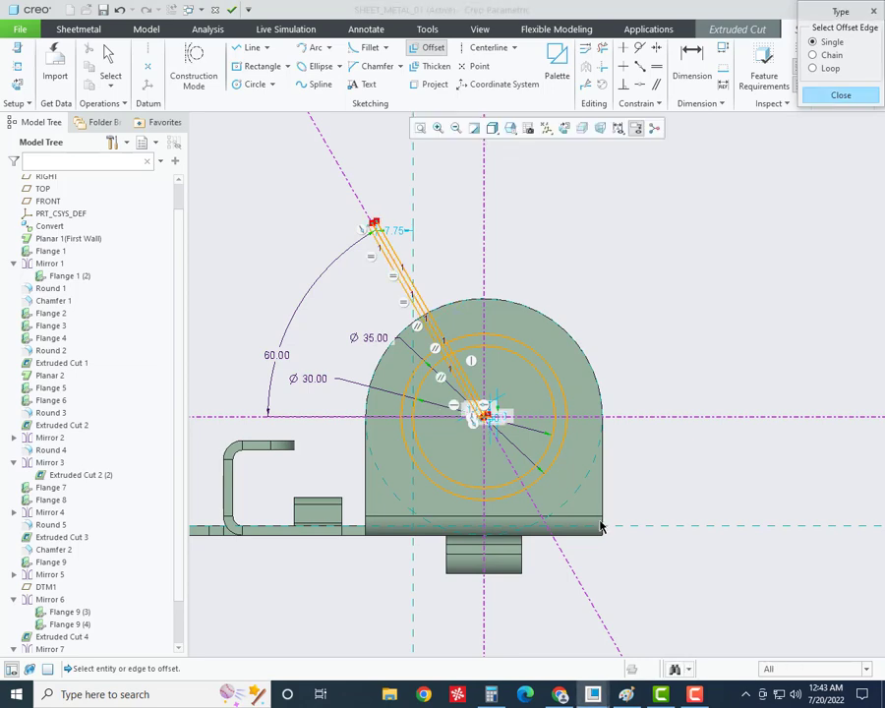
scroll(443, 320, down, 3)
scroll(403, 299, up, 2)
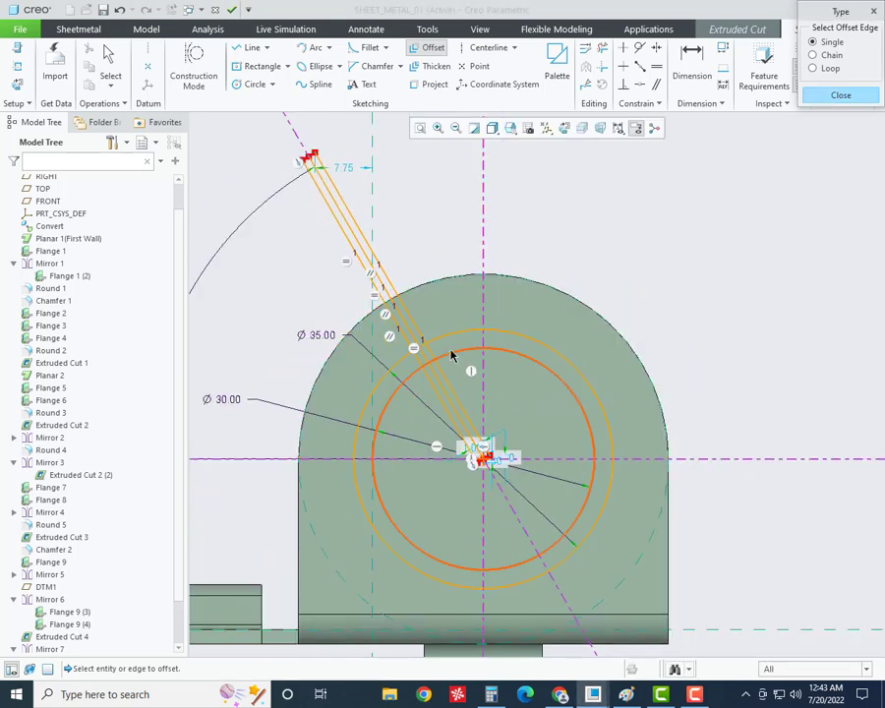
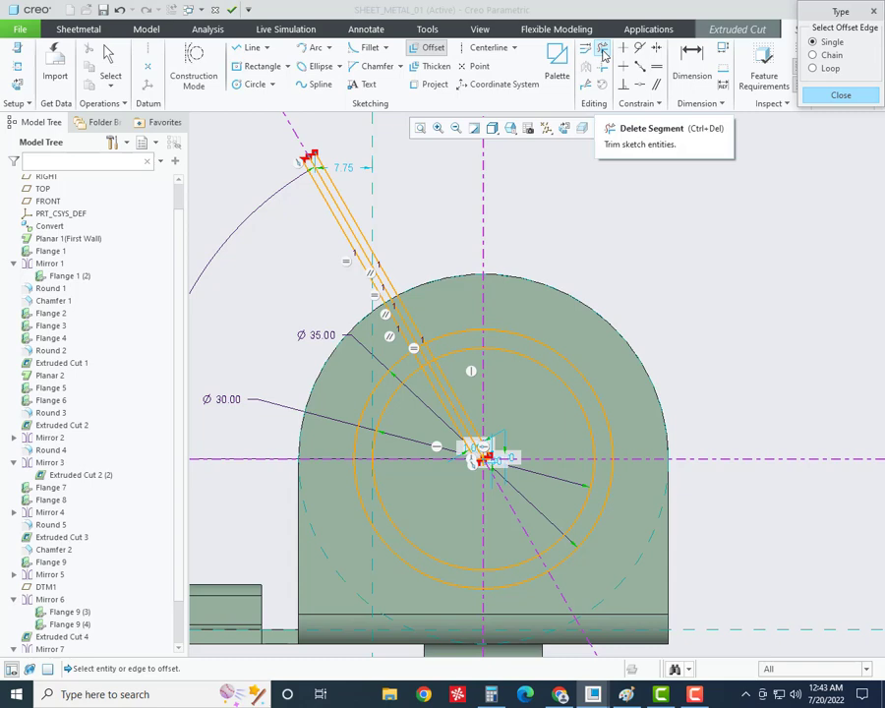
- Trim the offset segments at both circles, the crossed circle arcs and the leftover inner rectangle segment
click(604, 54)
scroll(438, 297, down, 2)
drag(438, 297, 397, 336)
scroll(480, 413, up, 1)
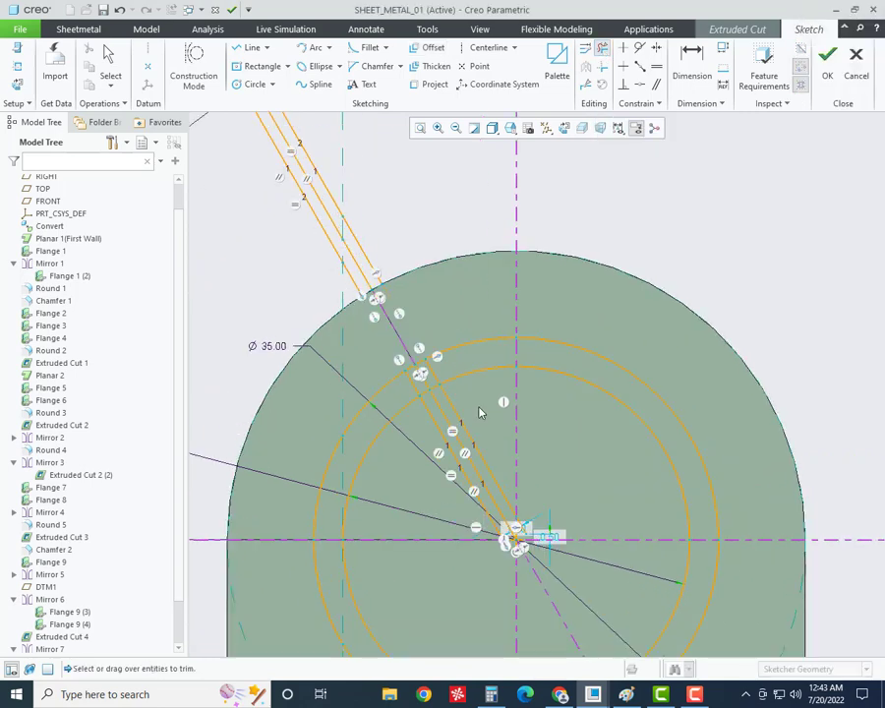
drag(479, 412, 470, 416)
scroll(470, 417, up, 3)
scroll(462, 414, down, 3)
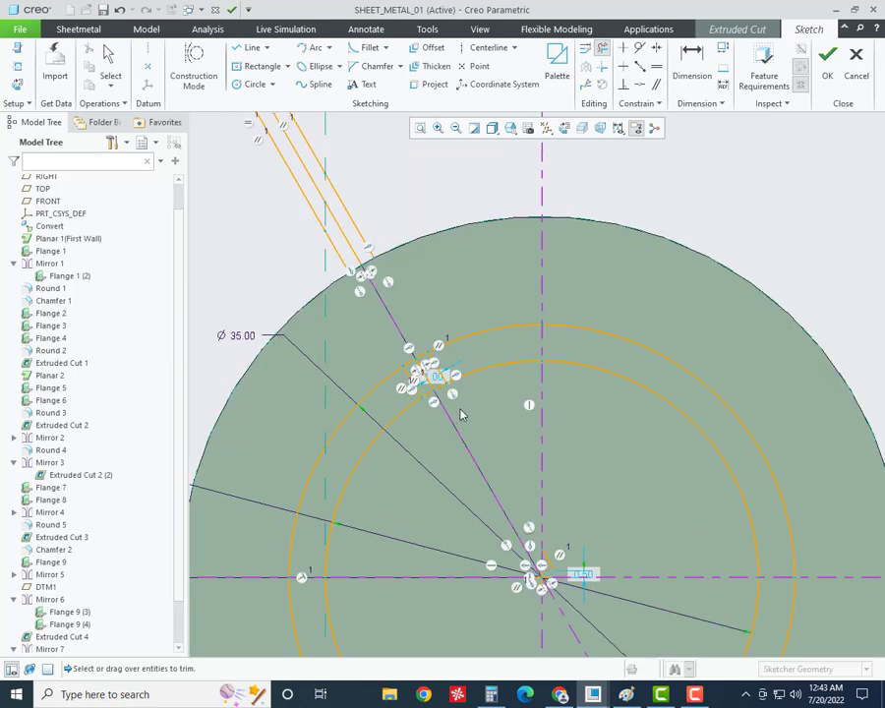
scroll(462, 414, down, 1)
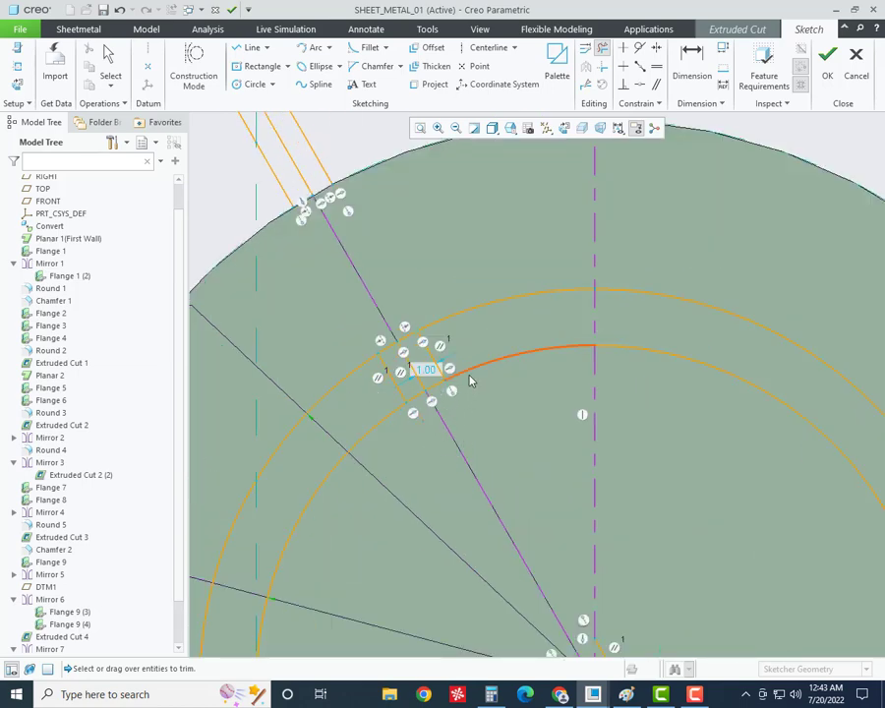
drag(470, 381, 392, 485)
scroll(412, 366, down, 3)
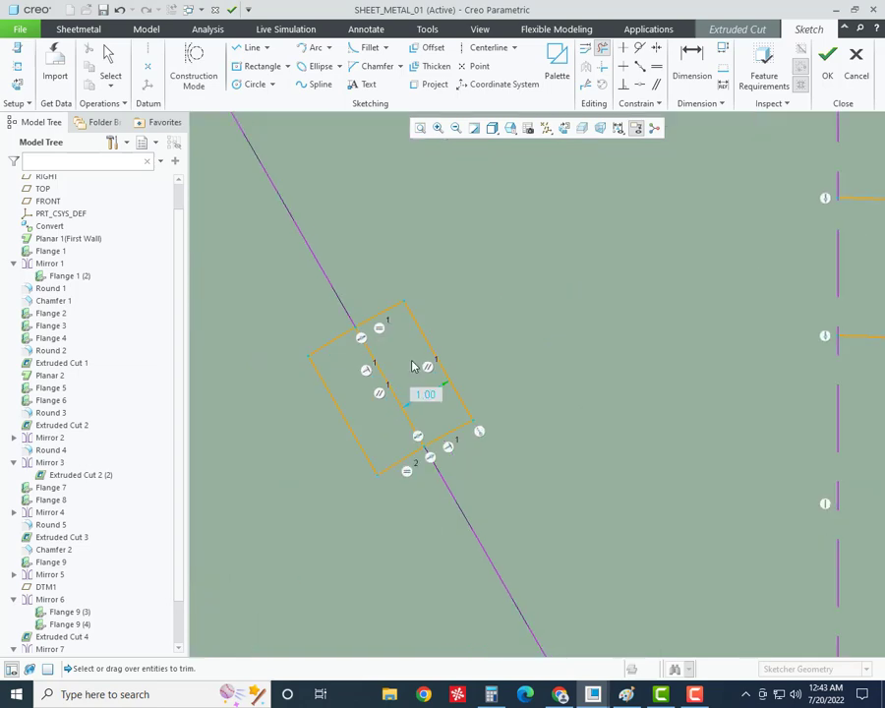
drag(413, 365, 383, 409)
scroll(403, 403, up, 3)
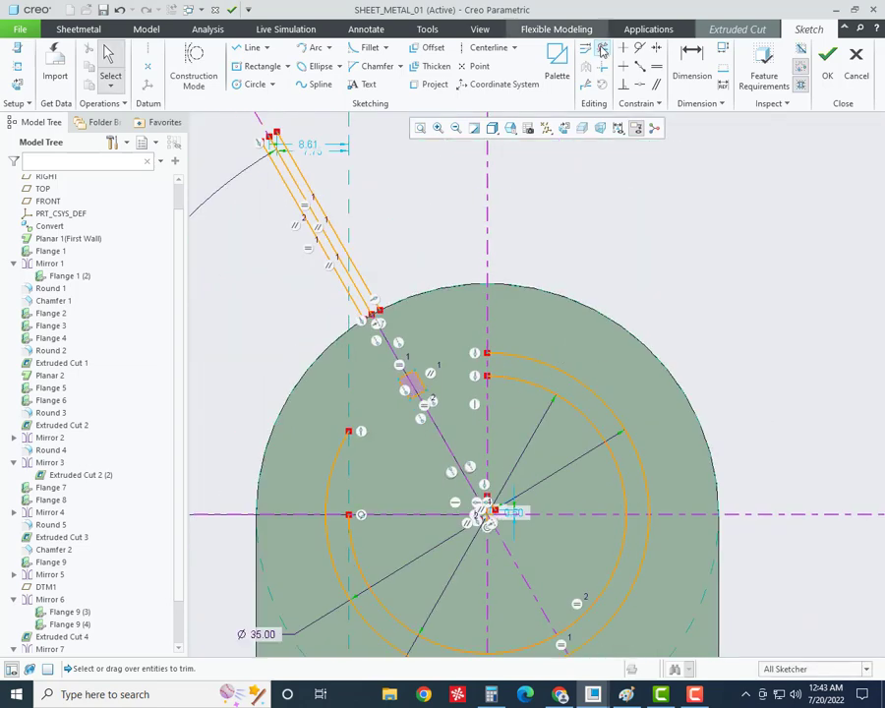
- Trim the ring arcs on both sides, the parallel lines outside the part and a small leftover arc
drag(595, 380, 644, 608)
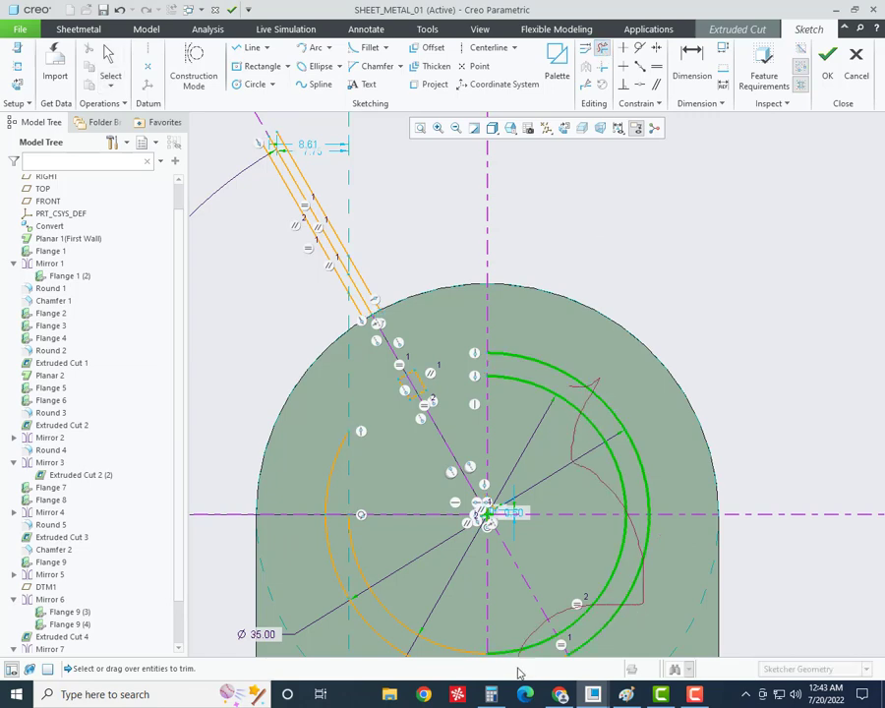
scroll(488, 460, down, 3)
drag(433, 580, 310, 246)
scroll(443, 583, up, 3)
scroll(389, 224, down, 3)
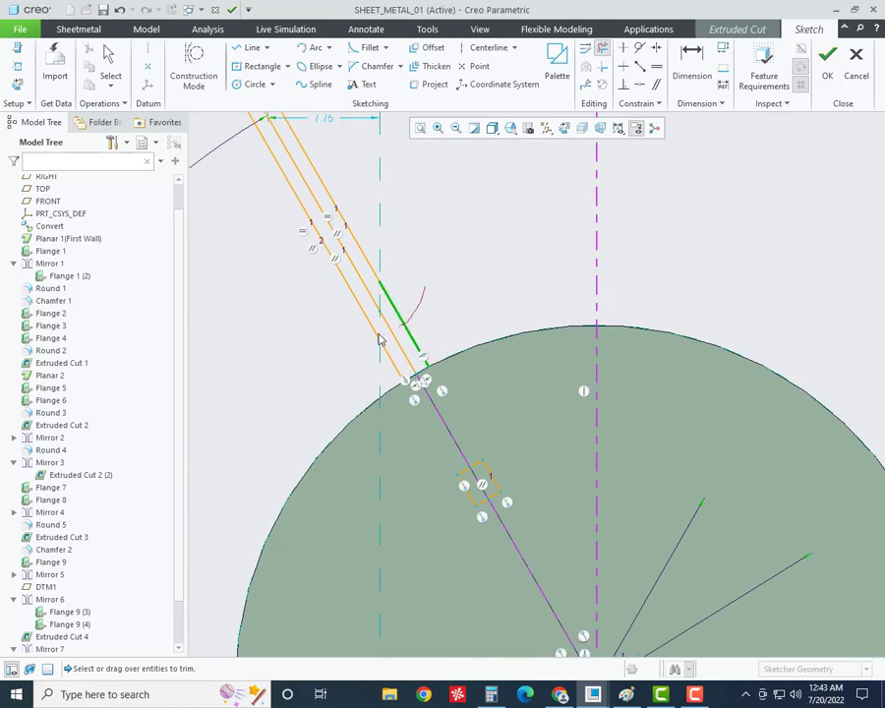
drag(381, 335, 354, 295)
scroll(334, 458, up, 3)
scroll(468, 411, down, 3)
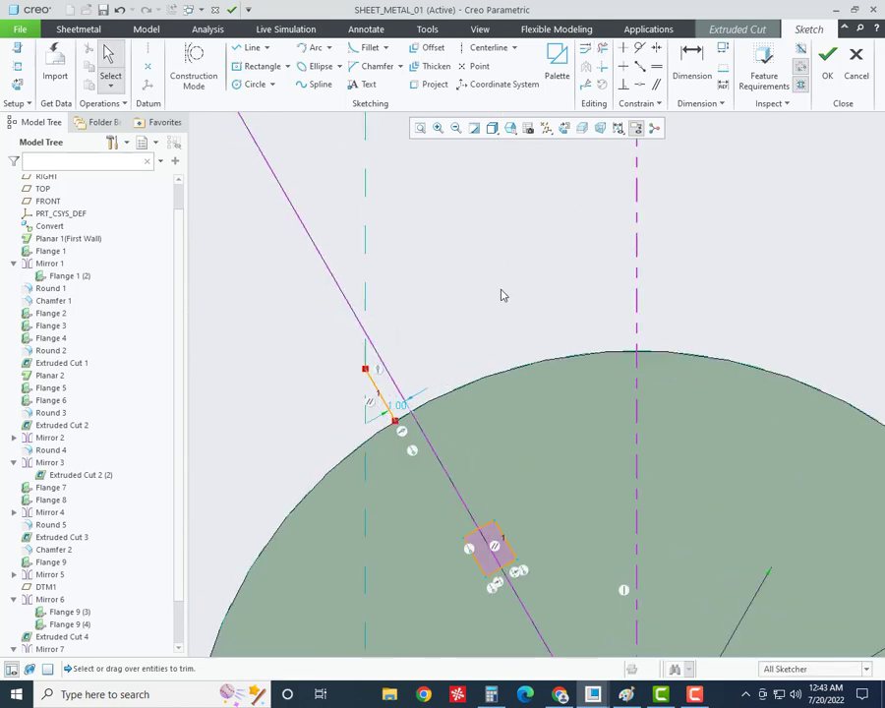
drag(426, 357, 364, 415)
scroll(460, 356, up, 3)
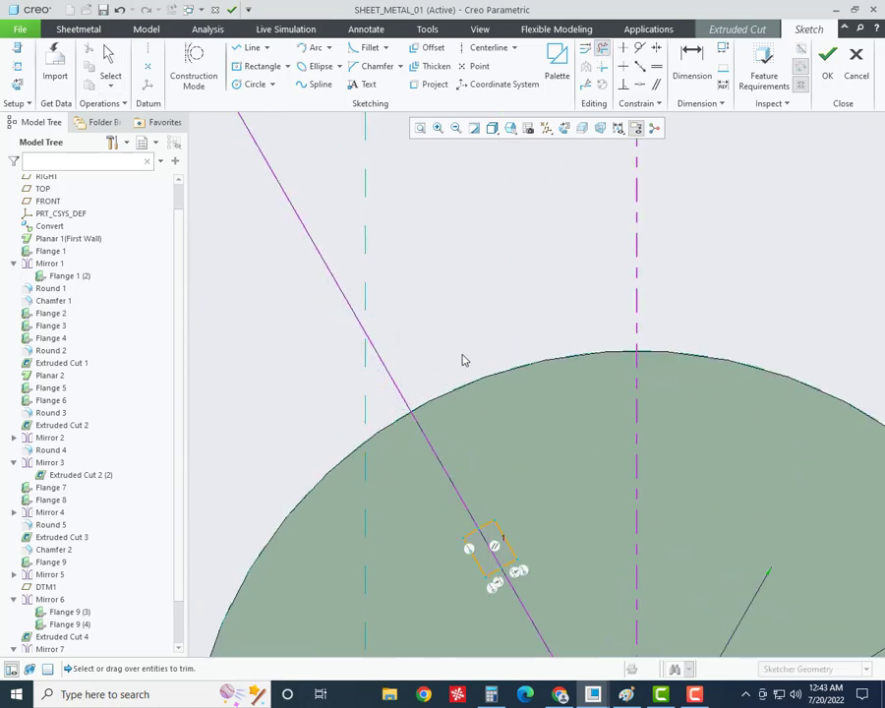
middle_click(383, 356)
- Trim the two leftover segments near the origin and select the diagonal line
scroll(511, 580, down, 3)
scroll(543, 624, down, 2)
shift+middle_drag(544, 623, 545, 493)
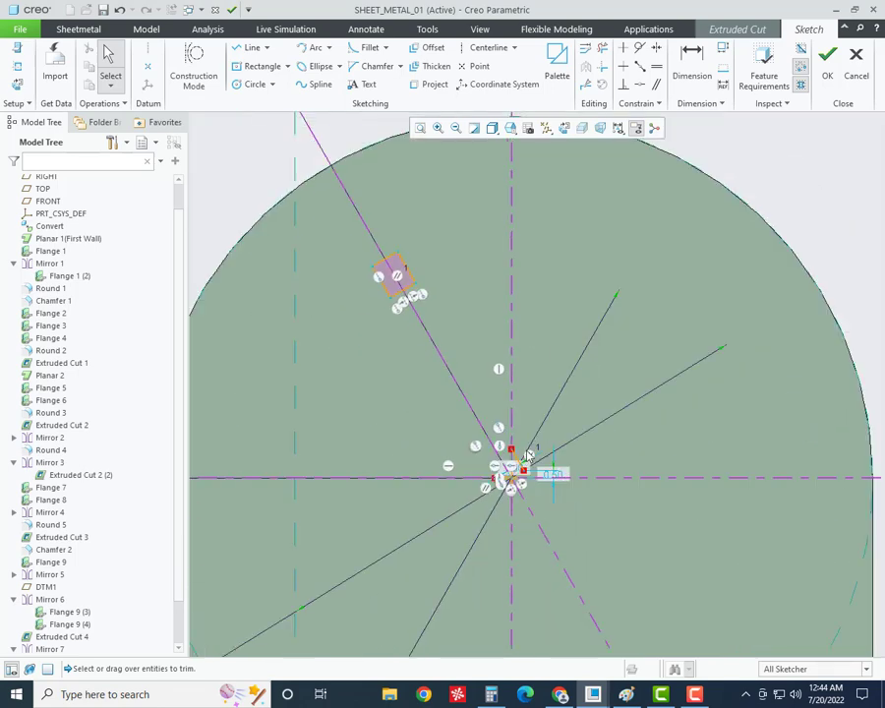
scroll(523, 523, down, 3)
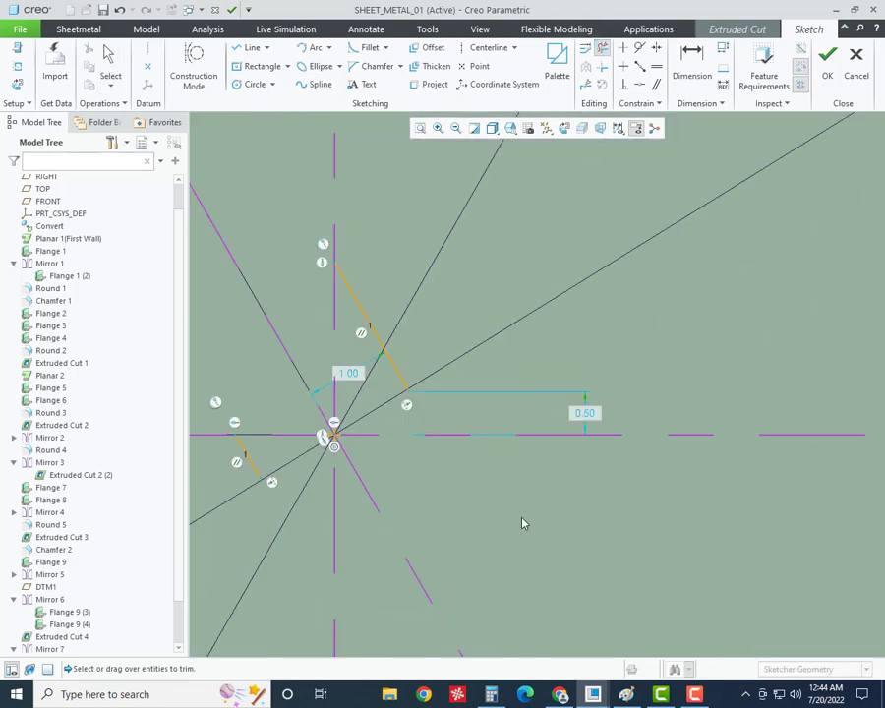
drag(369, 315, 246, 462)
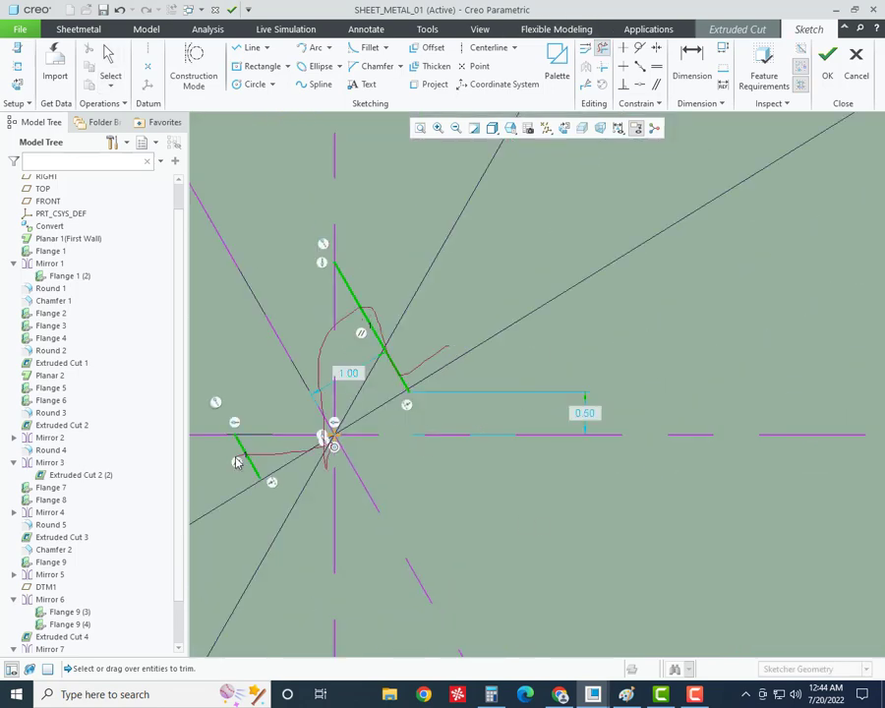
scroll(427, 516, down, 3)
scroll(428, 516, up, 3)
middle_click(422, 506)
scroll(363, 393, down, 2)
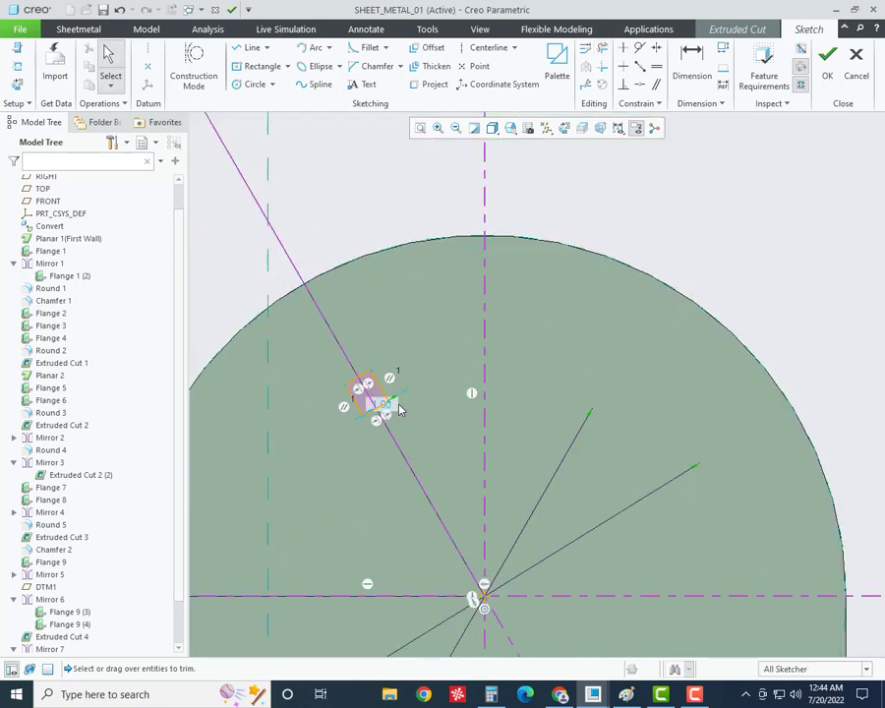
scroll(393, 364, down, 1)
scroll(399, 359, up, 3)
click(371, 362)
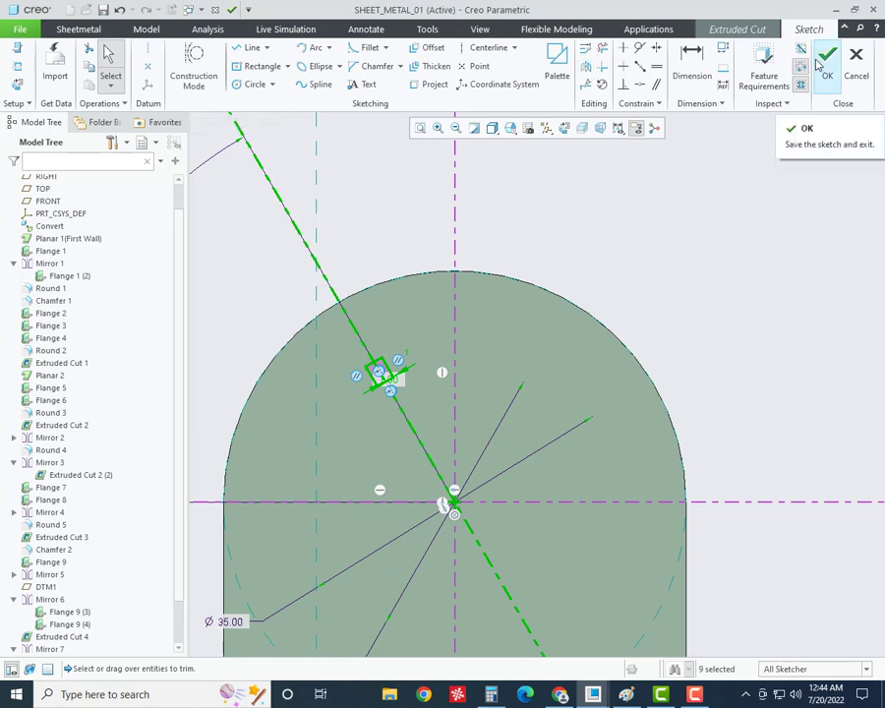
- Accept the trimmed cut sketch, then reopen it for editing
click(817, 63)
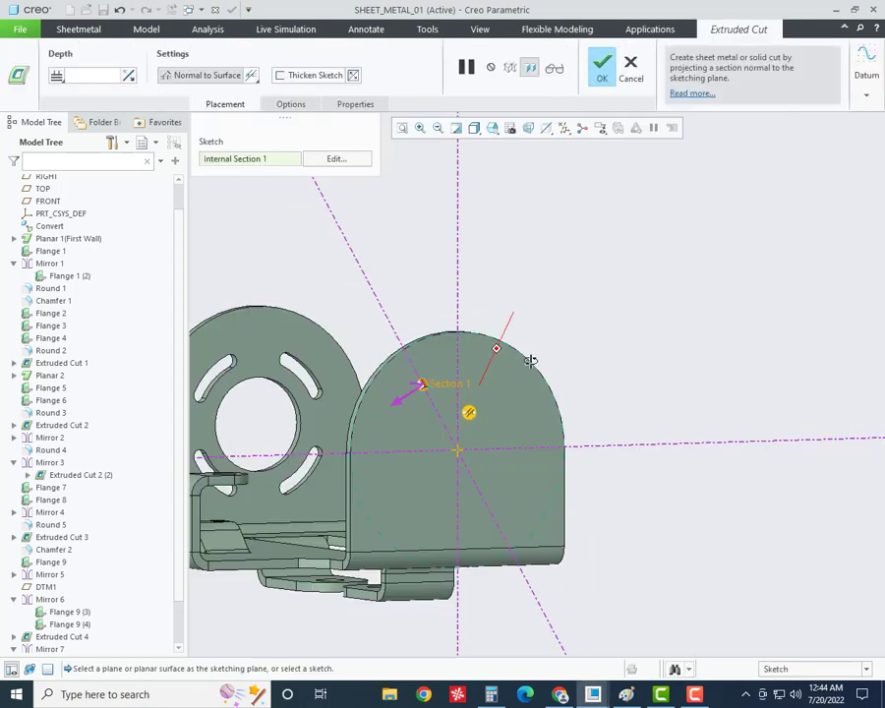
mouse_move(534, 383)
middle_down()
mouse_move(486, 368)
mouse_move(543, 367)
middle_up()
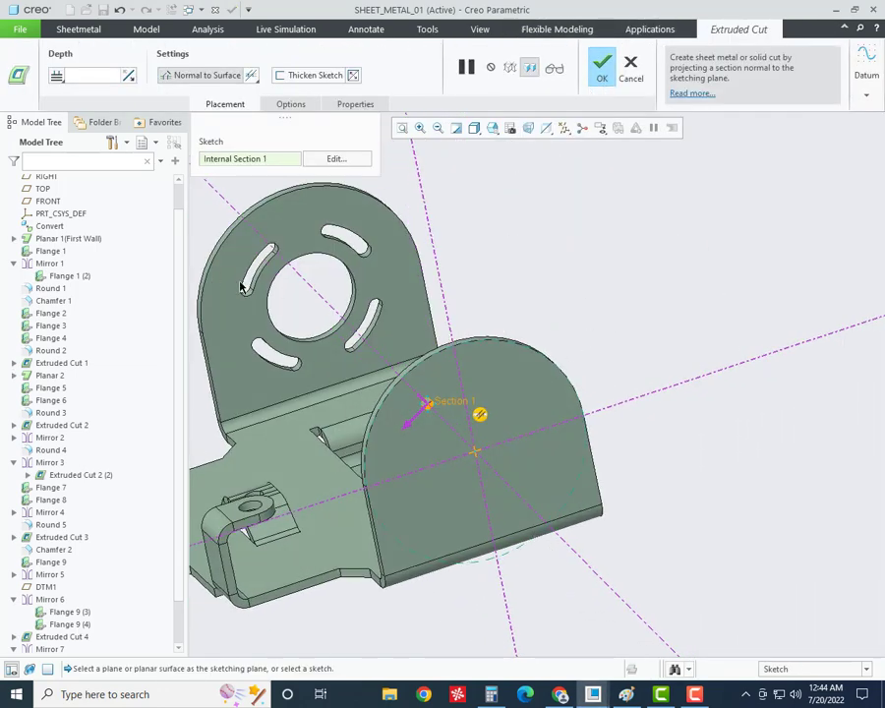
click(355, 160)
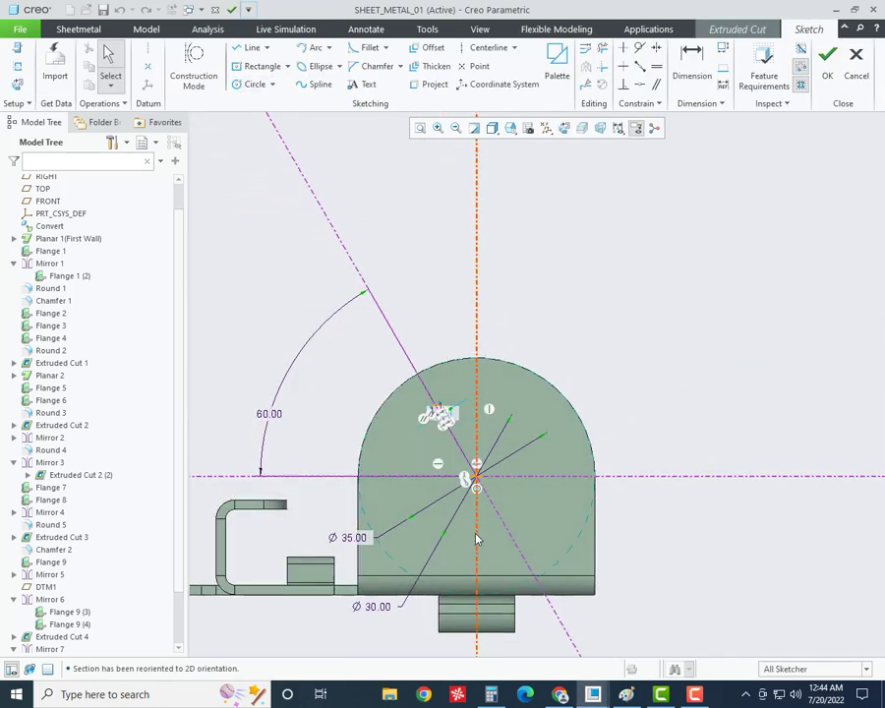
- Mirror the bridge profile across the diagonal centreline, then all profiles across the horizontal centreline
scroll(478, 536, down, 3)
click(411, 342)
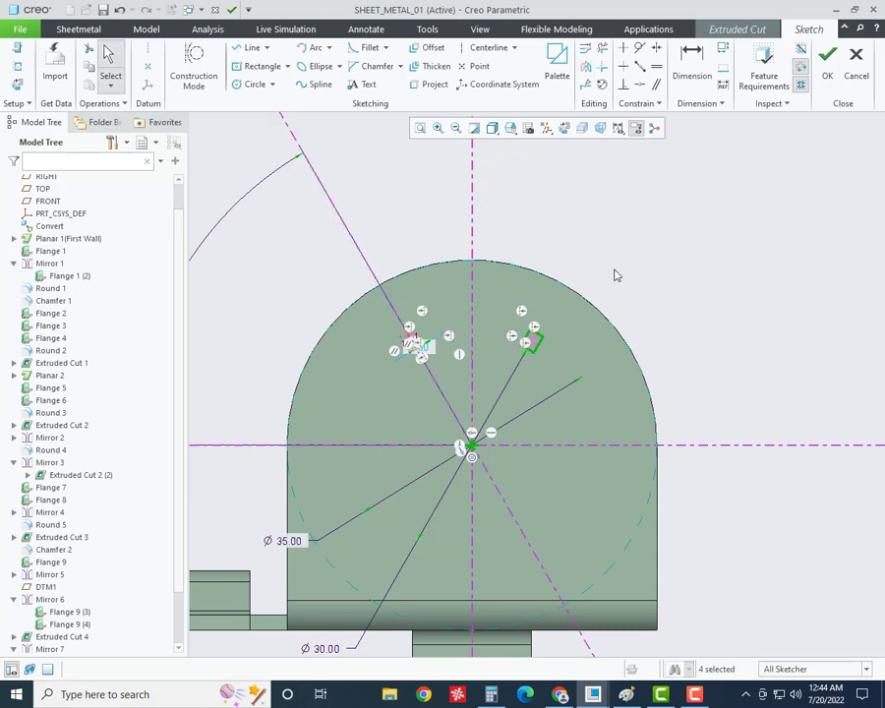
key(ctrl+a)
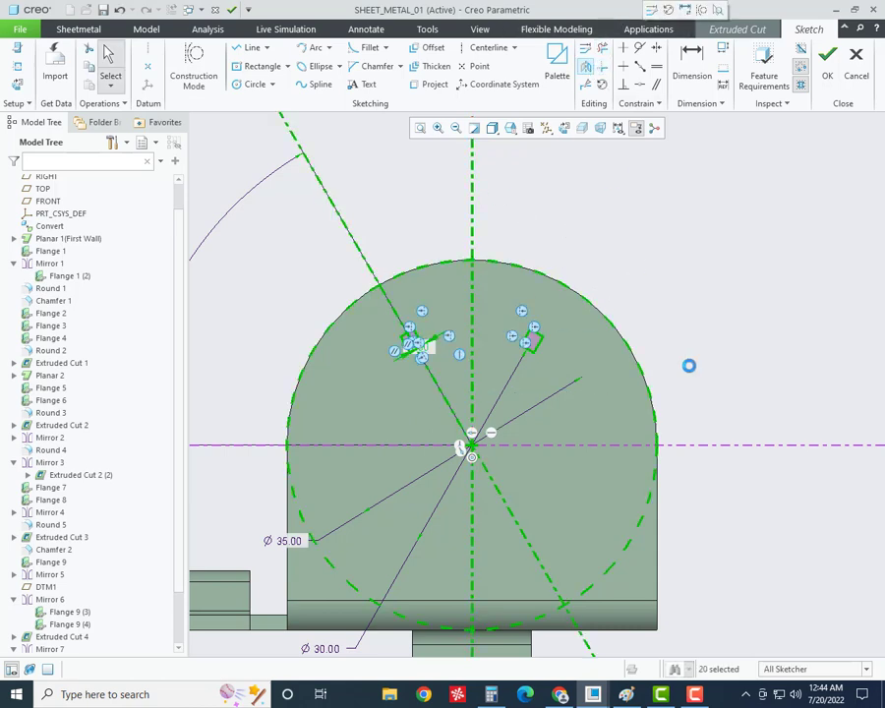
click(689, 446)
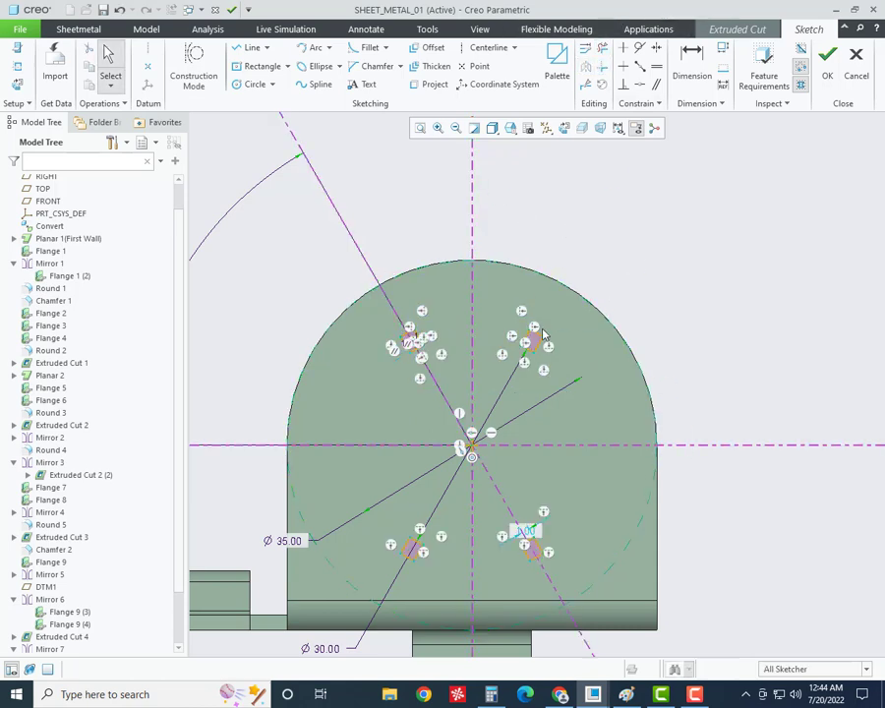
scroll(580, 369, down, 5)
scroll(563, 374, up, 3)
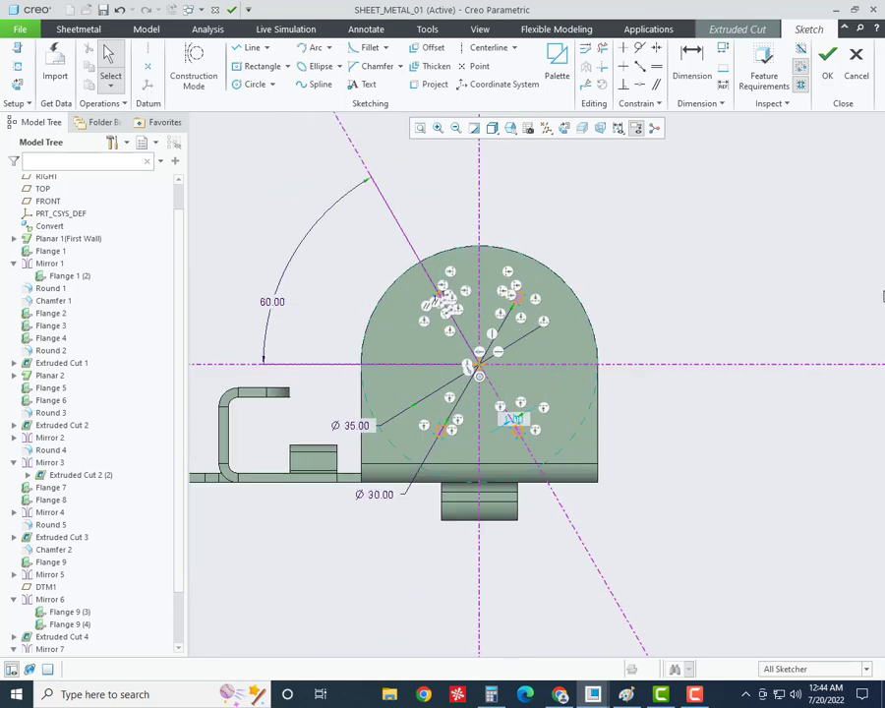
- Draw two concentric circles centred on the centreline intersection
click(254, 84)
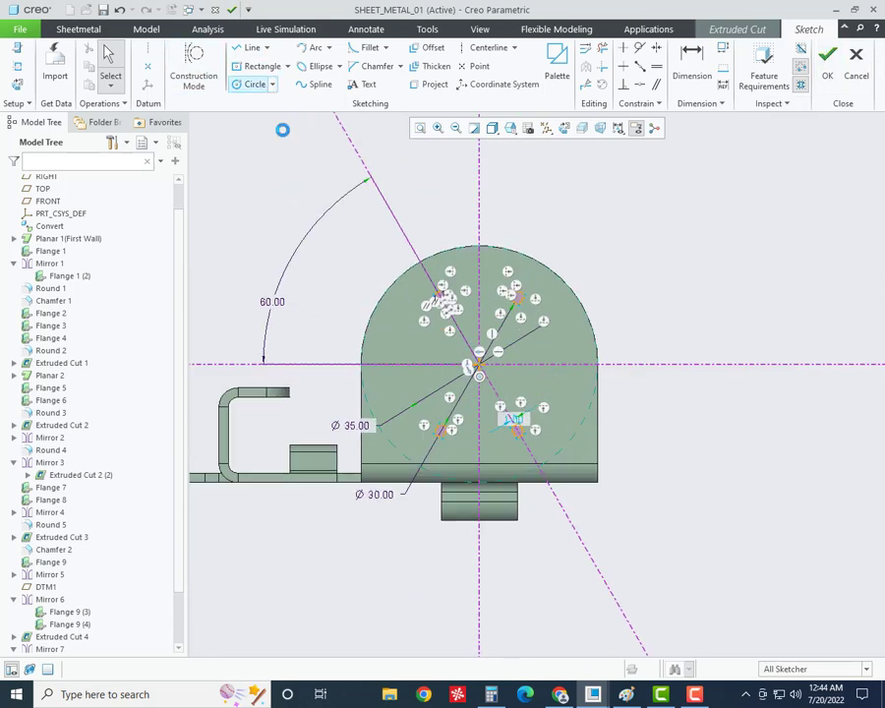
click(479, 364)
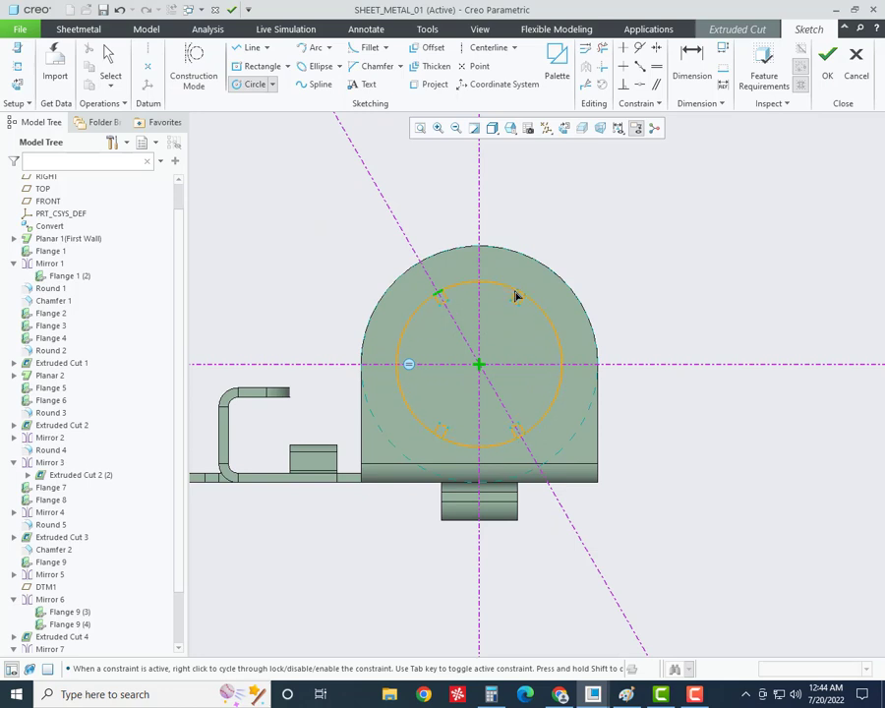
click(515, 295)
click(479, 364)
click(524, 312)
middle_click(382, 290)
scroll(448, 364, down, 2)
scroll(393, 246, down, 2)
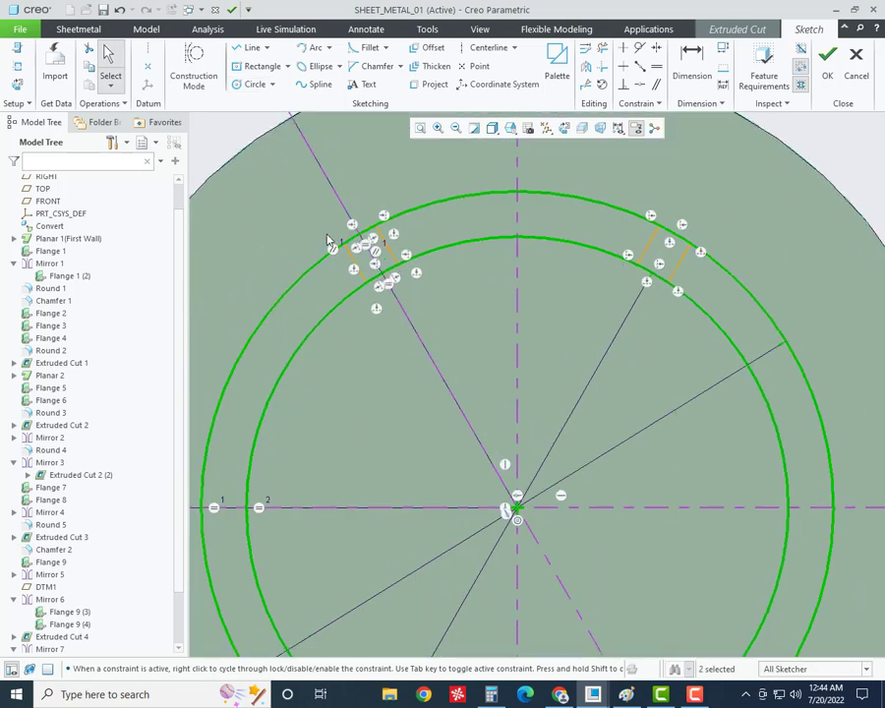
scroll(344, 275, up, 3)
scroll(290, 339, down, 3)
- Draw a line along the horizontal centreline joining the outer circle to the inner circle
click(251, 47)
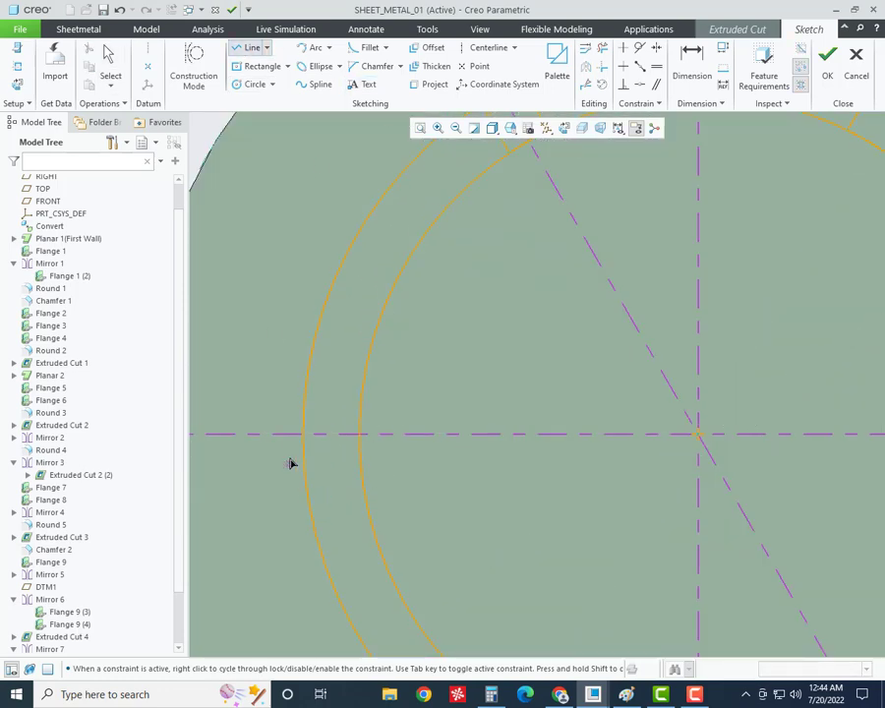
click(303, 438)
click(358, 439)
middle_click(462, 432)
middle_click(485, 415)
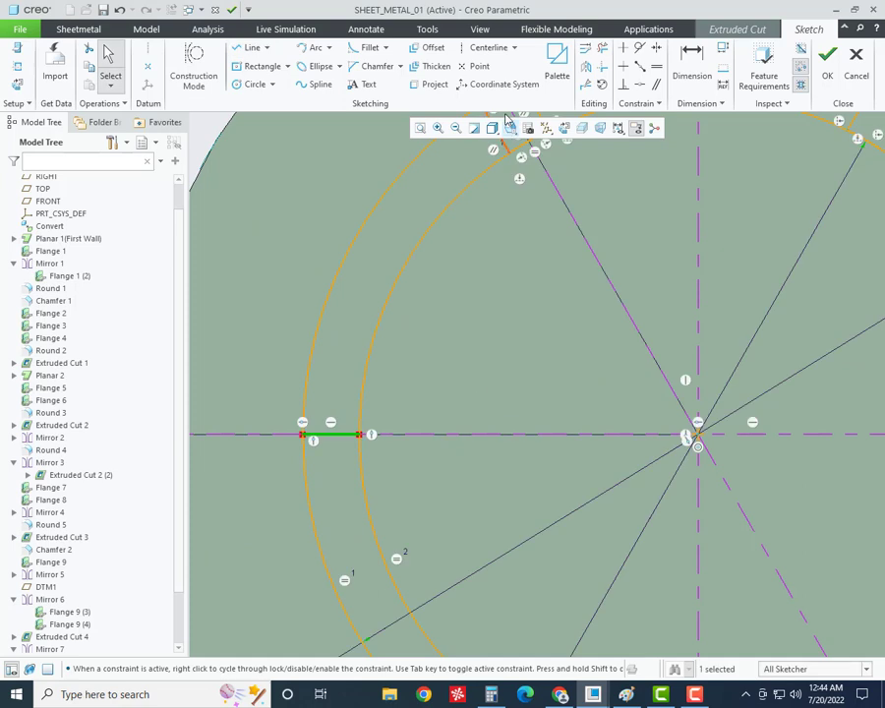
- Offset the joining line by 1.00 and -1 to create edges on each side
click(429, 49)
key(Return)
text(-1)
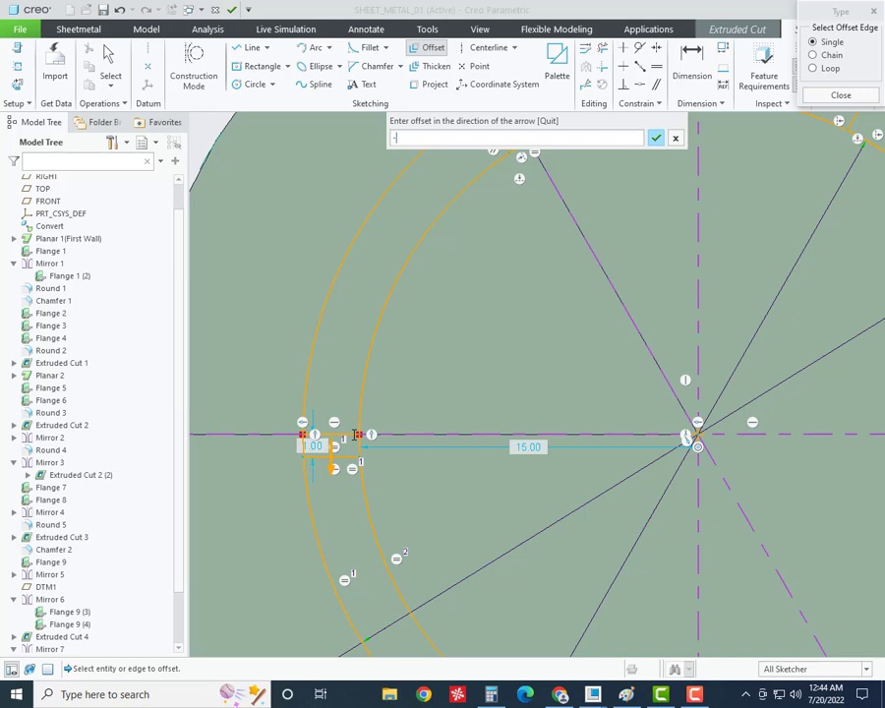
key(Return)
middle_click(364, 434)
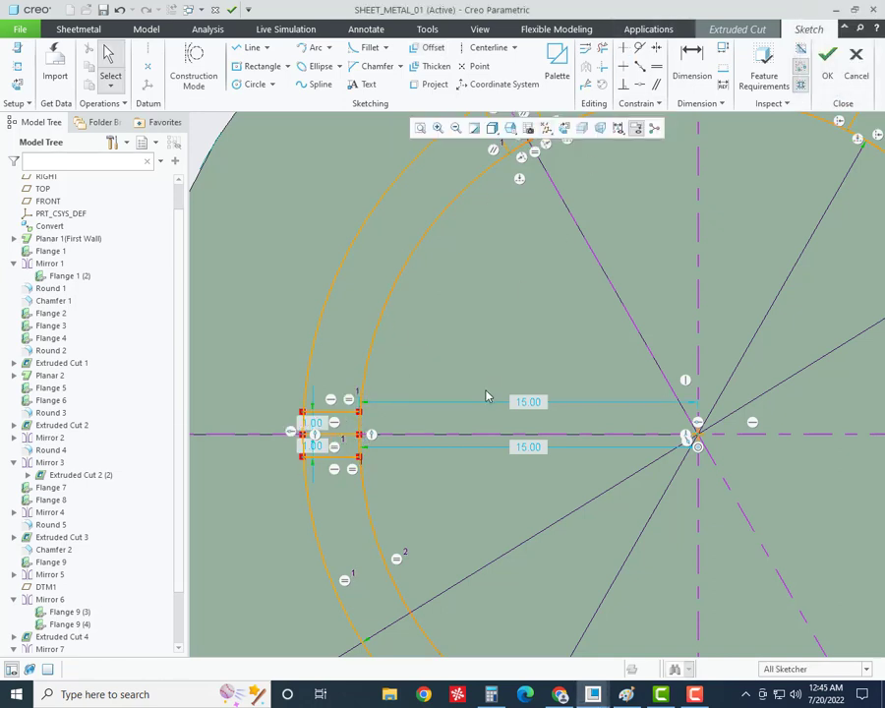
- Draw two horizontal lines spanning the ring from left to right
scroll(407, 403, down, 5)
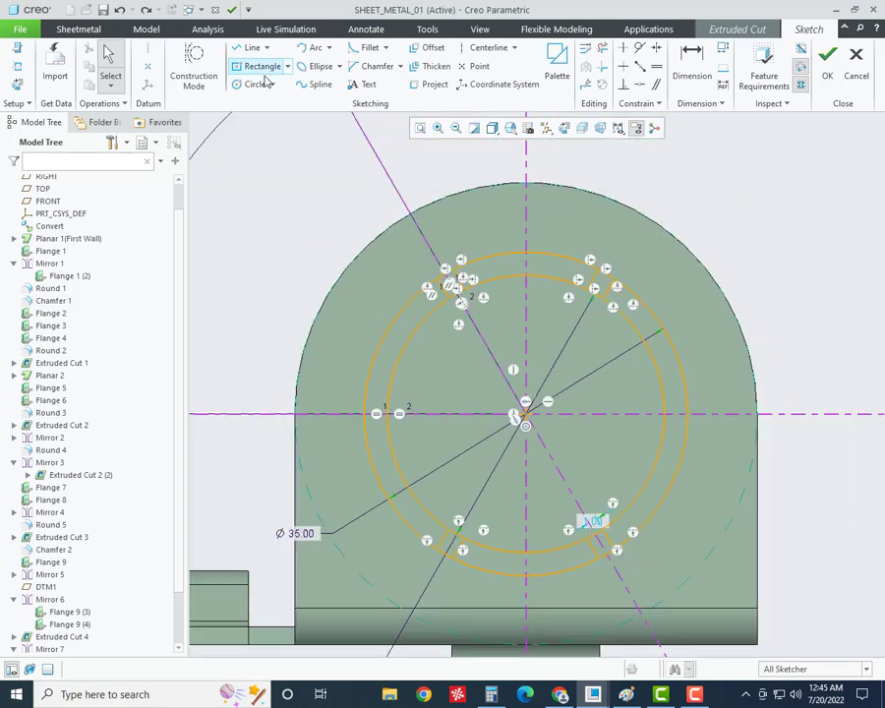
click(252, 47)
click(332, 403)
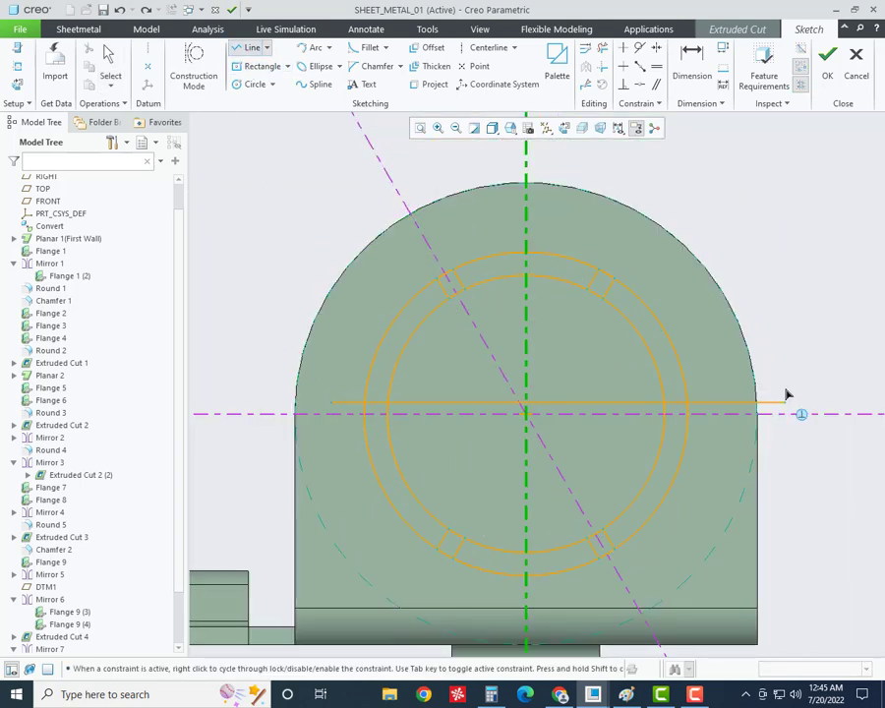
click(721, 402)
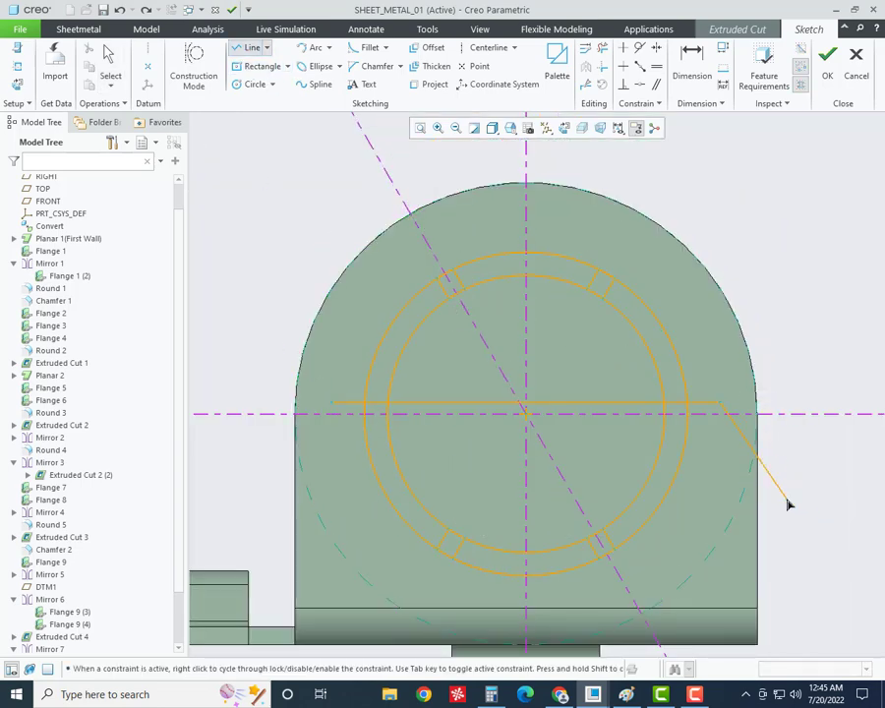
click(719, 426)
click(332, 426)
middle_click(341, 491)
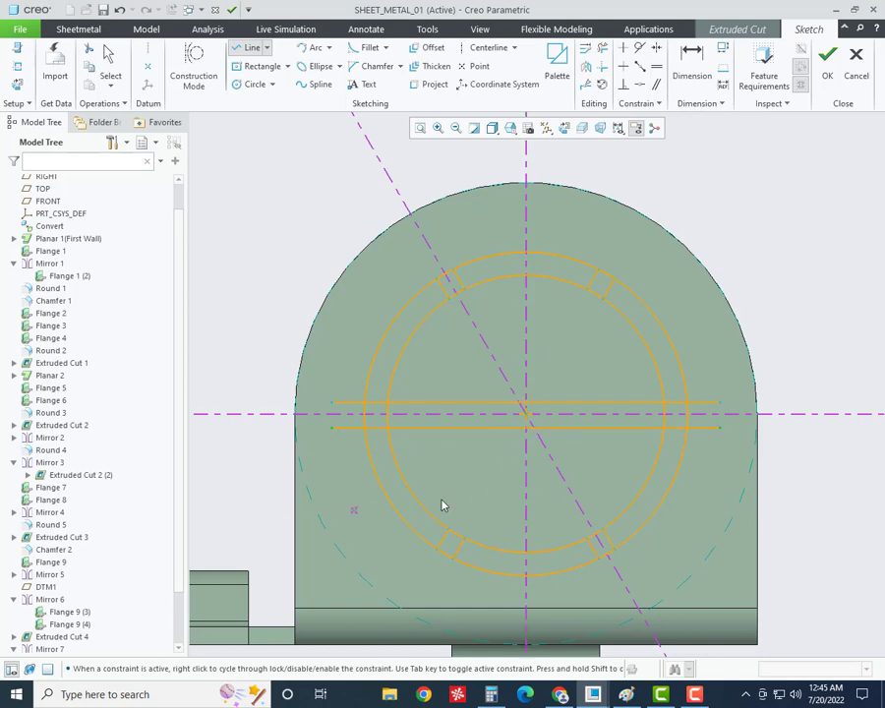
middle_click(722, 413)
scroll(728, 428, up, 3)
- Set both horizontal lines to 1.00 from the horizontal centreline
double_click(731, 435)
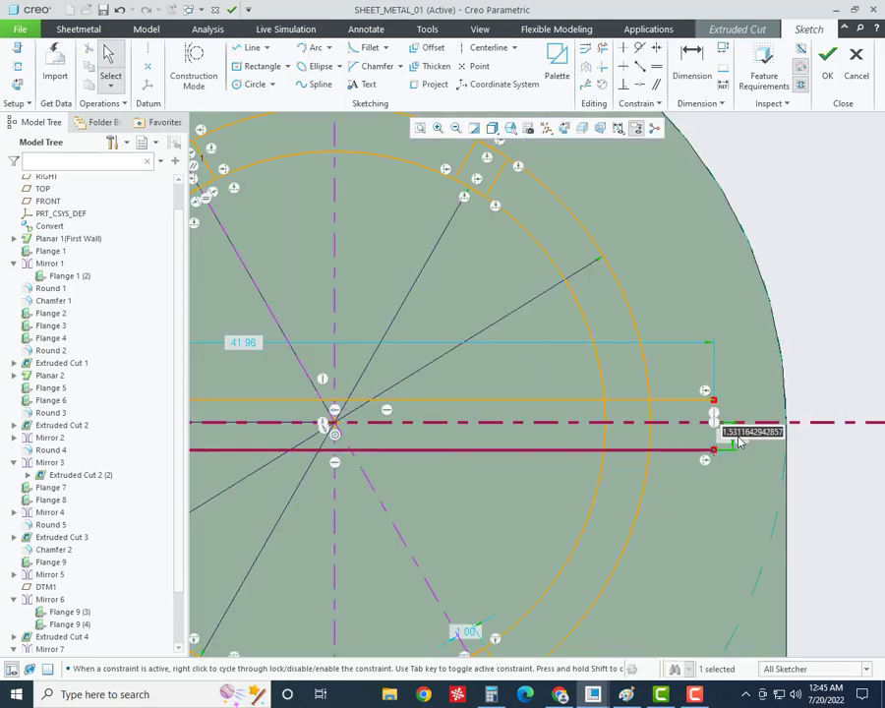
text(1)
key(Return)
scroll(725, 436, down, 5)
scroll(314, 418, up, 6)
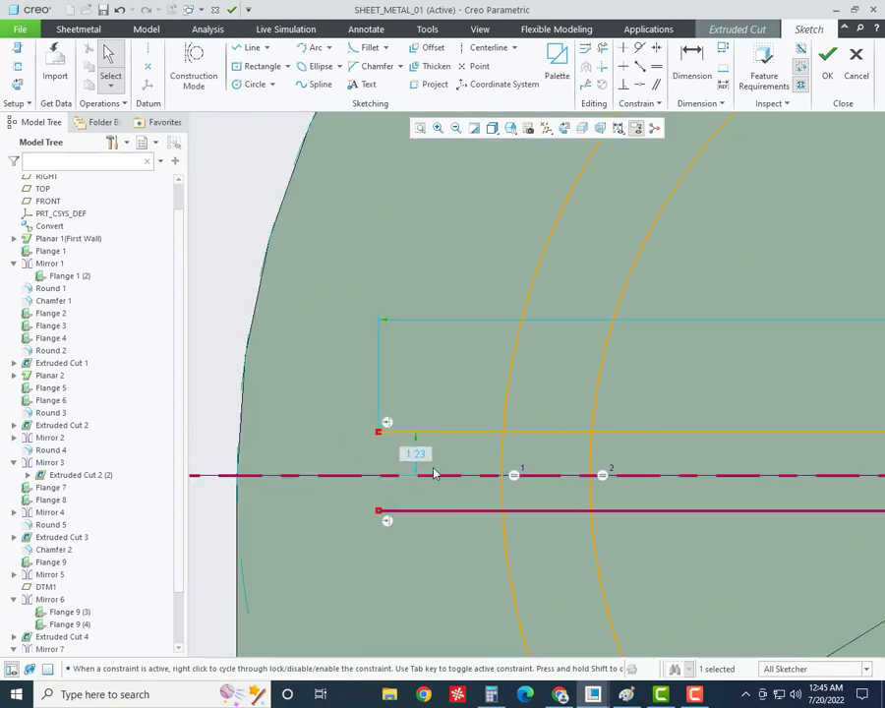
double_click(417, 455)
text(15812764)
key(Return)
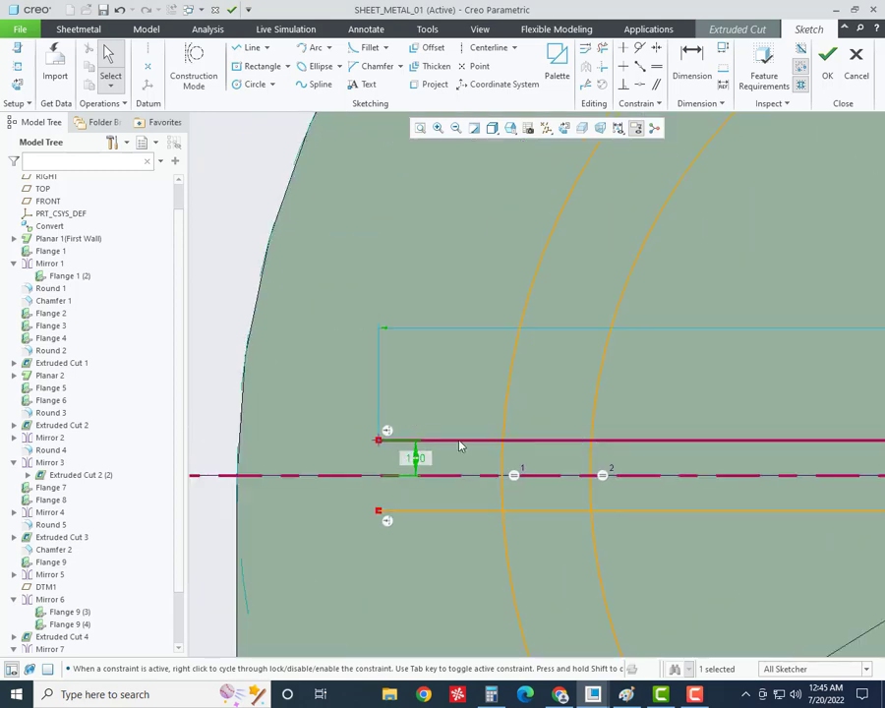
click(595, 48)
- Trim the bridge line ends outside the ring and inside the inner arc on both sides
scroll(401, 484, down, 4)
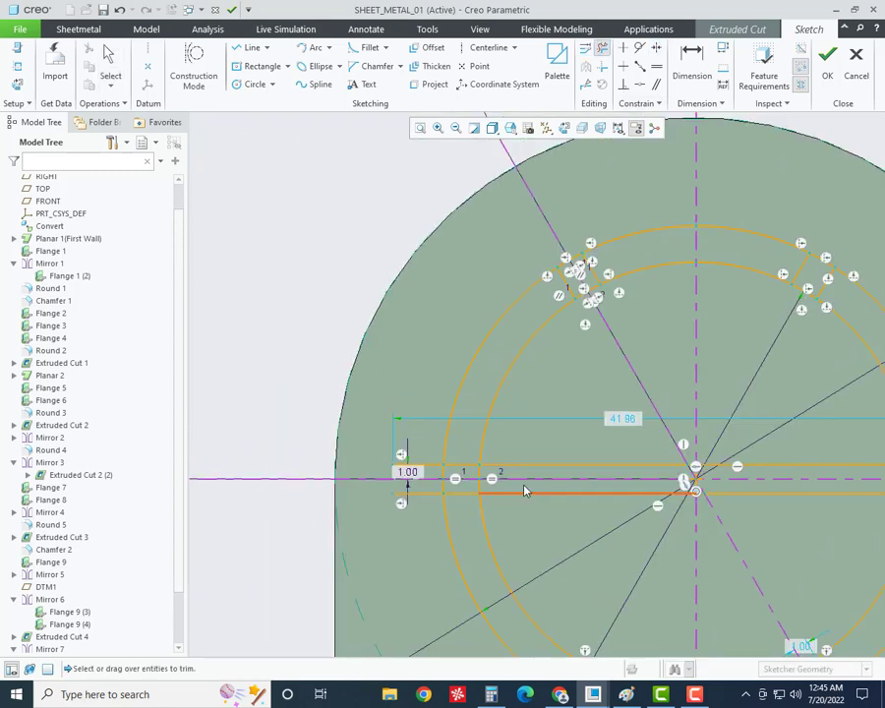
drag(426, 504, 421, 444)
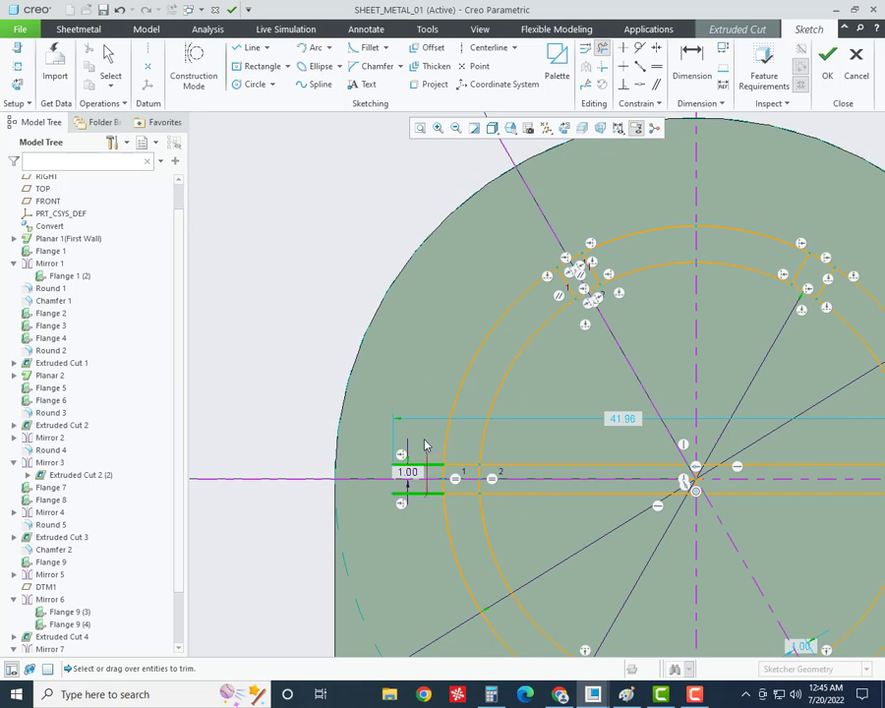
drag(515, 446, 521, 503)
scroll(499, 486, up, 4)
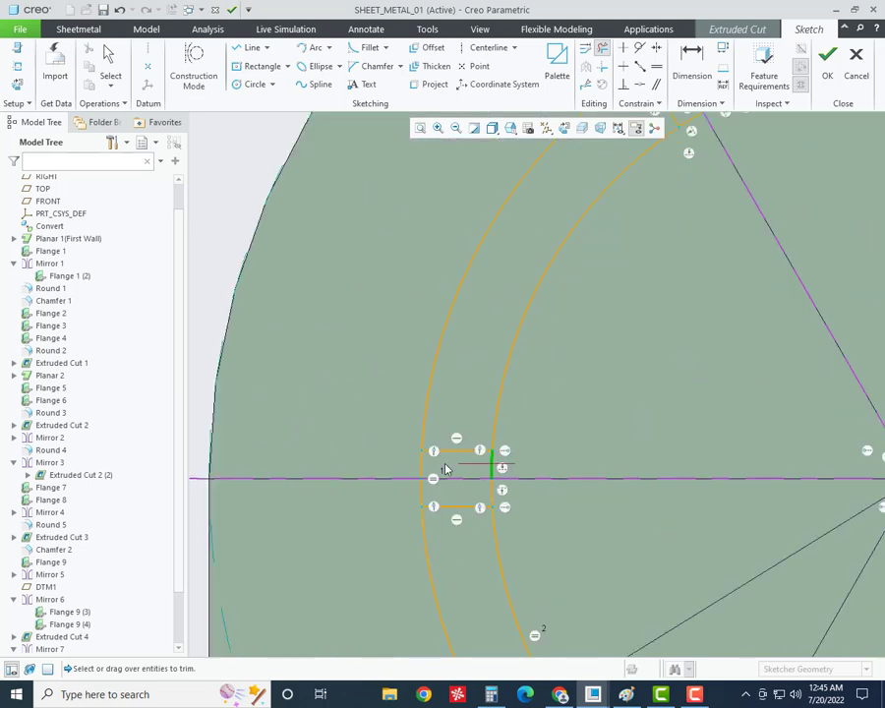
scroll(411, 506, down, 4)
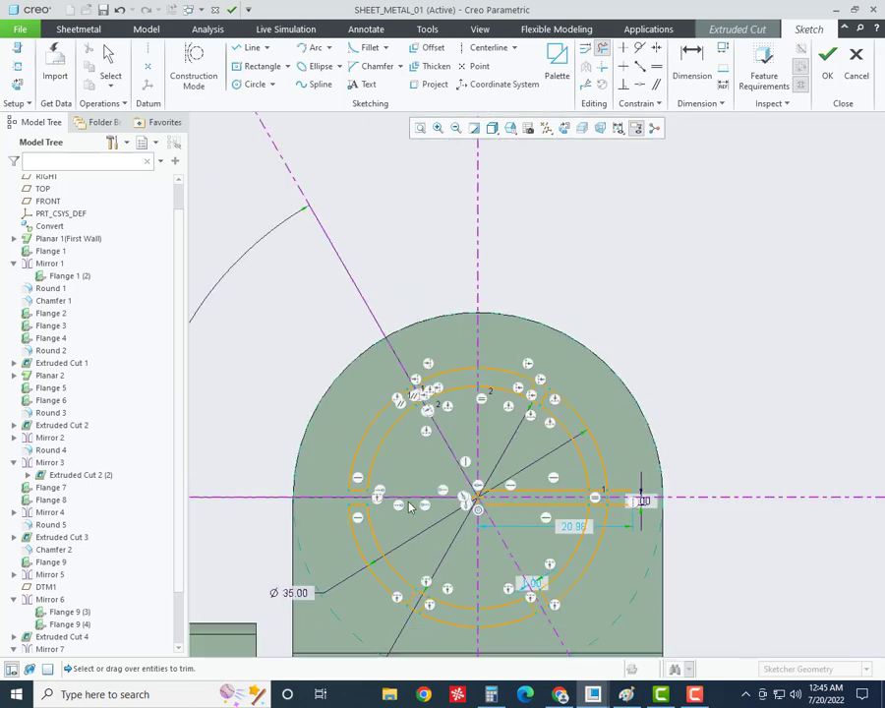
scroll(616, 512, up, 4)
drag(535, 455, 489, 528)
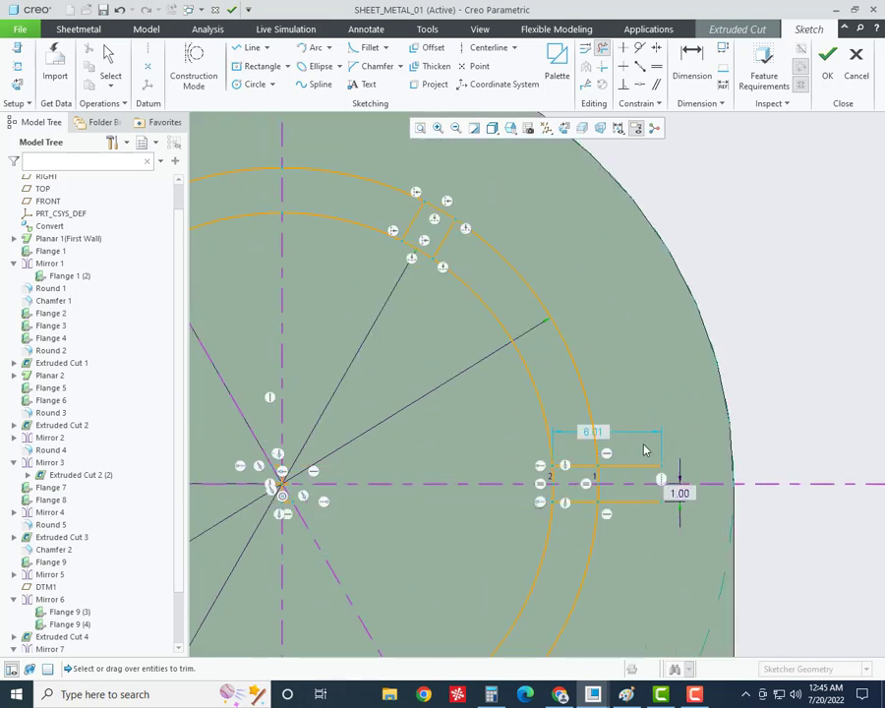
mouse_move(640, 447)
mouse_down()
mouse_move(590, 480)
mouse_move(510, 474)
mouse_up()
scroll(615, 458, up, 2)
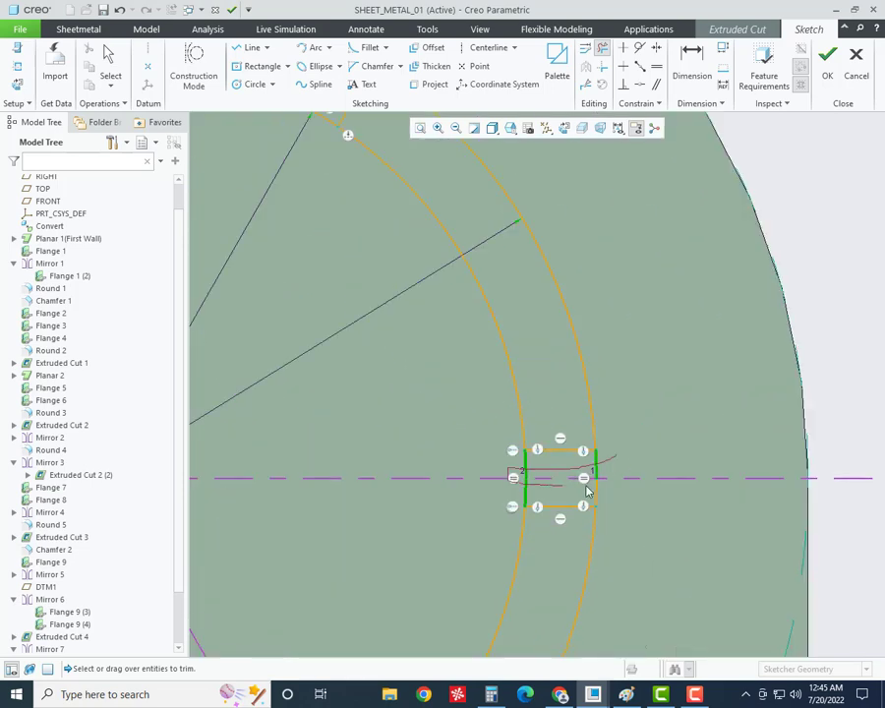
- Remove the arc pieces inside the right, upper and lower bridges
drag(587, 490, 590, 492)
scroll(625, 572, down, 4)
scroll(526, 384, up, 3)
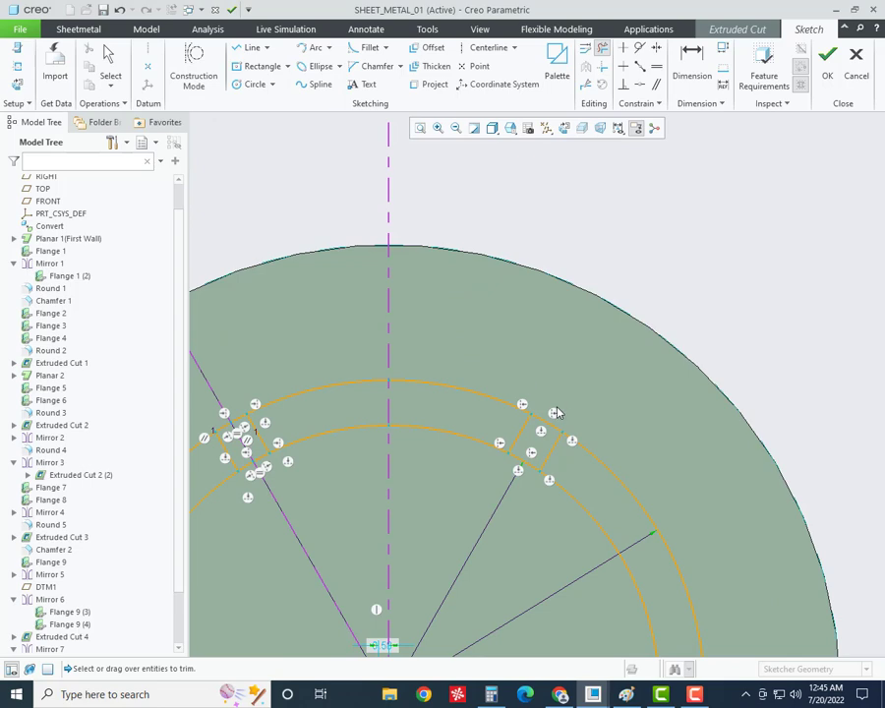
drag(521, 475, 519, 472)
scroll(243, 418, down, 3)
scroll(434, 475, up, 1)
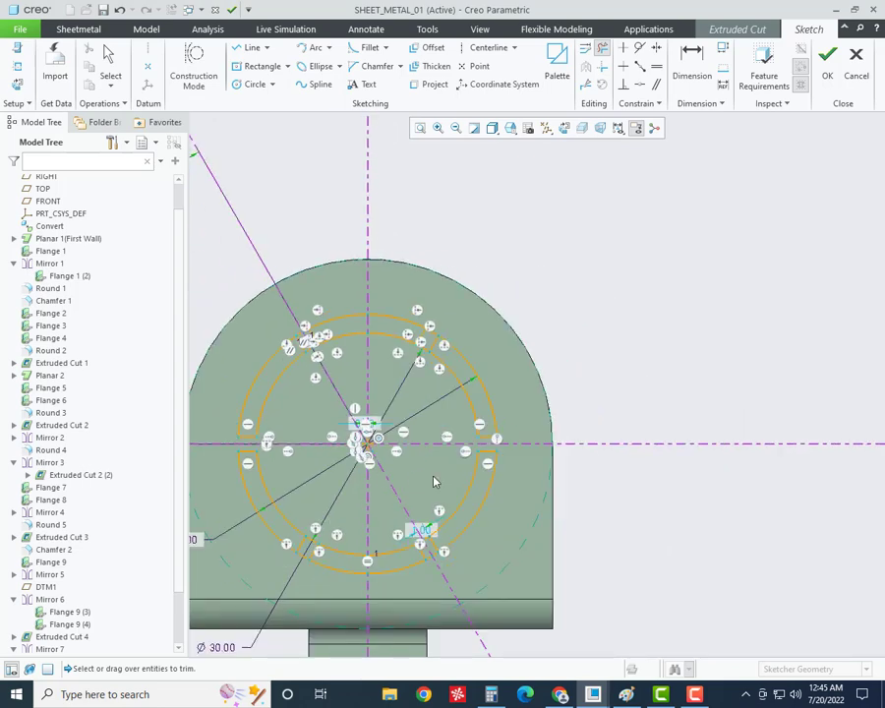
scroll(484, 563, up, 4)
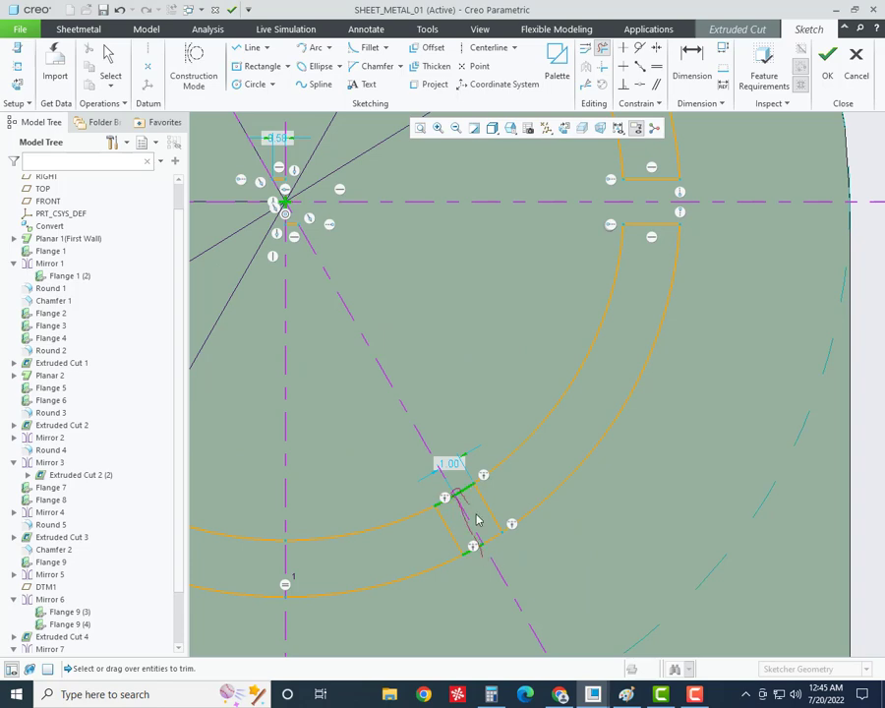
drag(498, 553, 502, 555)
scroll(536, 576, down, 1)
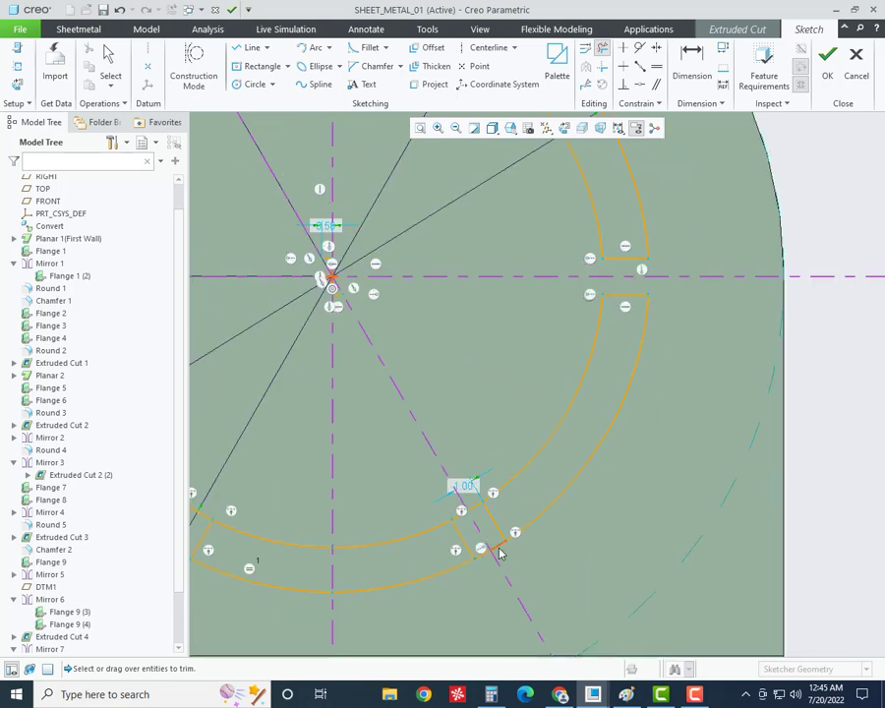
scroll(479, 552, down, 1)
scroll(479, 589, down, 1)
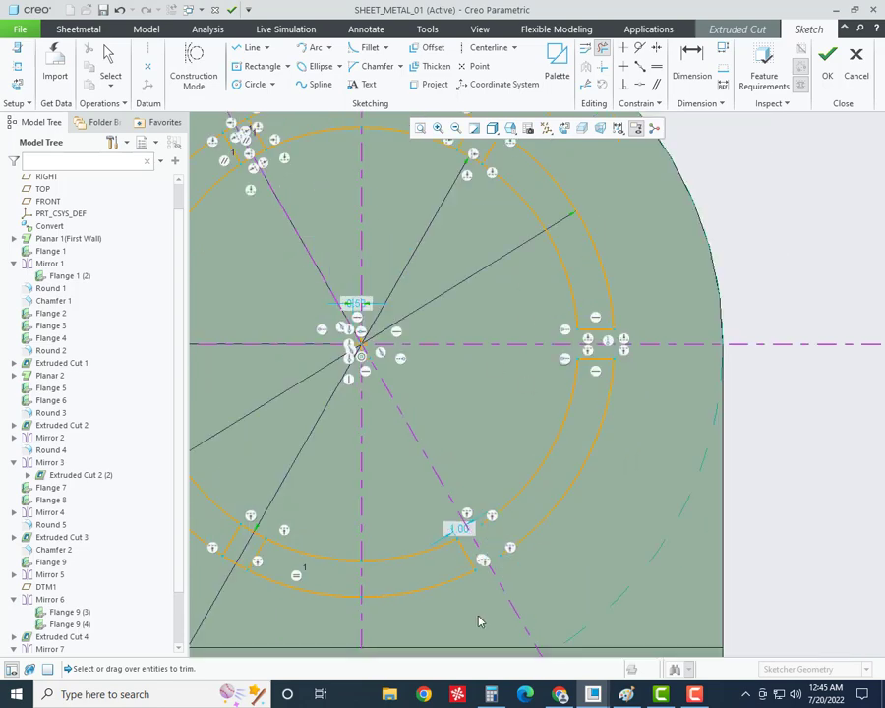
scroll(492, 573, down, 1)
middle_click(405, 476)
- Remove the arc pieces inside the upper-right and lower-left bridges, closing the left slot
scroll(462, 580, up, 2)
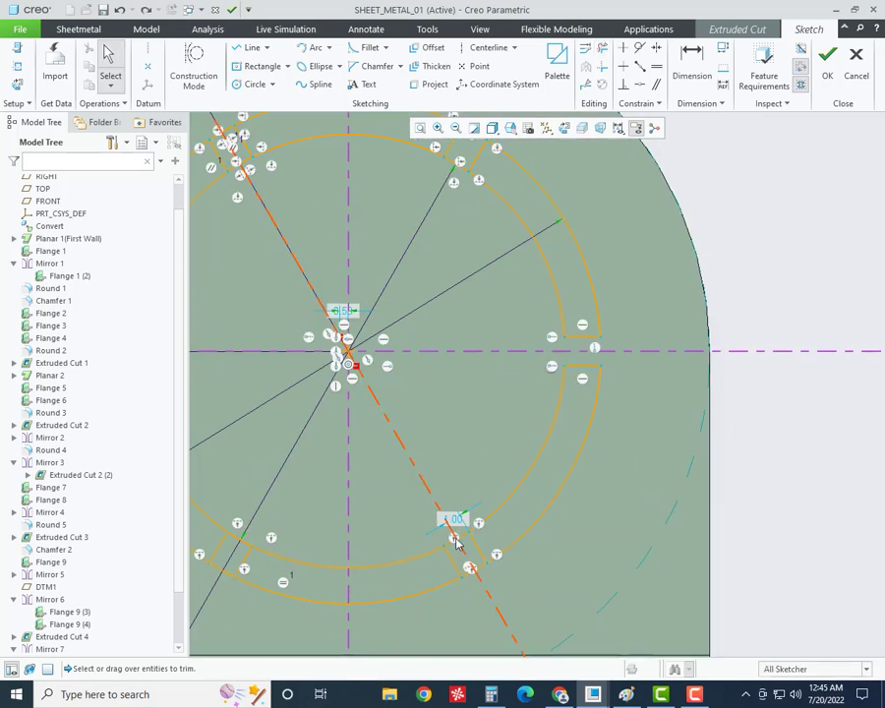
scroll(393, 423, down, 1)
scroll(405, 629, down, 1)
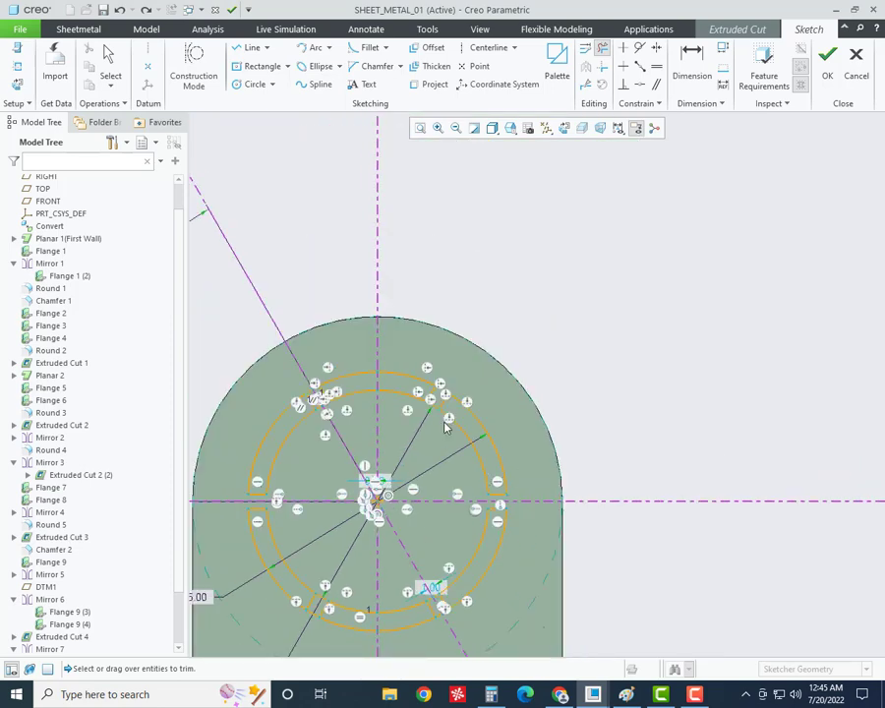
scroll(444, 425, up, 2)
drag(418, 390, 395, 434)
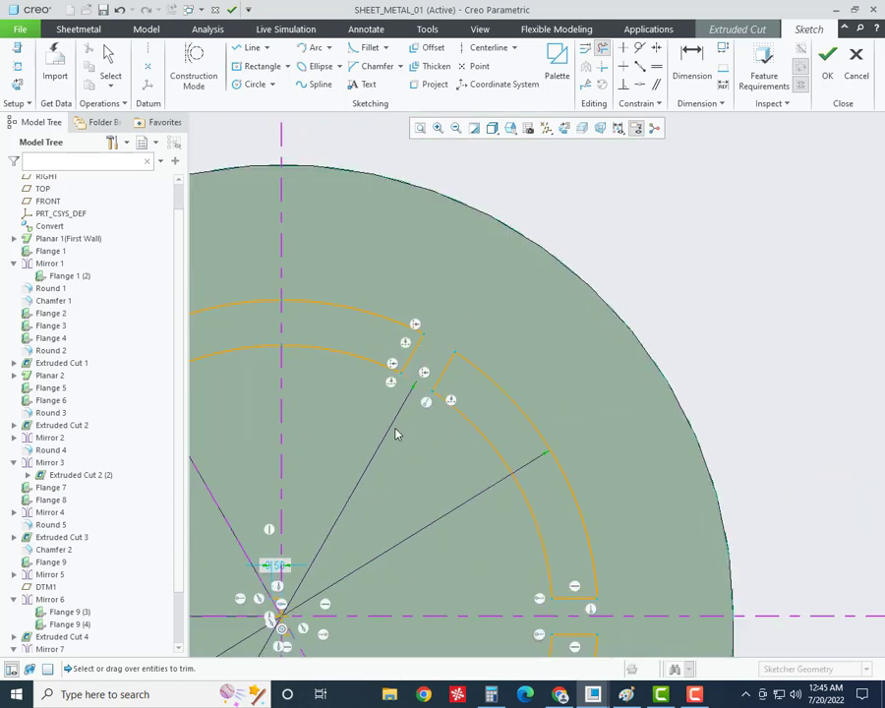
scroll(403, 411, down, 2)
scroll(506, 299, down, 1)
scroll(439, 497, up, 2)
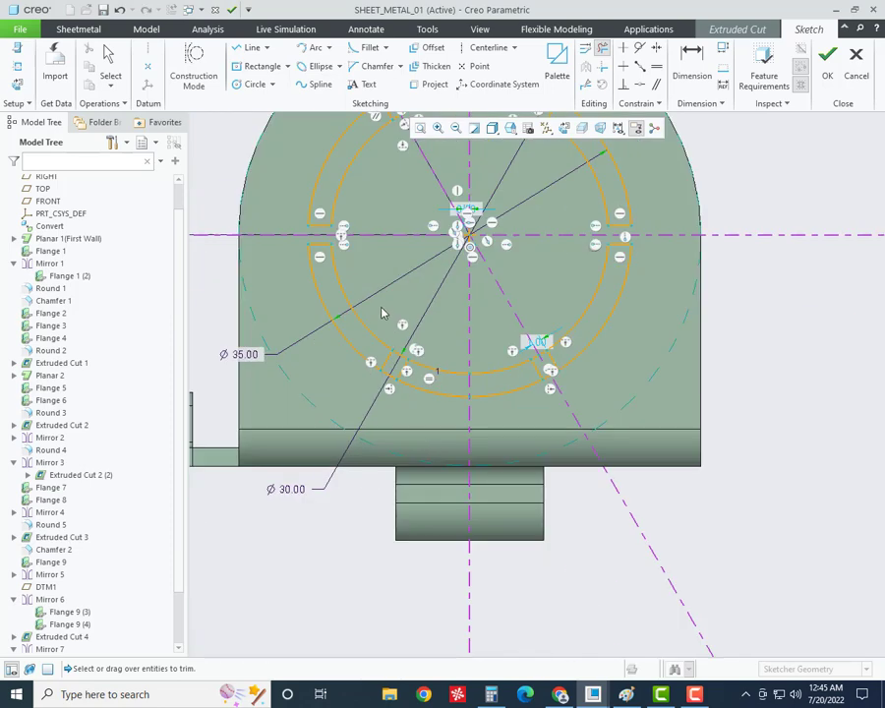
scroll(383, 308, up, 2)
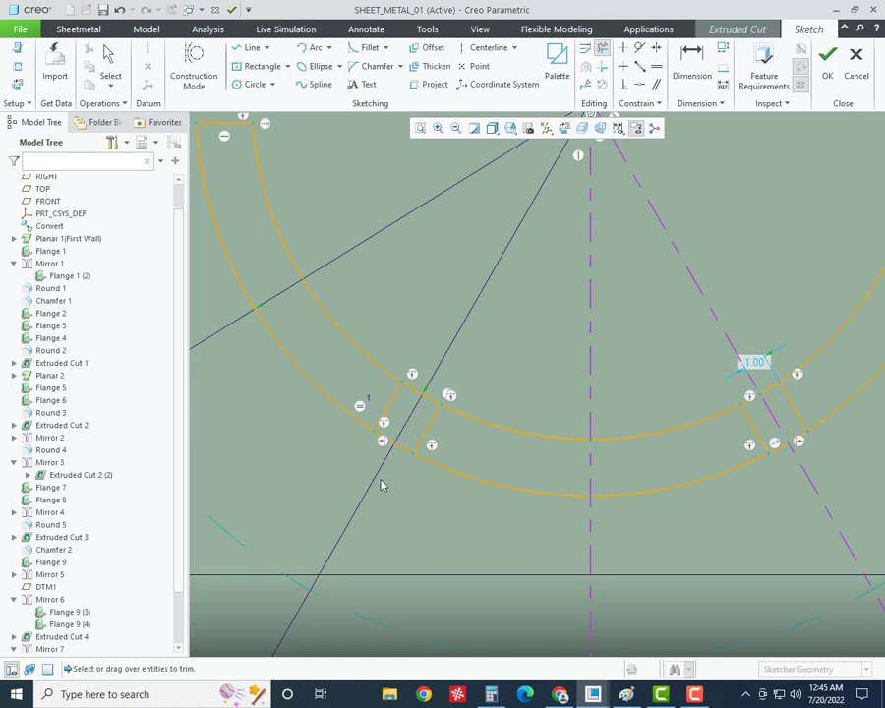
mouse_move(391, 462)
mouse_down()
mouse_move(407, 433)
mouse_move(398, 409)
mouse_up()
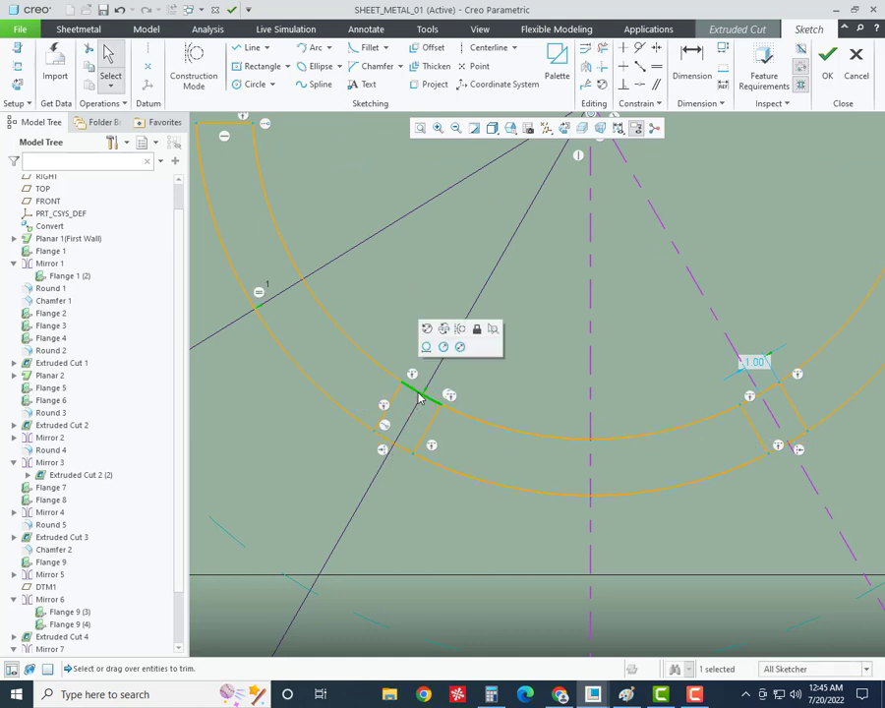
click(400, 451)
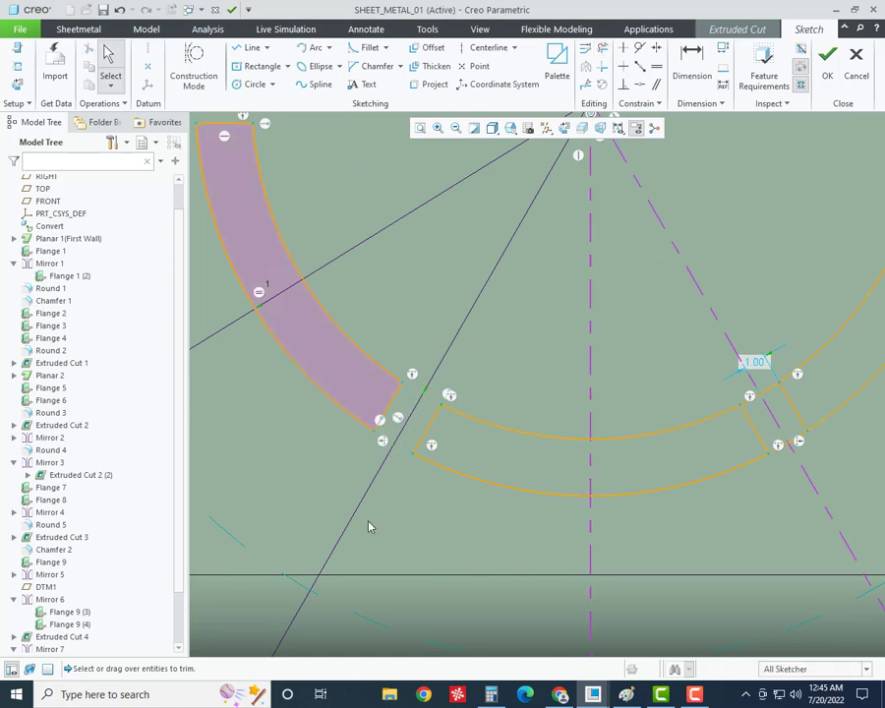
scroll(413, 483, up, 2)
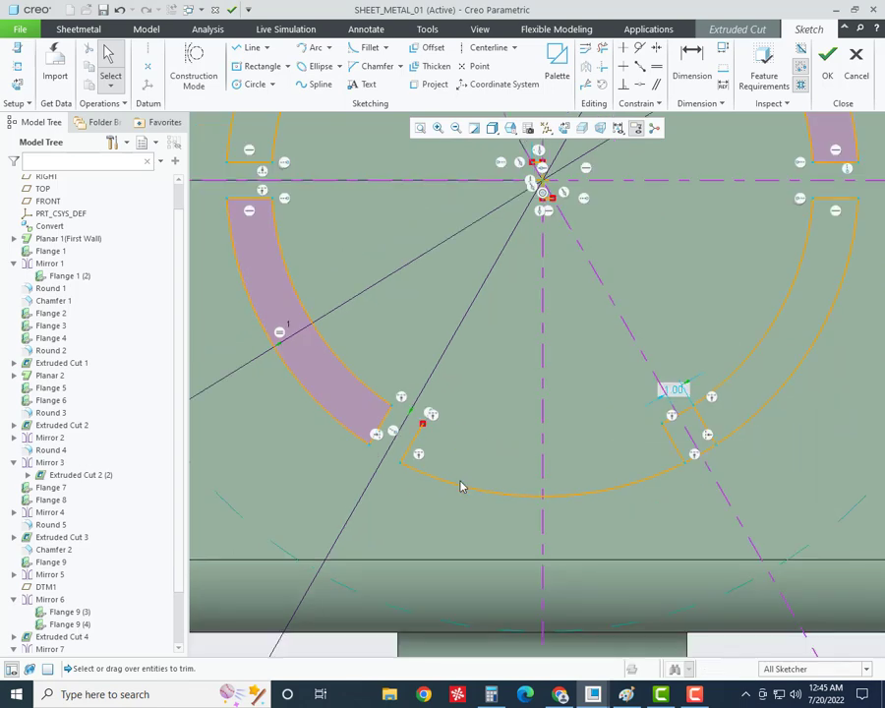
scroll(394, 516, up, 3)
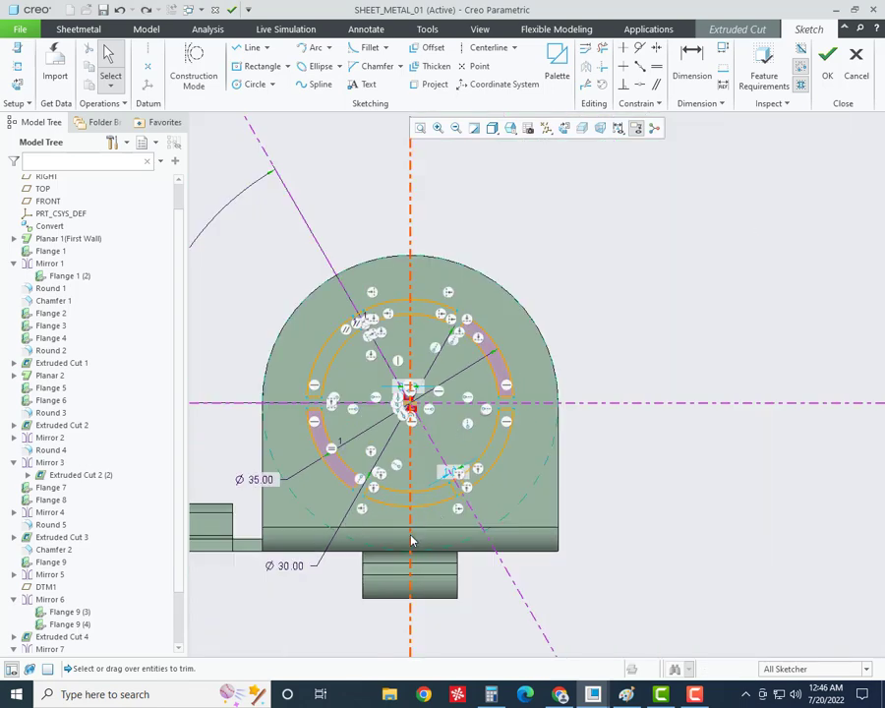
scroll(413, 413, down, 2)
scroll(416, 393, down, 3)
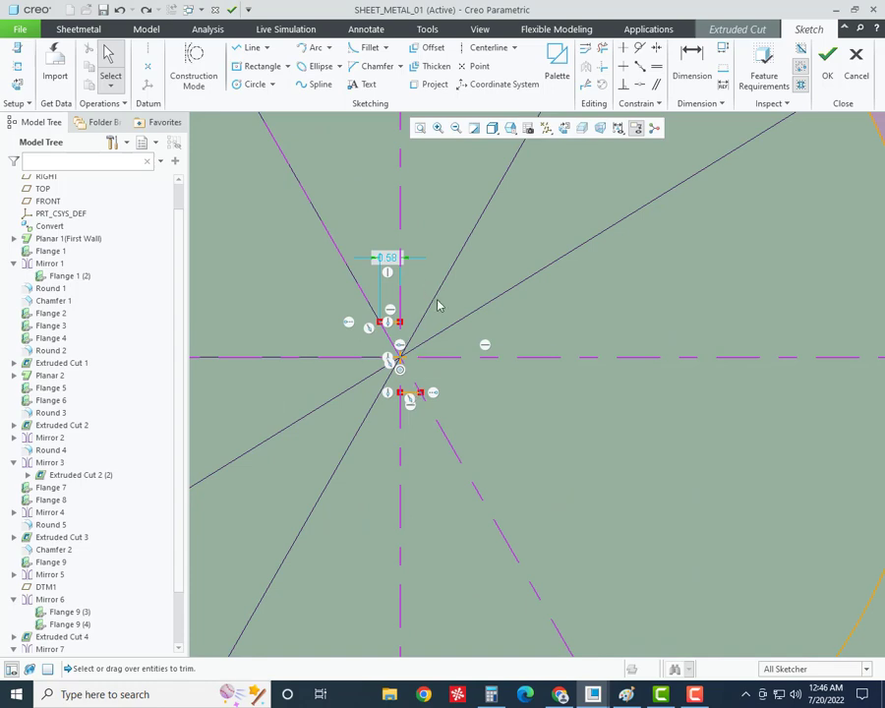
scroll(323, 452, up, 3)
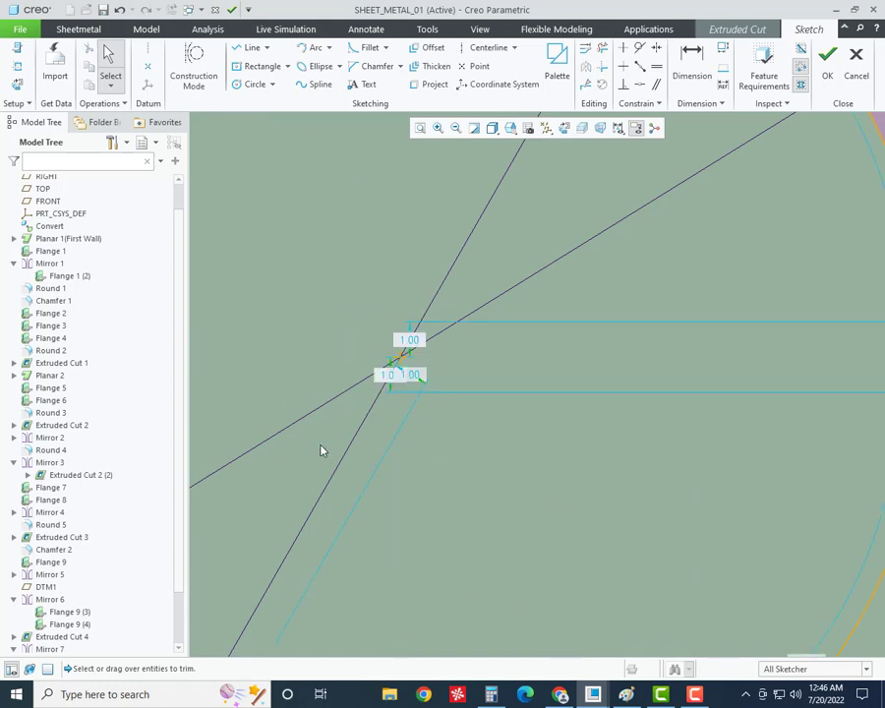
scroll(391, 401, up, 3)
scroll(295, 486, down, 3)
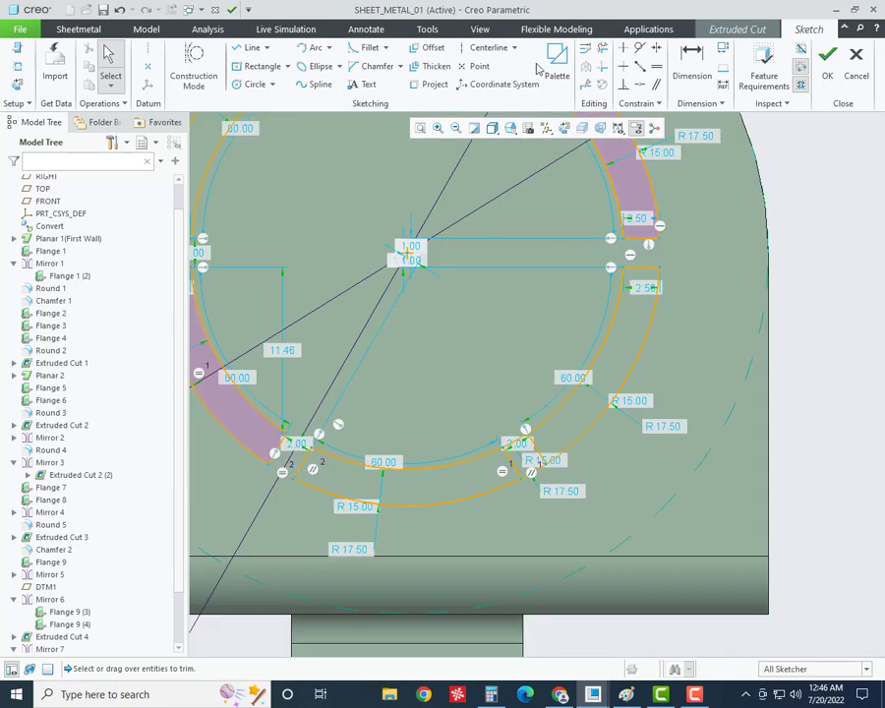
- Corner-trim the inner arc and a second arc against the diagonal and vertical lines
click(603, 66)
click(321, 458)
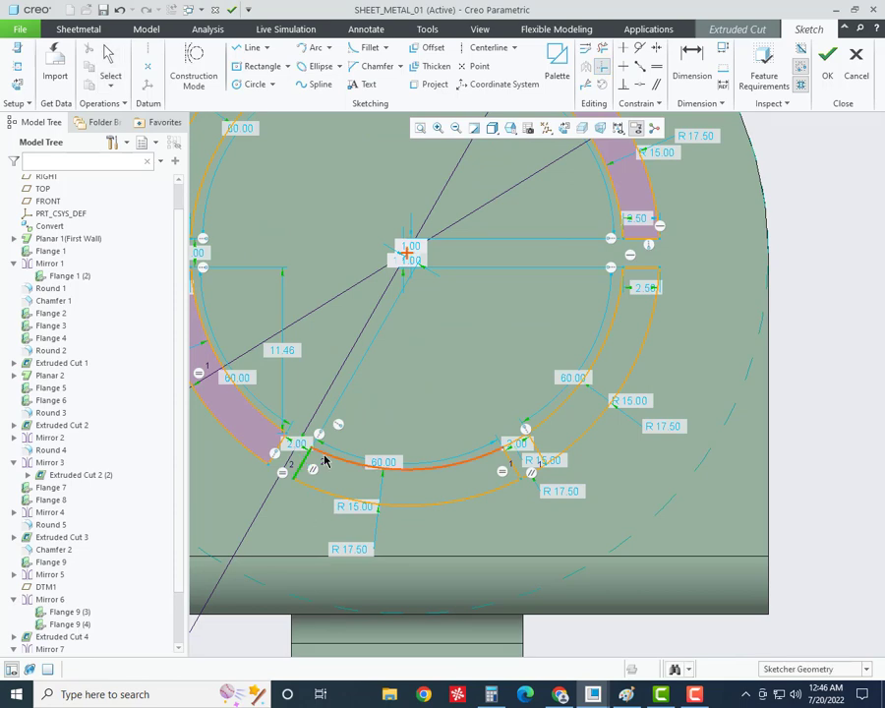
click(305, 468)
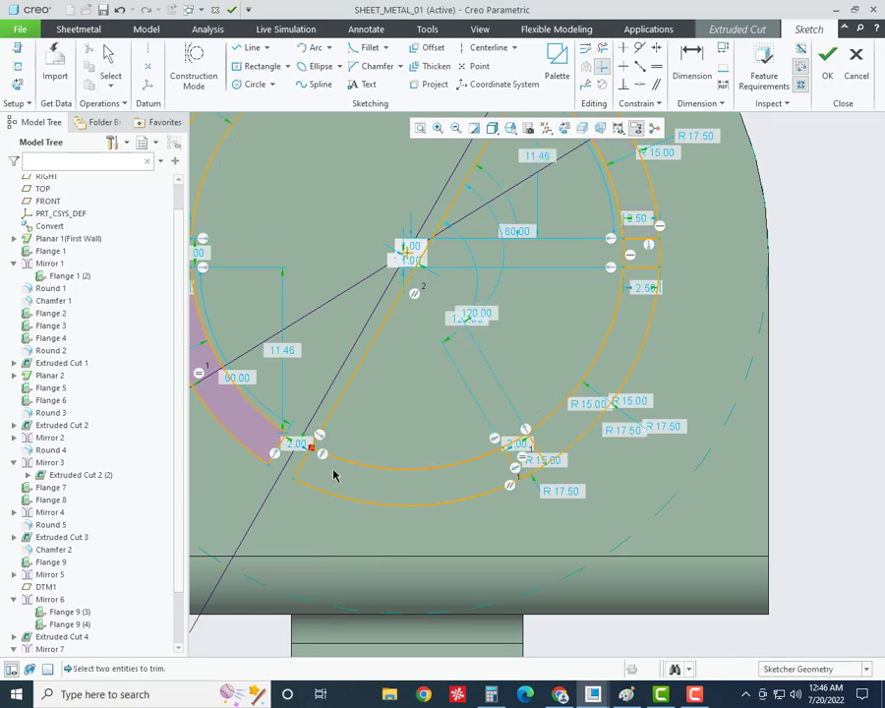
click(334, 464)
click(306, 507)
scroll(331, 553, down, 1)
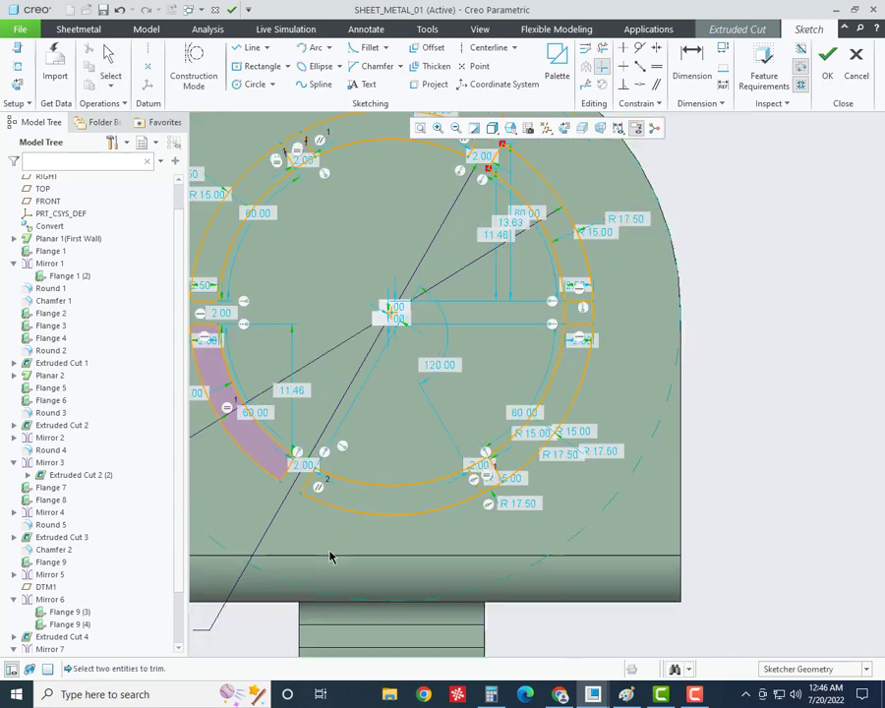
scroll(394, 393, down, 2)
scroll(413, 369, up, 2)
scroll(408, 506, down, 2)
scroll(408, 506, up, 3)
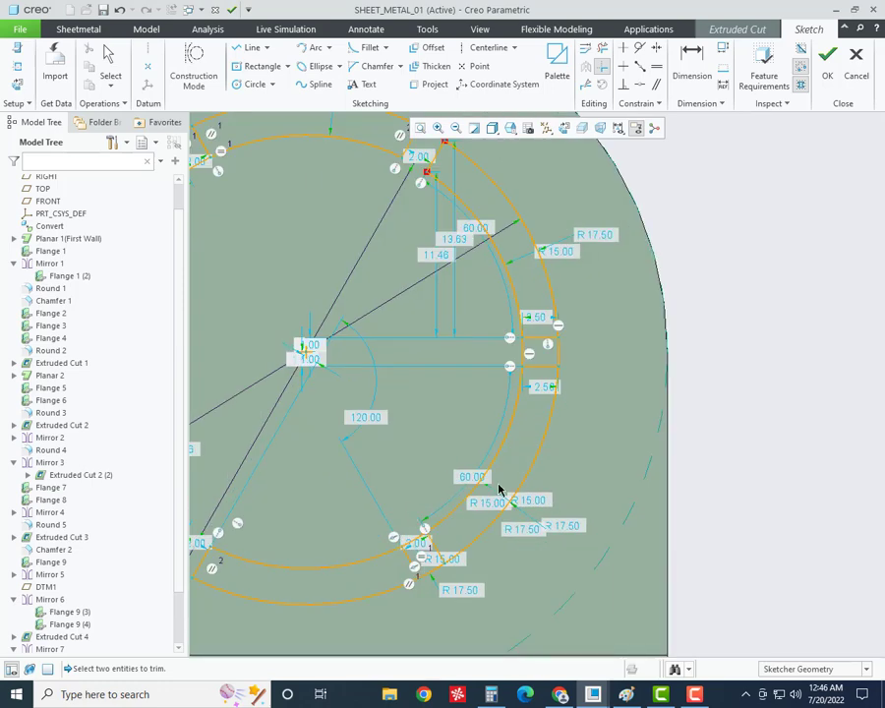
- Delete the arc pieces crossing the slot and the arc piece inside the slot bridge
click(602, 49)
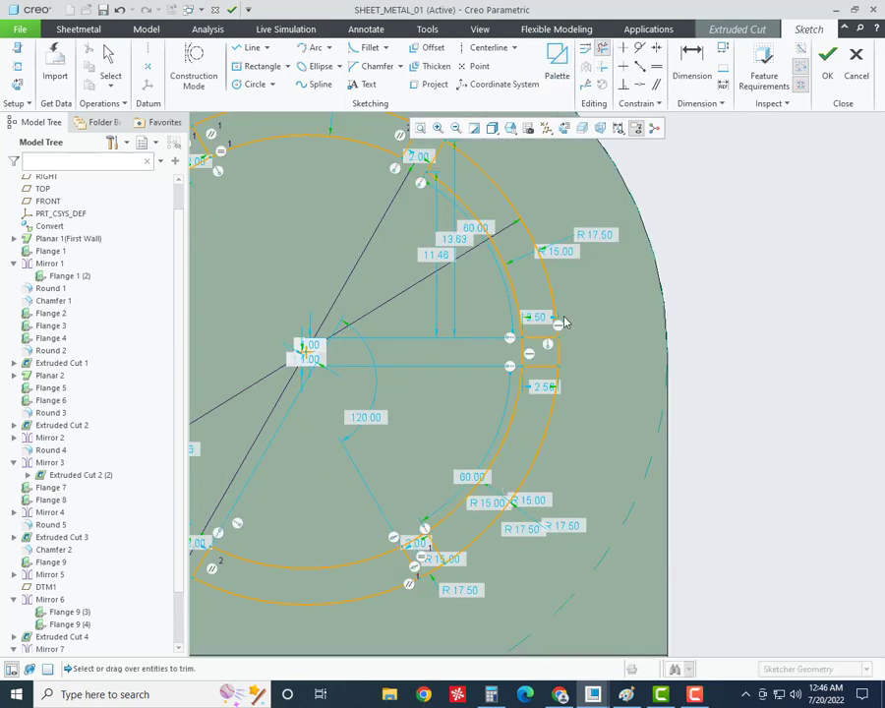
scroll(574, 386, up, 3)
drag(563, 383, 482, 421)
middle_click(551, 408)
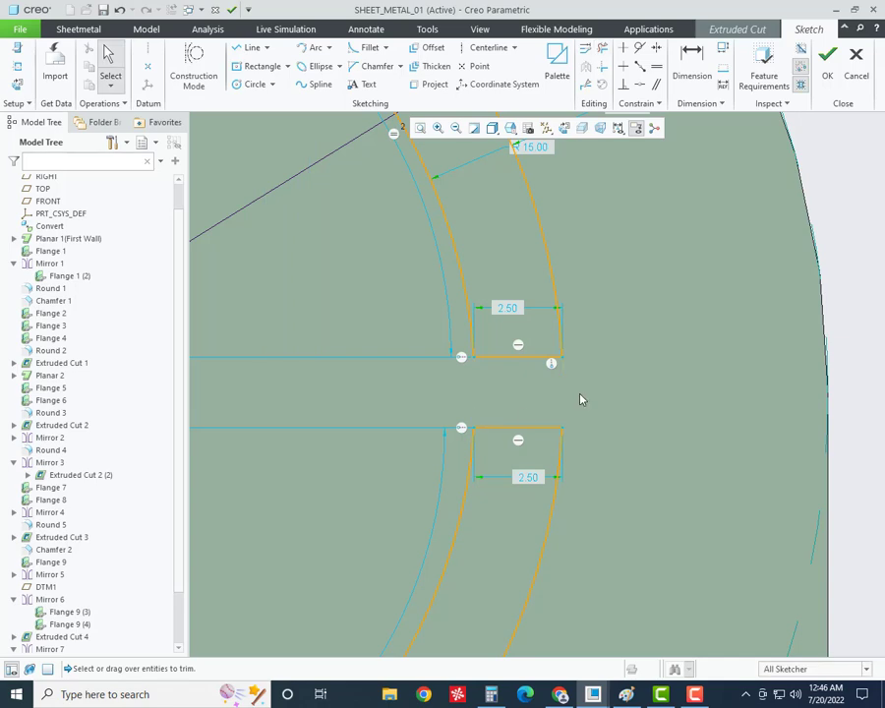
scroll(577, 399, down, 2)
scroll(572, 405, down, 2)
scroll(507, 541, up, 3)
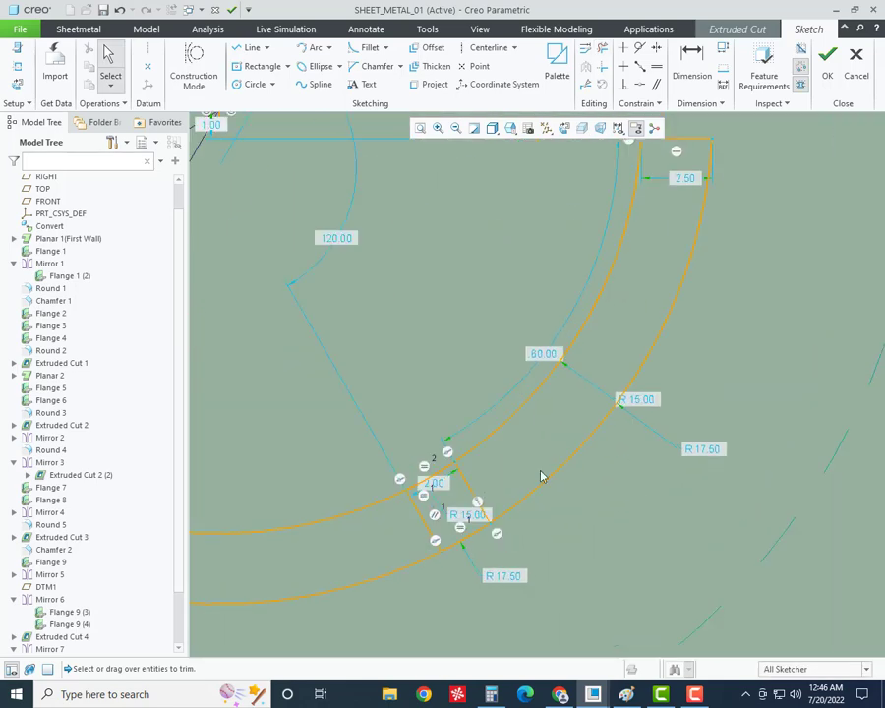
click(423, 470)
middle_click(433, 481)
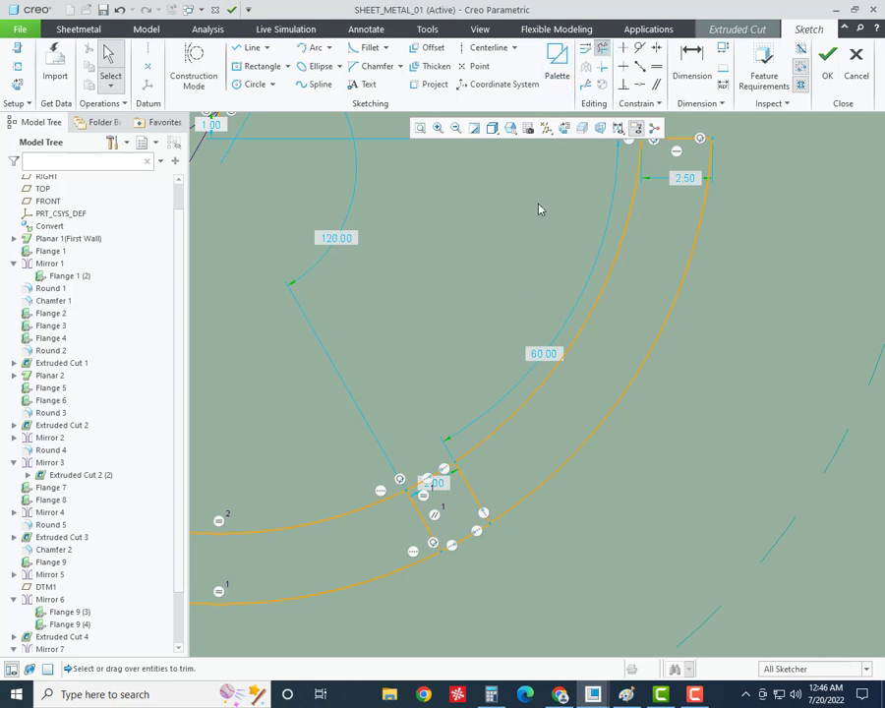
middle_click(439, 502)
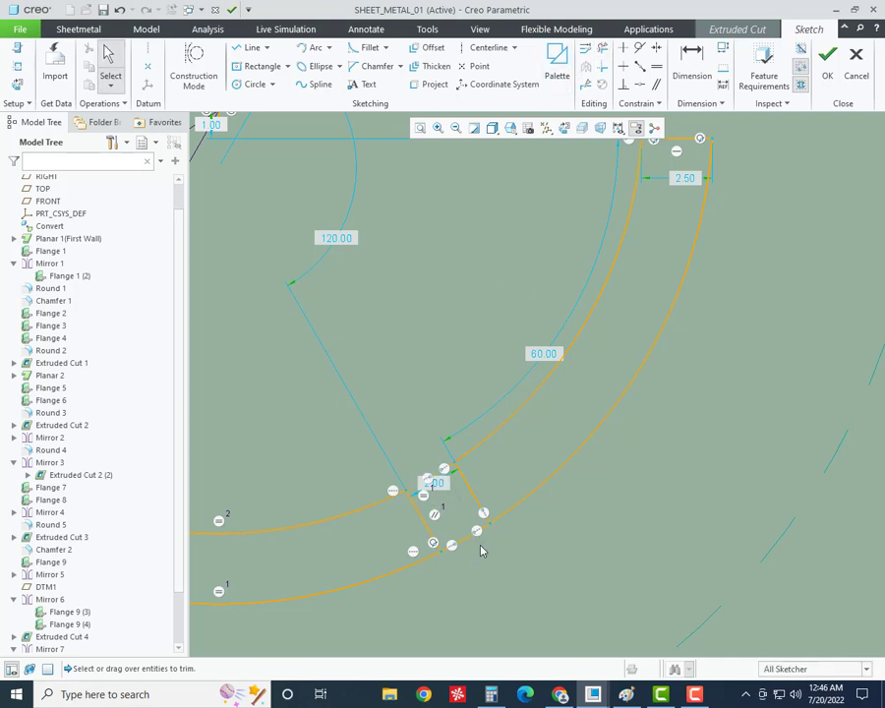
- Trim the arc pieces across the upper-left bridge, then undo that trim
click(604, 51)
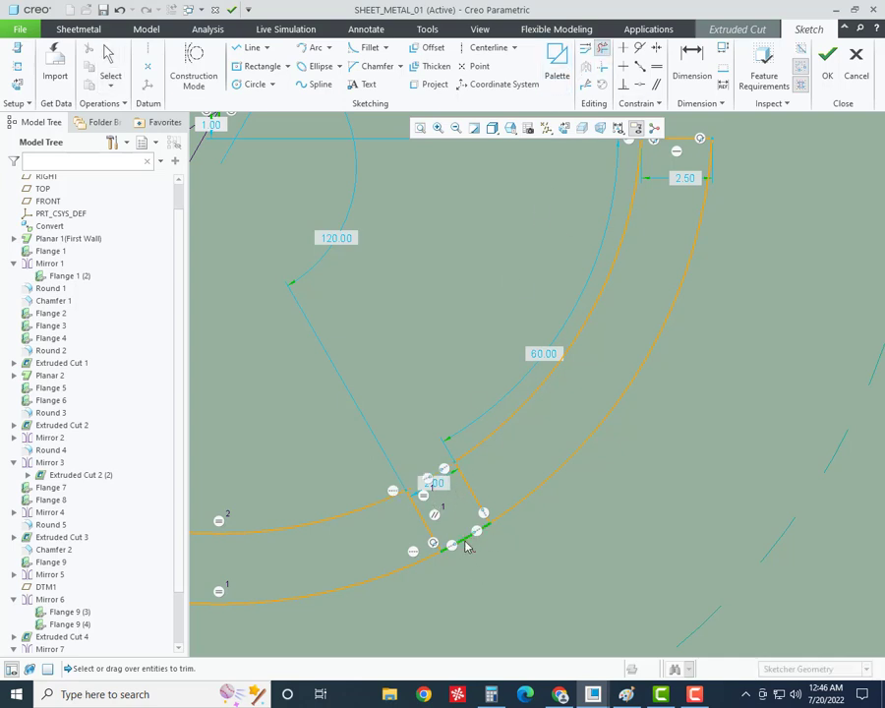
middle_click(472, 560)
scroll(472, 560, up, 5)
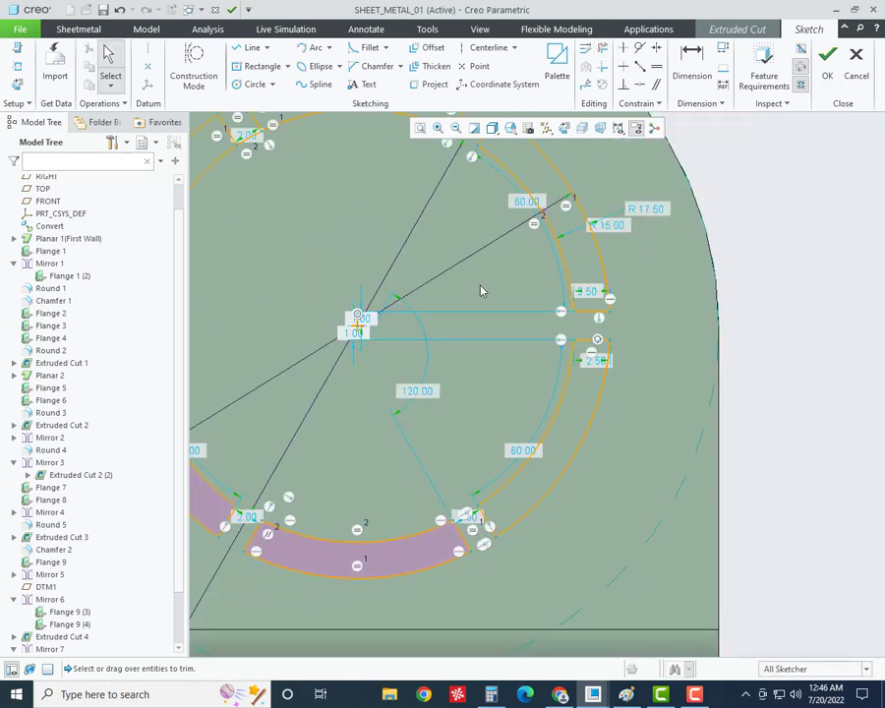
click(586, 54)
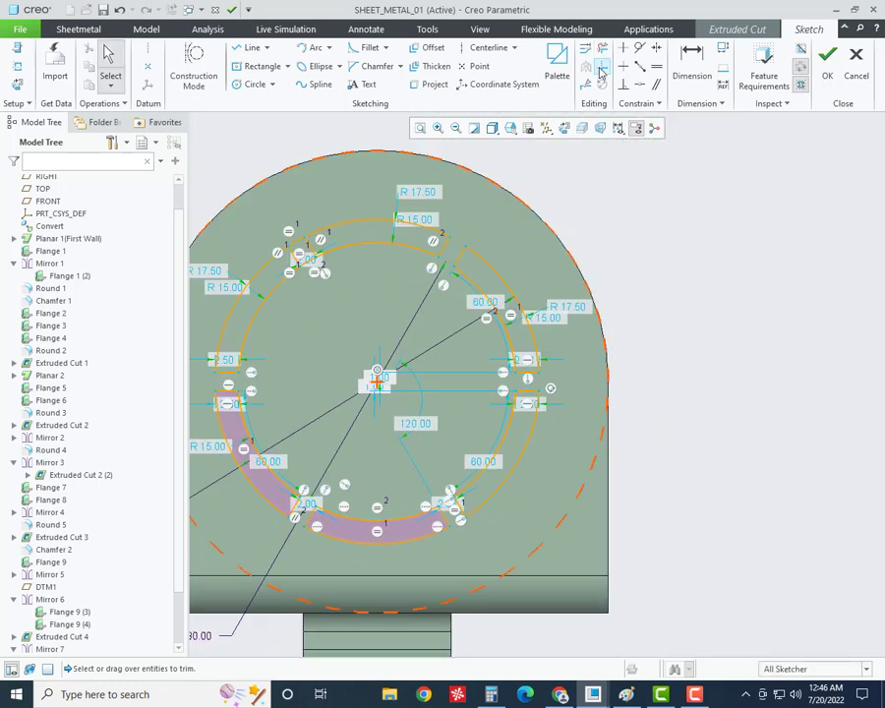
click(602, 71)
scroll(285, 273, down, 4)
scroll(315, 360, up, 4)
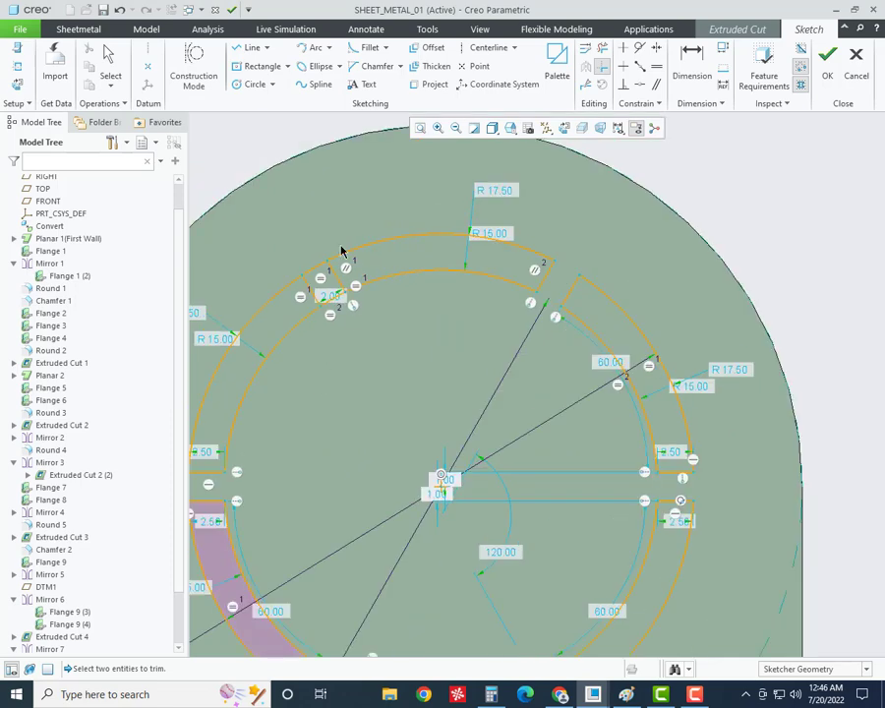
scroll(283, 308, down, 3)
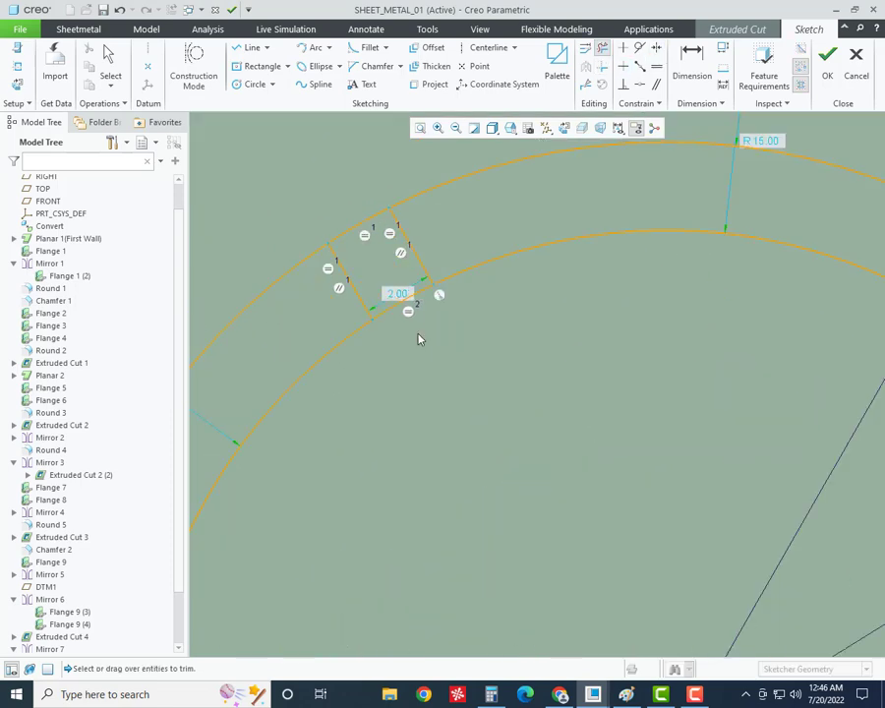
drag(375, 245, 385, 263)
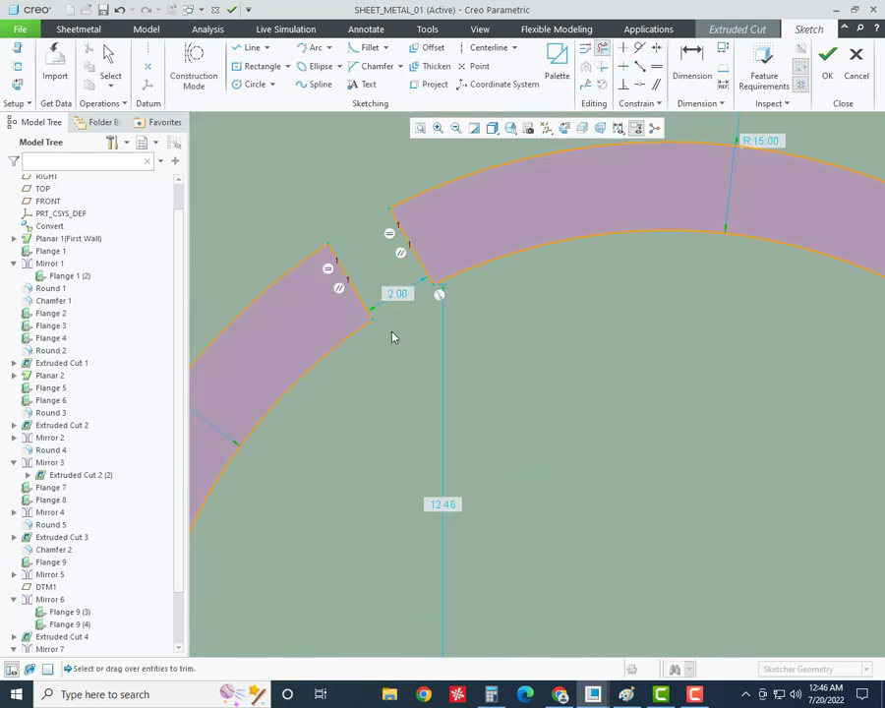
scroll(457, 373, up, 3)
scroll(456, 374, up, 2)
scroll(588, 401, down, 4)
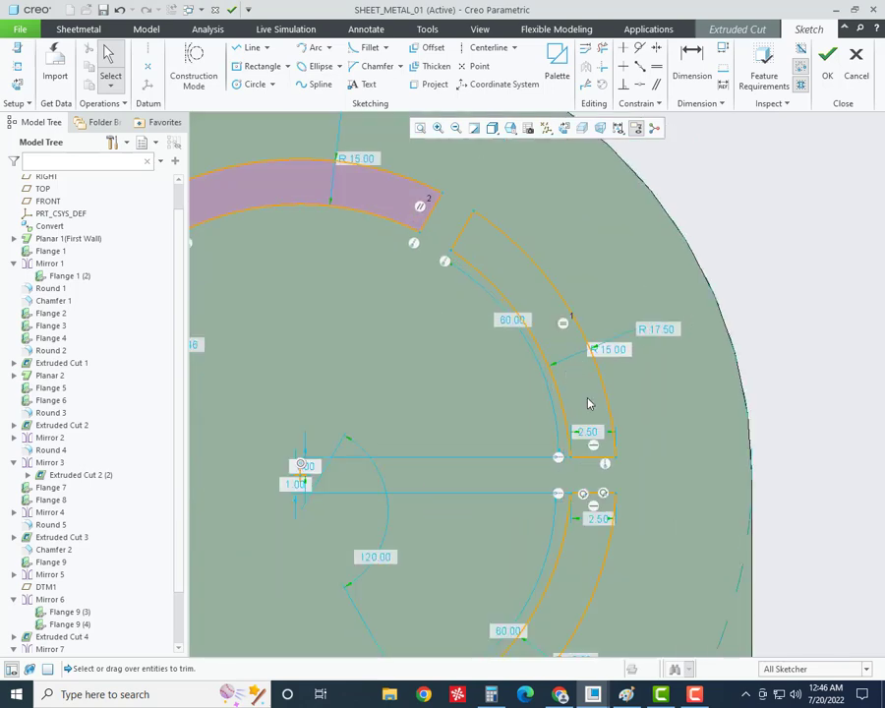
scroll(590, 401, up, 2)
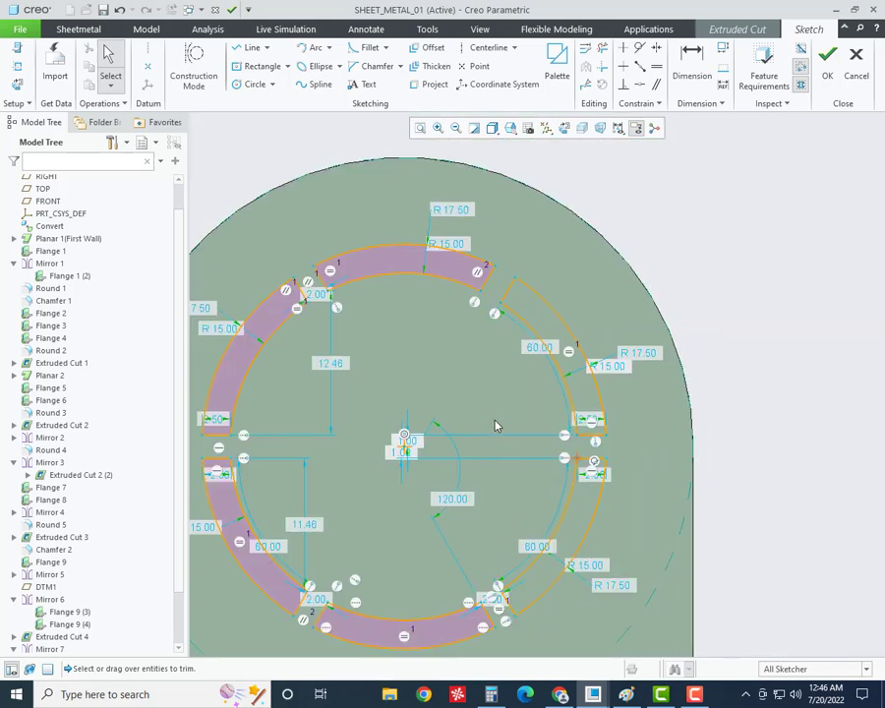
scroll(497, 425, up, 3)
scroll(506, 428, down, 3)
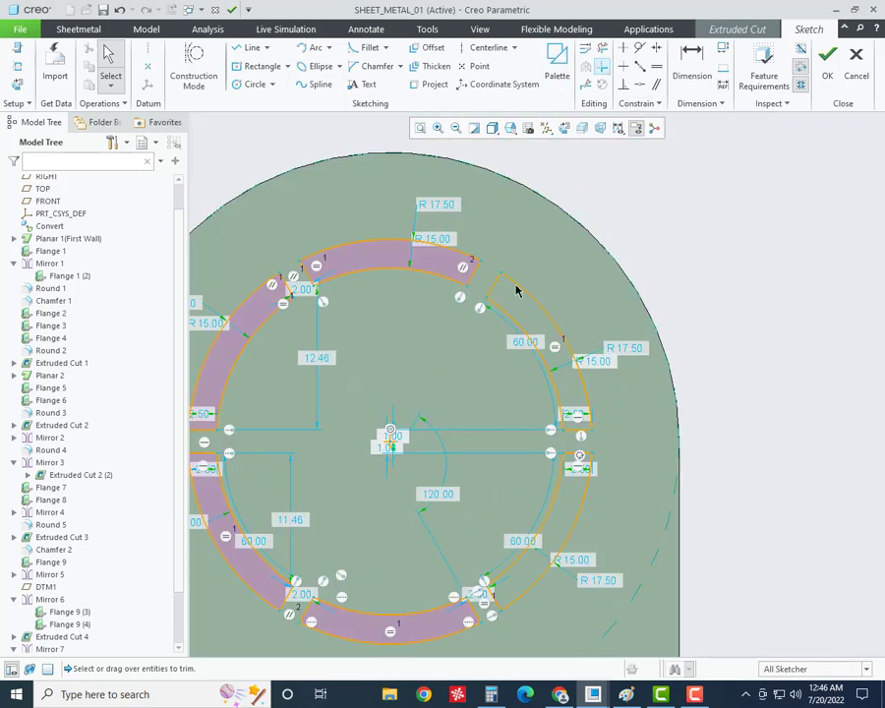
key(ctrl+z)
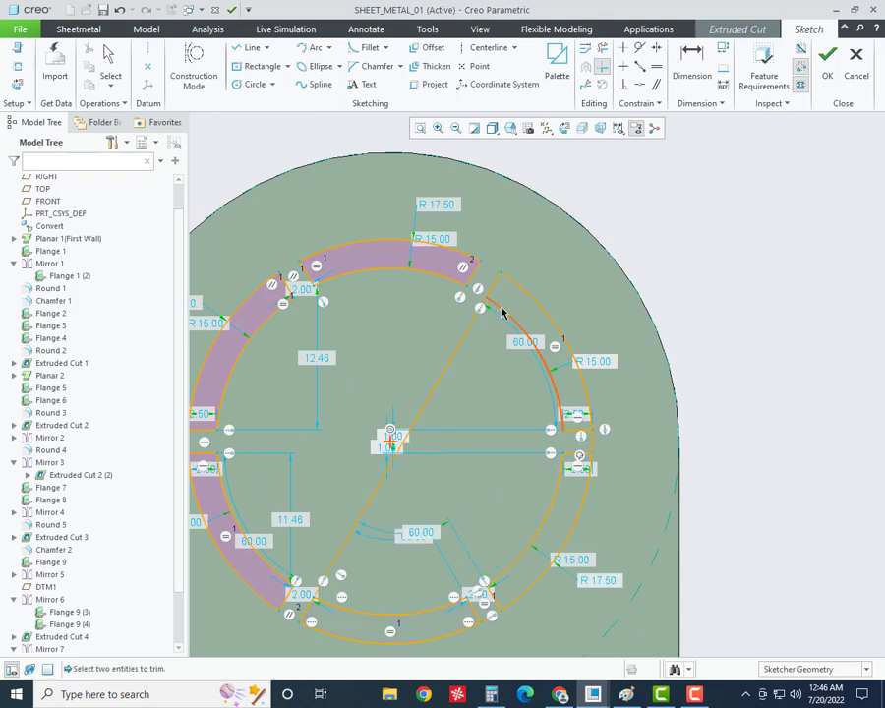
- Corner-trim the diagonal centre line back to the slot and trim the inner arc
click(496, 310)
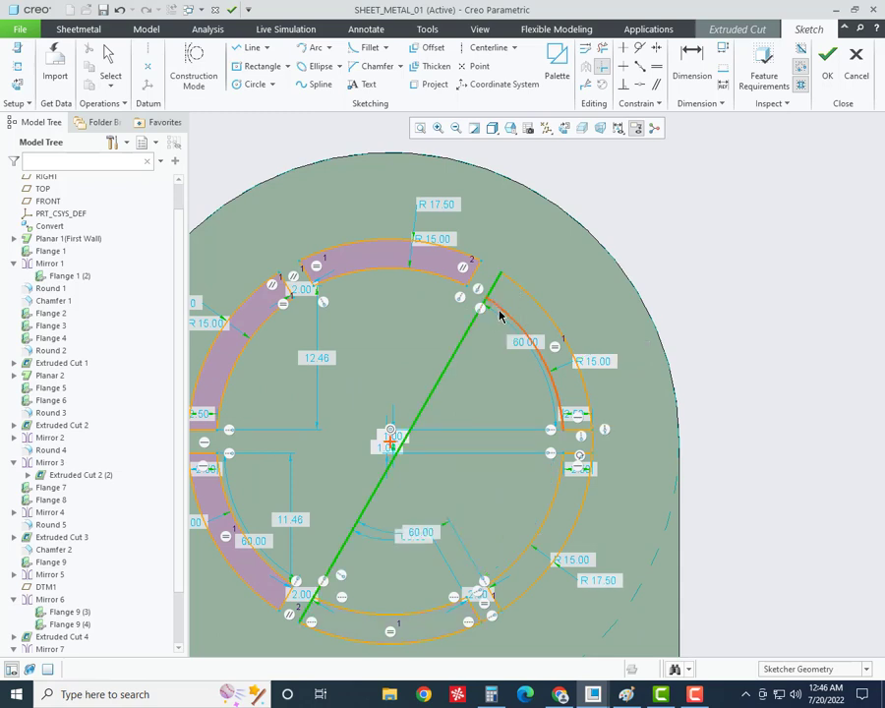
click(499, 305)
click(563, 419)
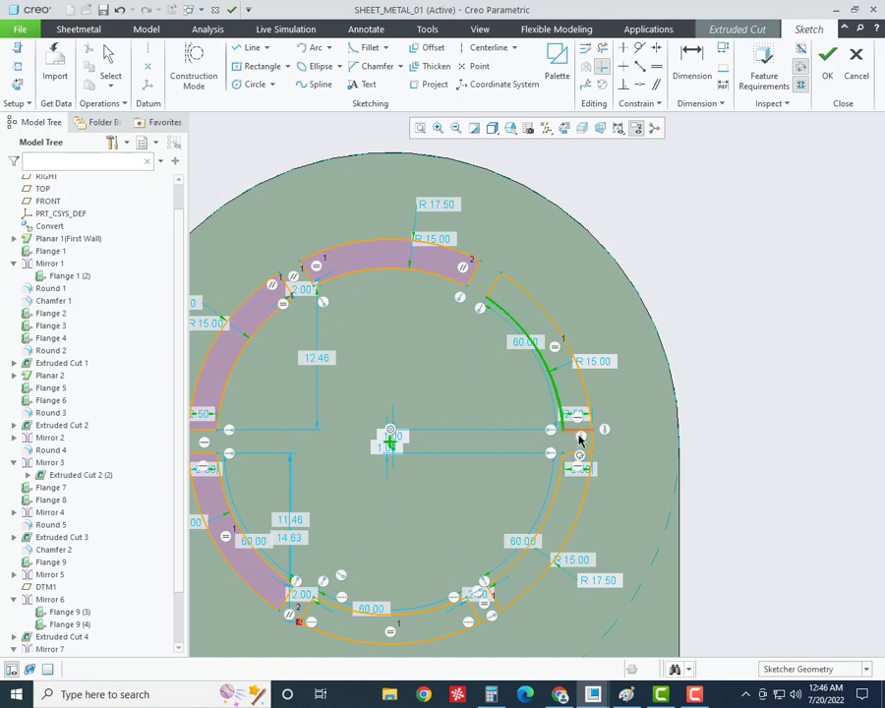
click(573, 429)
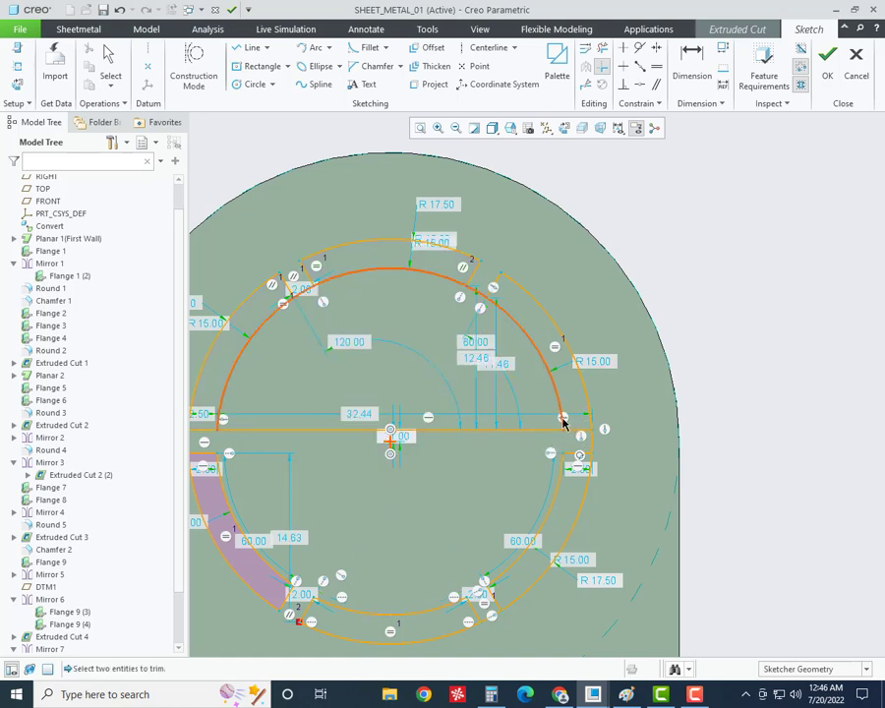
- Corner-trim the right outer arc and inner upper arcs at the horizontal line, closing the upper band
click(591, 422)
click(582, 429)
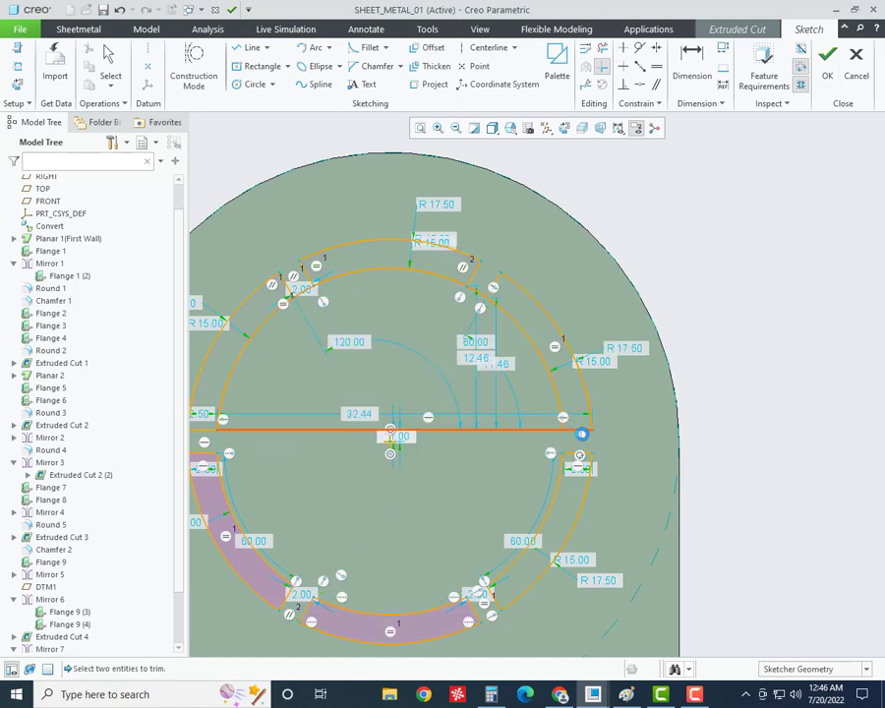
click(557, 416)
click(575, 437)
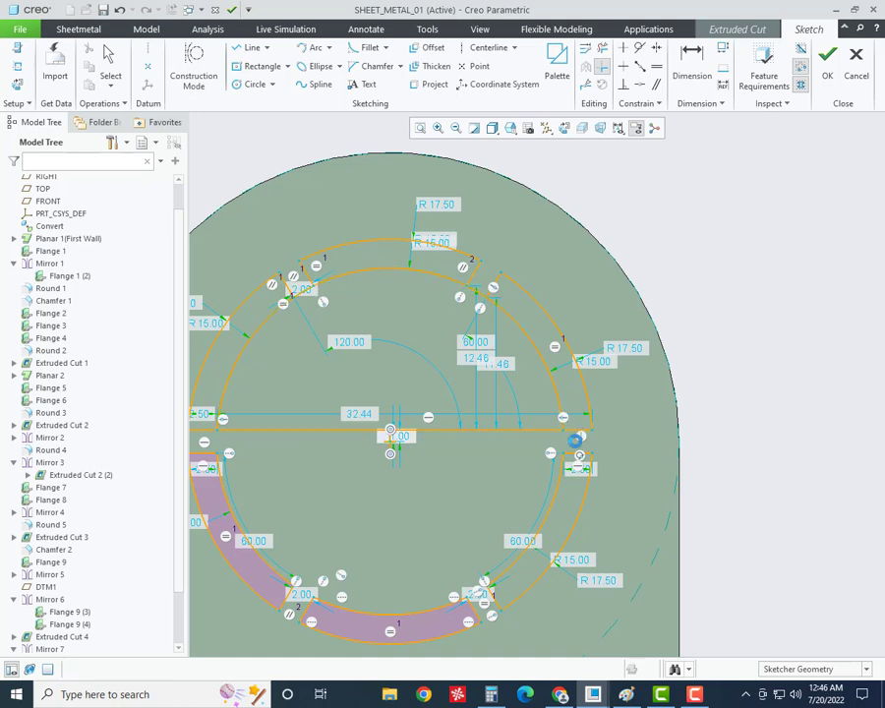
click(496, 290)
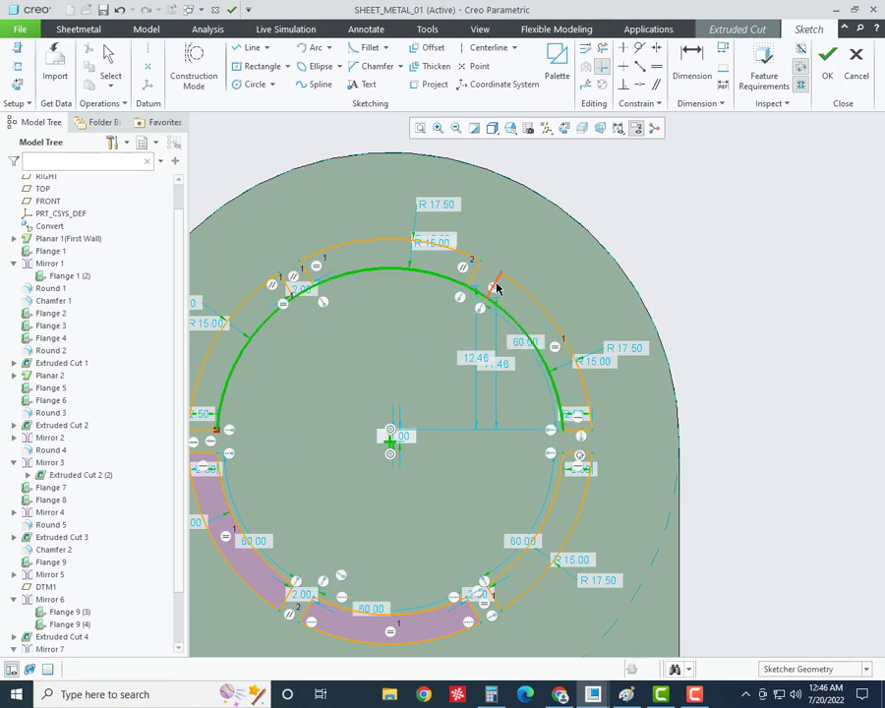
click(496, 287)
middle_click(552, 342)
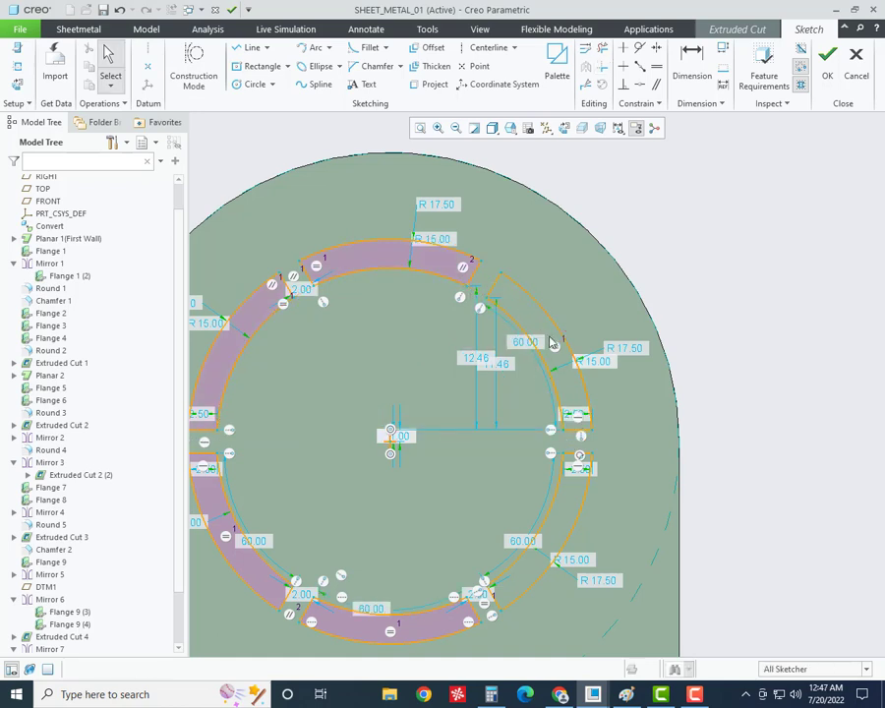
- Abandon a started line and delete the leftover arc segment at the bottom of the sketch
click(242, 49)
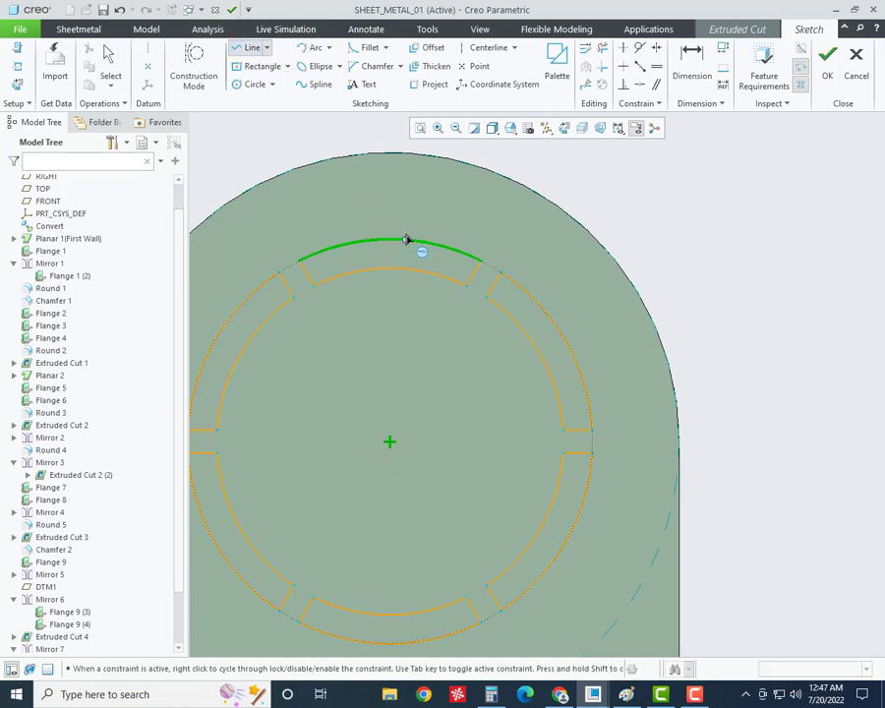
scroll(395, 428, down, 4)
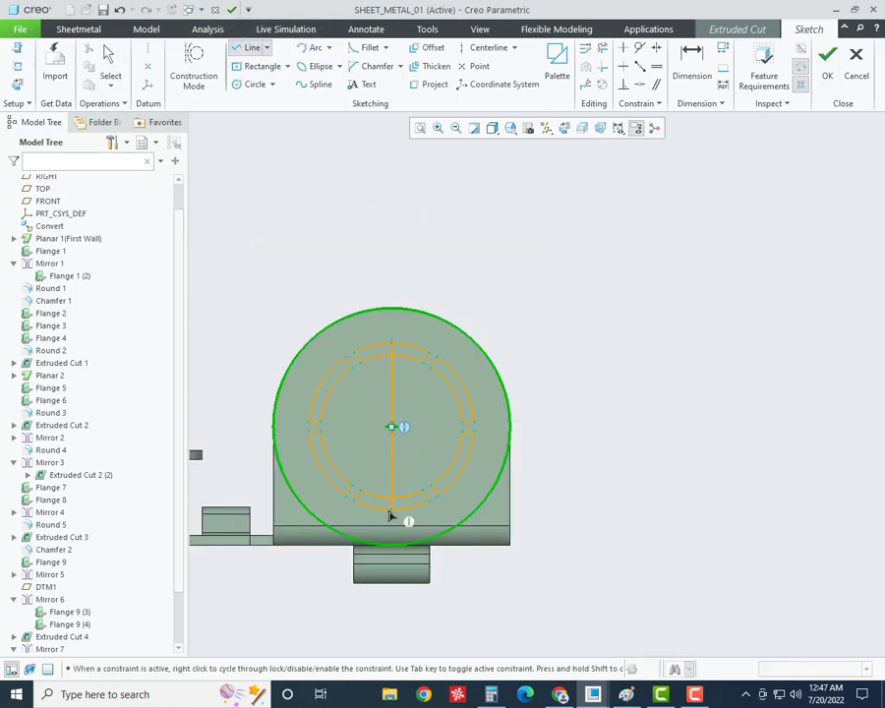
click(437, 494)
click(601, 48)
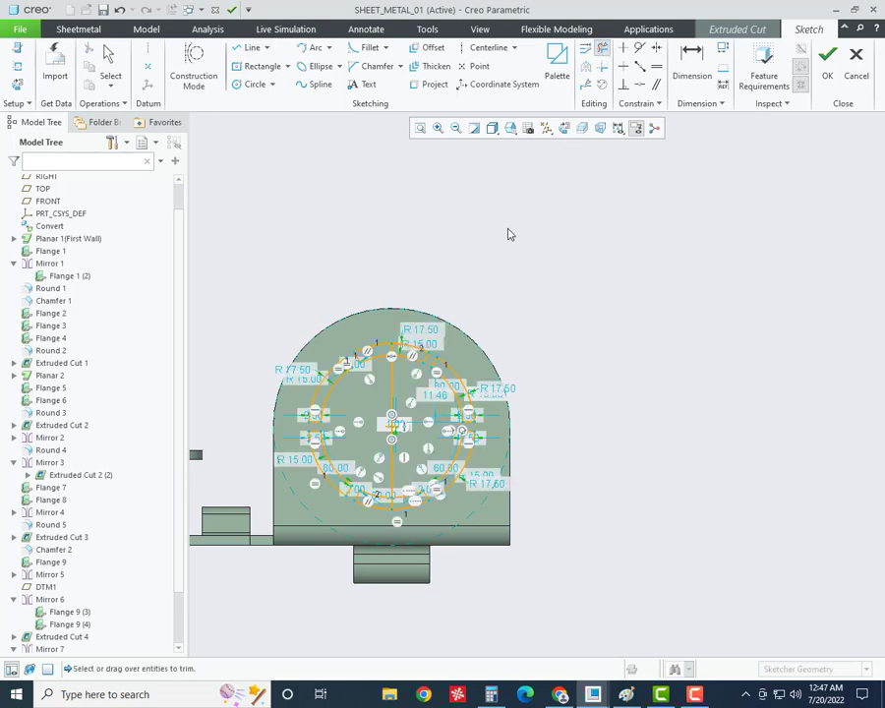
scroll(410, 344, up, 5)
scroll(412, 354, down, 4)
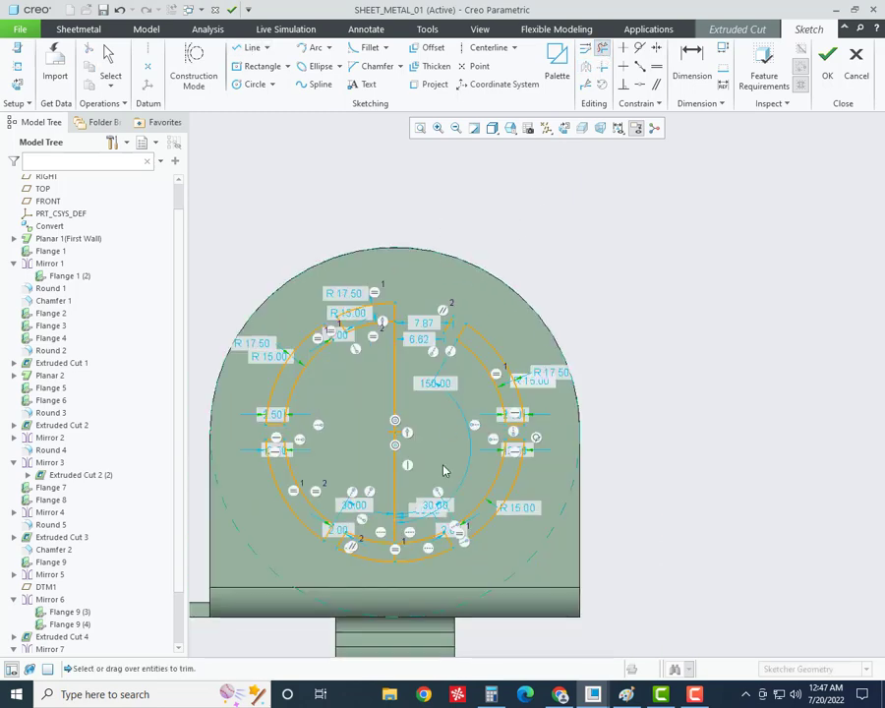
scroll(400, 590, up, 5)
scroll(393, 565, down, 4)
click(396, 590)
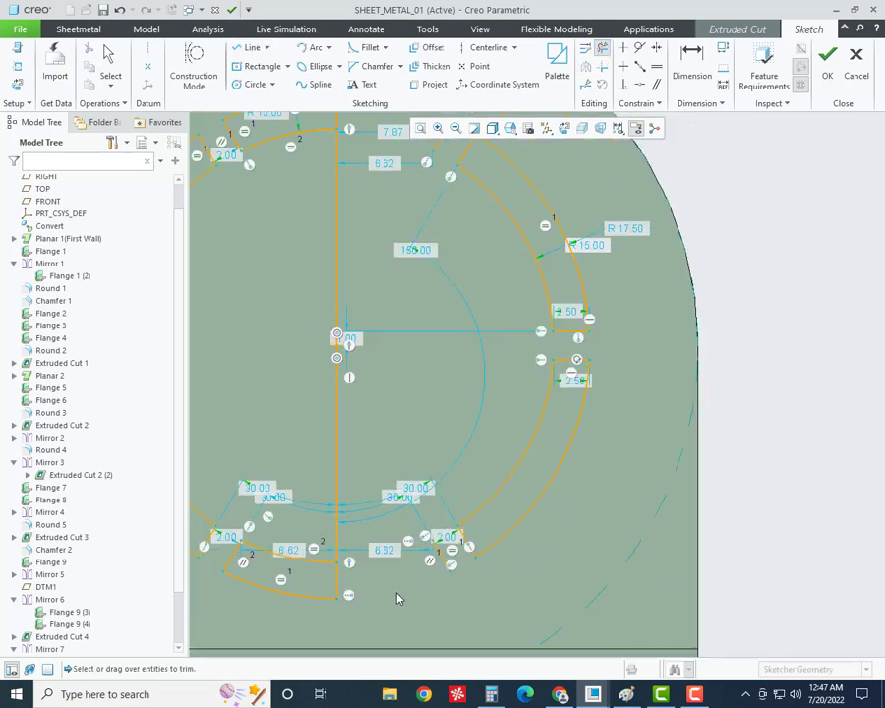
scroll(458, 529, down, 1)
- Box-select and delete all entities on the right half of the ring-slot sketch
drag(624, 213, 411, 587)
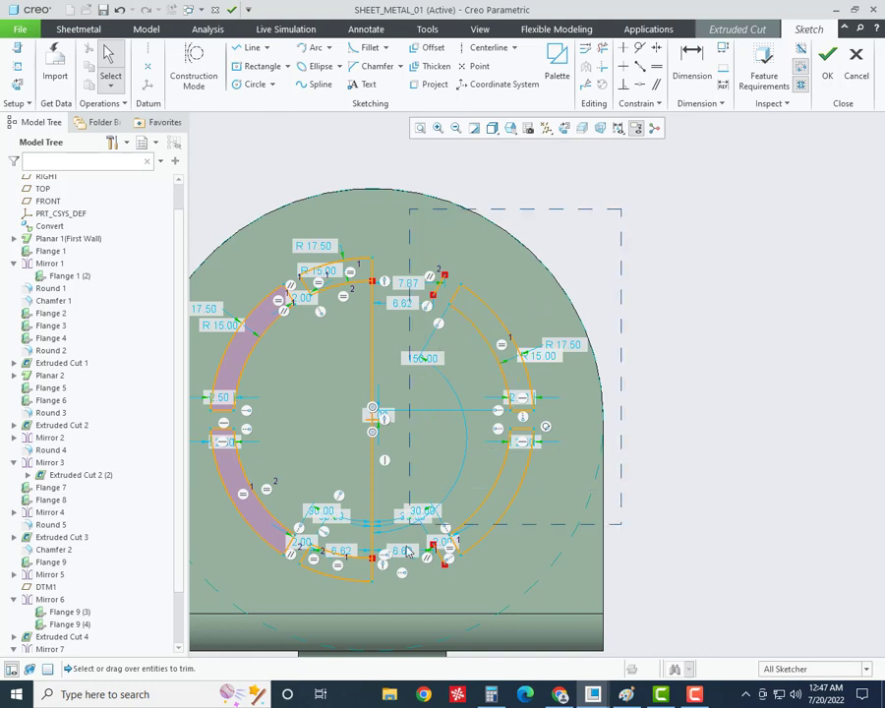
key(Delete)
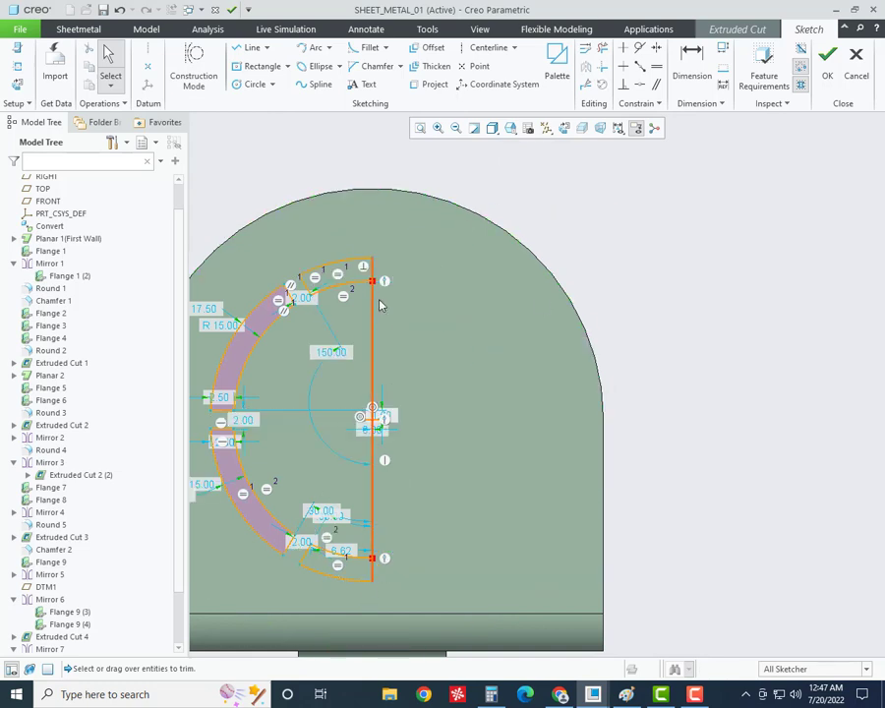
drag(416, 295, 505, 466)
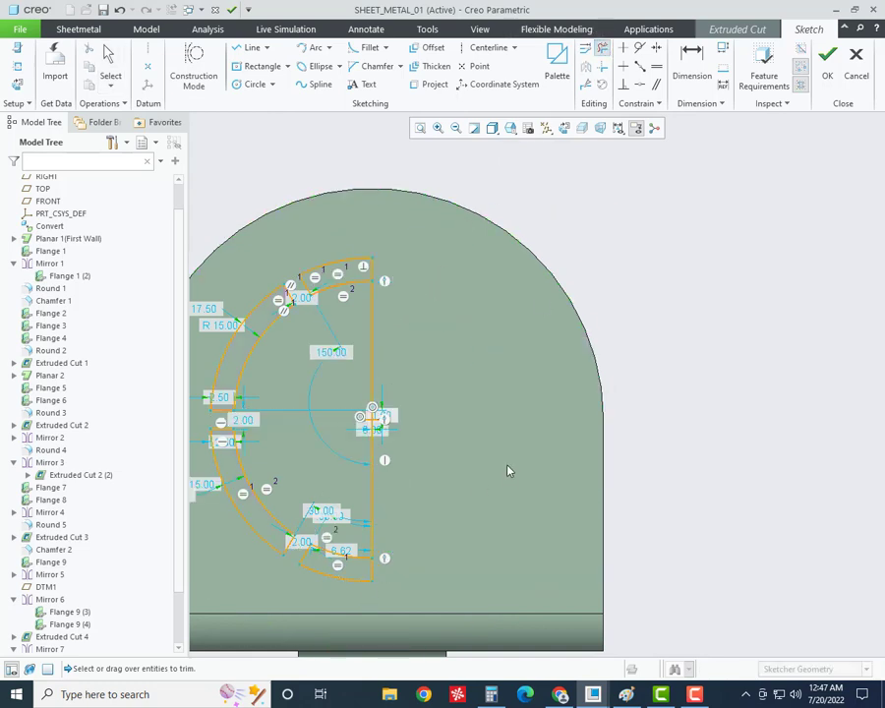
middle_click(440, 486)
scroll(351, 538, down, 3)
scroll(361, 536, up, 2)
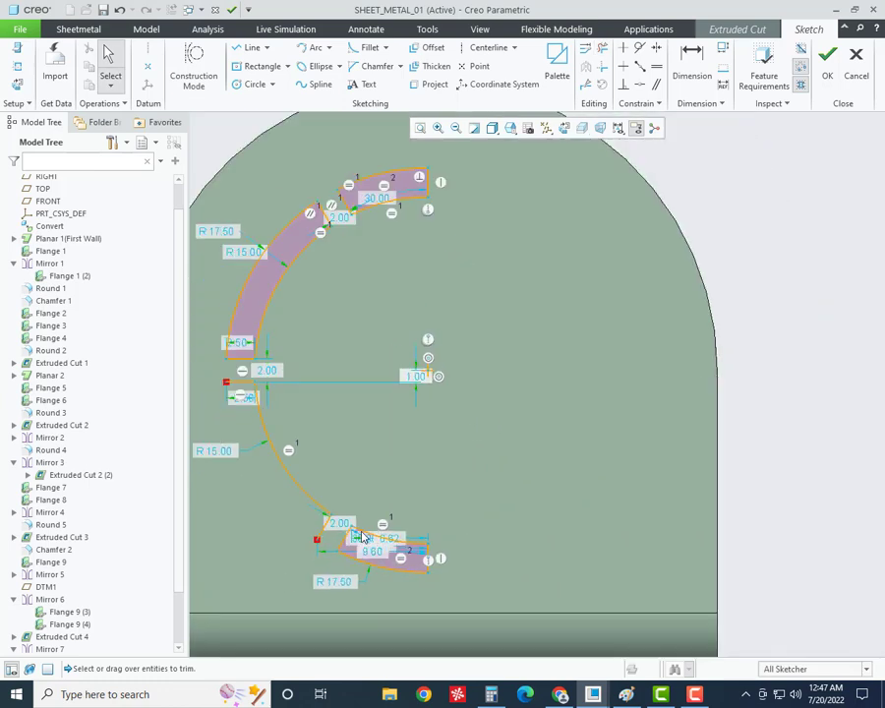
key(ctrl+z)
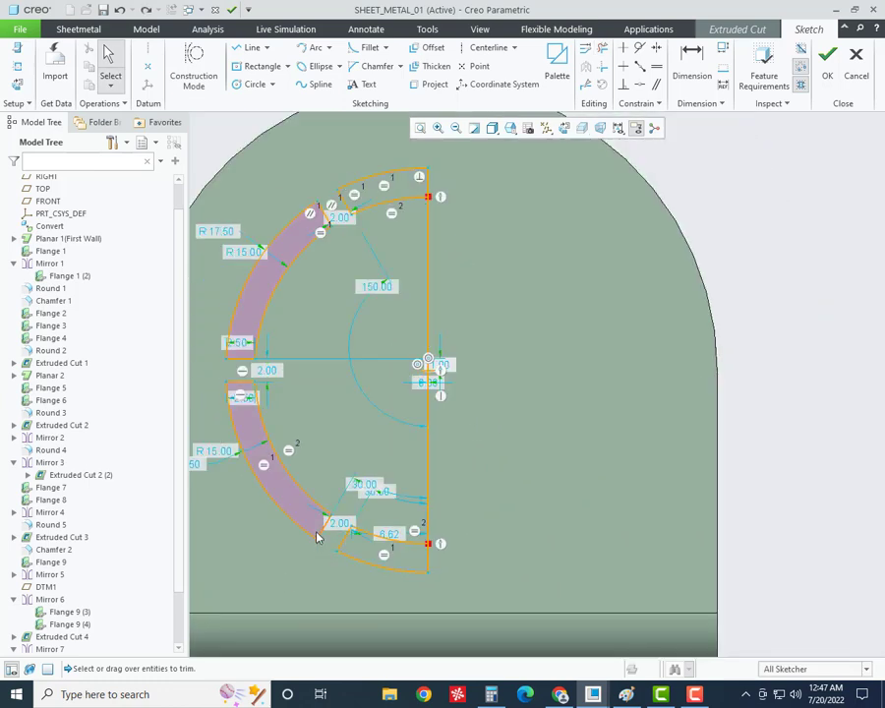
- Delete the vertical centre line, leaving only the left C-shaped slot
click(601, 49)
click(428, 513)
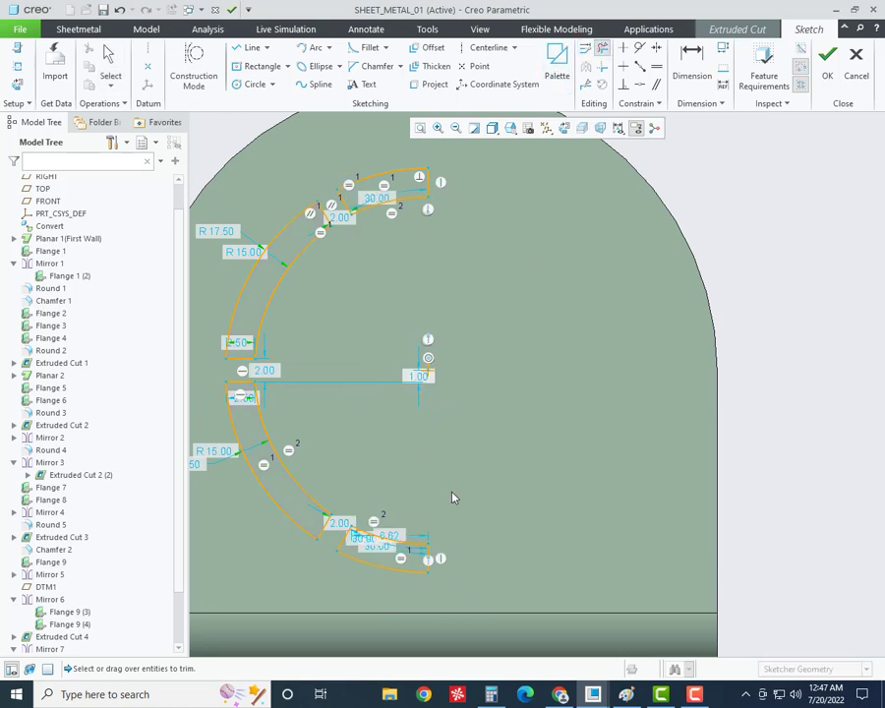
middle_click(453, 498)
scroll(454, 501, up, 3)
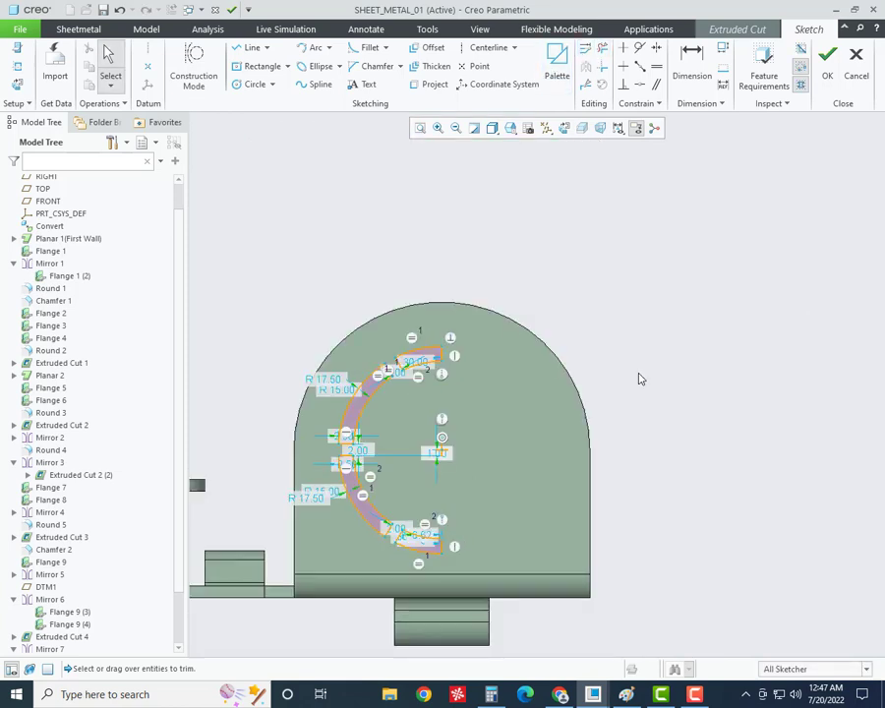
- Try to finish the sketch, continuing past the incomplete-section and missing-reference warnings
click(827, 61)
click(496, 377)
scroll(488, 419, up, 2)
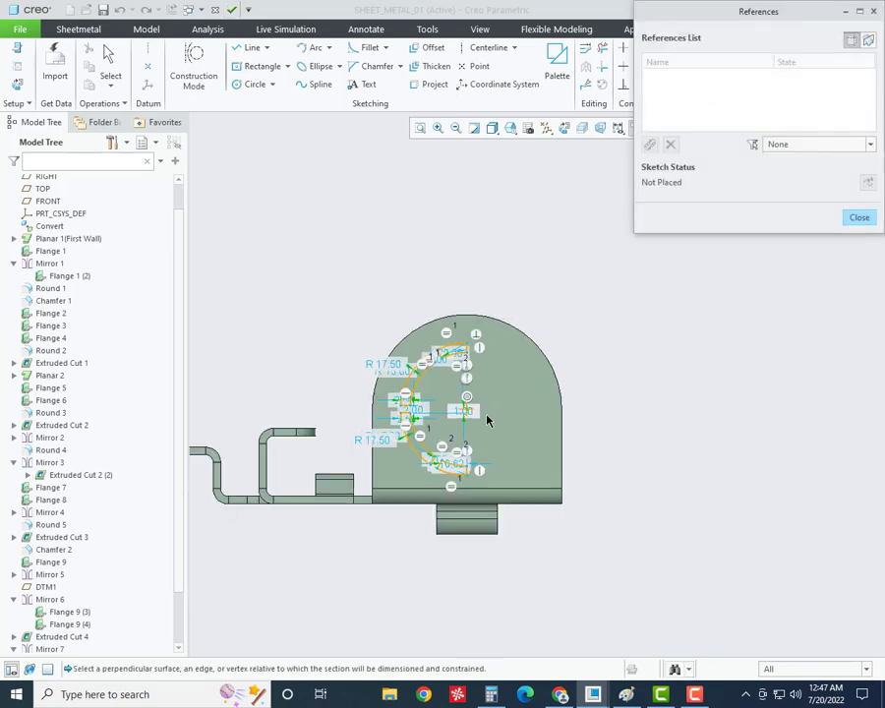
scroll(534, 351, down, 4)
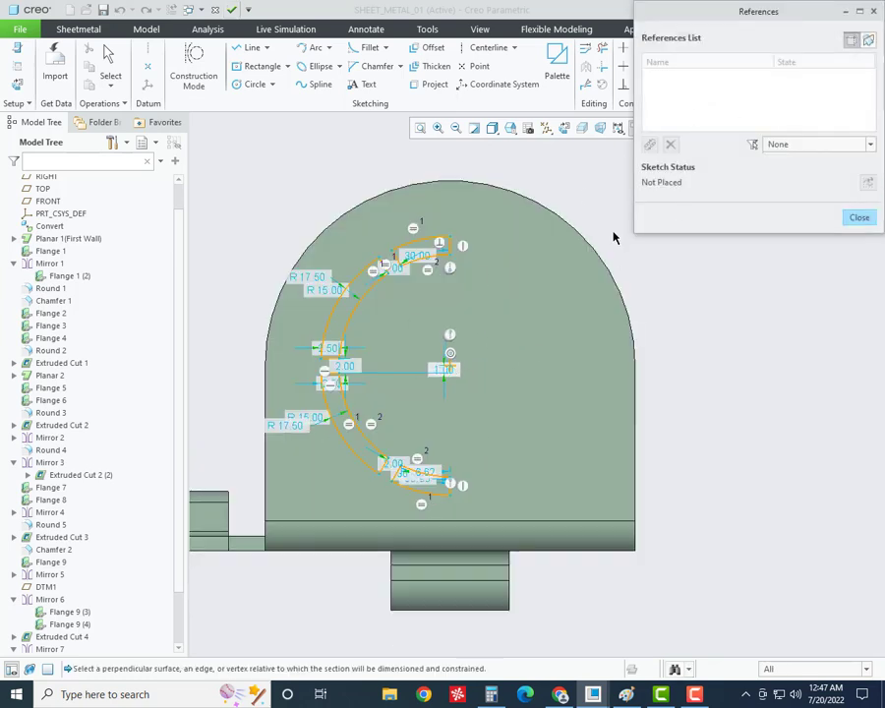
click(858, 216)
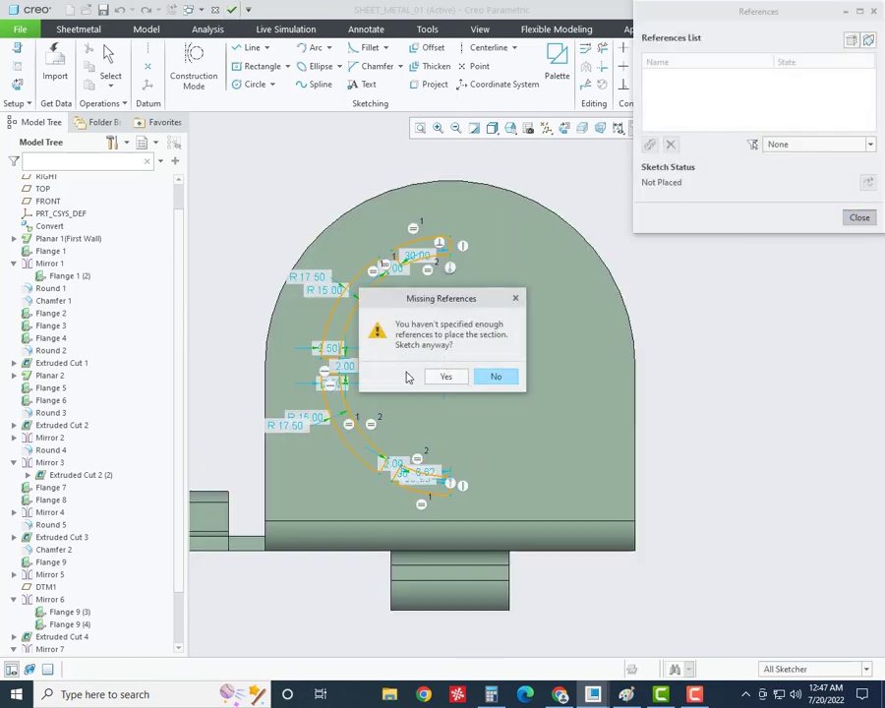
click(447, 375)
- Show datum planes and add DTM1 and a flange surface as sketch references
click(17, 68)
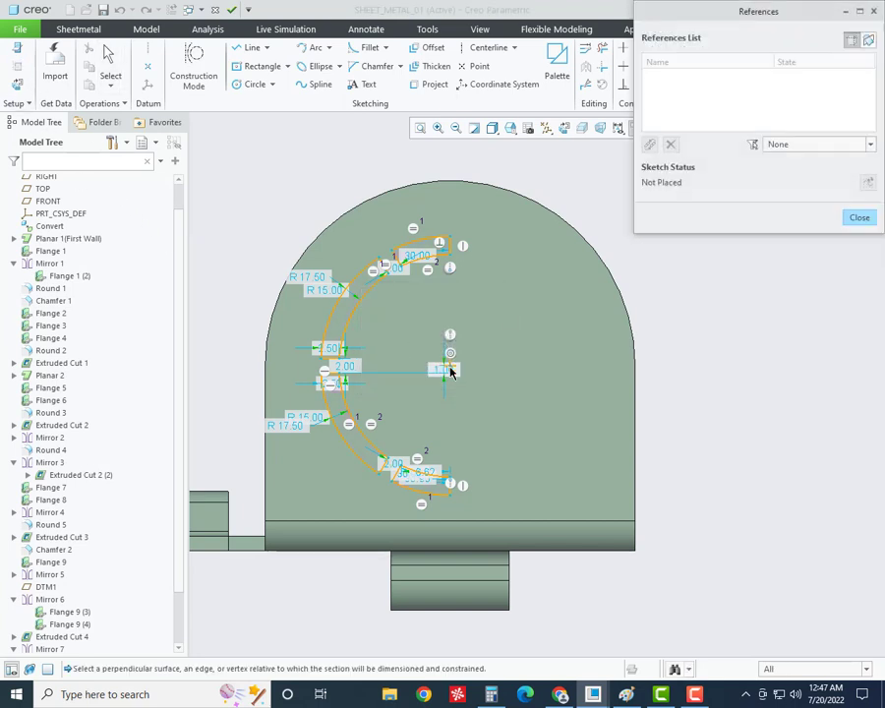
click(546, 128)
click(548, 205)
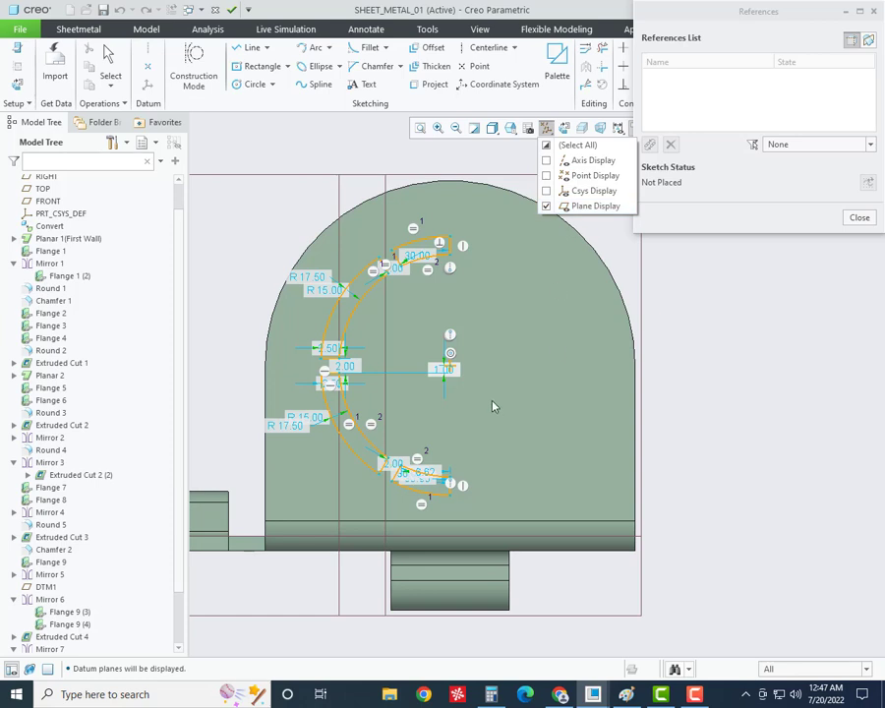
click(691, 109)
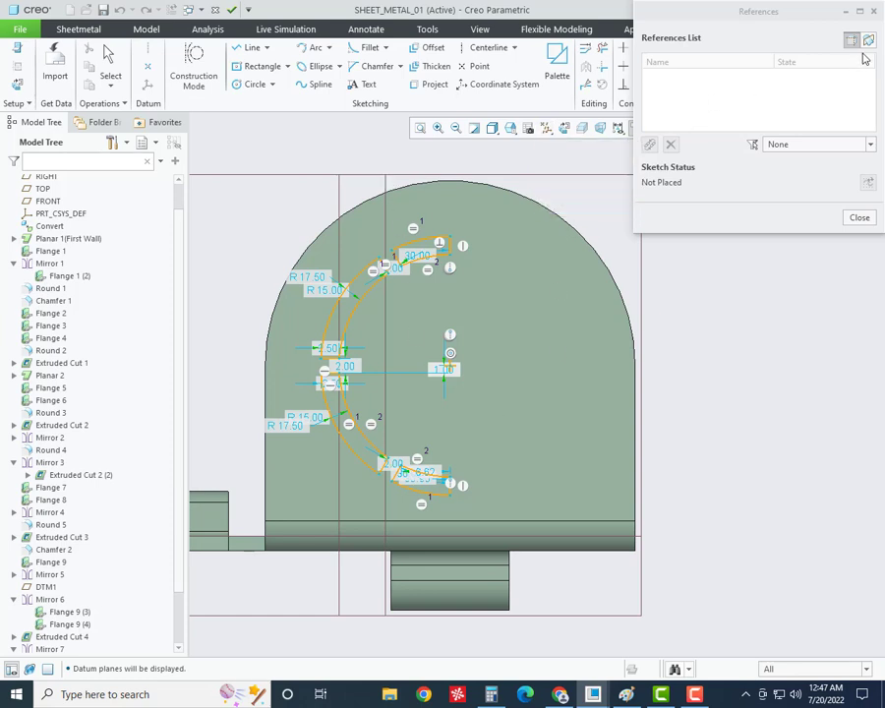
click(851, 40)
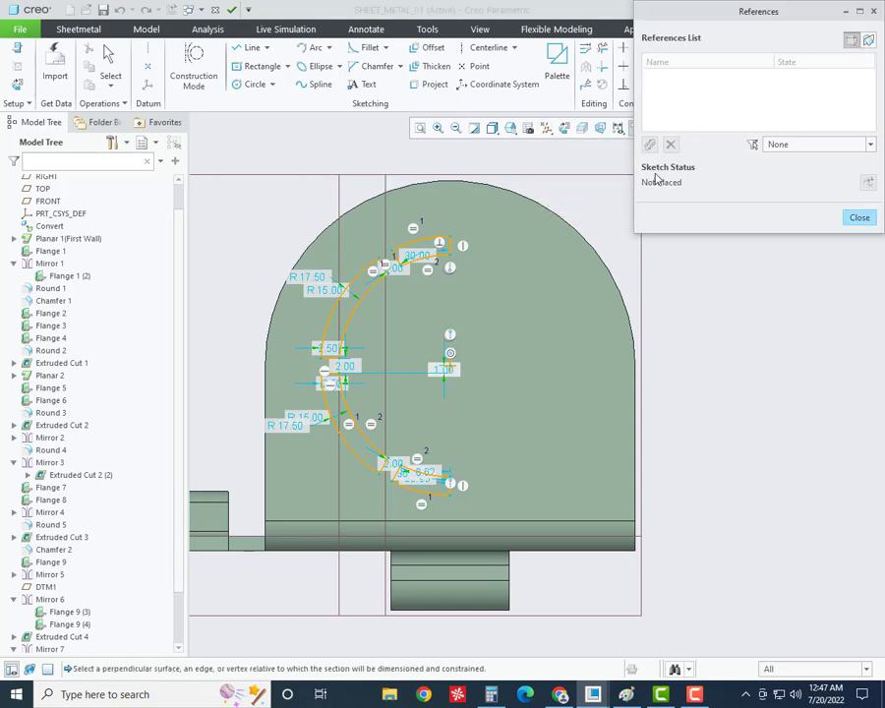
click(425, 537)
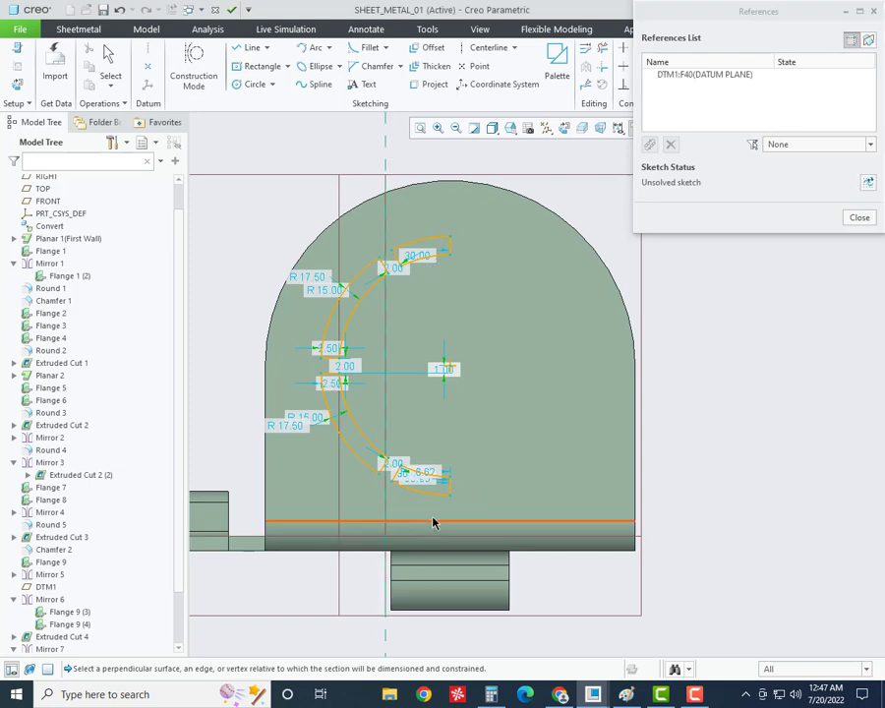
click(592, 247)
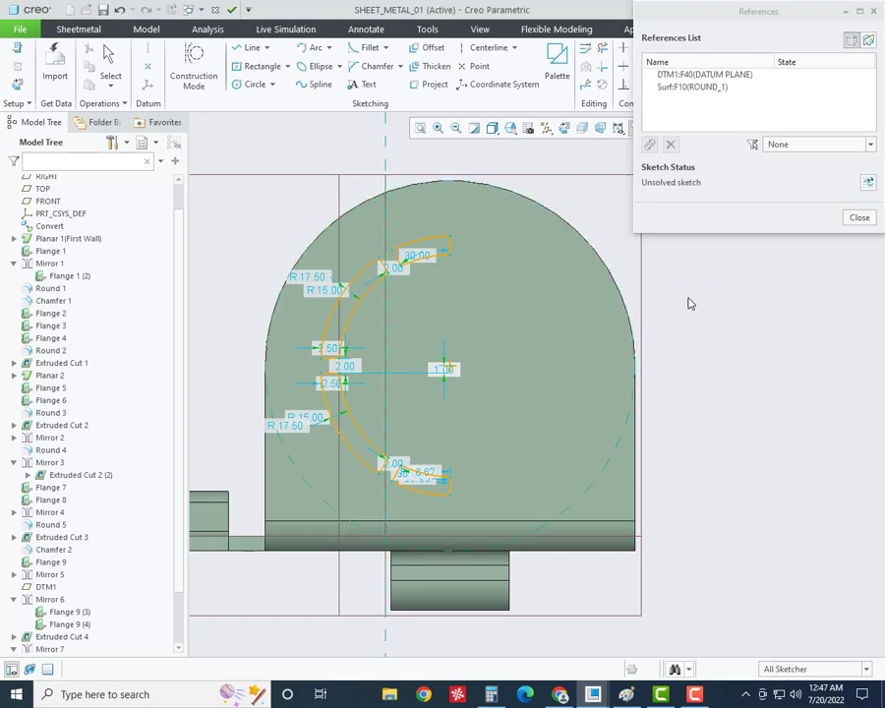
middle_click(693, 303)
- Accept the sketch and complete the C-slot extruded cut as Extruded Cut 6
click(827, 59)
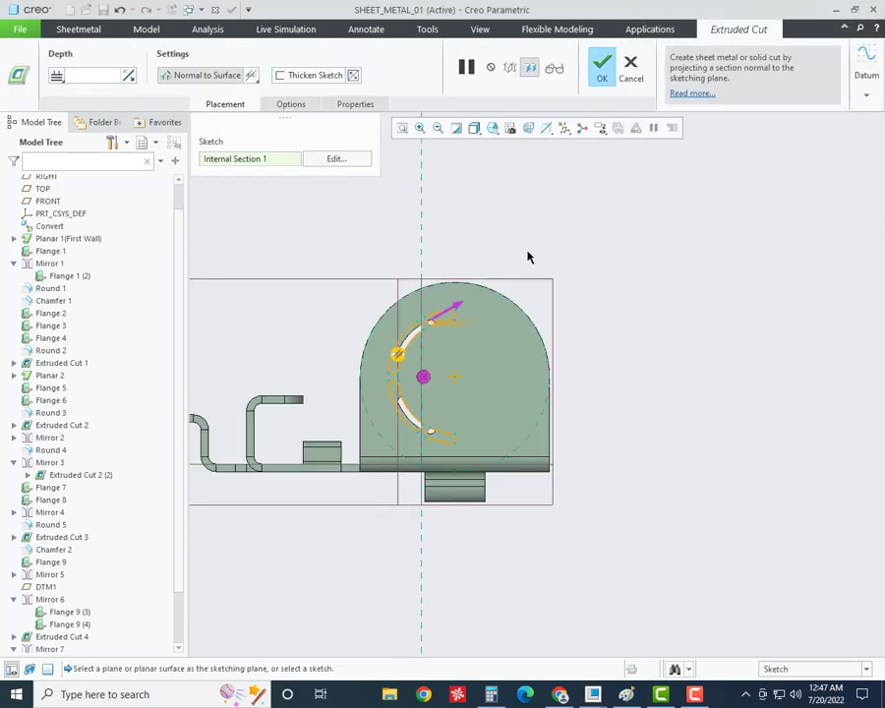
click(595, 81)
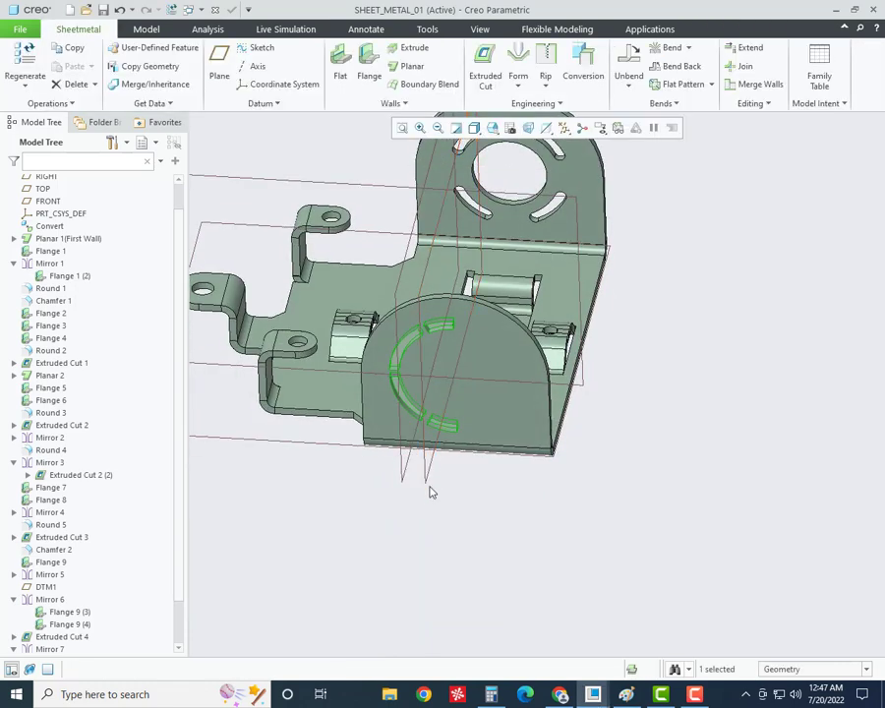
click(219, 64)
- Create datum plane DTM2 midway between the two end flange faces
scroll(331, 283, up, 3)
scroll(260, 271, up, 2)
scroll(331, 296, up, 3)
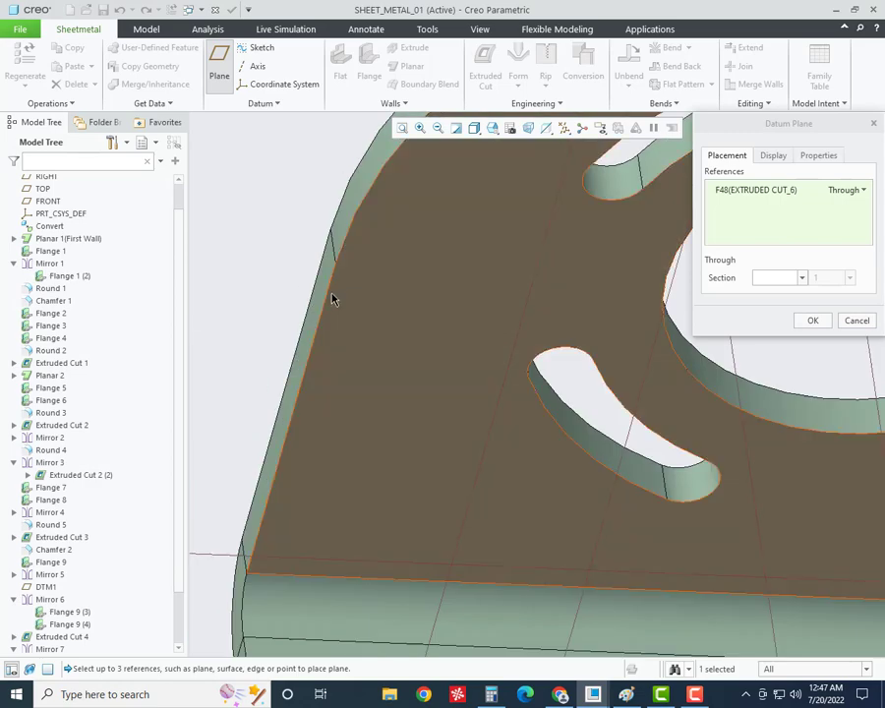
scroll(319, 289, up, 2)
click(318, 291)
scroll(318, 291, down, 8)
middle_drag(334, 281, 521, 309)
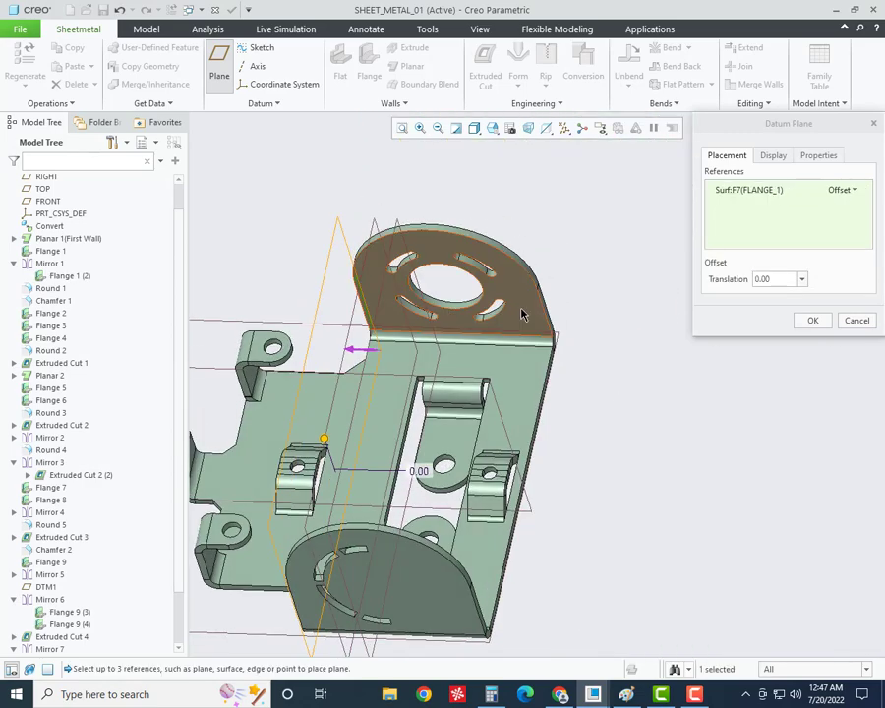
scroll(624, 296, up, 6)
scroll(625, 297, down, 2)
ctrl+click(604, 297)
scroll(603, 297, down, 2)
scroll(737, 387, down, 3)
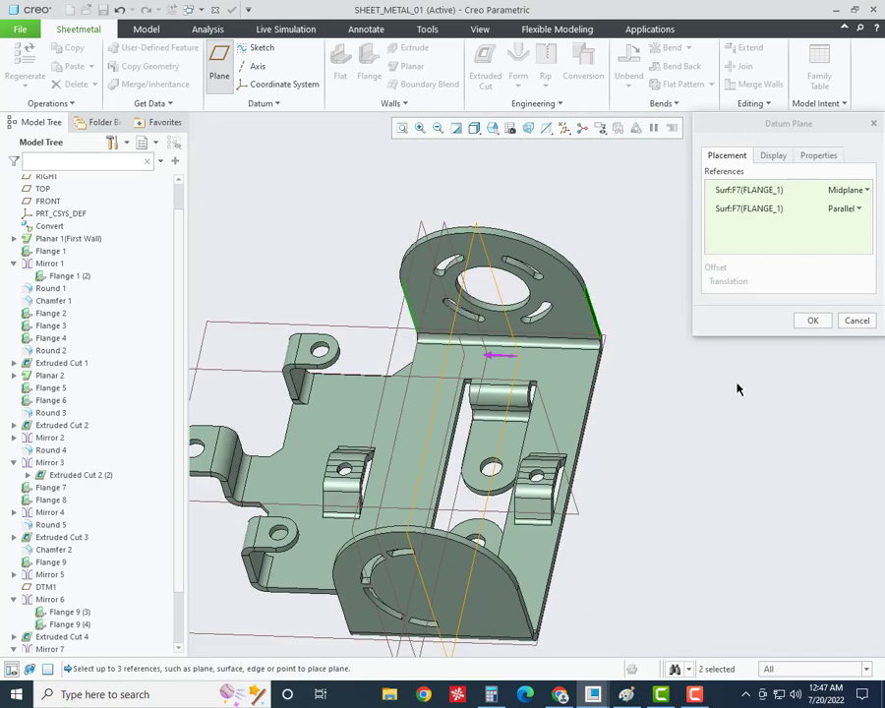
middle_click(418, 494)
- Mirror Extruded Cut 6 about DTM2 onto the opposite flange as Mirror 8
click(49, 624)
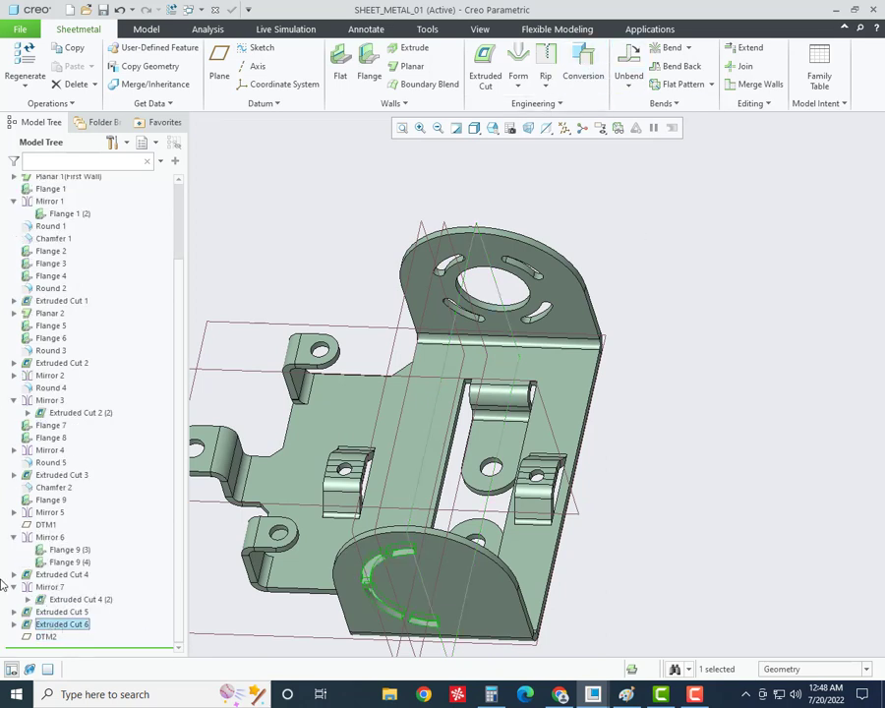
right_click(67, 630)
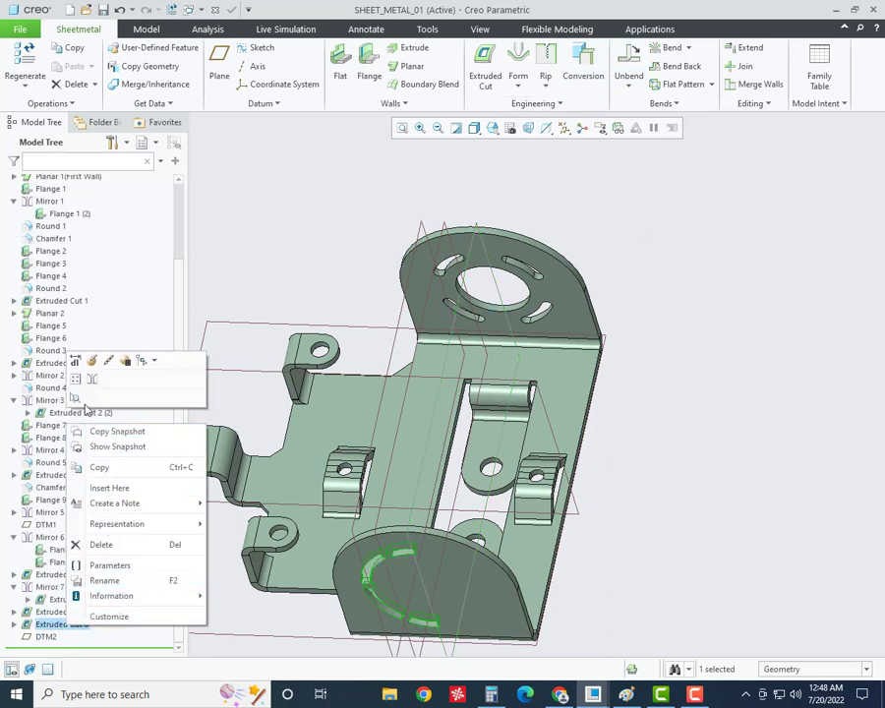
click(84, 365)
click(475, 231)
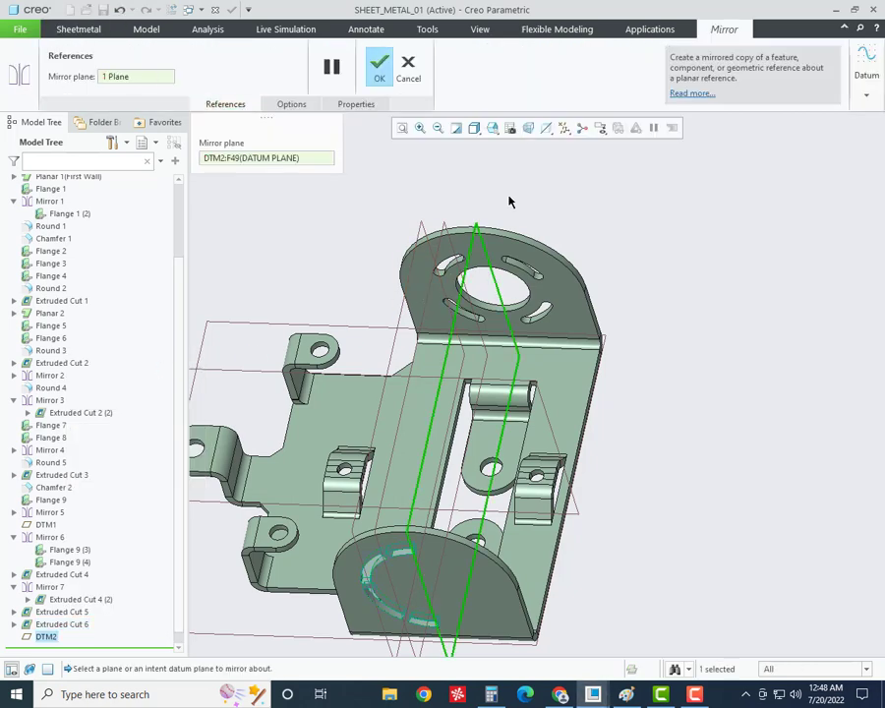
middle_click(509, 200)
middle_drag(503, 257, 545, 558)
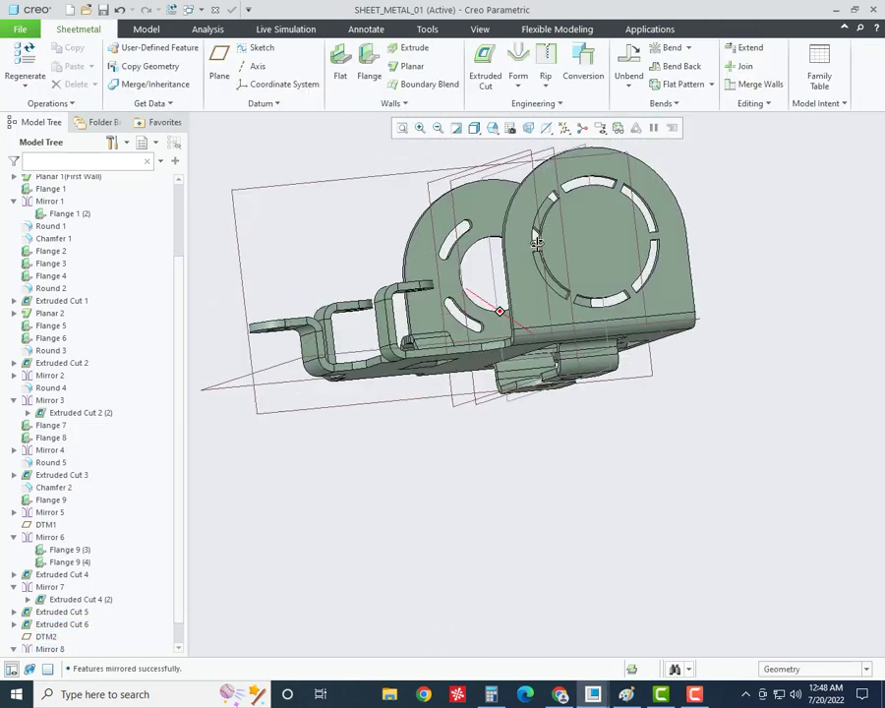
- Turn on datum axis display and orbit the bracket to a new angle
middle_drag(538, 381, 432, 246)
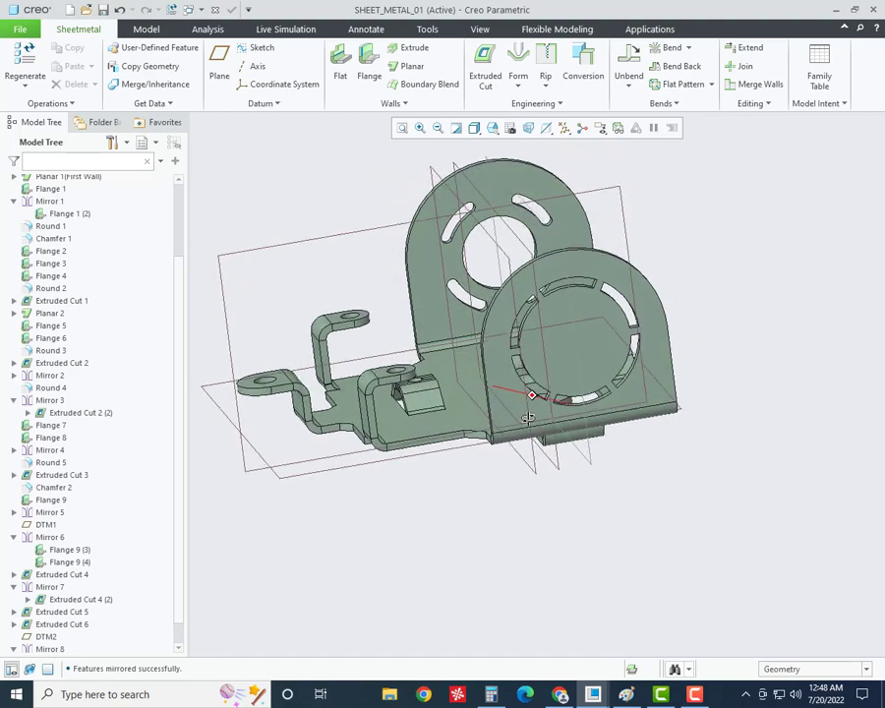
scroll(417, 222, up, 5)
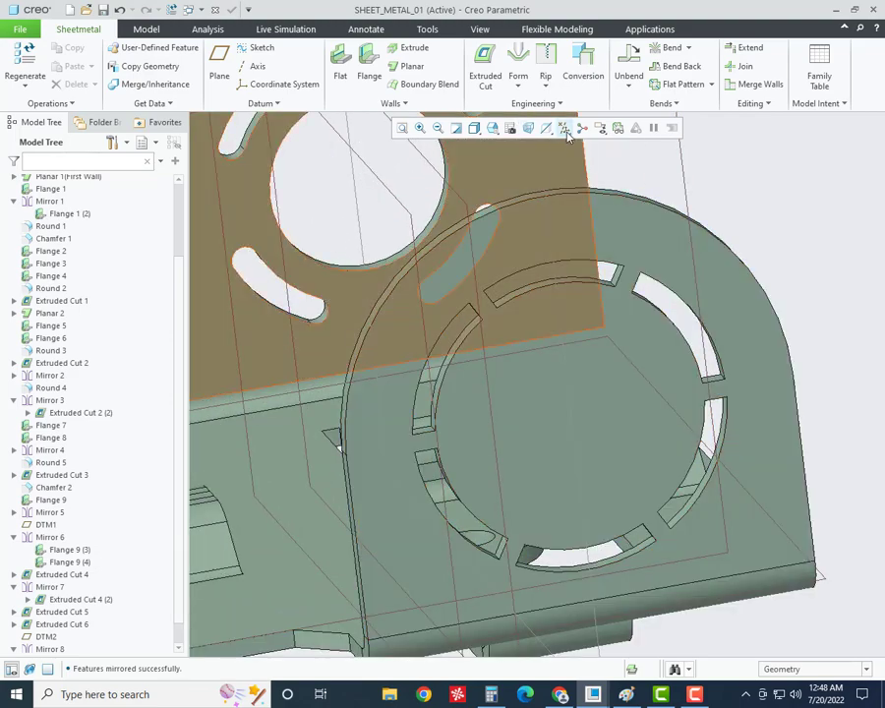
click(563, 128)
click(590, 161)
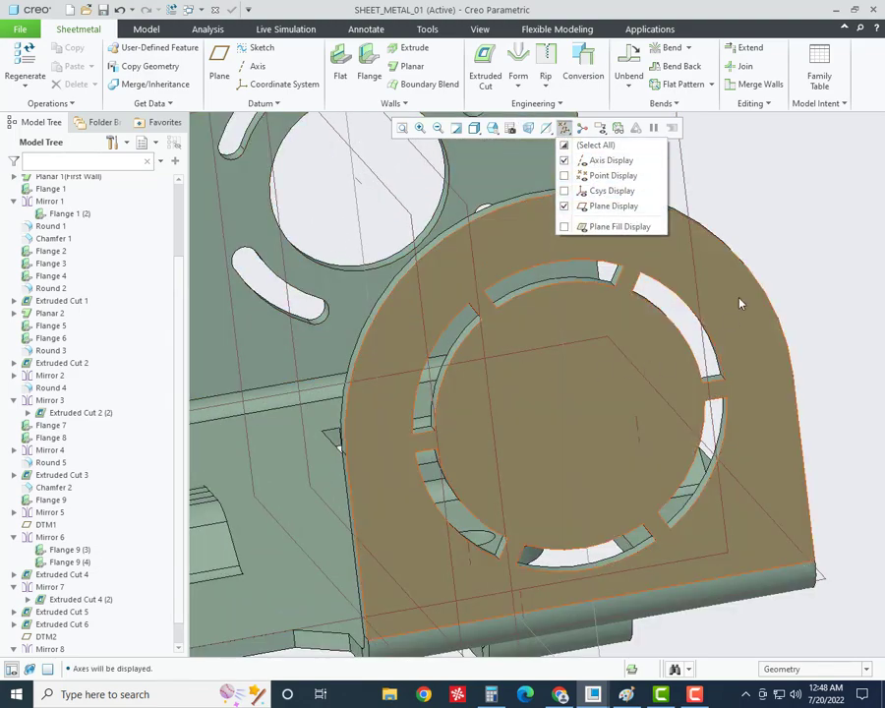
scroll(774, 249, down, 5)
middle_drag(472, 266, 656, 416)
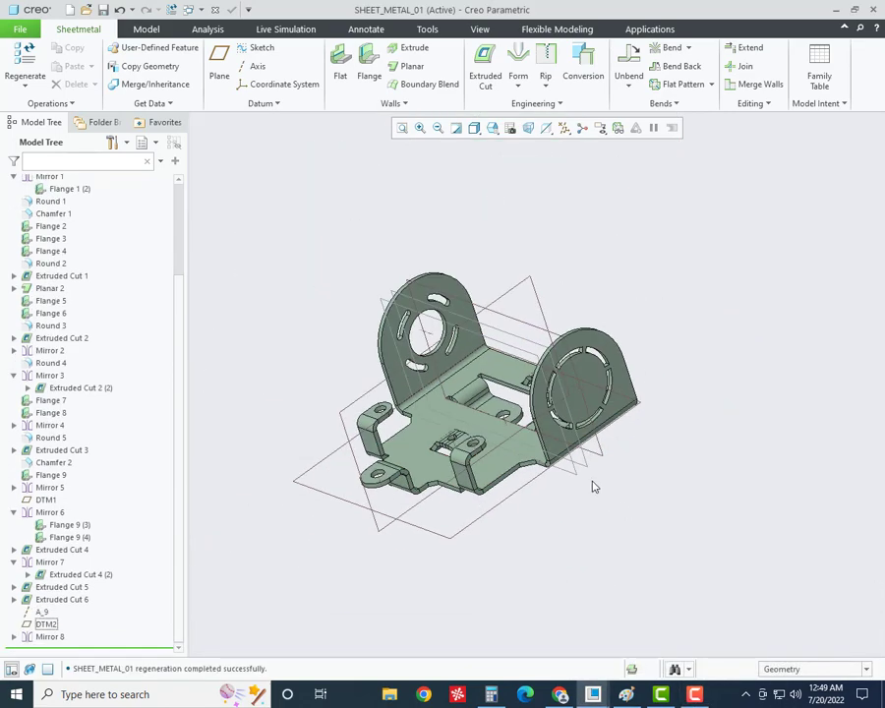
middle_drag(593, 485, 626, 494)
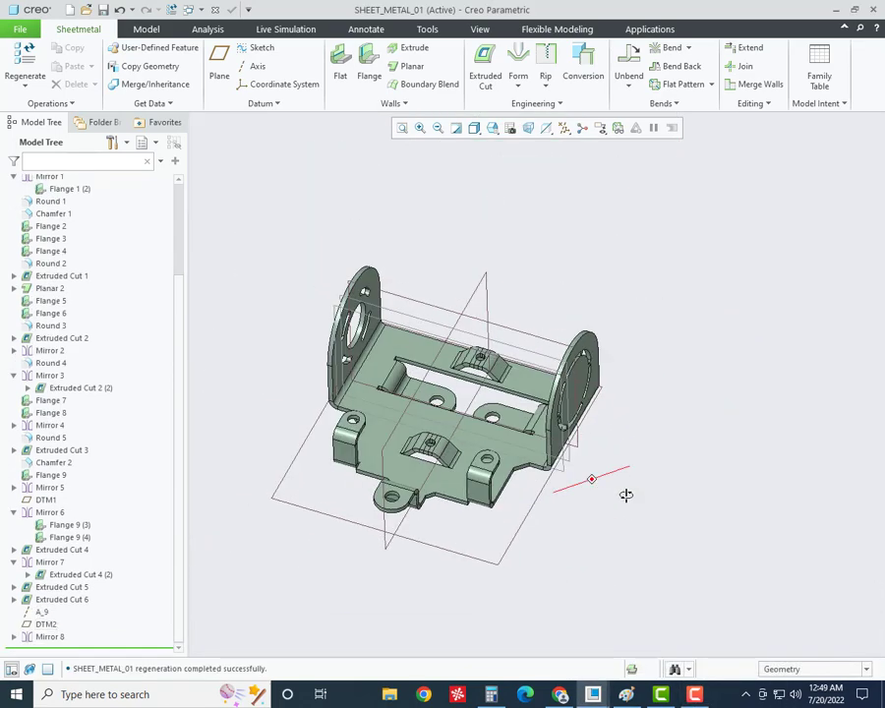
- Select all datum display types, then hide the datum planes
click(563, 128)
click(565, 146)
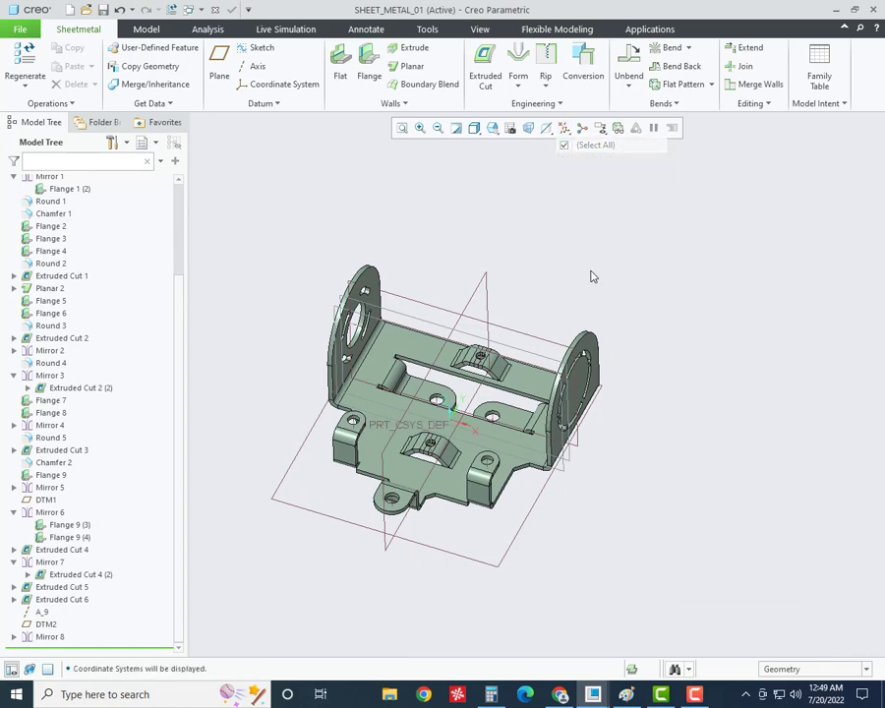
click(563, 128)
click(564, 207)
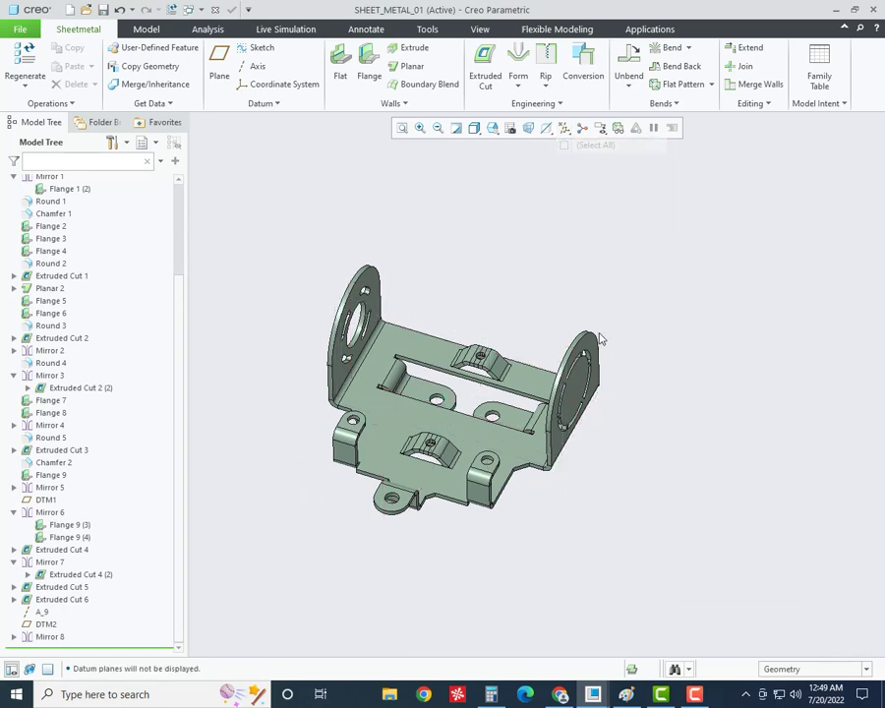
middle_drag(597, 338, 588, 351)
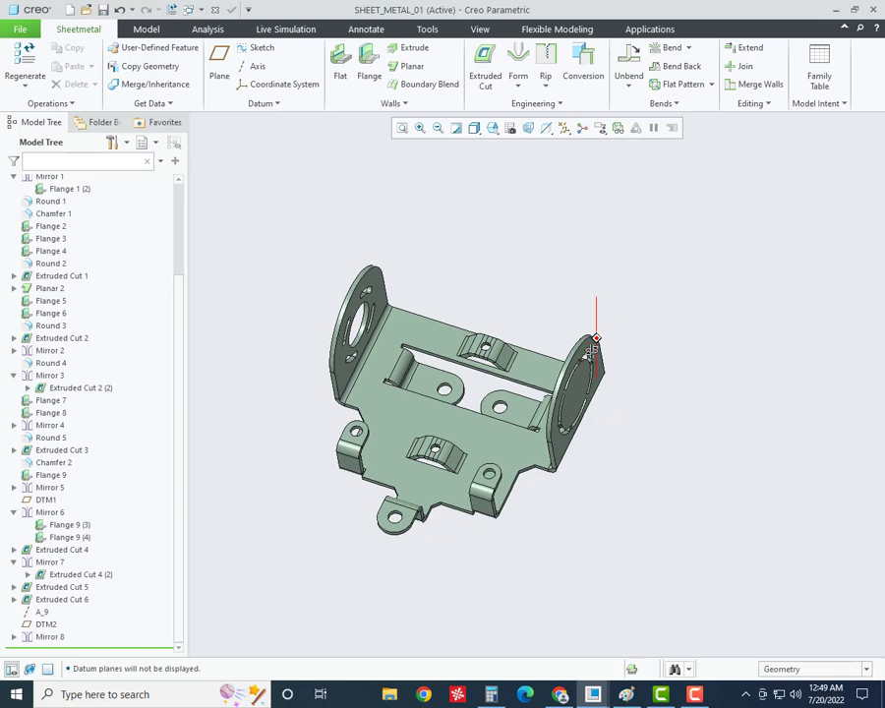
mouse_move(561, 424)
middle_down()
mouse_move(504, 383)
mouse_move(517, 272)
middle_up()
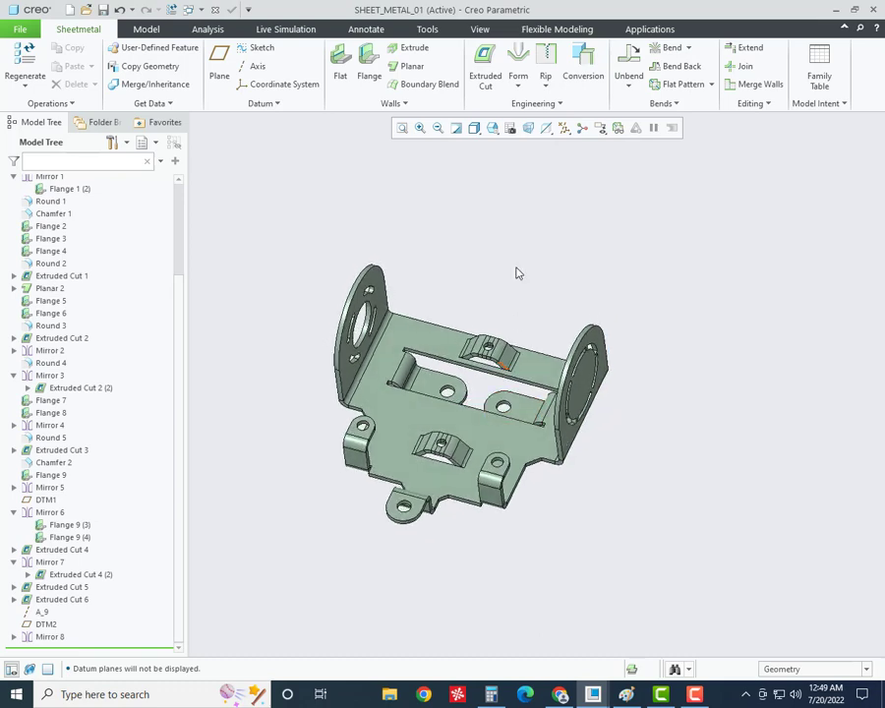
click(659, 88)
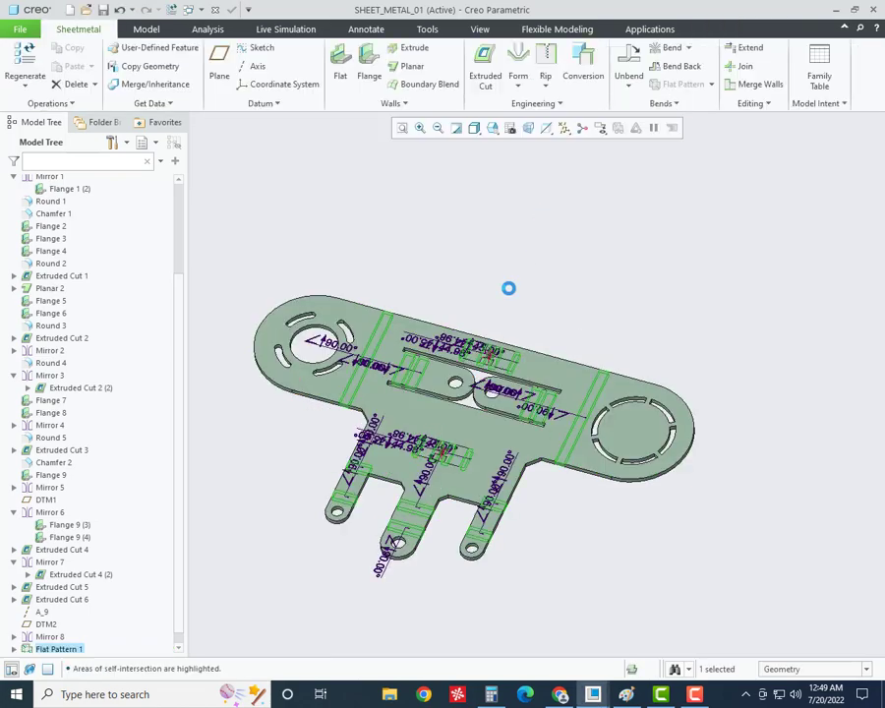
mouse_move(619, 360)
middle_down()
mouse_move(556, 460)
mouse_move(482, 529)
mouse_move(625, 352)
mouse_move(586, 384)
middle_up()
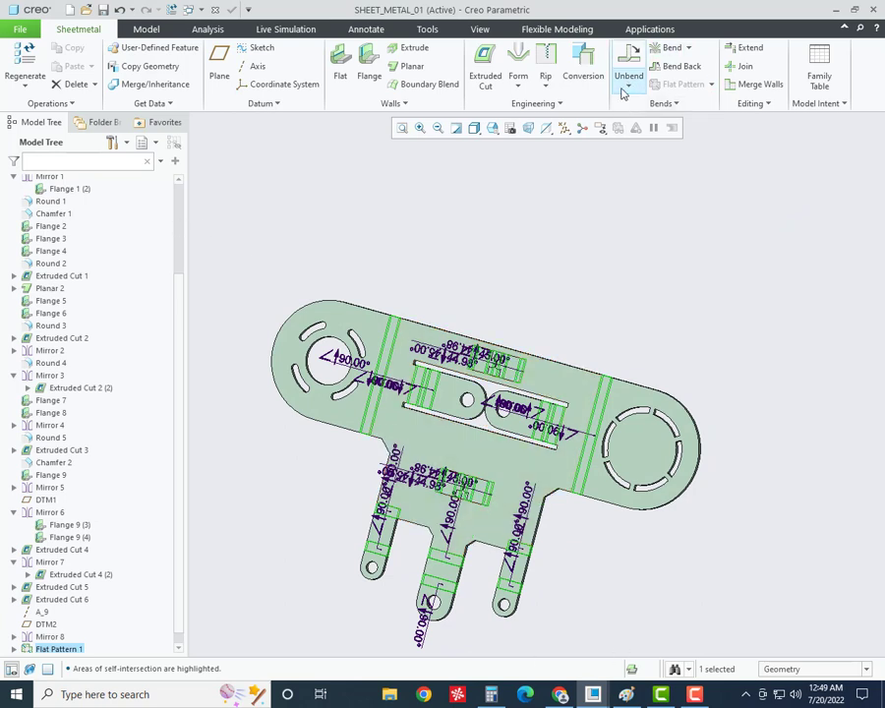
scroll(51, 634, down, 1)
right_click(51, 639)
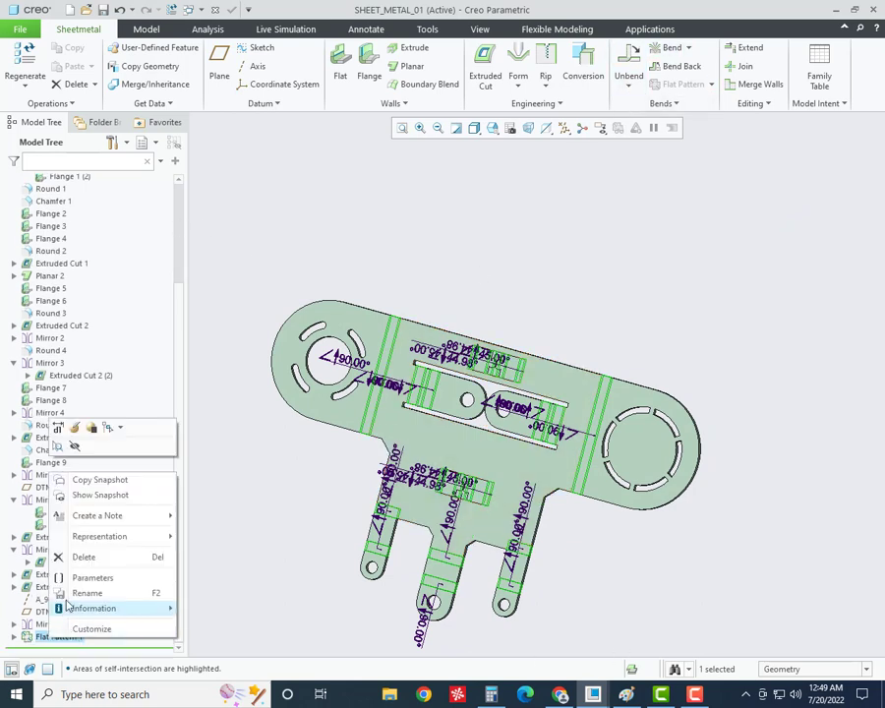
click(78, 553)
click(406, 365)
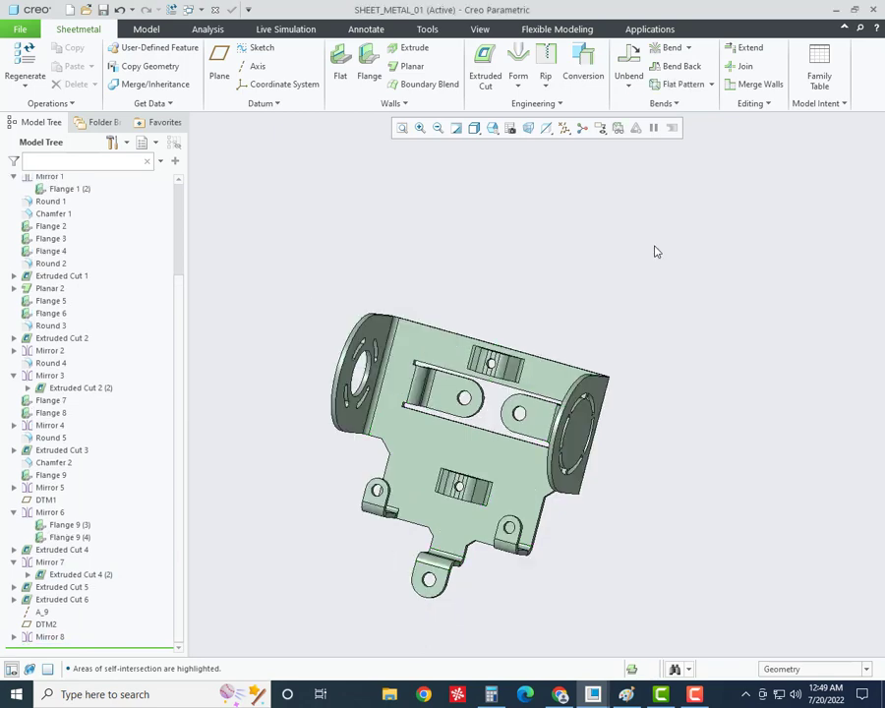
click(626, 74)
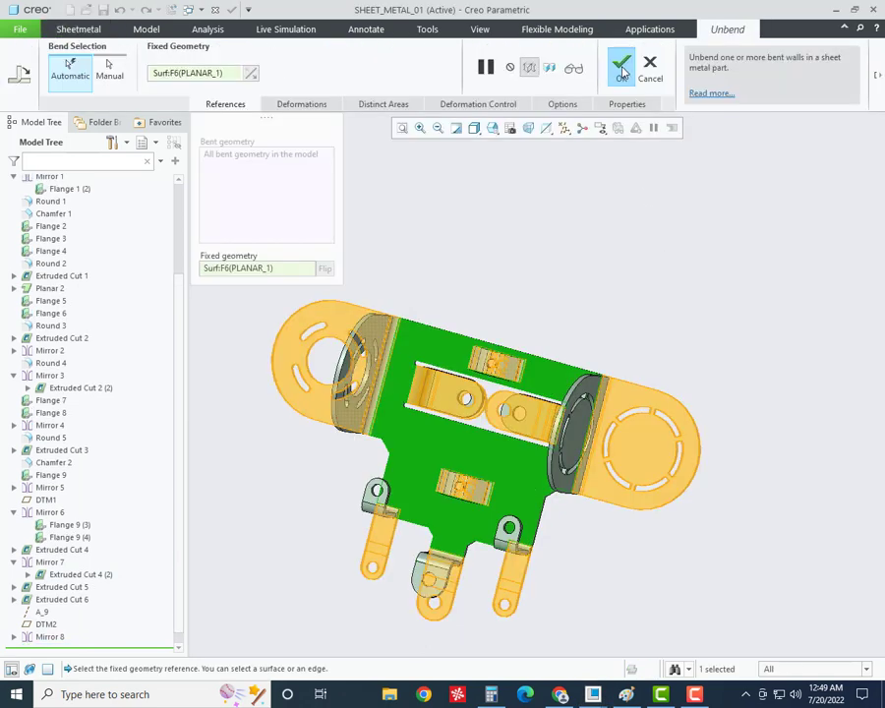
mouse_move(493, 365)
middle_down()
mouse_move(505, 315)
mouse_move(502, 365)
mouse_move(464, 362)
mouse_move(482, 399)
middle_up()
scroll(374, 489, down, 4)
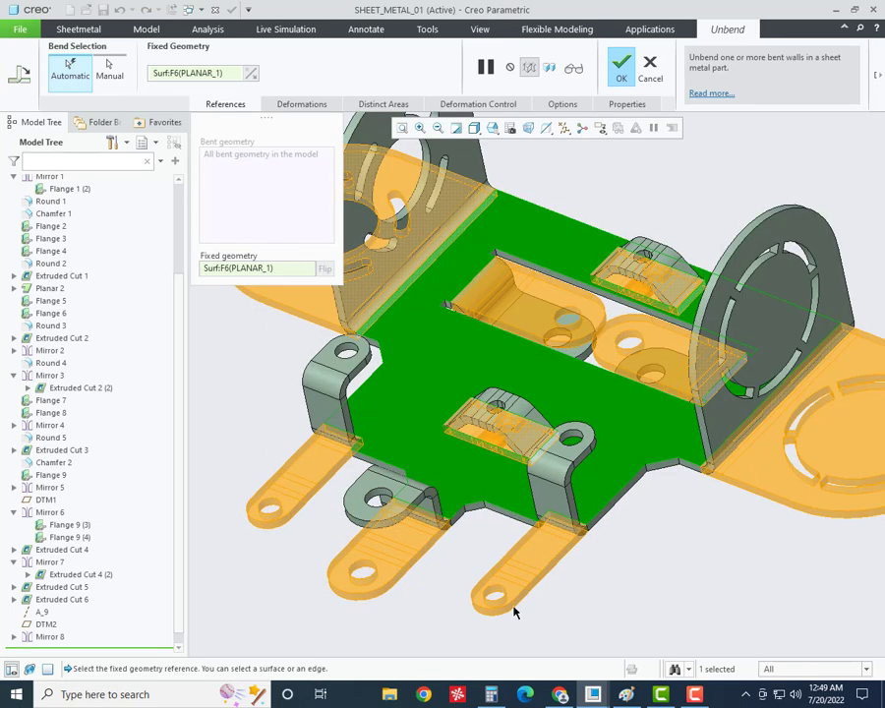
scroll(513, 611, up, 3)
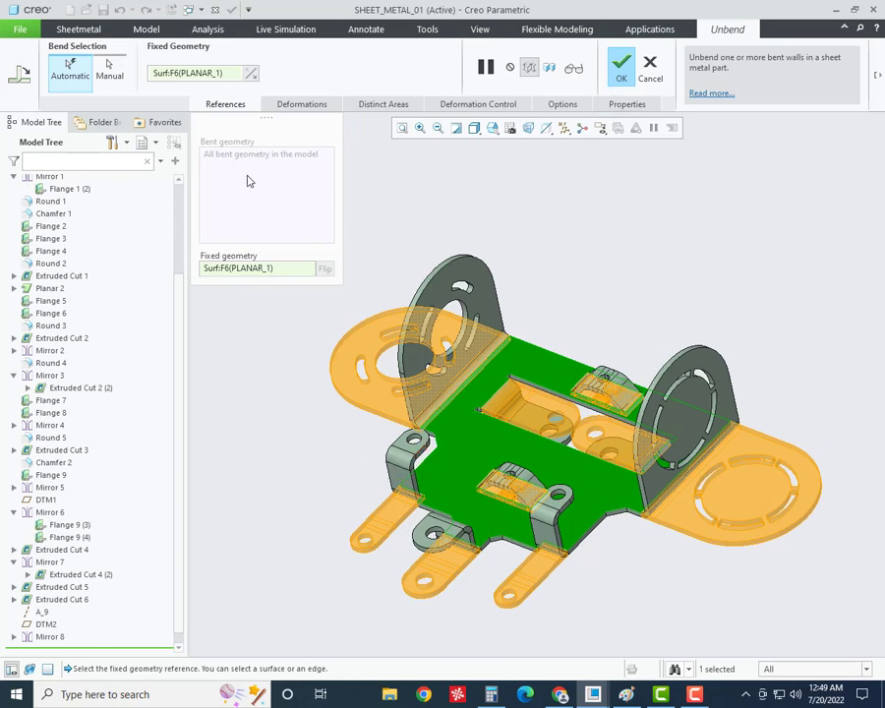
click(651, 81)
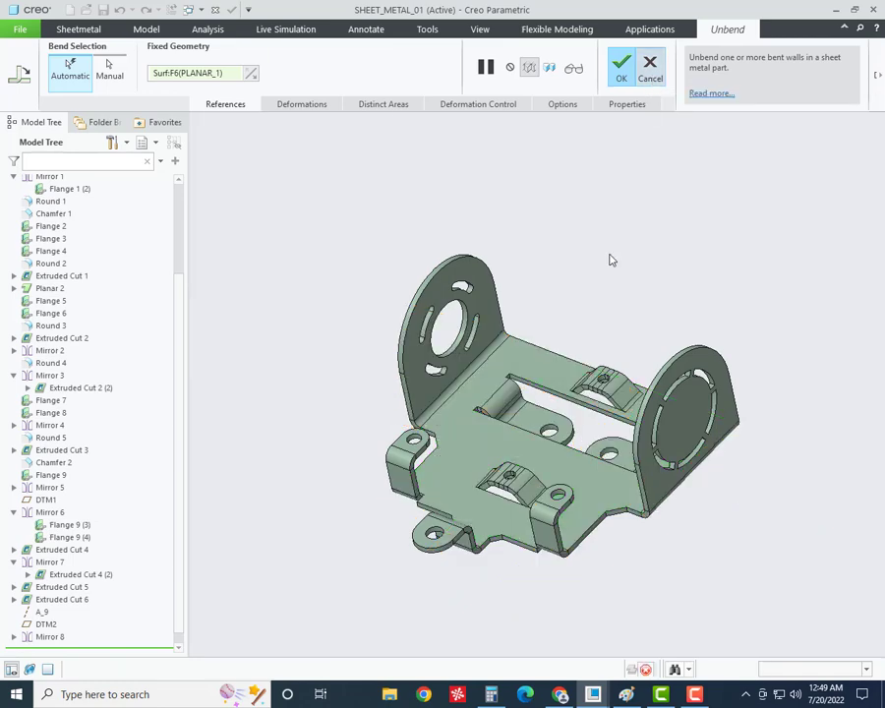
middle_drag(540, 384, 549, 410)
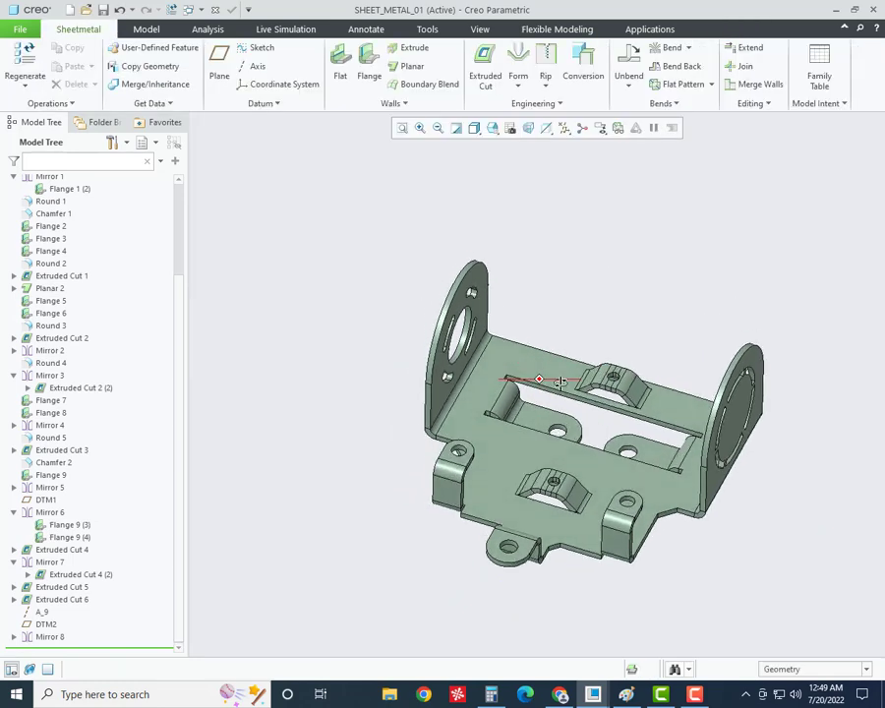